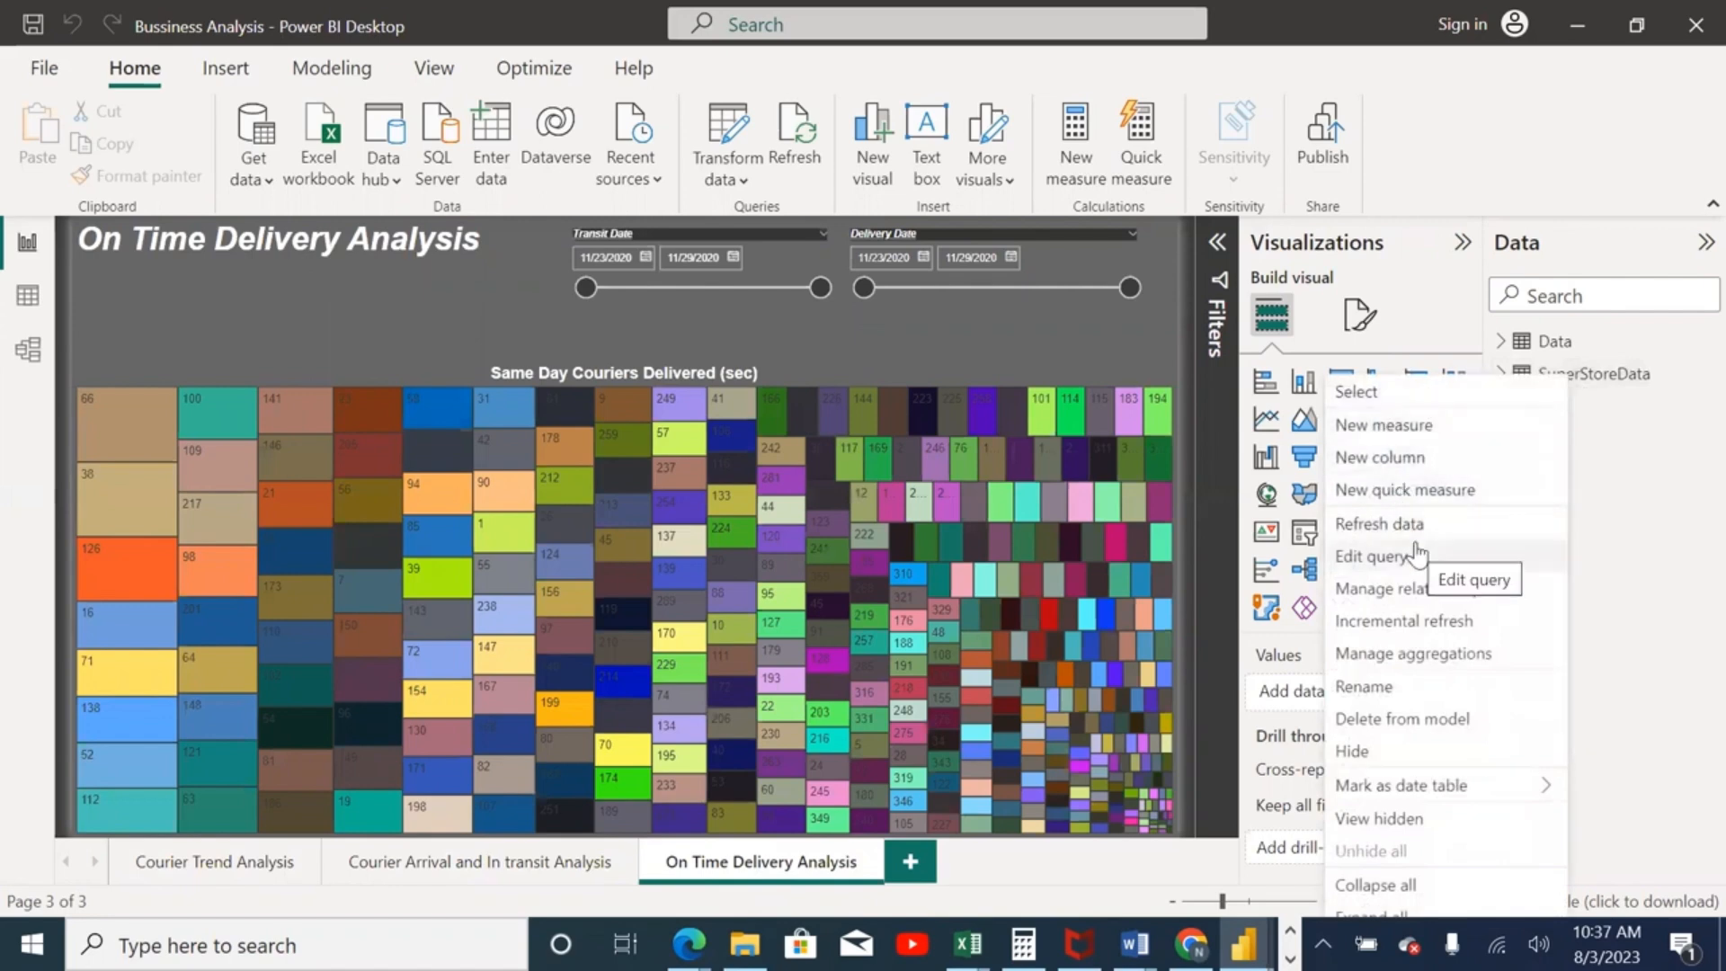
# Step: Delete the SuperStoreData table from the model and confirm the deletion
pyautogui.click(1395, 724)
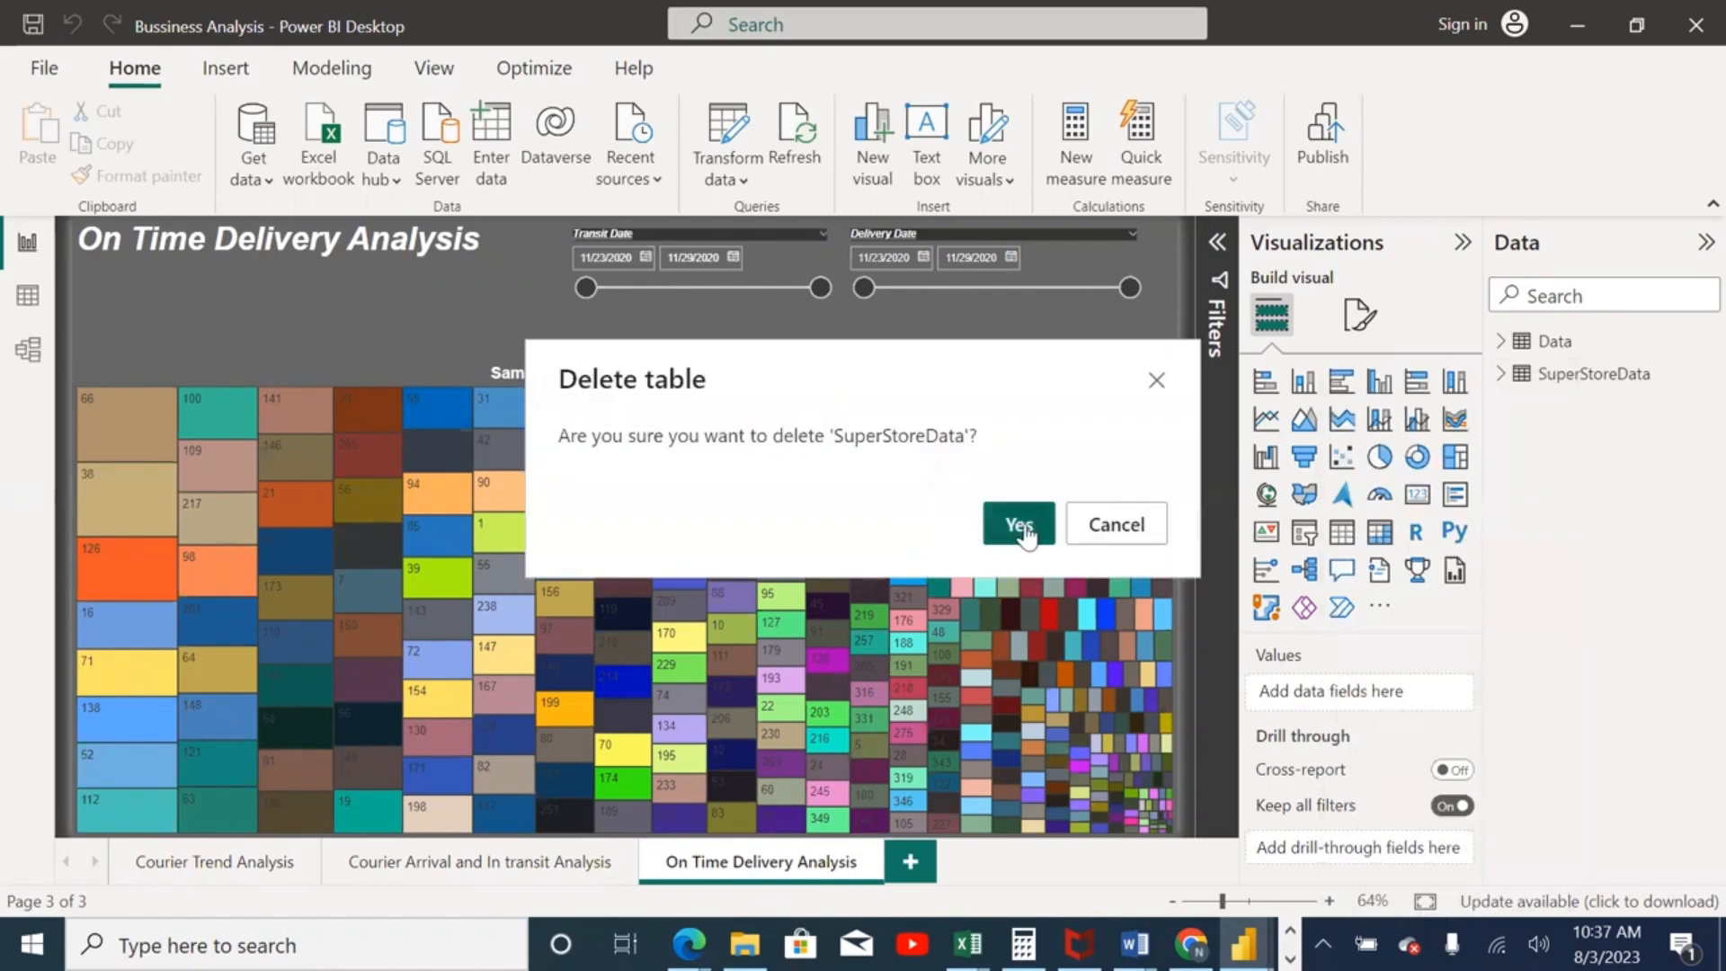
pyautogui.click(1021, 526)
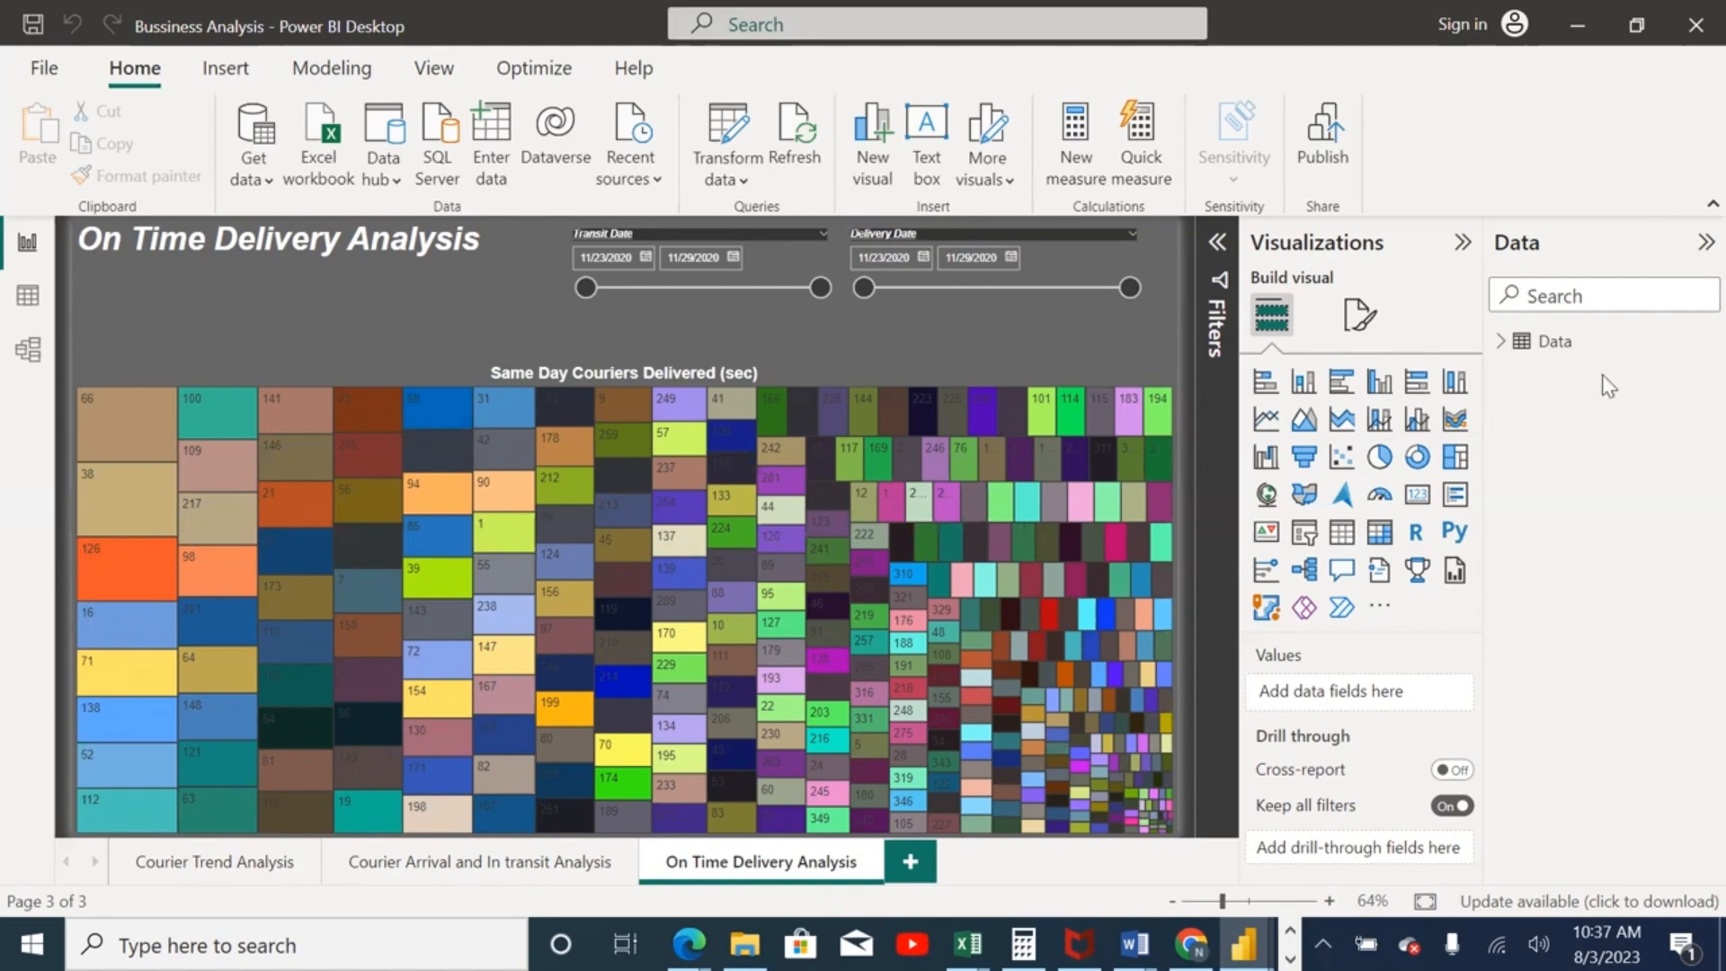
pyautogui.click(1526, 350)
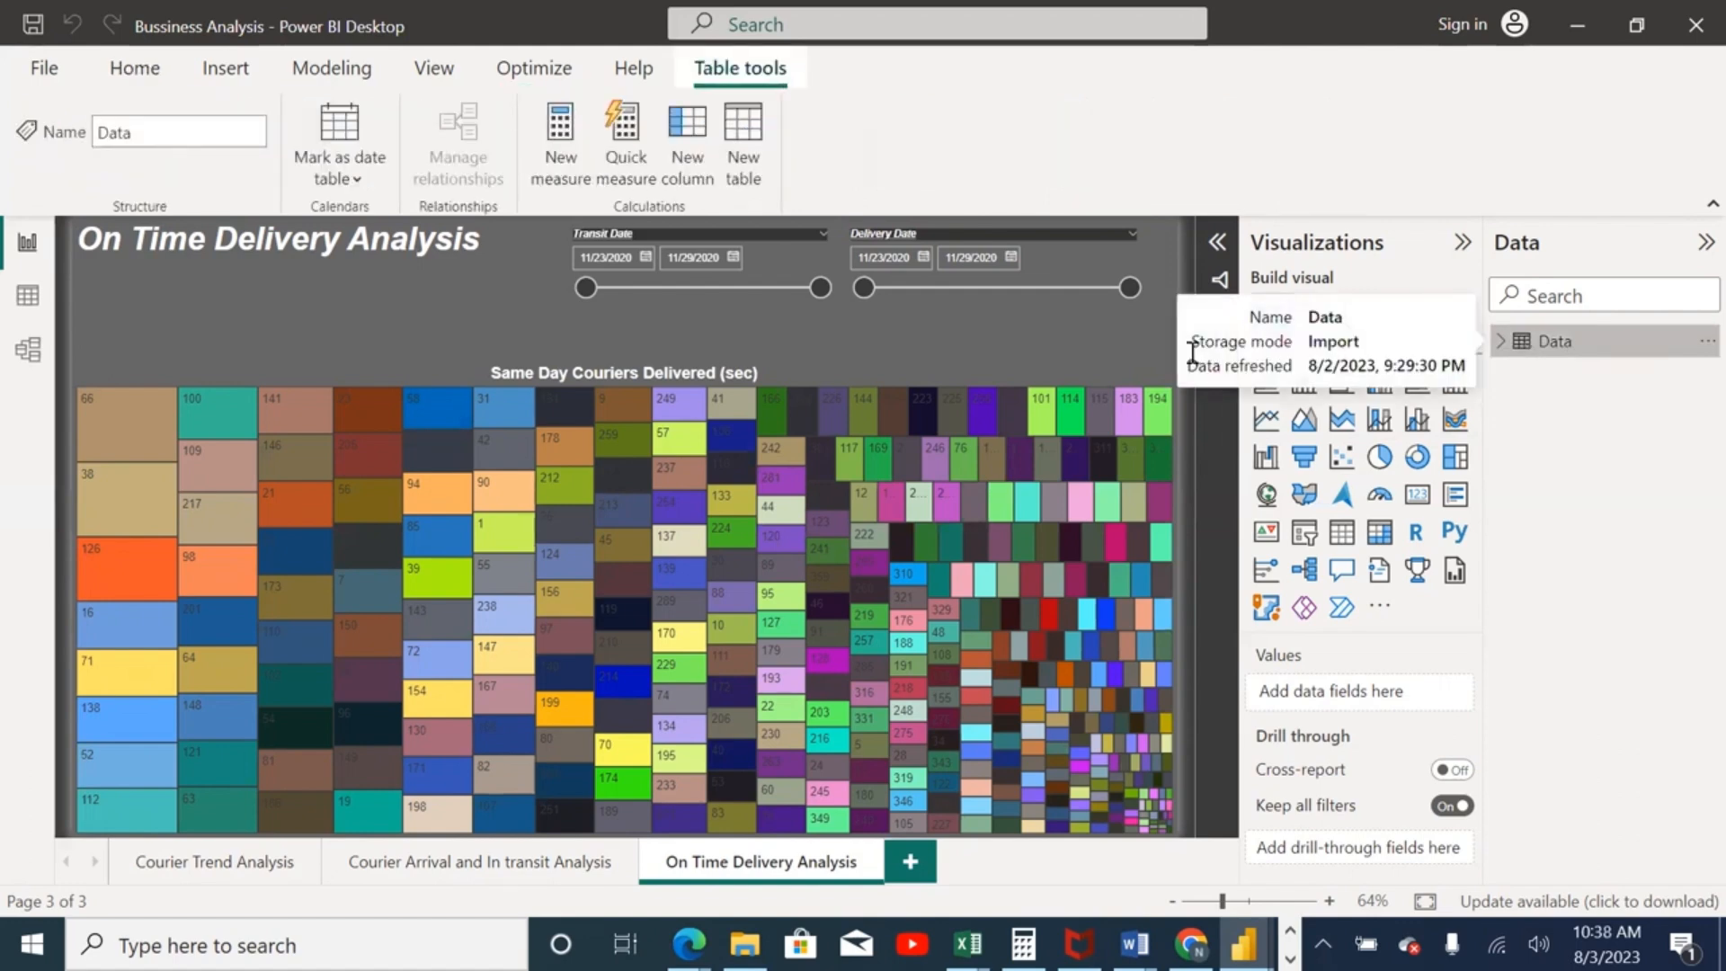
pyautogui.click(1159, 249)
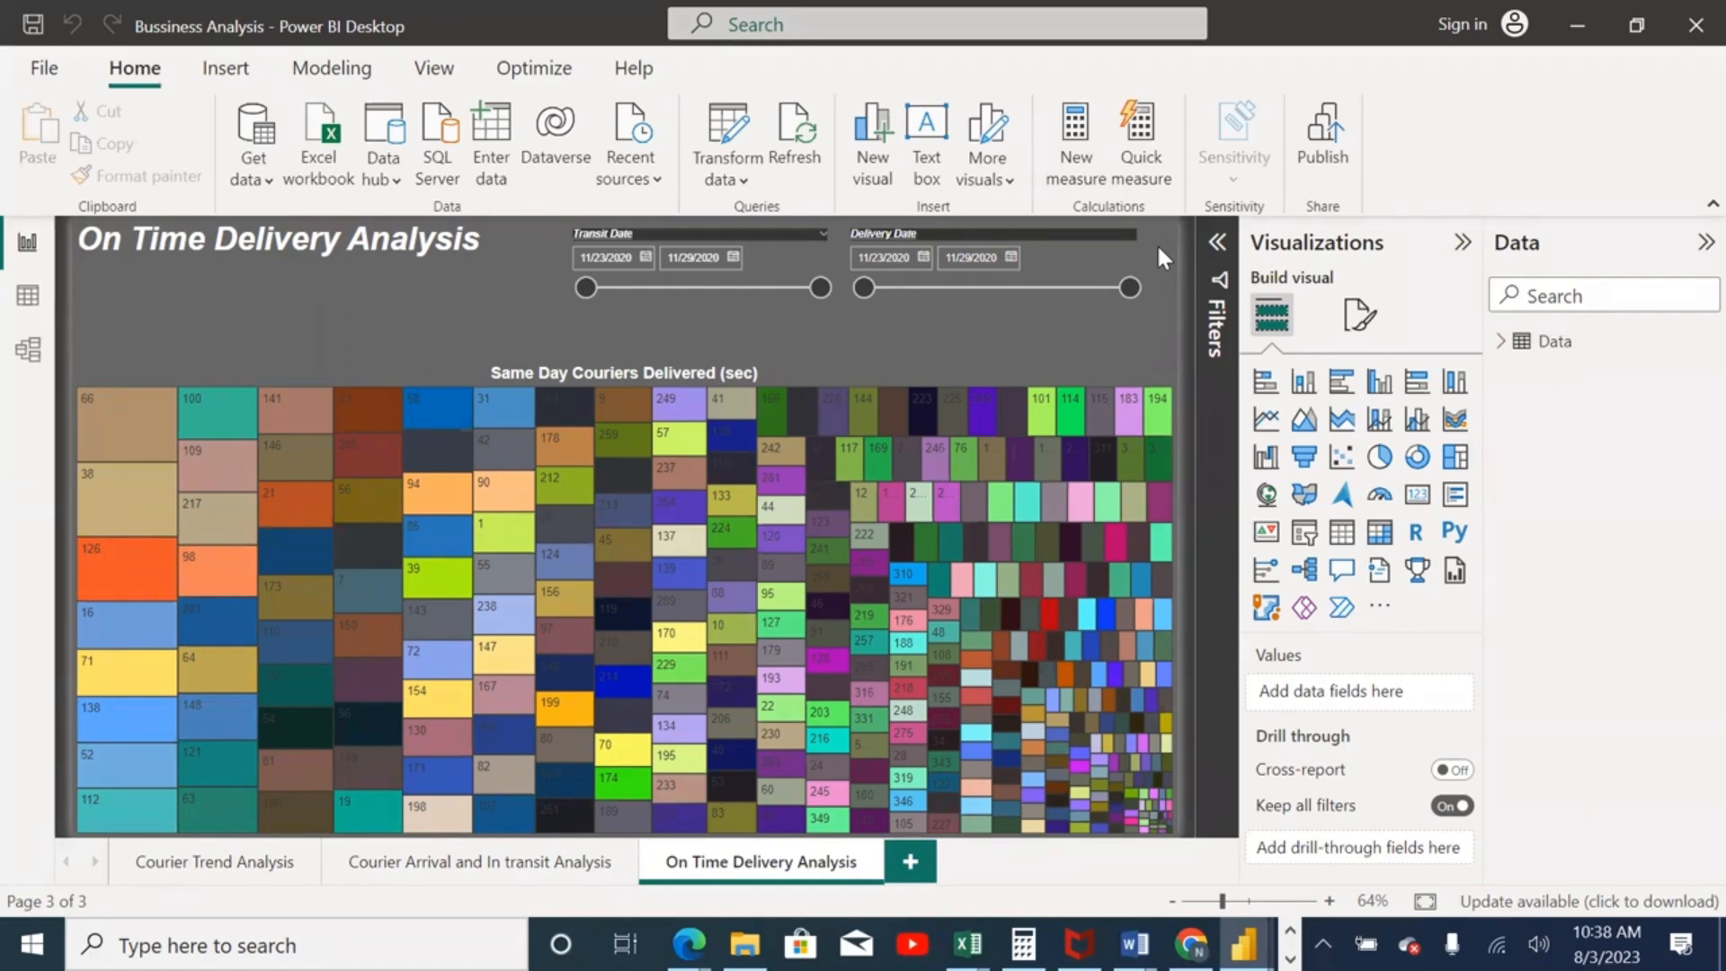
pyautogui.click(1536, 356)
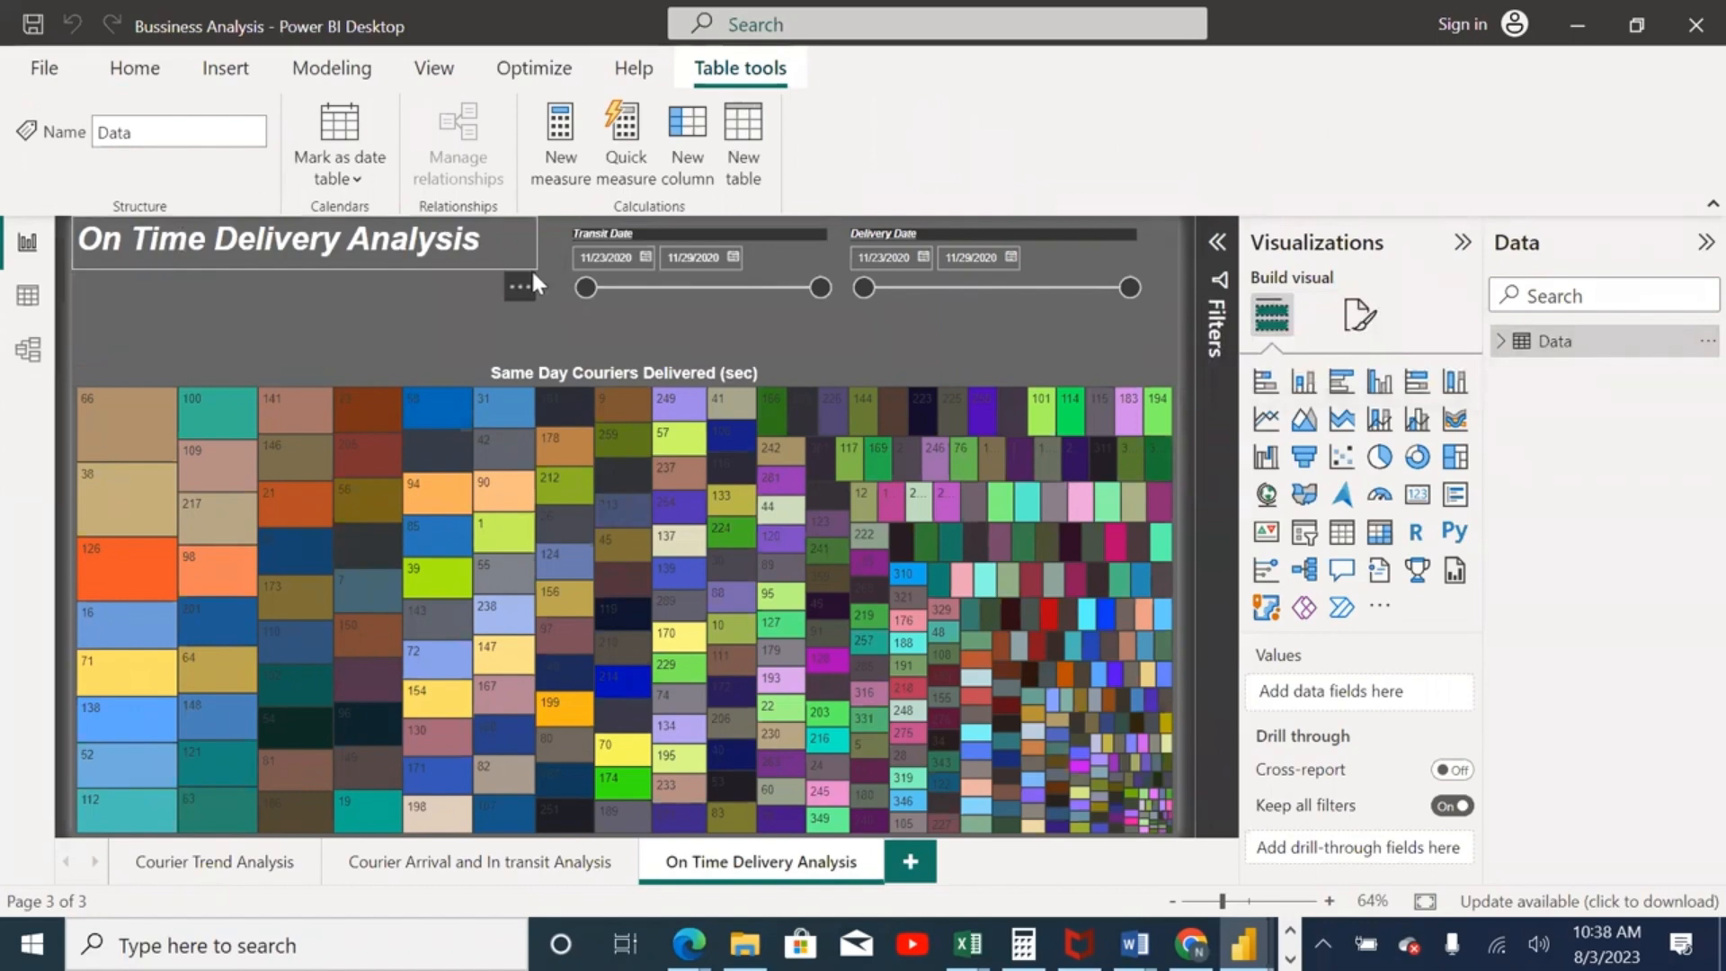
pyautogui.click(533, 281)
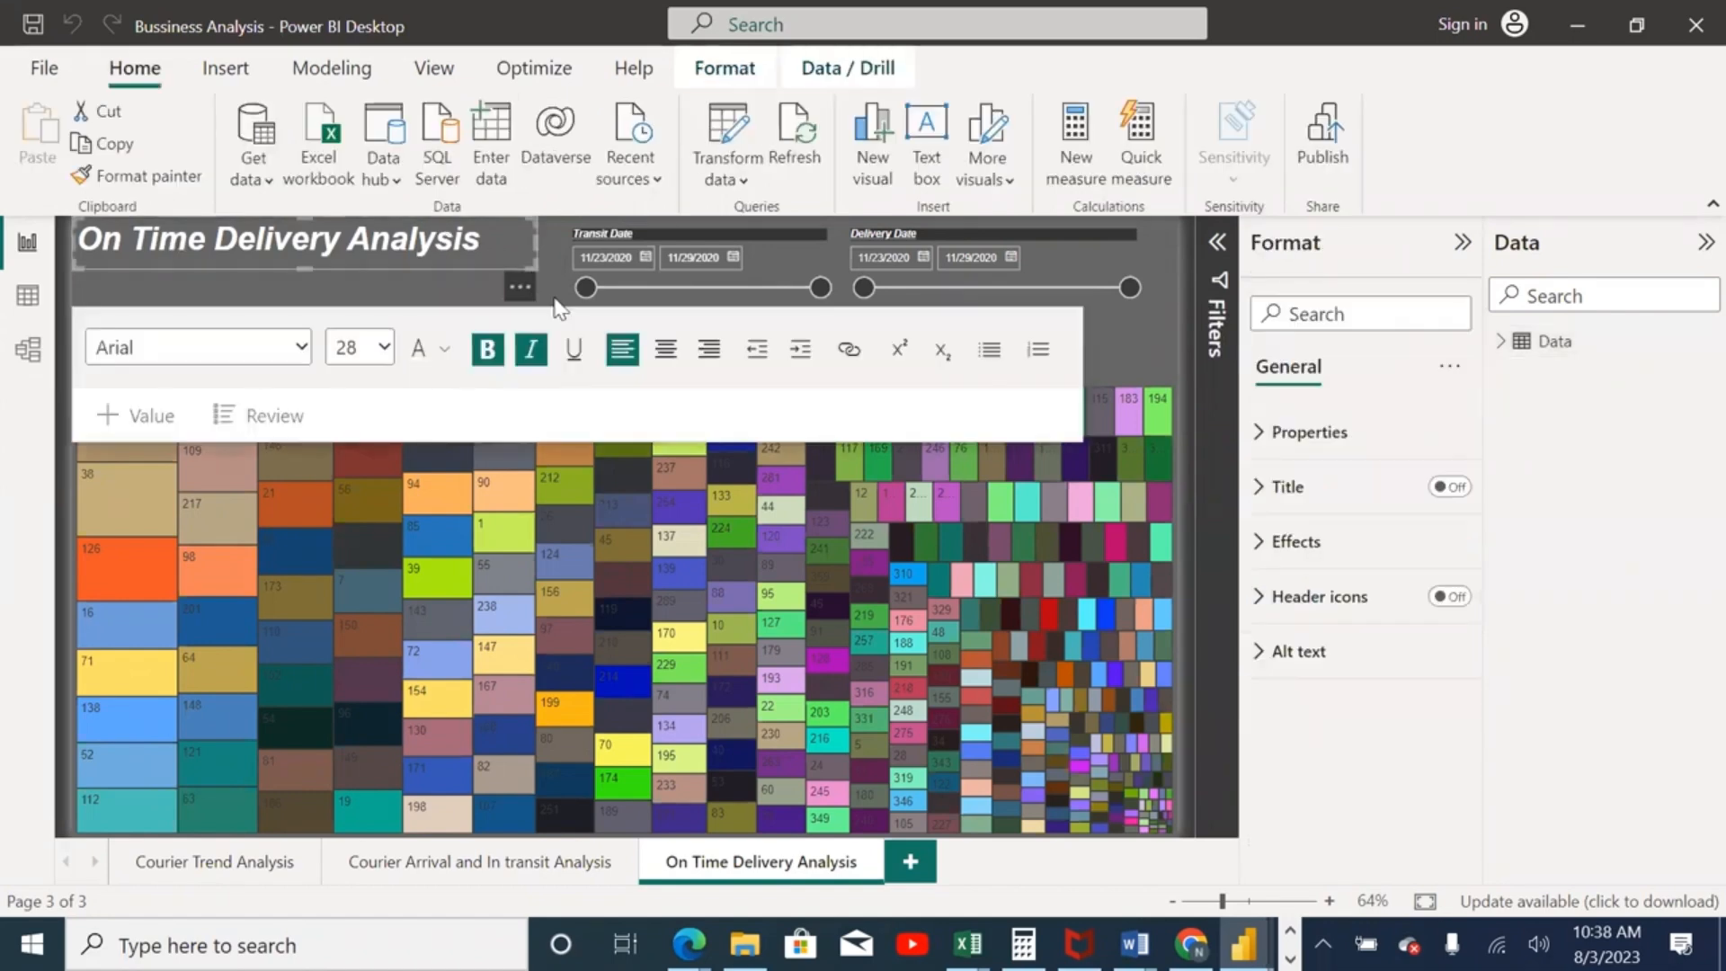
pyautogui.click(557, 308)
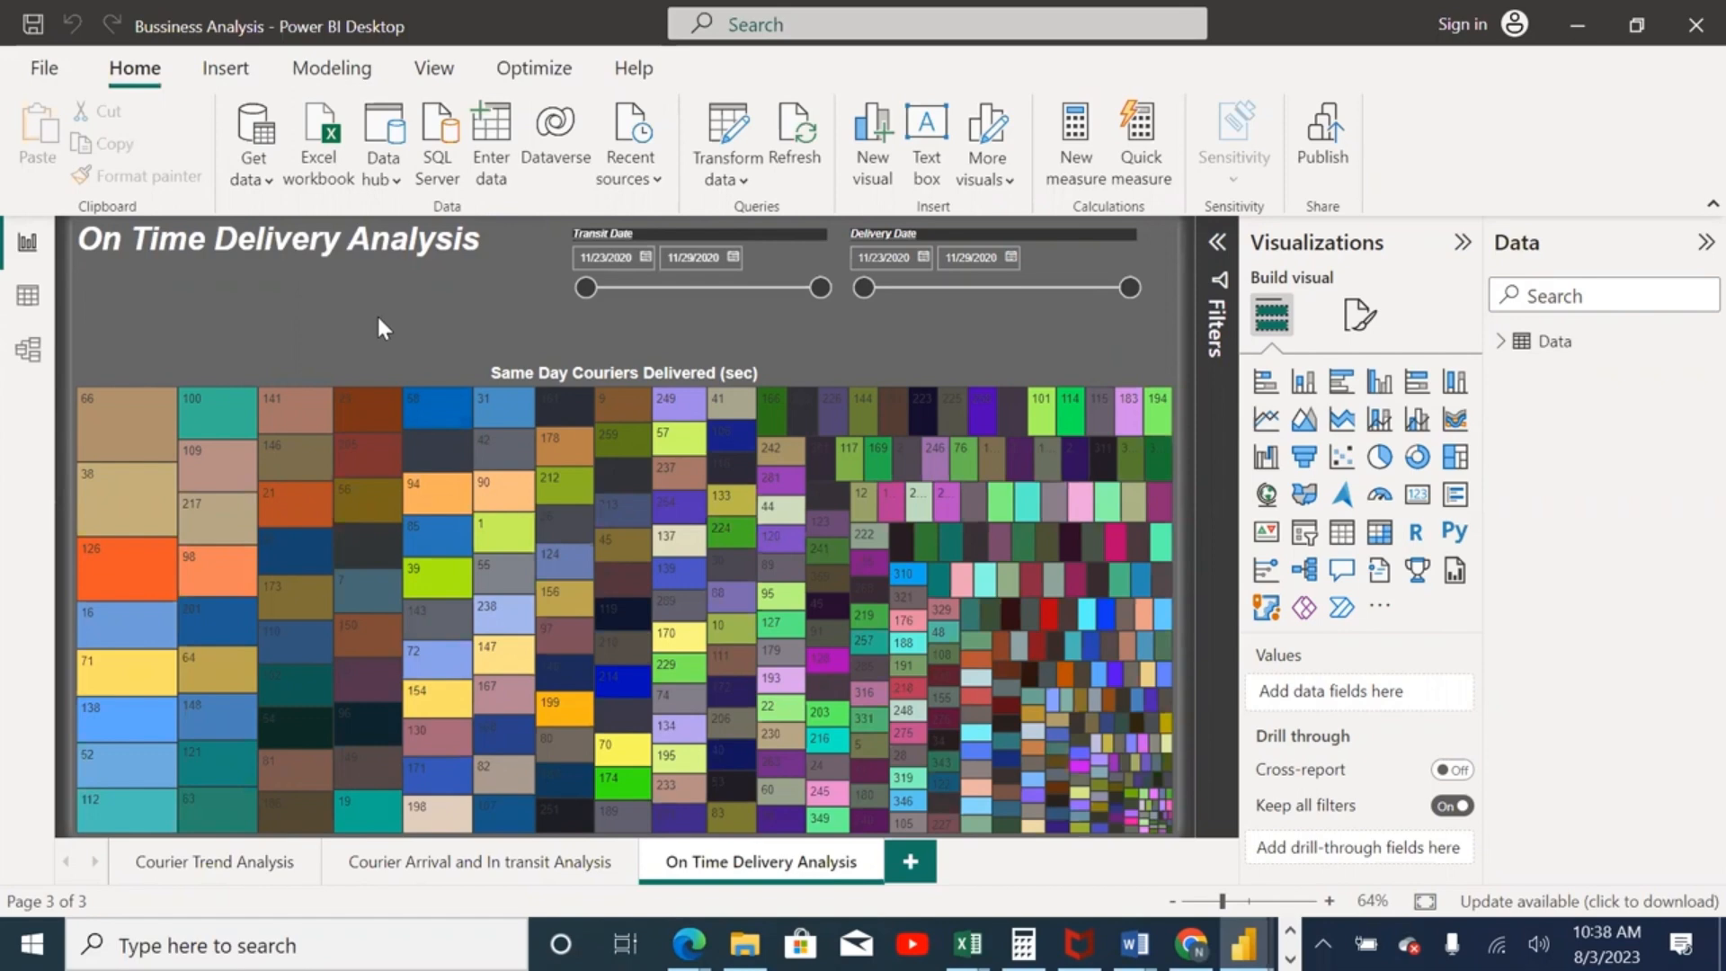
# Step: Show the Courier Trend Analysis page and examine its delayed couriers and courier count of restaurants charts
pyautogui.click(206, 885)
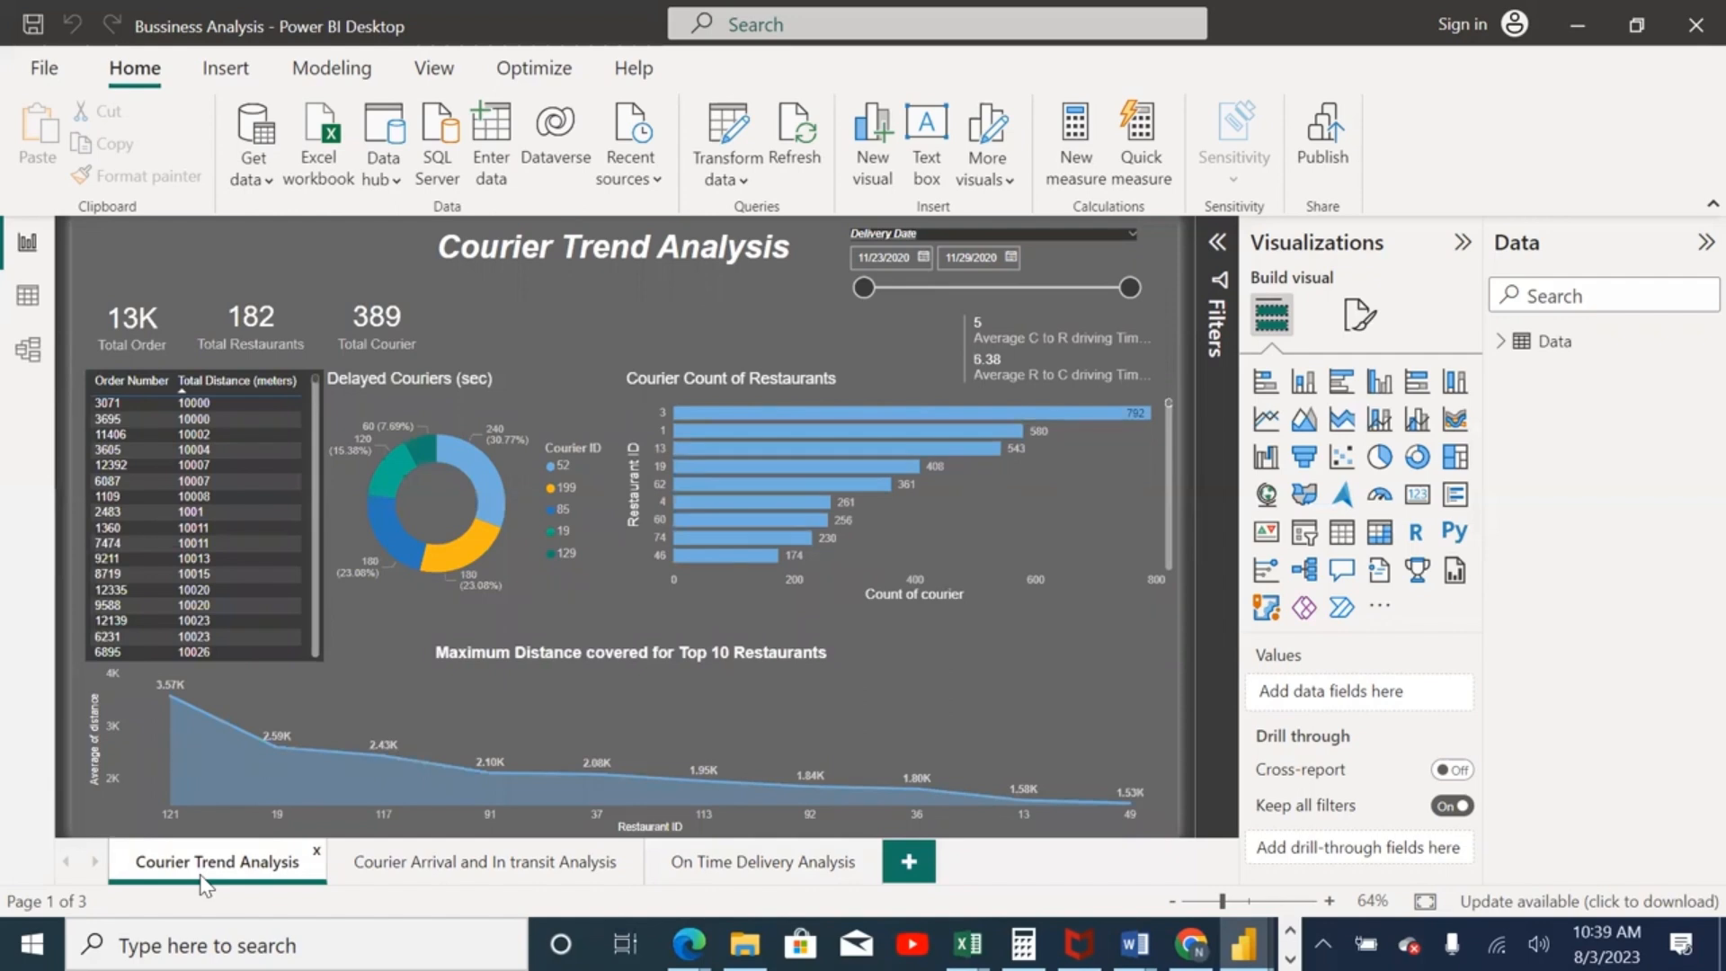
pyautogui.click(545, 585)
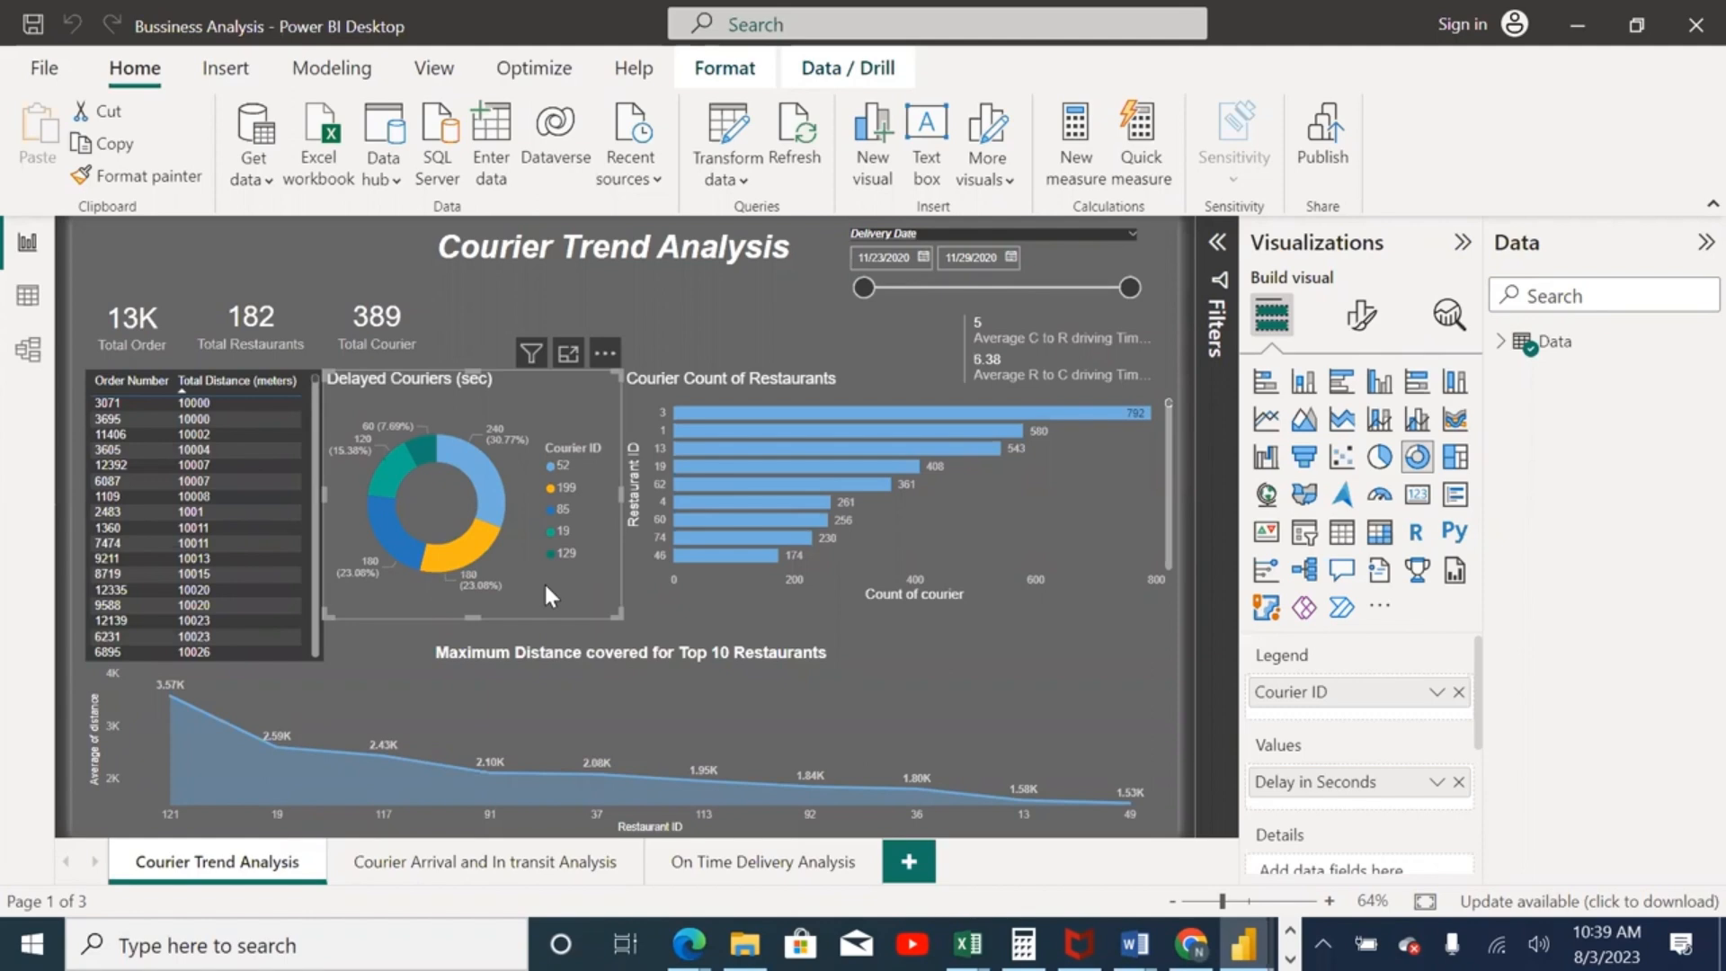
pyautogui.click(811, 300)
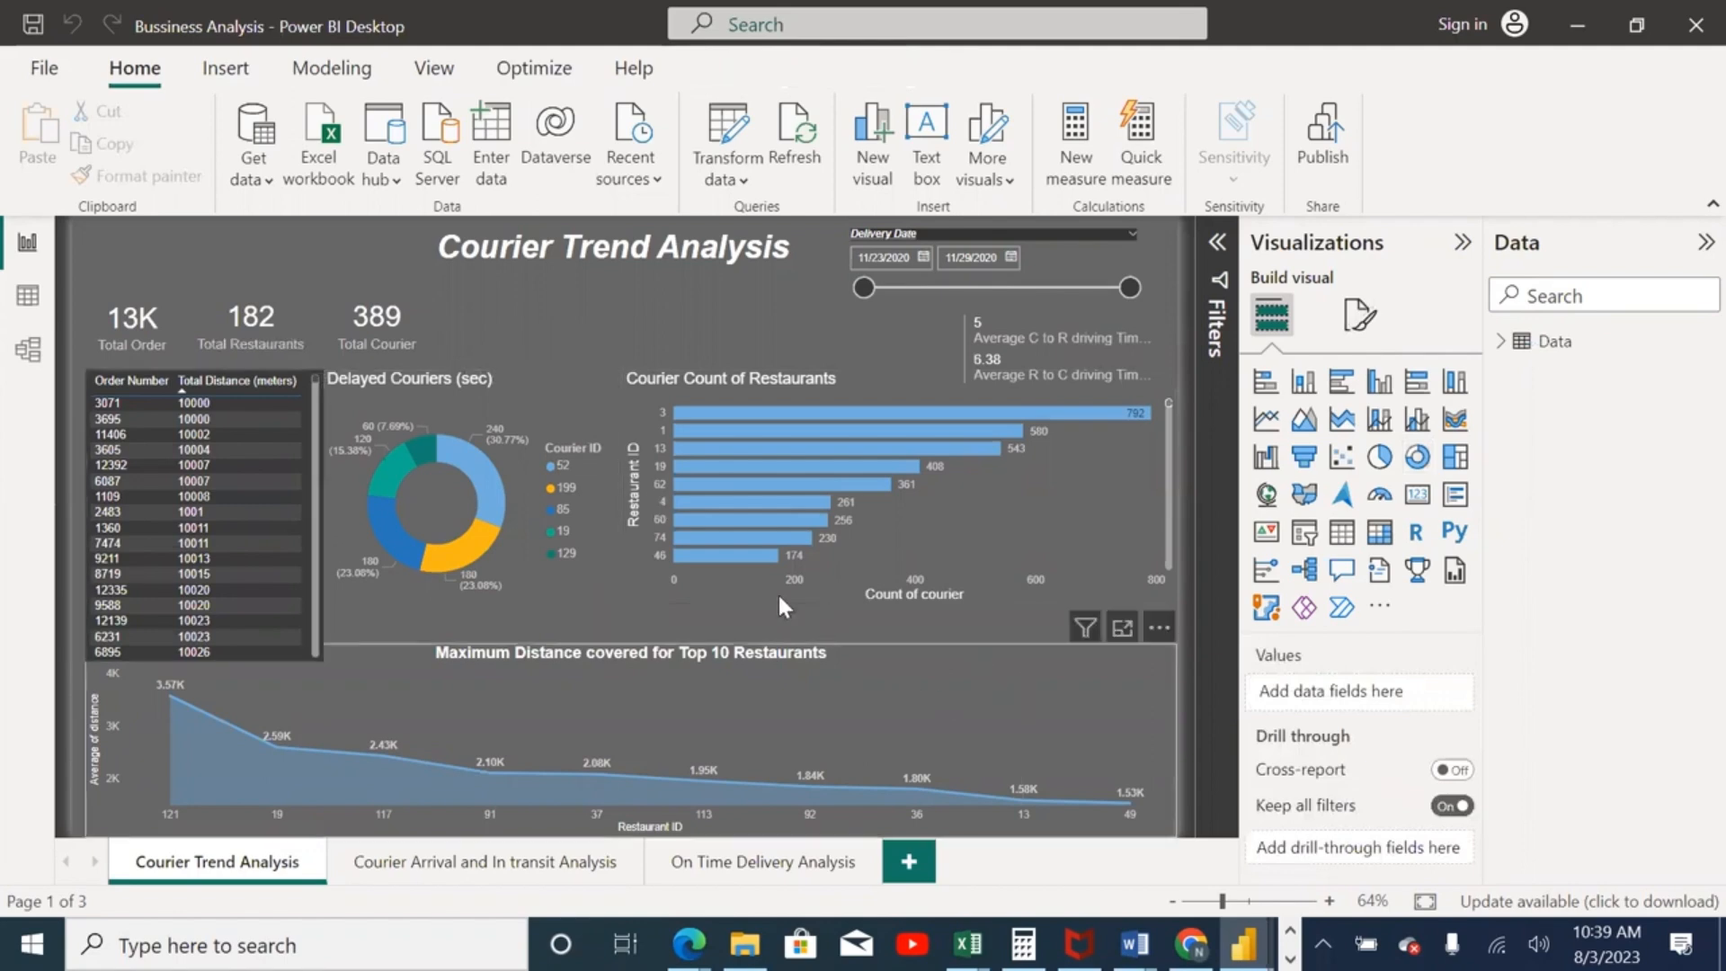
pyautogui.click(752, 573)
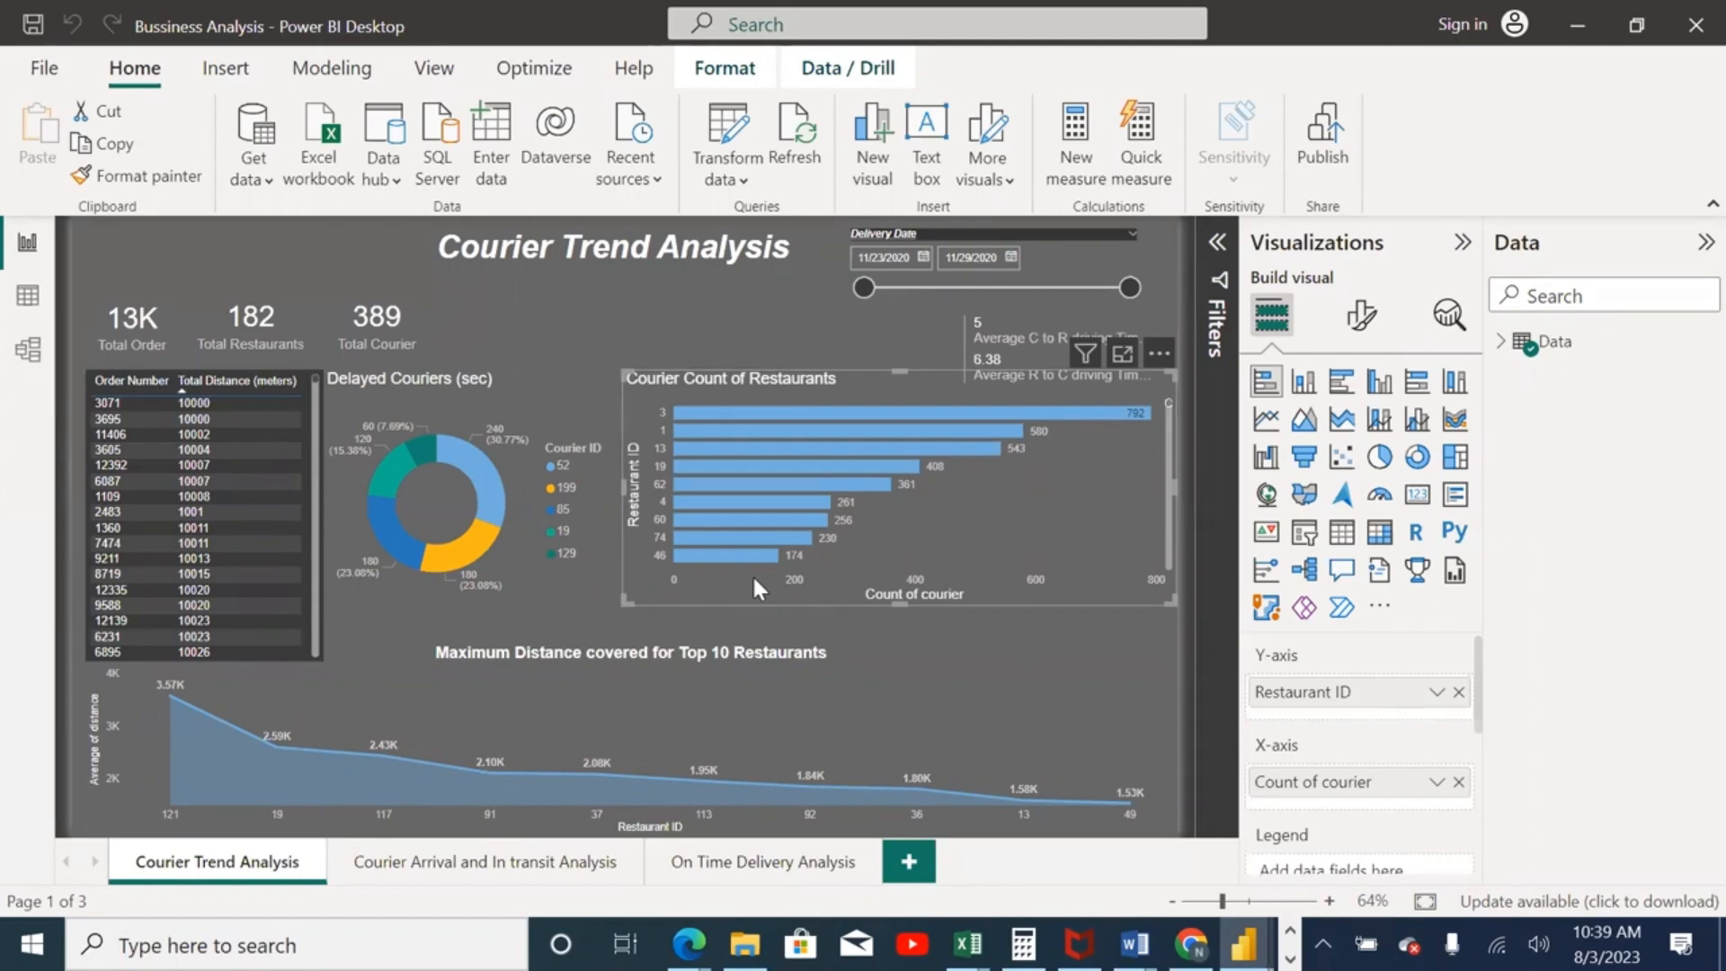
pyautogui.click(537, 324)
# Step: Display the rows of the Data table and look across its columns, returning to the first ones
pyautogui.click(1544, 352)
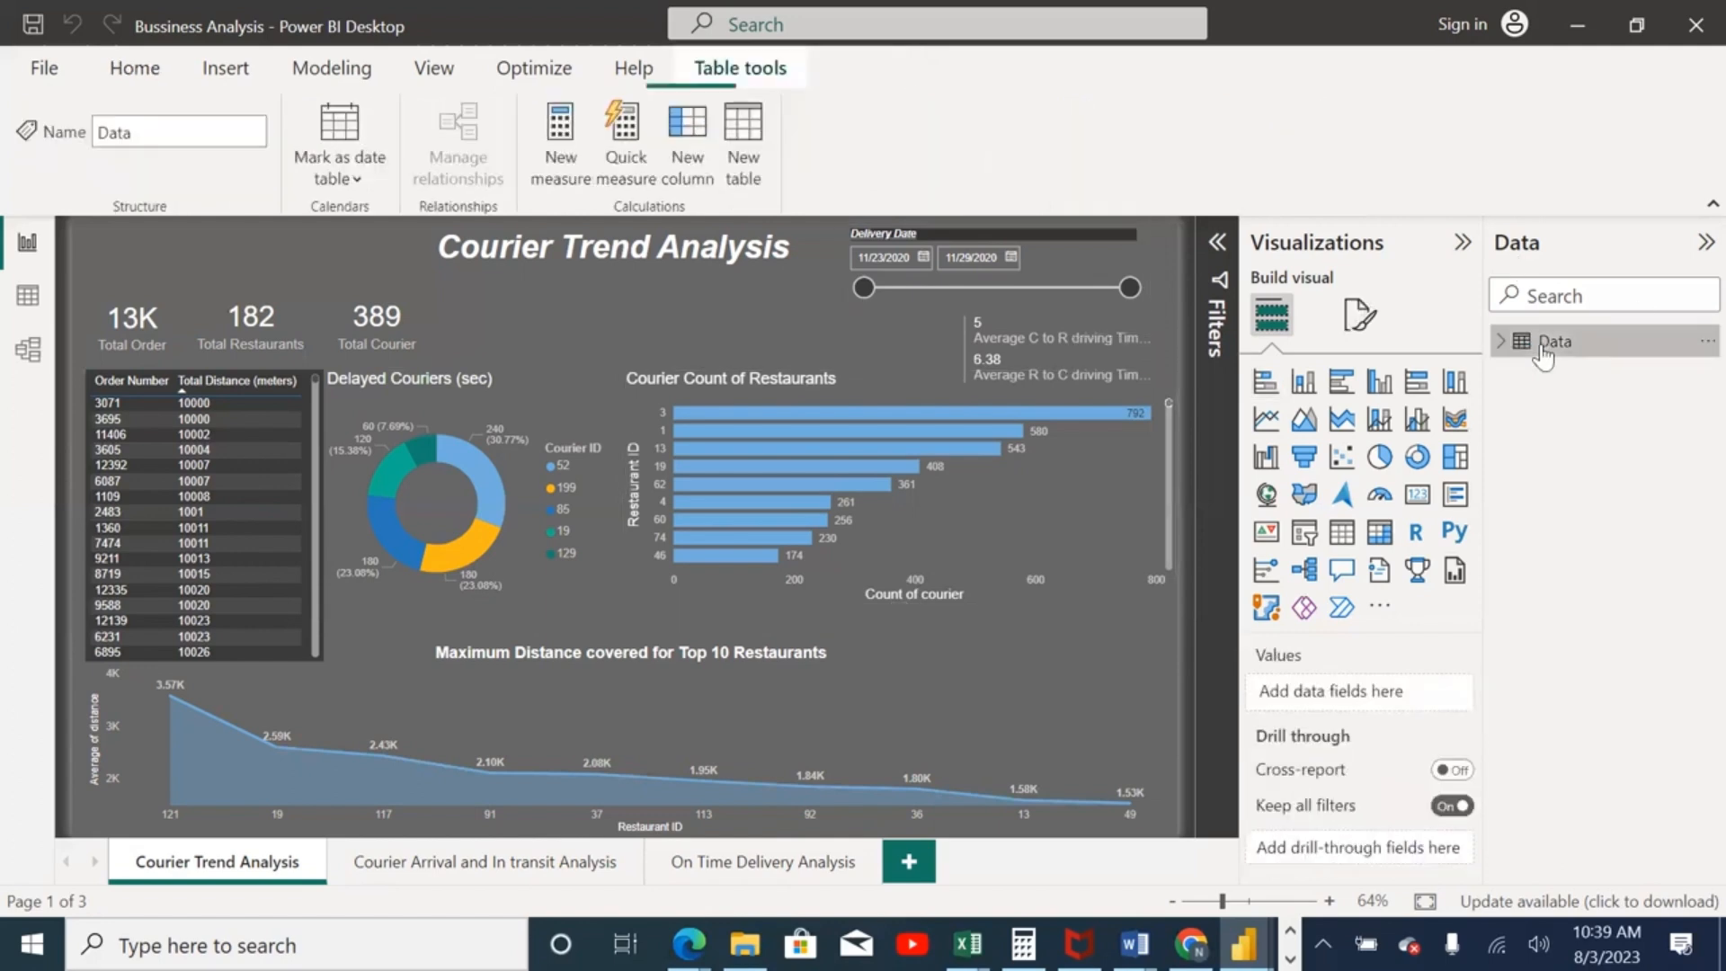
pyautogui.click(28, 301)
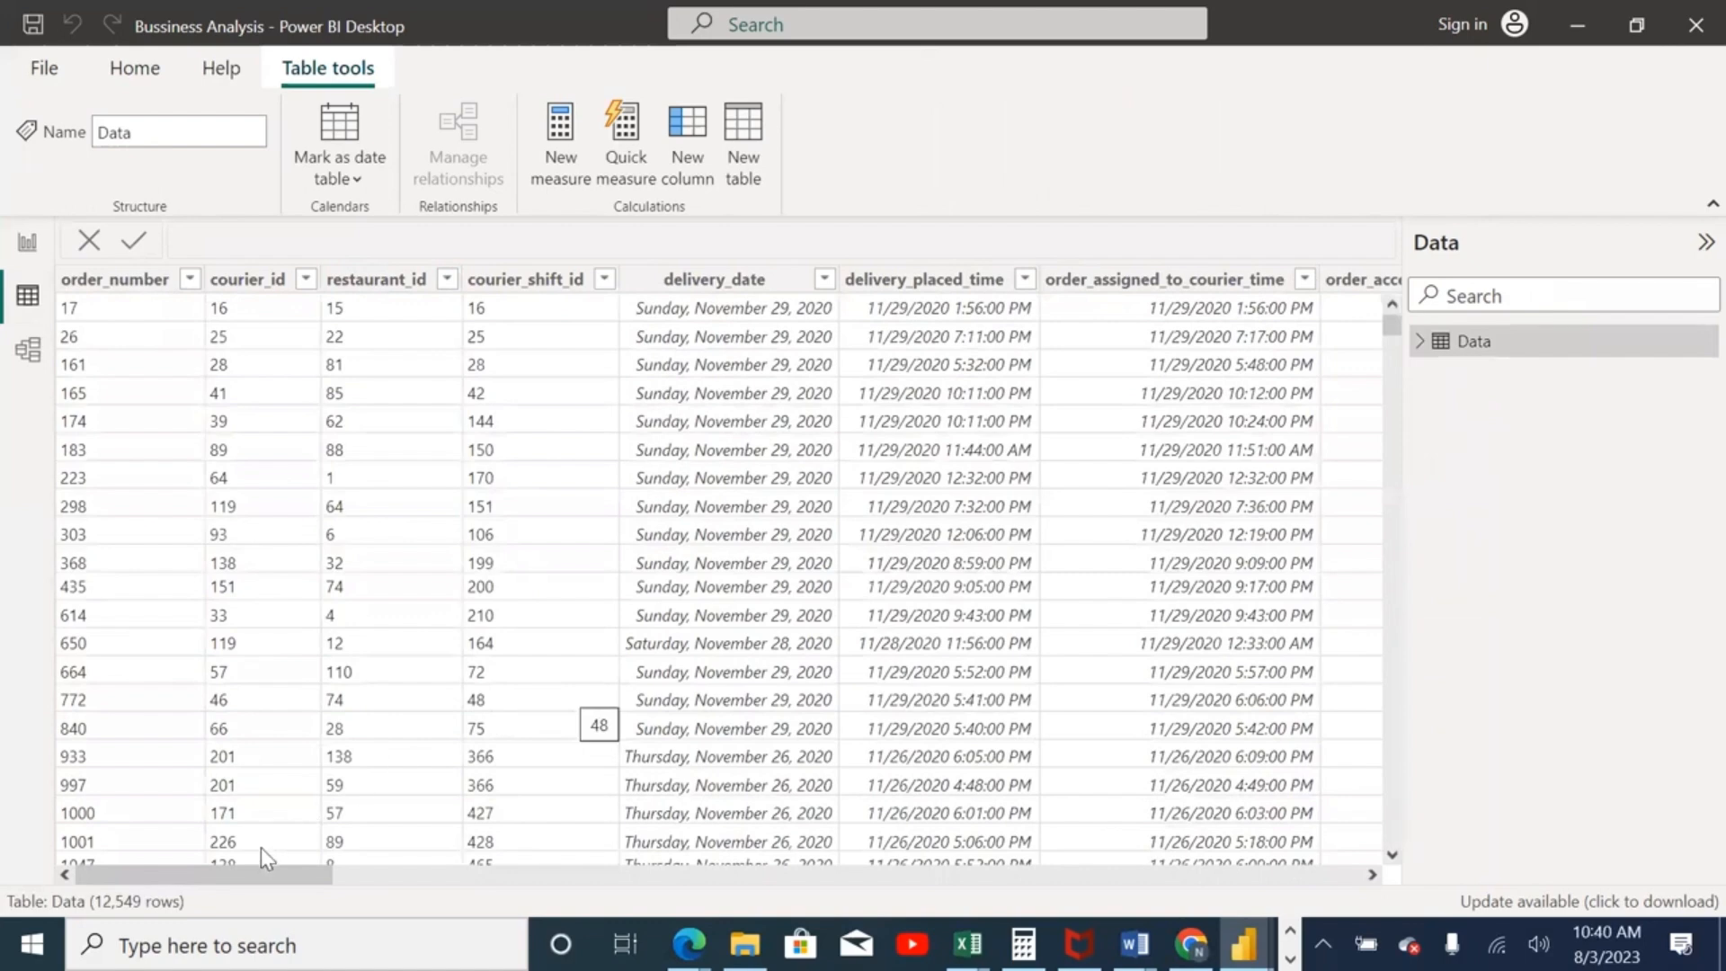
pyautogui.moveTo(236, 880); pyautogui.dragTo(801, 799)
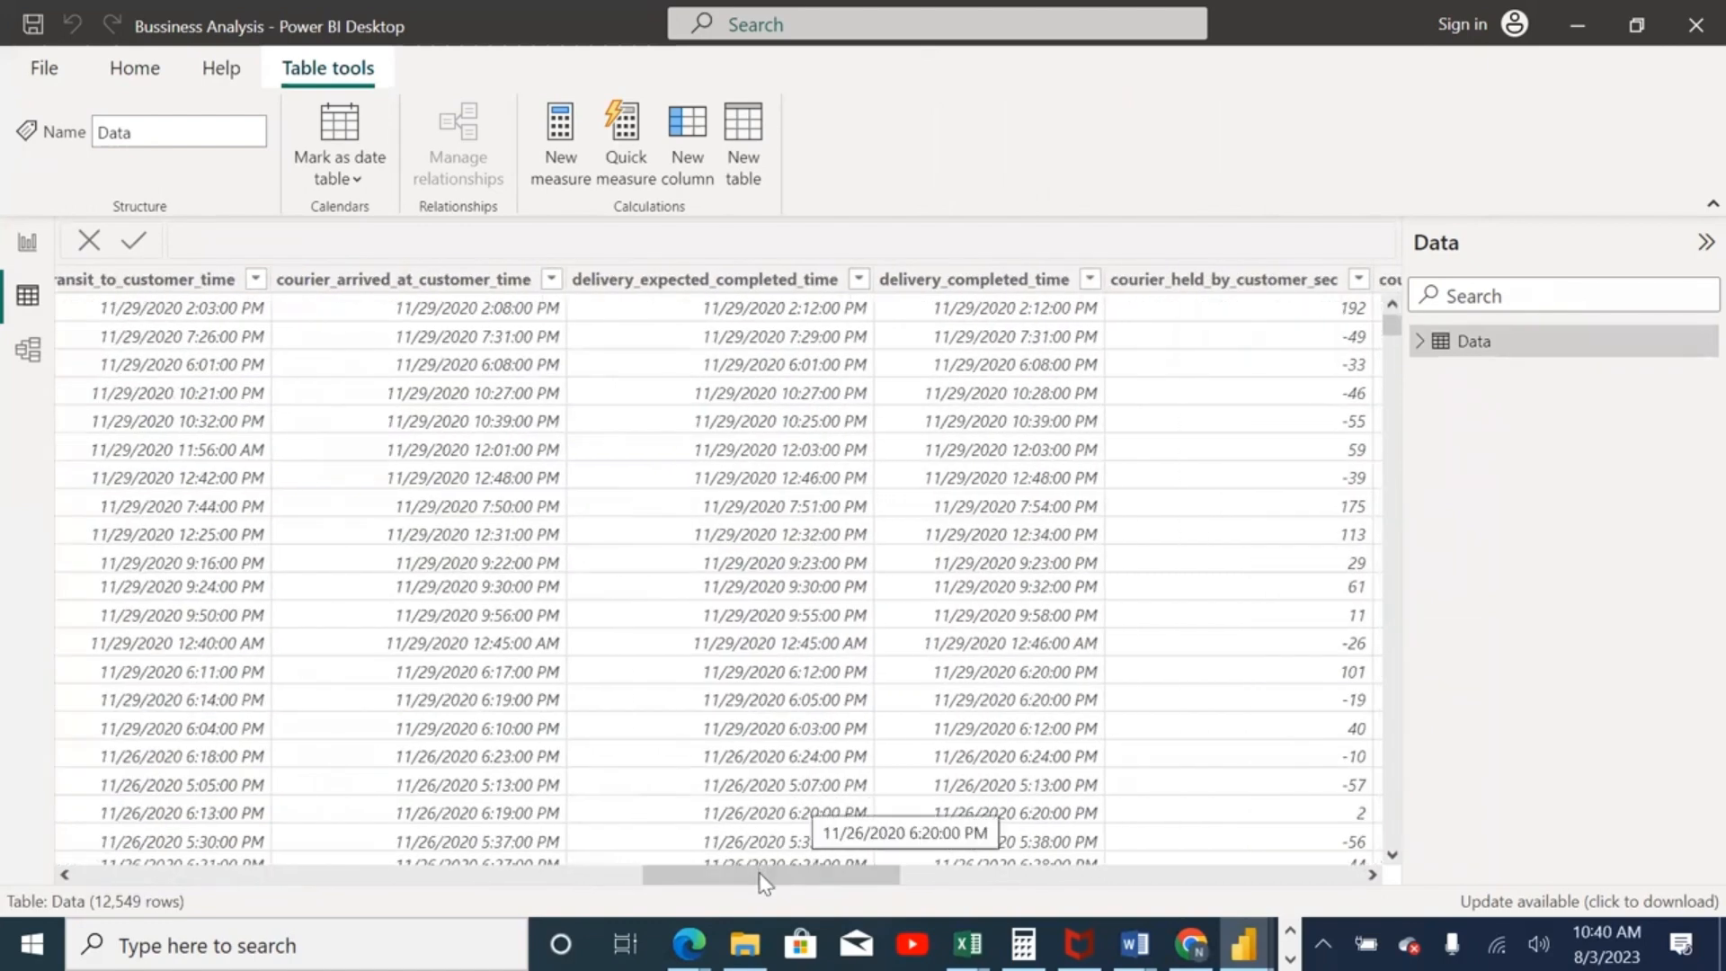
pyautogui.moveTo(761, 876); pyautogui.dragTo(268, 892)
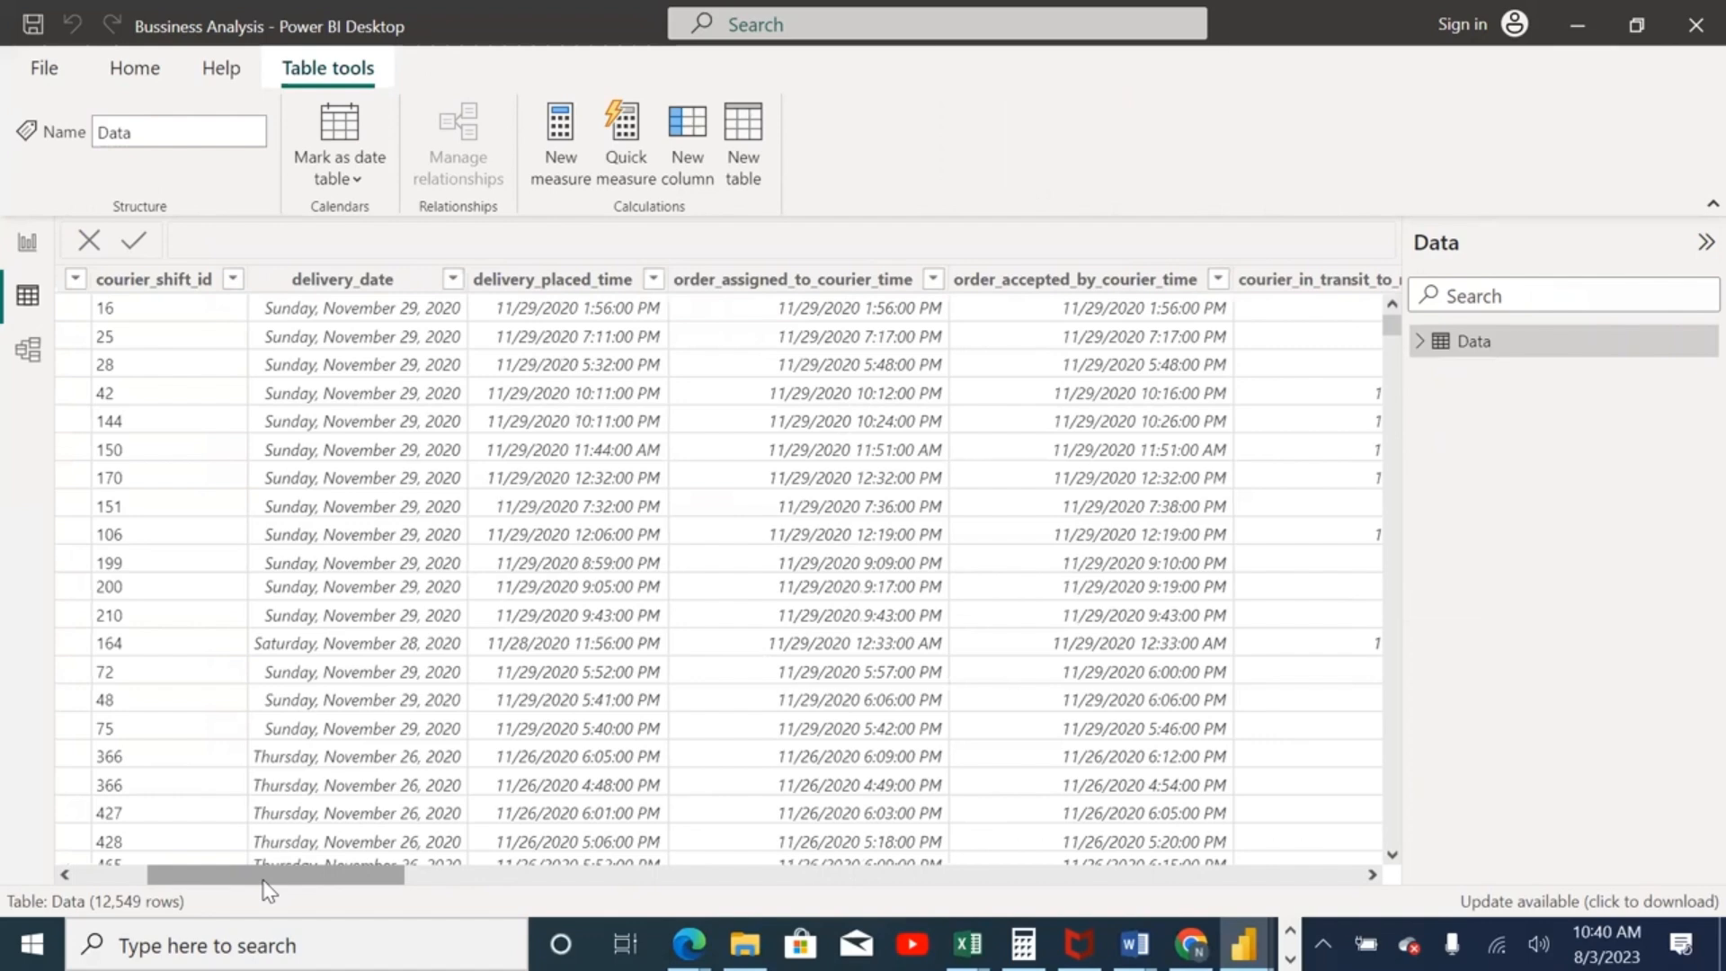
pyautogui.click(141, 874)
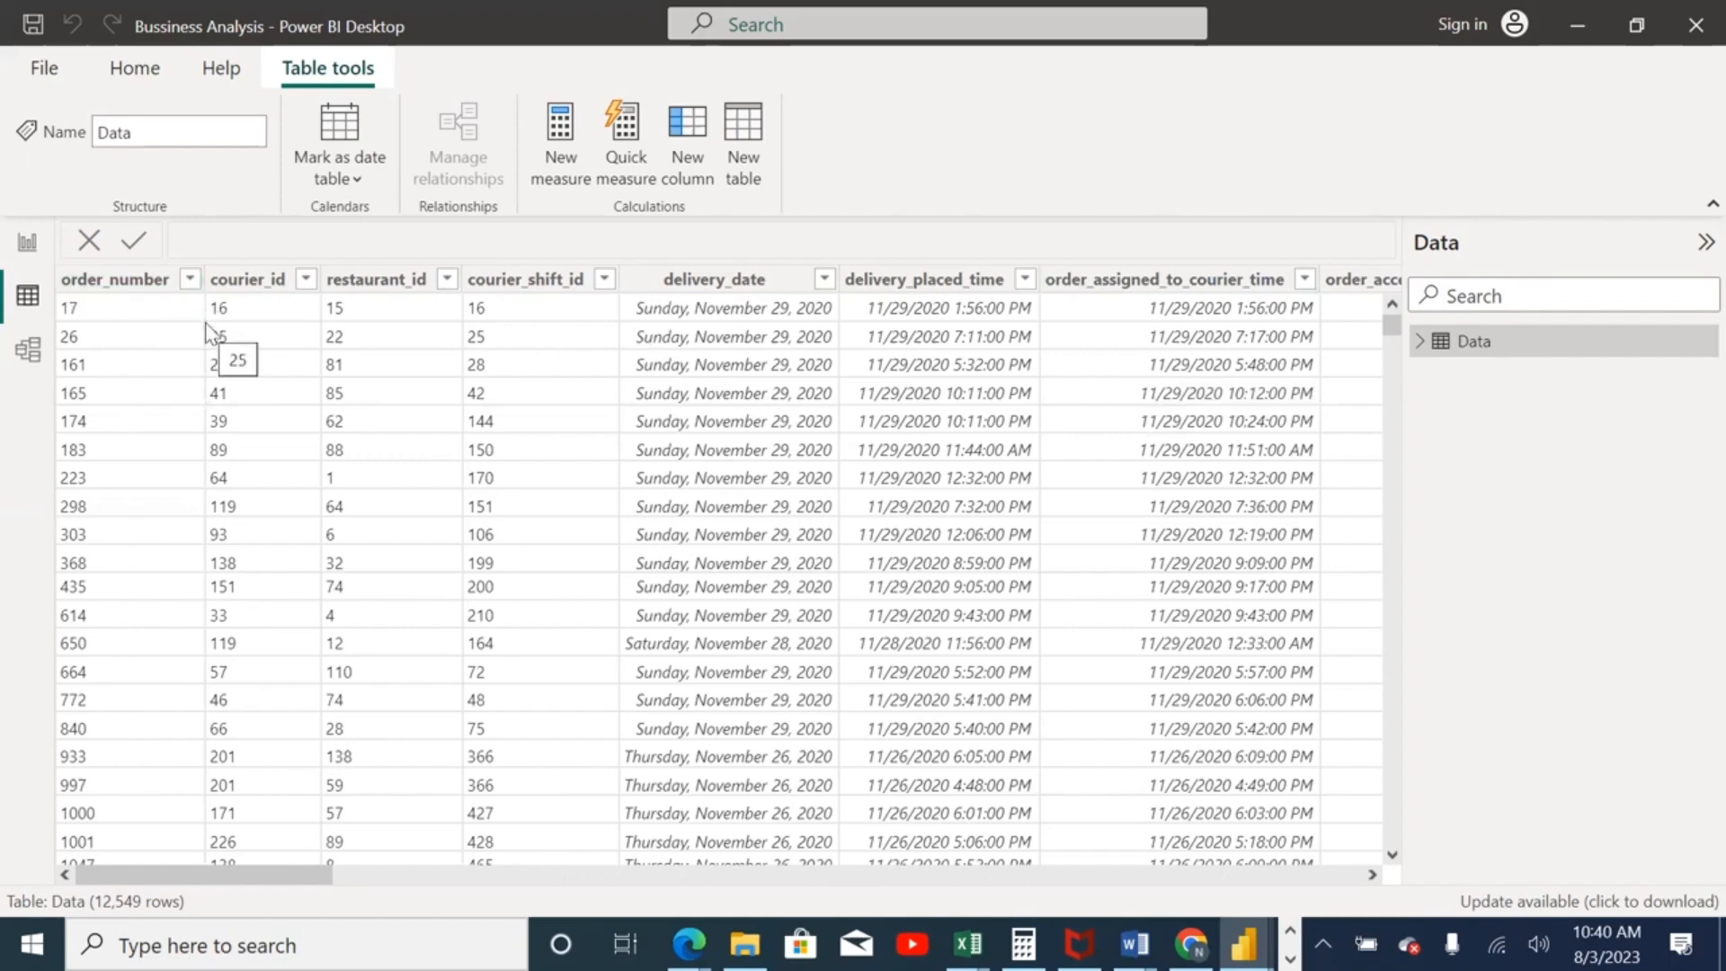
# Step: Examine the order_number, courier_id and restaurant_id columns of the Data table
pyautogui.click(247, 284)
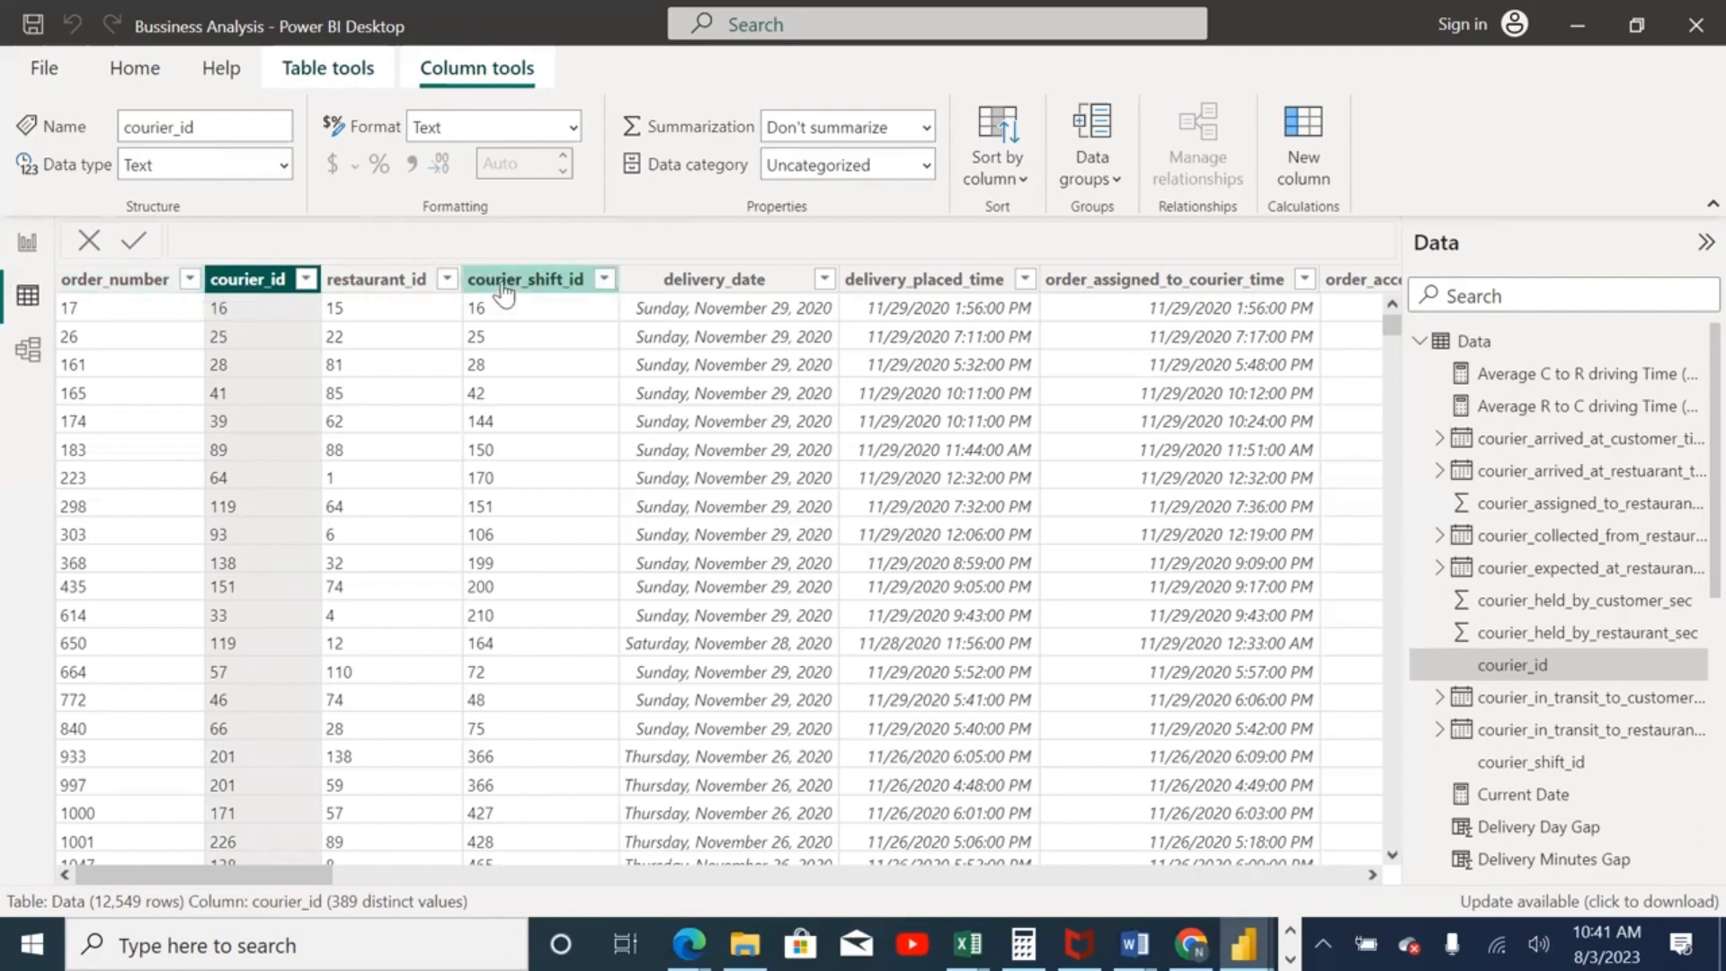
pyautogui.click(139, 280)
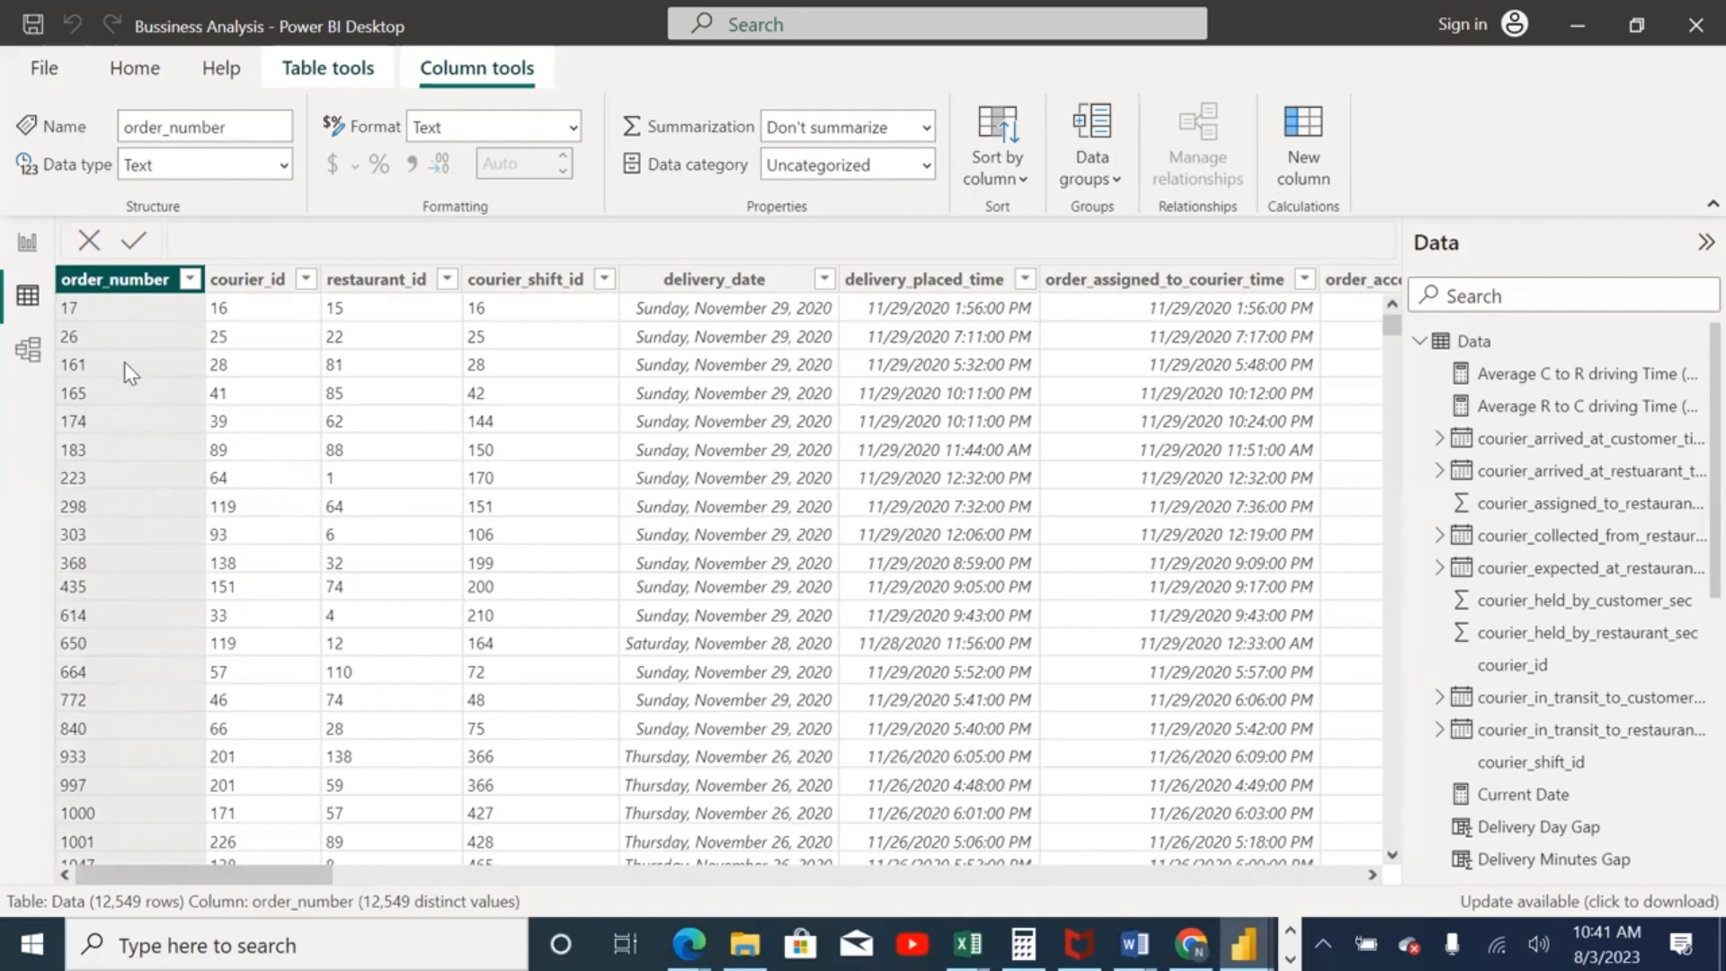
pyautogui.click(240, 281)
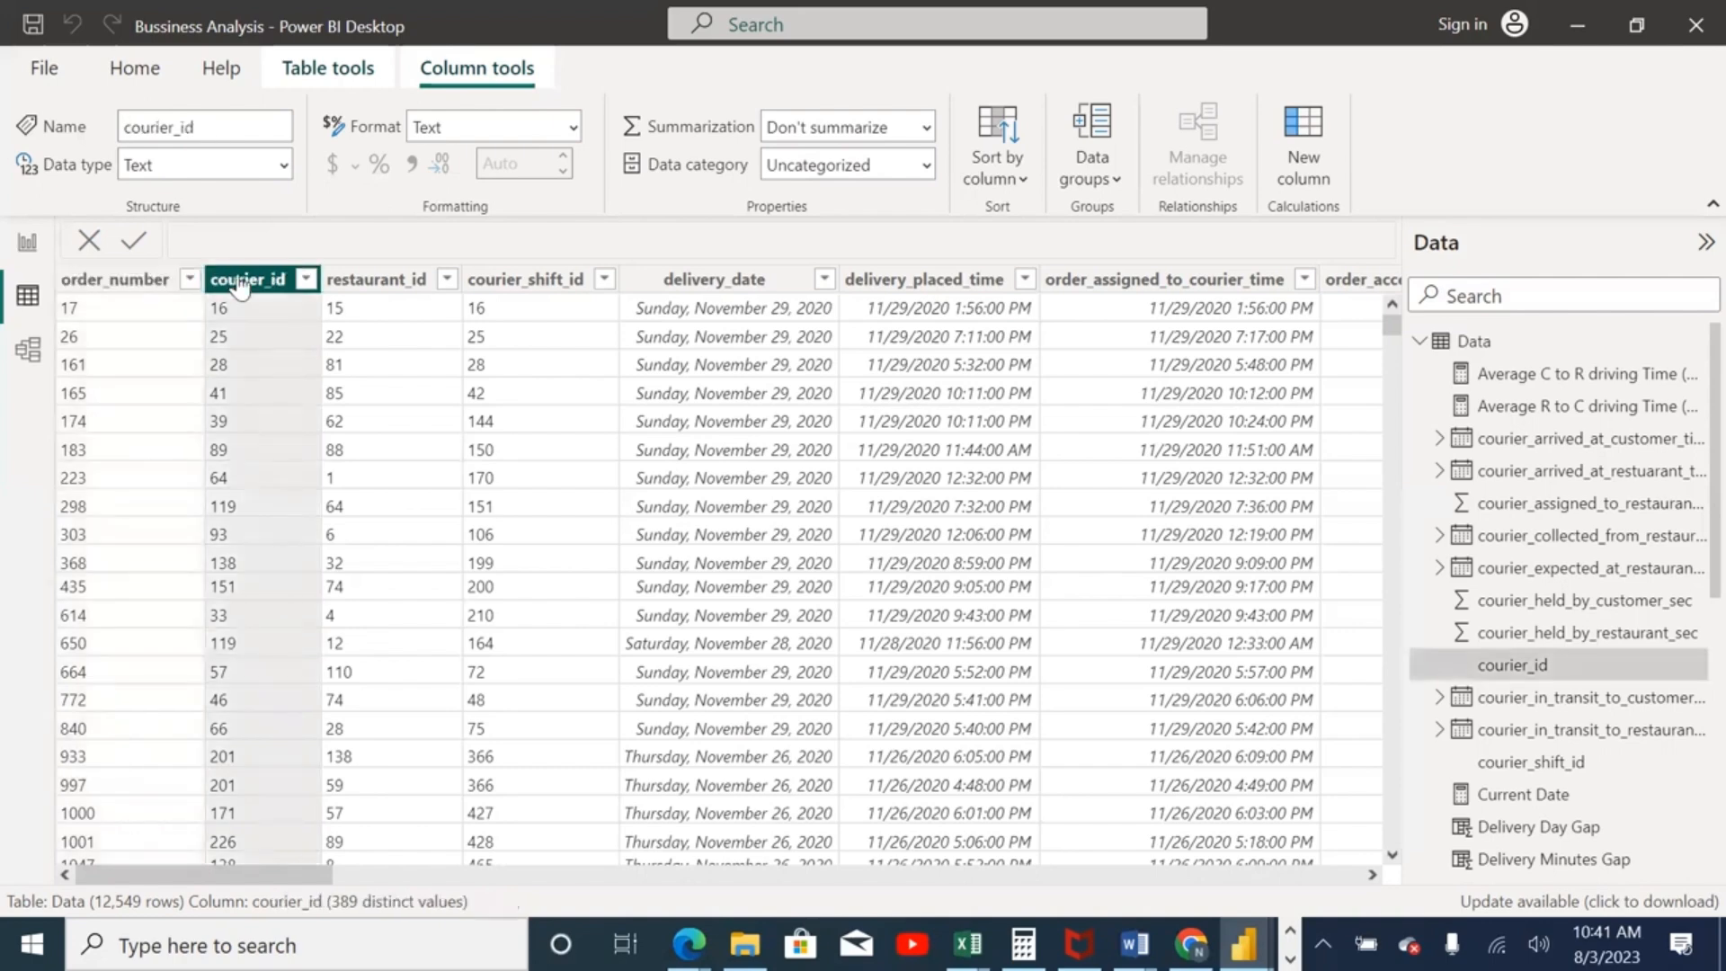
pyautogui.click(331, 286)
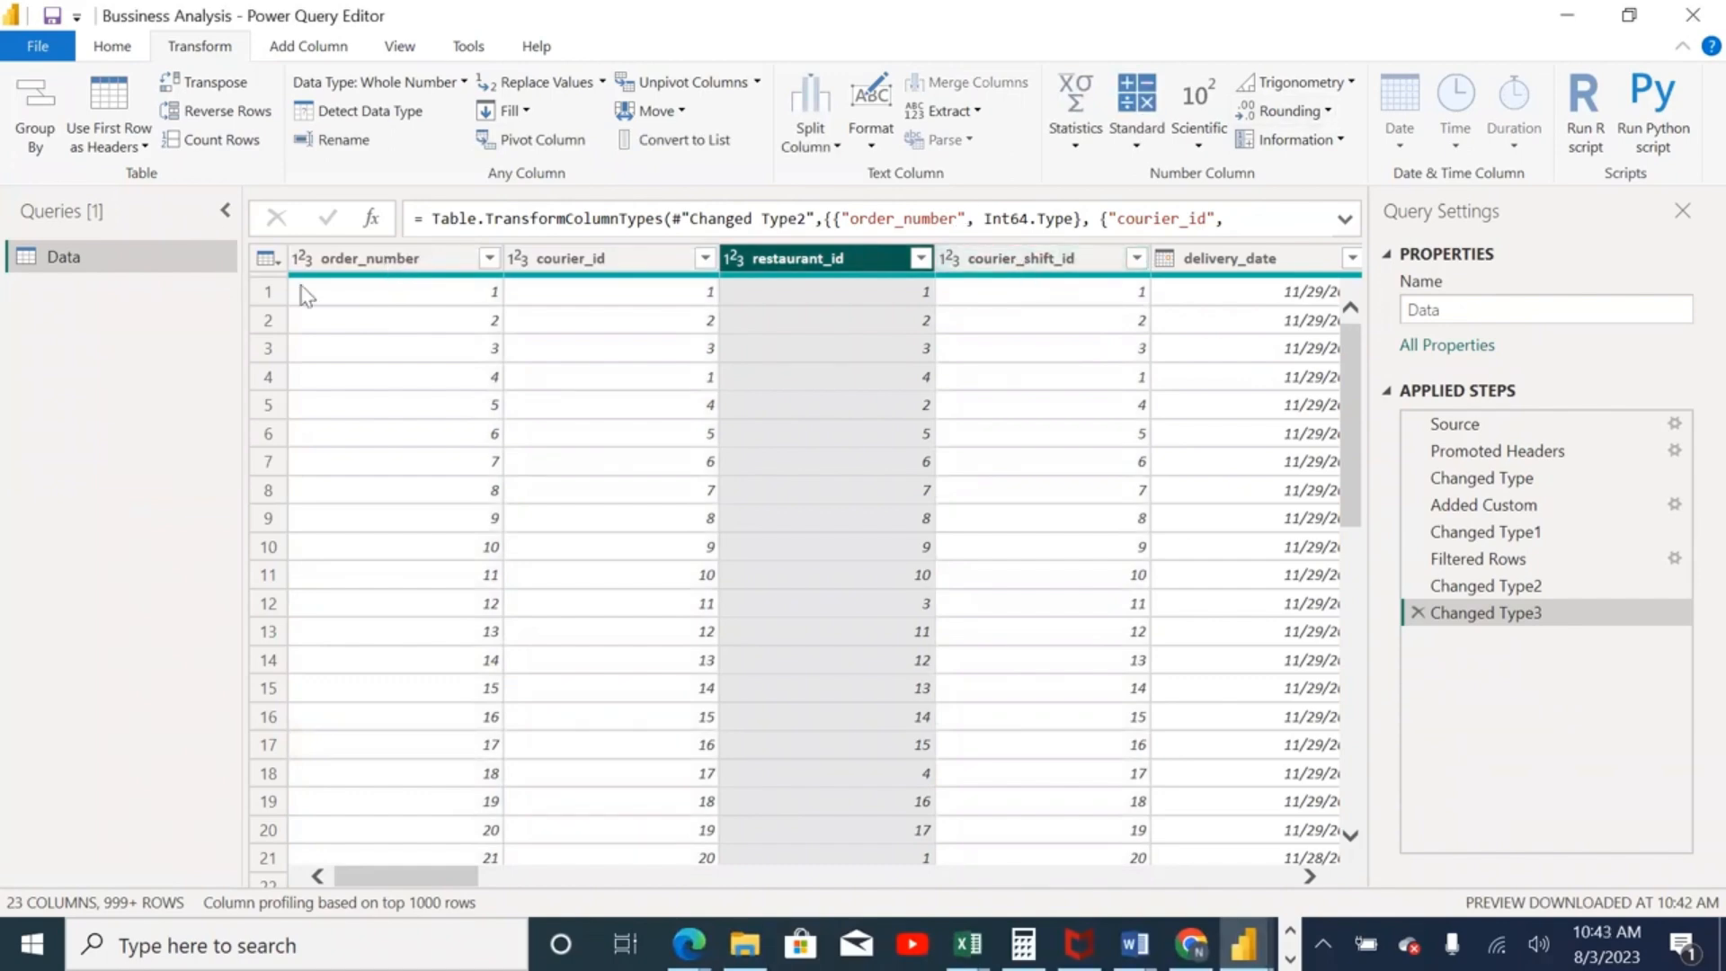
# Step: Examine the courier_shift_id, delivery_date, delivery_placed_time and order_assigned_to_courier_time columns in the Data query
pyautogui.click(978, 266)
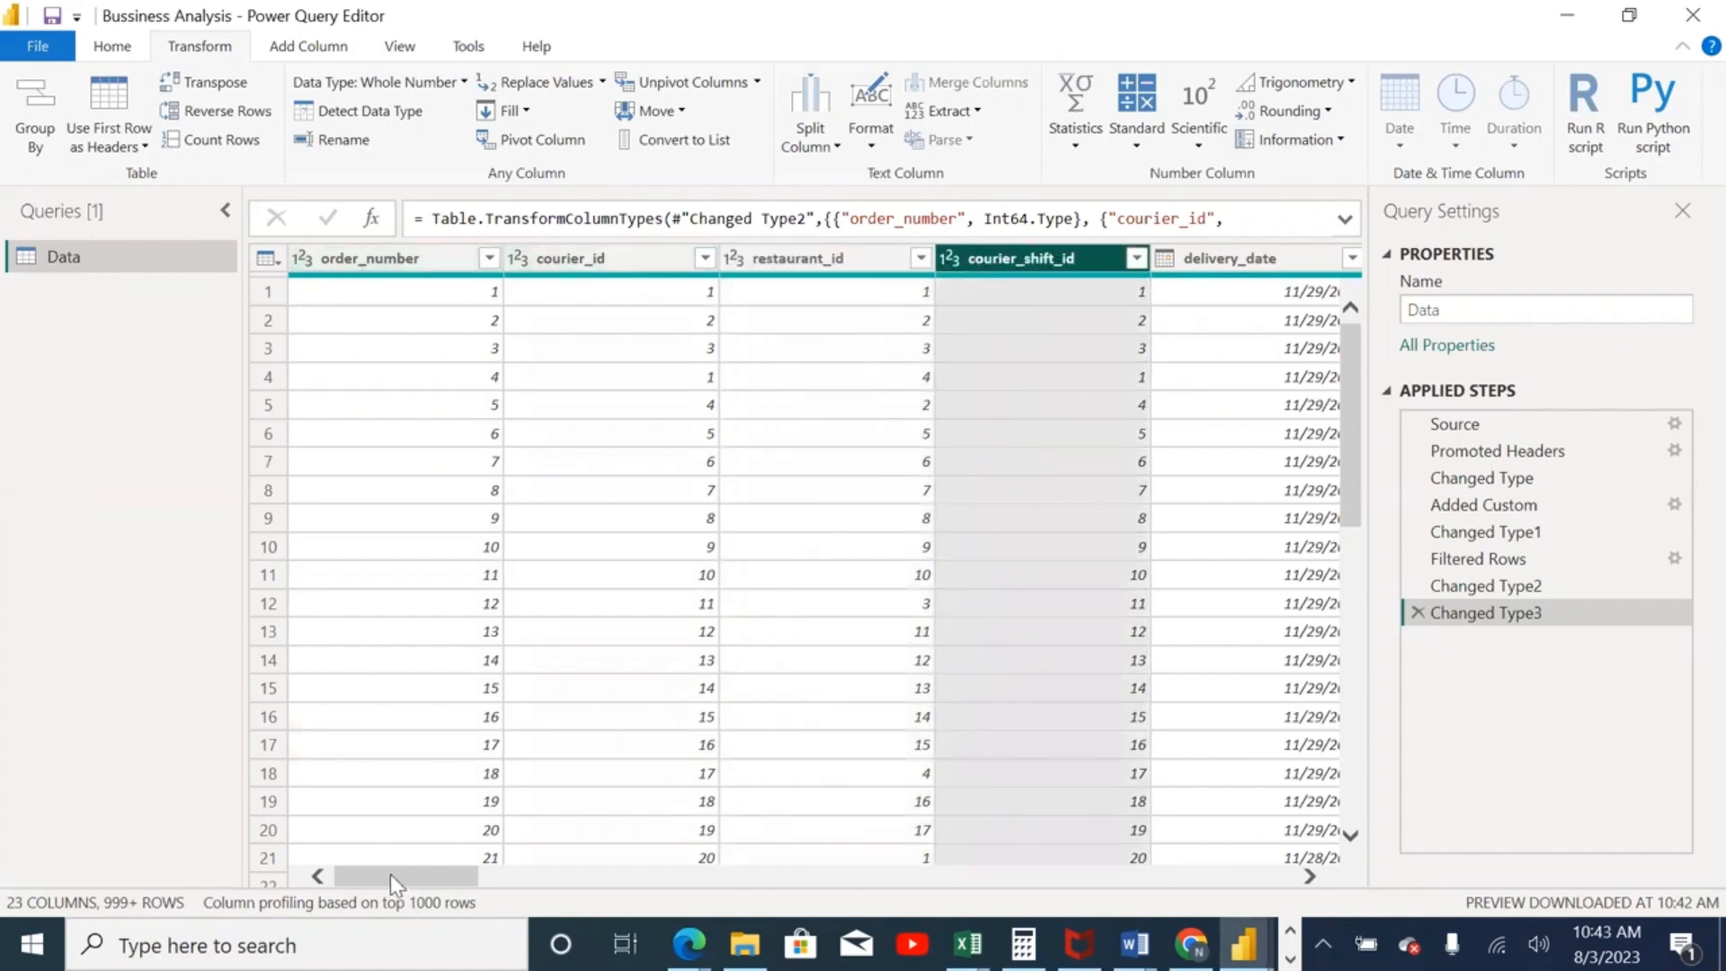
pyautogui.moveTo(391, 874); pyautogui.dragTo(508, 882)
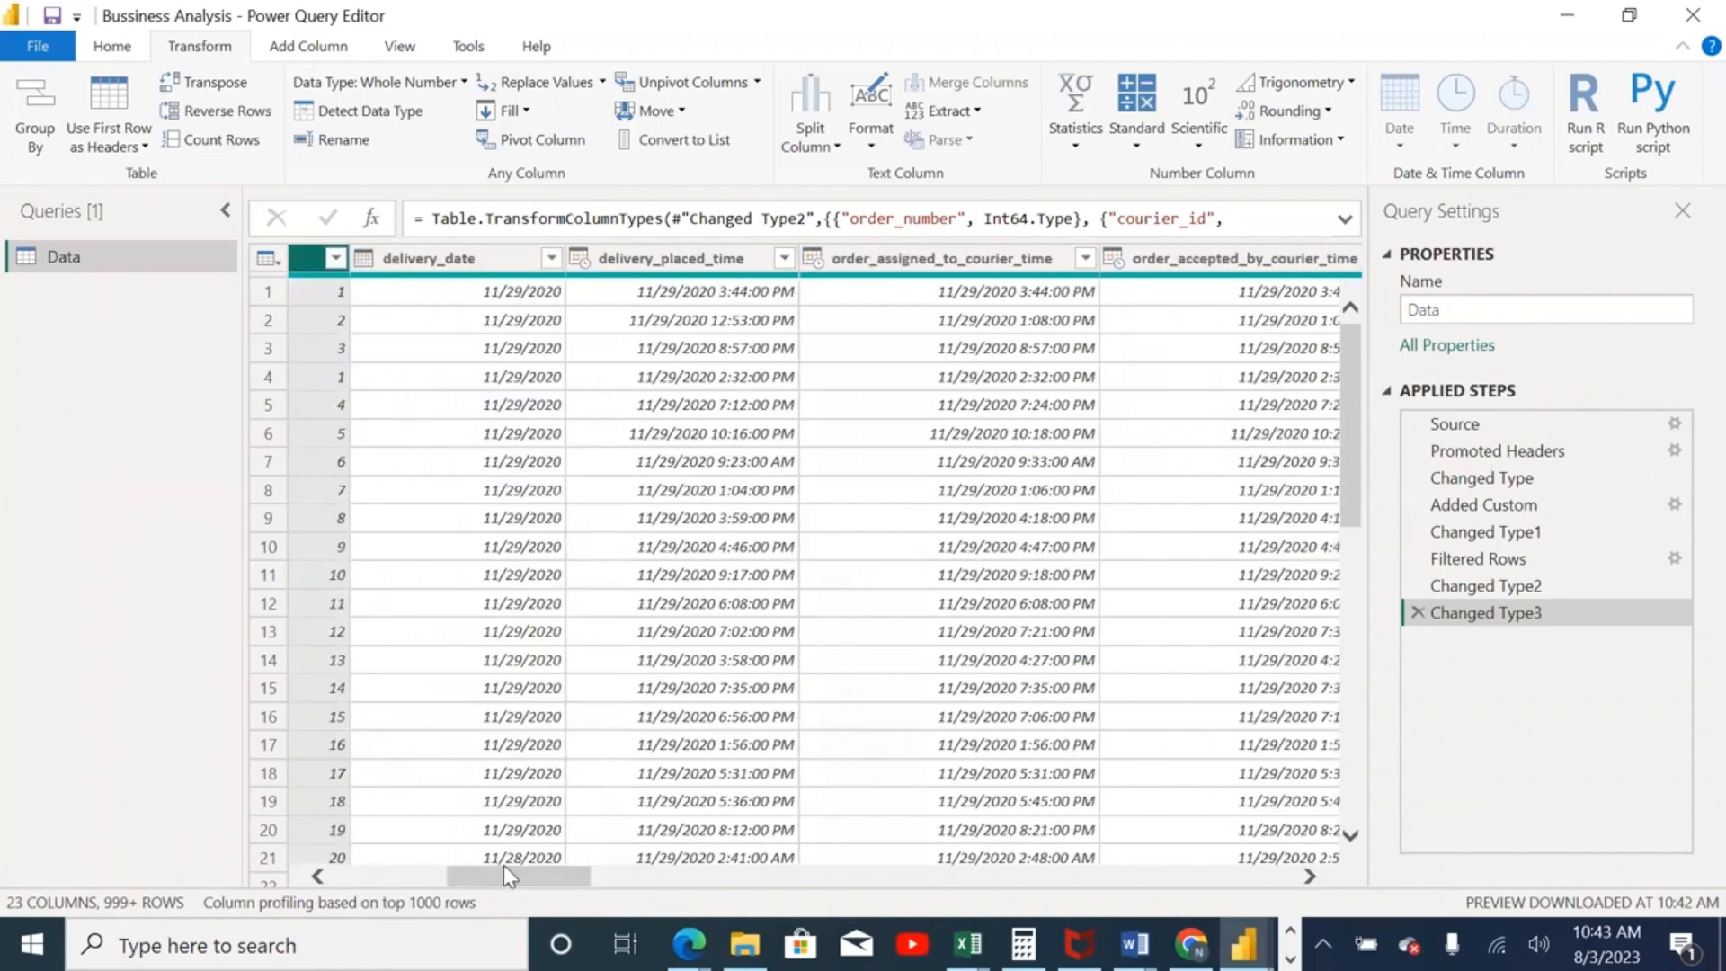
pyautogui.click(465, 263)
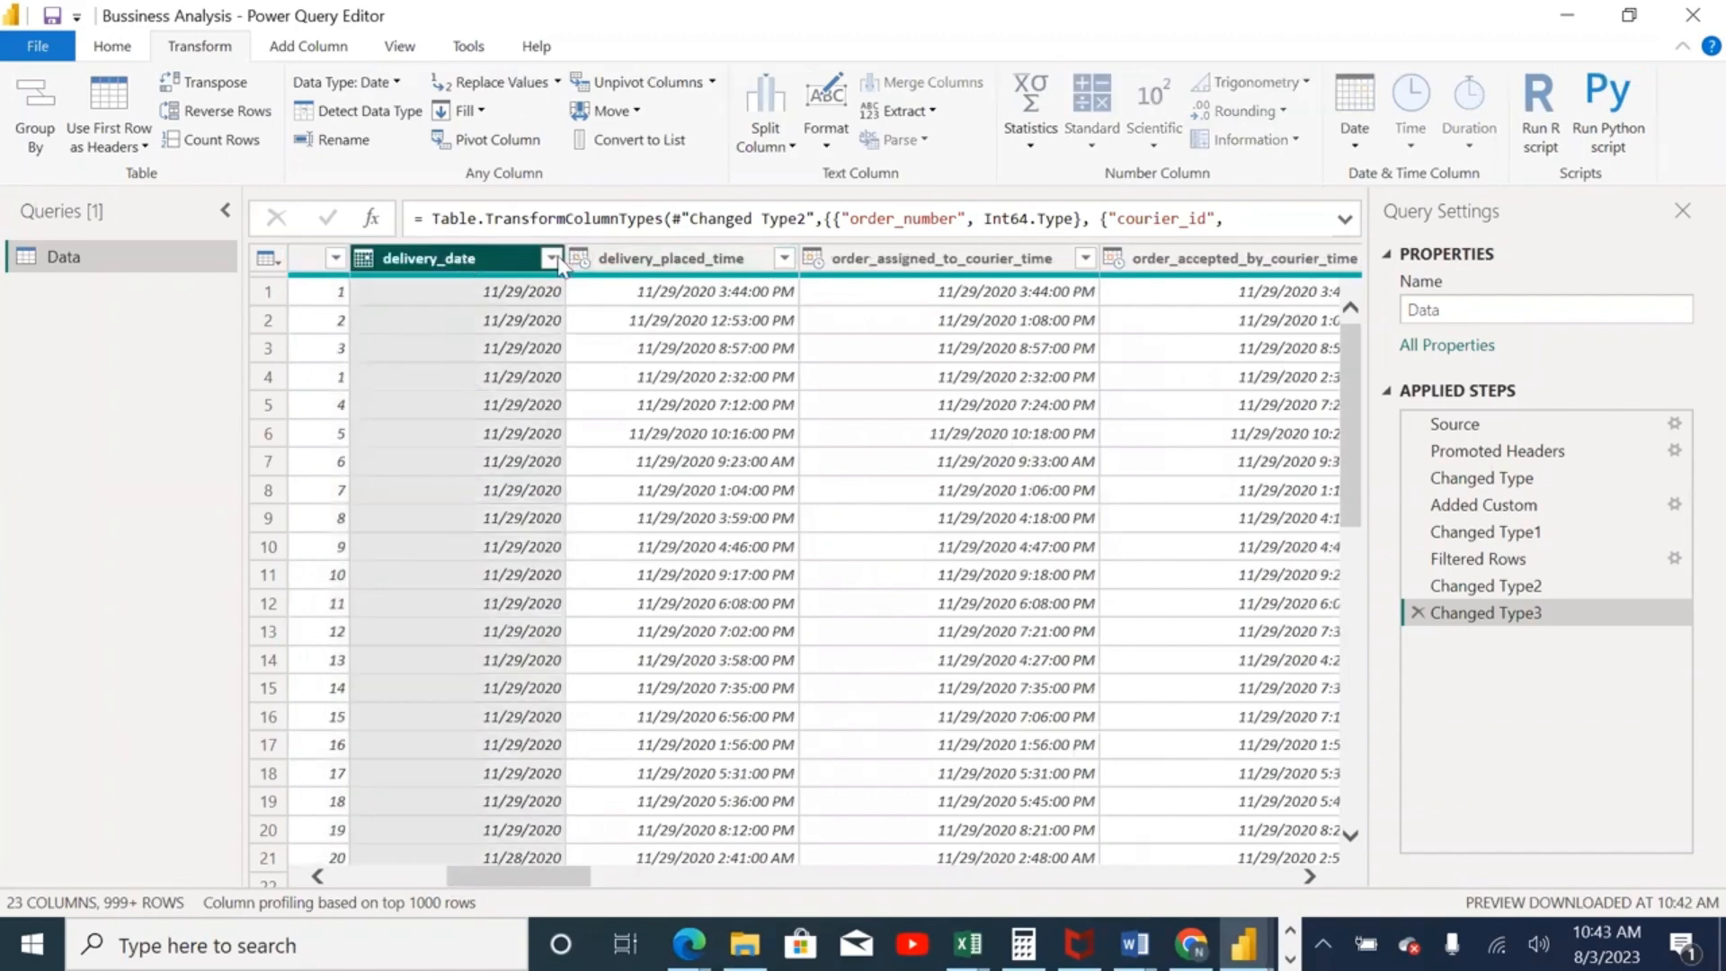
pyautogui.click(638, 269)
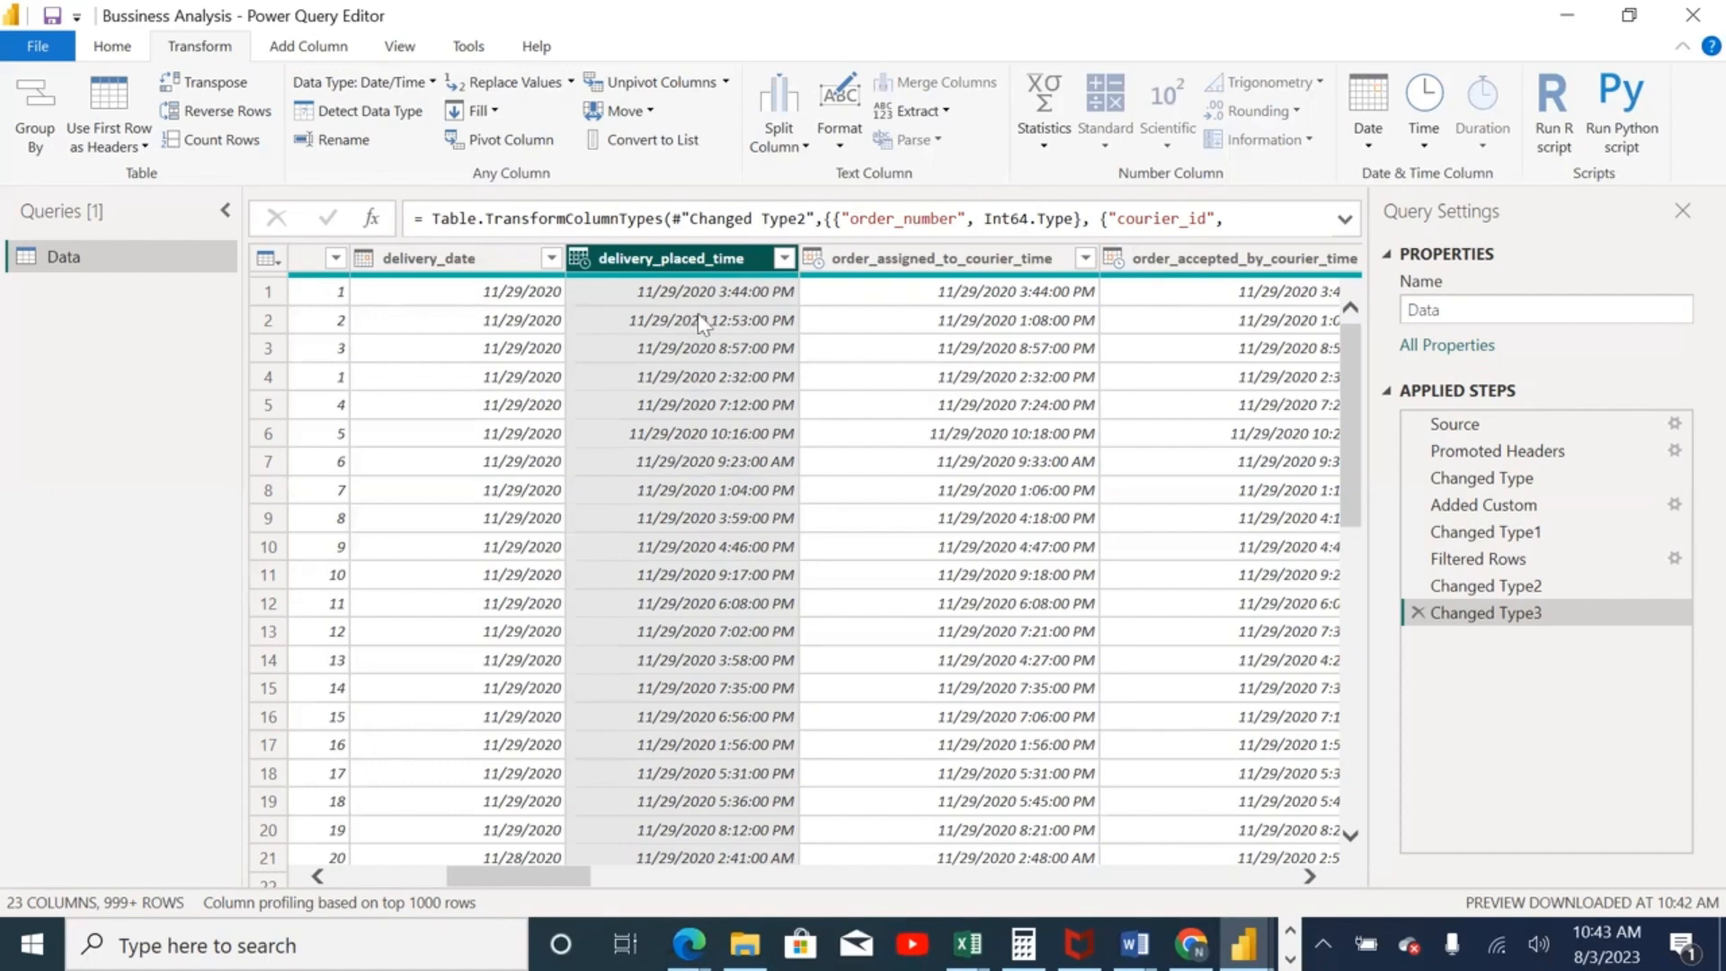
pyautogui.click(919, 268)
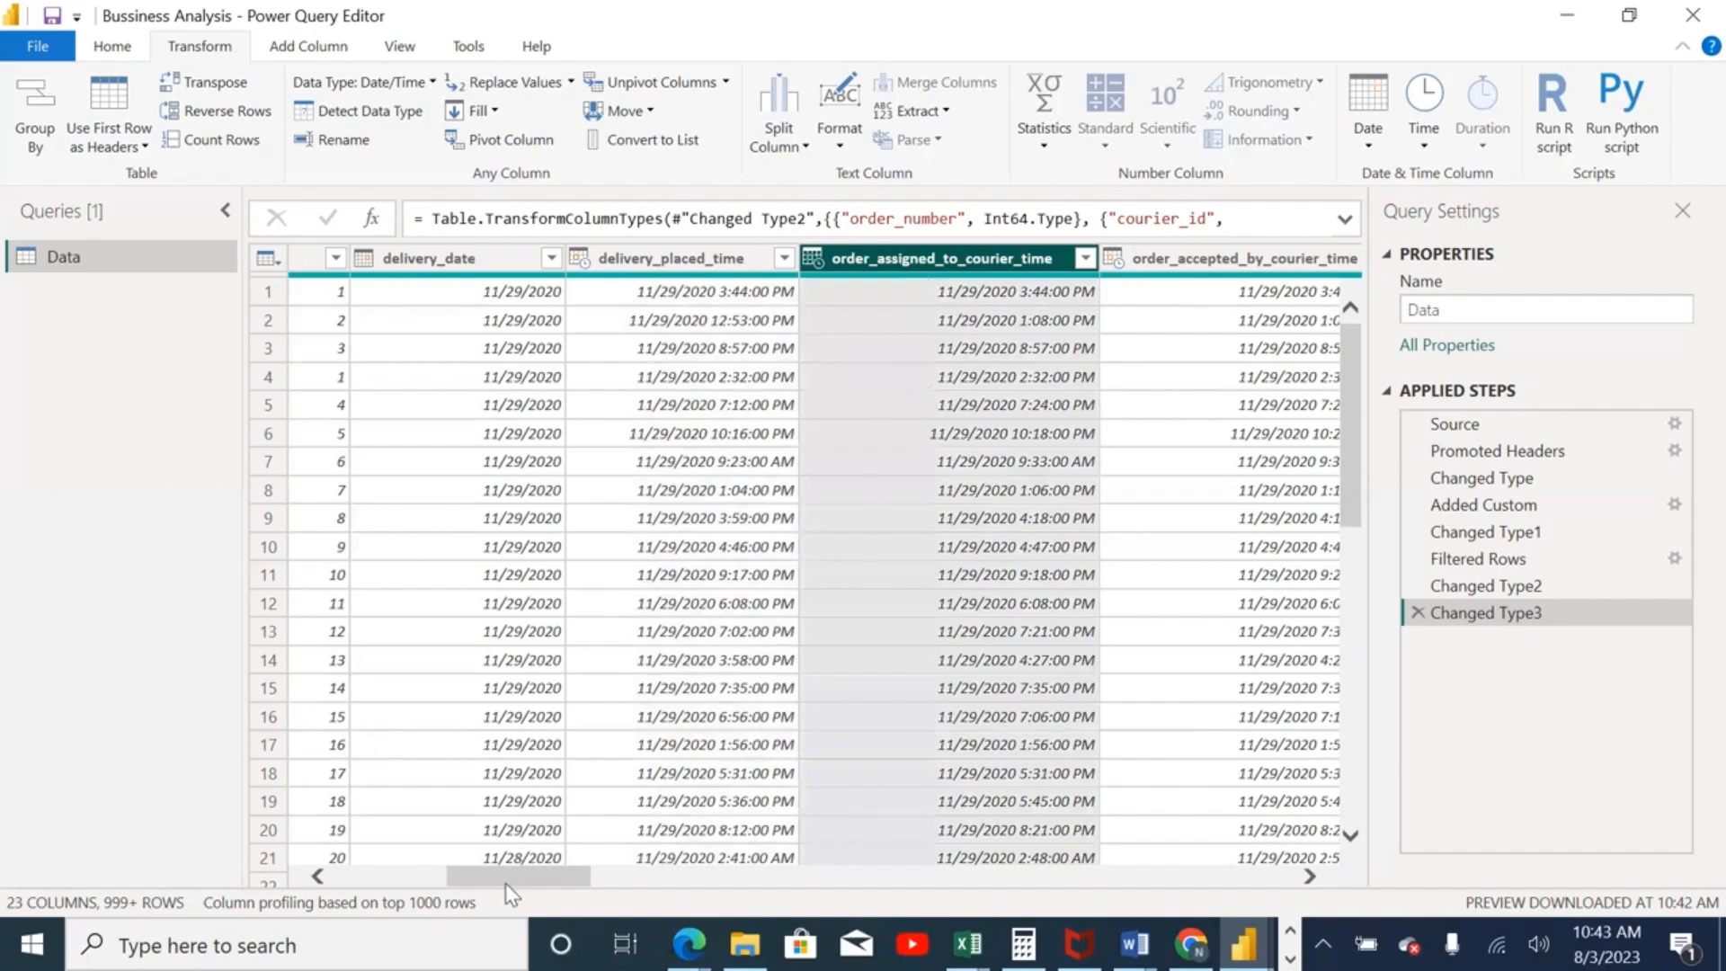
# Step: Compare the order_assigned_to_courier_time and order_accepted_by_courier_time values in the first, second and seventh rows
pyautogui.moveTo(507, 885); pyautogui.dragTo(570, 887)
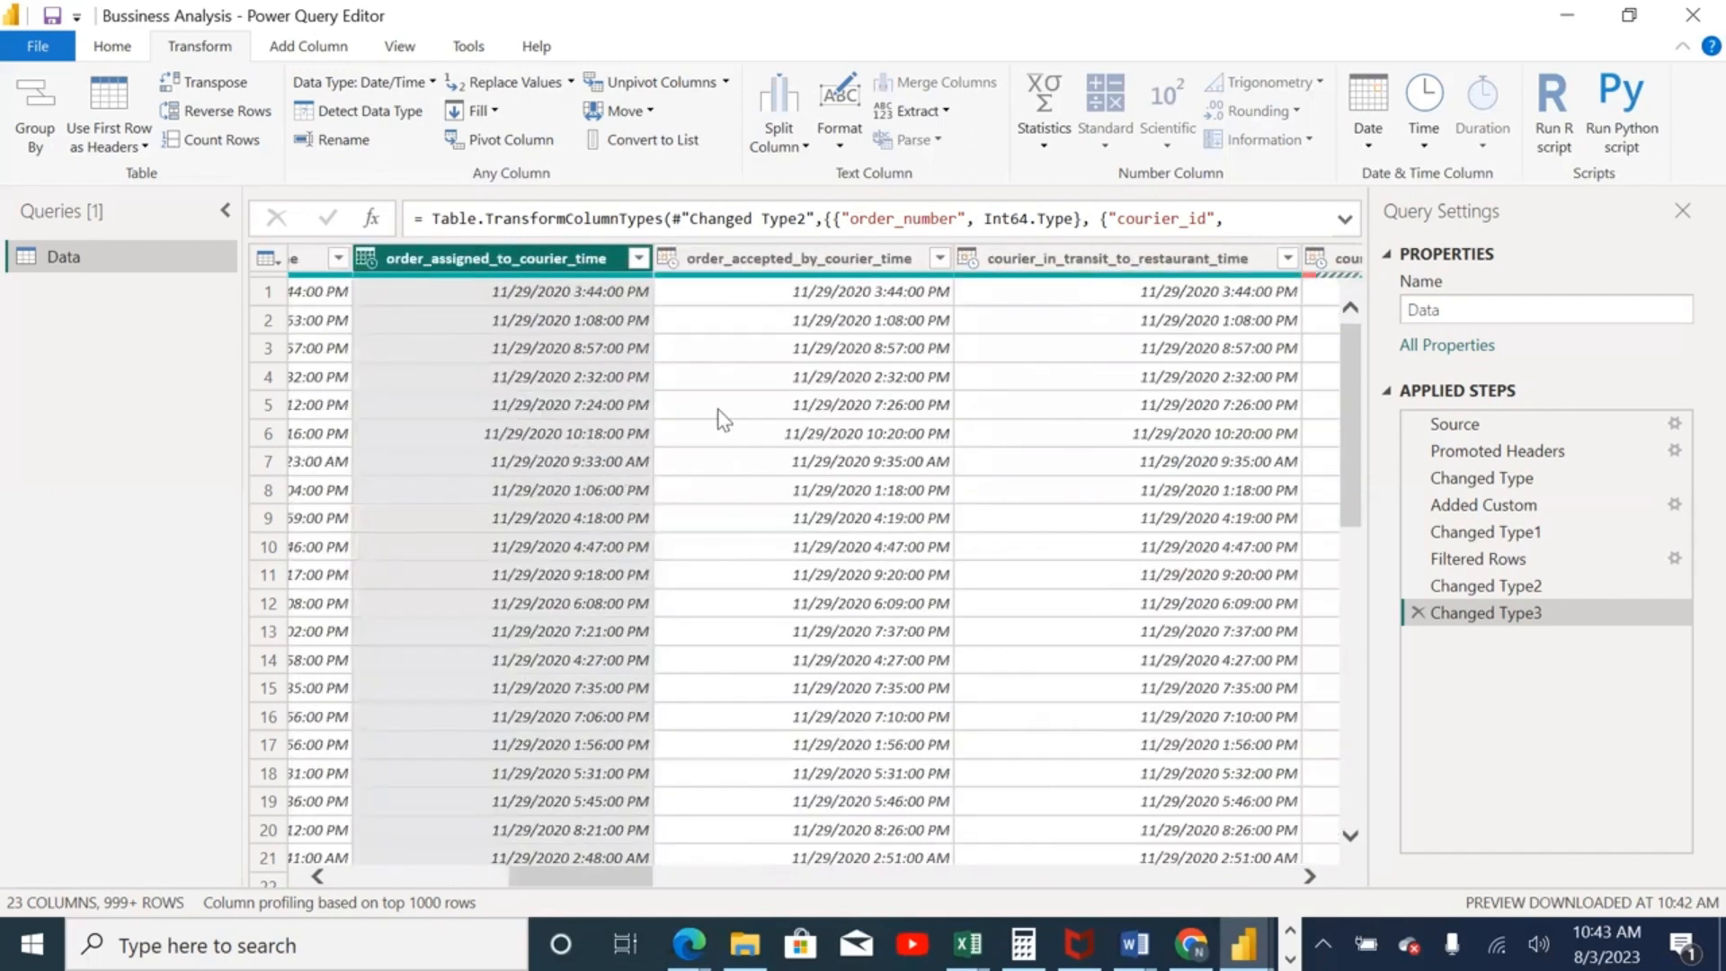
pyautogui.click(839, 268)
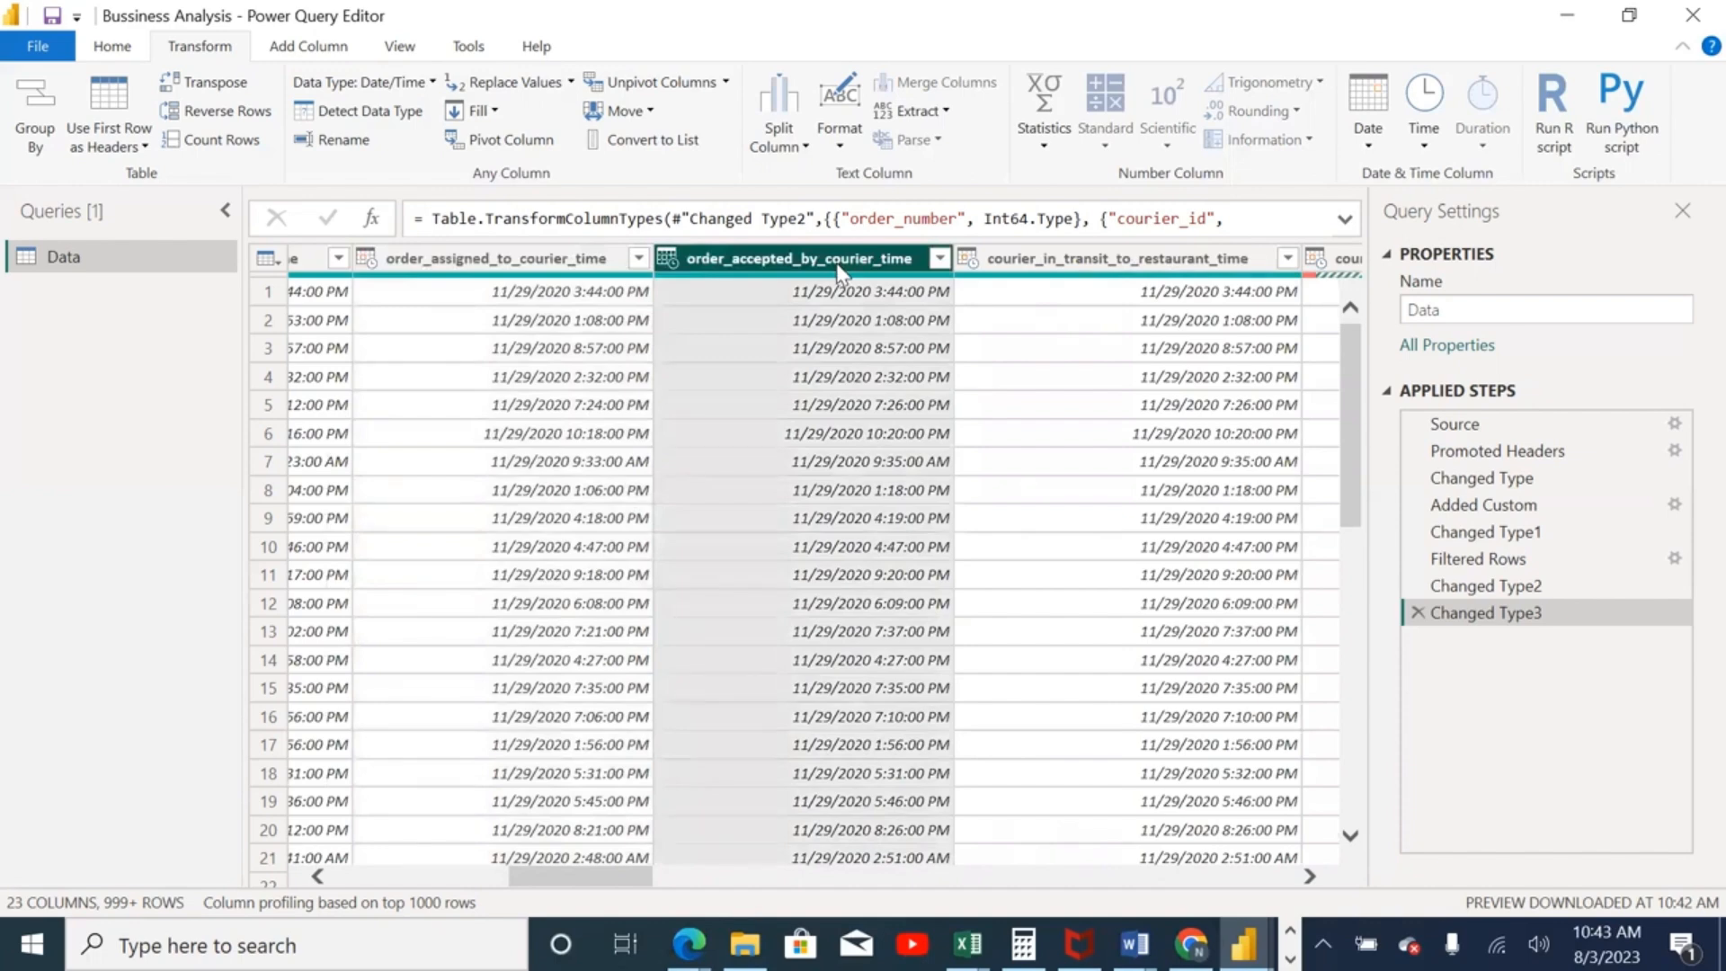
pyautogui.click(578, 299)
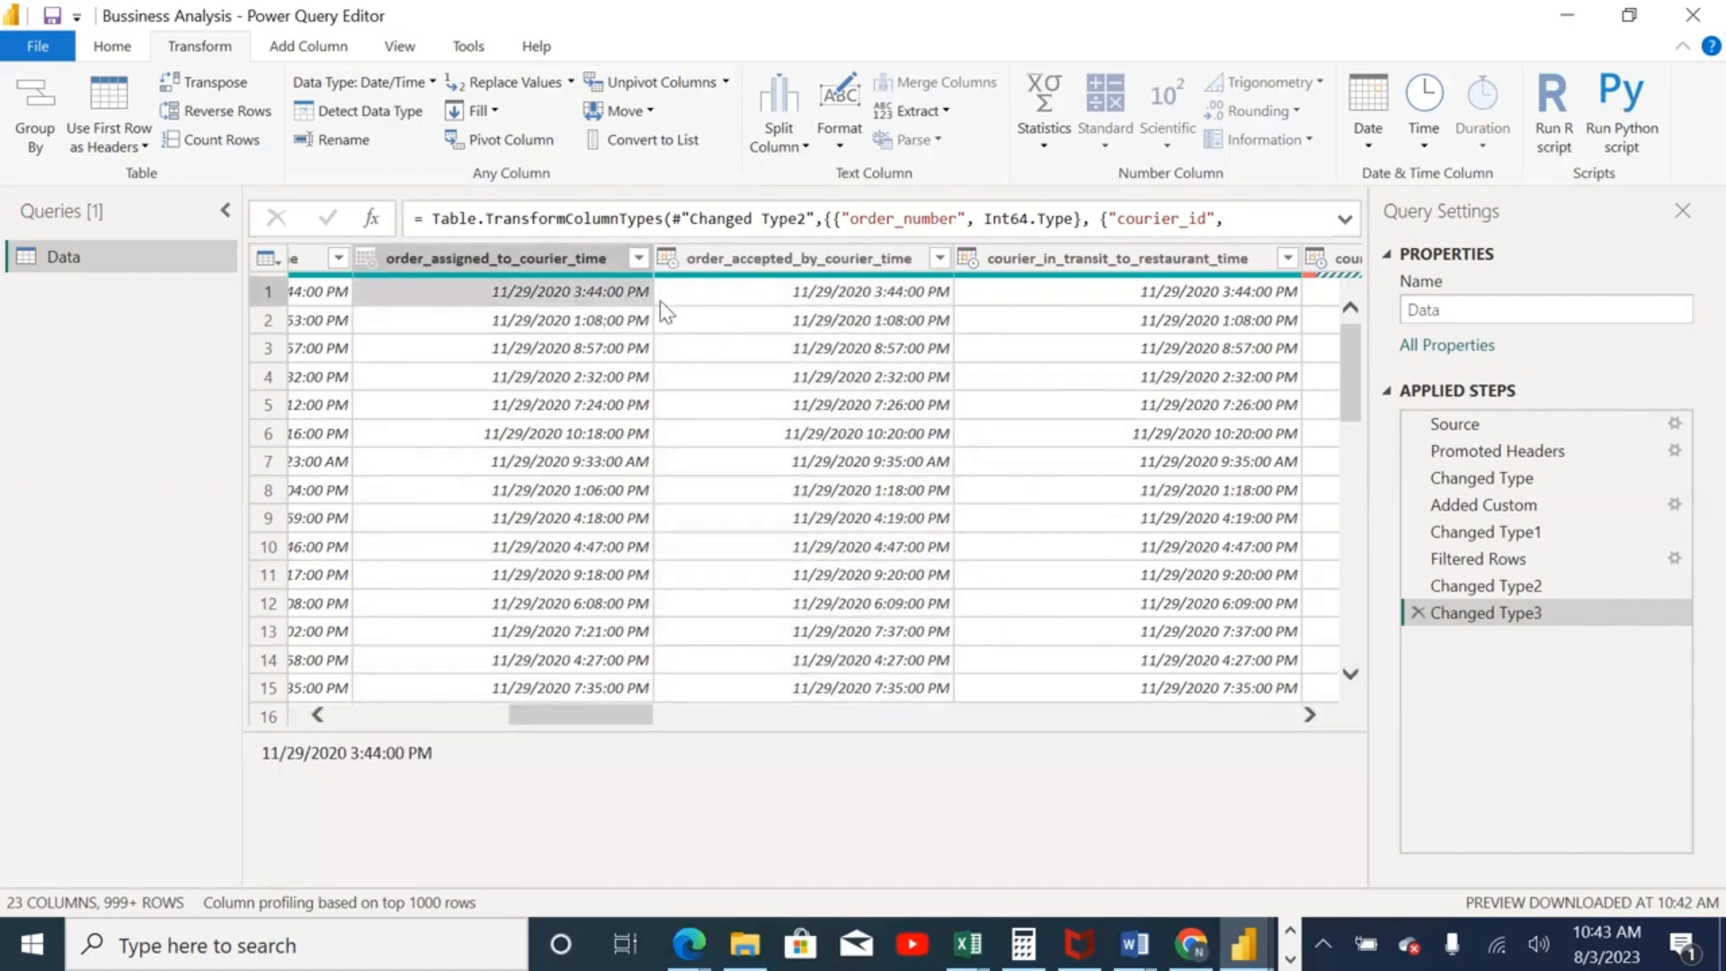
pyautogui.click(608, 322)
pyautogui.click(841, 325)
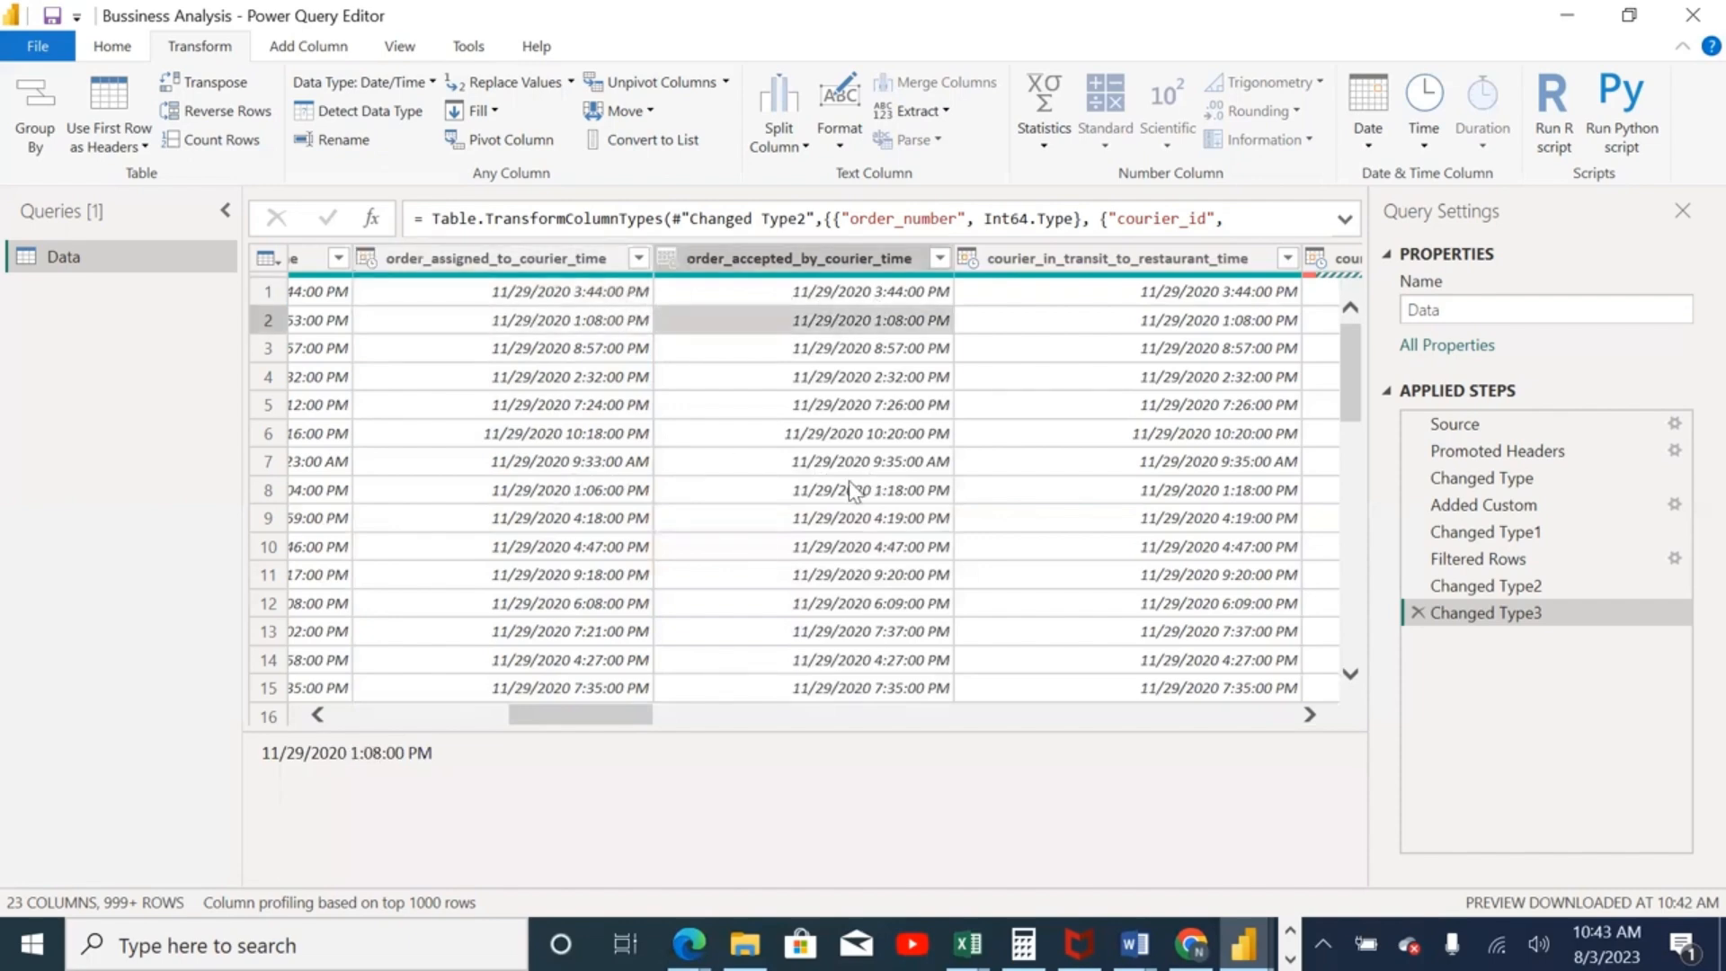
pyautogui.click(594, 468)
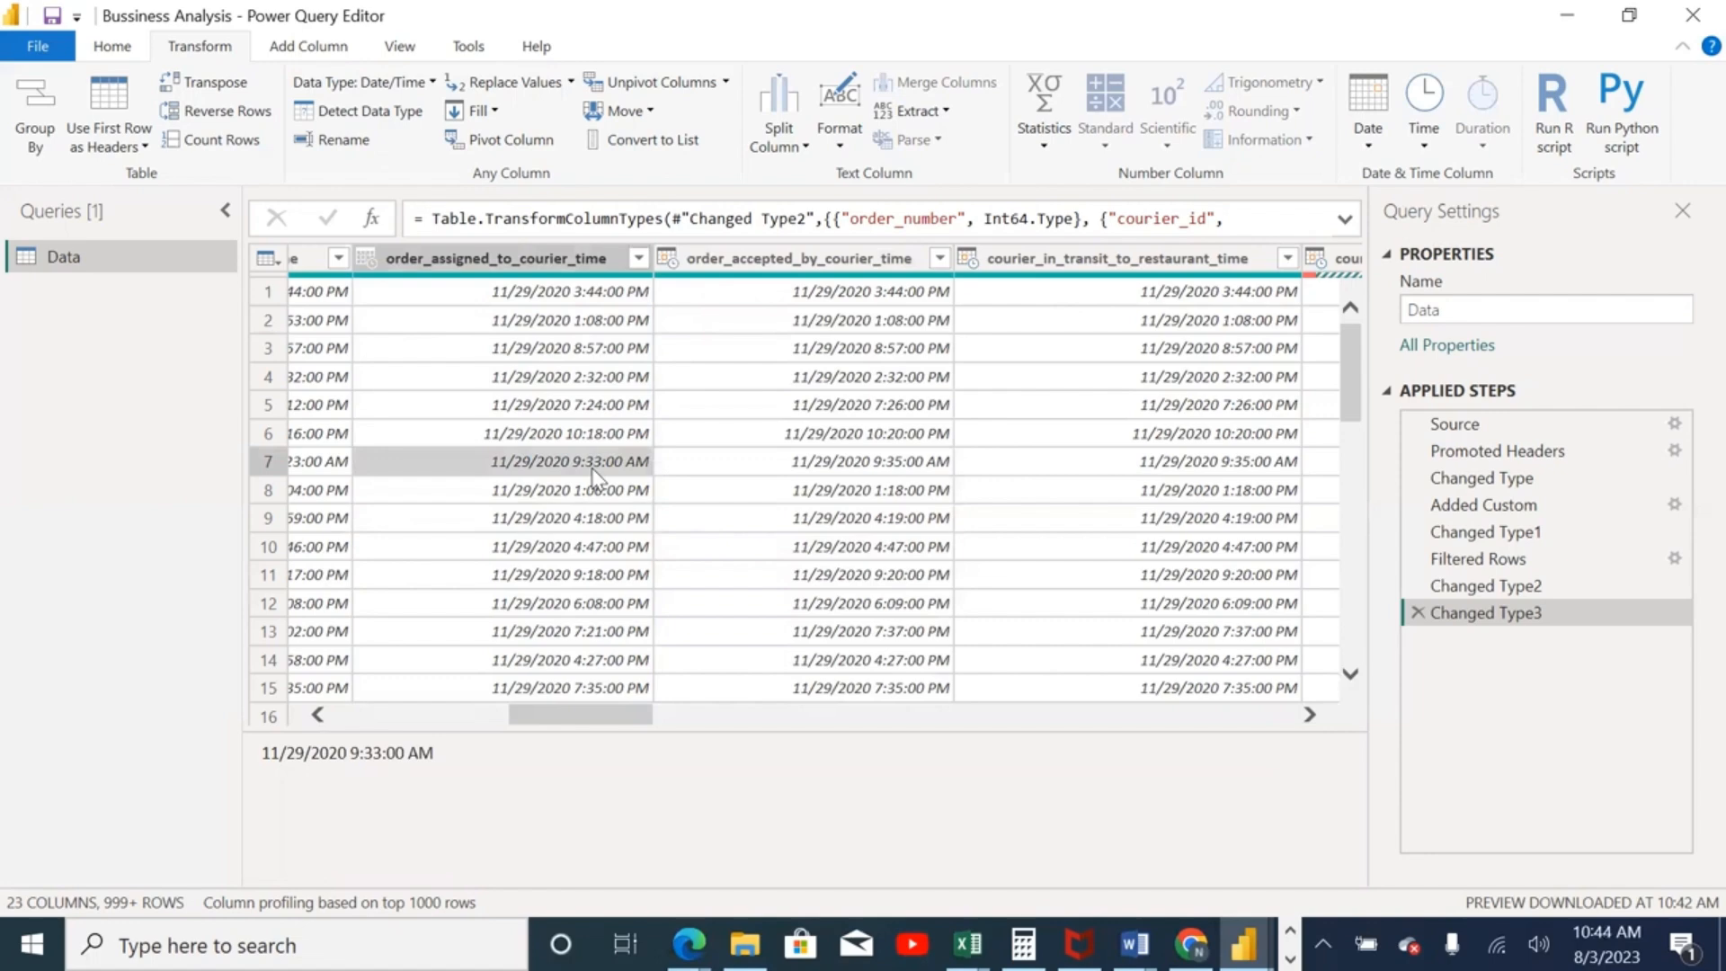
pyautogui.click(770, 468)
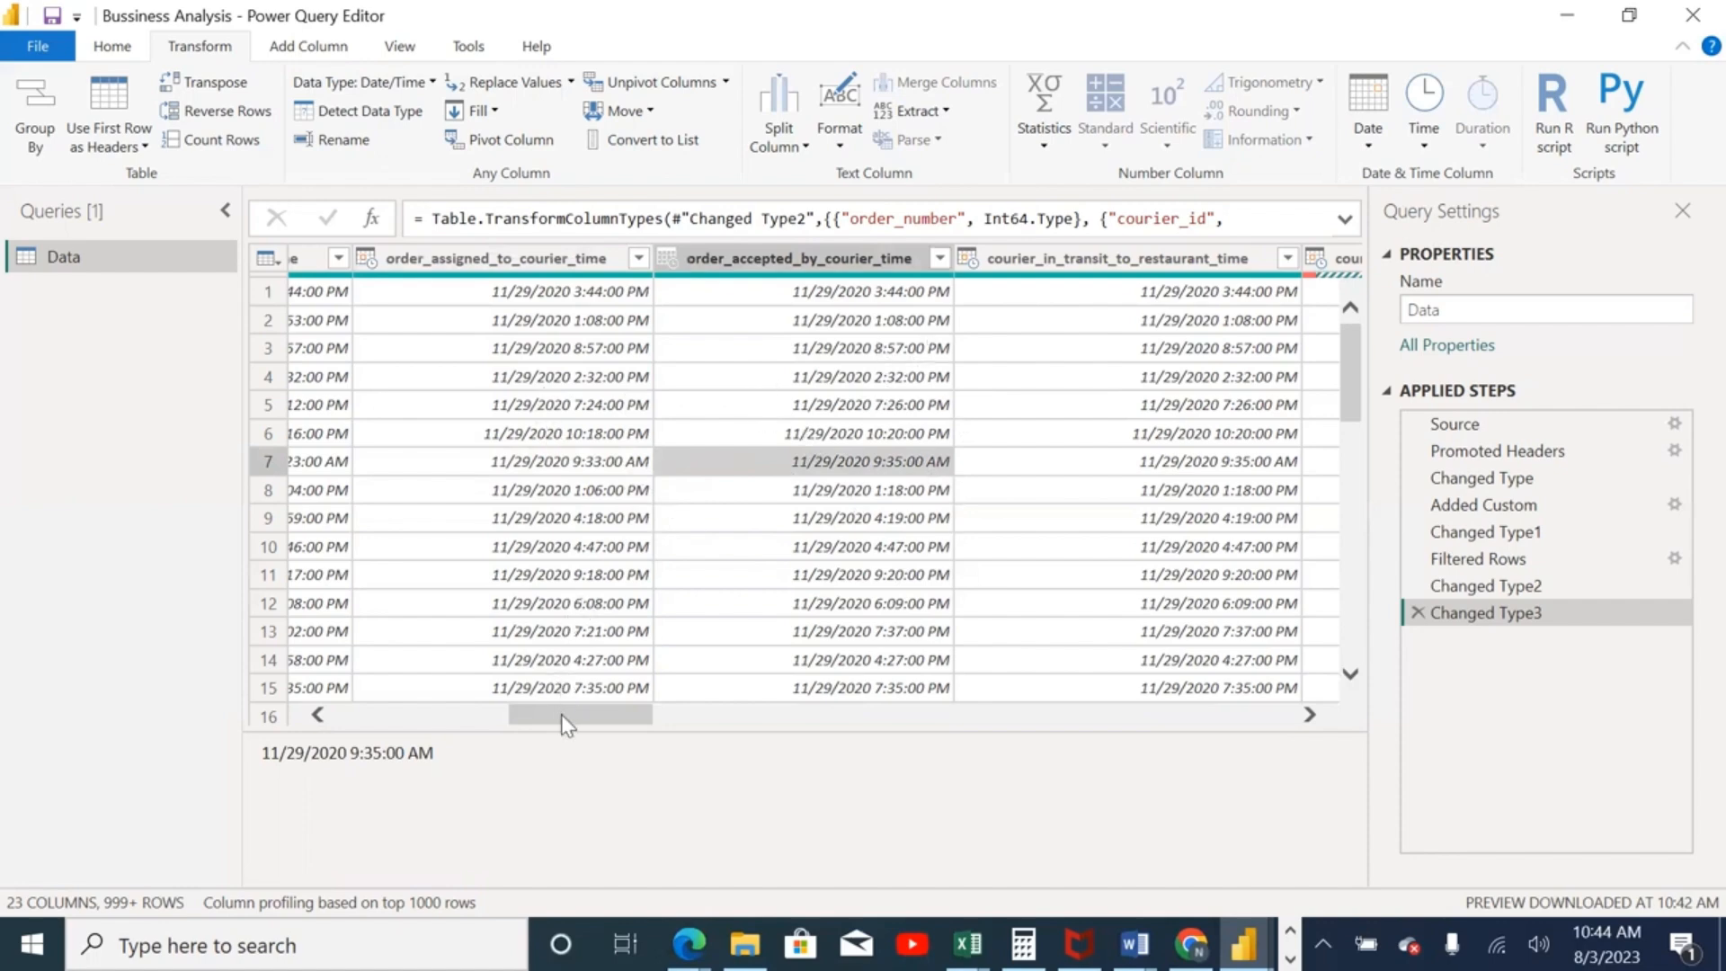
# Step: Examine the courier_in_transit_to_restaurant_time column and compare courier_arrived_at_restuarant_time with courier_expected_at_restaurant_time
pyautogui.moveTo(564, 721); pyautogui.dragTo(620, 719)
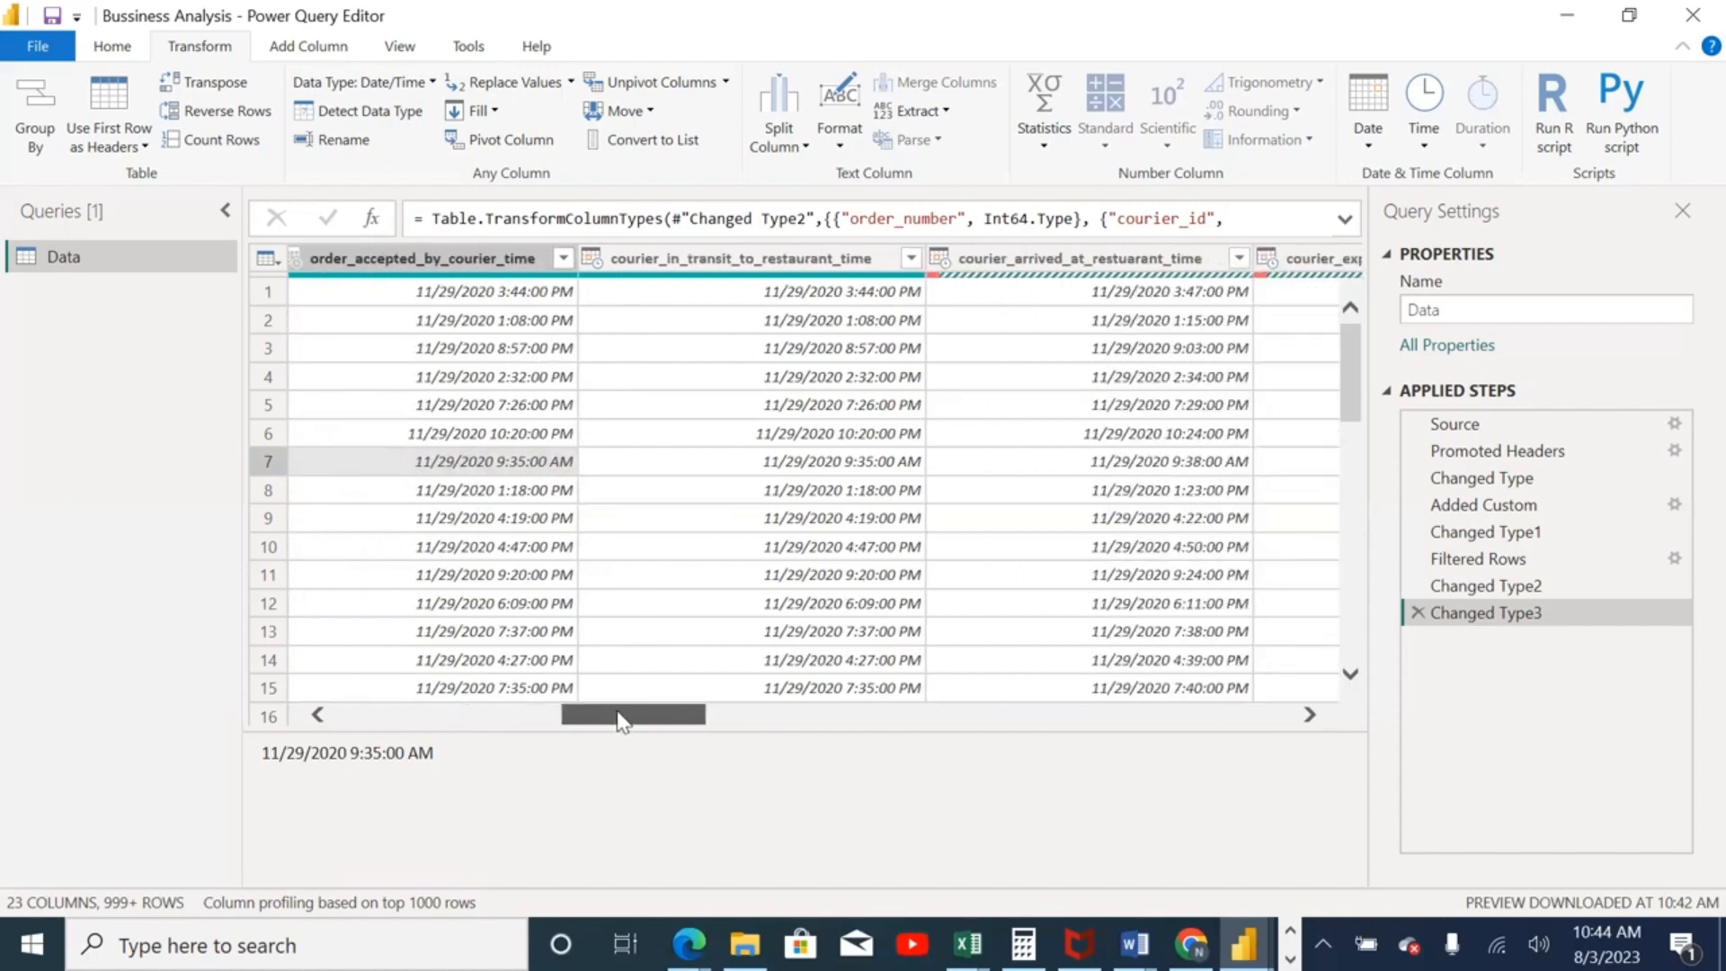
pyautogui.click(803, 261)
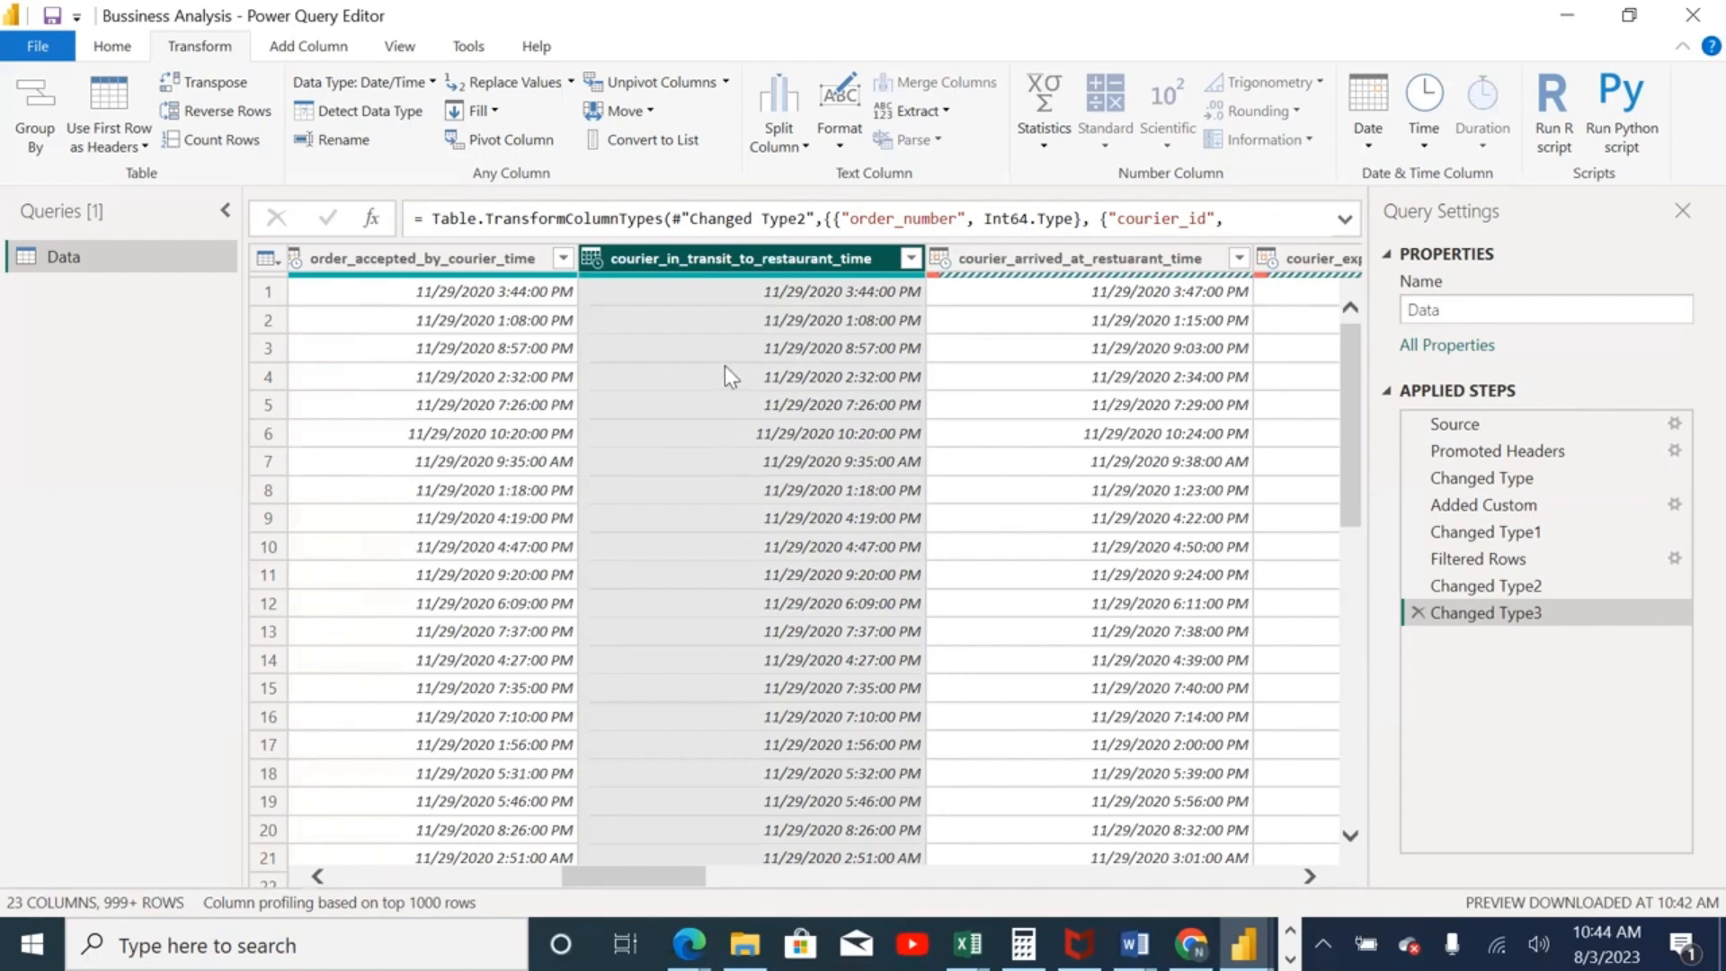
pyautogui.click(1056, 260)
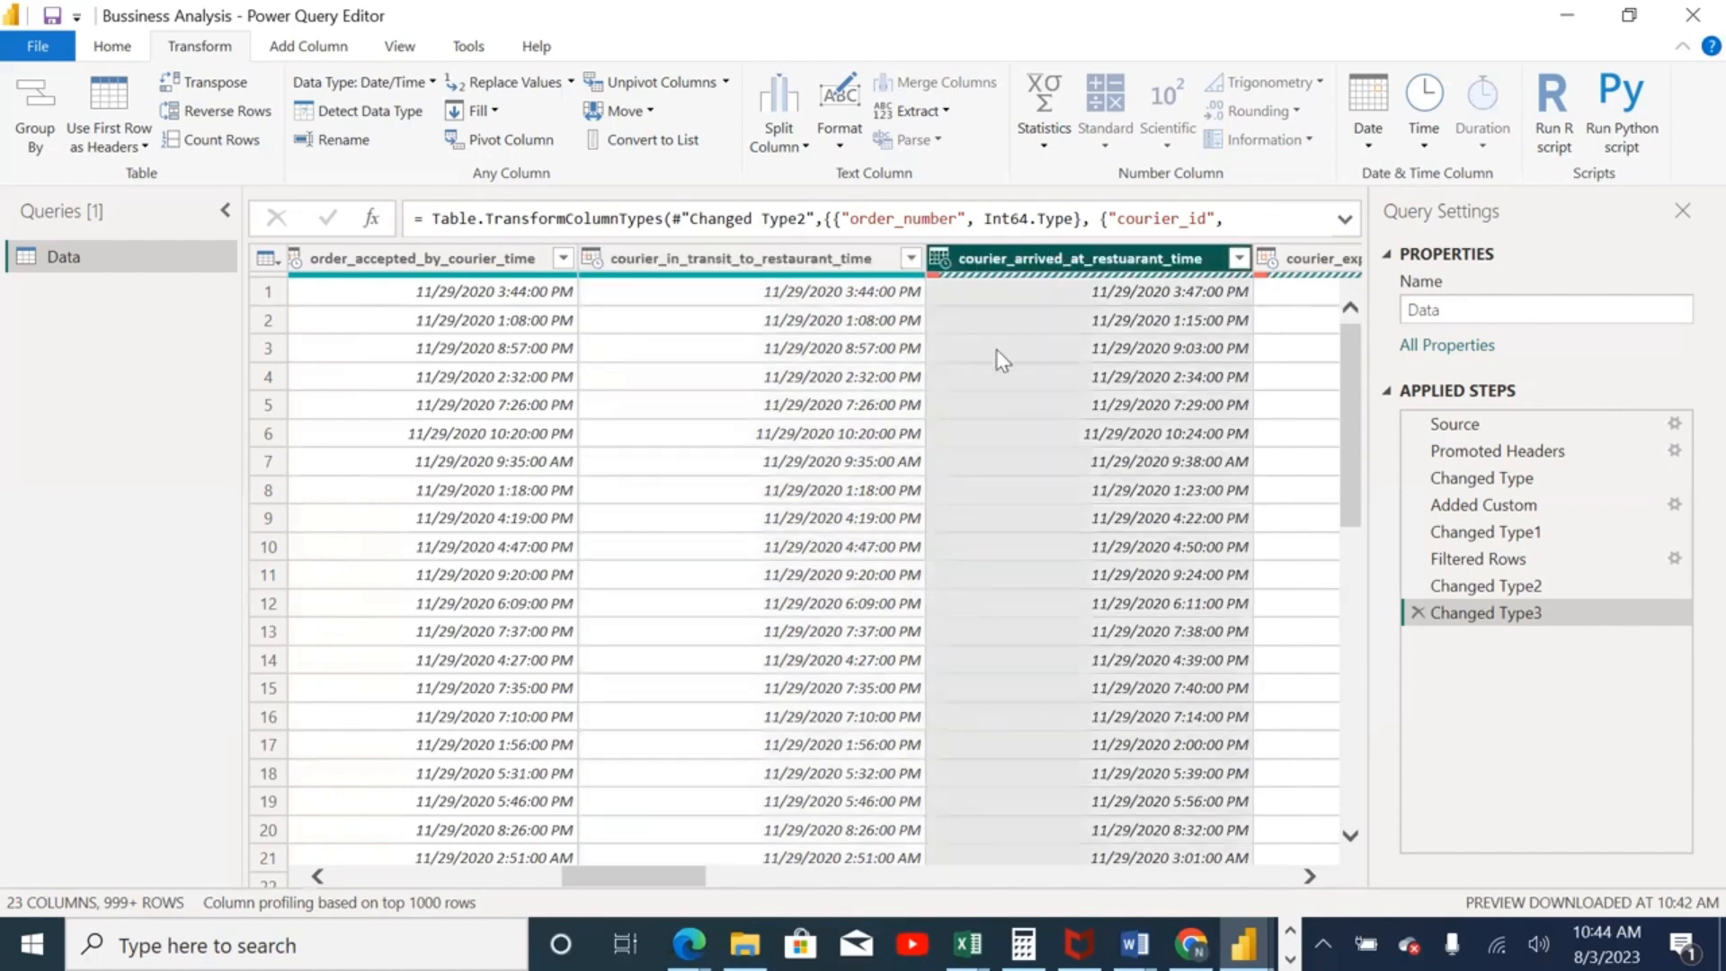
pyautogui.moveTo(612, 877); pyautogui.dragTo(665, 877)
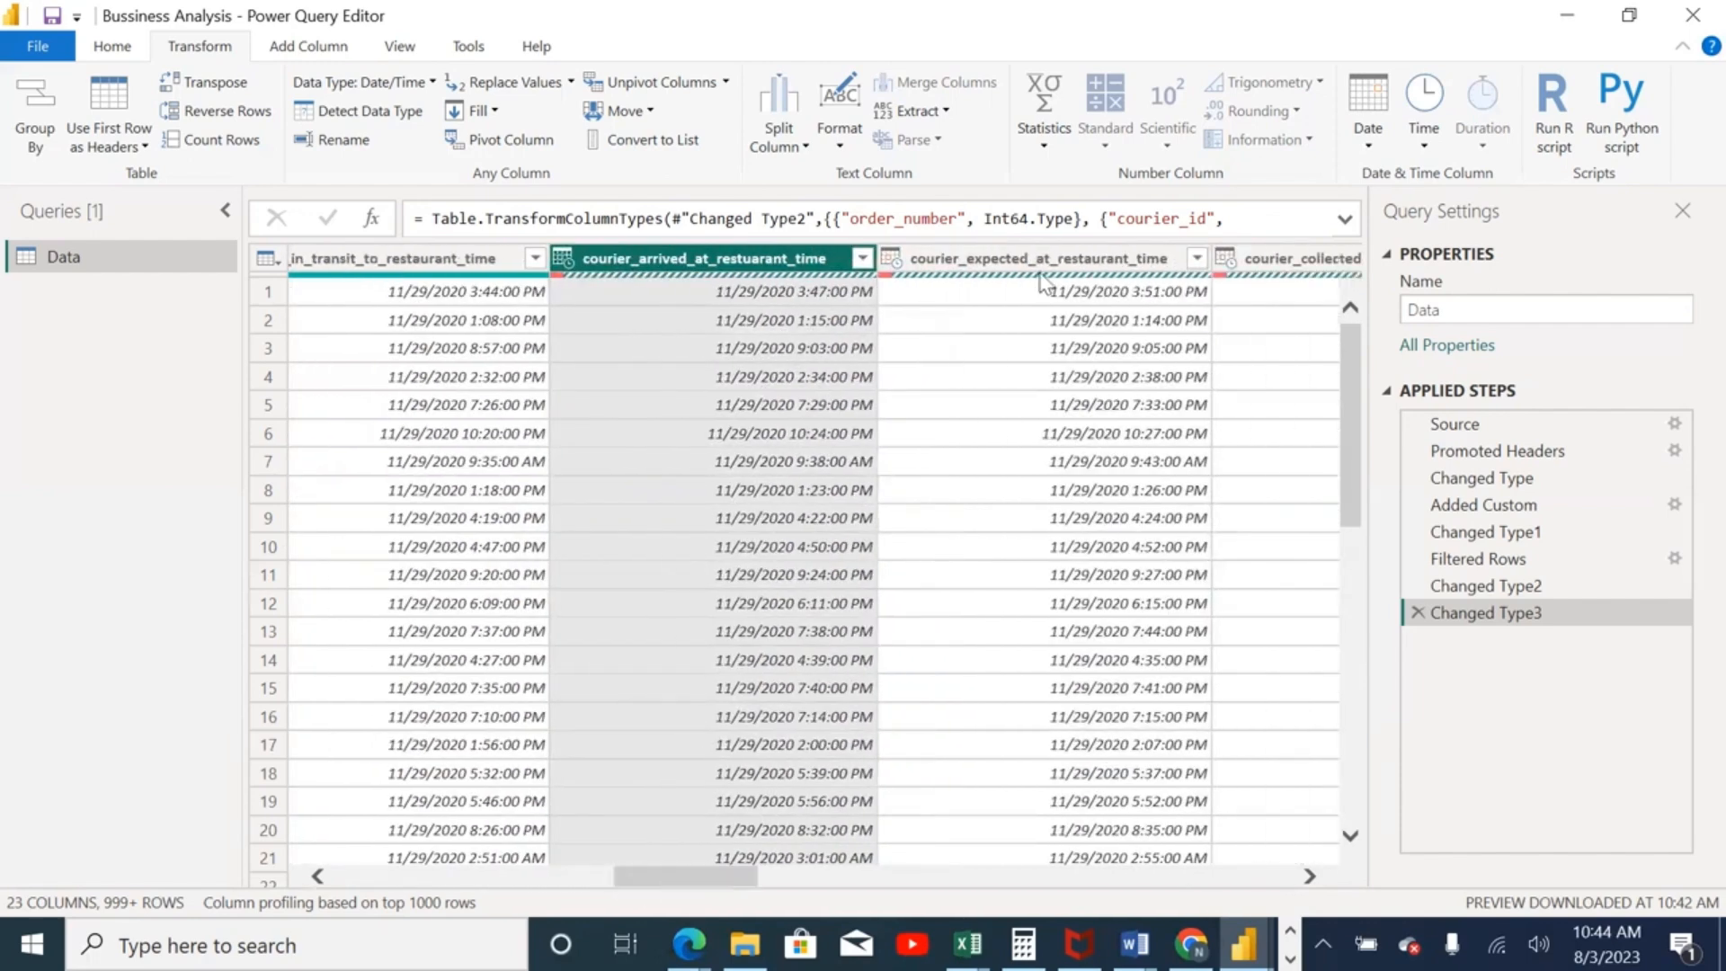
pyautogui.click(1061, 262)
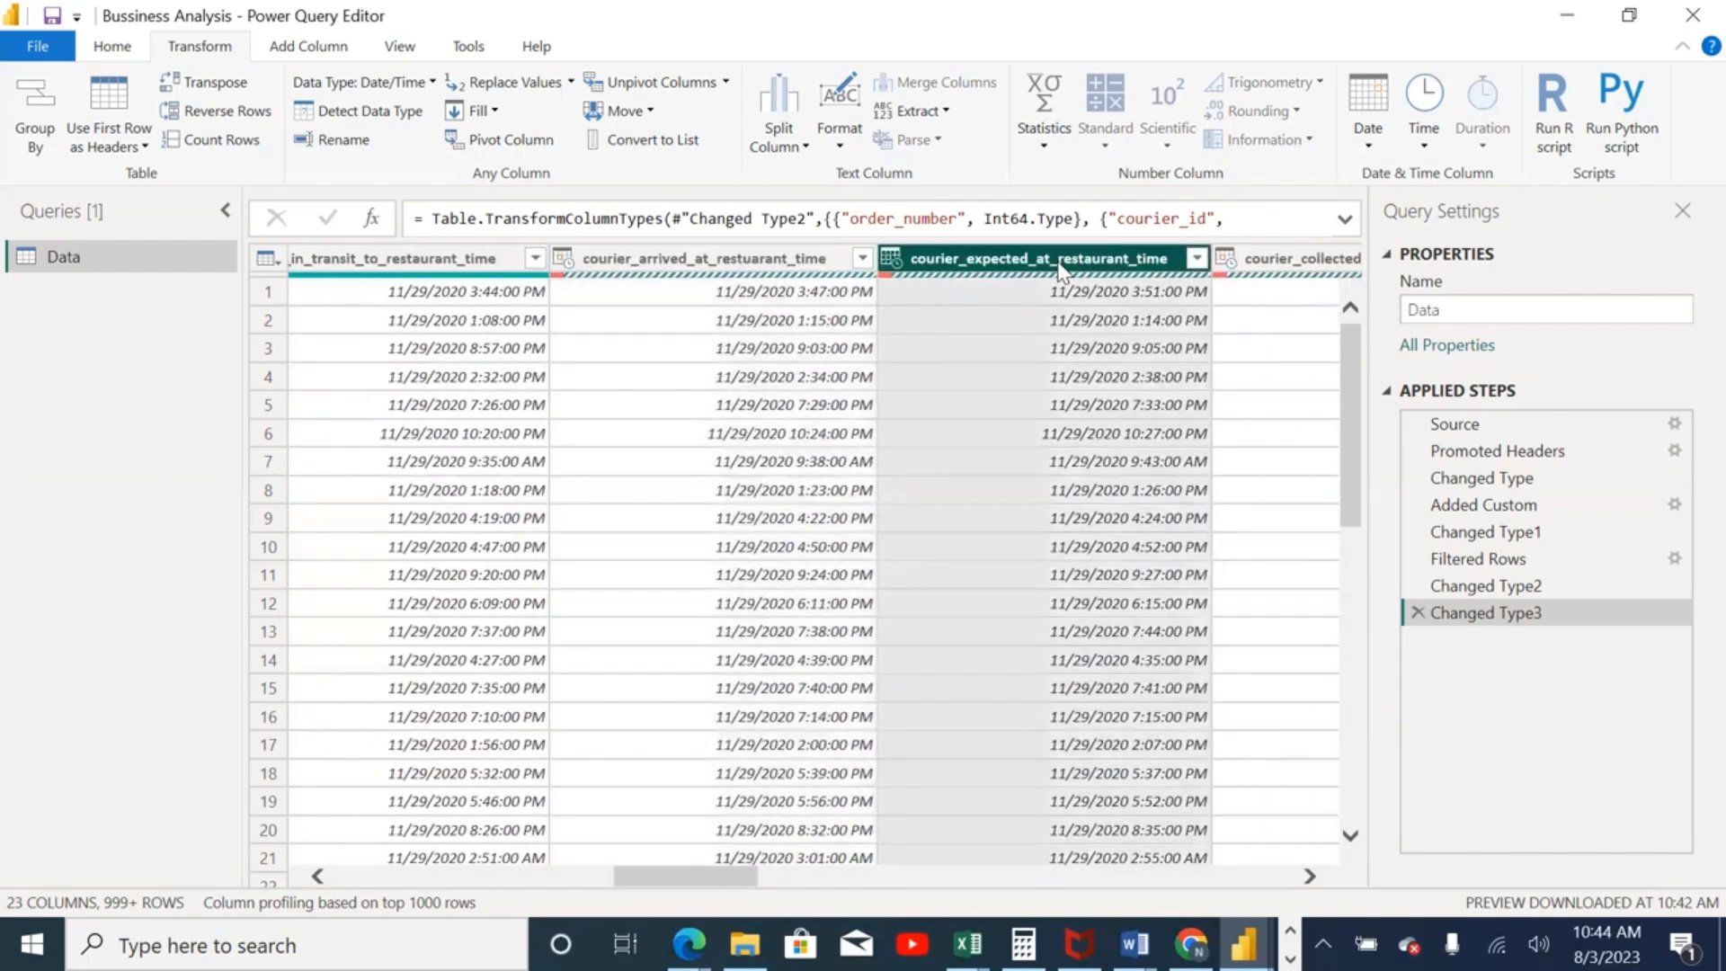
pyautogui.click(705, 258)
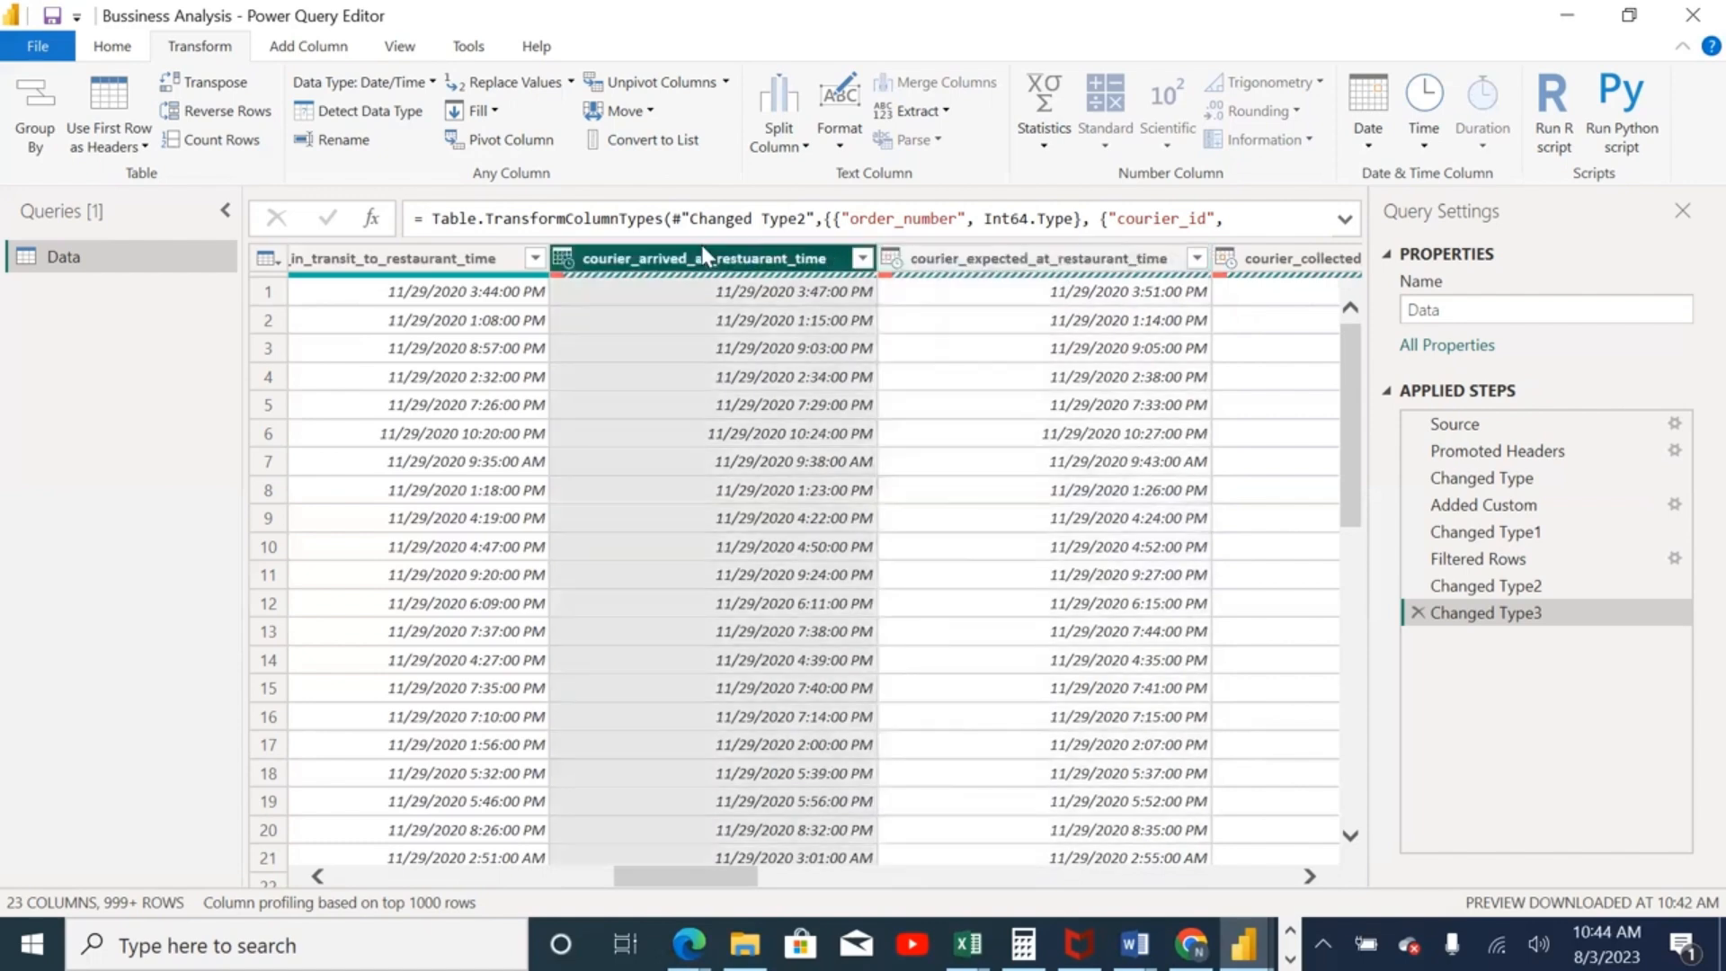
pyautogui.click(994, 272)
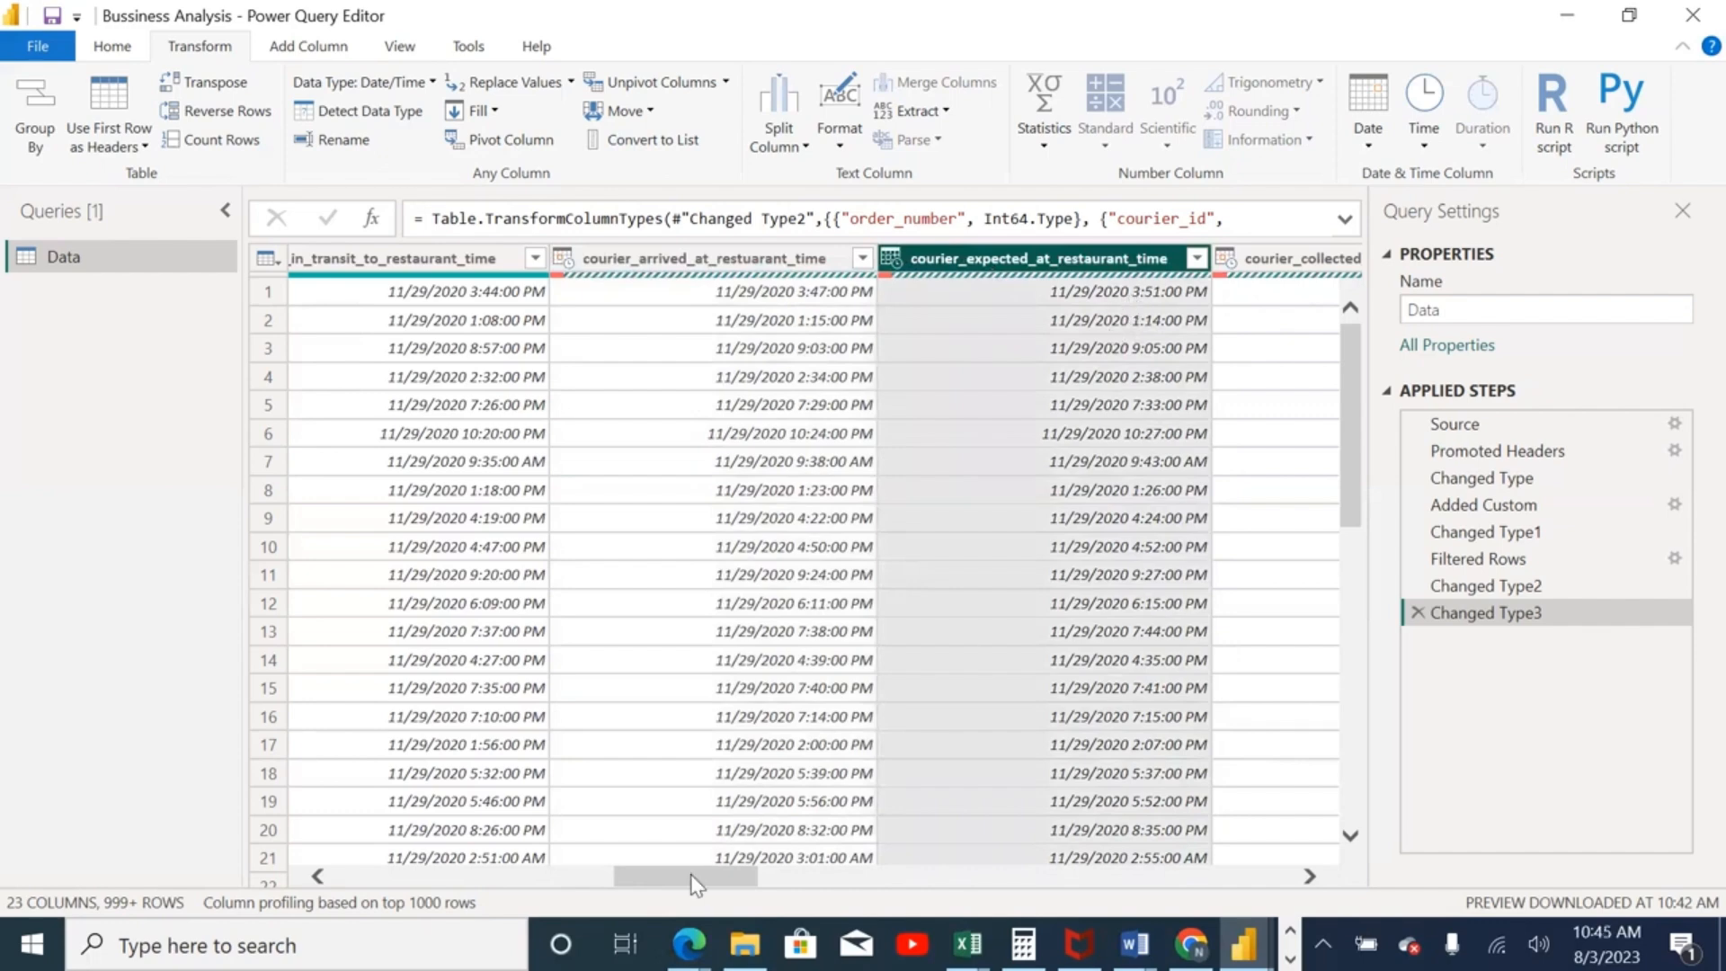
pyautogui.moveTo(744, 944)
pyautogui.click(747, 878)
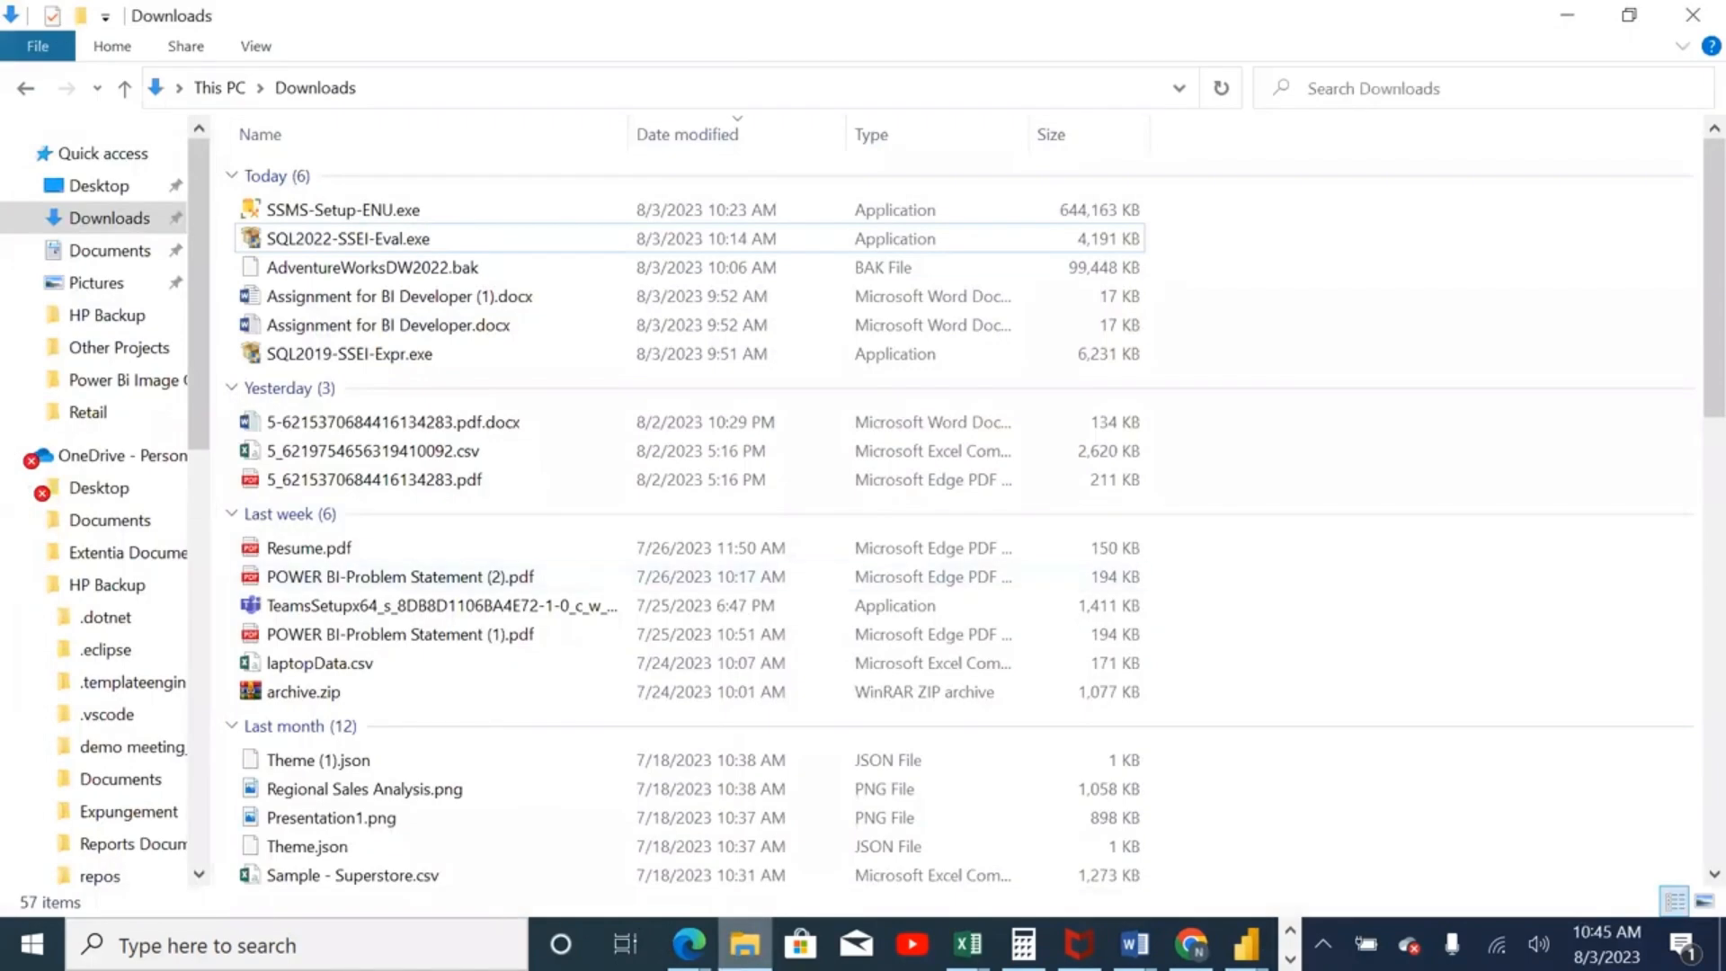
pyautogui.moveTo(1246, 944)
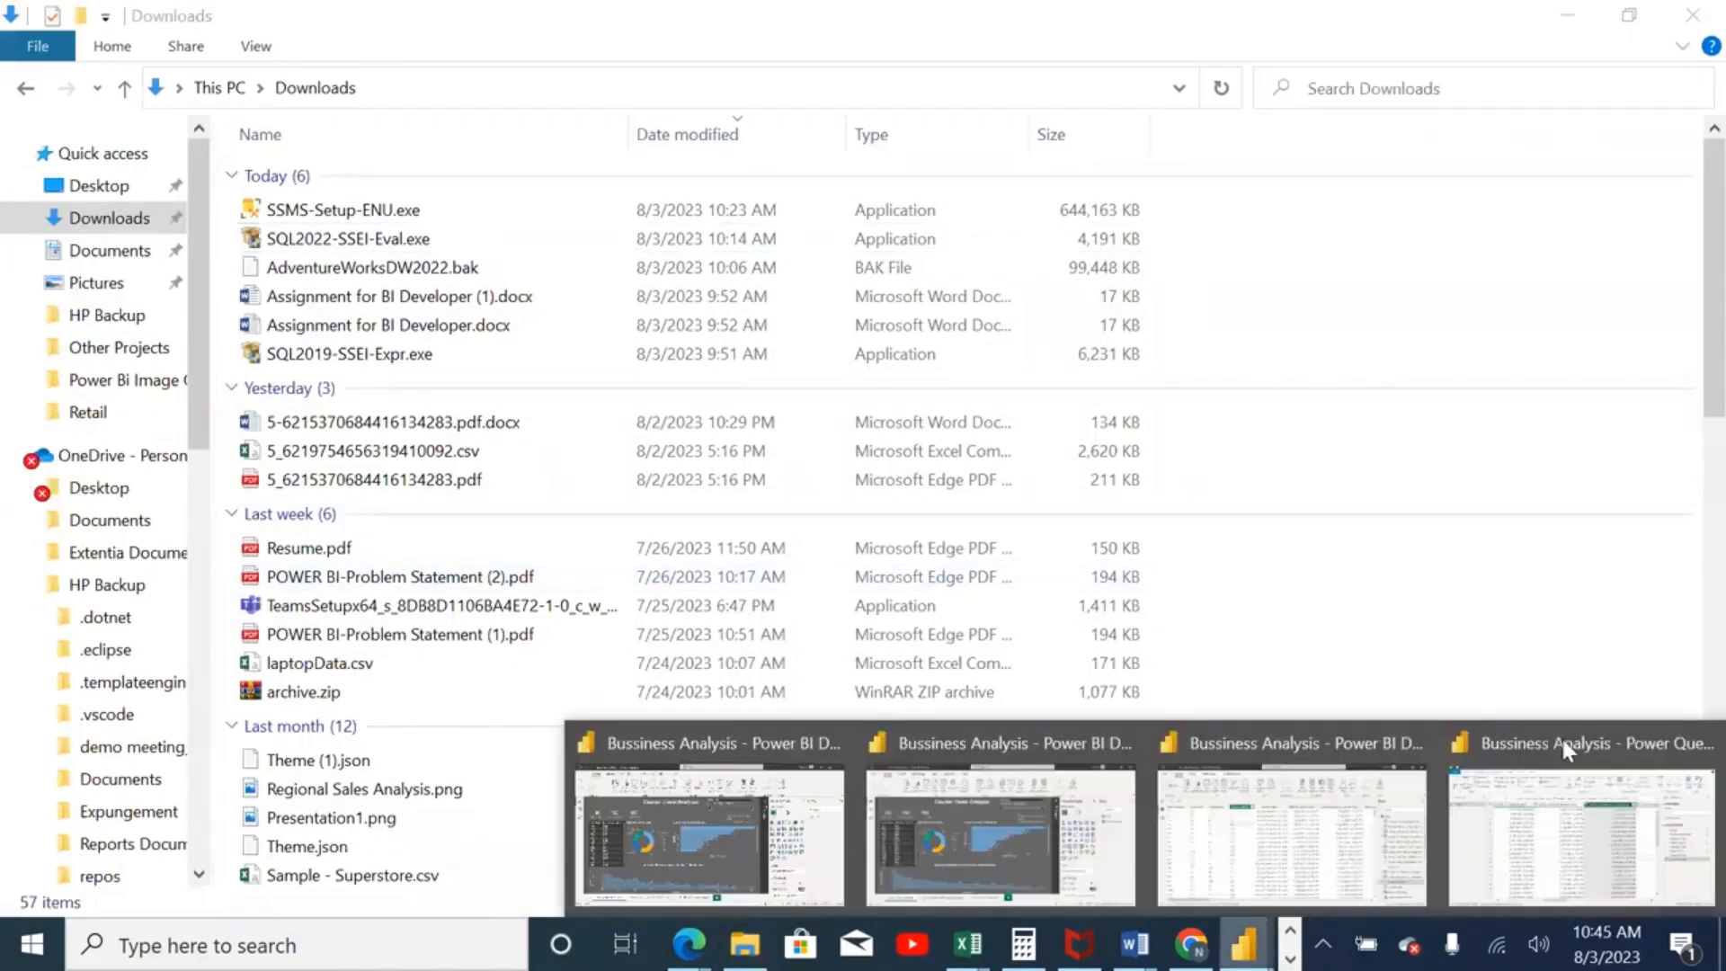
pyautogui.click(1562, 744)
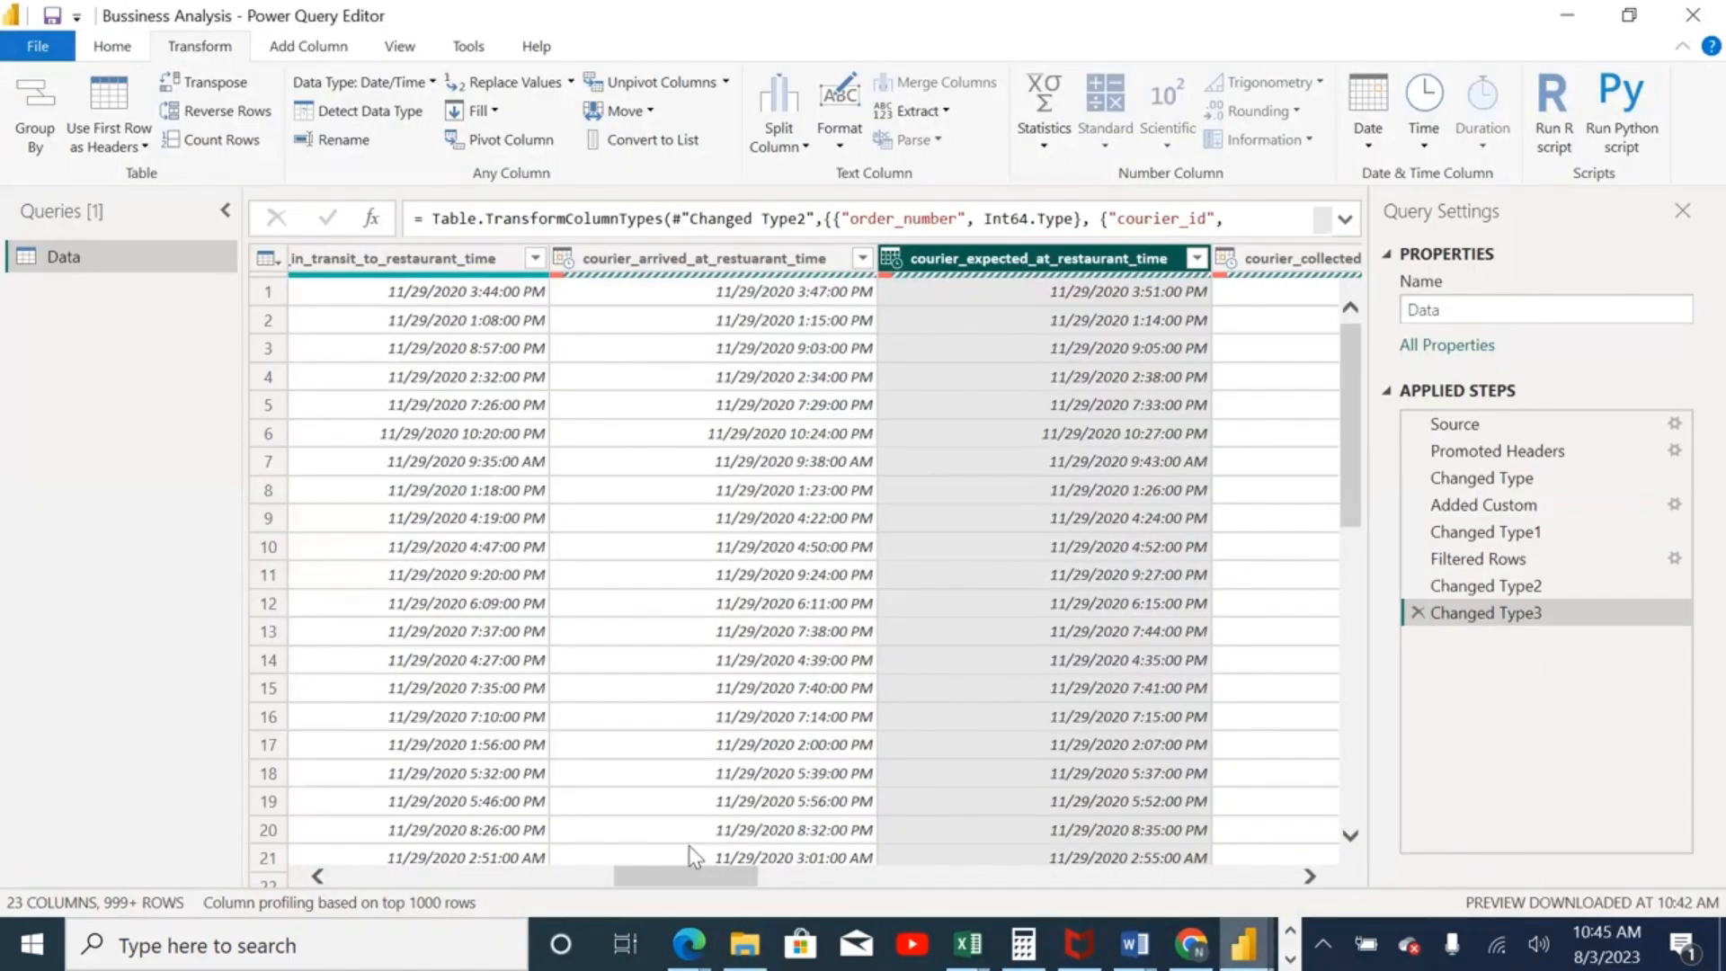
# Step: Look across the remaining Data query columns, from courier_collected_from_restaurant_time through the distance and driving-time columns to Total Distance (meters)
pyautogui.moveTo(686, 883); pyautogui.dragTo(773, 883)
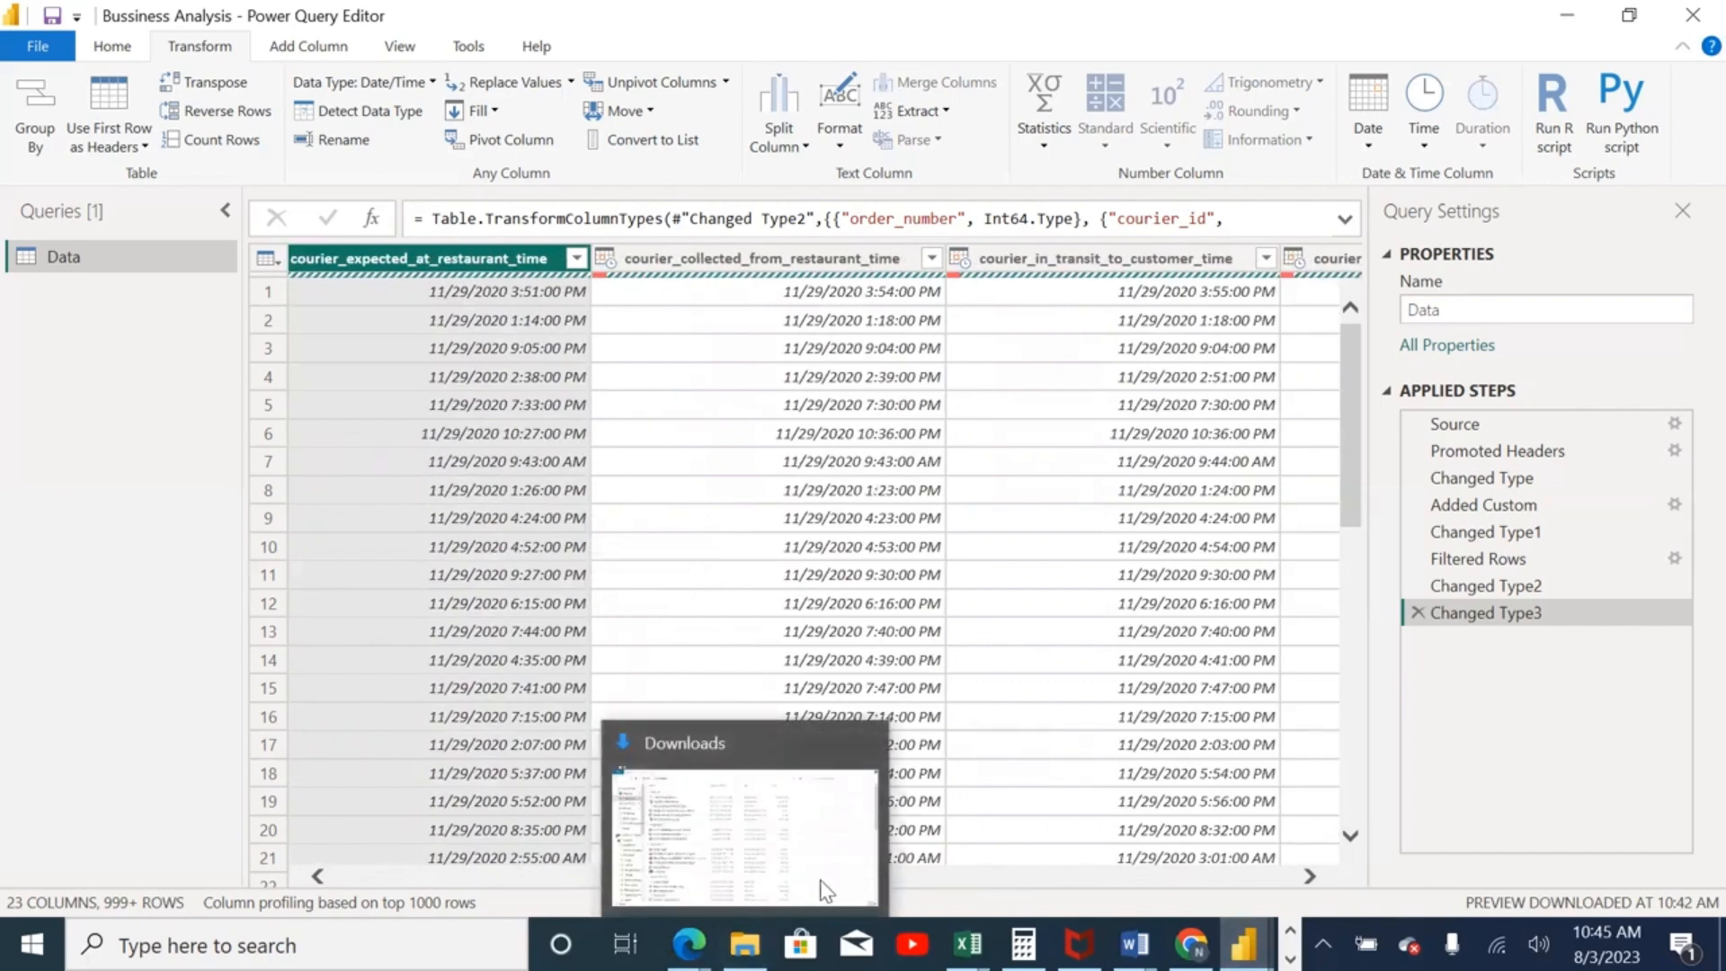
pyautogui.moveTo(870, 876); pyautogui.dragTo(1025, 888)
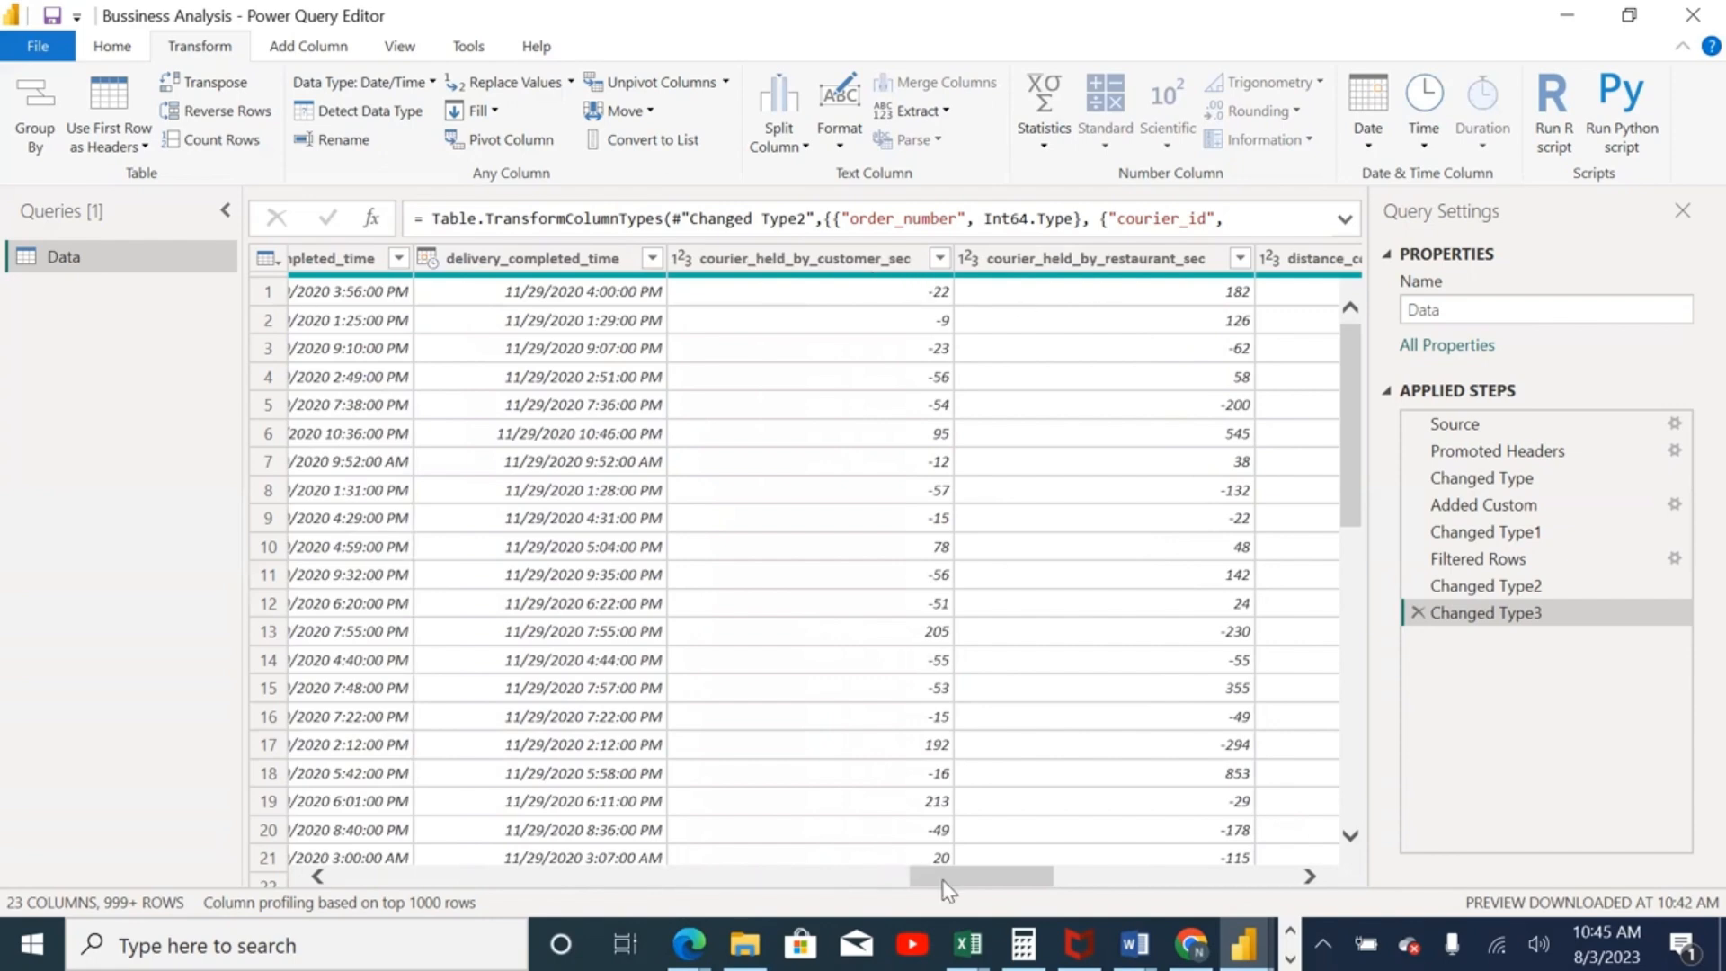
pyautogui.moveTo(944, 891); pyautogui.dragTo(997, 868)
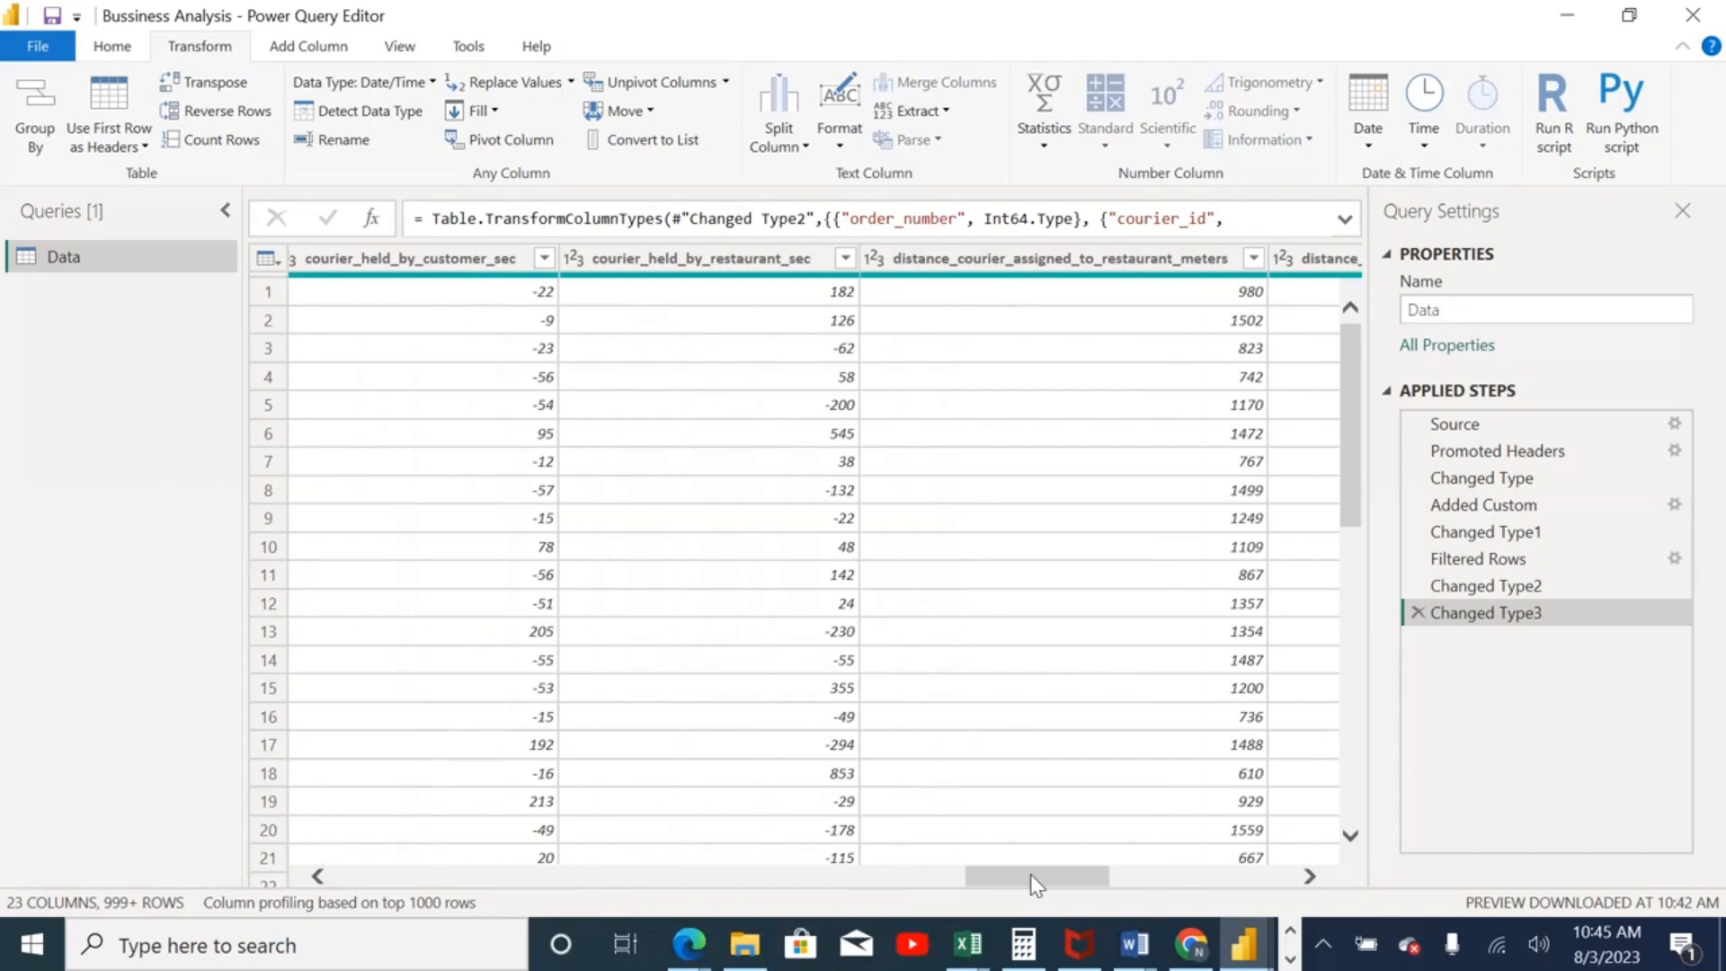
pyautogui.moveTo(1091, 885); pyautogui.dragTo(1172, 883)
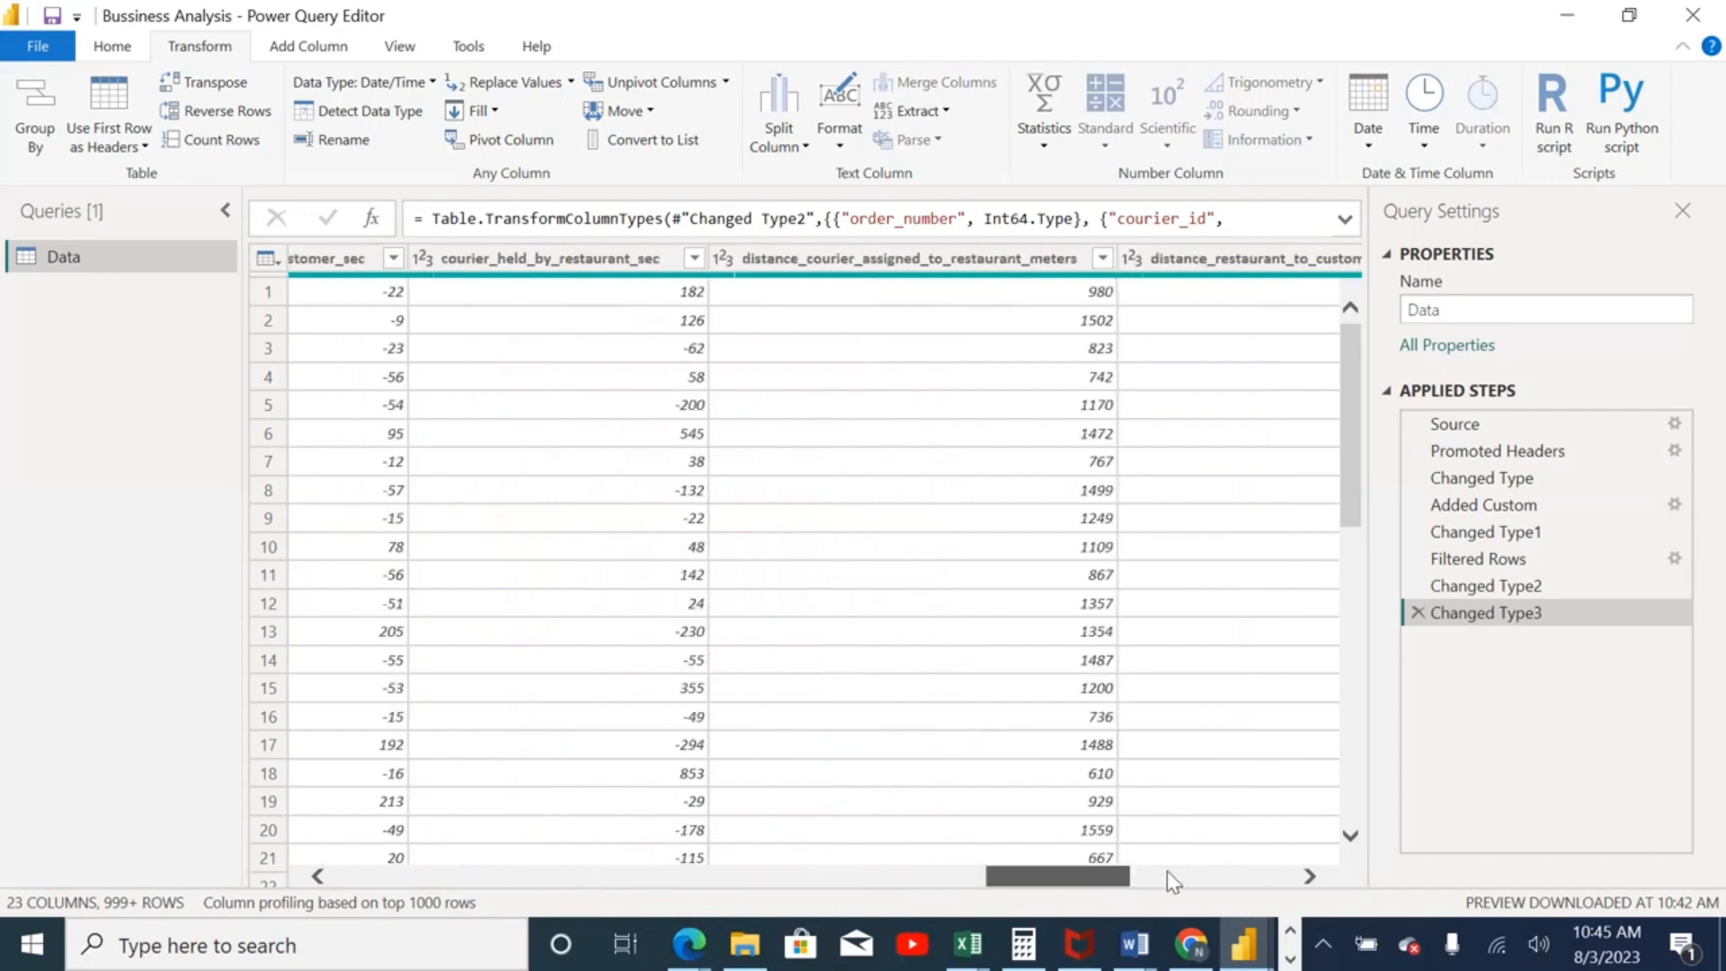
pyautogui.click(1173, 876)
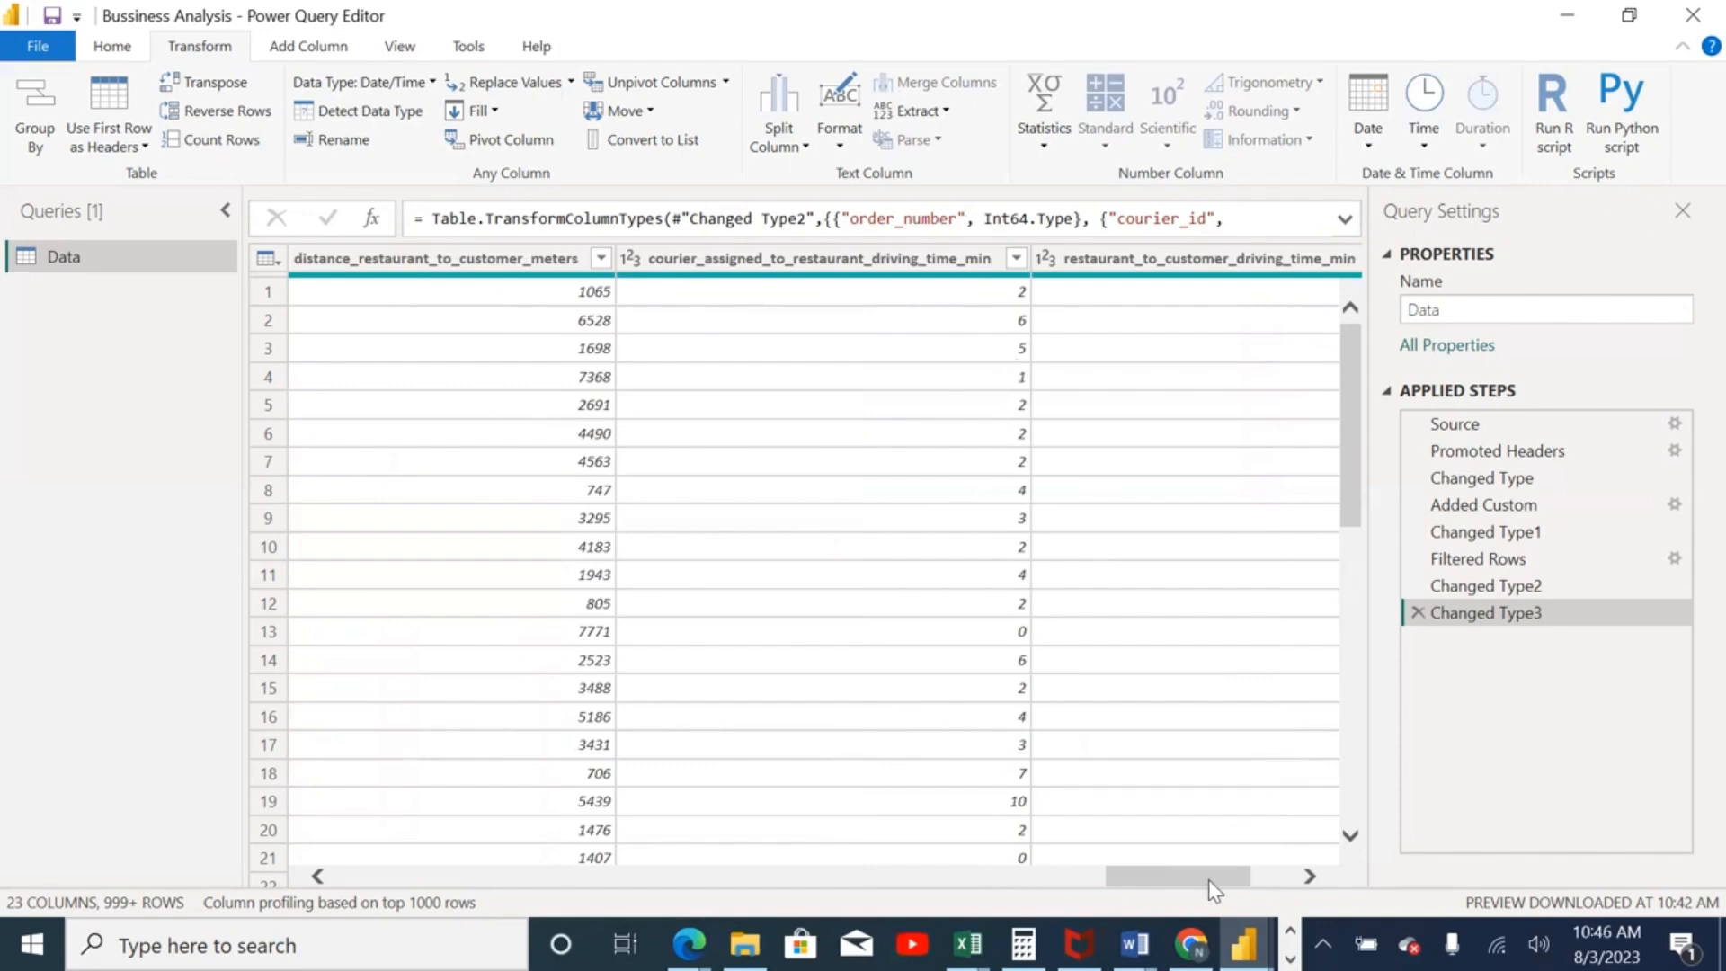
pyautogui.moveTo(1215, 890); pyautogui.dragTo(1283, 884)
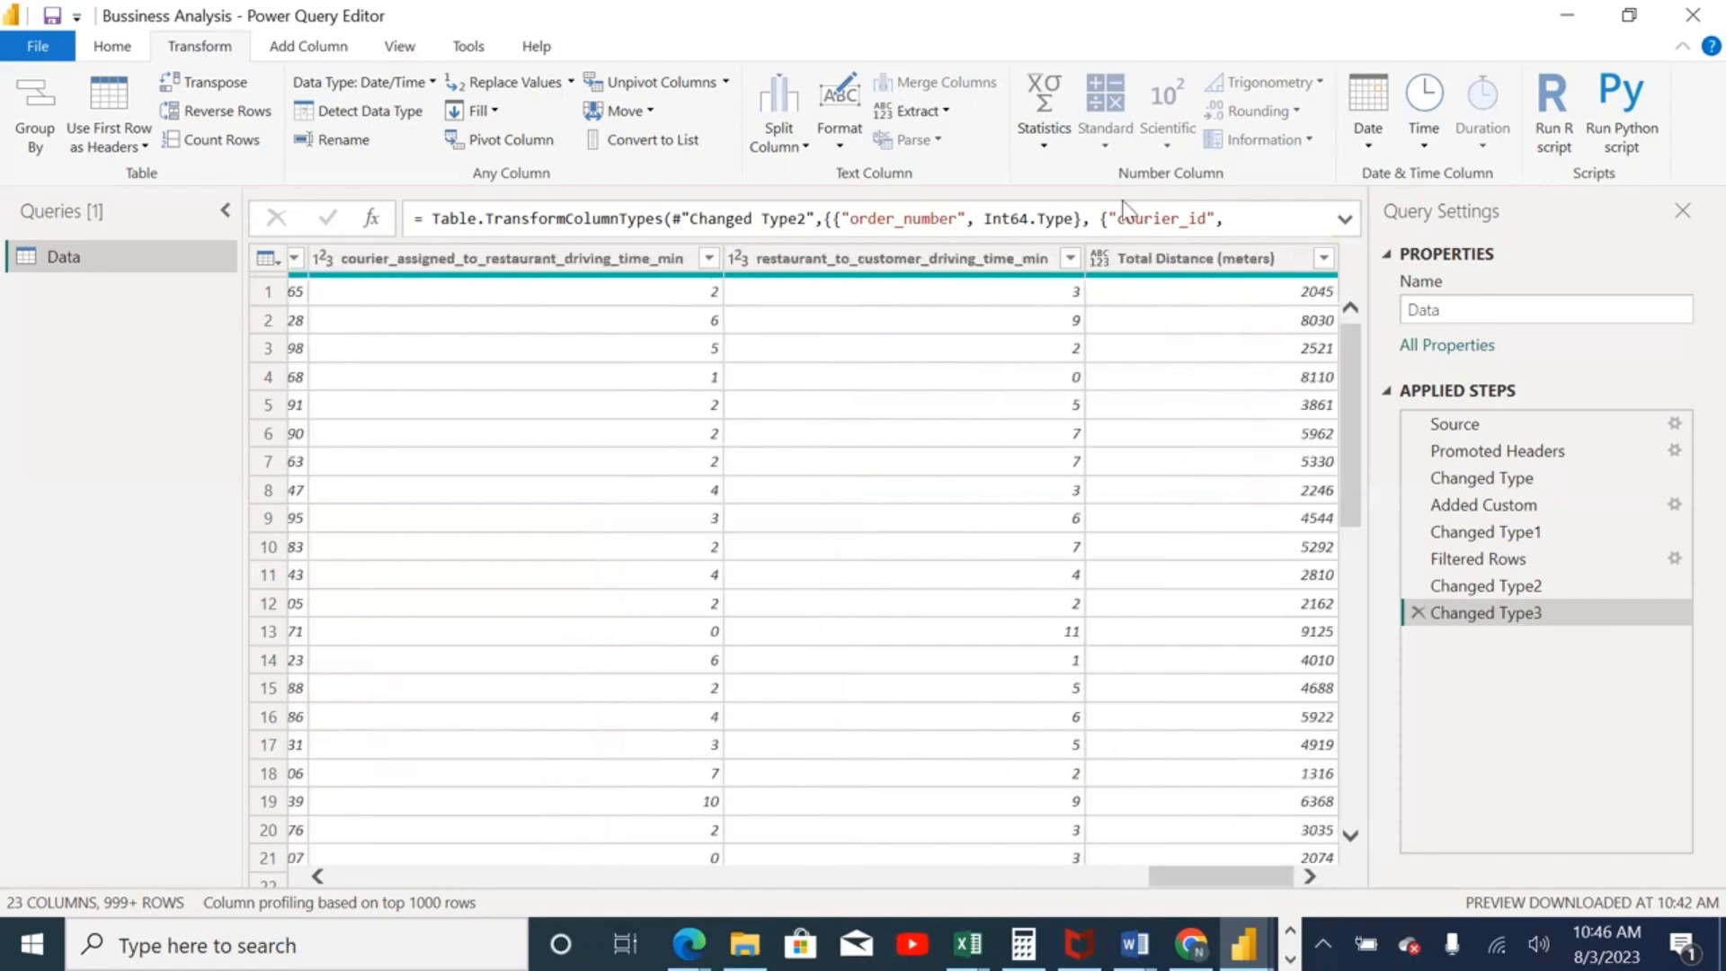
pyautogui.click(1240, 260)
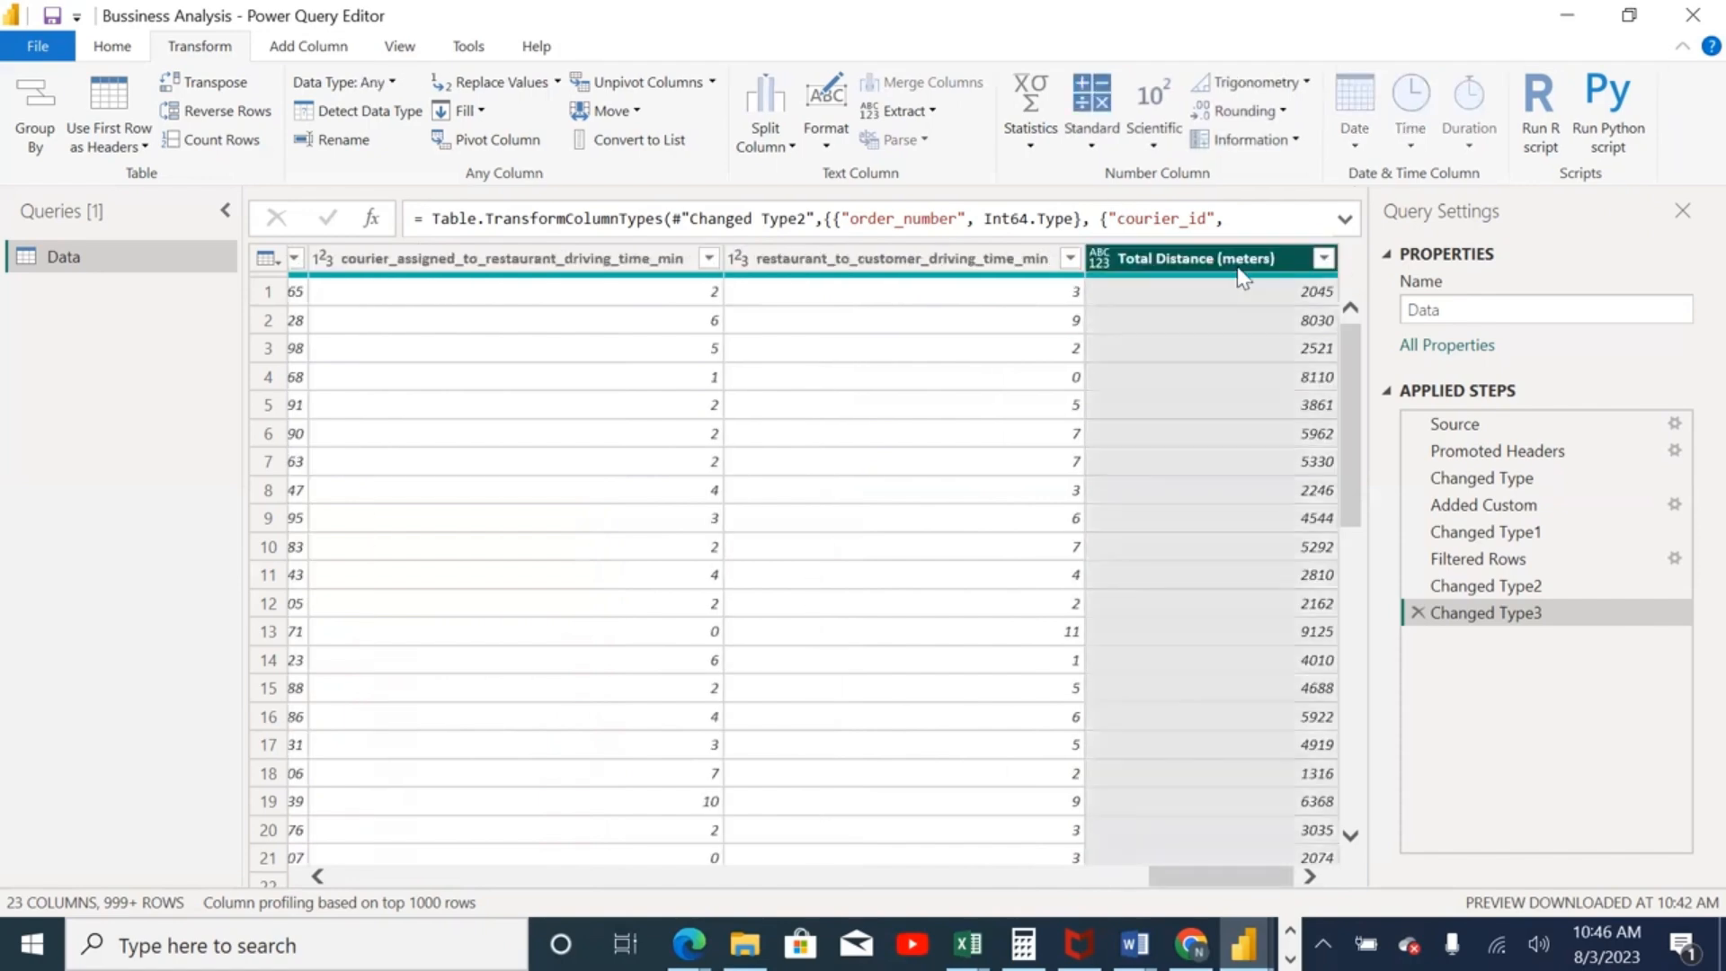
# Step: Switch to Power BI Desktop to view the Courier Trend Analysis page, and return to the Data query in Power Query Editor
pyautogui.hotkey('alt', 'Tab')
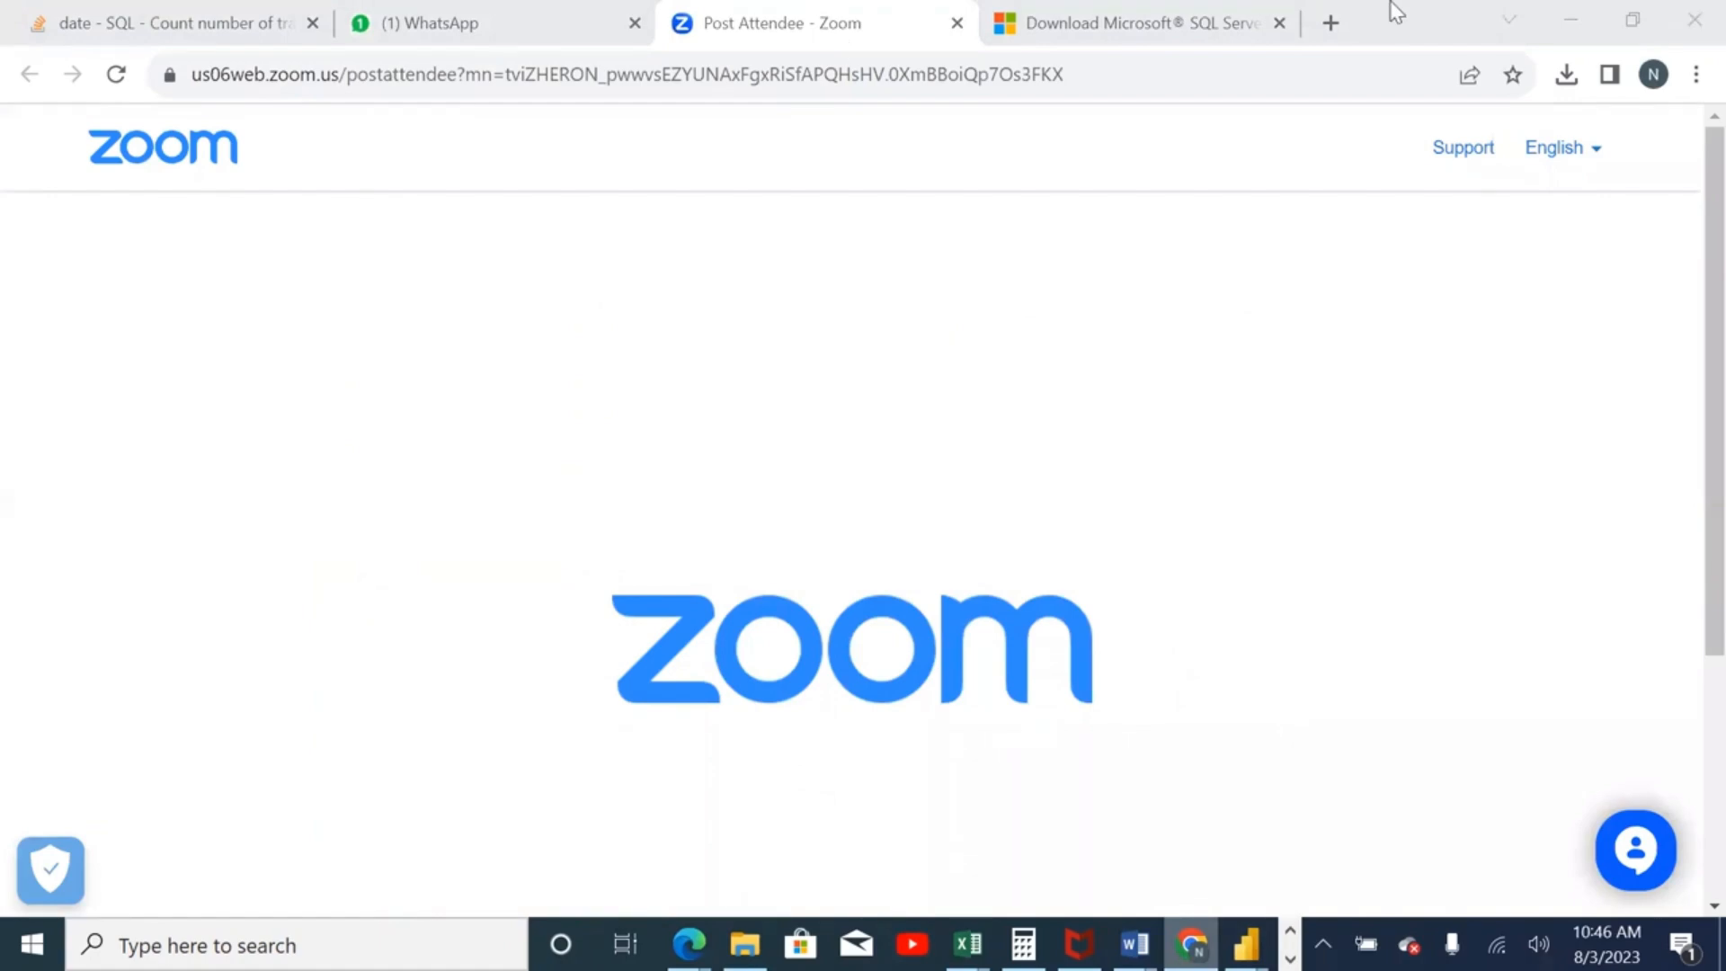
pyautogui.click(598, 214)
pyautogui.click(1246, 944)
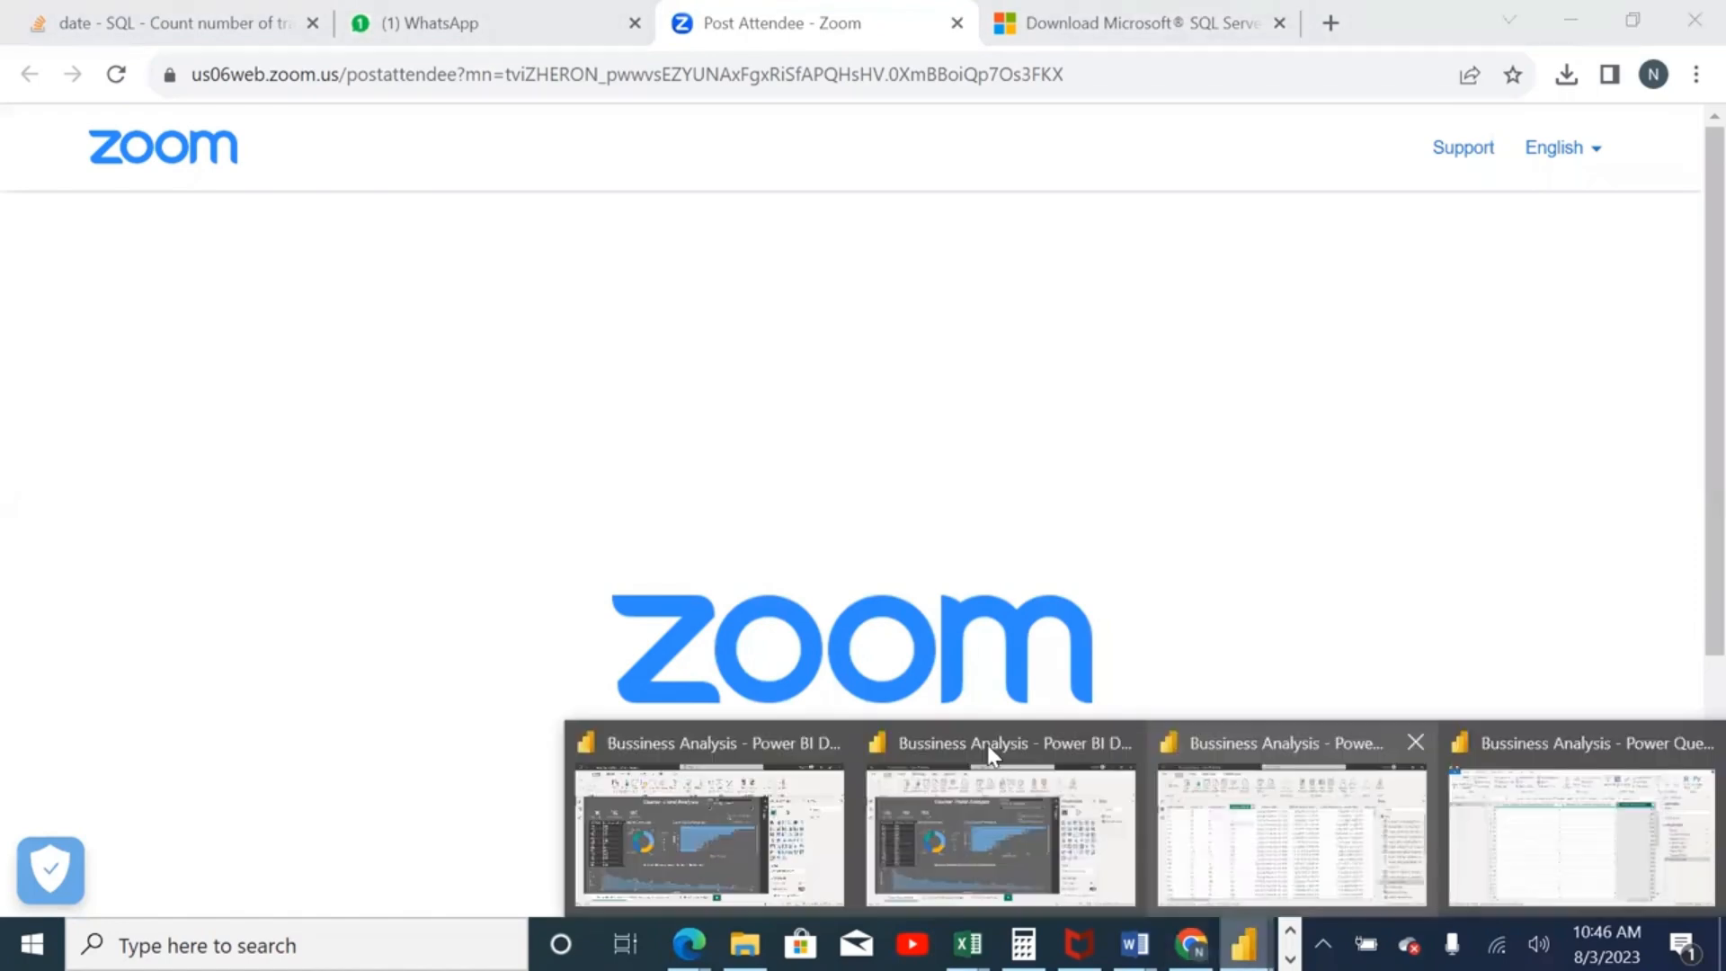
pyautogui.click(987, 744)
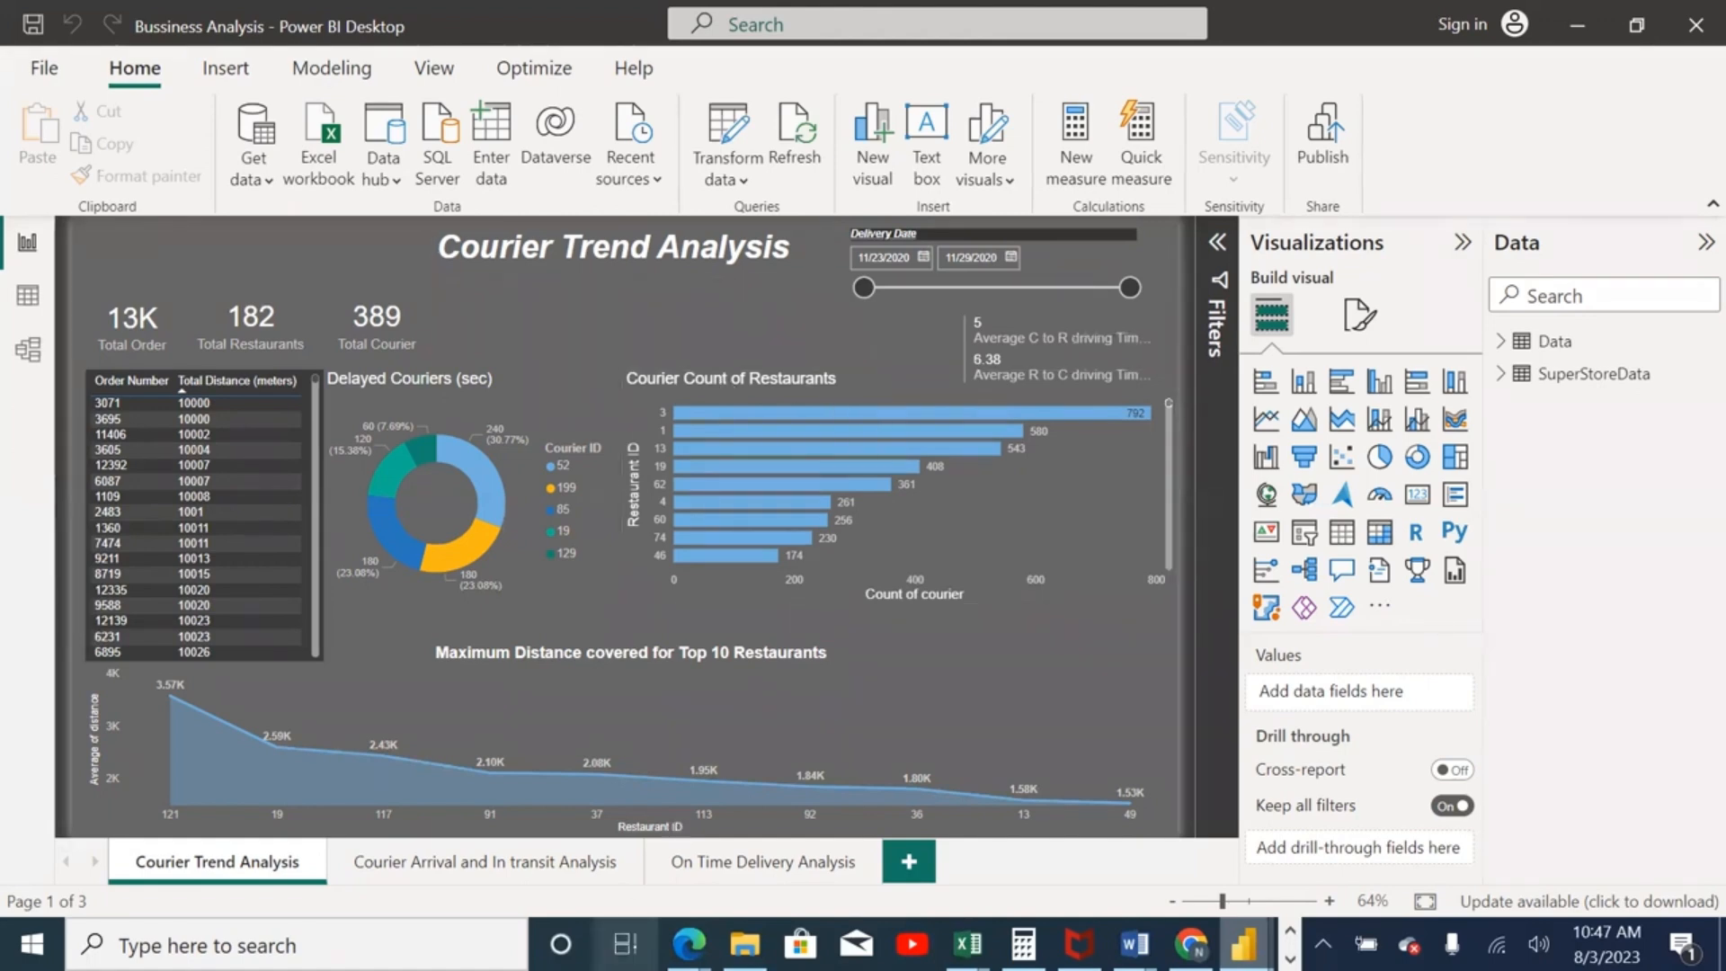
pyautogui.moveTo(1245, 944)
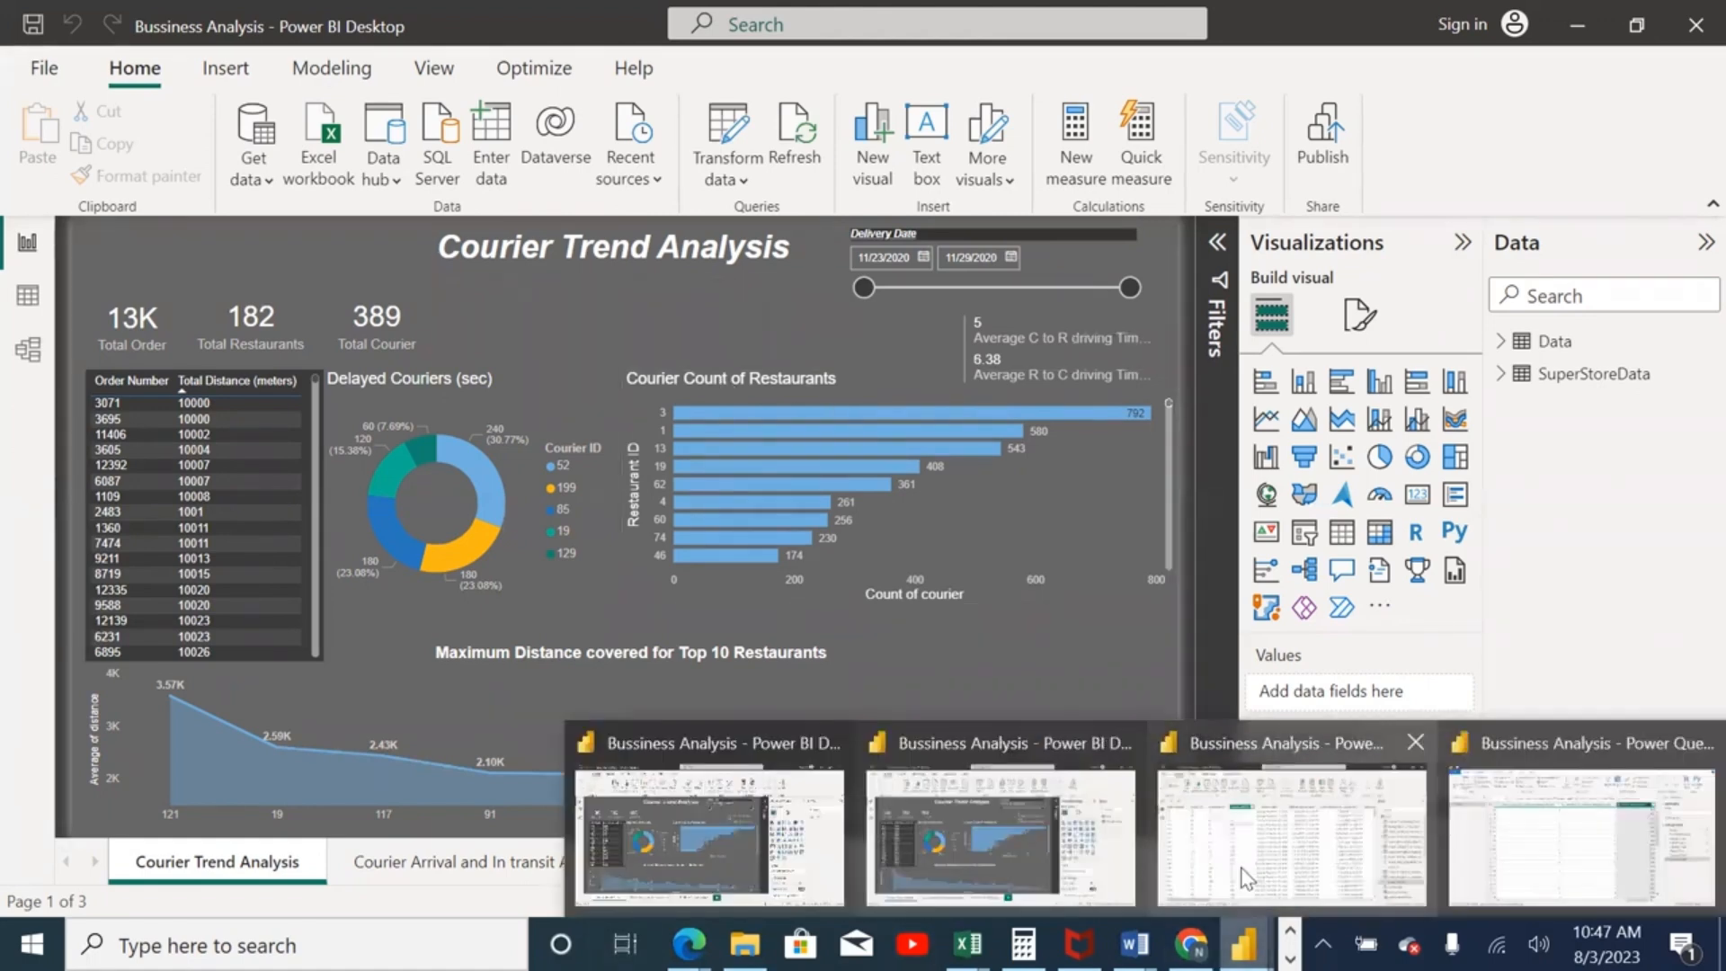
pyautogui.click(1541, 731)
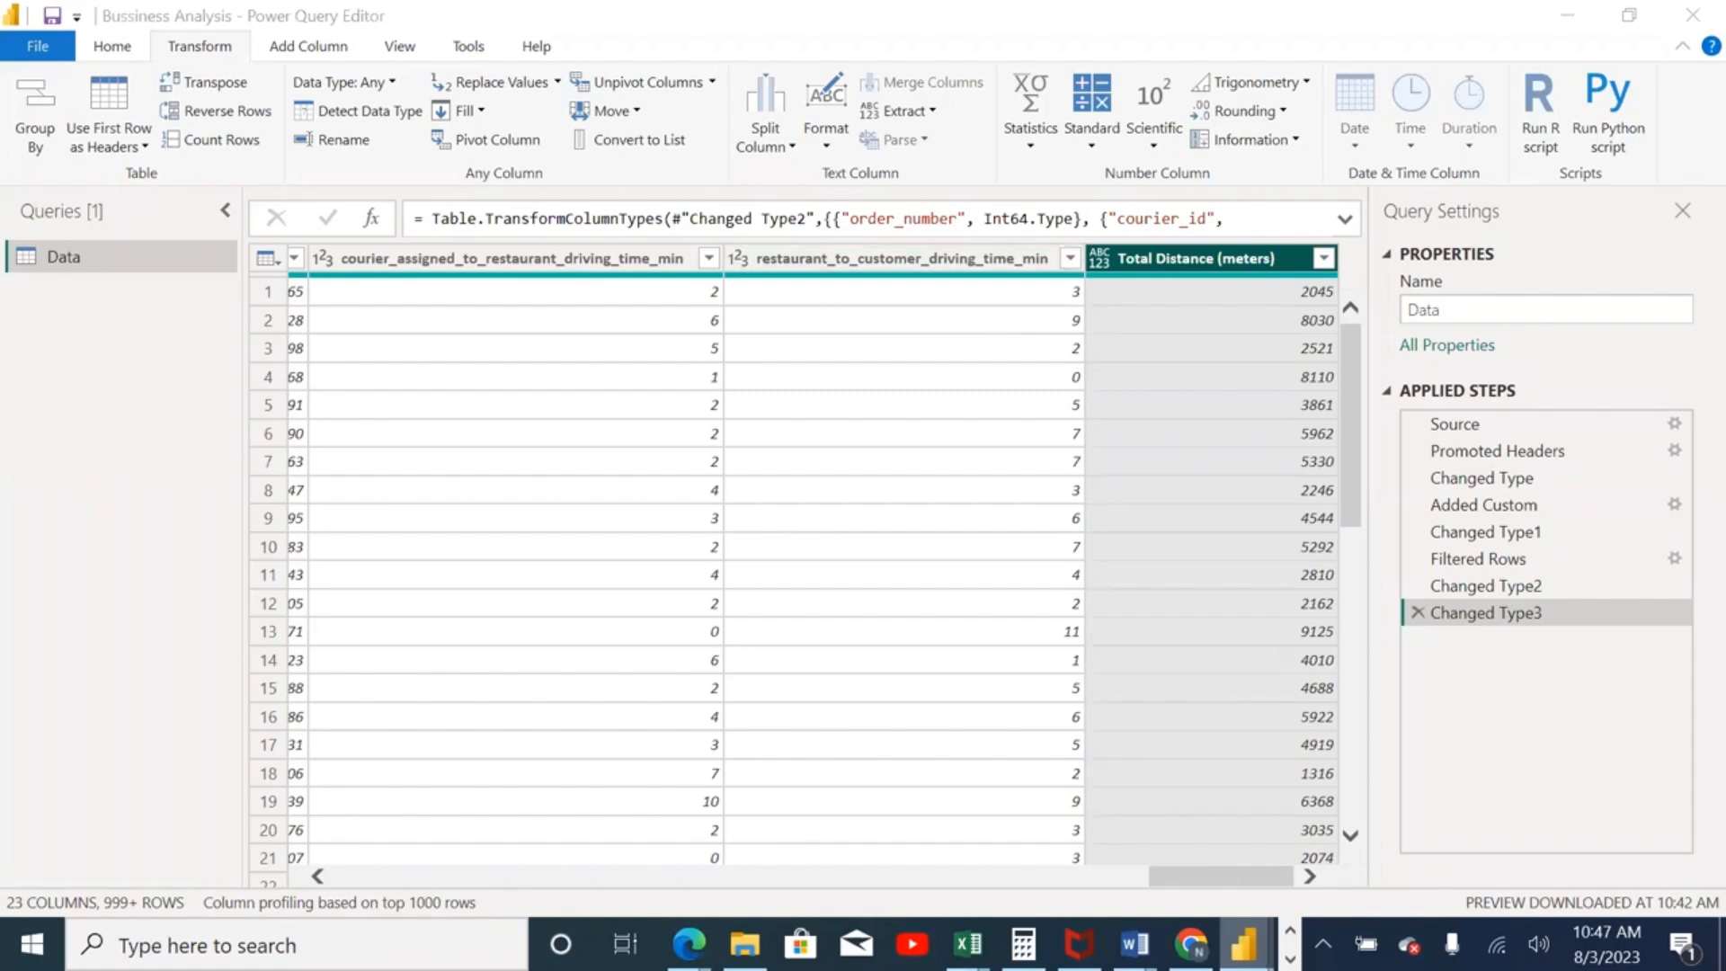
# Step: Return to the start of the Data query and look over the columns from order_number to delivery_placed_time
pyautogui.moveTo(1288, 876); pyautogui.dragTo(264, 811)
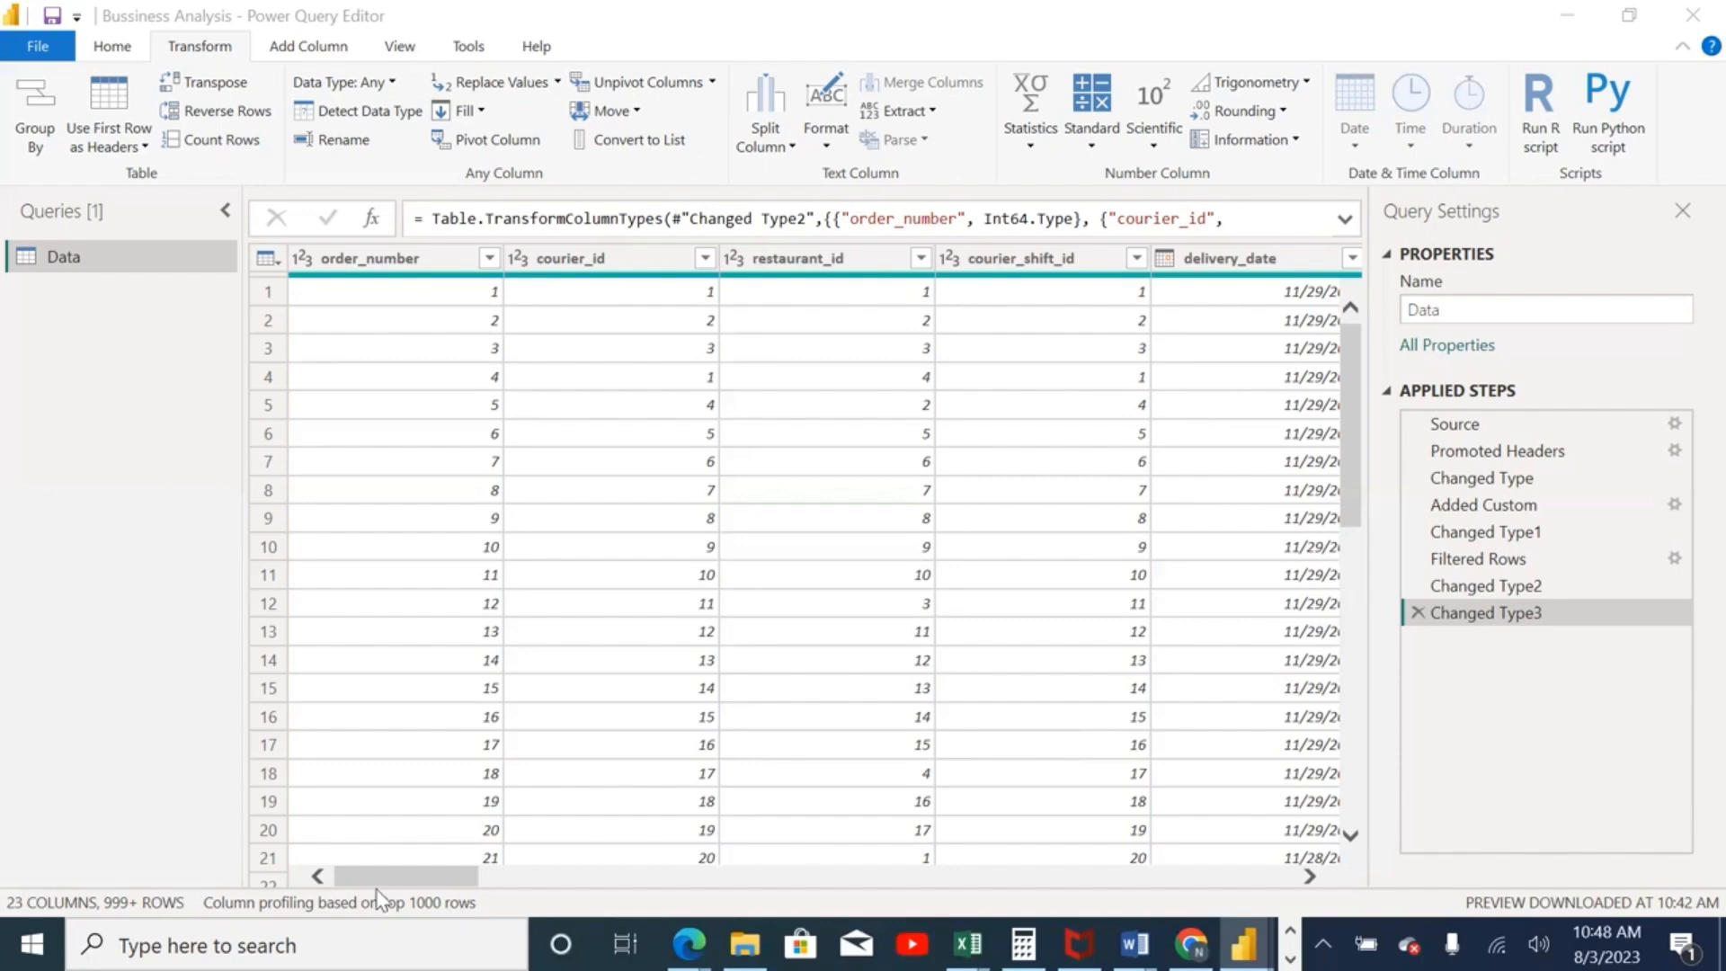
pyautogui.moveTo(385, 878); pyautogui.dragTo(448, 441)
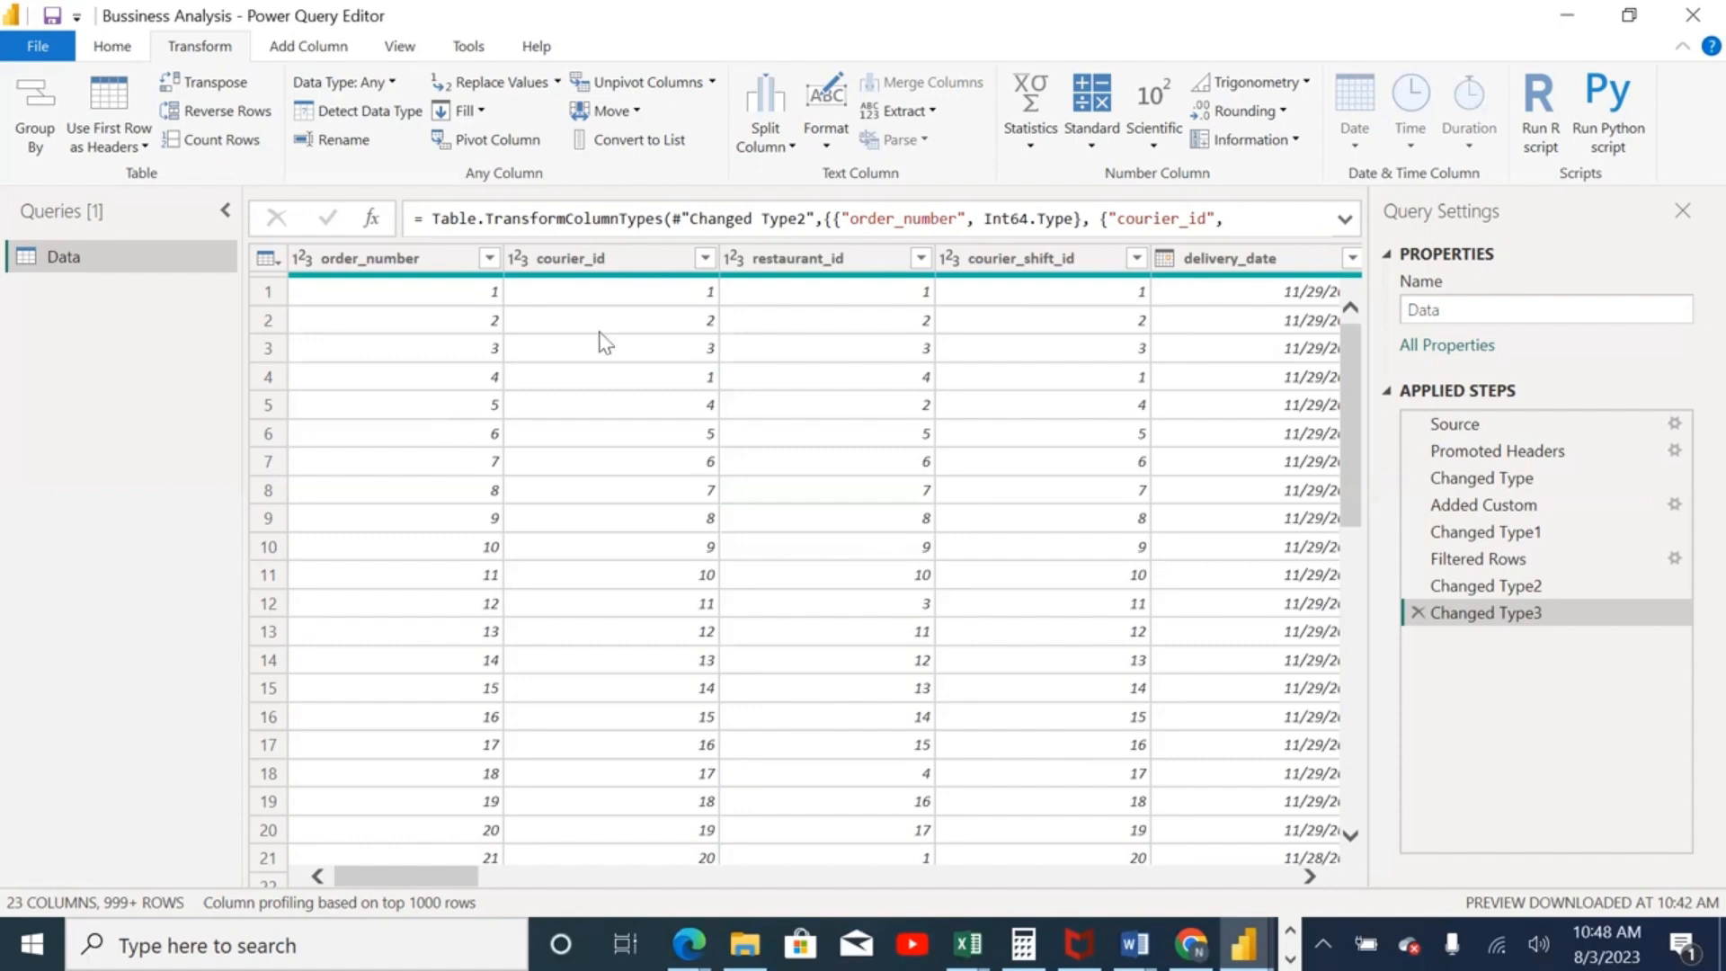
pyautogui.click(633, 655)
pyautogui.moveTo(445, 712); pyautogui.dragTo(499, 725)
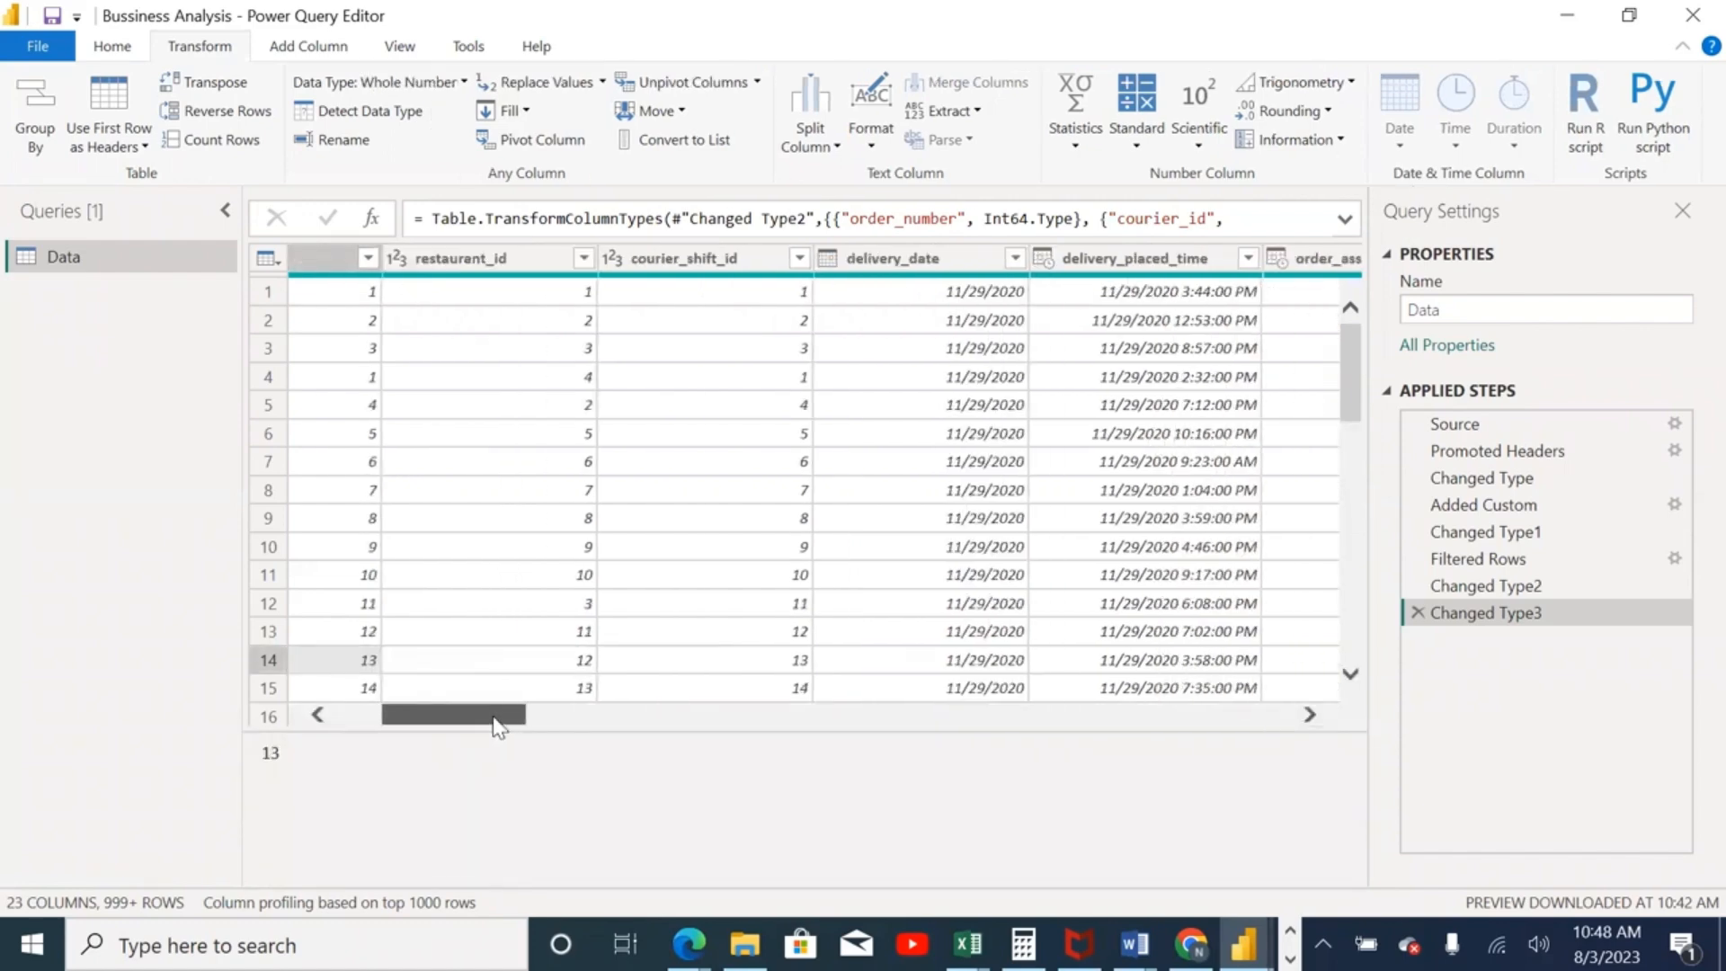
pyautogui.moveTo(499, 727)
pyautogui.mouseDown()
pyautogui.moveTo(551, 709)
pyautogui.moveTo(485, 700)
pyautogui.mouseUp()
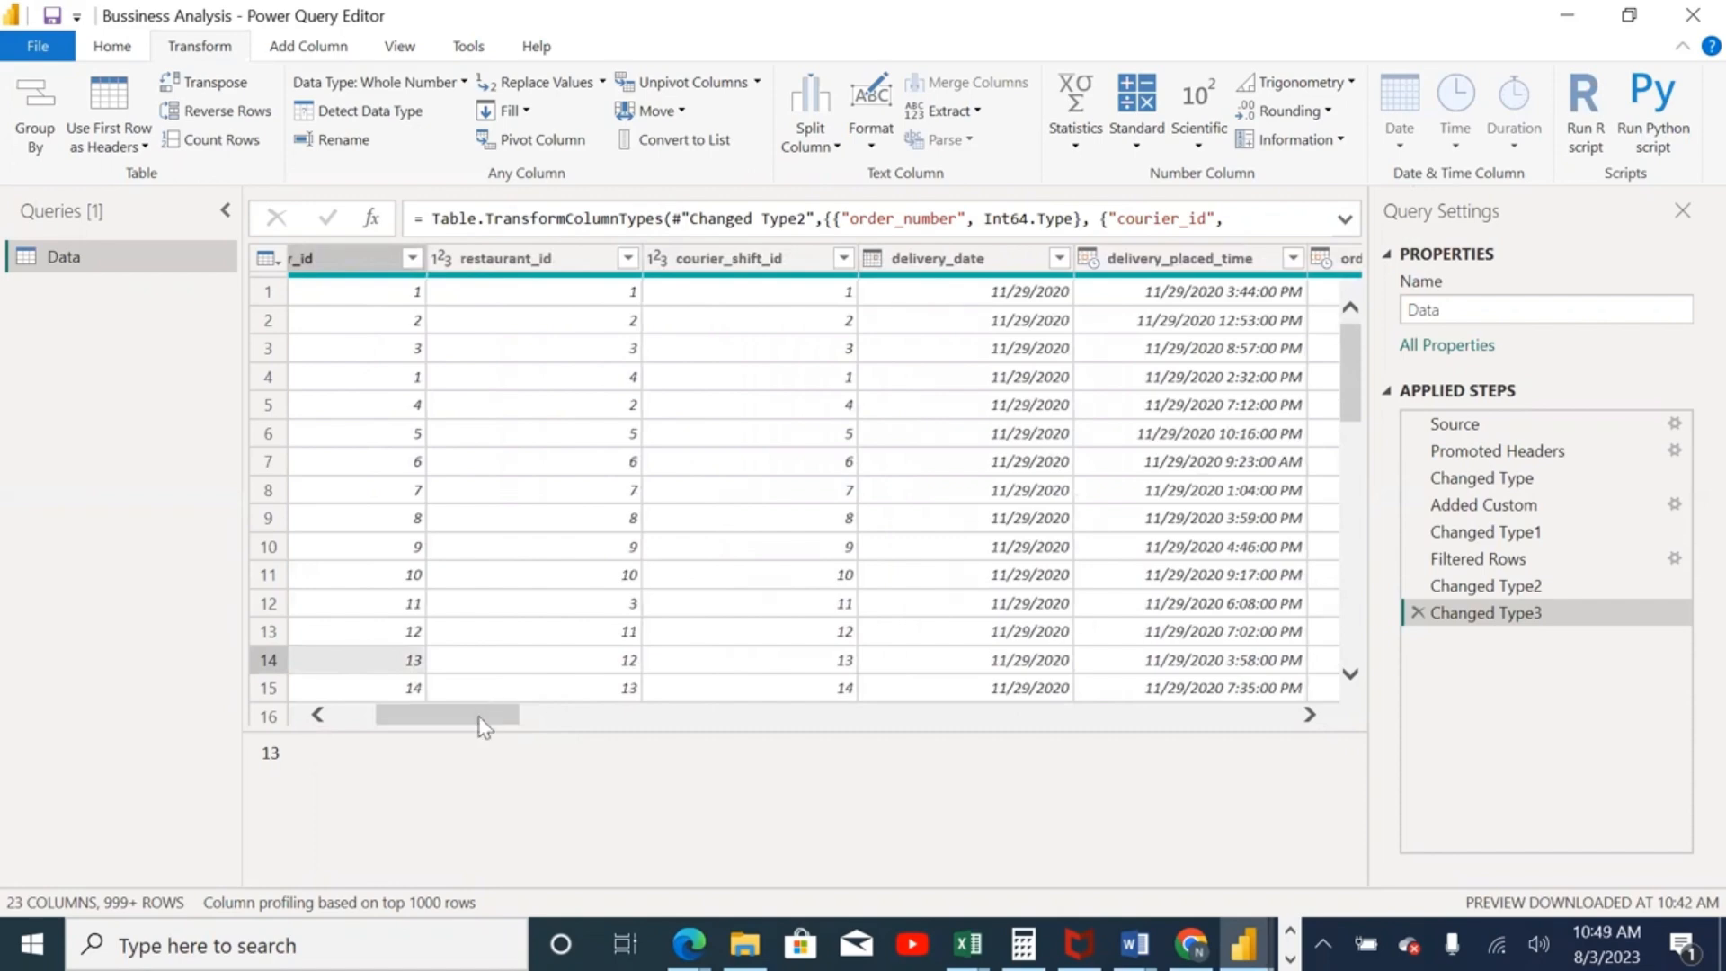
pyautogui.moveTo(482, 720); pyautogui.dragTo(387, 672)
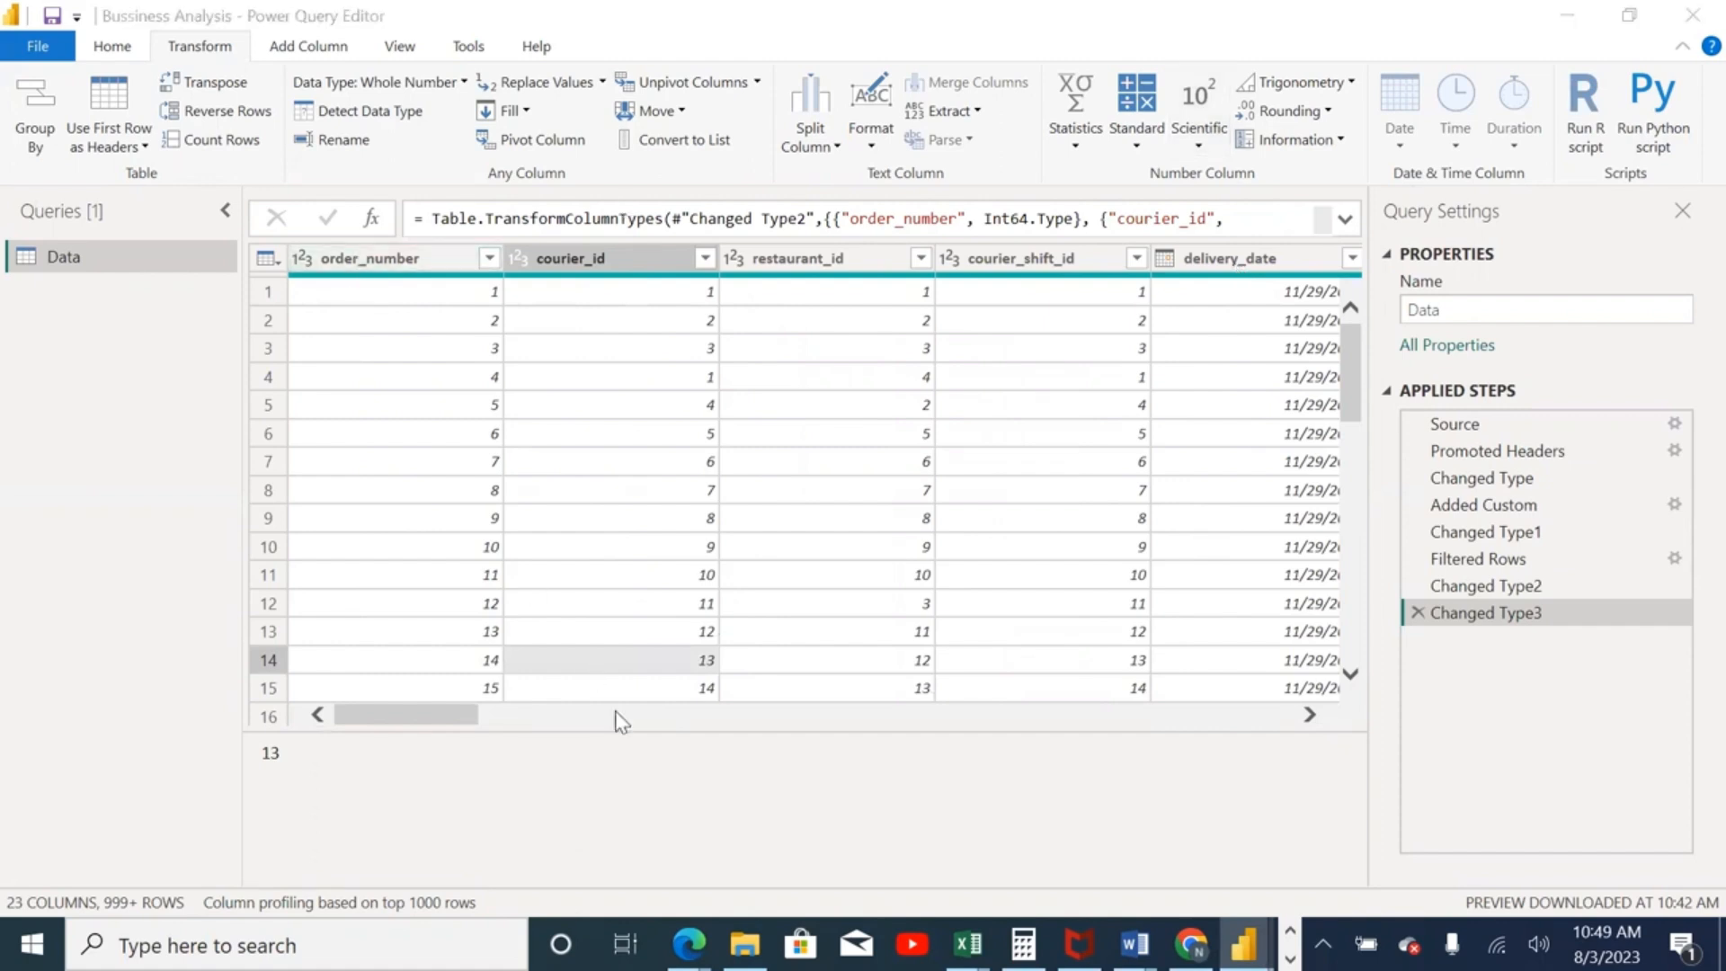
pyautogui.click(395, 715)
# Step: Select the order_number, courier_id, restaurant_id and courier_shift_id columns together to review them
pyautogui.click(366, 261)
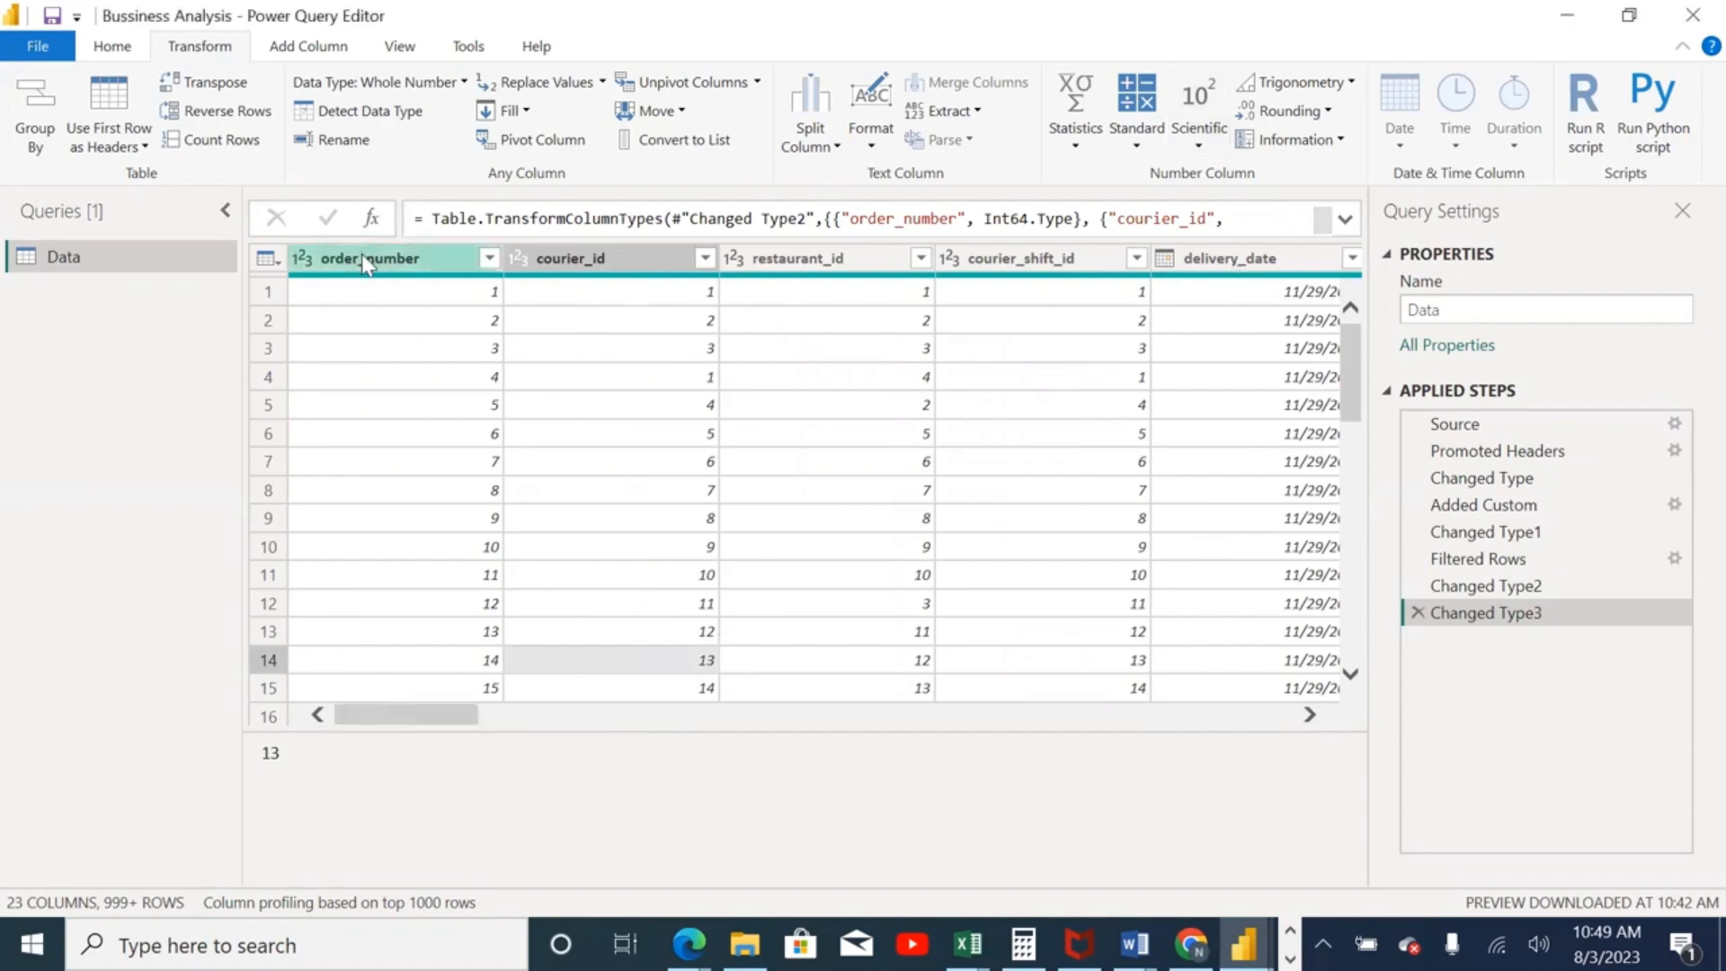
pyautogui.hotkey('shift', 'Right')
pyautogui.hotkey('shift', 'Right')
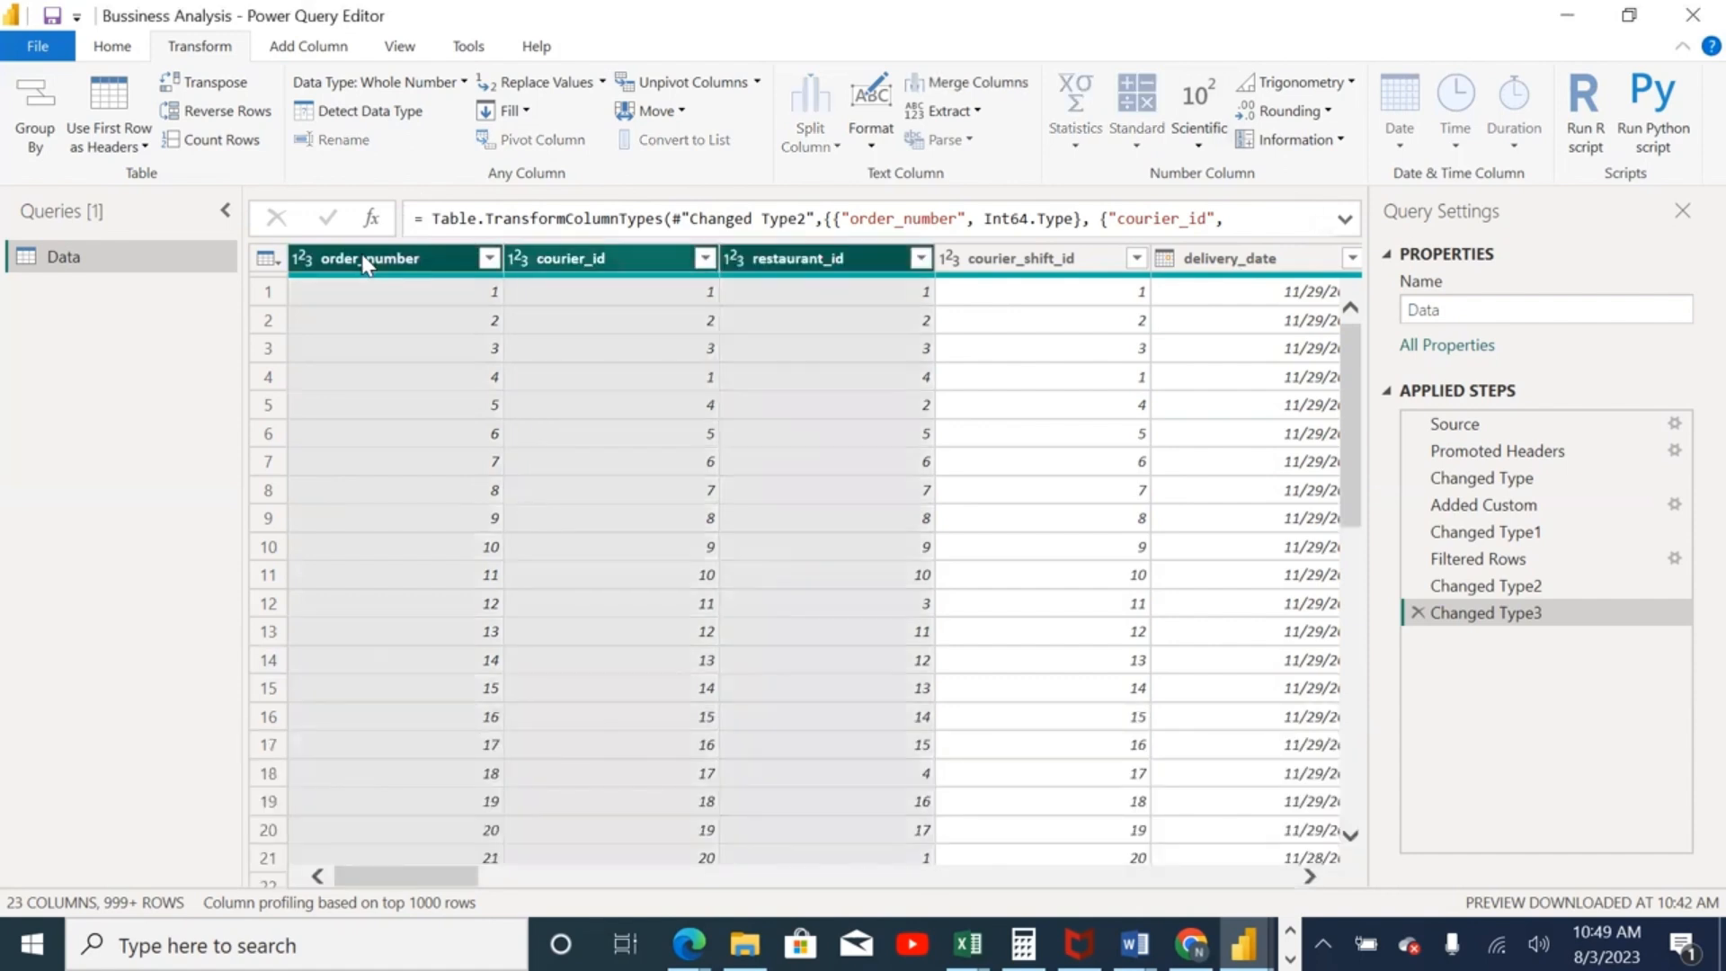
pyautogui.hotkey('shift', 'Right')
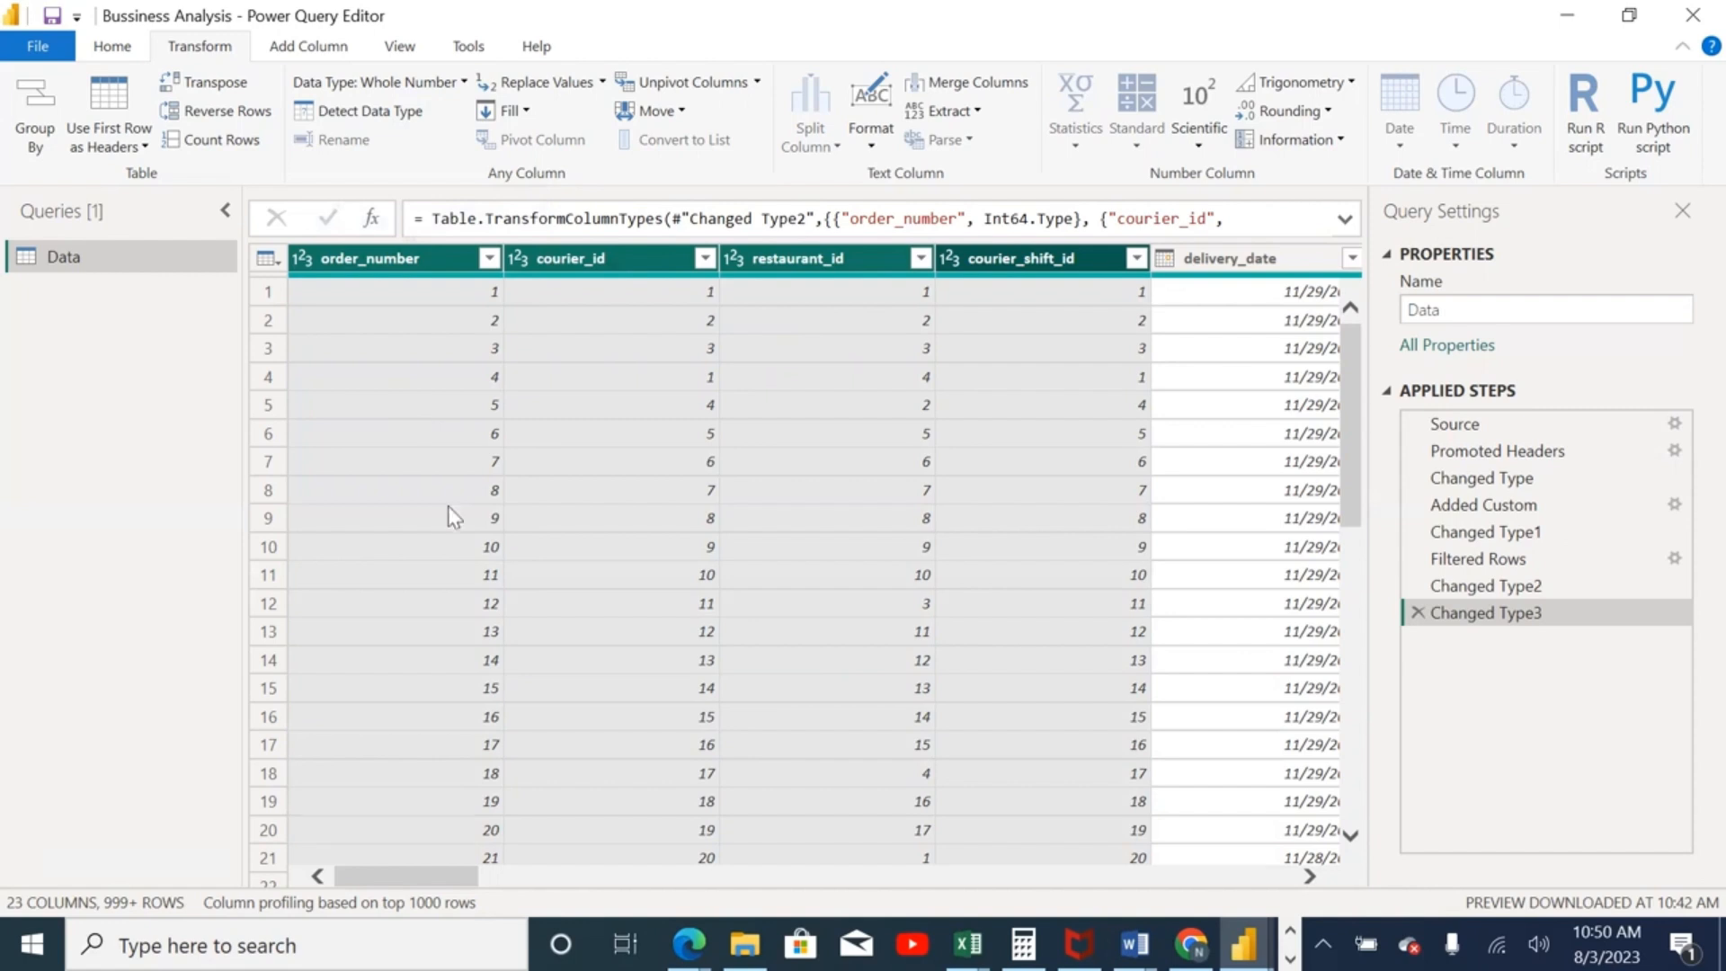
# Step: Compare the delivery_placed_time column with the order_assigned_to_courier_time column in the Data query
pyautogui.moveTo(378, 875); pyautogui.dragTo(505, 893)
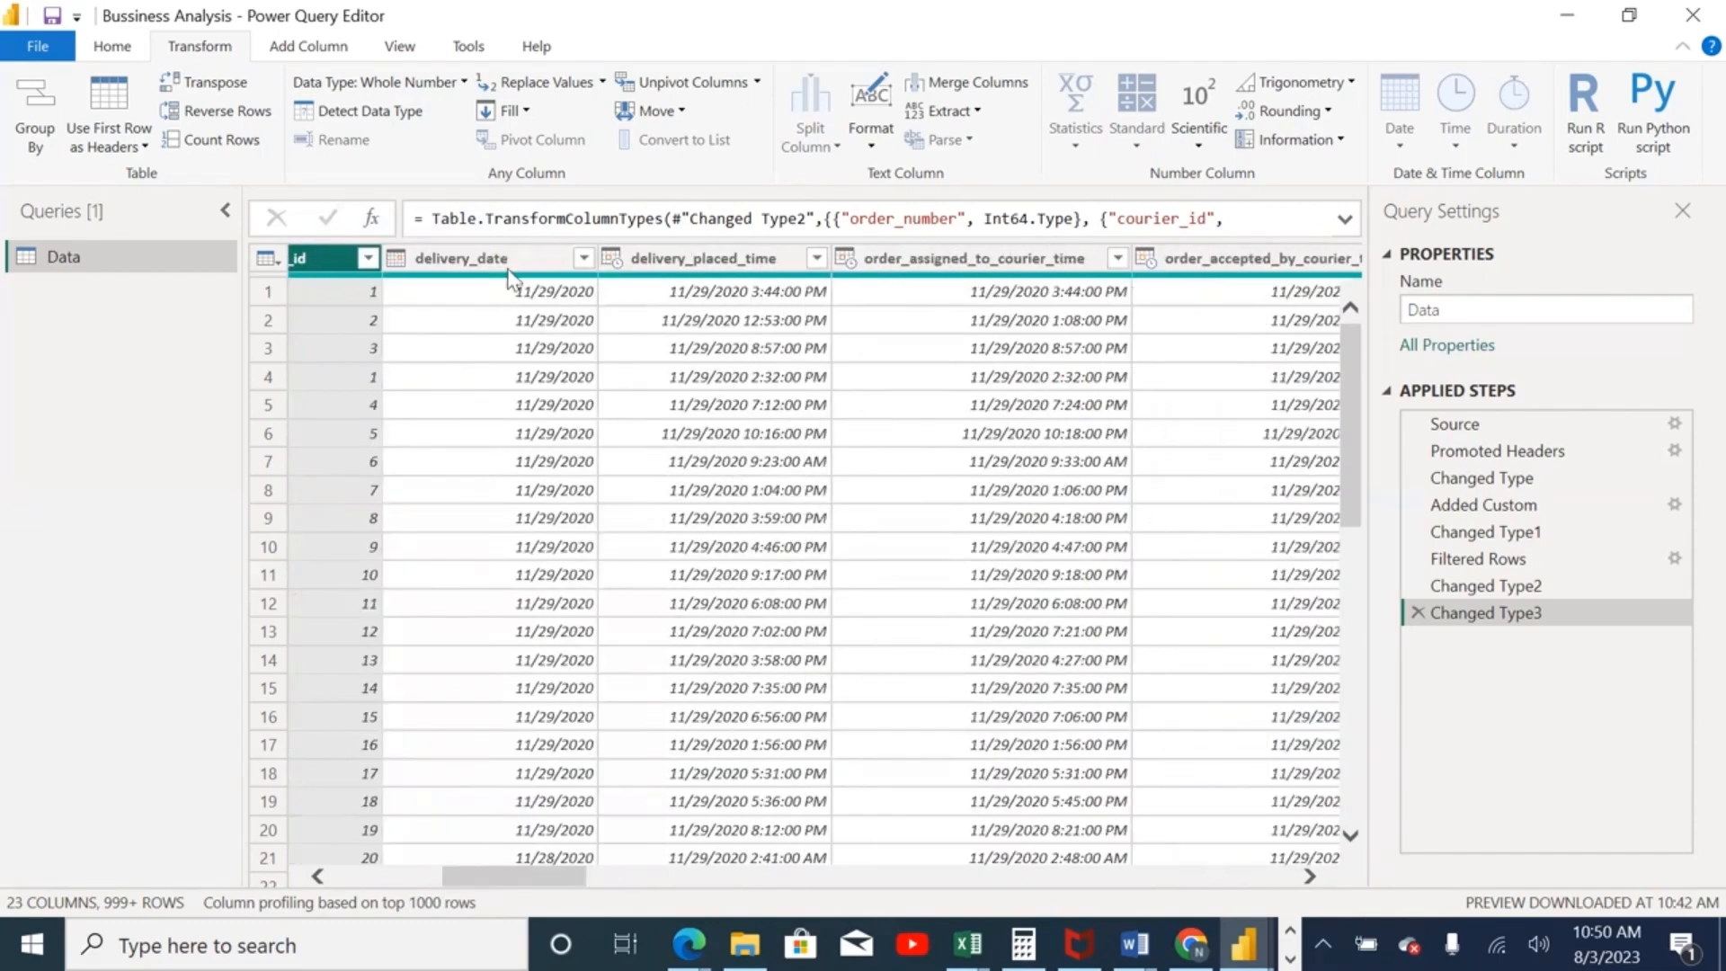
pyautogui.click(674, 259)
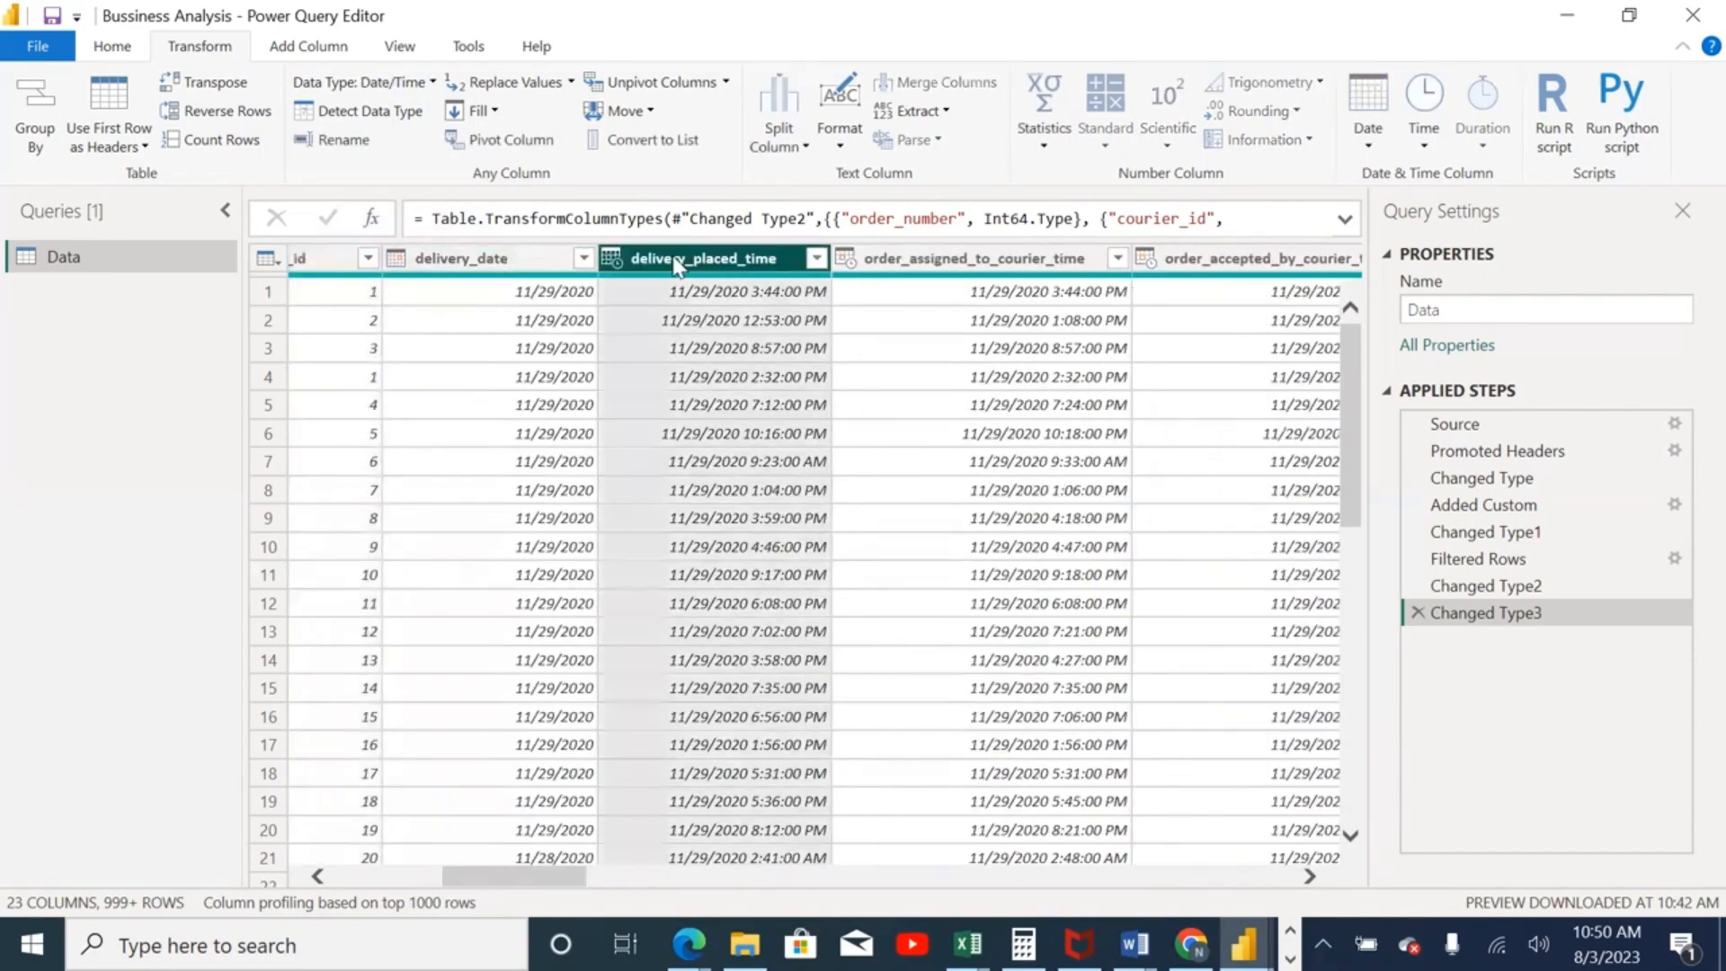
pyautogui.click(972, 257)
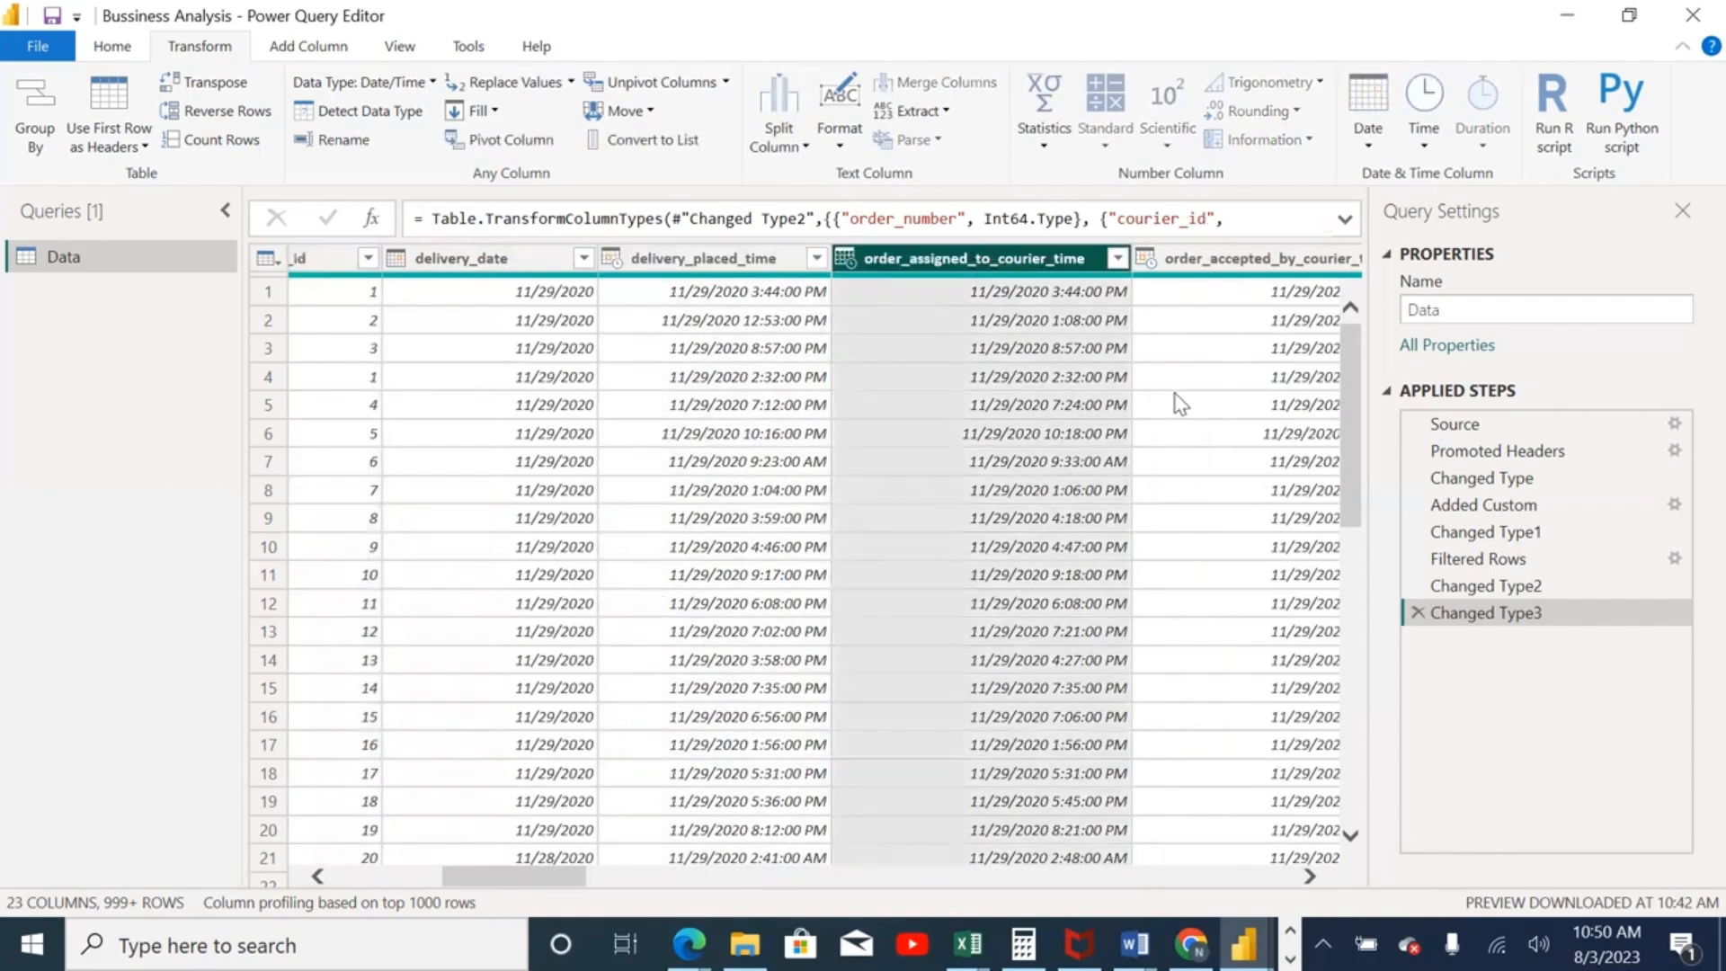
pyautogui.click(753, 258)
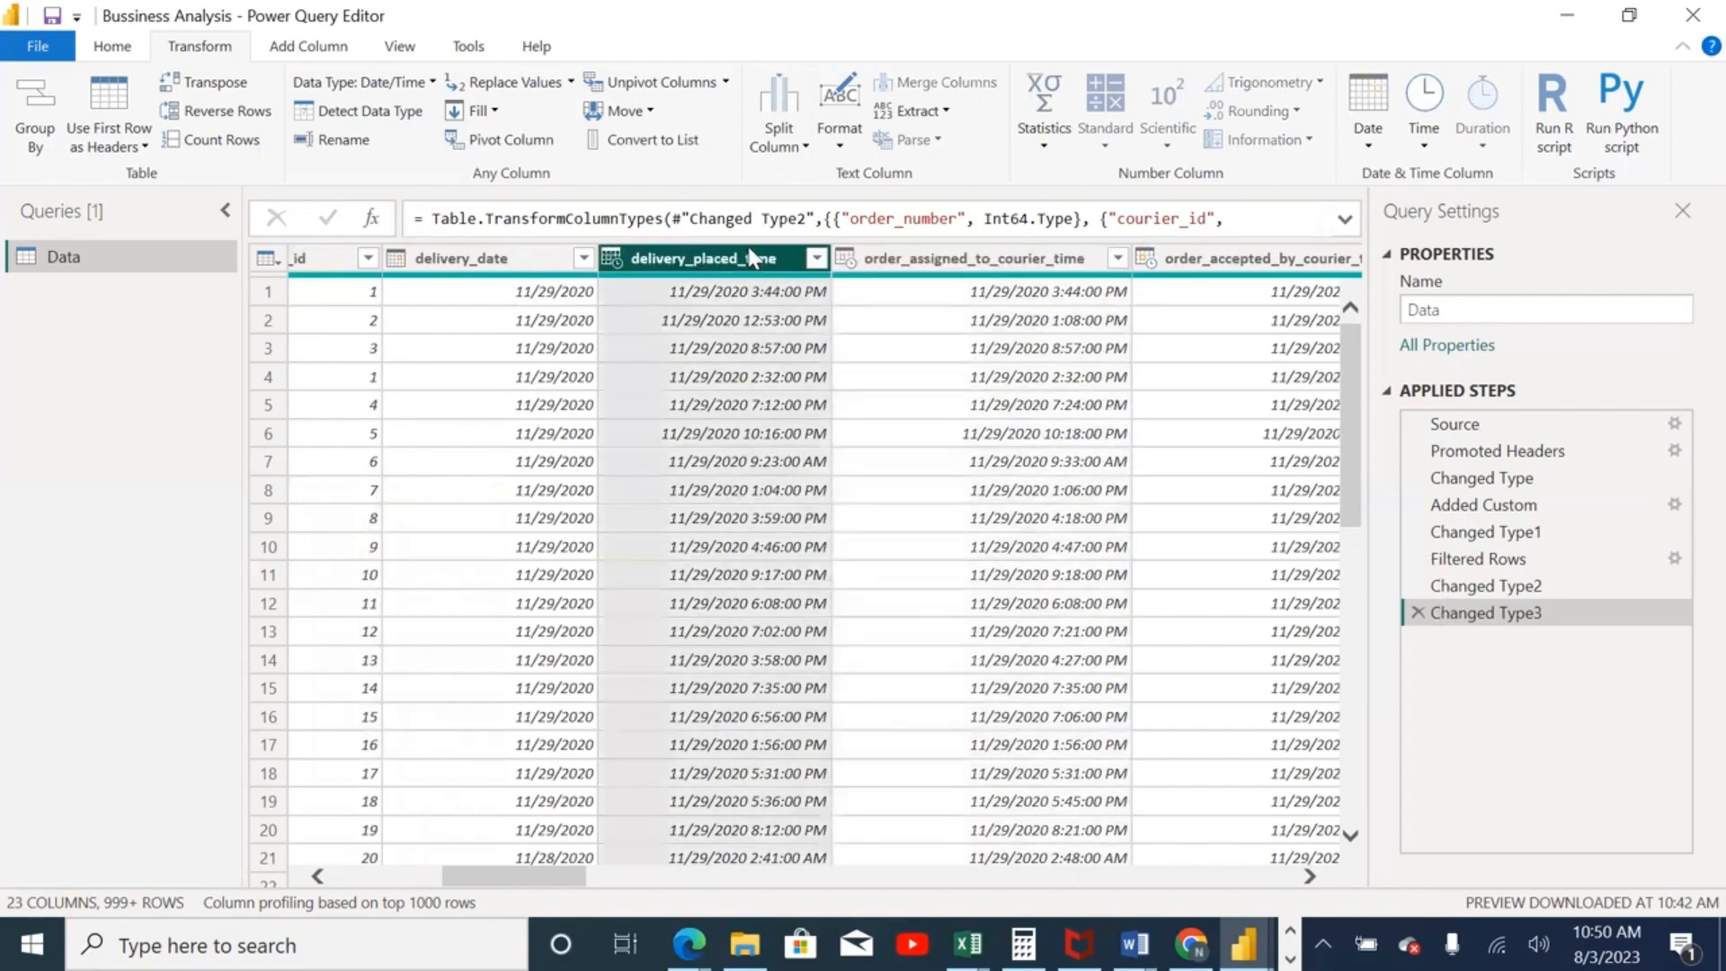
pyautogui.click(906, 265)
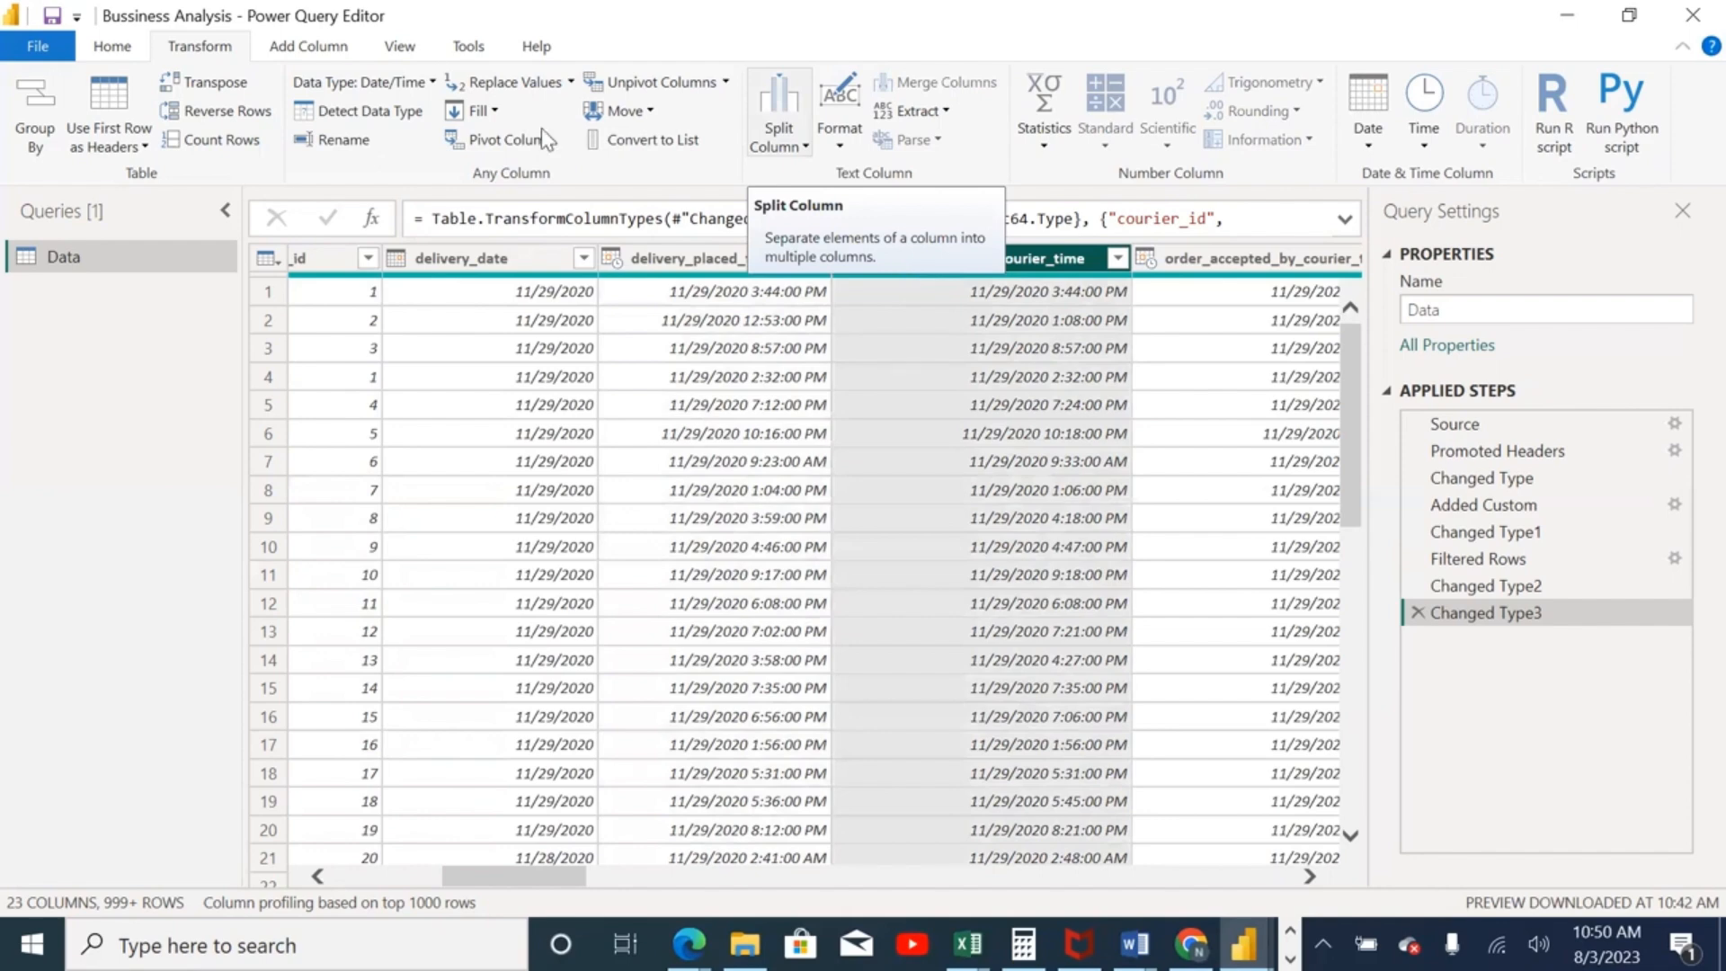
# Step: Check the data type choices for delivery_placed_time and look through the remaining Data query columns up to Total Distance (meters)
pyautogui.click(745, 259)
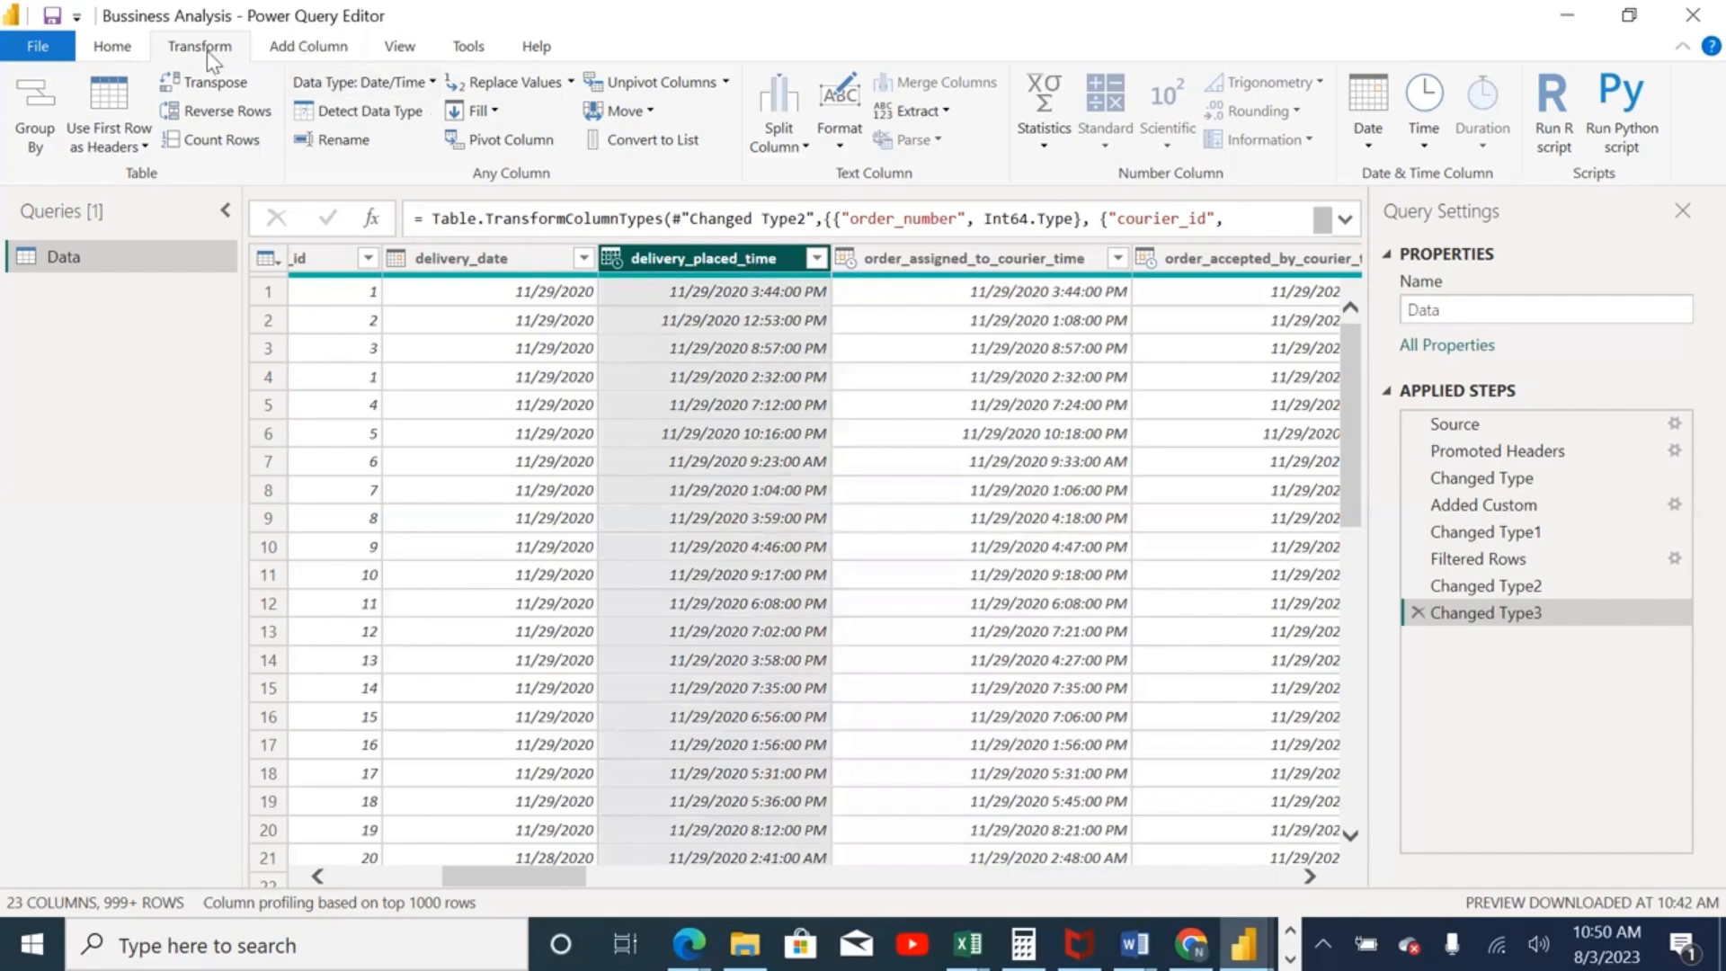
pyautogui.click(428, 84)
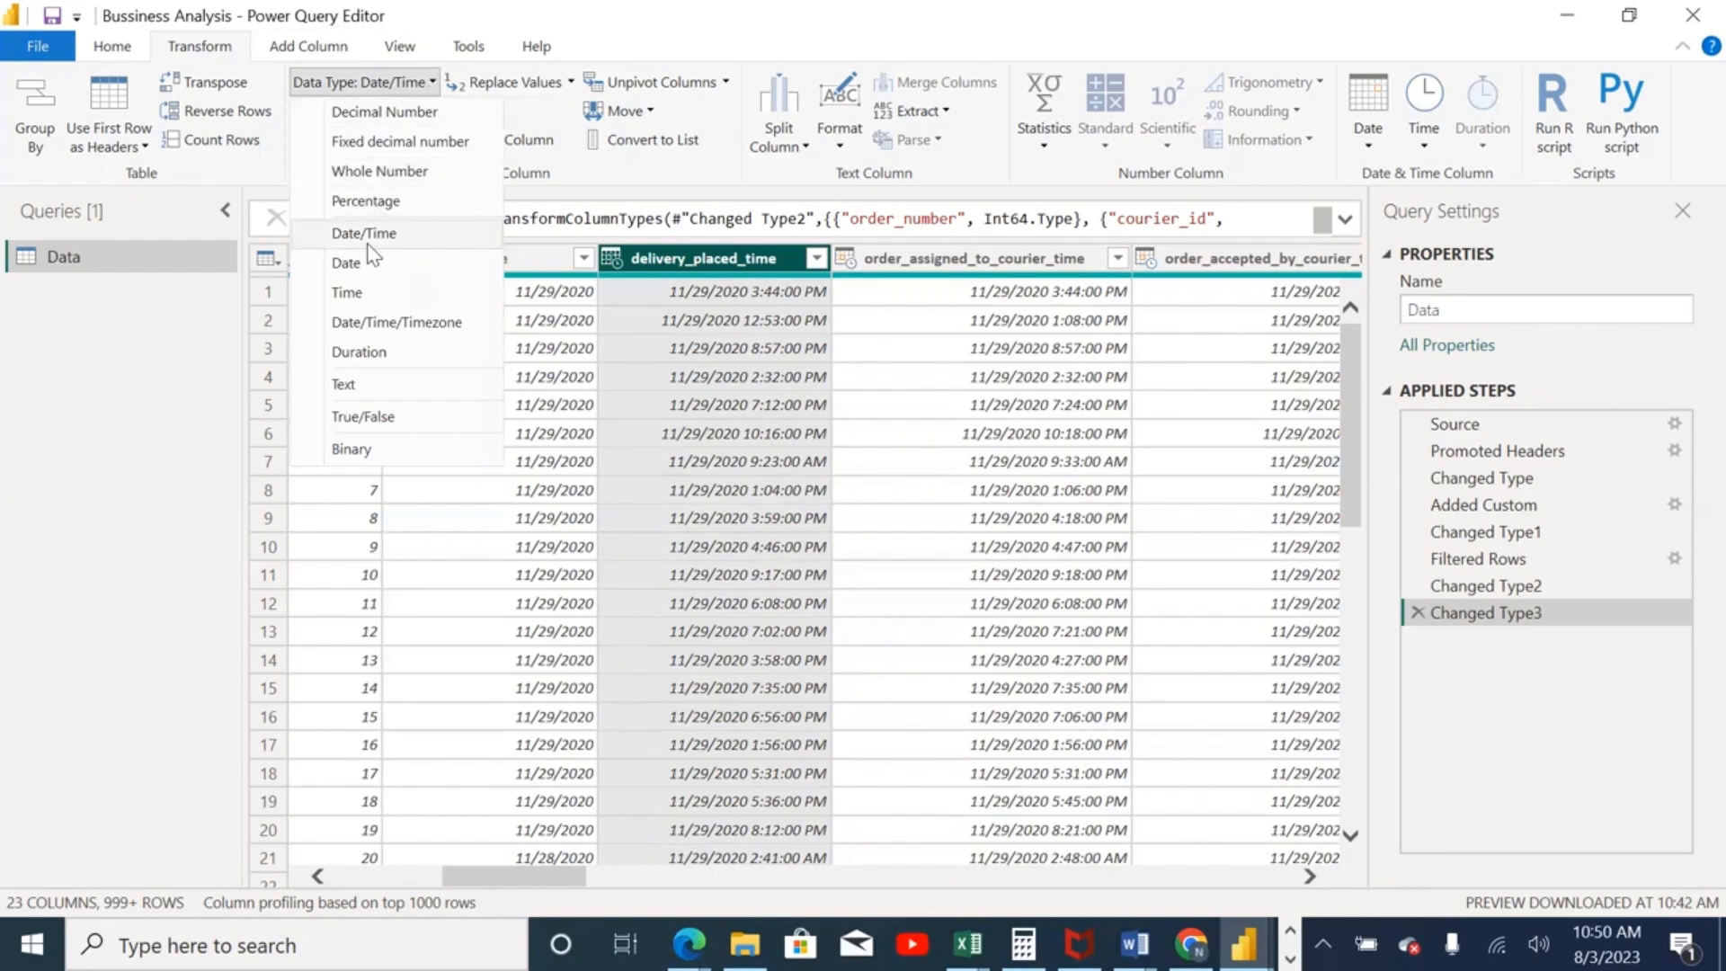
pyautogui.click(1075, 359)
pyautogui.moveTo(509, 877); pyautogui.dragTo(704, 890)
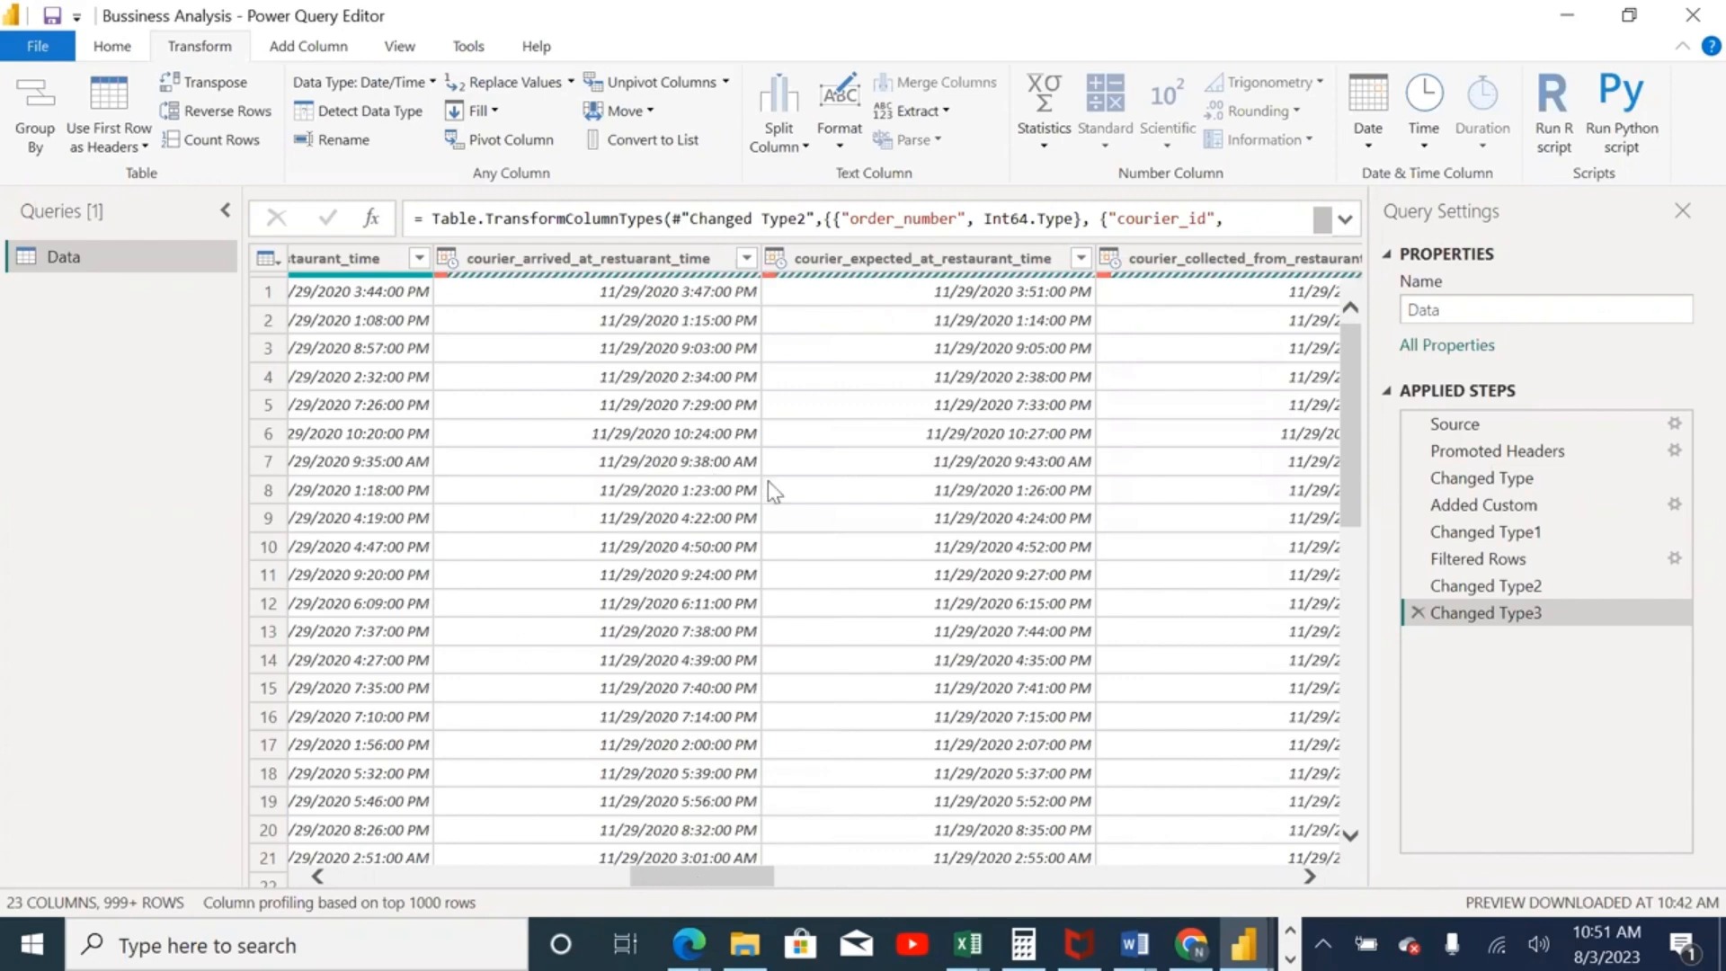
pyautogui.hscroll(6, 795, 872)
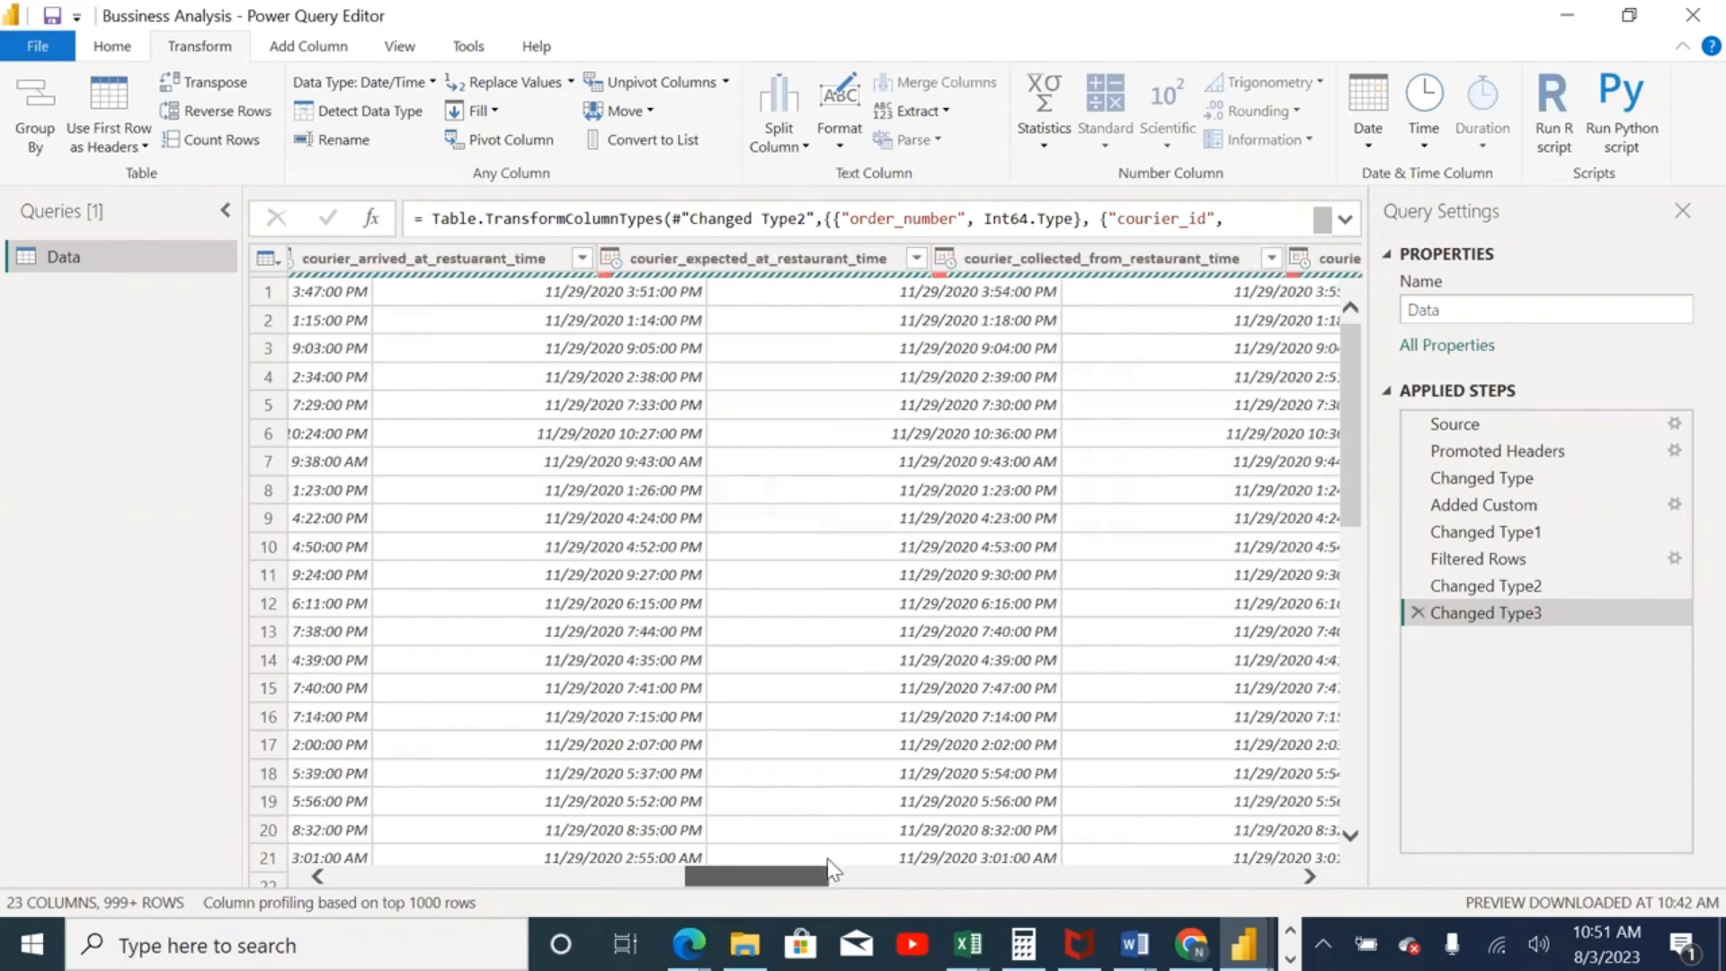
pyautogui.hscroll(6, 878, 847)
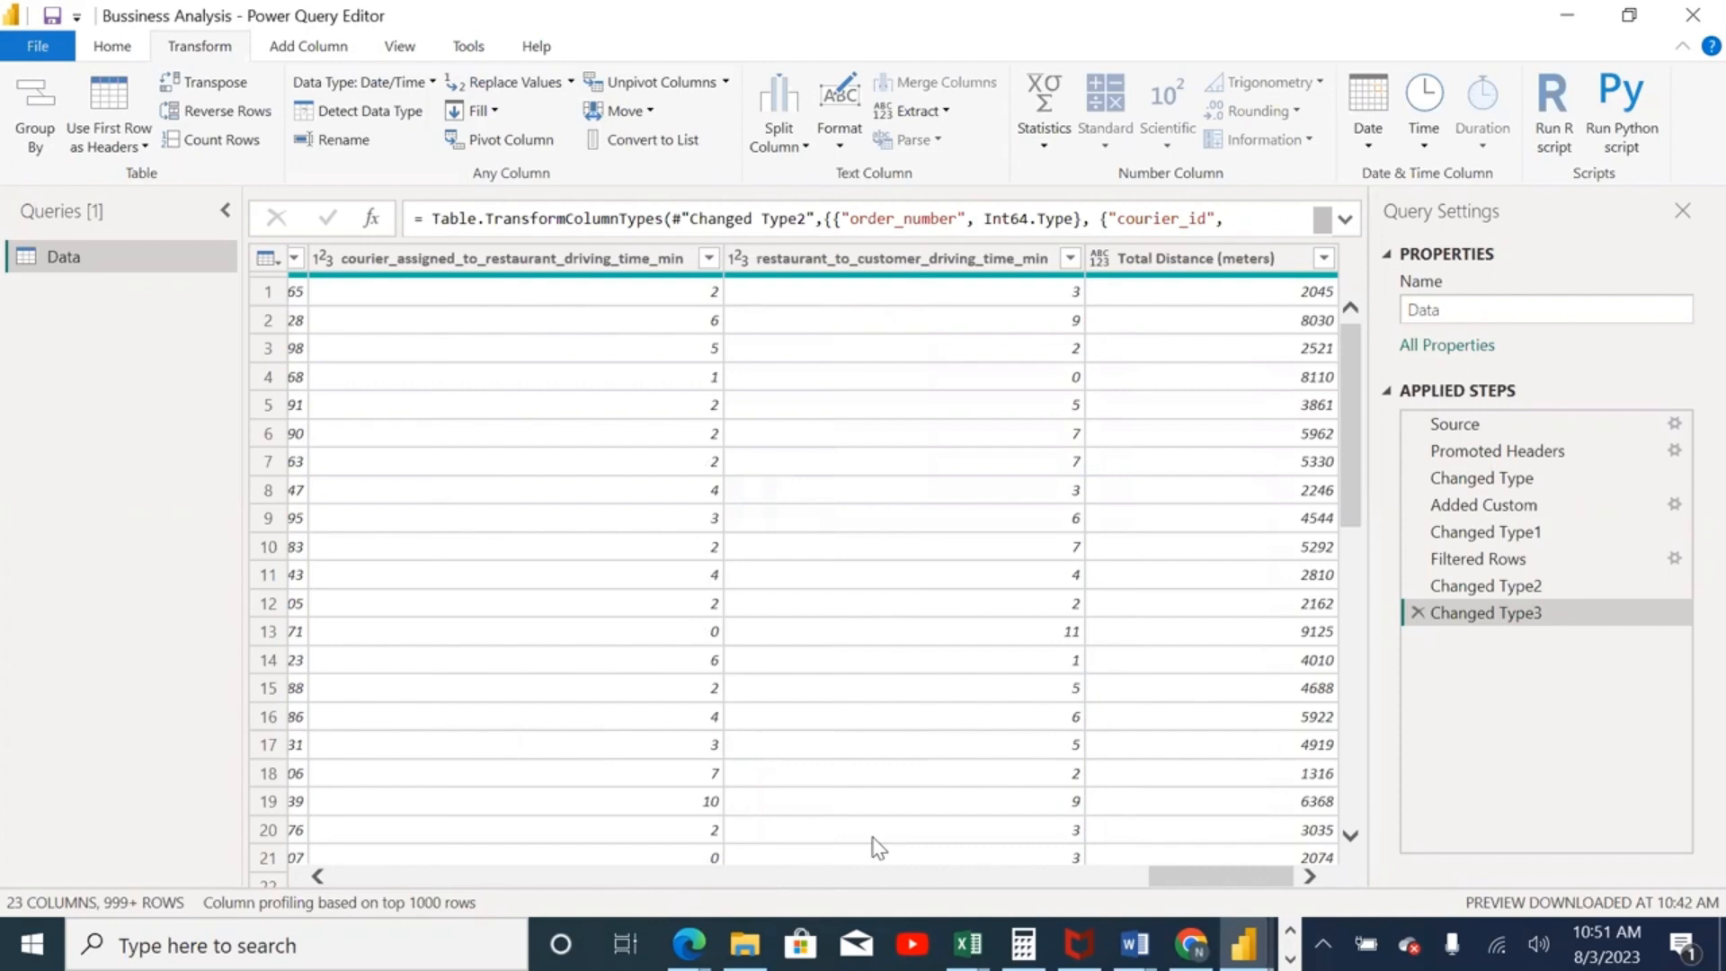
# Step: Close Power Query Editor without applying changes and display the Data table's rows in Table view
pyautogui.click(116, 38)
pyautogui.click(45, 146)
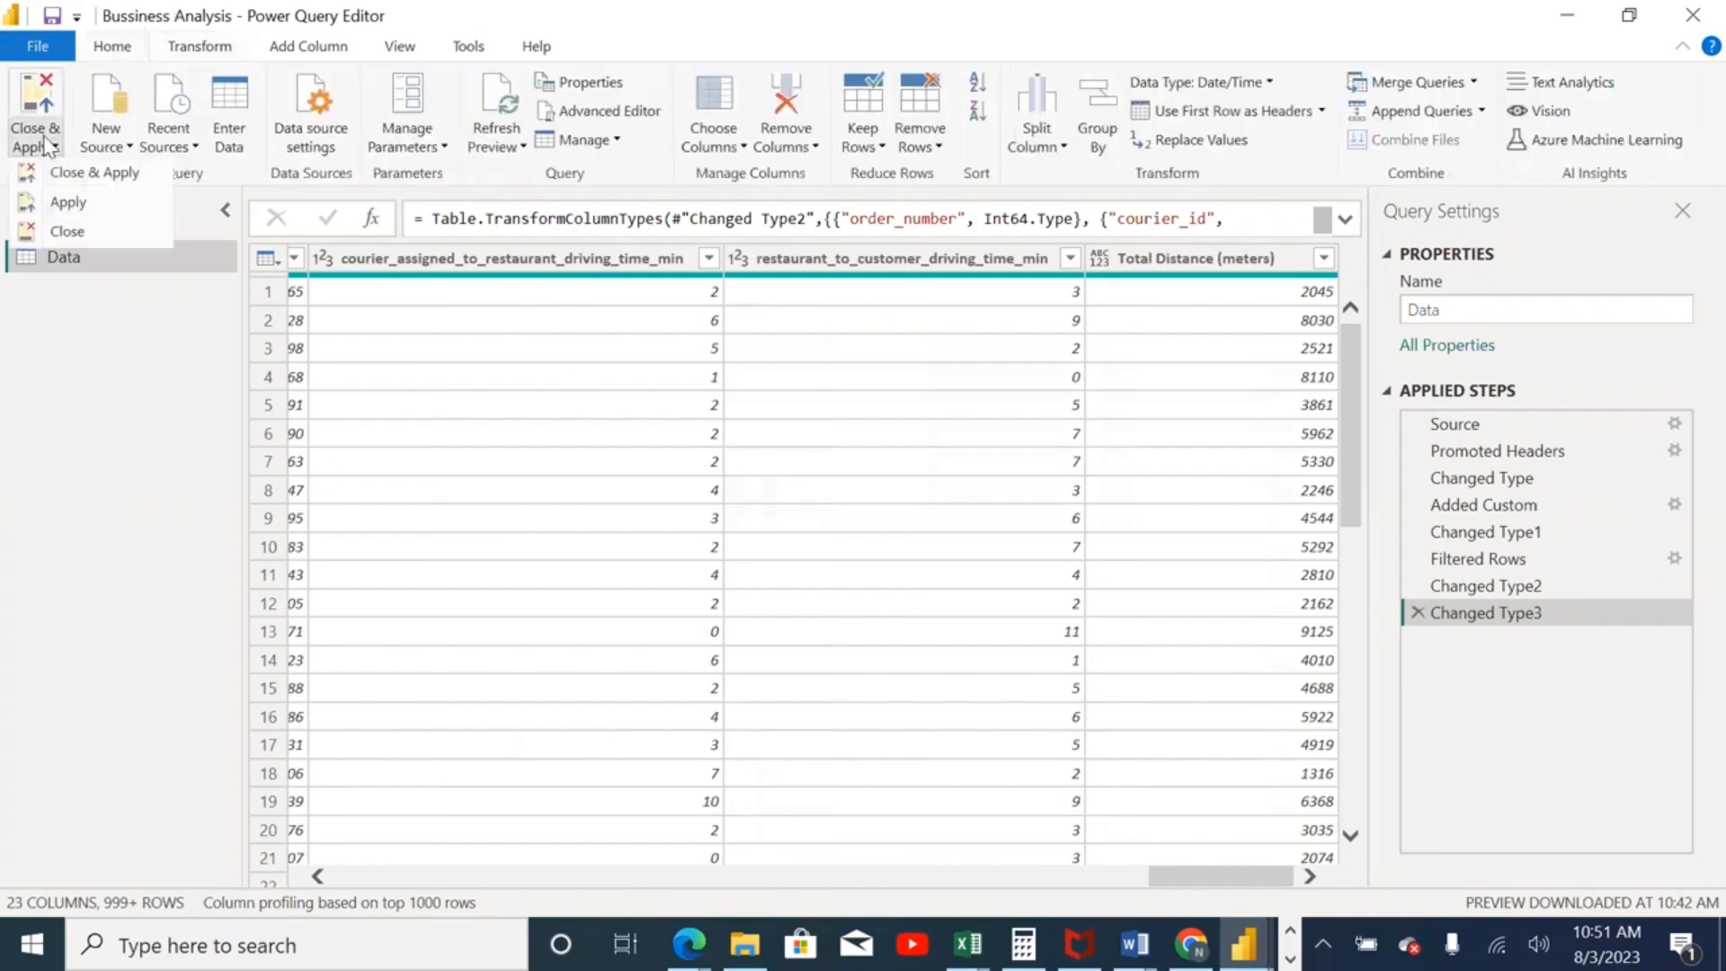
pyautogui.click(86, 231)
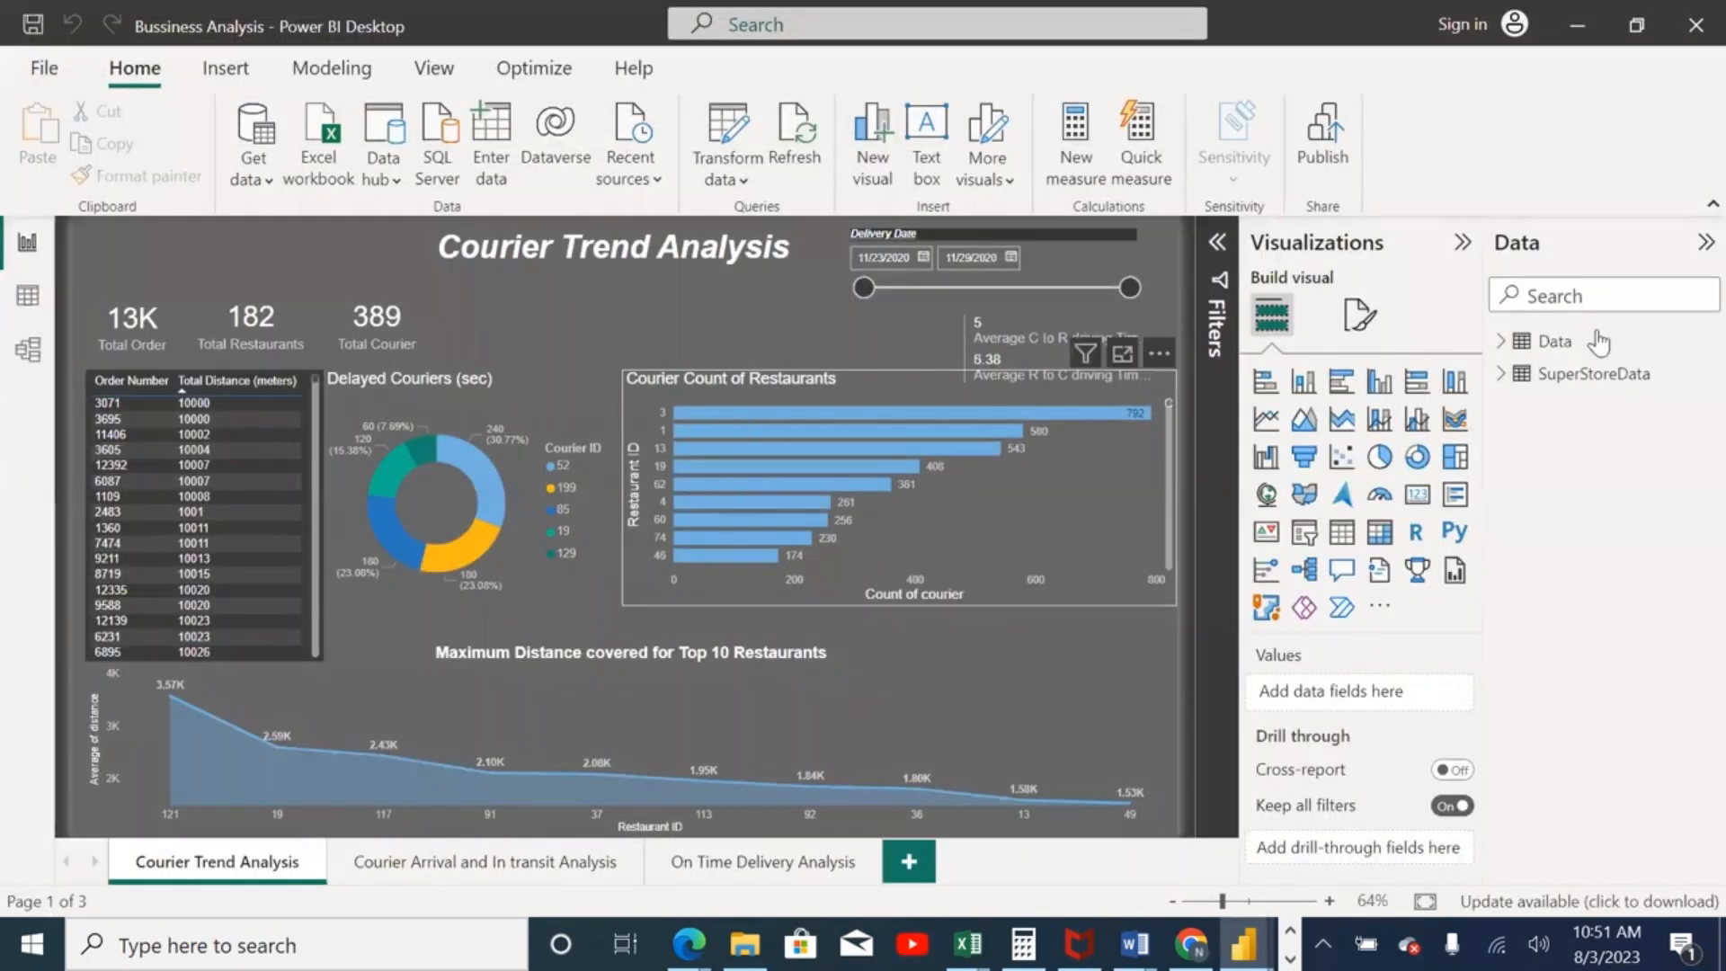
pyautogui.click(1555, 346)
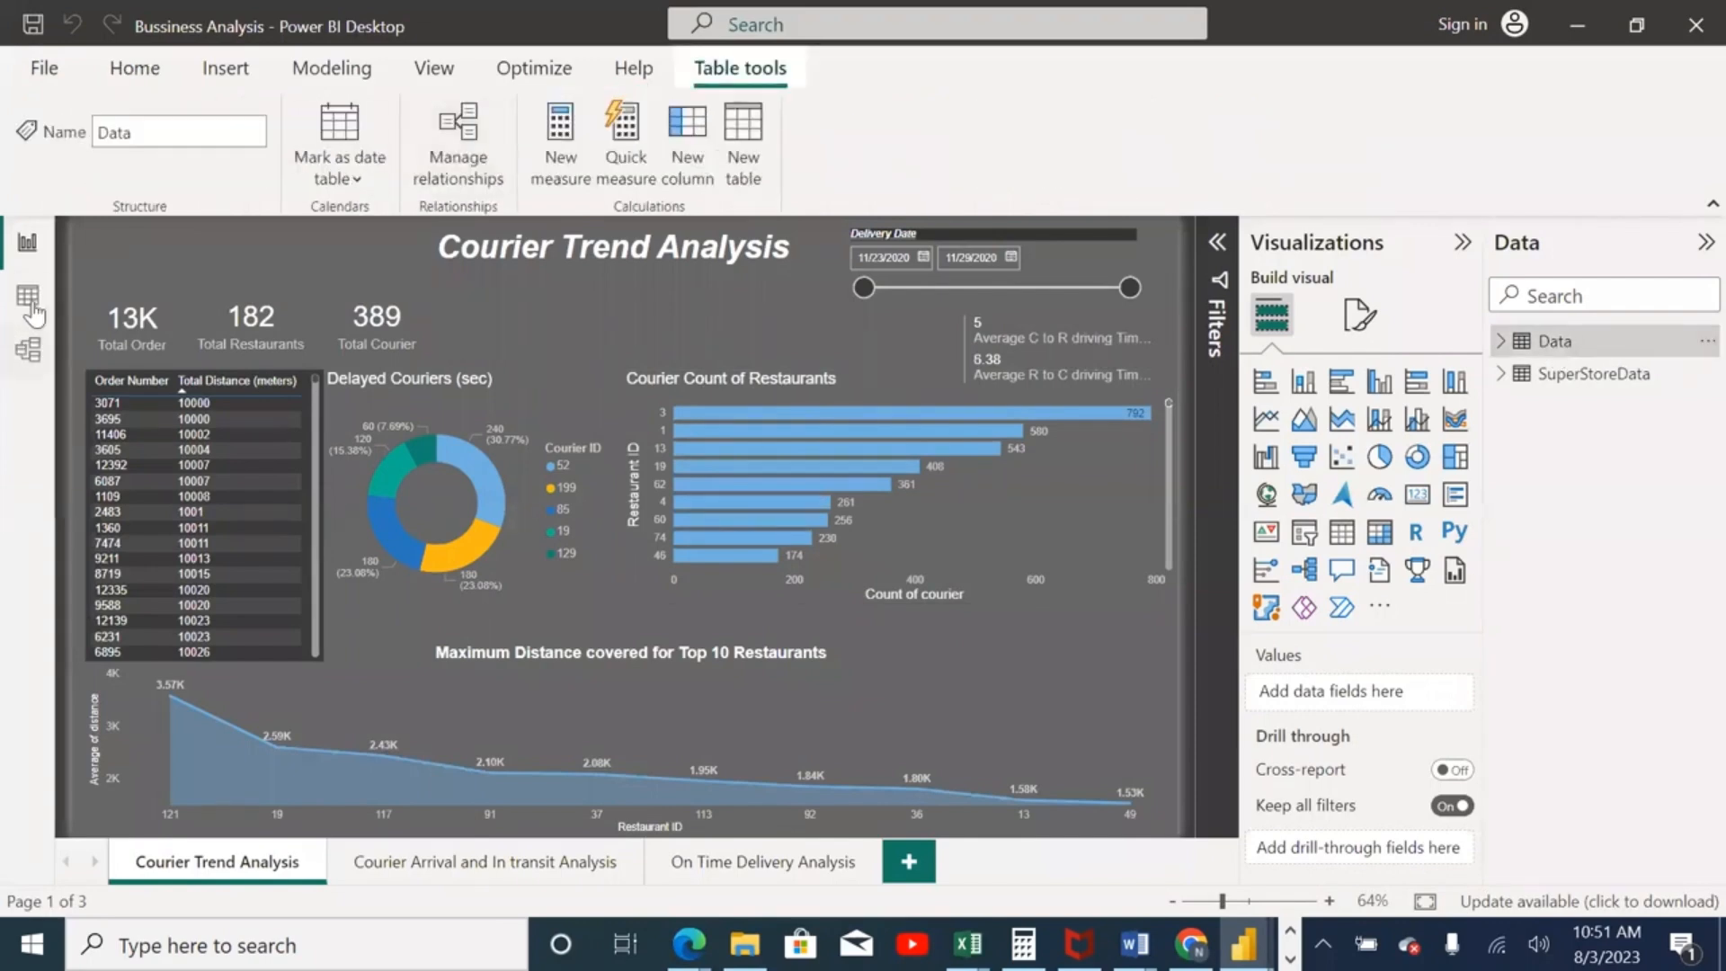
pyautogui.click(30, 300)
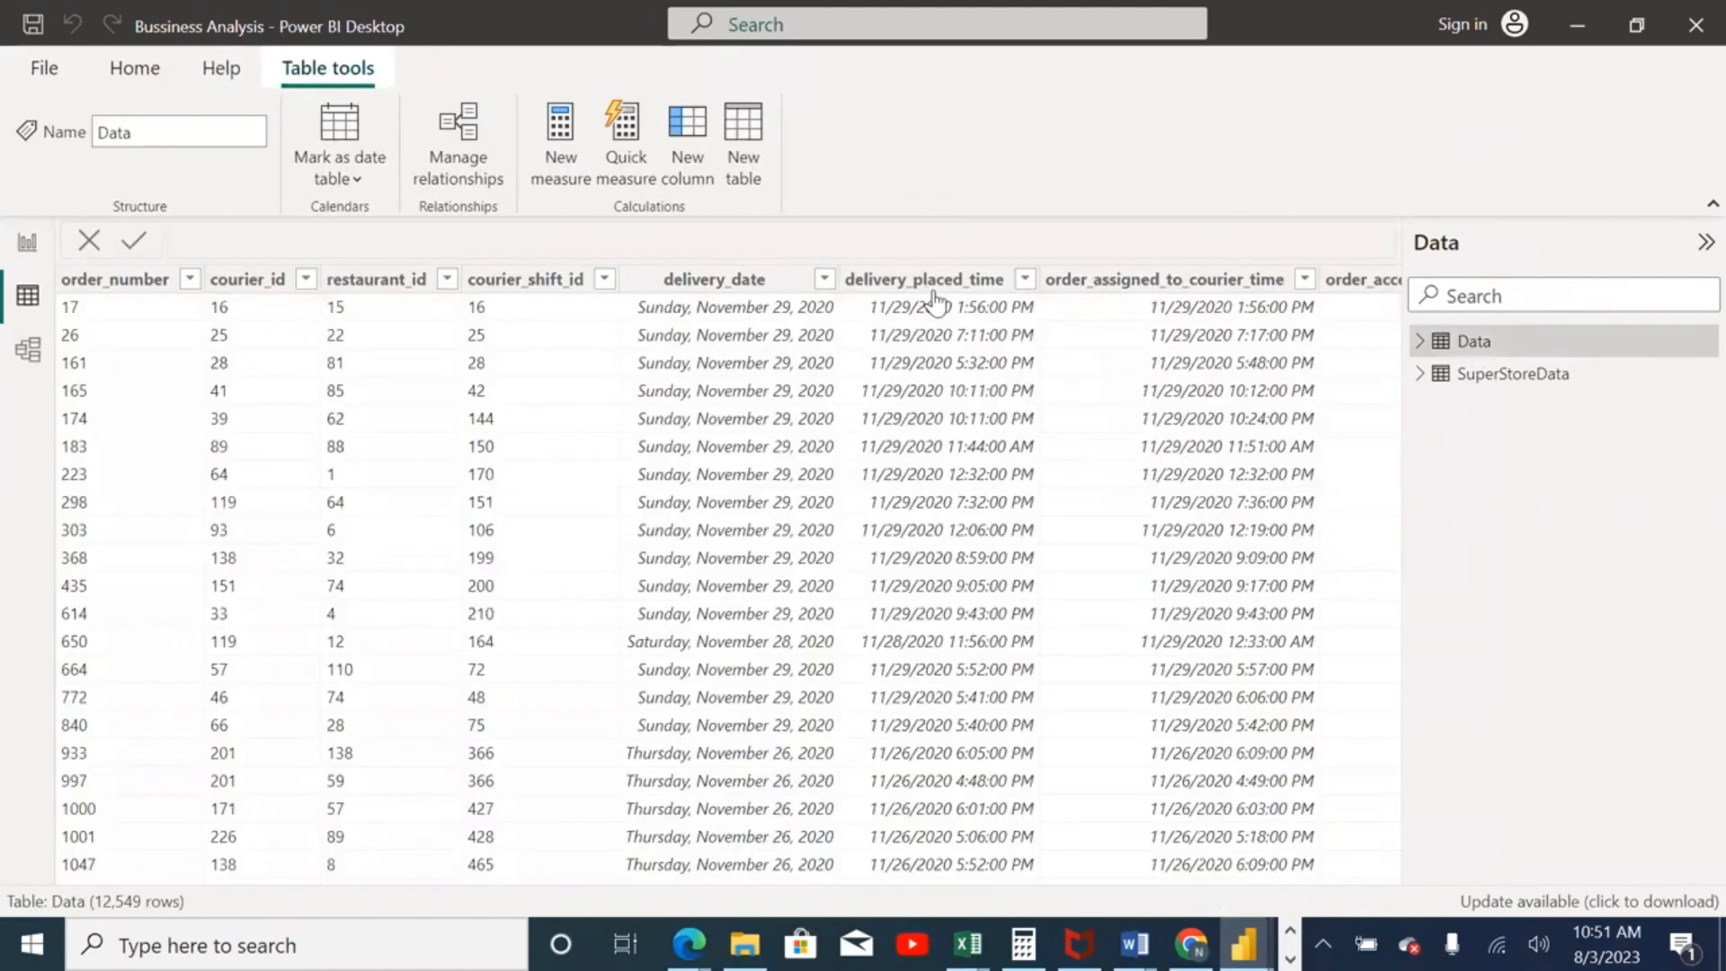
pyautogui.click(926, 279)
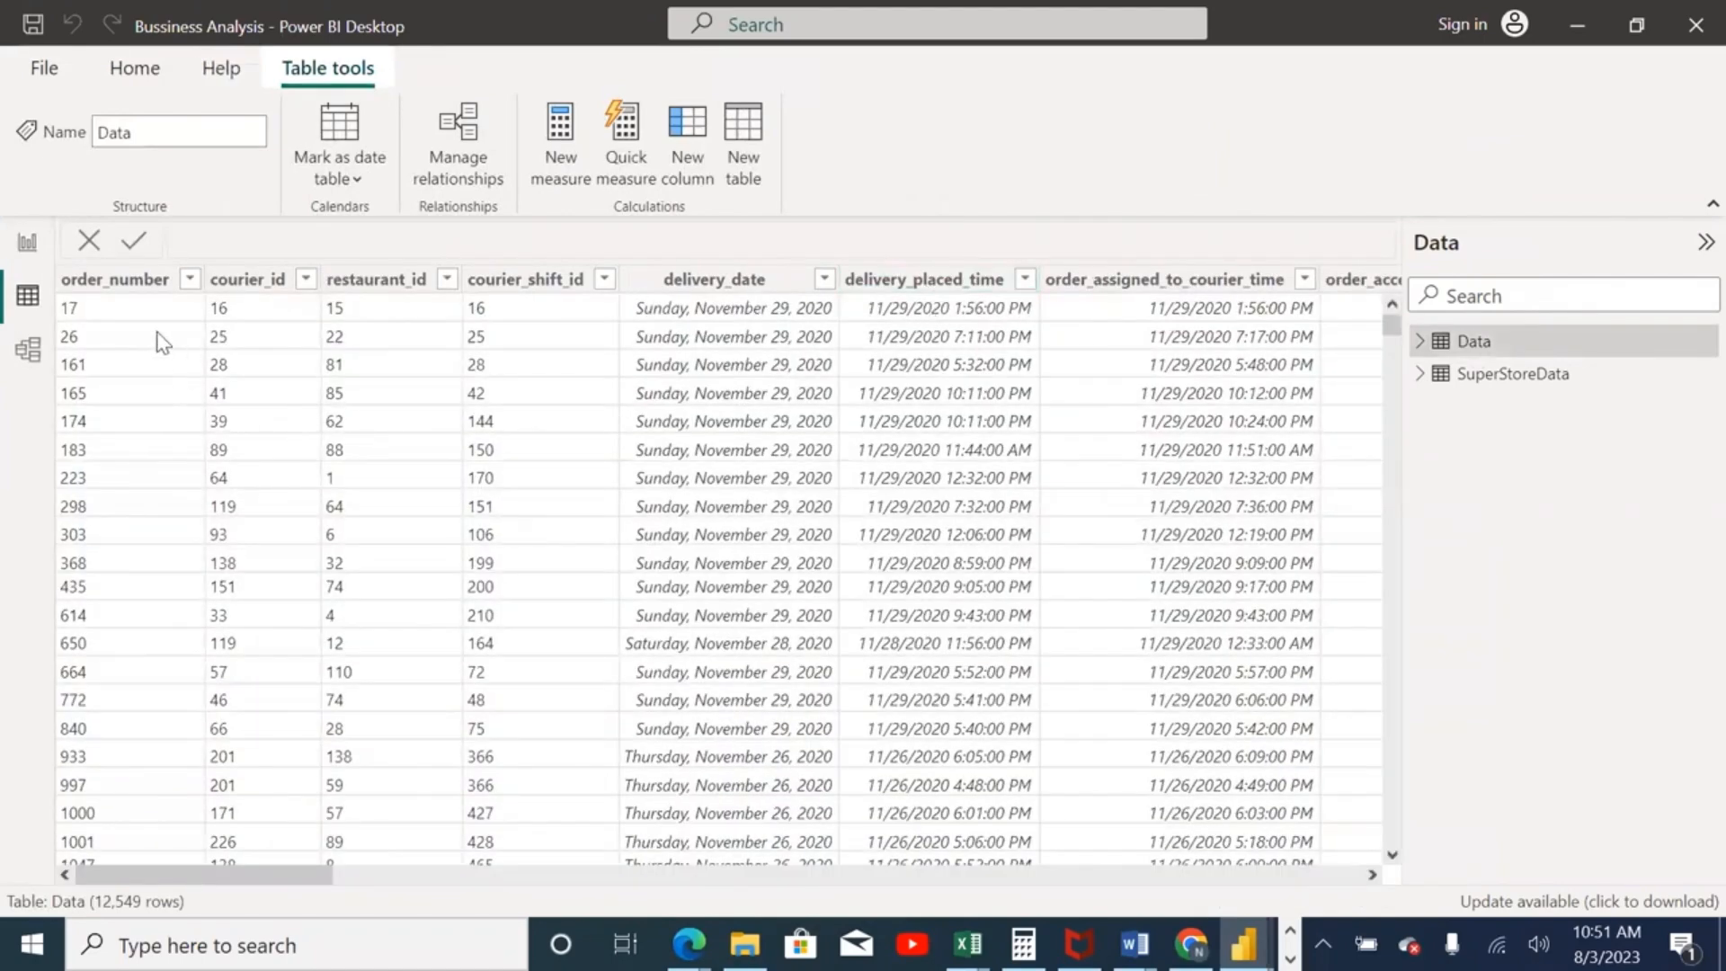
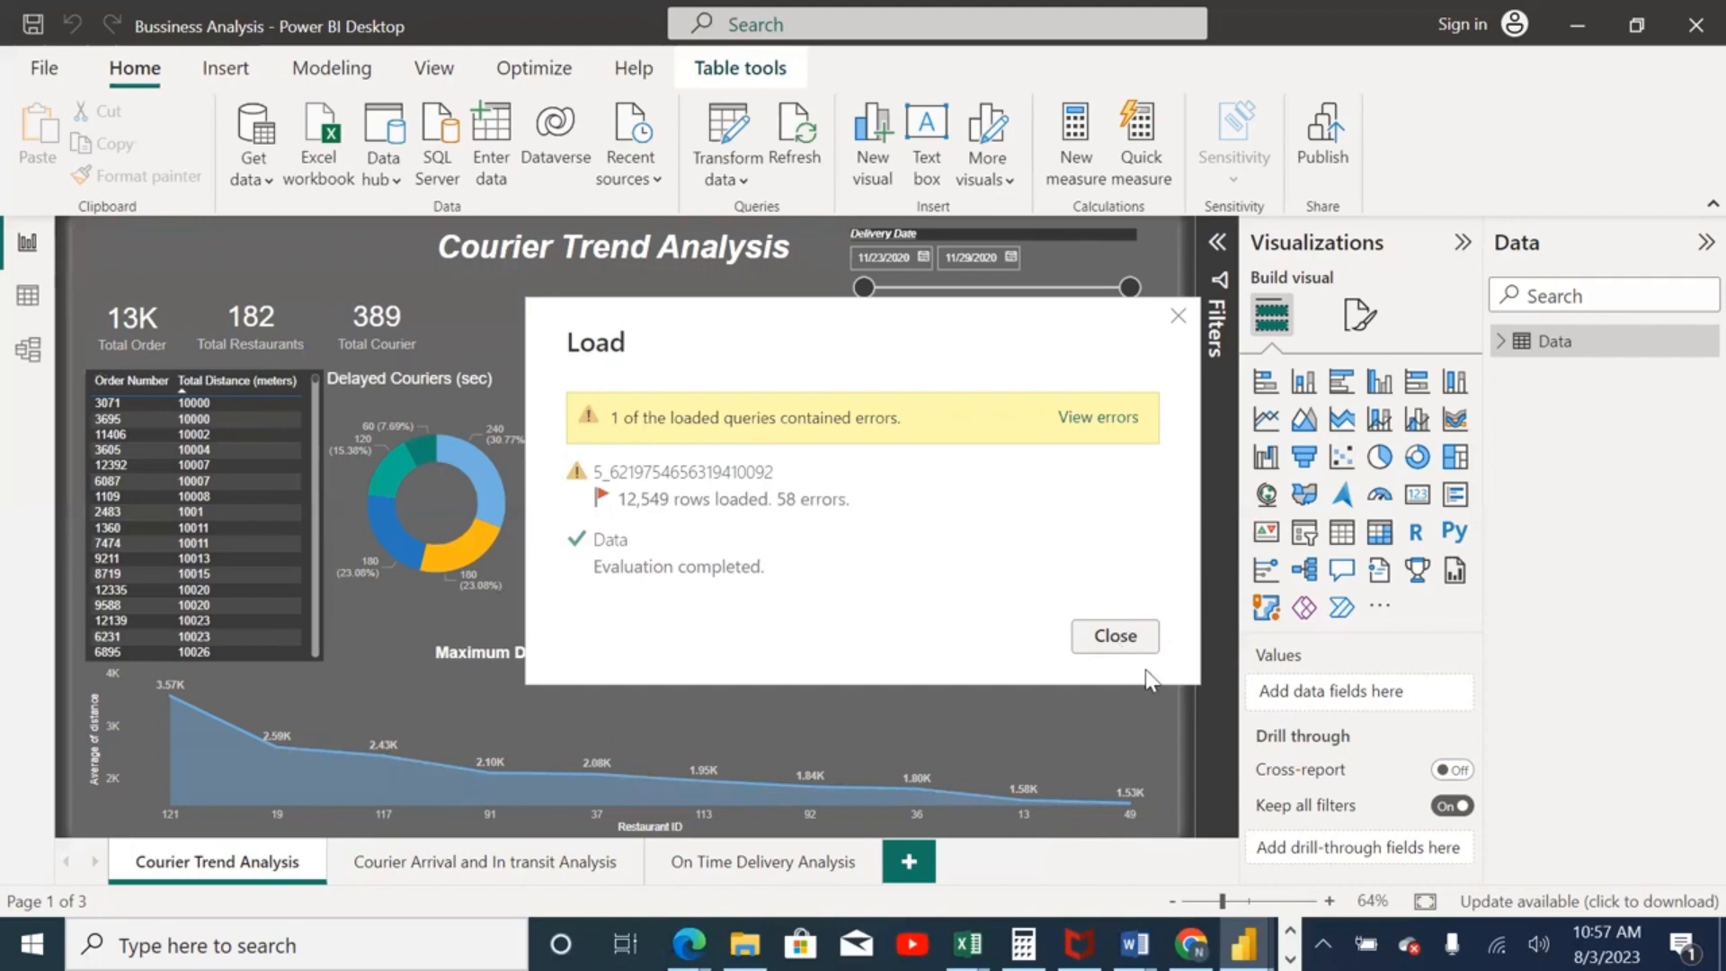
# Step: Dismiss the load report and rename the newly loaded table as Date_Test
pyautogui.click(1116, 636)
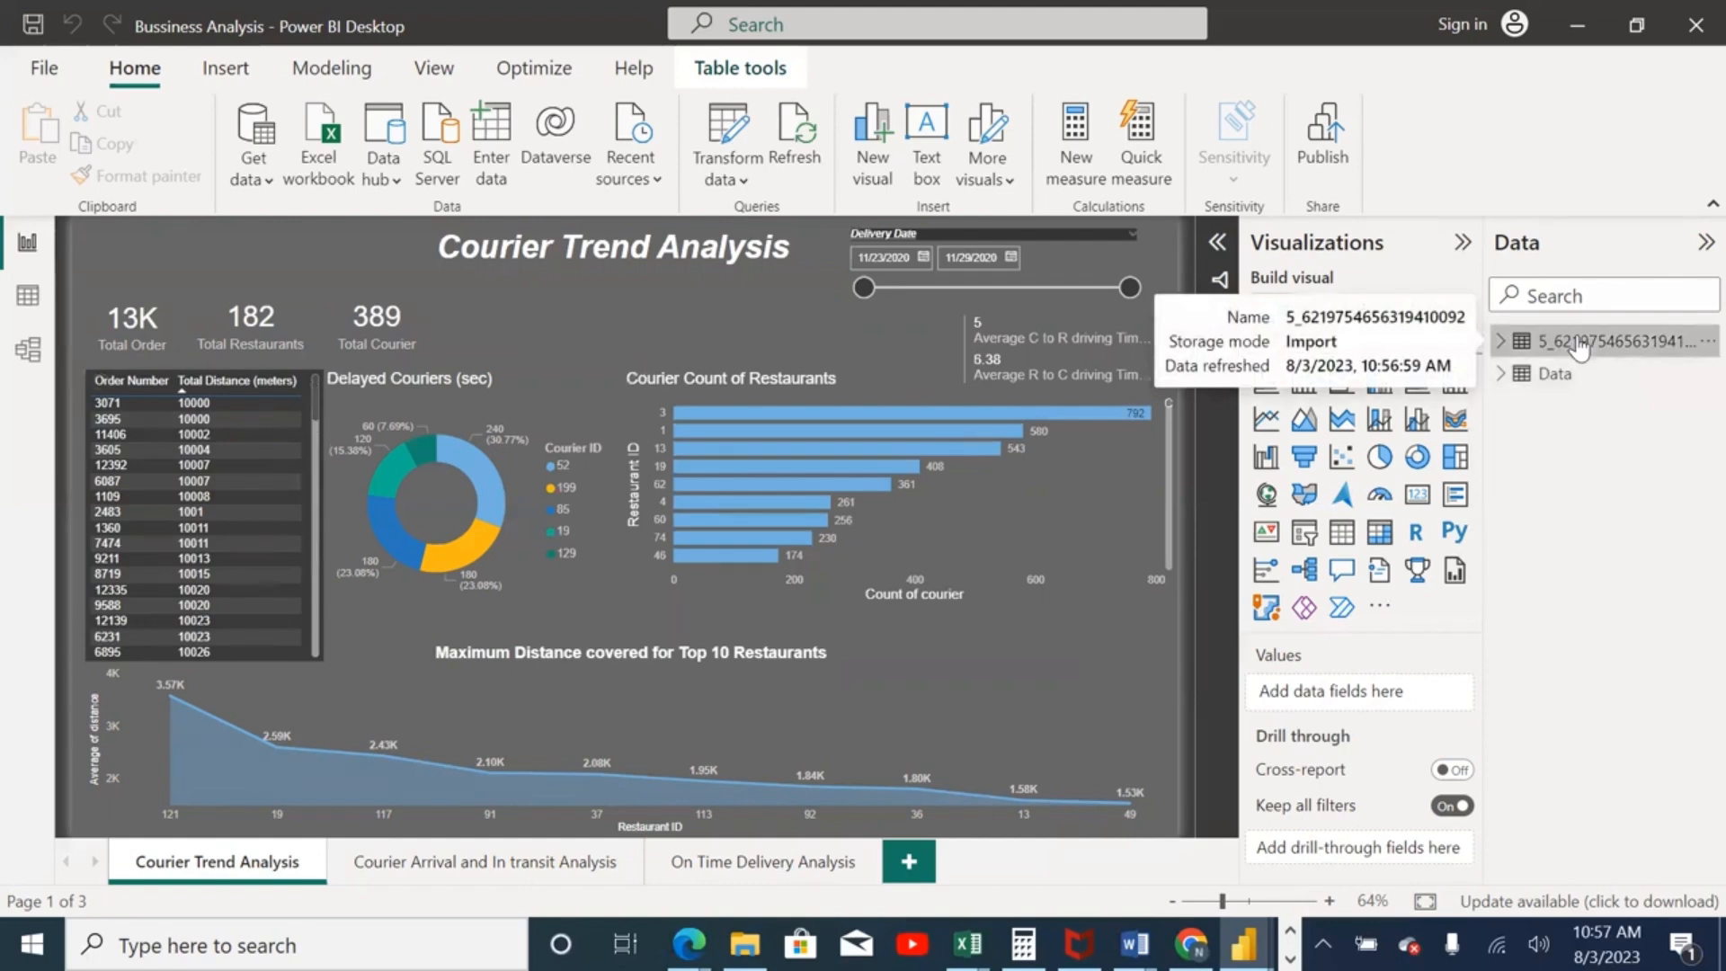
pyautogui.doubleClick(1580, 342)
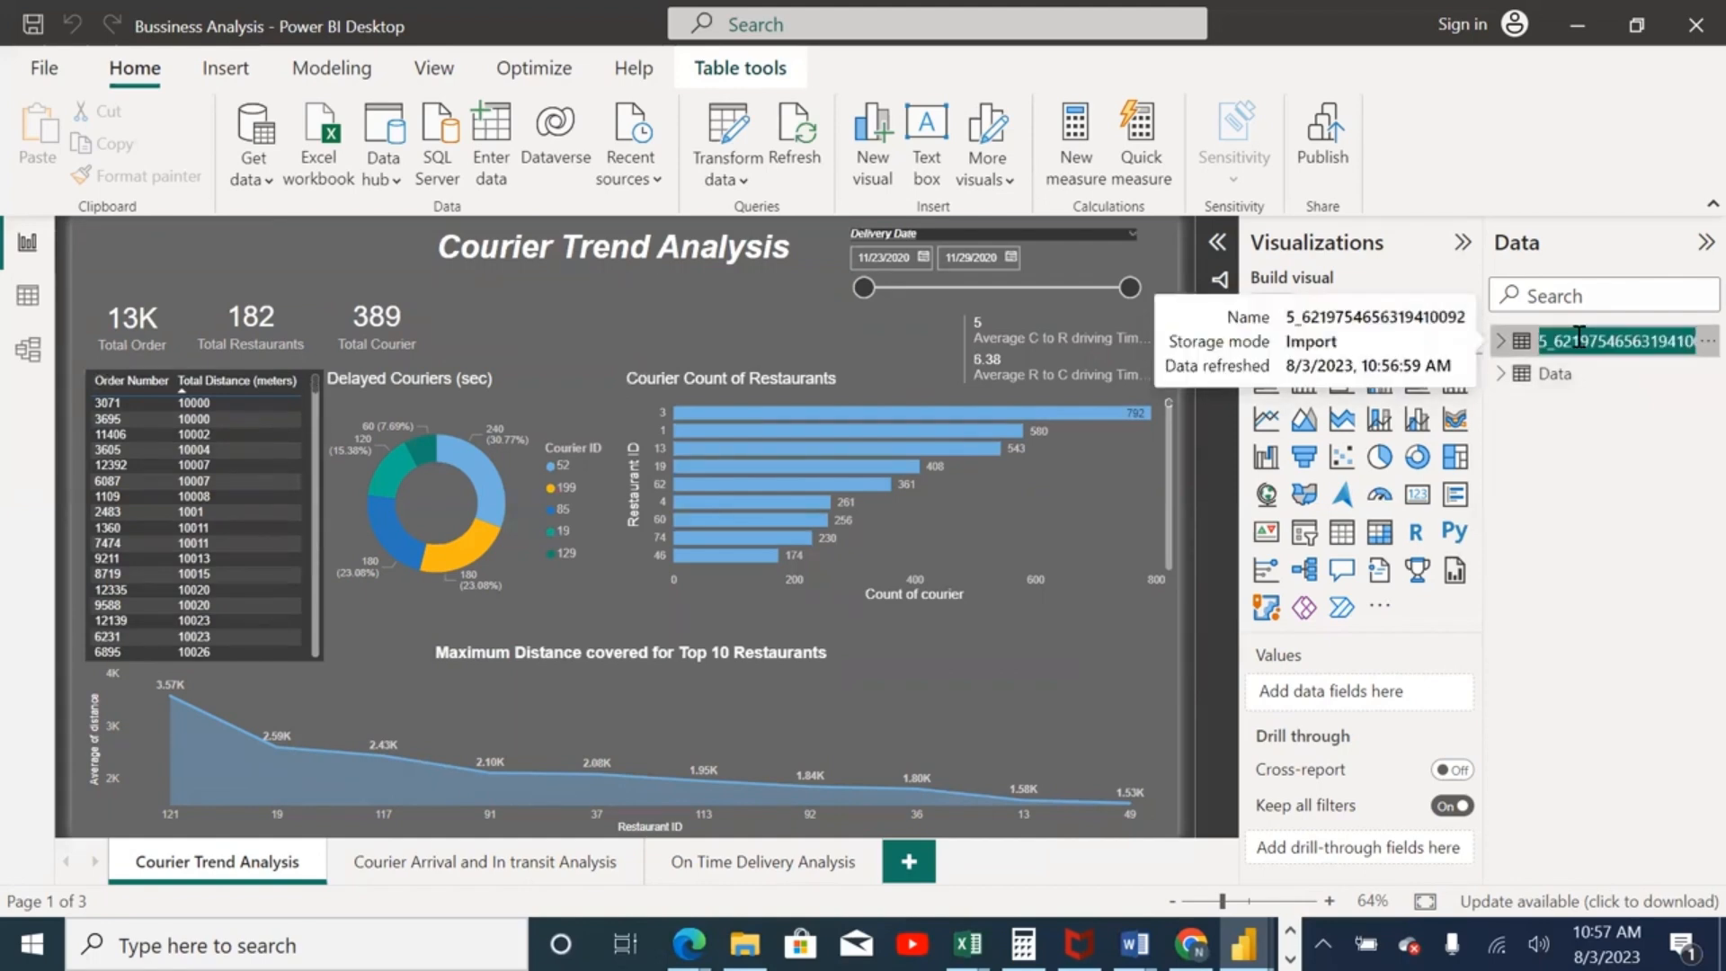
pyautogui.write('Date Test')
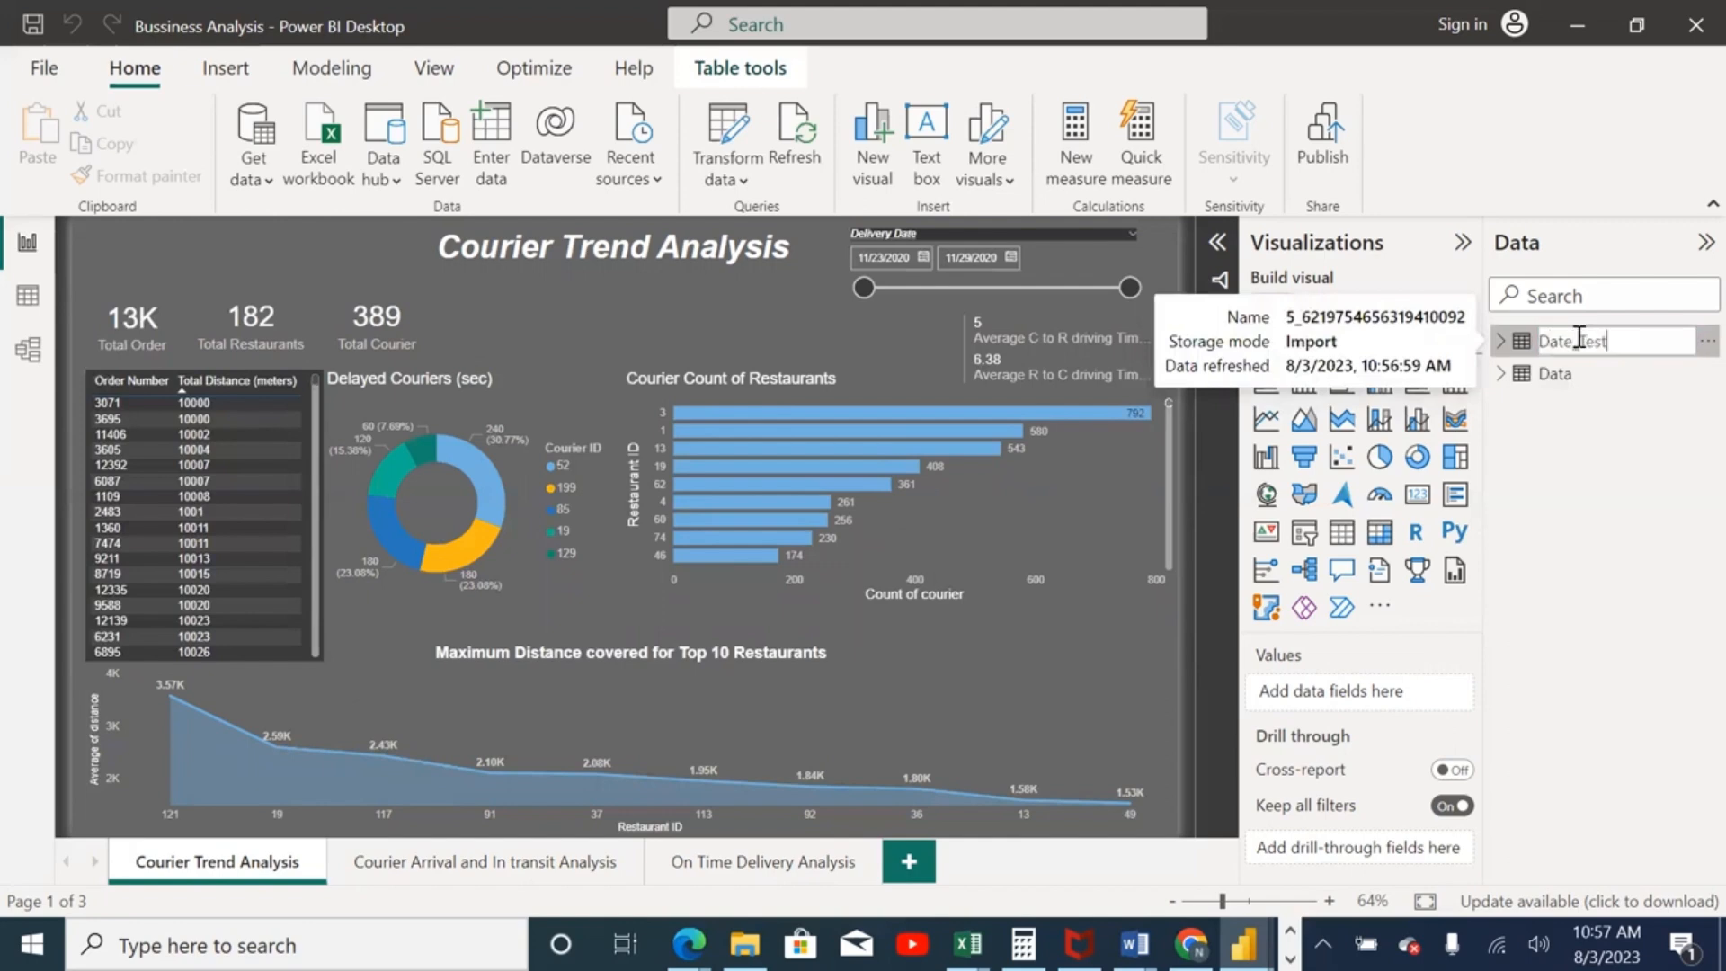
pyautogui.press('Return')
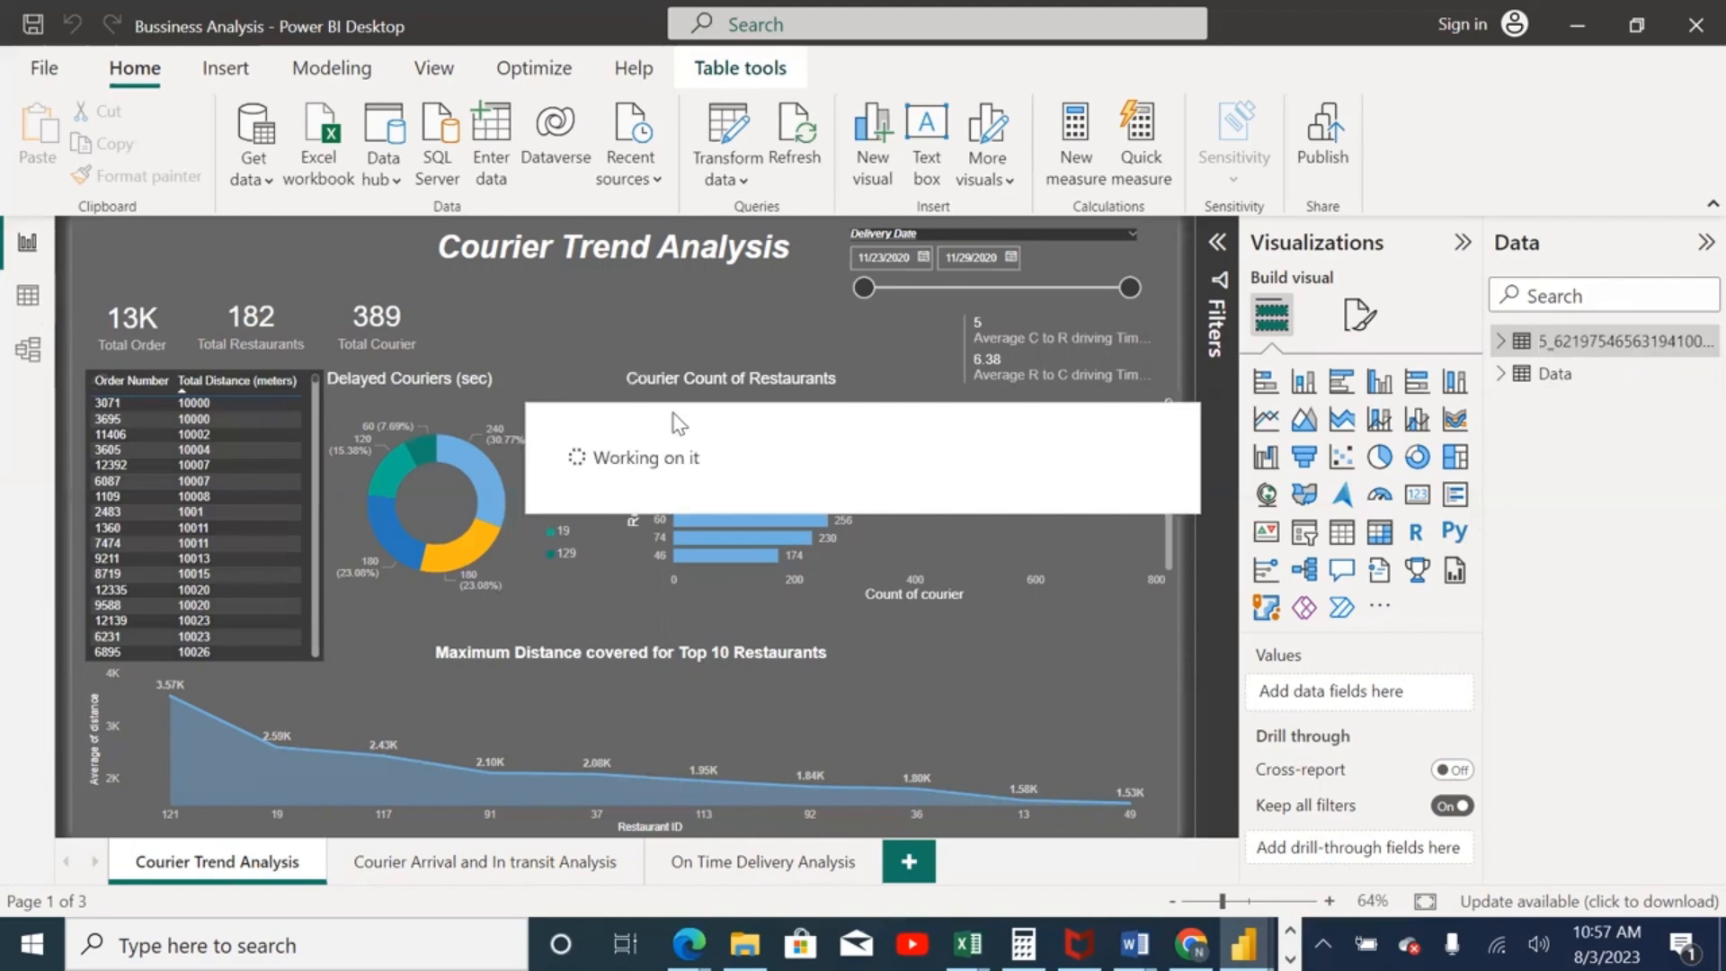
# Step: Display the Date_Test table in Table view and correct its name to Data_Test
pyautogui.click(28, 301)
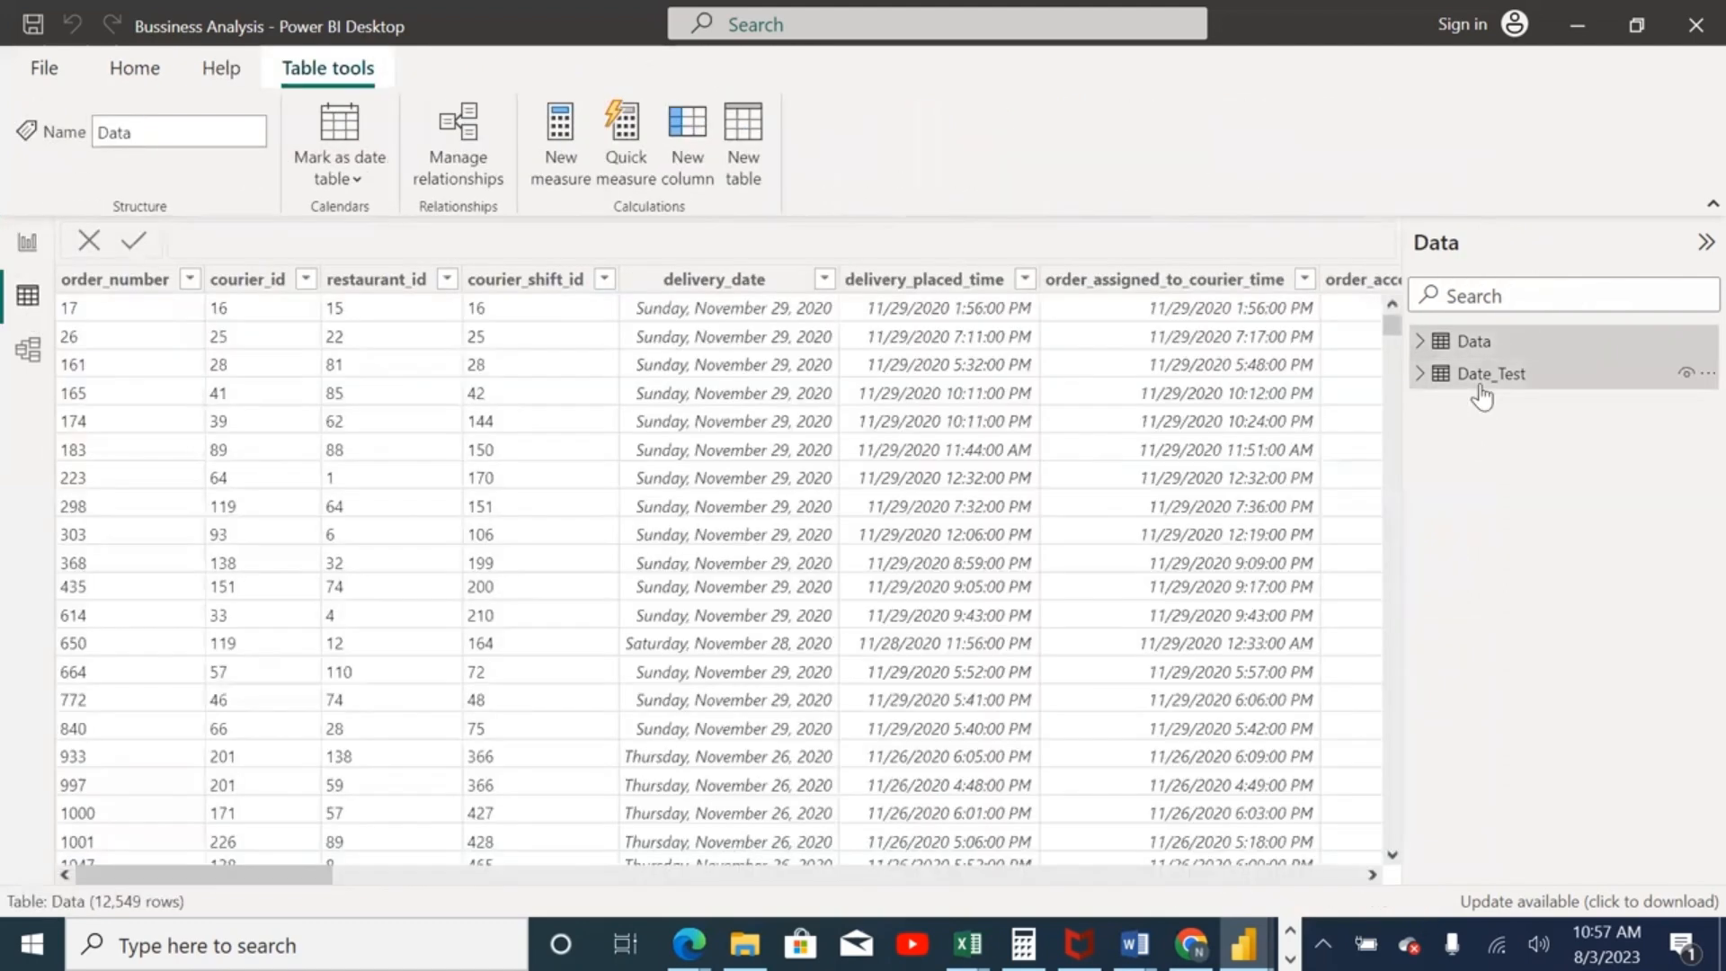
pyautogui.click(1484, 378)
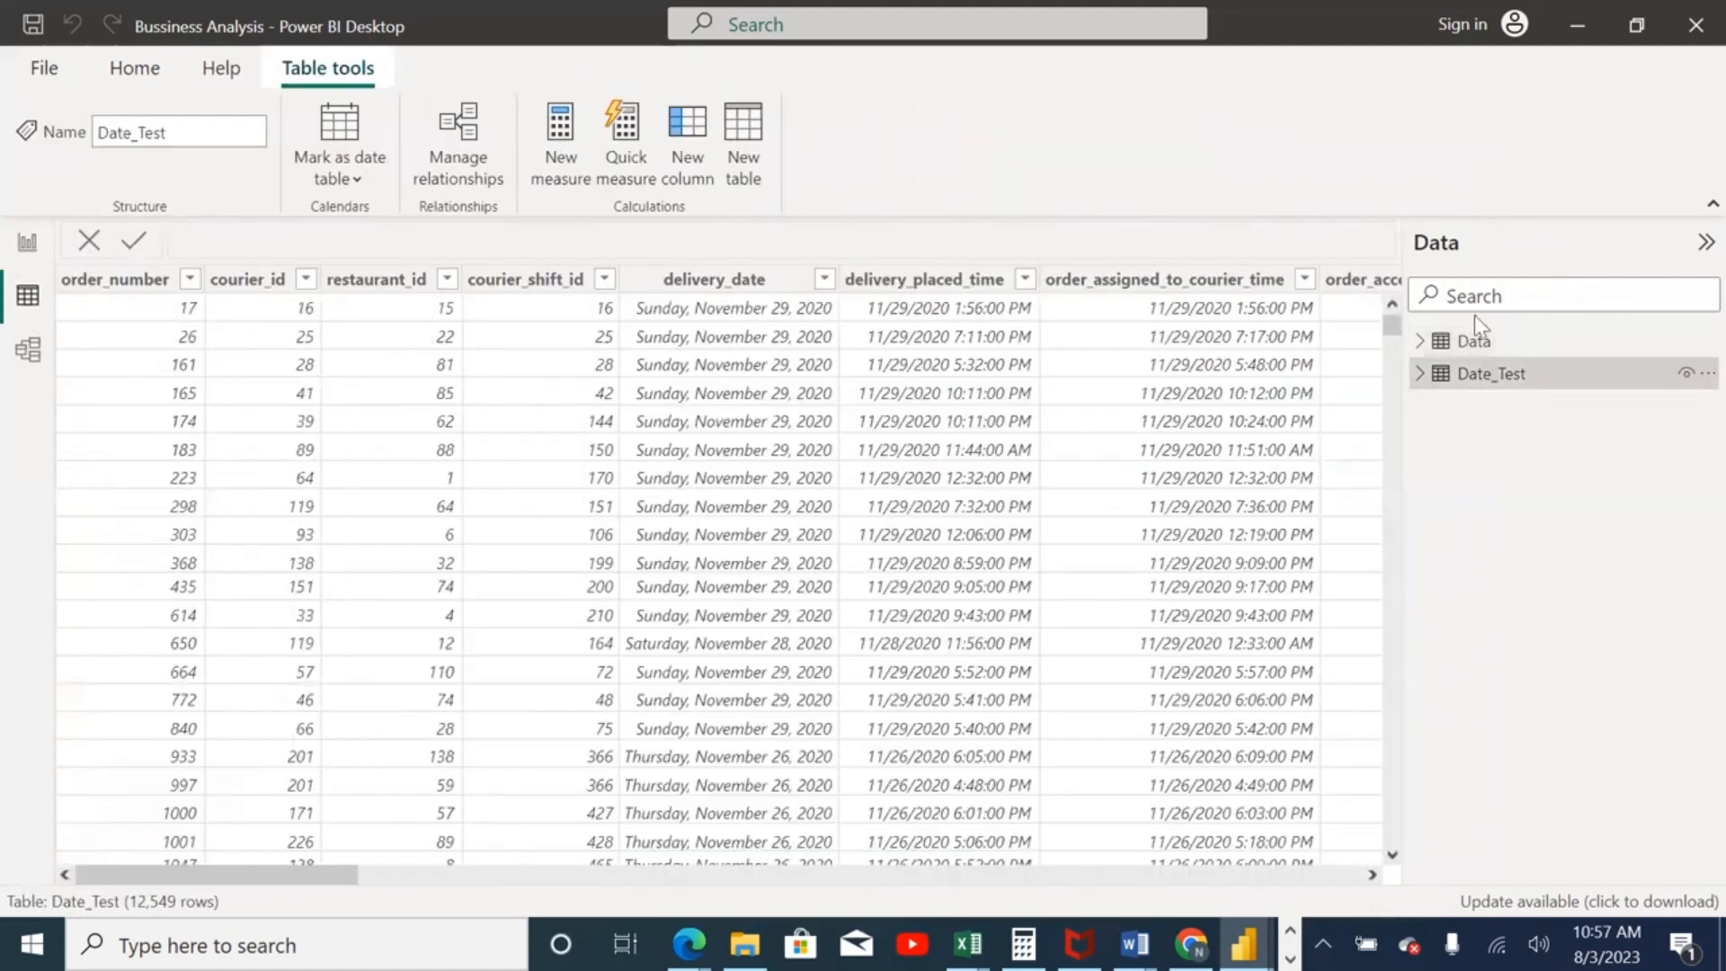
pyautogui.doubleClick(1488, 374)
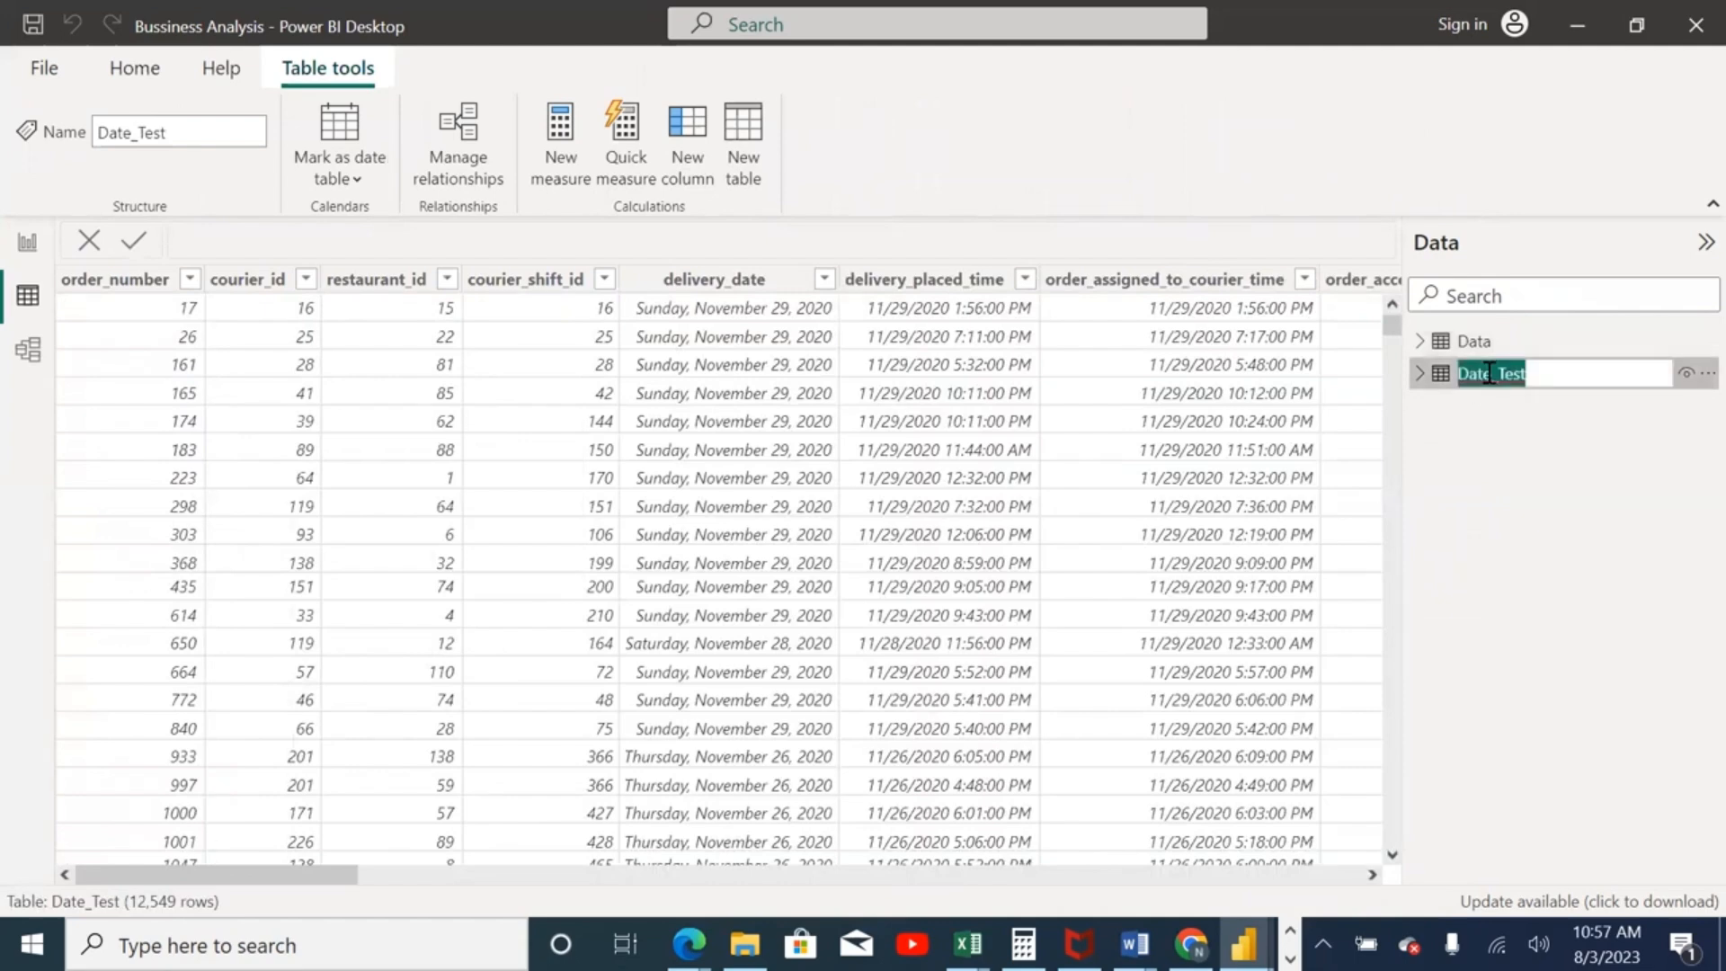
pyautogui.click(1490, 374)
pyautogui.press('BackSpace')
pyautogui.write('a')
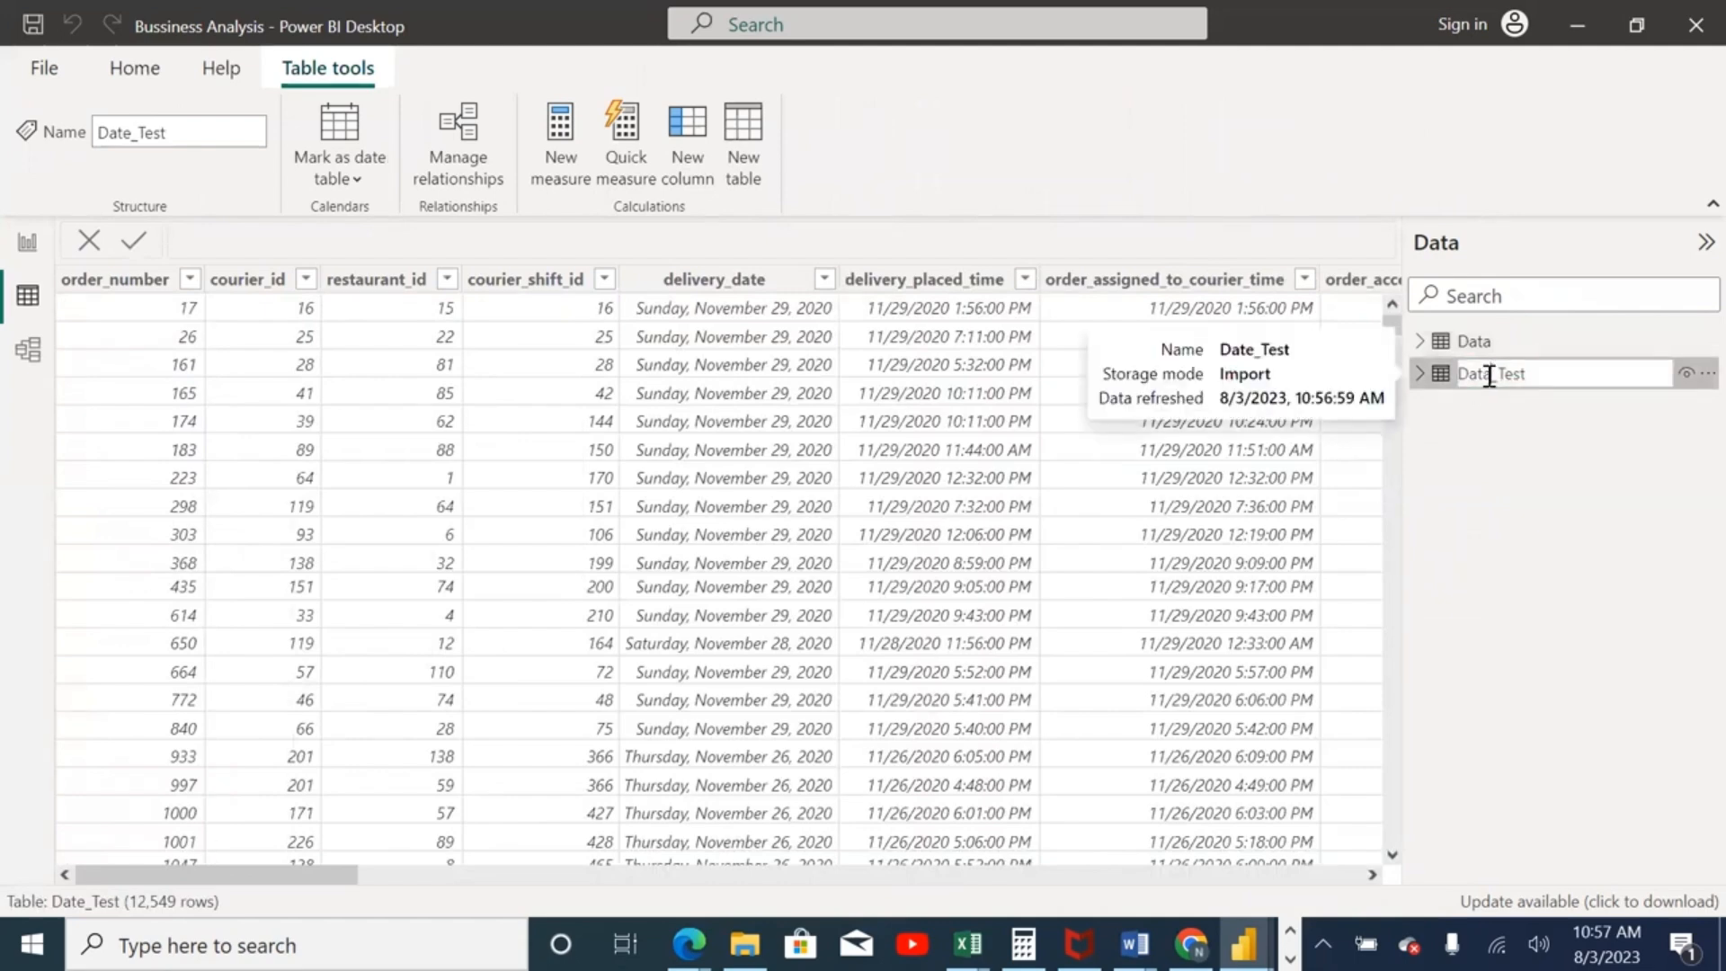
pyautogui.click(1543, 474)
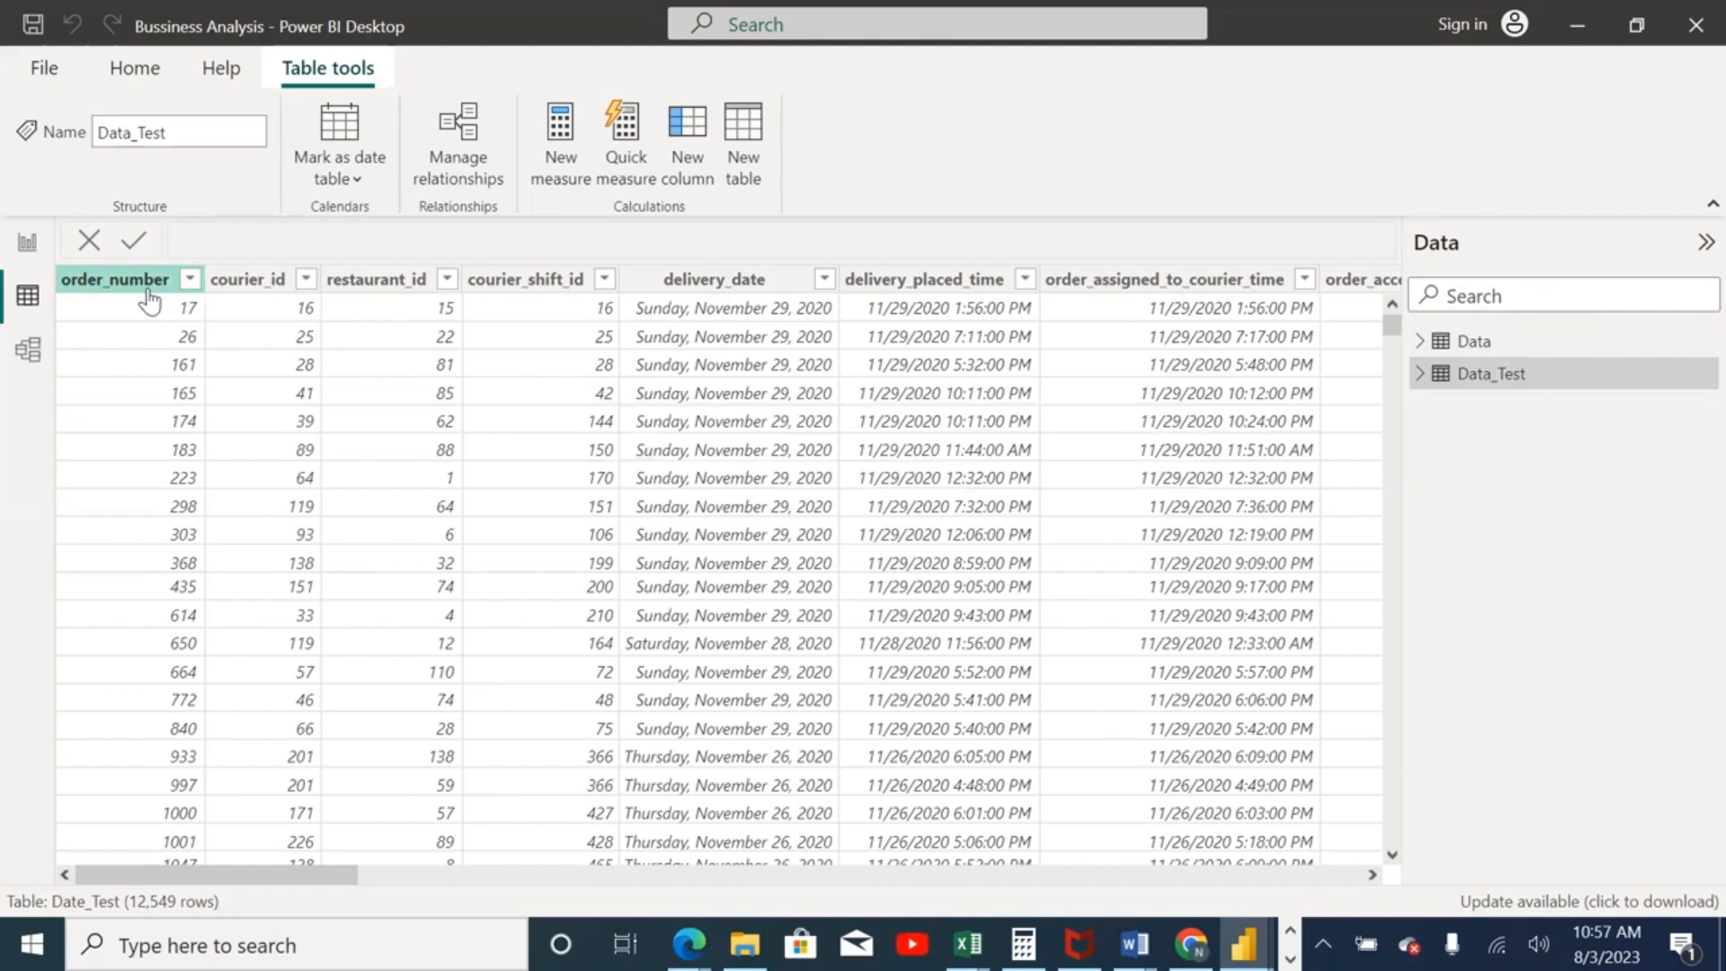
# Step: Check the data type and available number formats of the order_number column in Data_Test
pyautogui.click(150, 301)
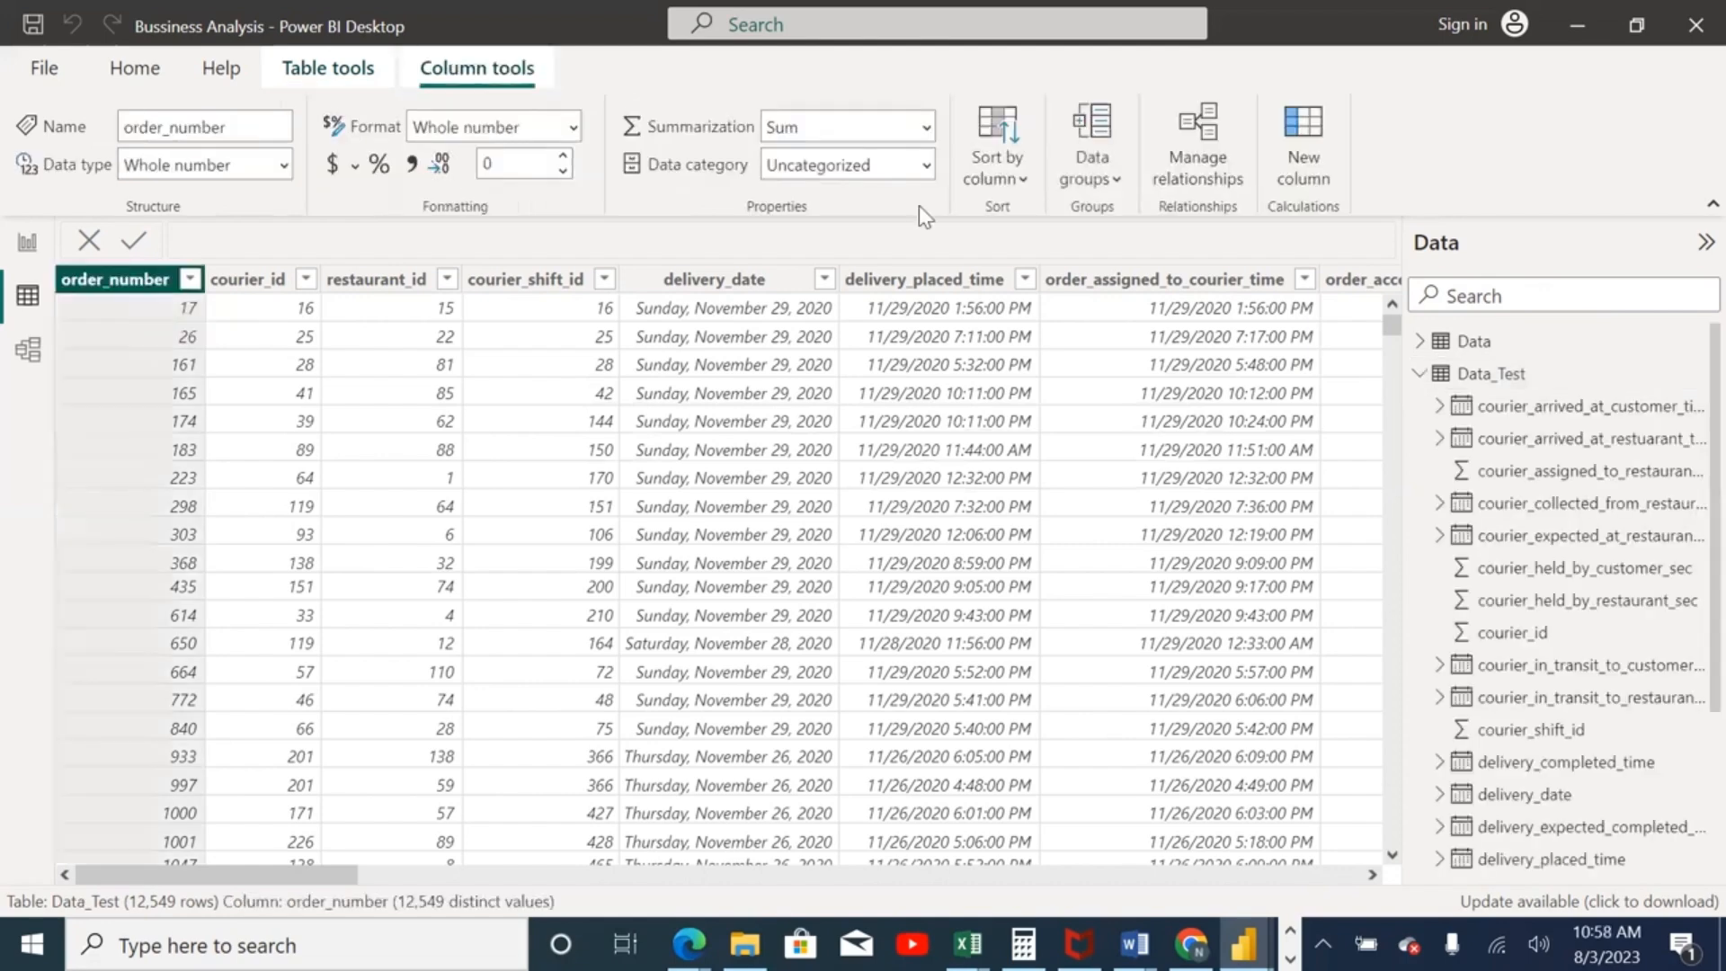
pyautogui.click(573, 128)
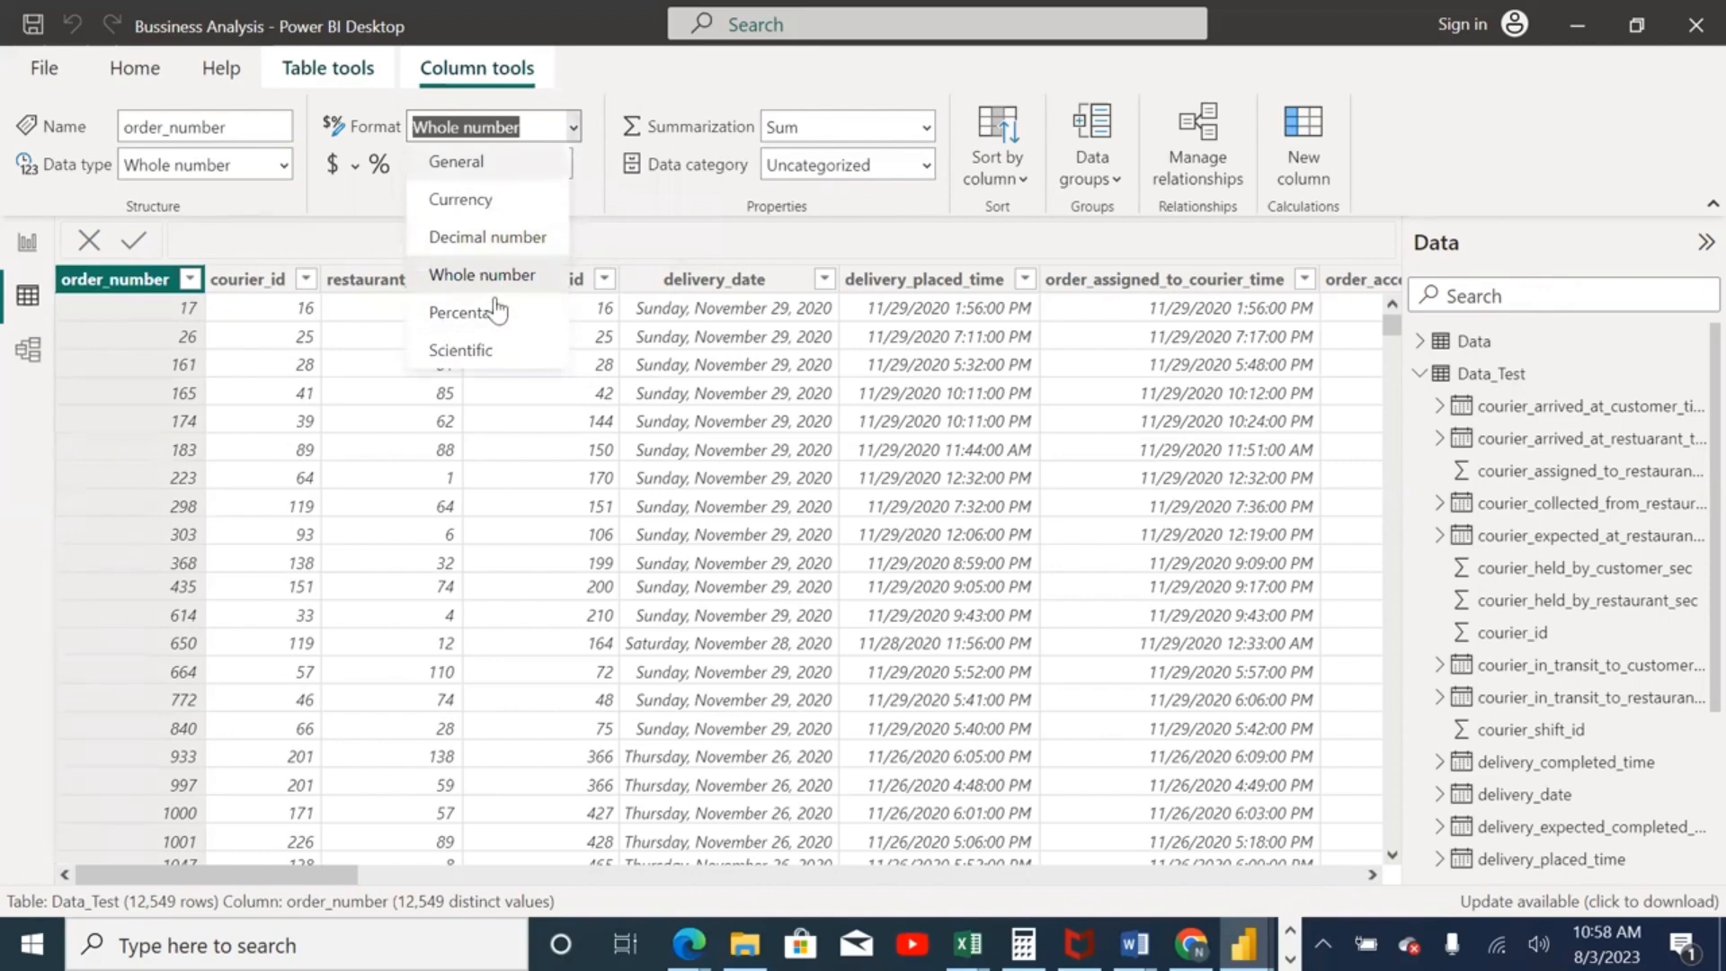
pyautogui.click(663, 219)
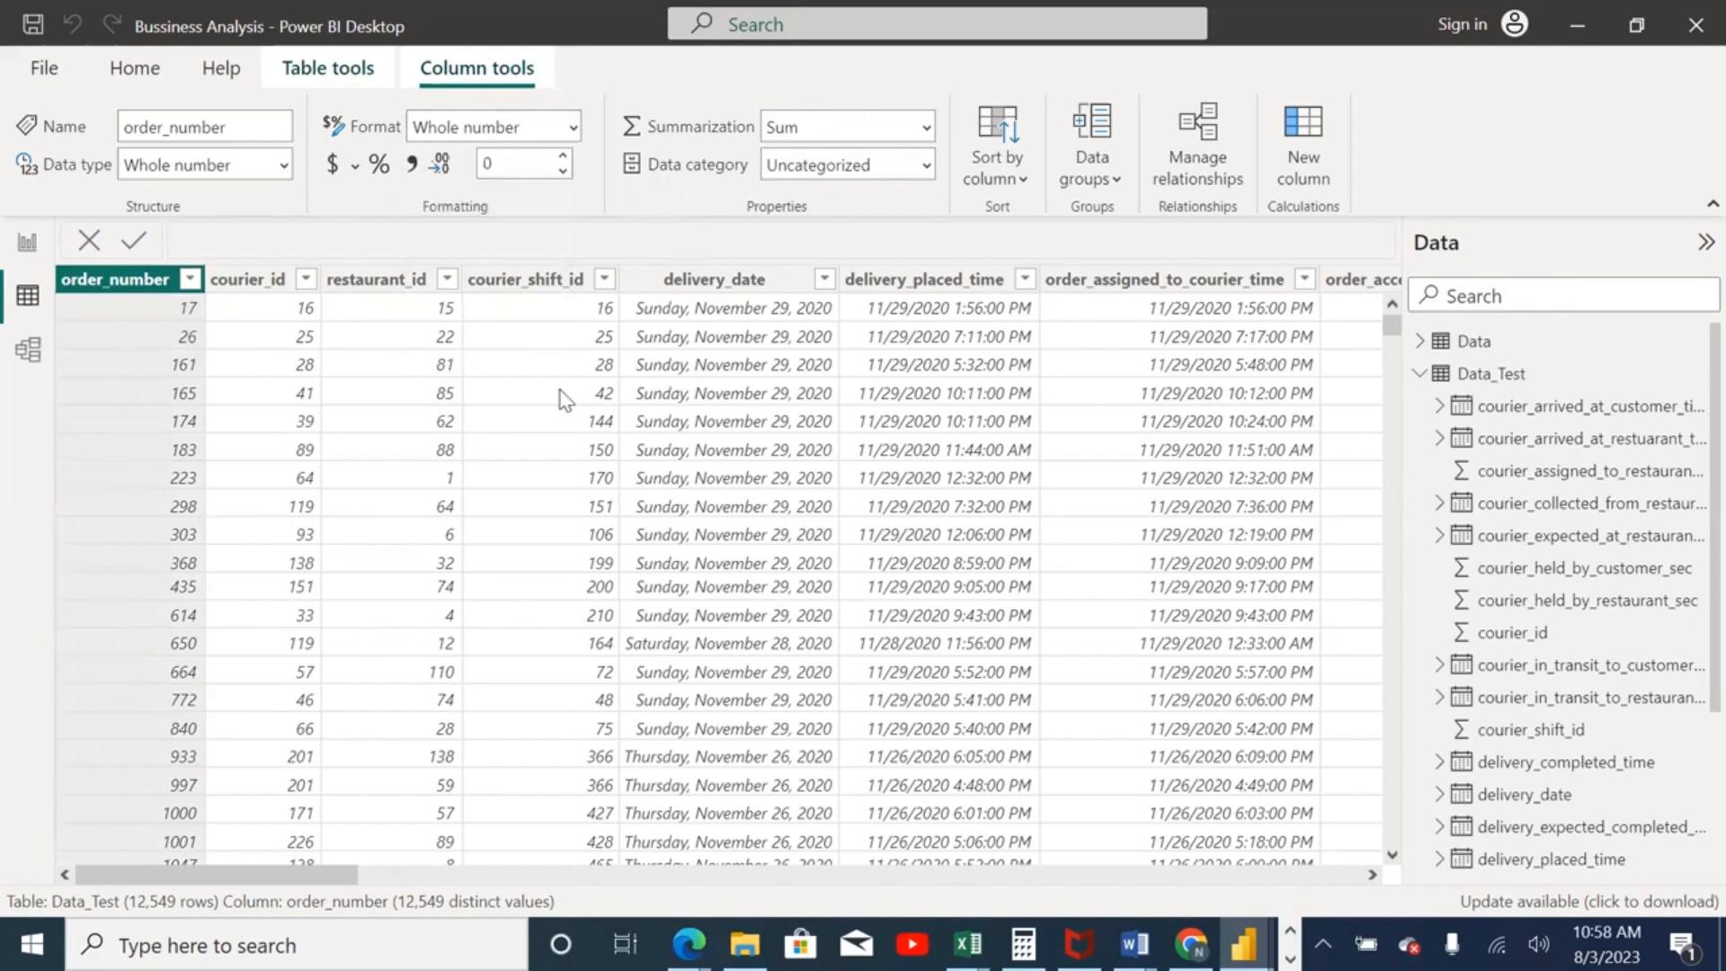
# Step: Set the delivery_date column's format to *3/14/2001 (Short Date) in the Data_Test table
pyautogui.click(749, 286)
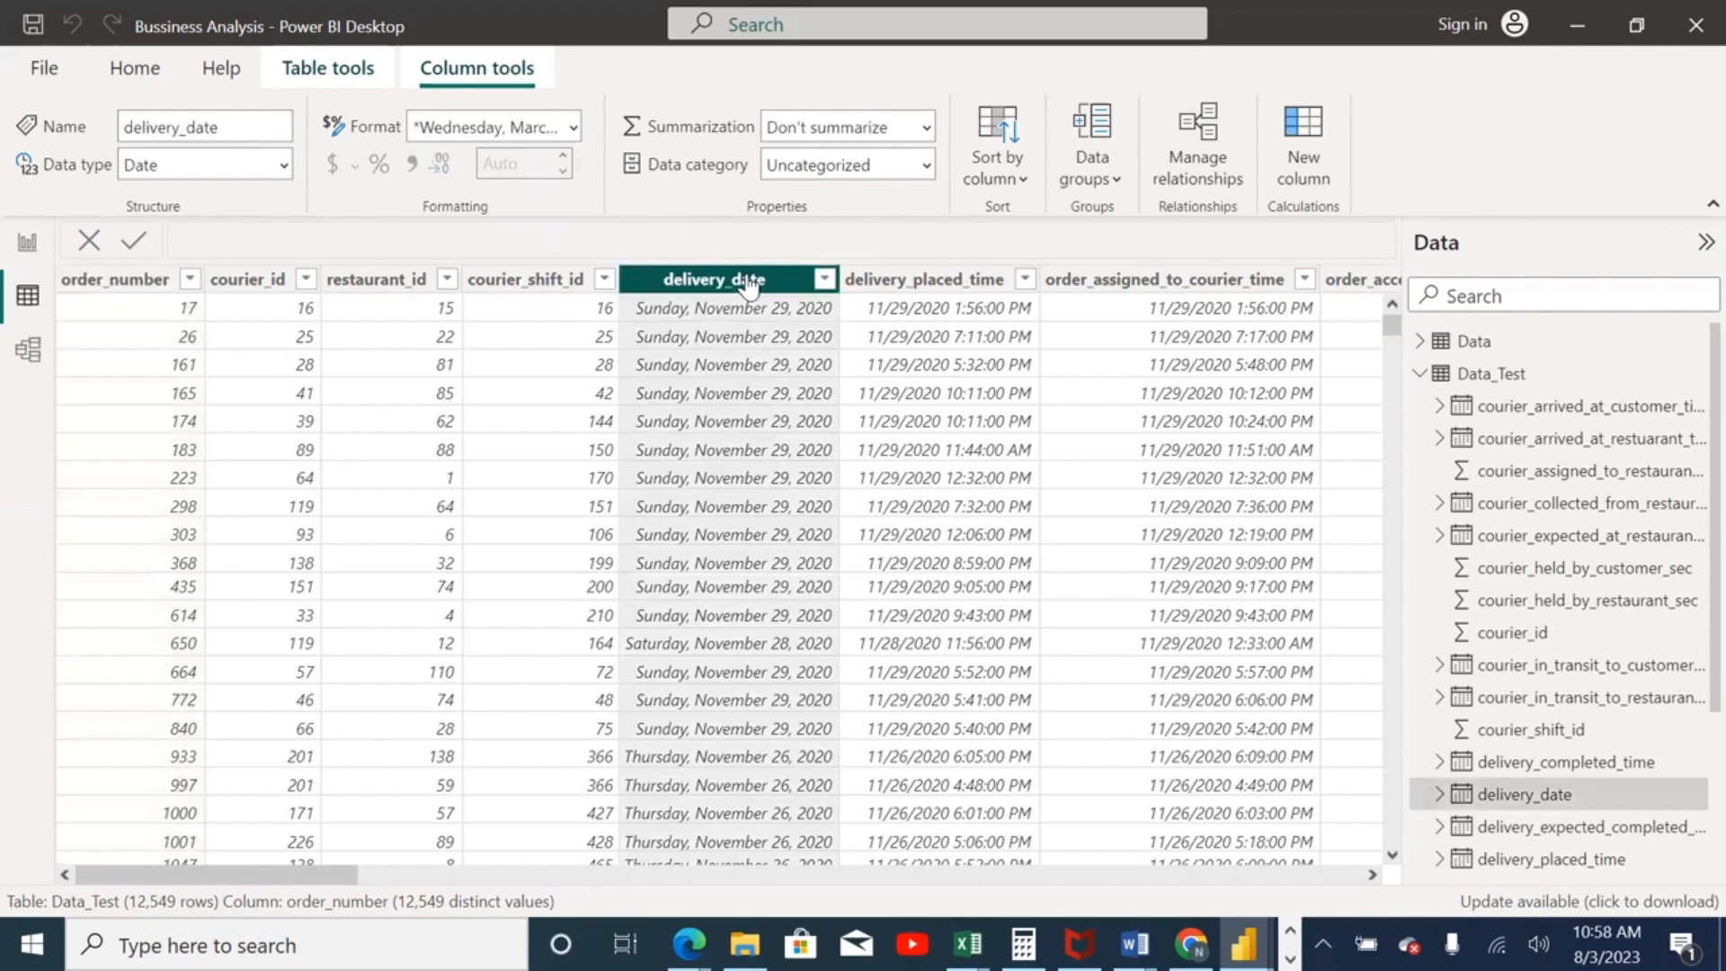
pyautogui.click(570, 128)
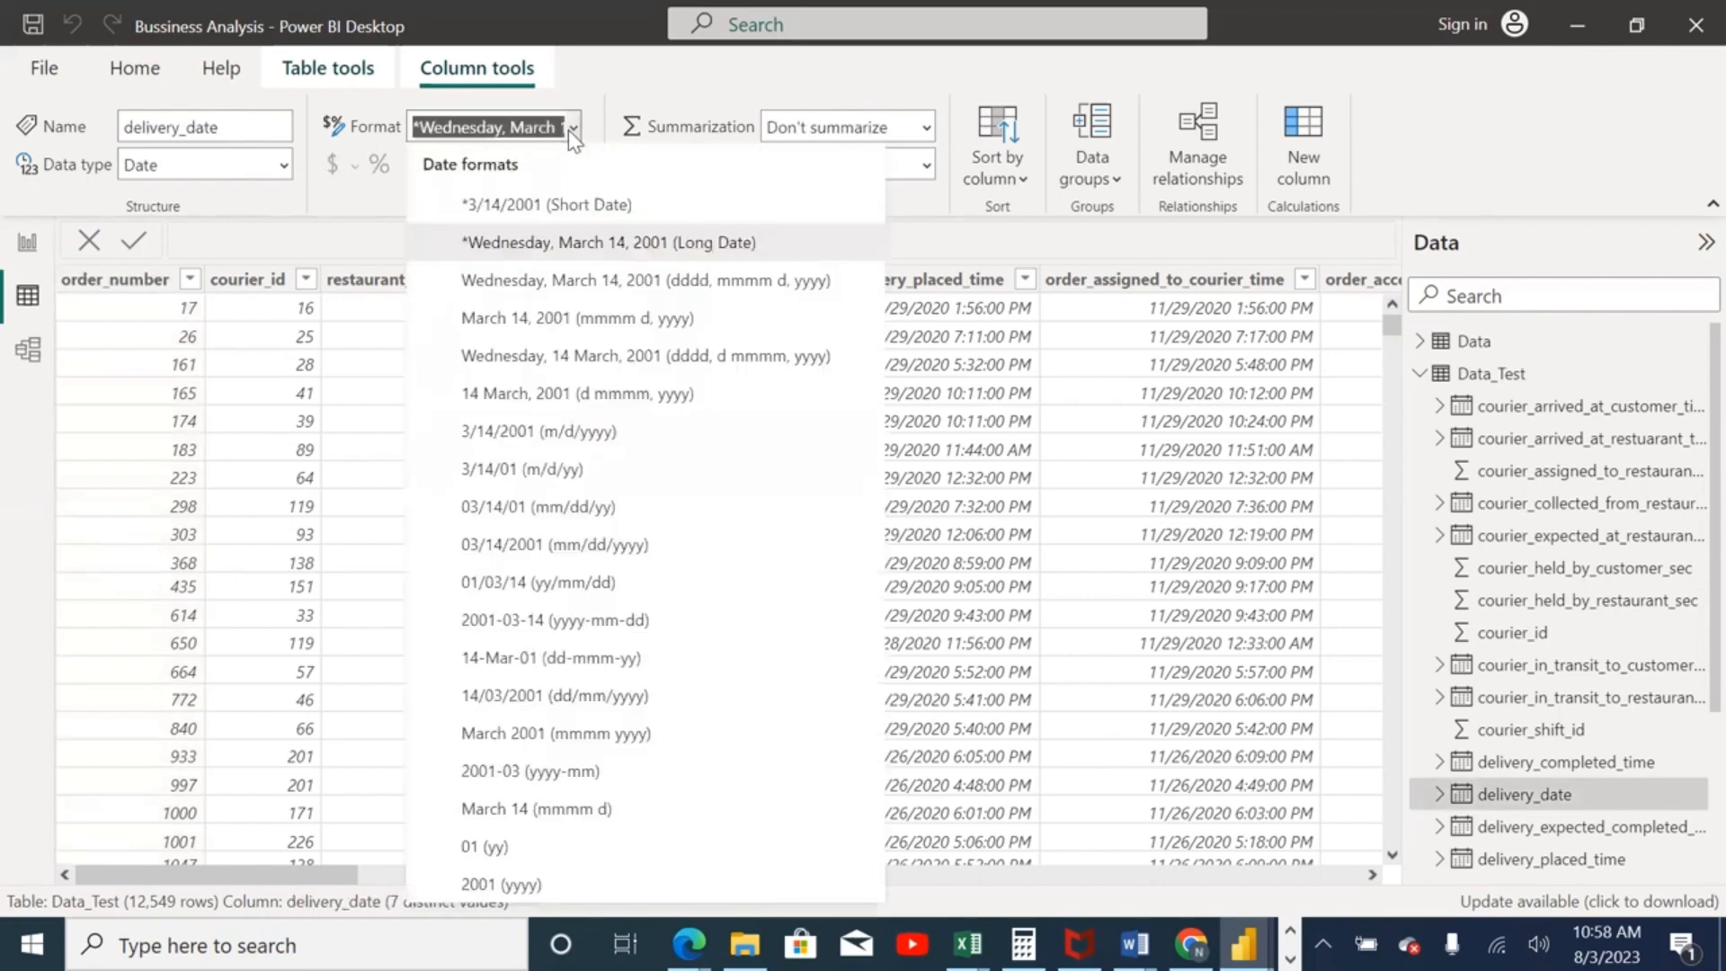
pyautogui.click(553, 207)
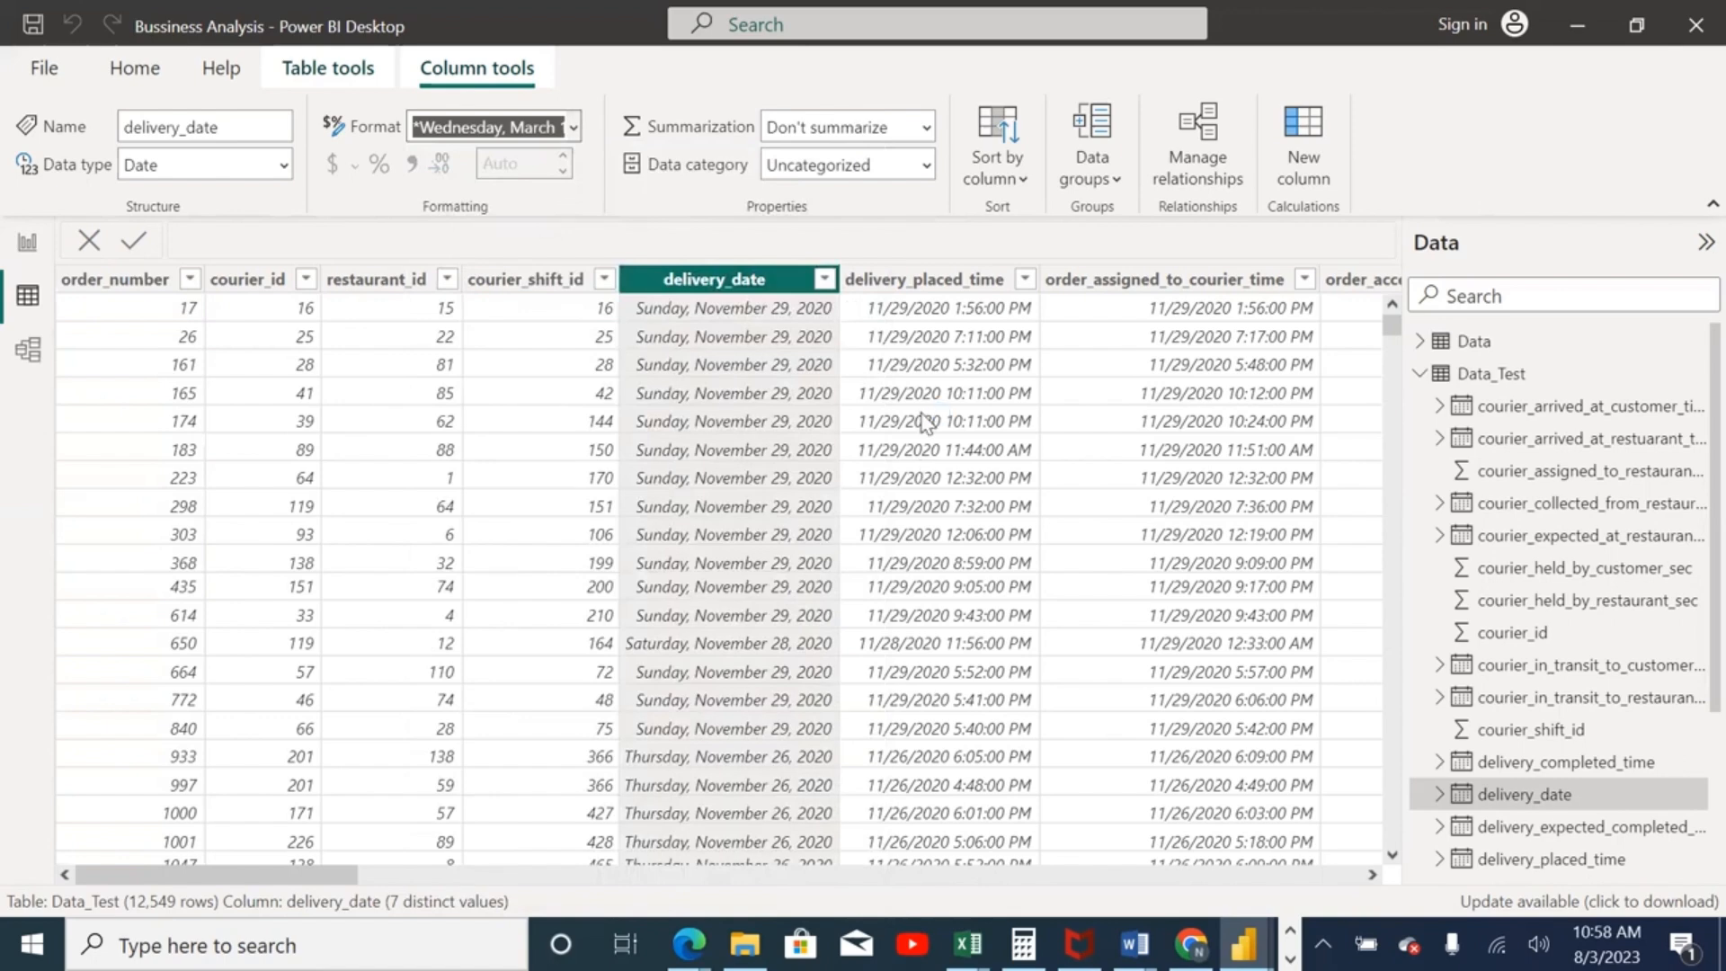
pyautogui.press('Down')
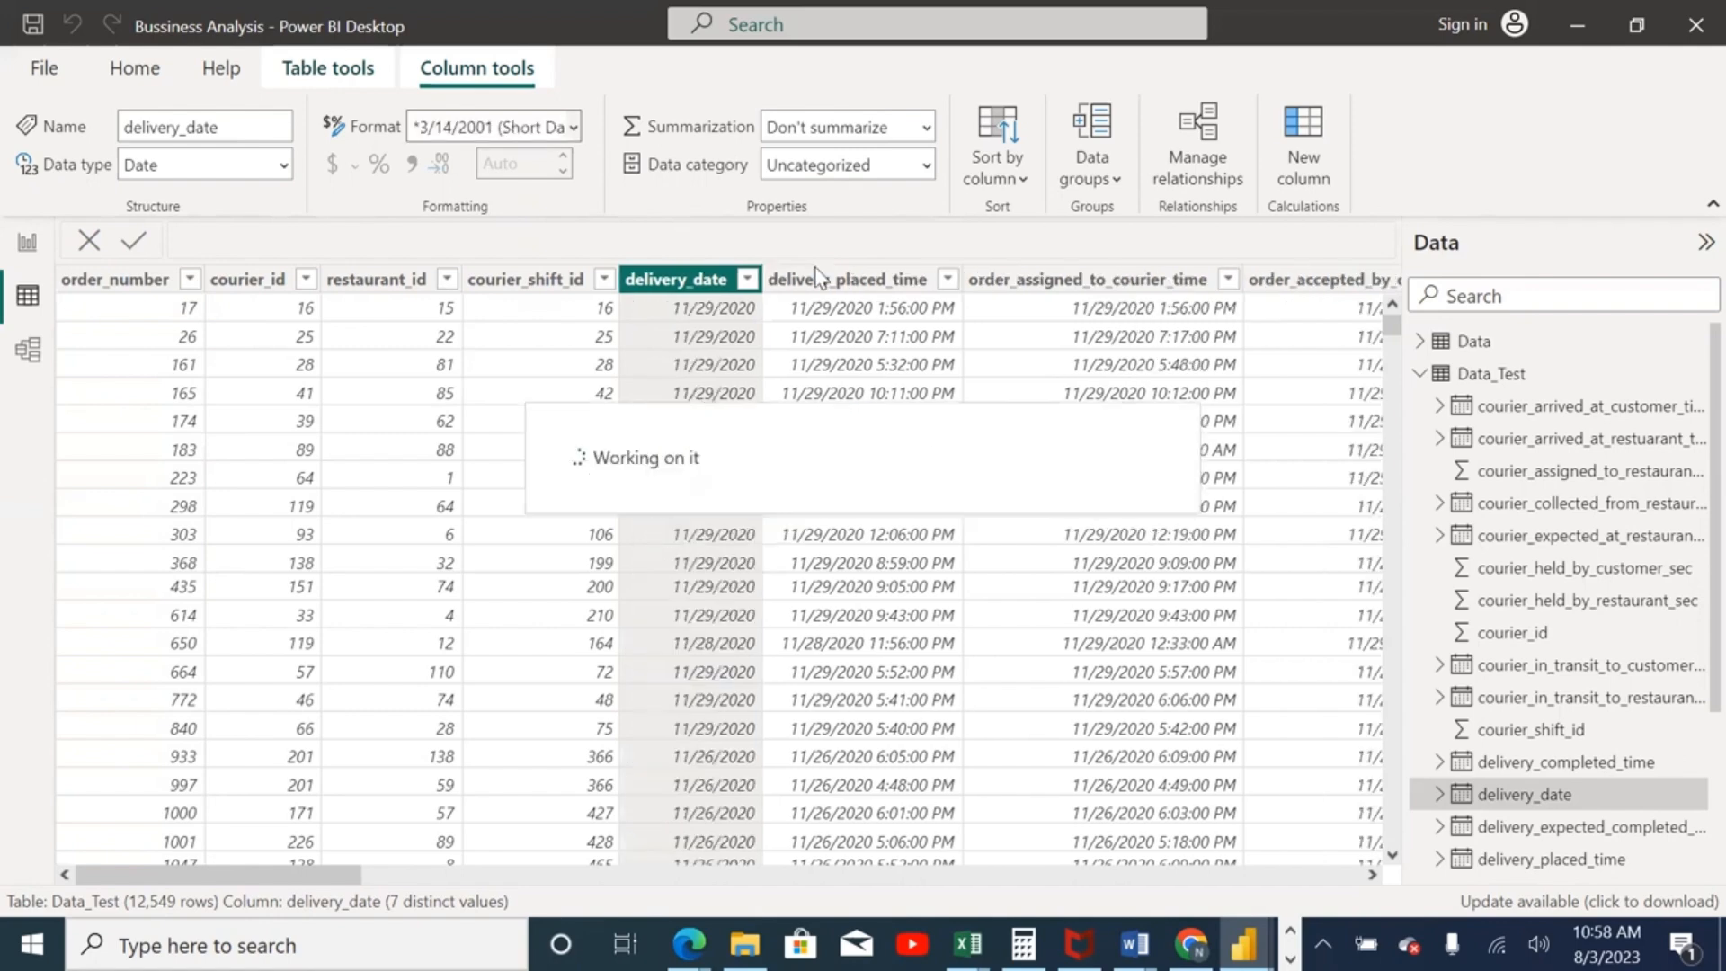
# Step: Check the date/time formats of the delivery_placed_time, order_assigned_to_courier_time and order_accepted_by_courier_time columns
pyautogui.click(829, 286)
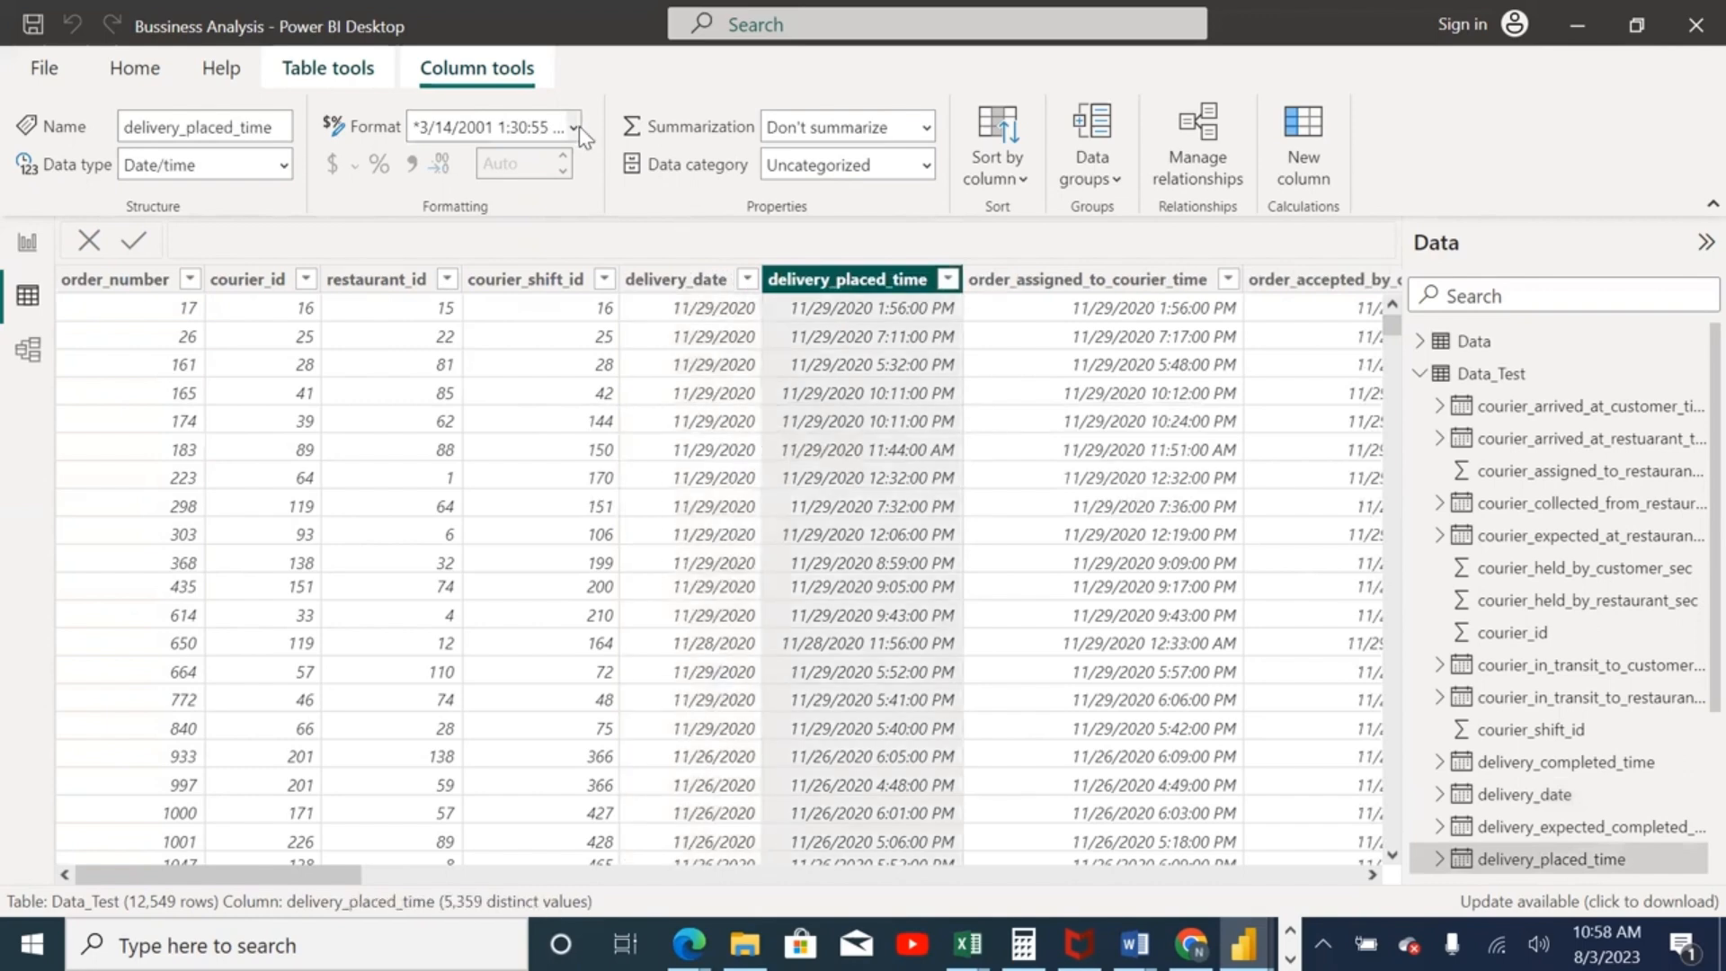
pyautogui.click(579, 126)
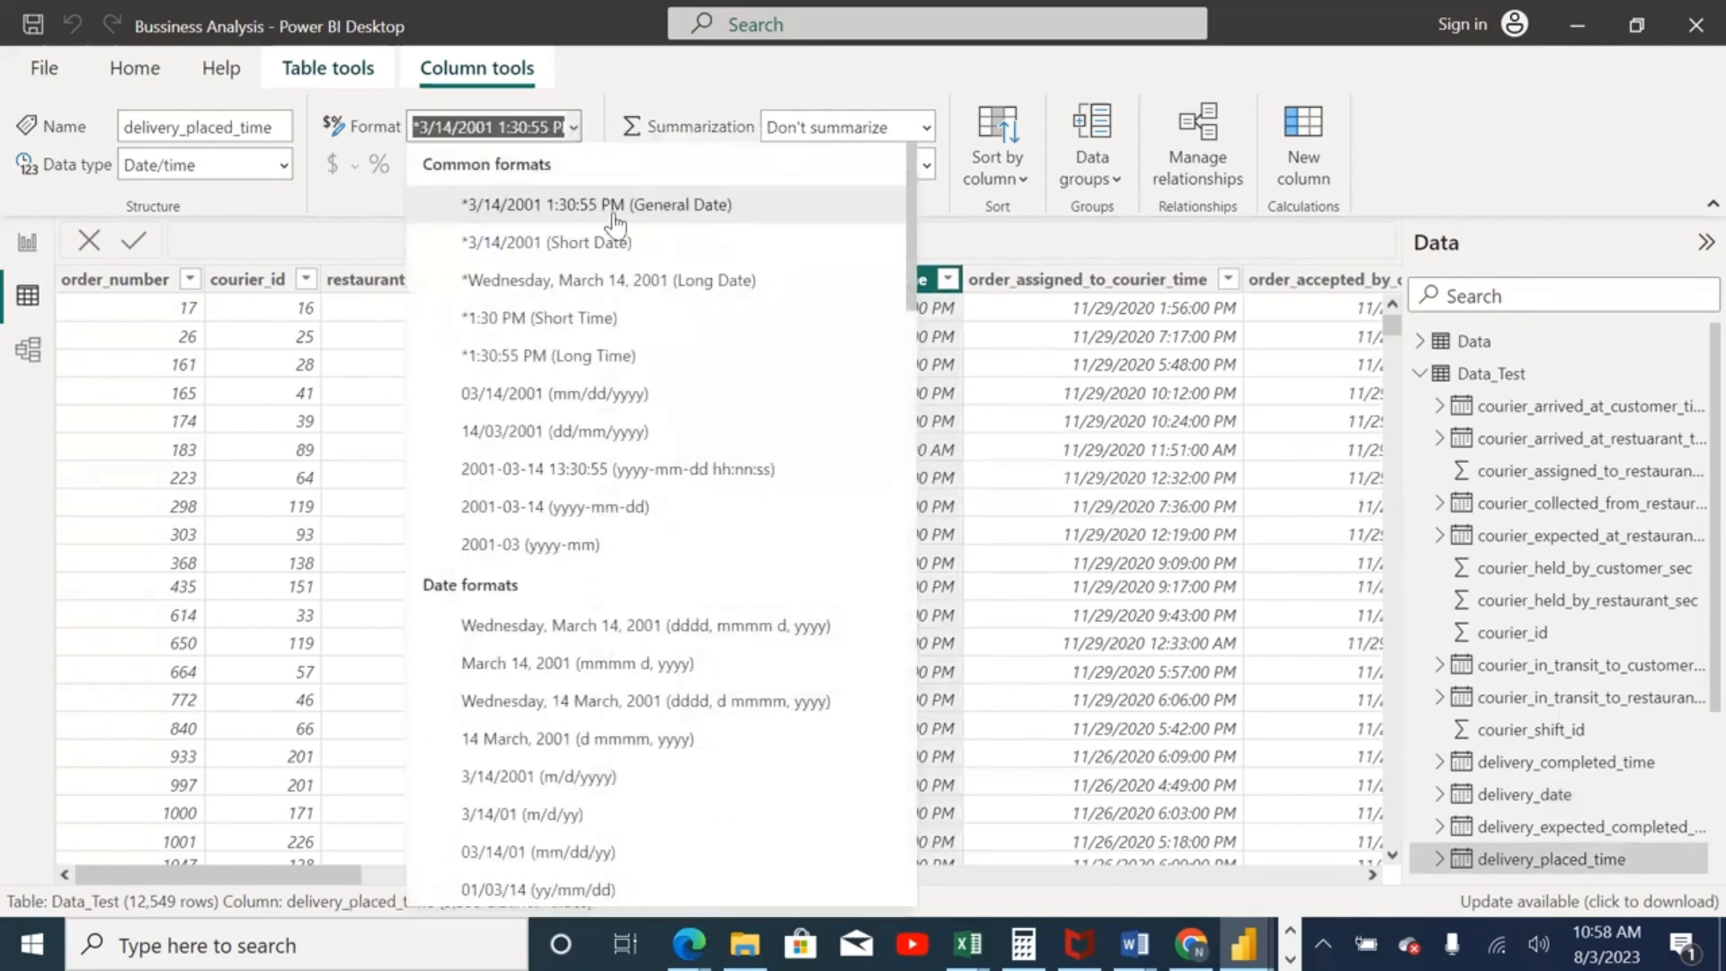
pyautogui.click(1088, 289)
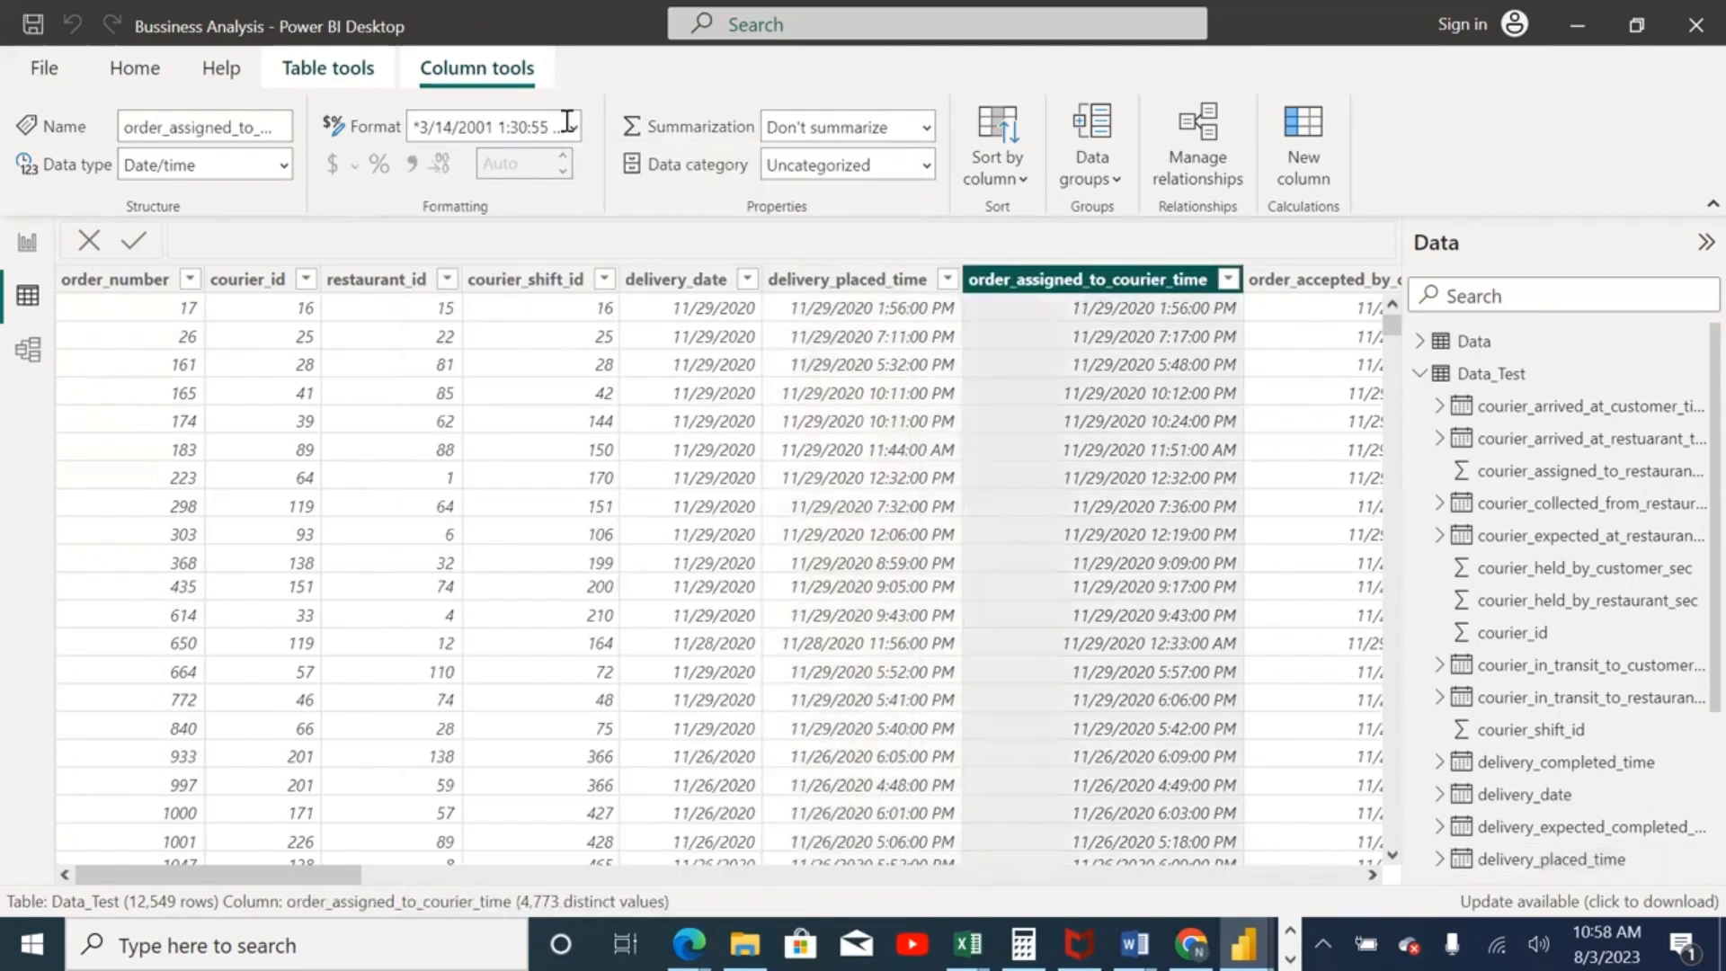
pyautogui.click(574, 126)
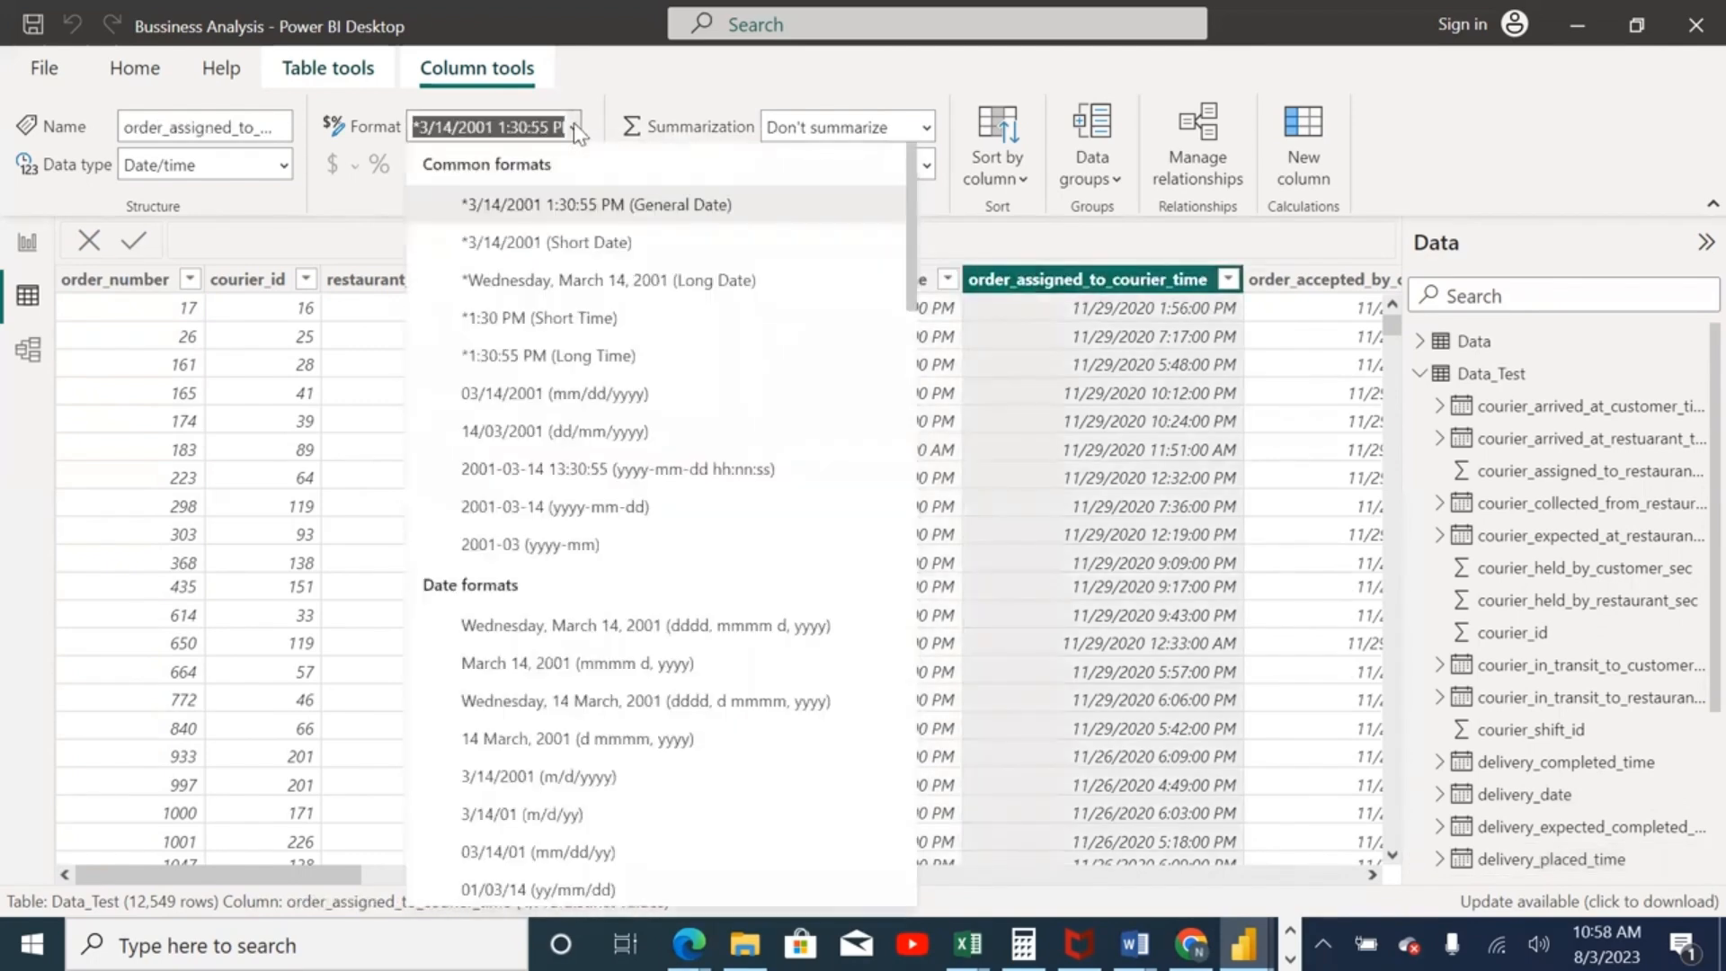
pyautogui.click(1290, 300)
# Step: Check the data type and format of the courier_held_by_customer_sec and distance_courier_assigned_to_restaurant_meters columns
pyautogui.moveTo(320, 883); pyautogui.dragTo(765, 831)
pyautogui.moveTo(577, 880); pyautogui.dragTo(824, 845)
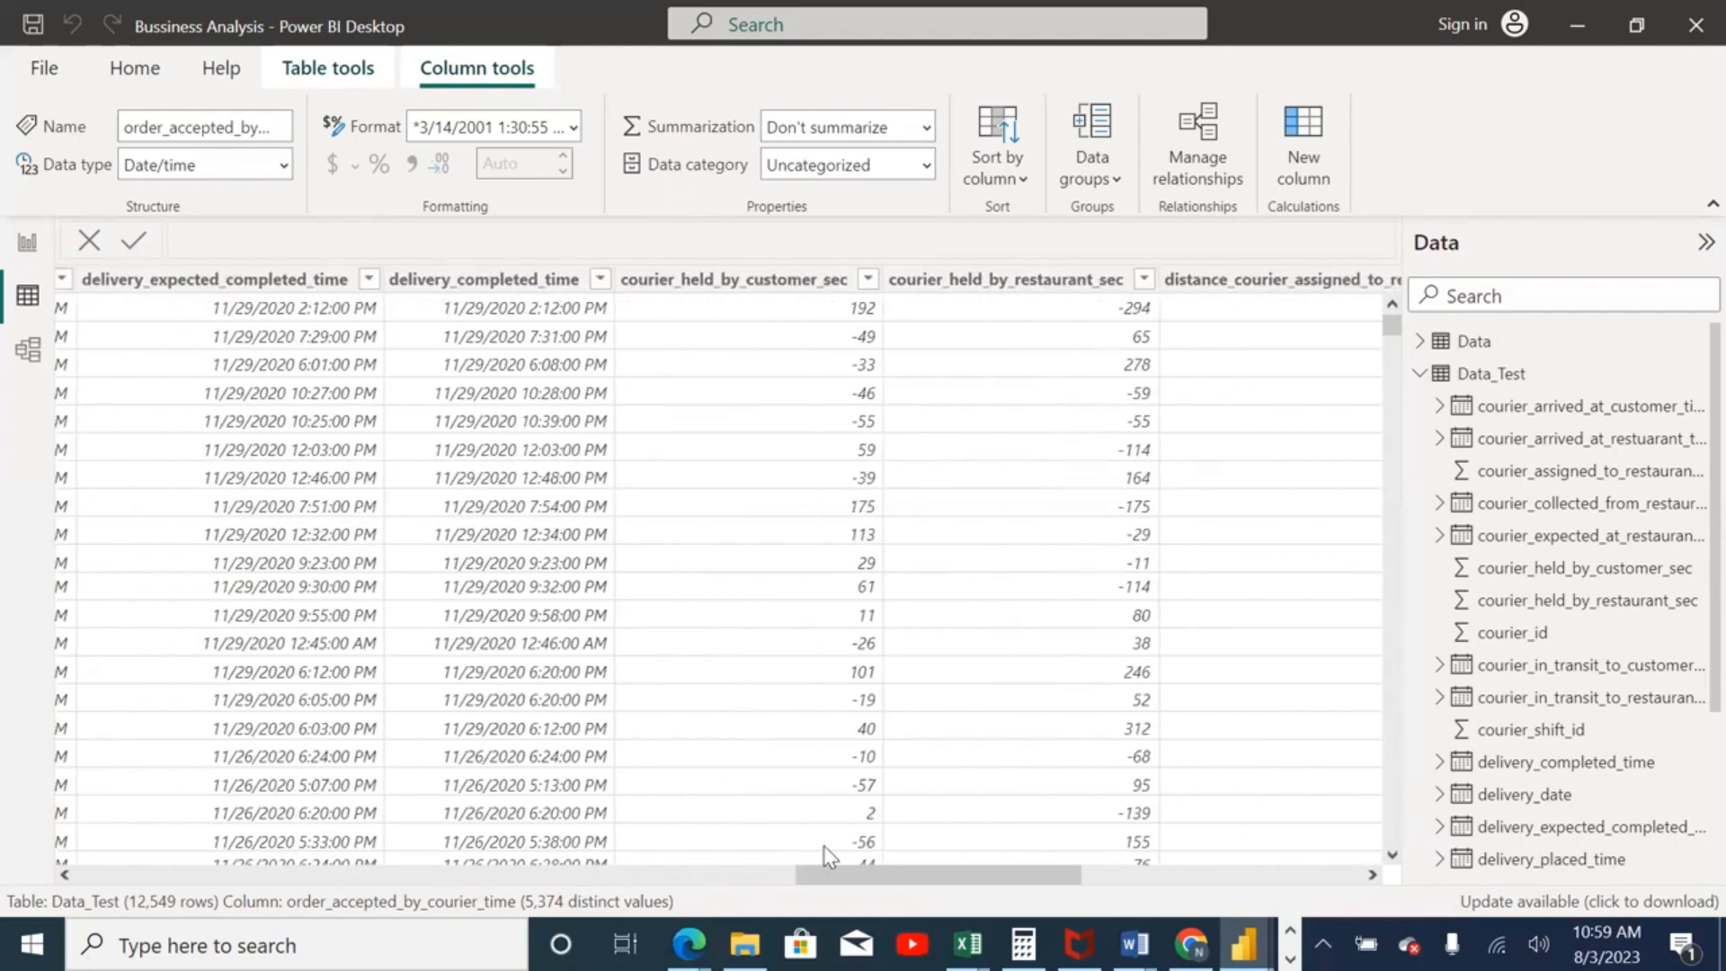
pyautogui.click(716, 281)
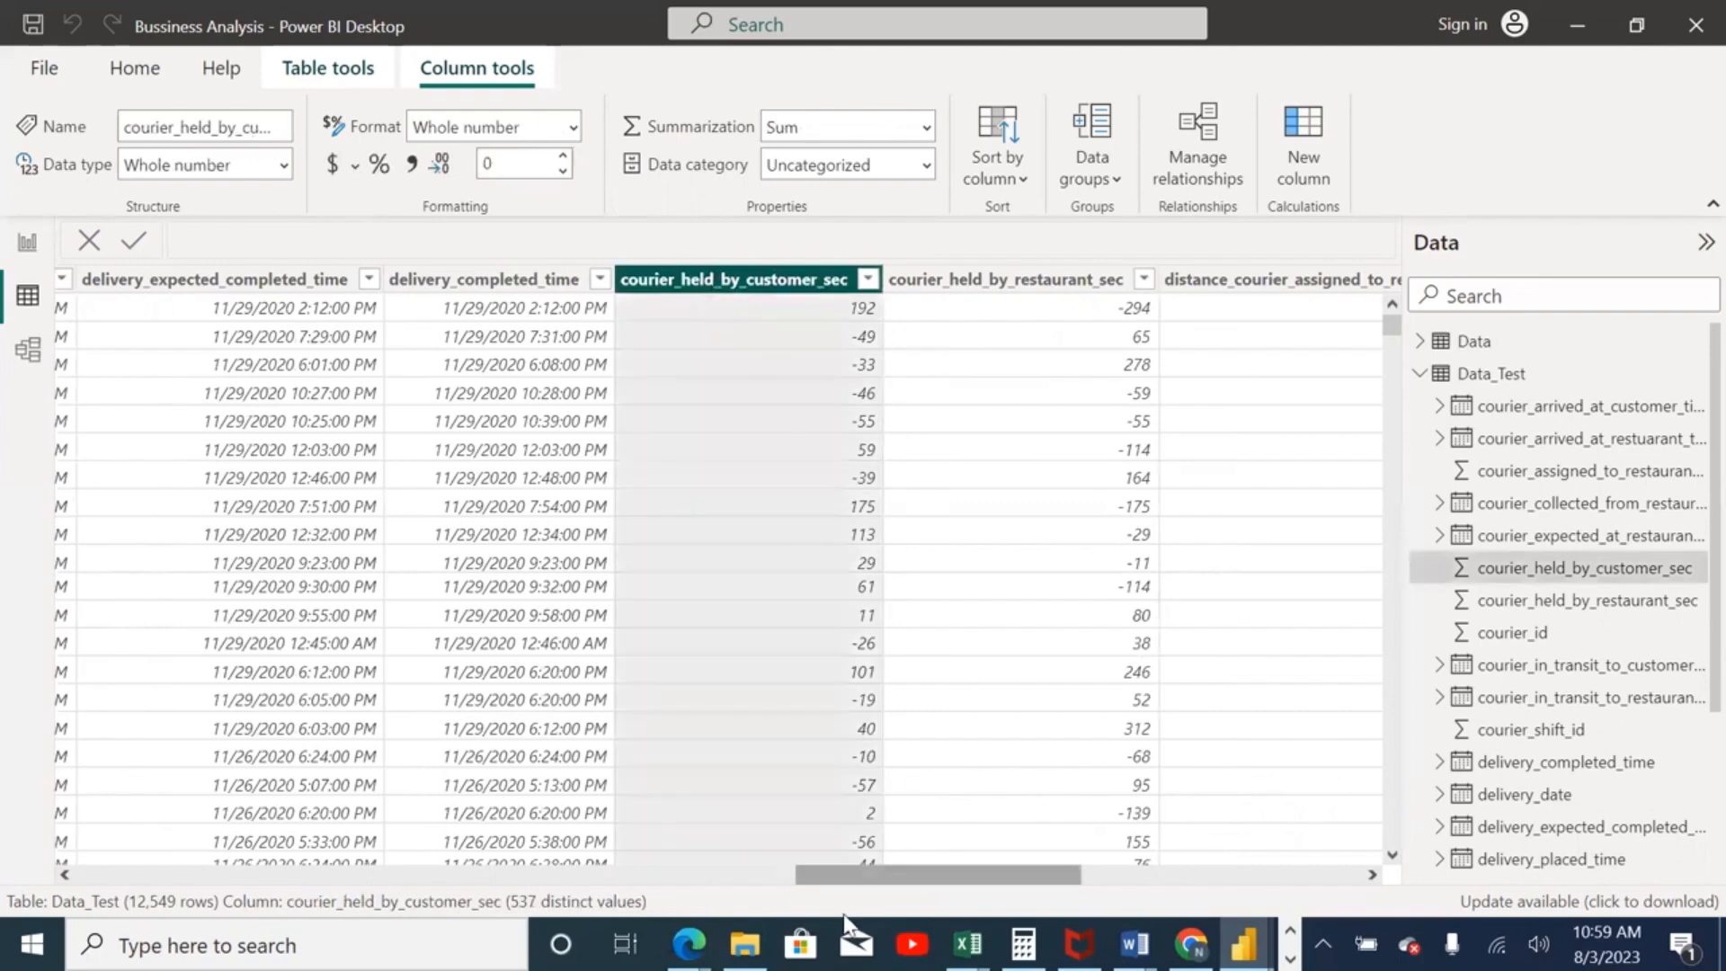
pyautogui.moveTo(842, 883); pyautogui.dragTo(982, 845)
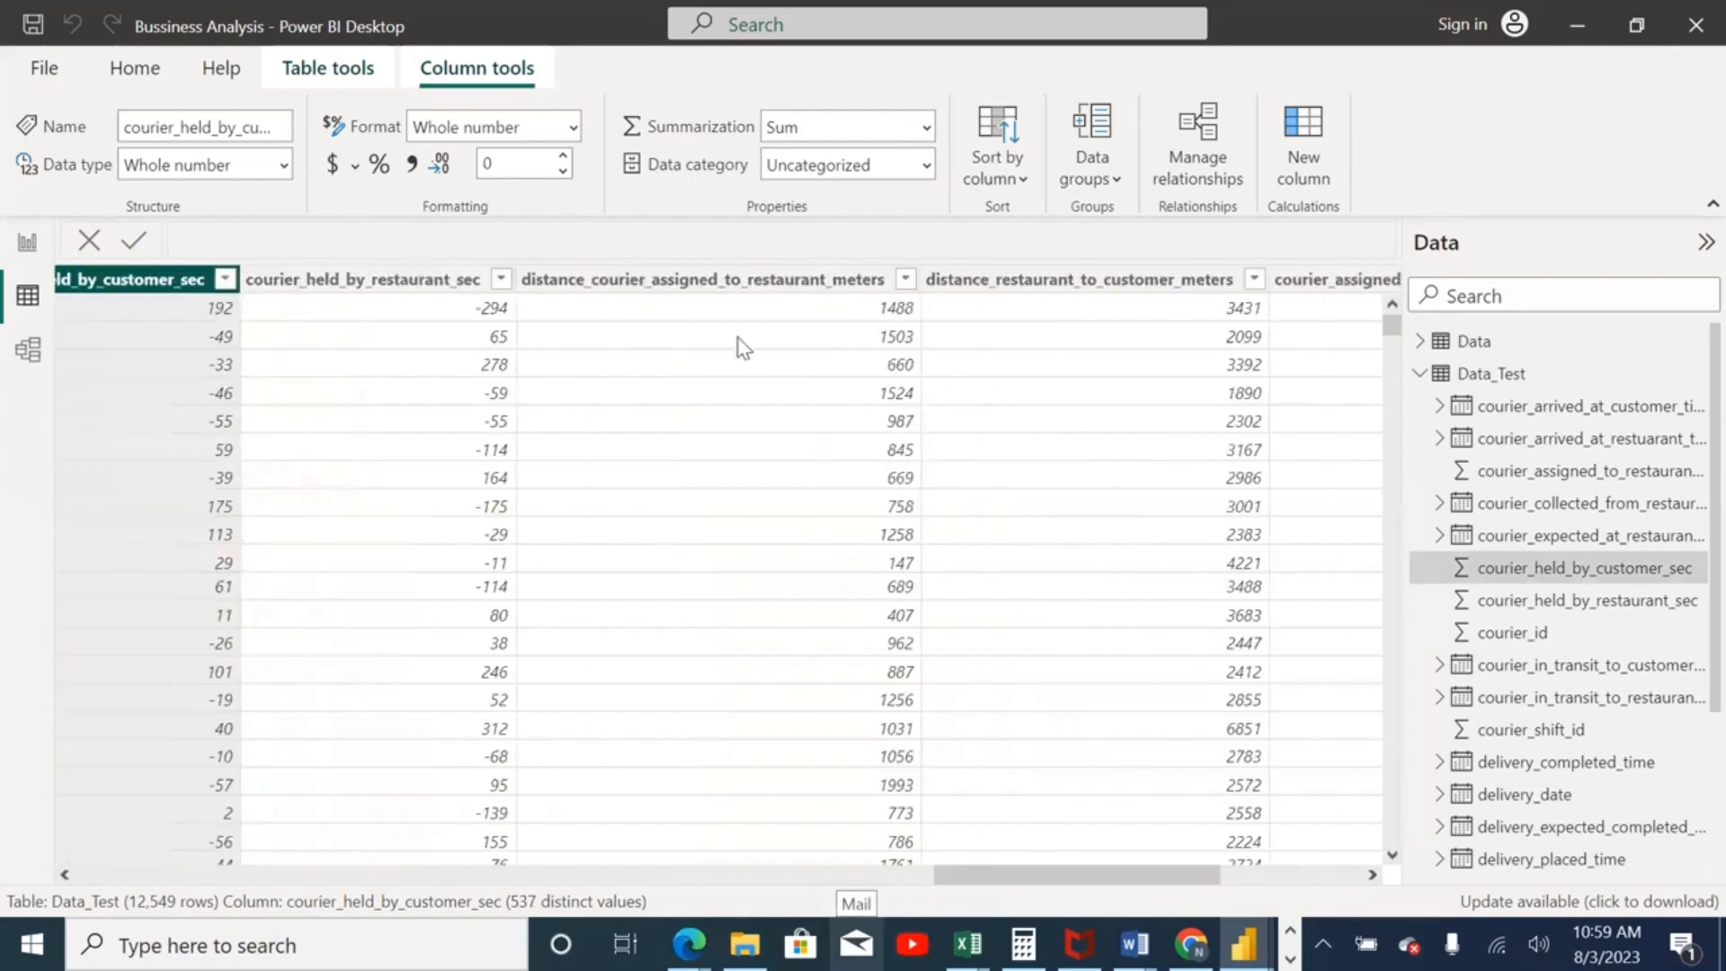
pyautogui.click(728, 288)
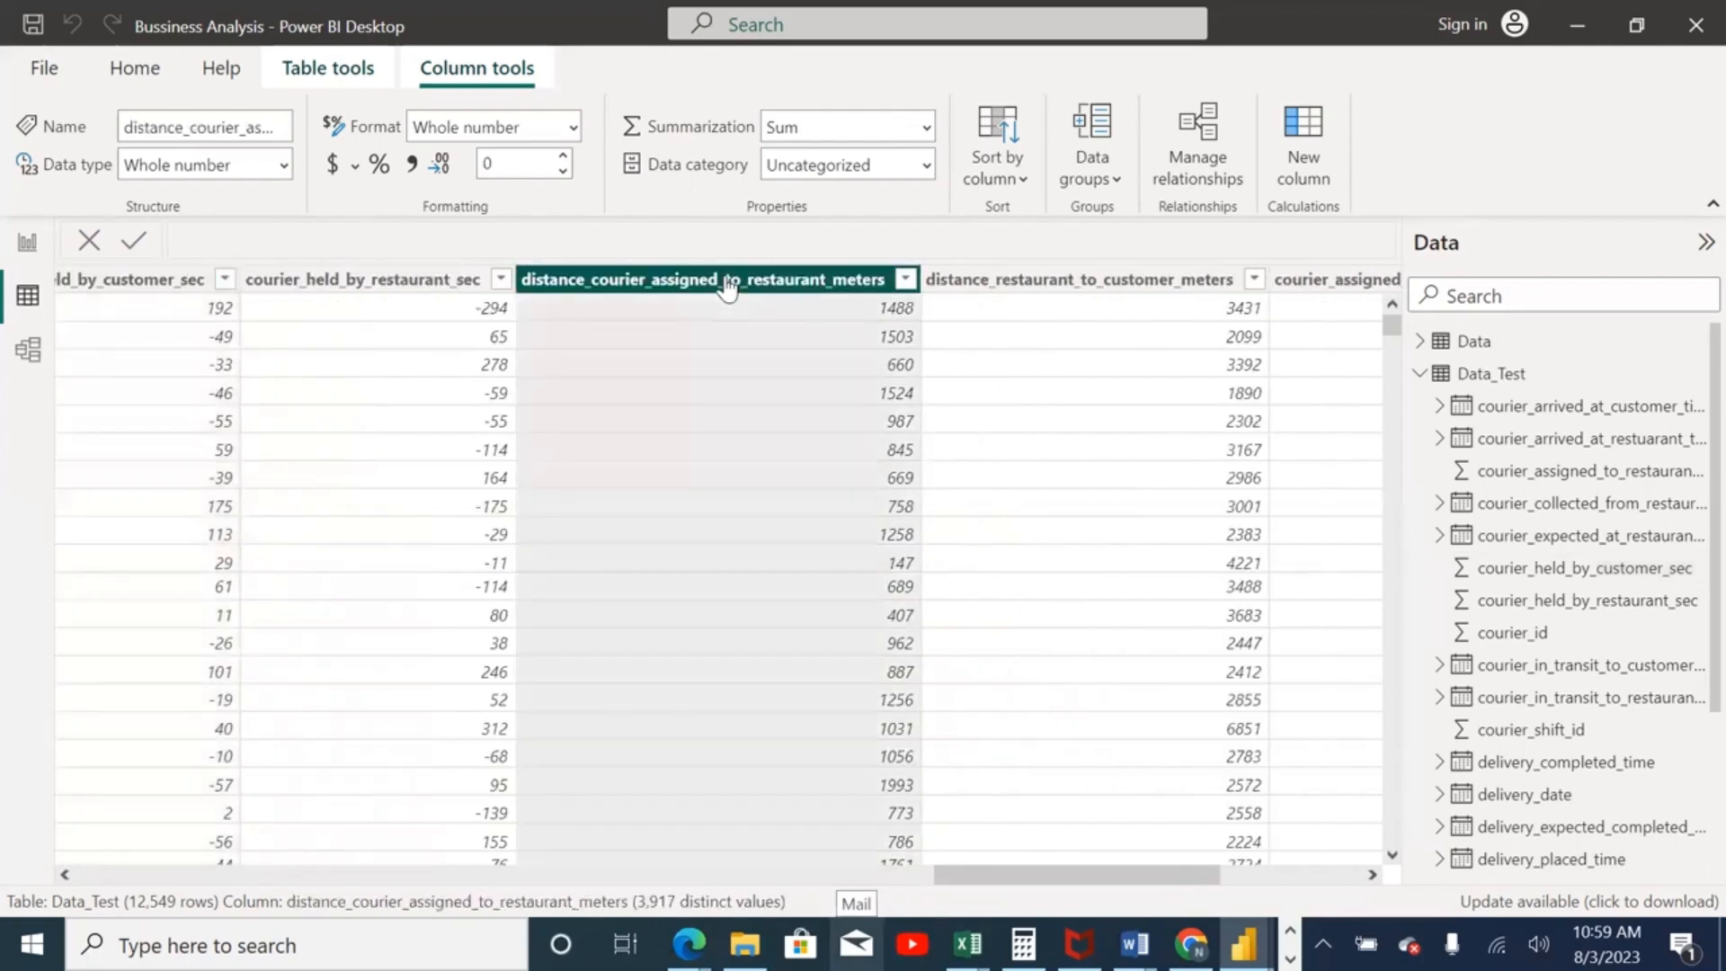
# Step: Narrow the distance_restaurant_to_customer_meters, courier_assigned_to_restaurant_driving_time_min and restaurant_to_customer_driving_time_min columns in the Data_Test table
pyautogui.moveTo(987, 874); pyautogui.dragTo(1152, 865)
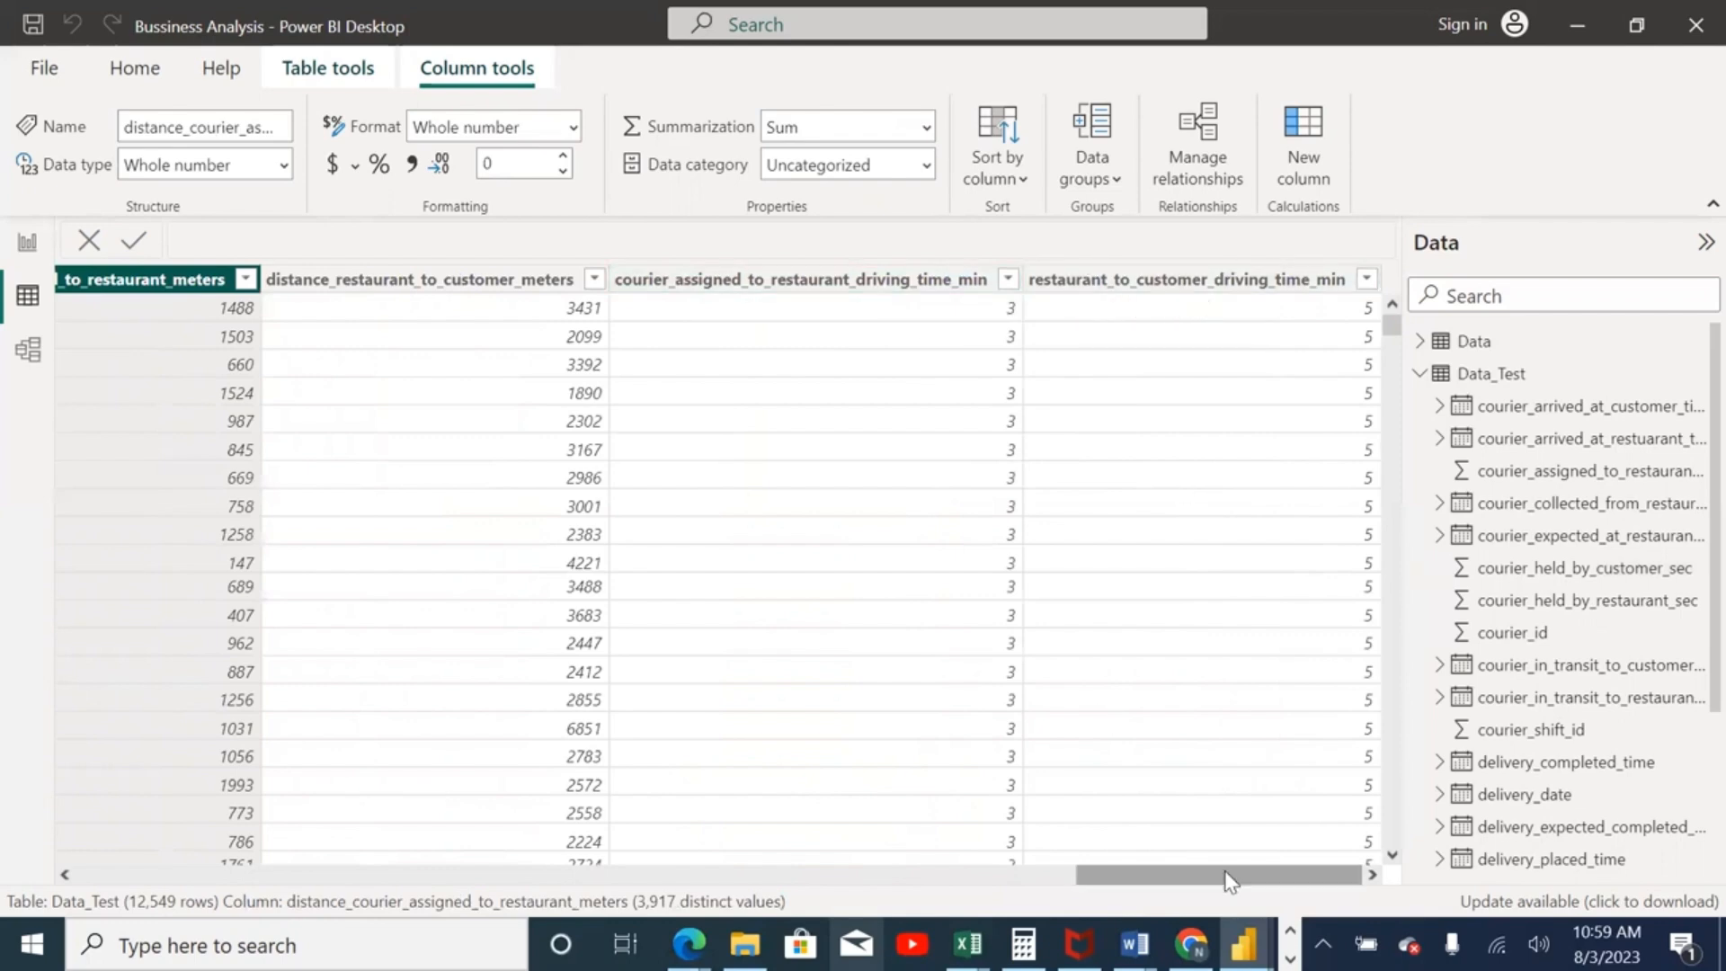
pyautogui.moveTo(600, 276); pyautogui.dragTo(385, 275)
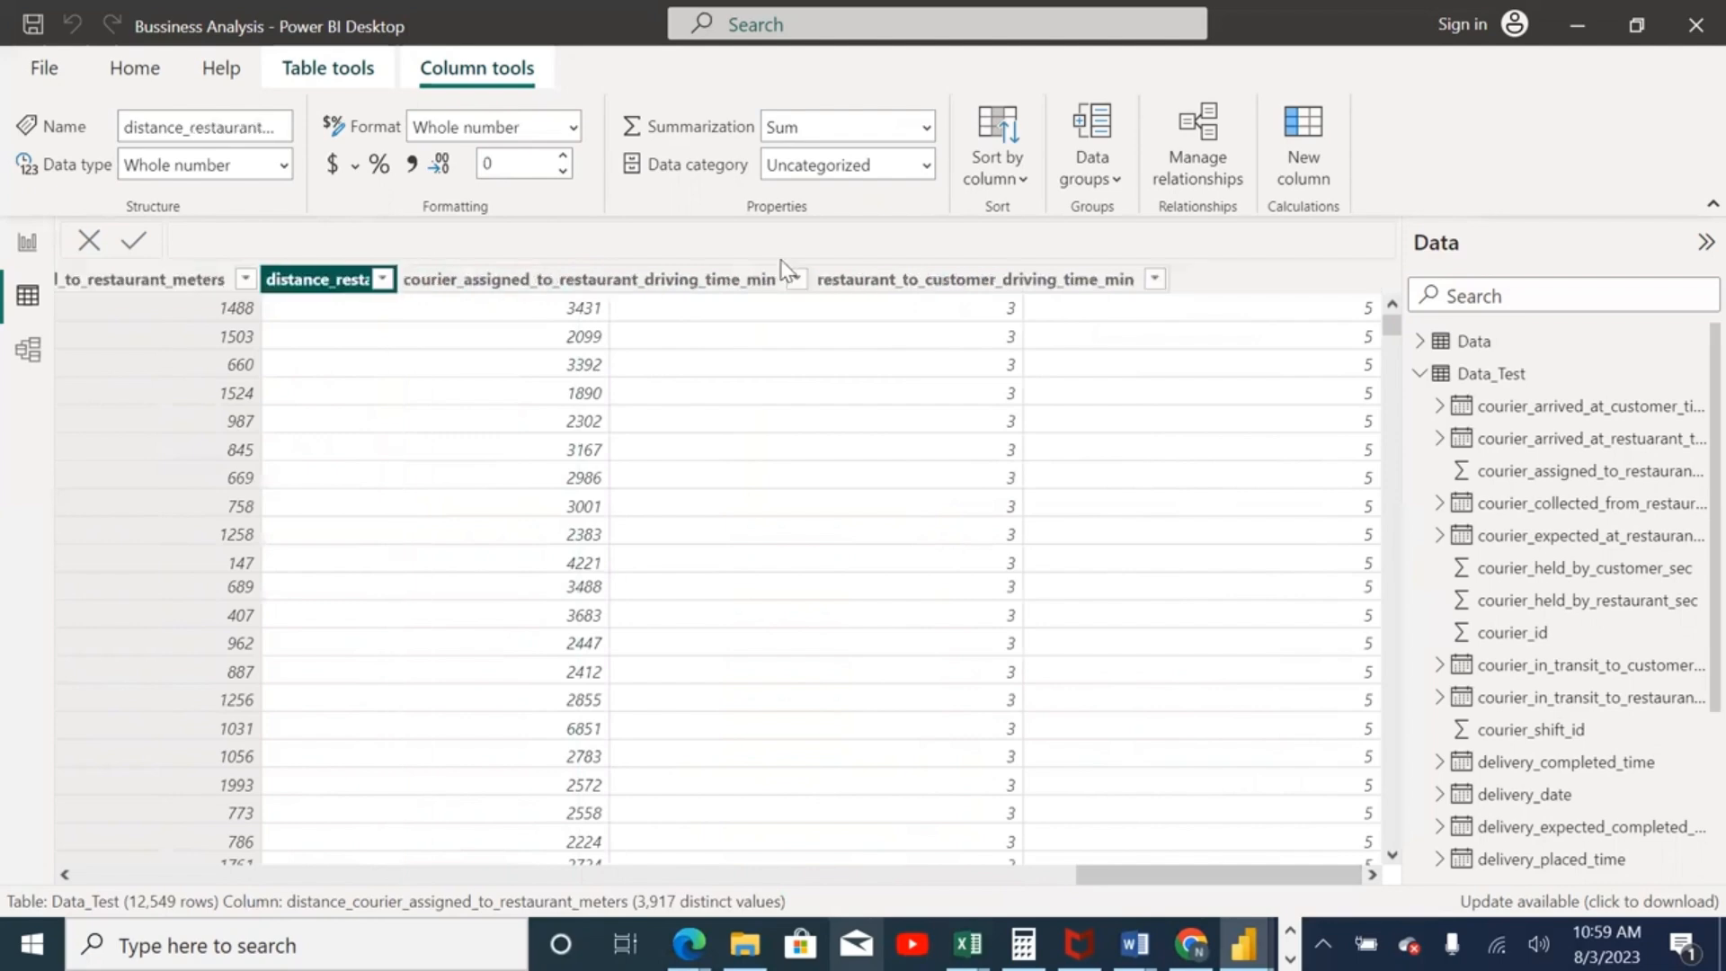
pyautogui.click(1034, 280)
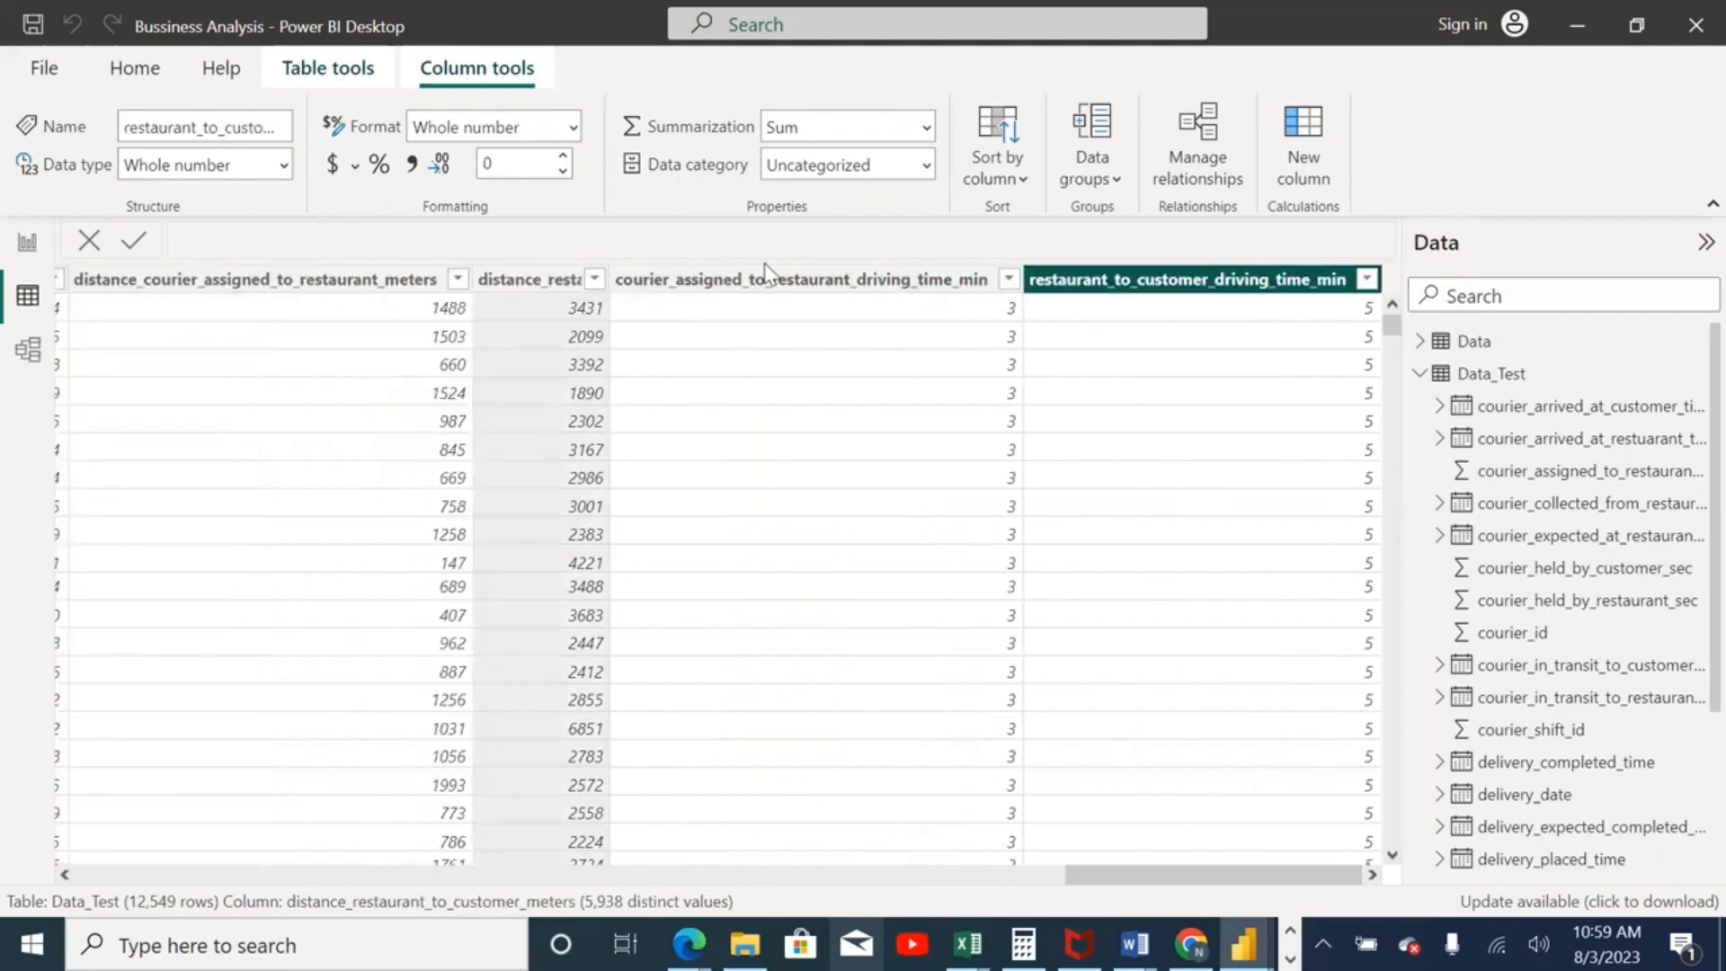
pyautogui.moveTo(1022, 277); pyautogui.dragTo(737, 321)
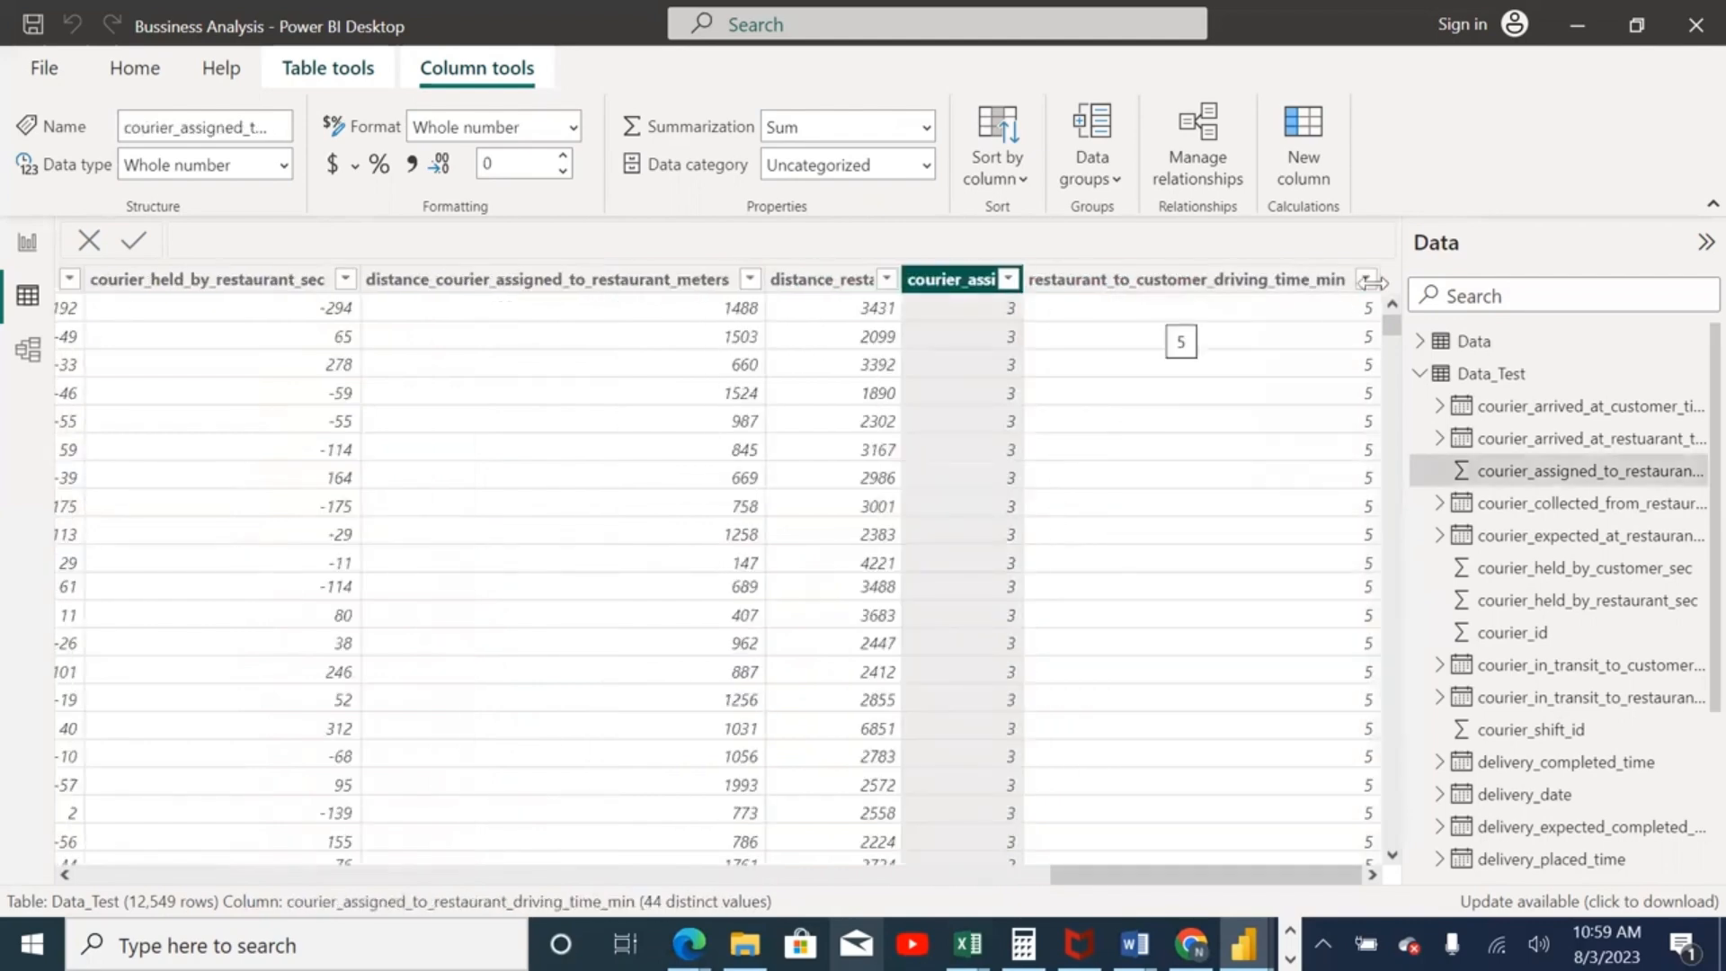
pyautogui.click(1129, 286)
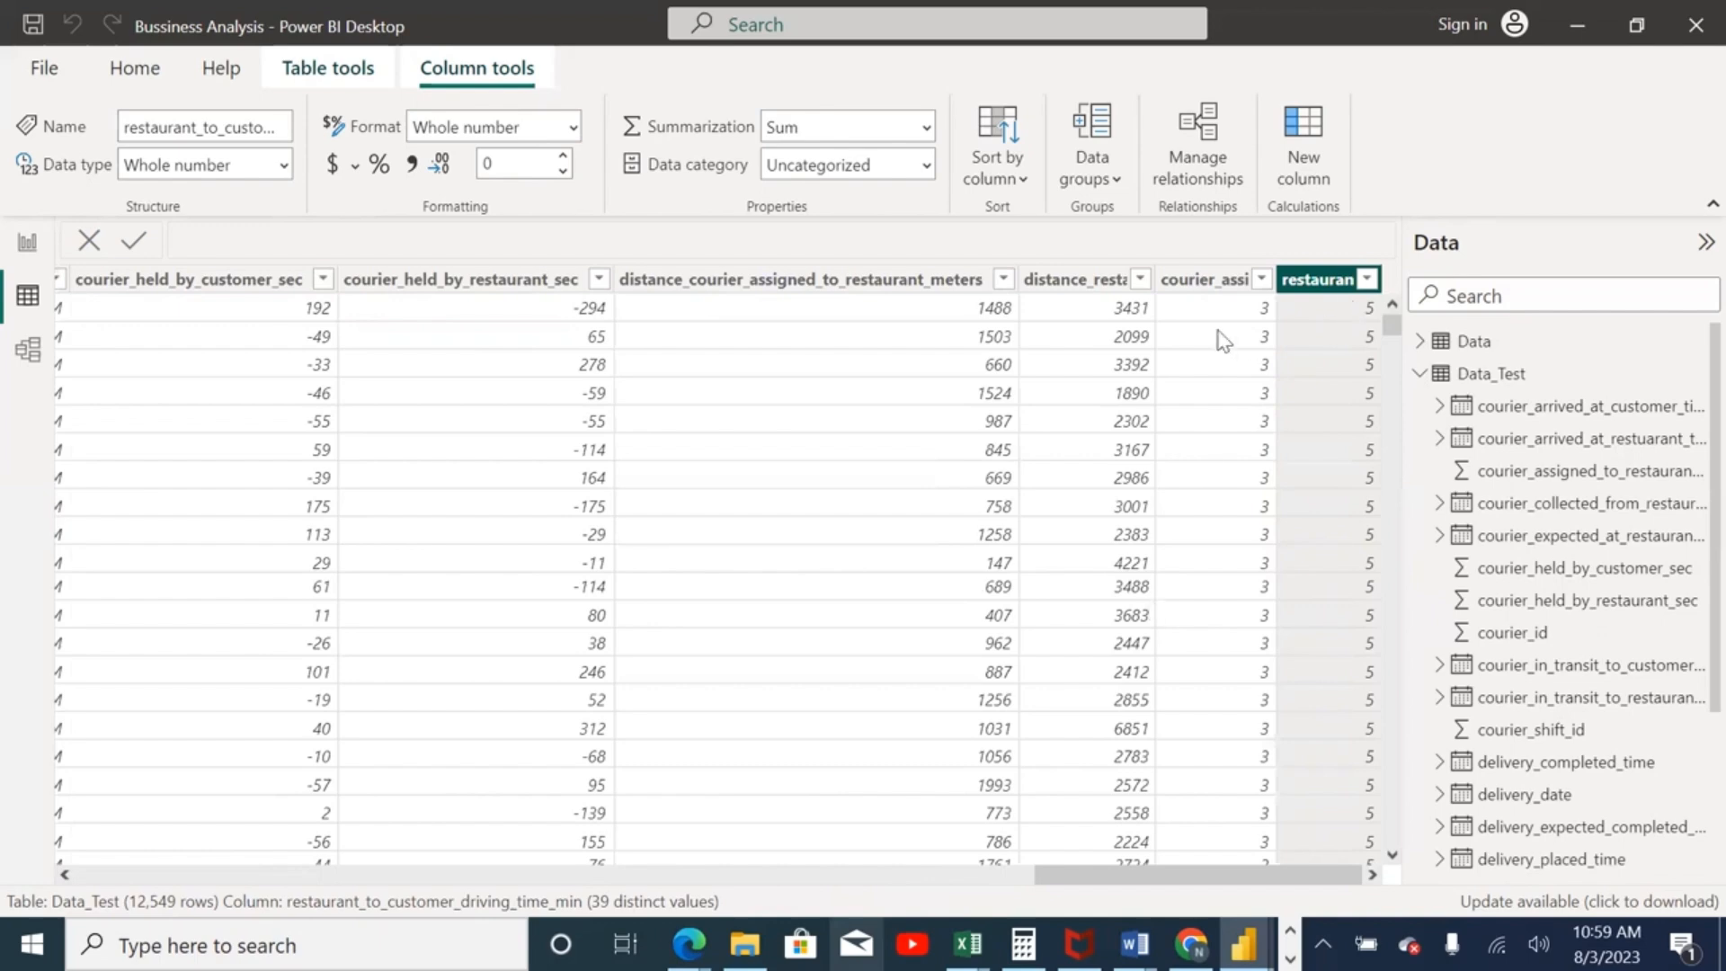
# Step: Check the full names and whole-number settings of the two driving-time columns in Data_Test
pyautogui.click(1195, 288)
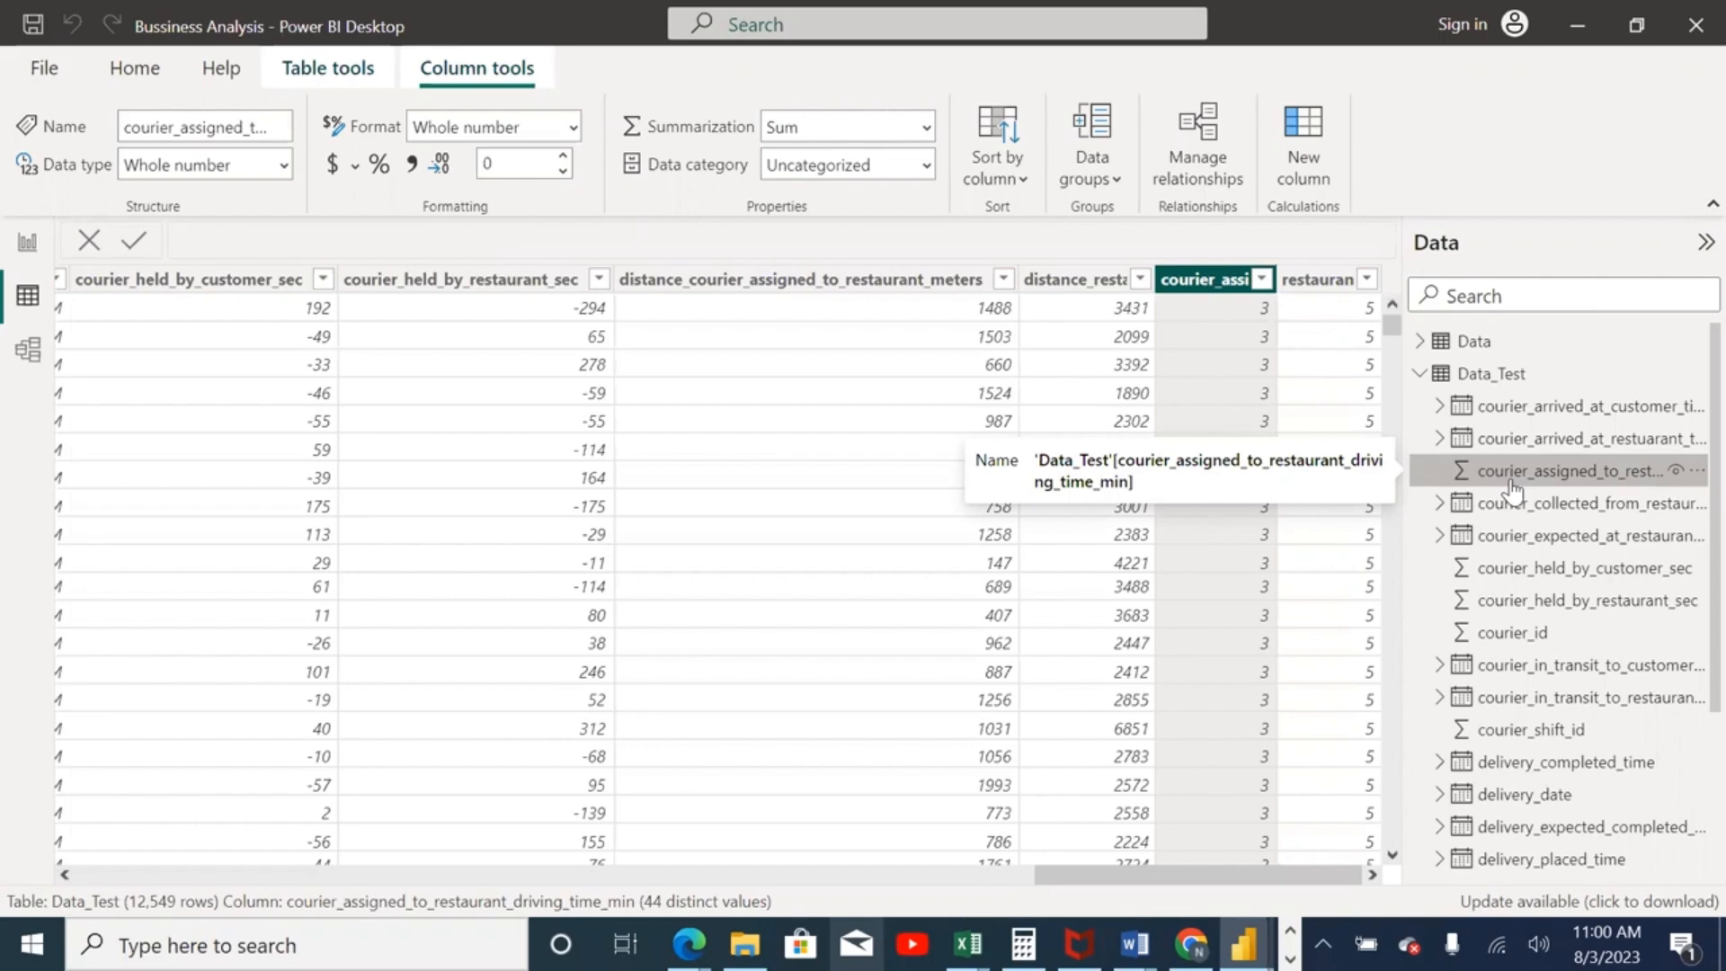
pyautogui.click(1305, 288)
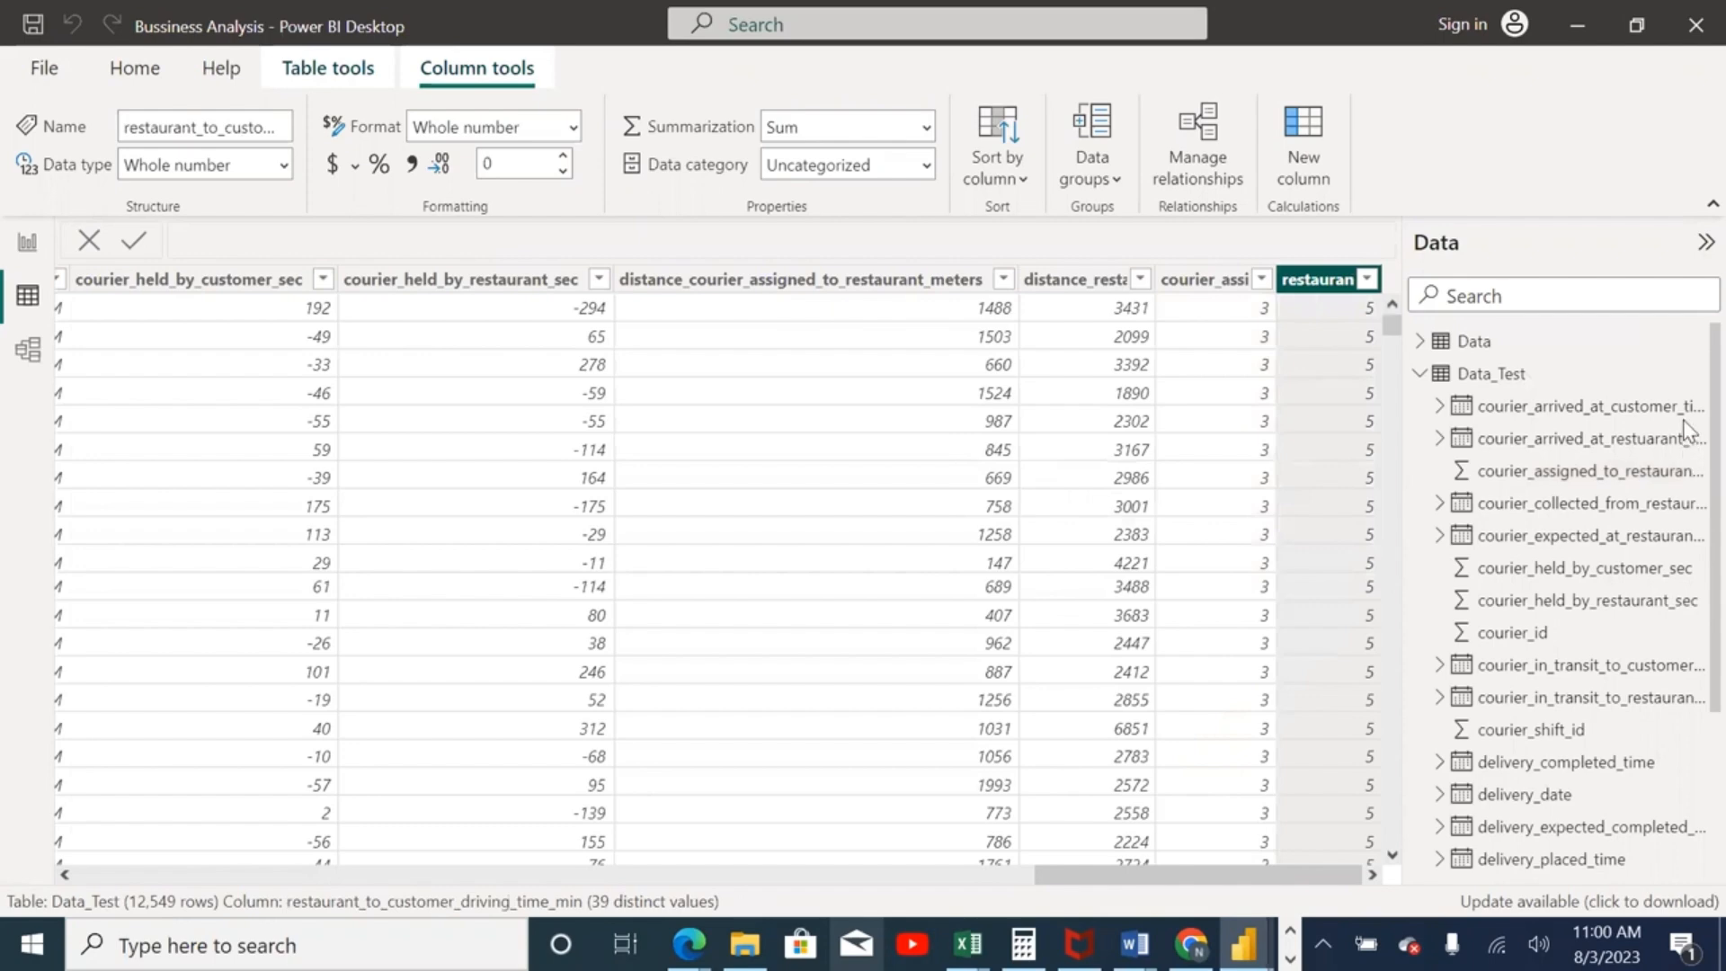
pyautogui.scroll(-3, 1689, 433)
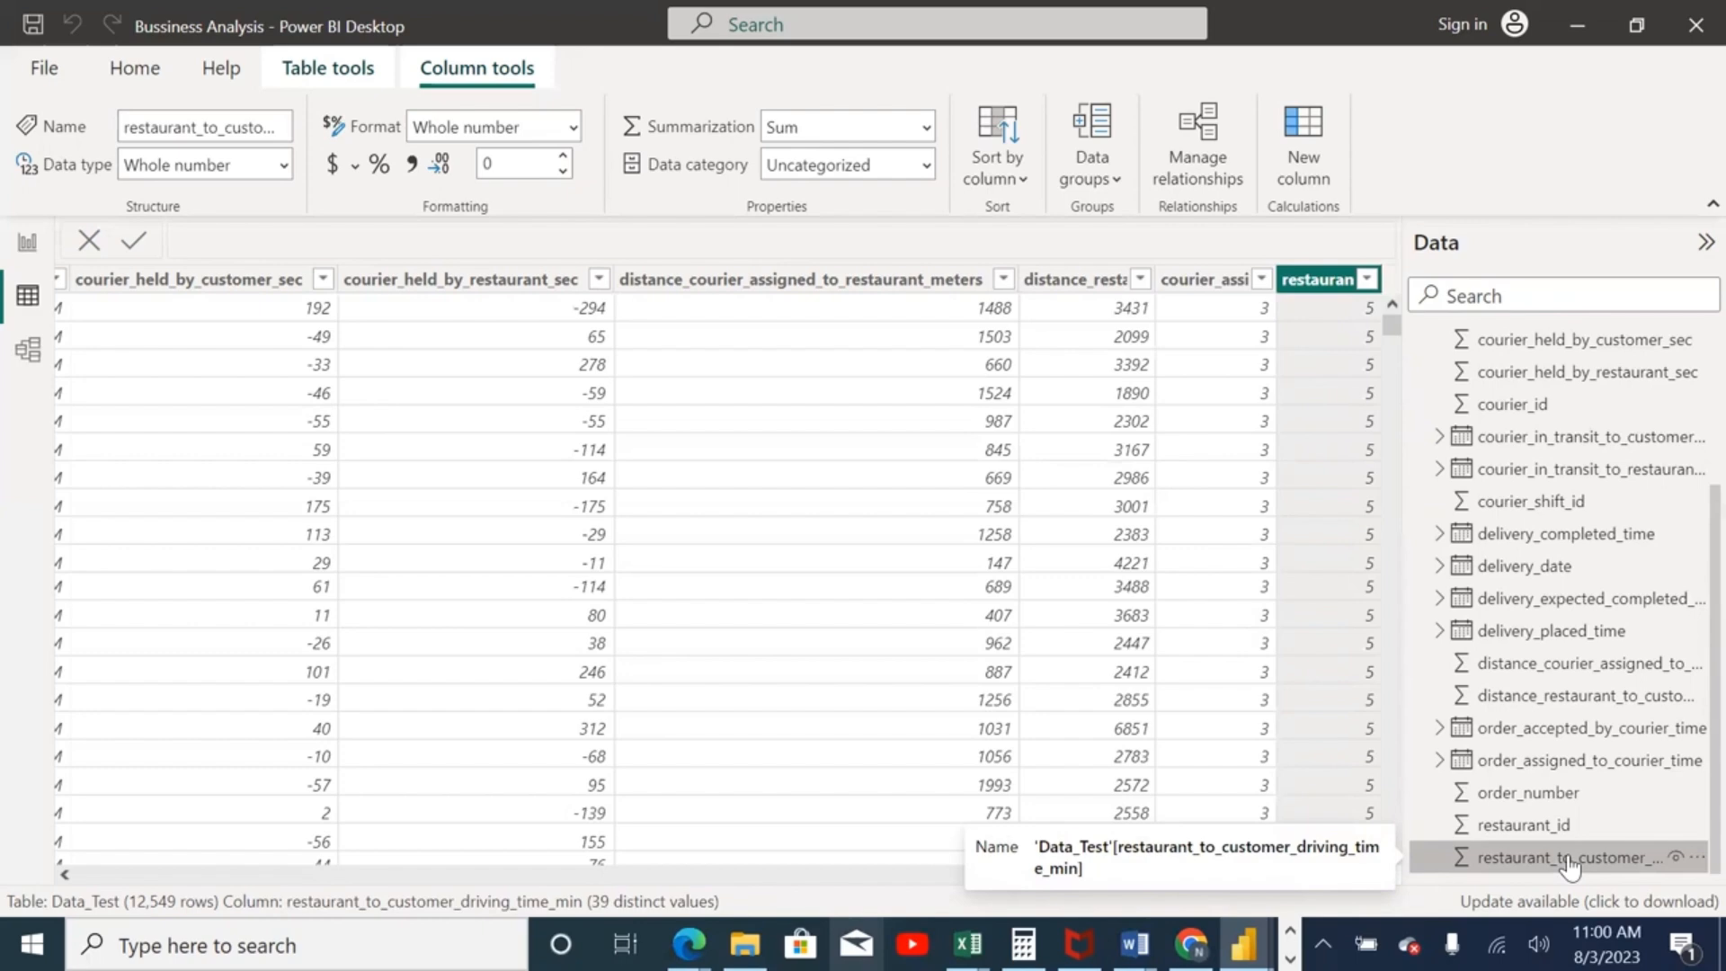
pyautogui.click(1214, 280)
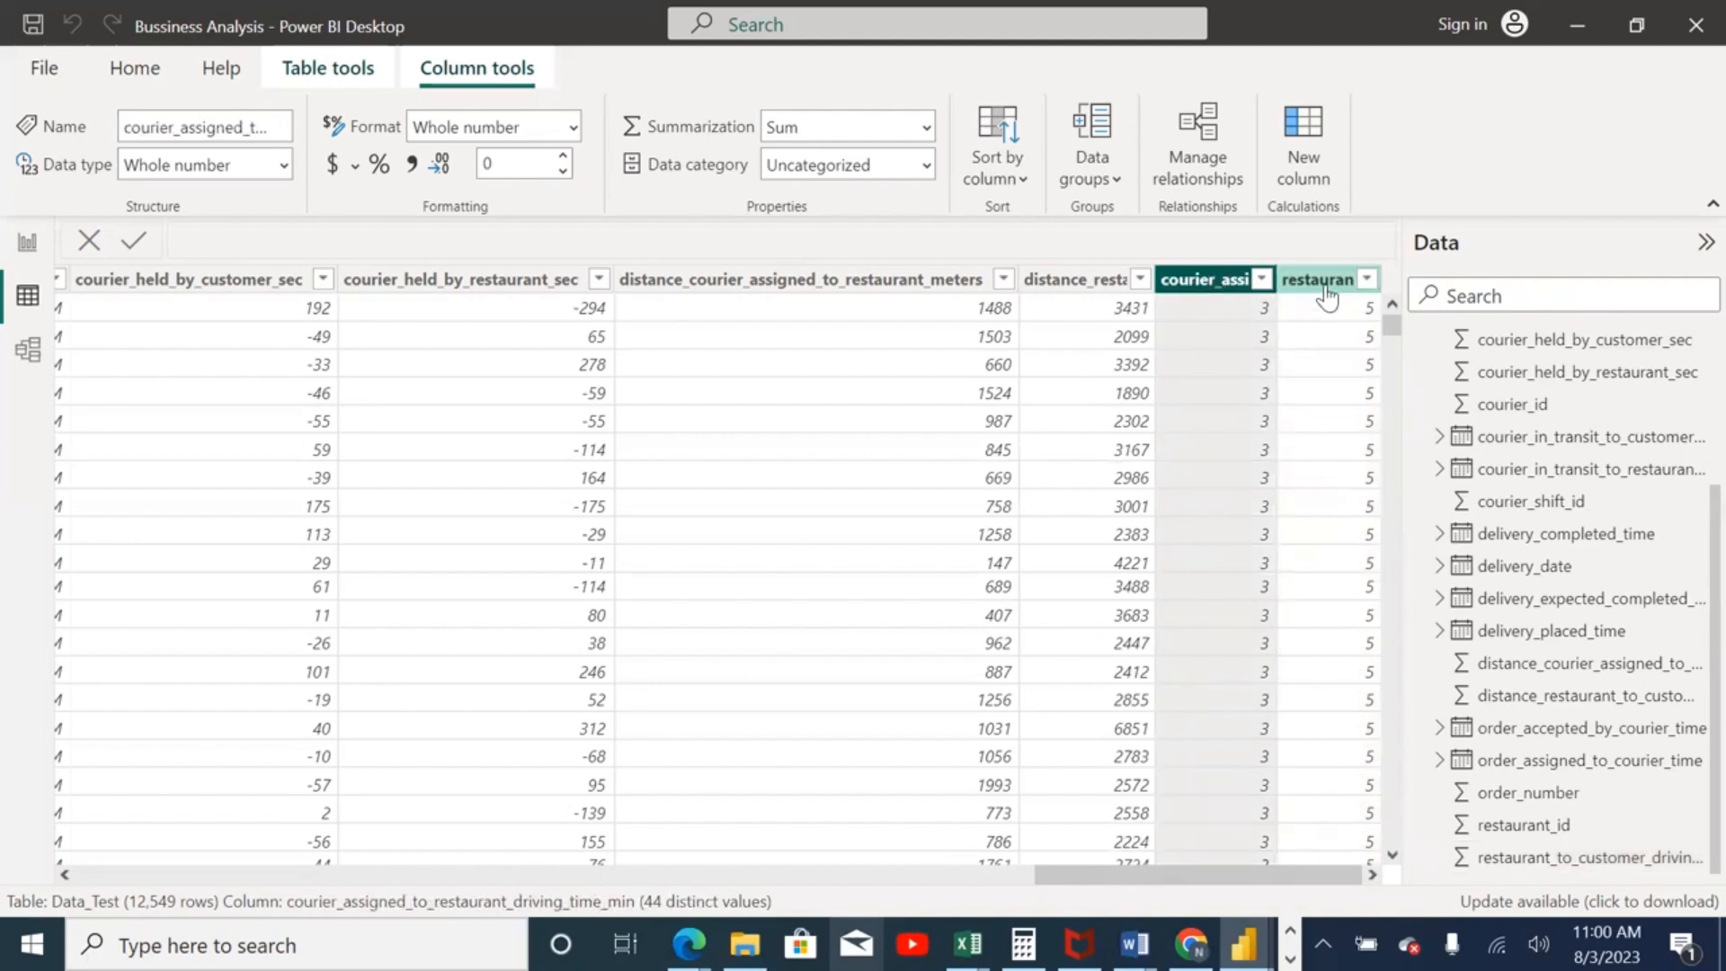
# Step: Widen the courier_assigned_to_restaurant_driving_time_min column so more of its name fits, keeping the adjacent restaurant_to_customer_driving_time_min column in view
pyautogui.doubleClick(1203, 286)
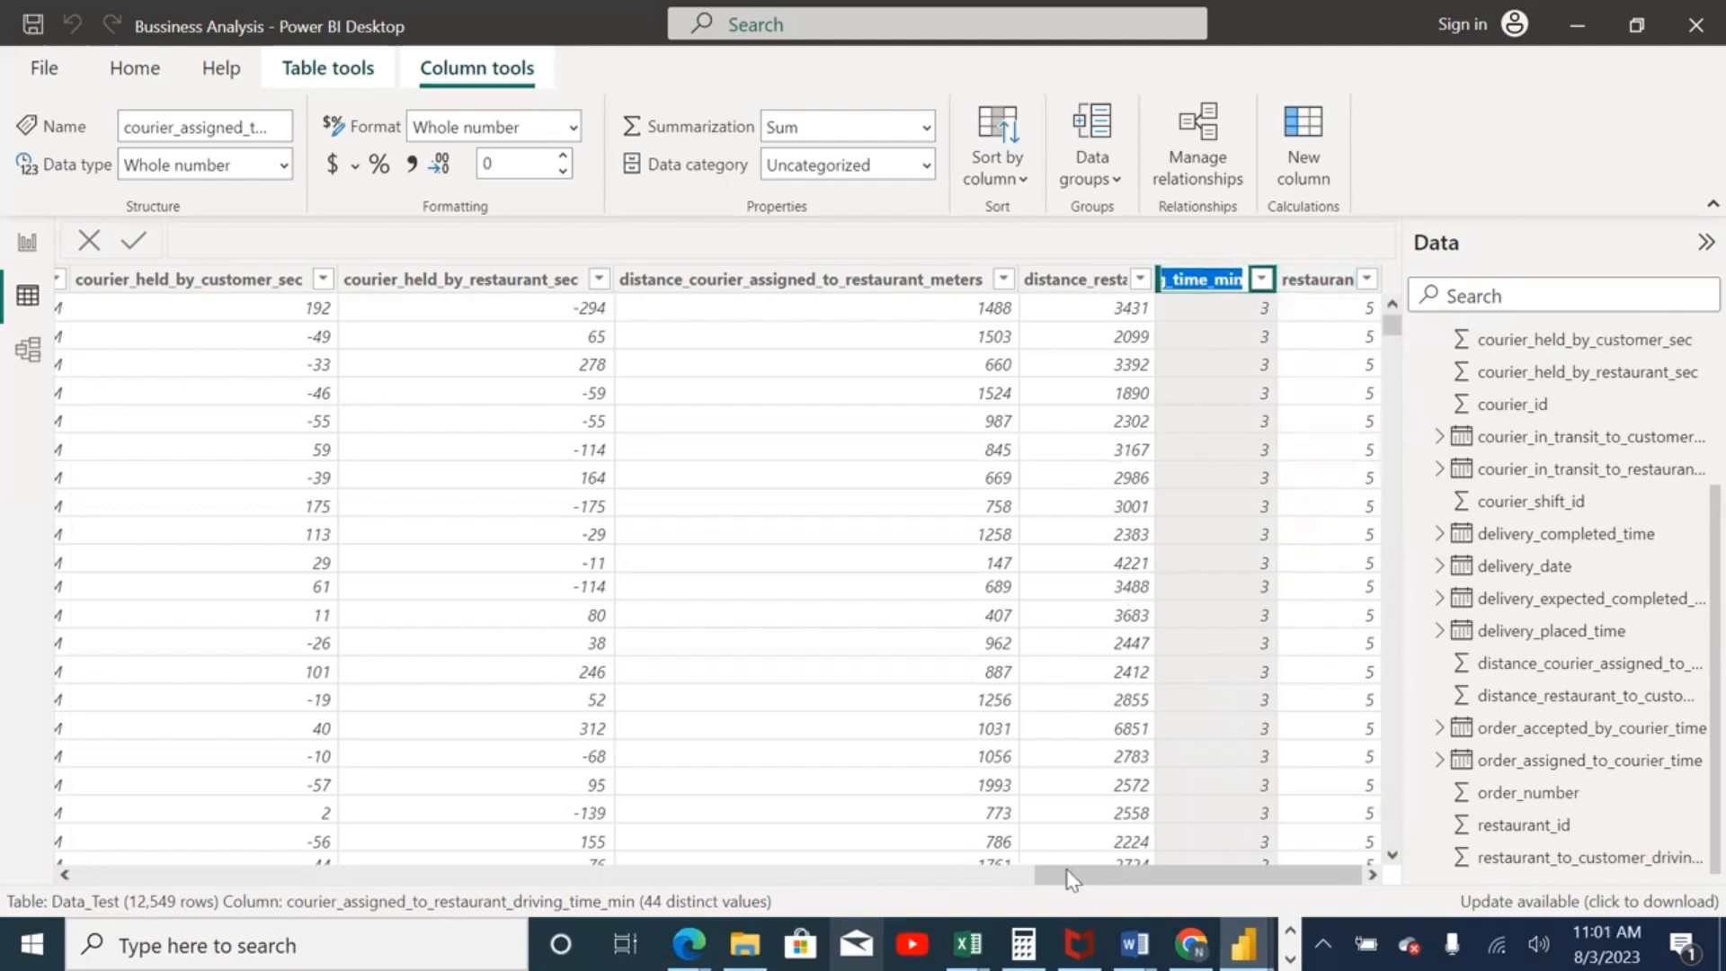
pyautogui.moveTo(1276, 278); pyautogui.dragTo(1379, 272)
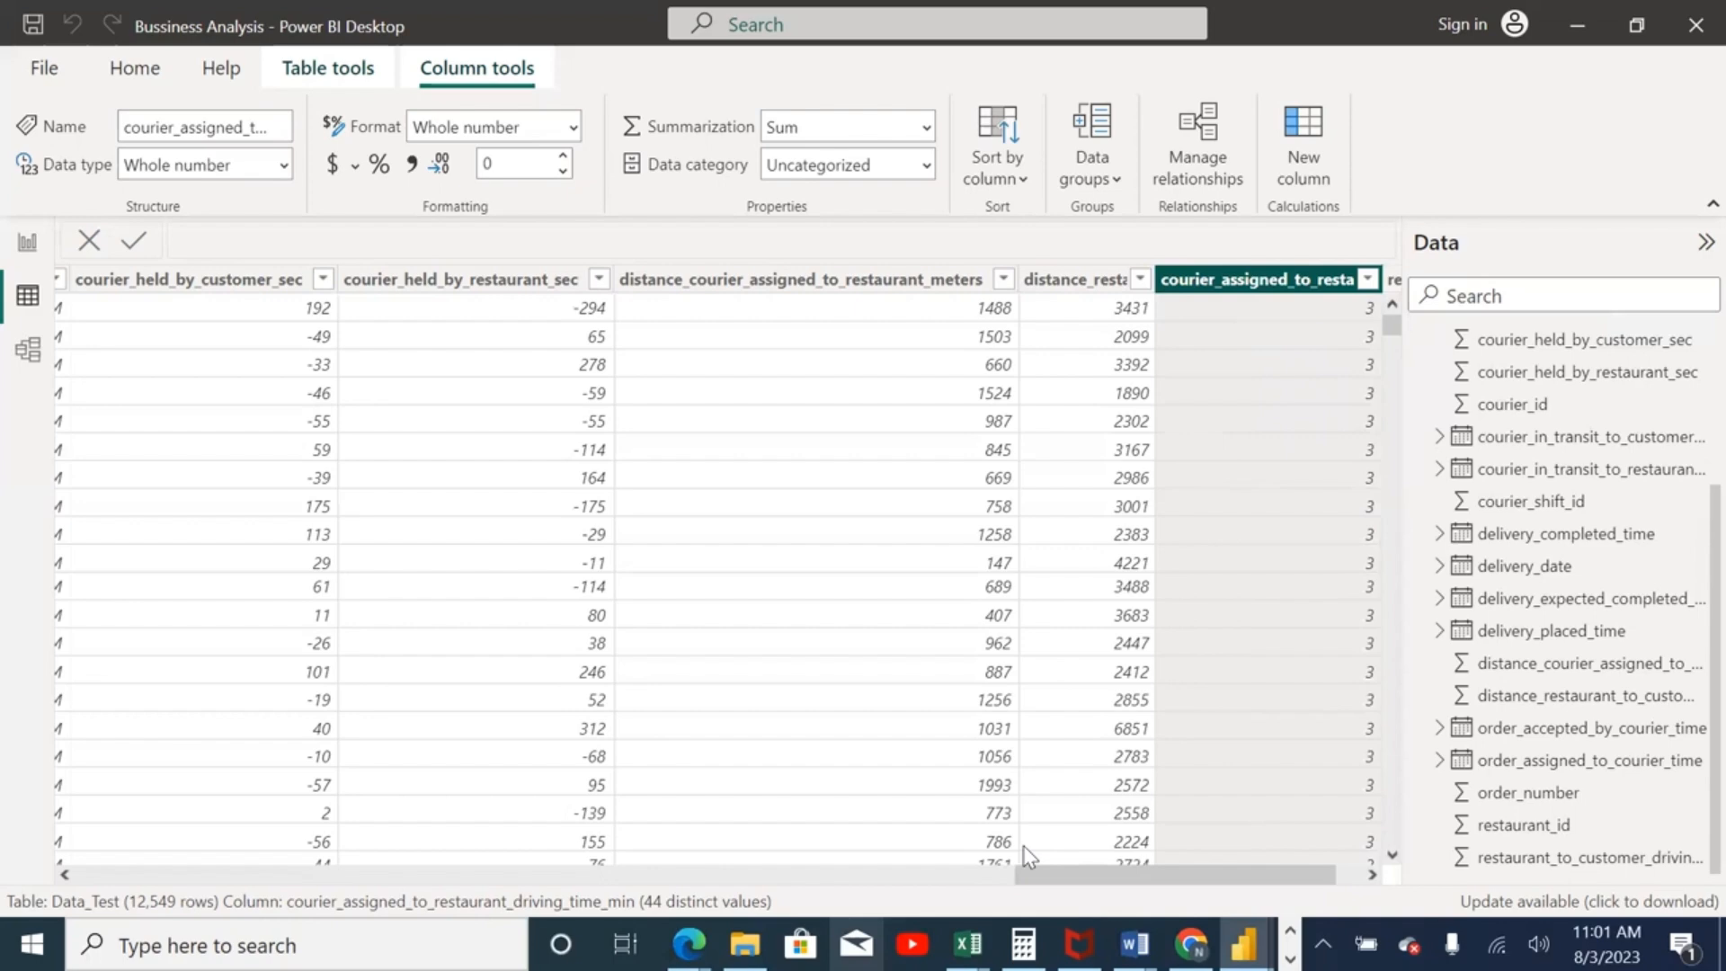
pyautogui.moveTo(1055, 883); pyautogui.dragTo(1084, 877)
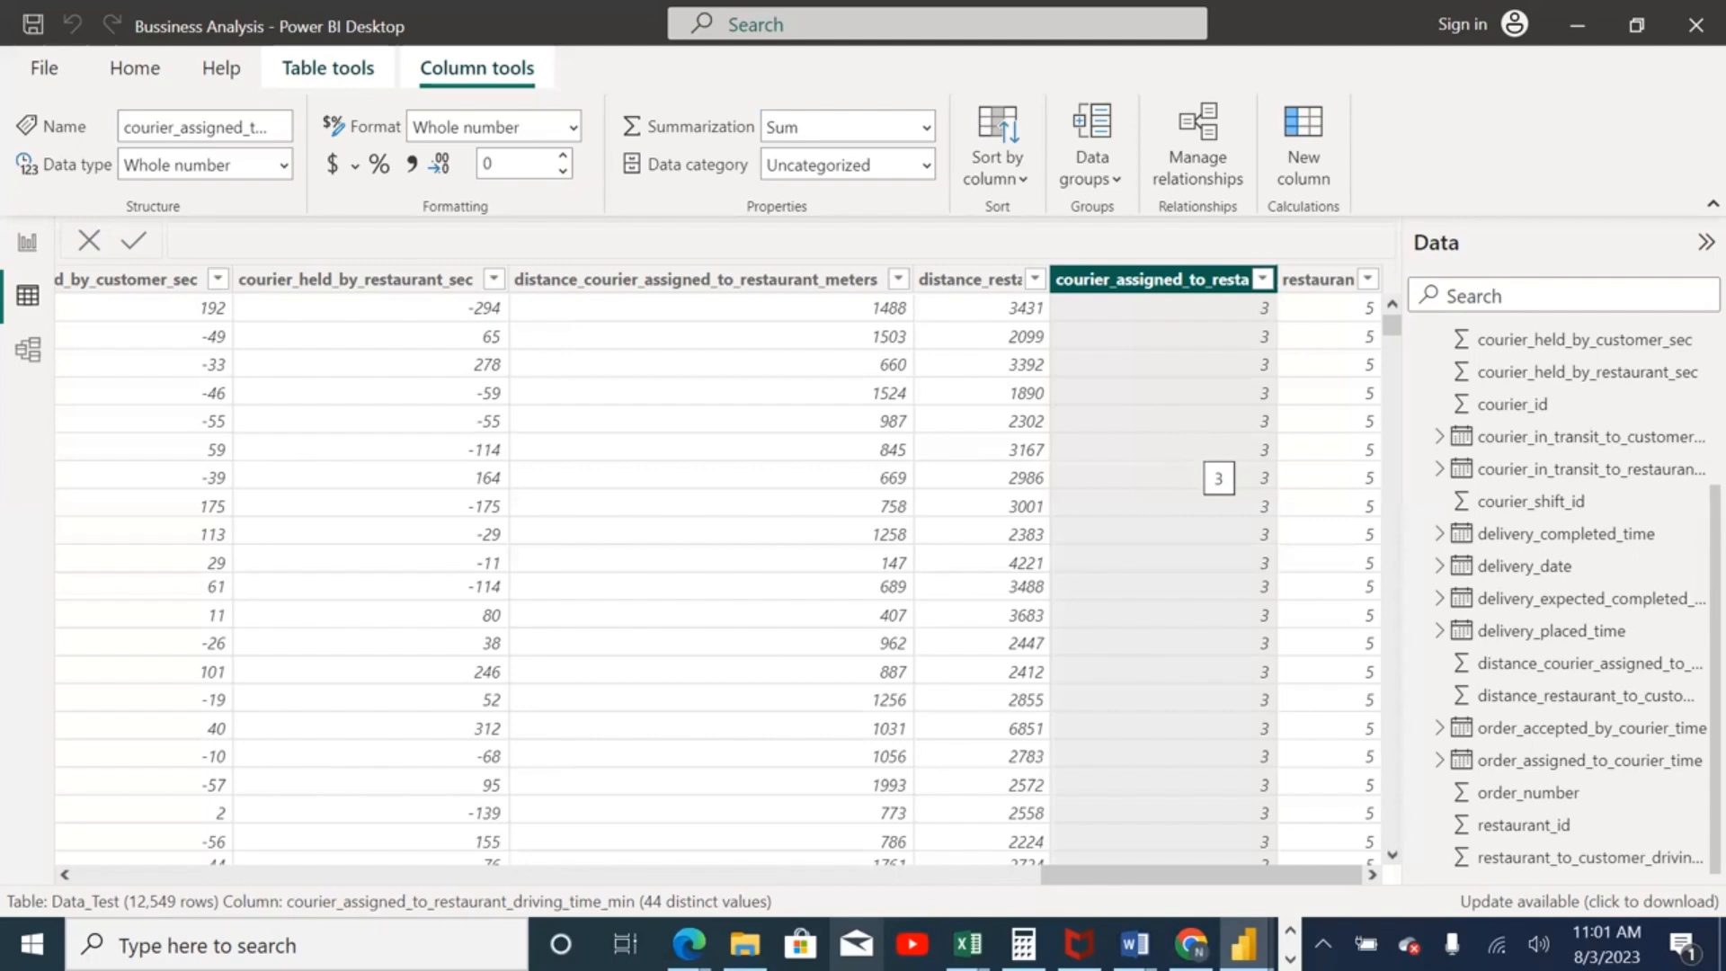
# Step: Open Paint full screen and draw two ellipses side by side, the right one larger at about 193 × 152 px
pyautogui.click(297, 945)
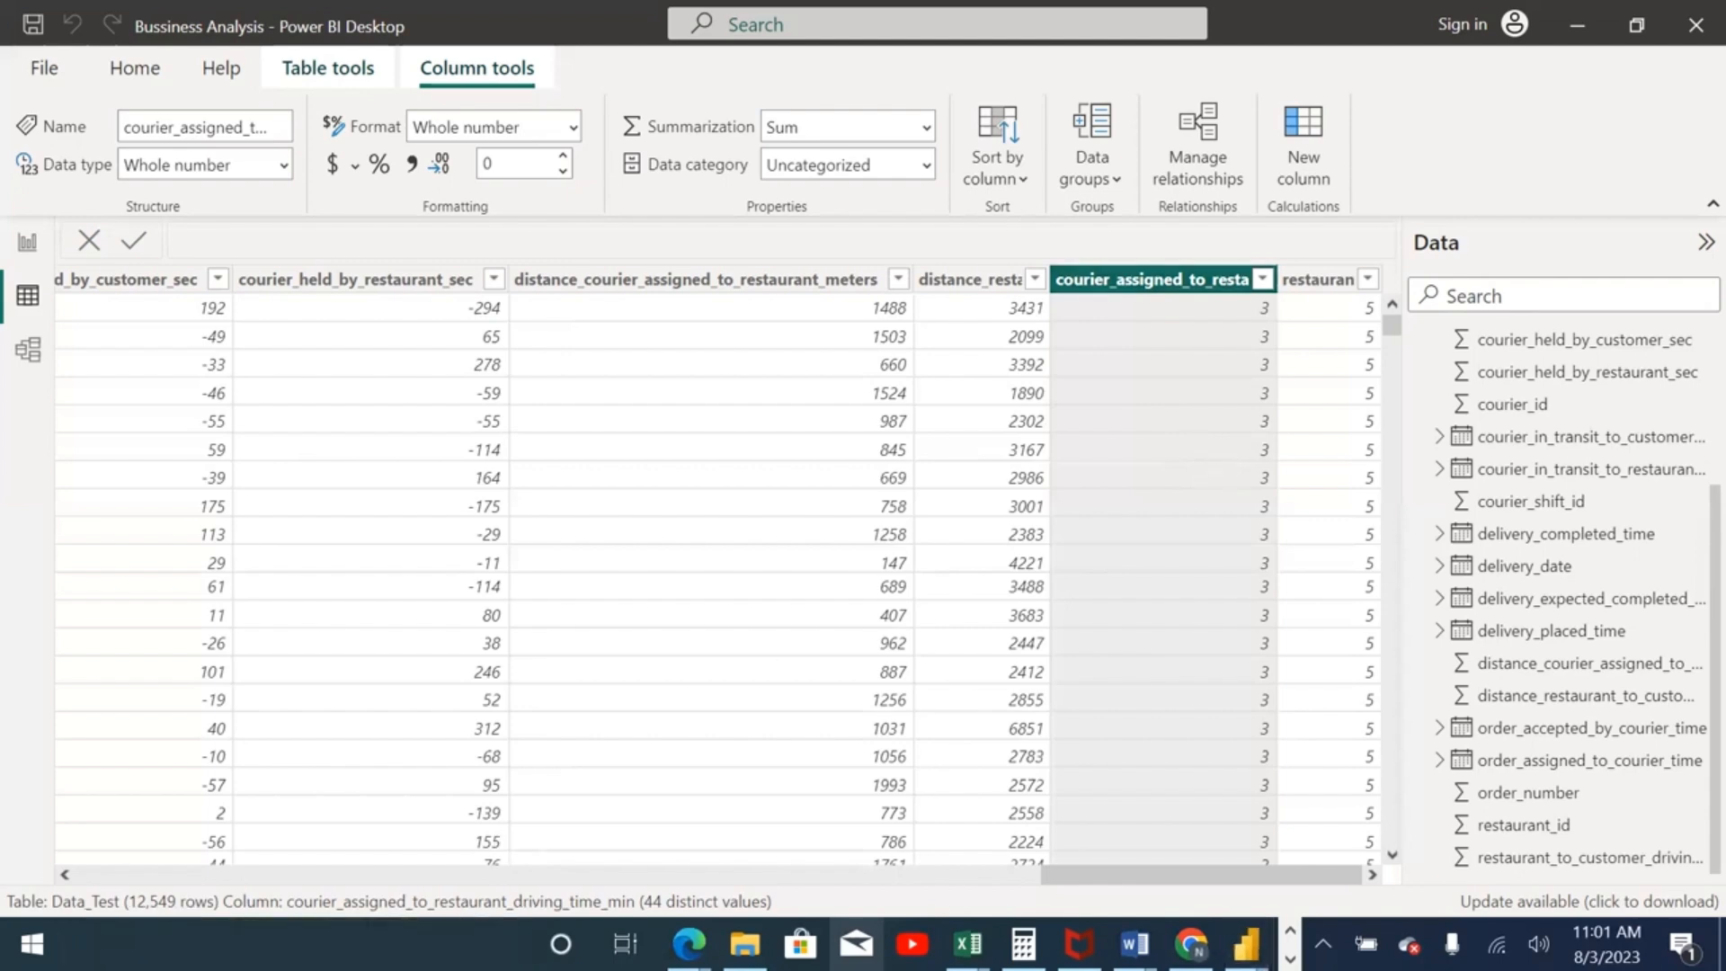
pyautogui.write('paint')
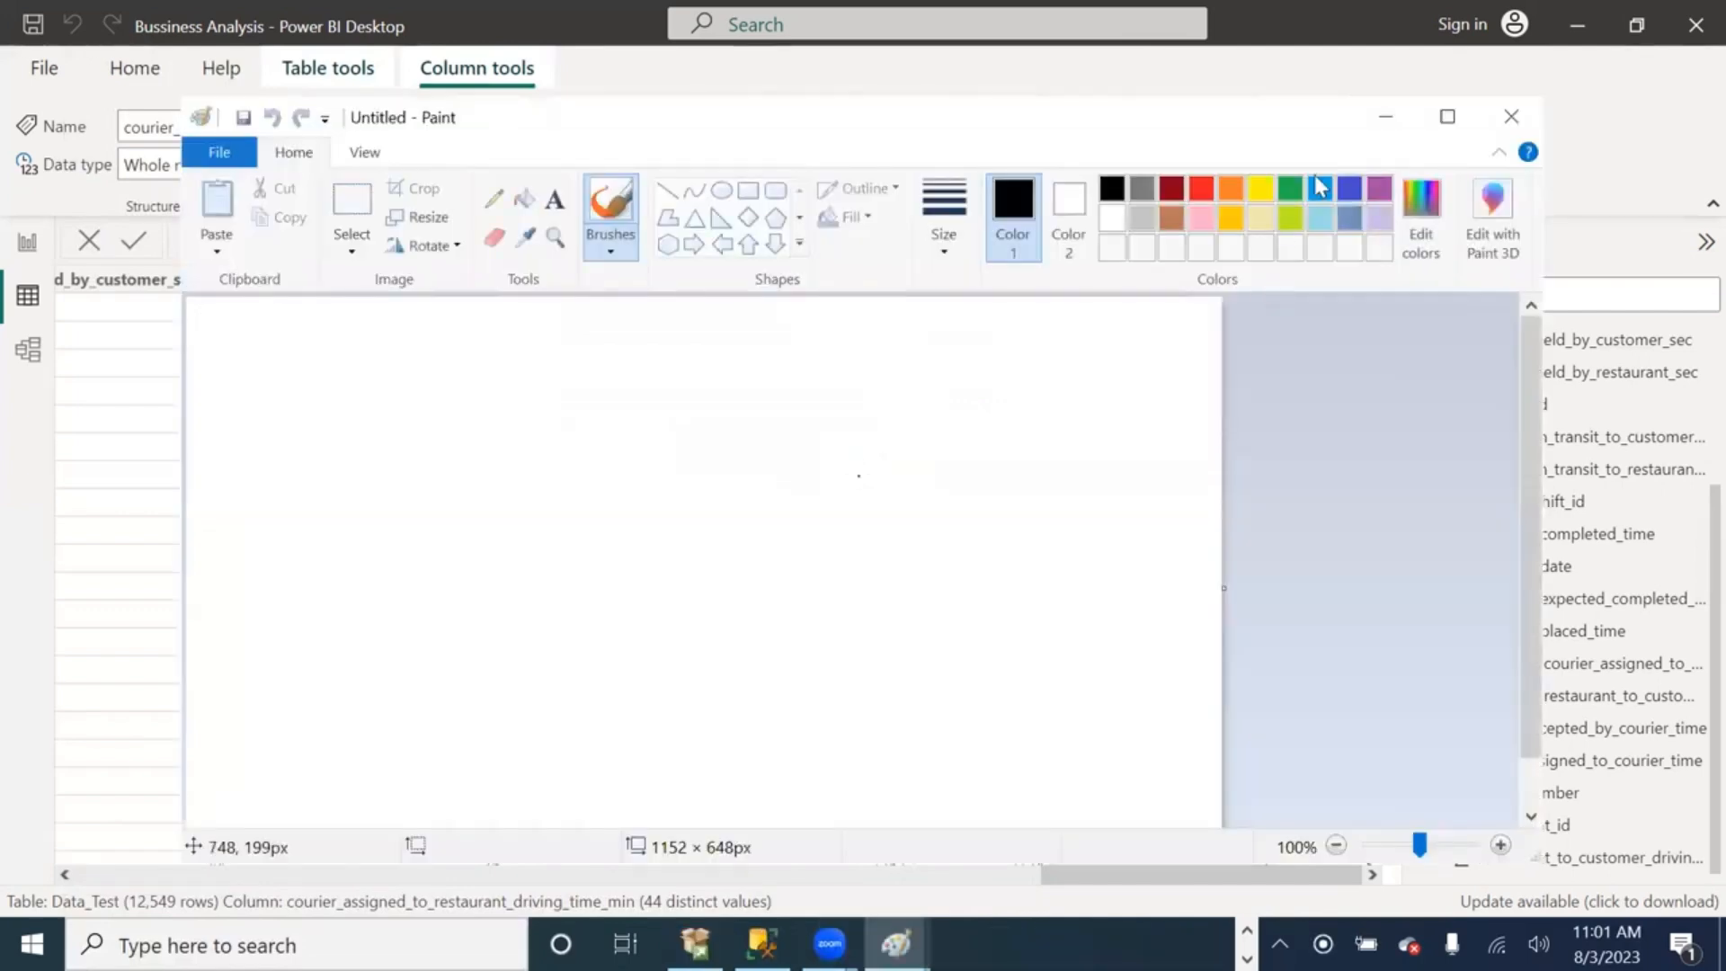
pyautogui.click(1448, 116)
pyautogui.click(540, 85)
pyautogui.moveTo(114, 372); pyautogui.dragTo(122, 381)
pyautogui.moveTo(230, 465); pyautogui.dragTo(234, 469)
pyautogui.click(543, 90)
pyautogui.moveTo(783, 458); pyautogui.dragTo(790, 503)
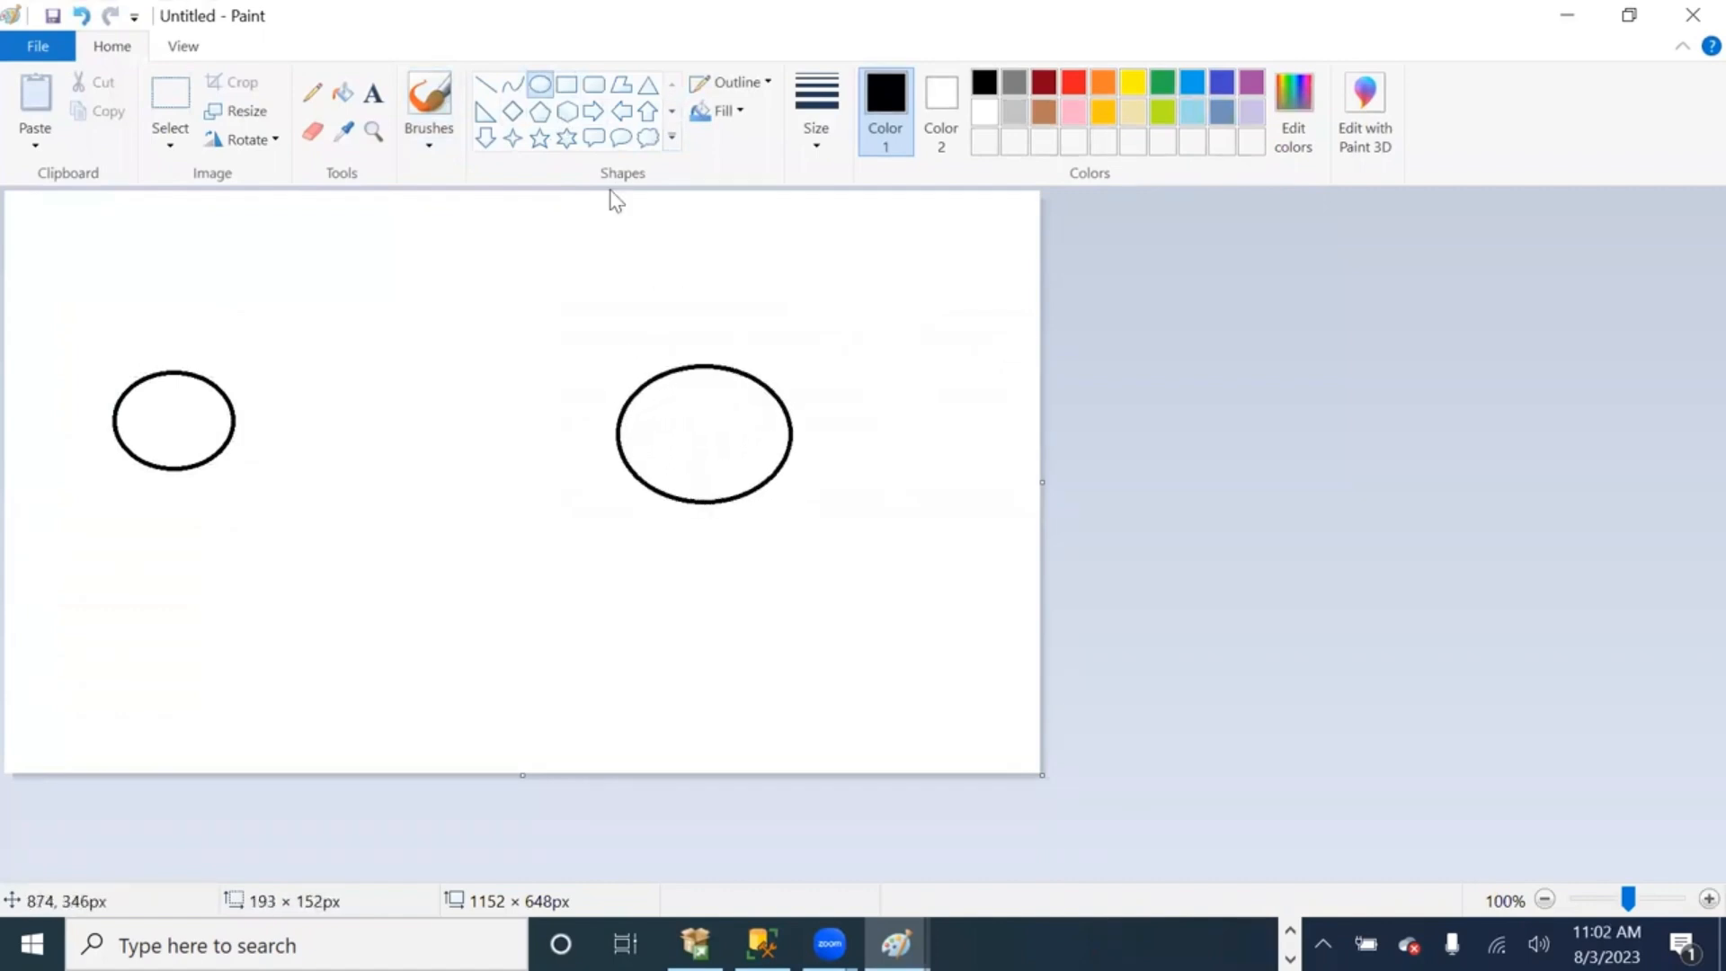
# Step: Draw a tall rounded rectangle of about 136 × 294 px between the ellipses, undoing the stray shape inside the left ellipse
pyautogui.click(589, 85)
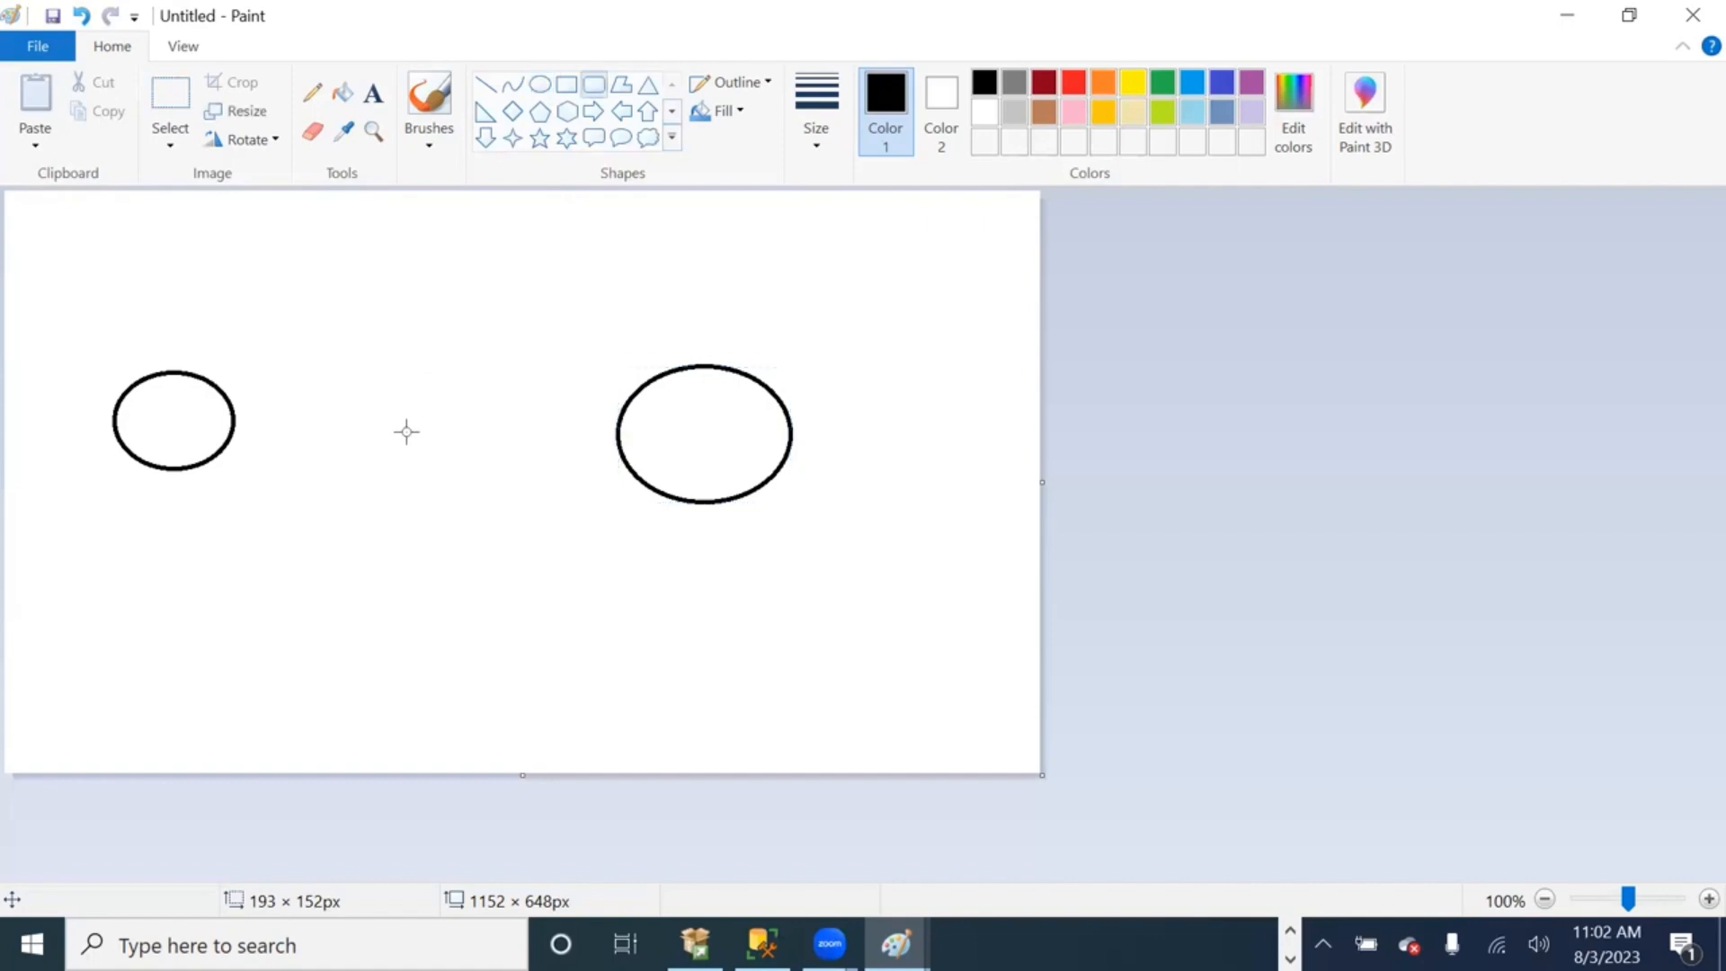
pyautogui.moveTo(392, 344); pyautogui.dragTo(515, 608)
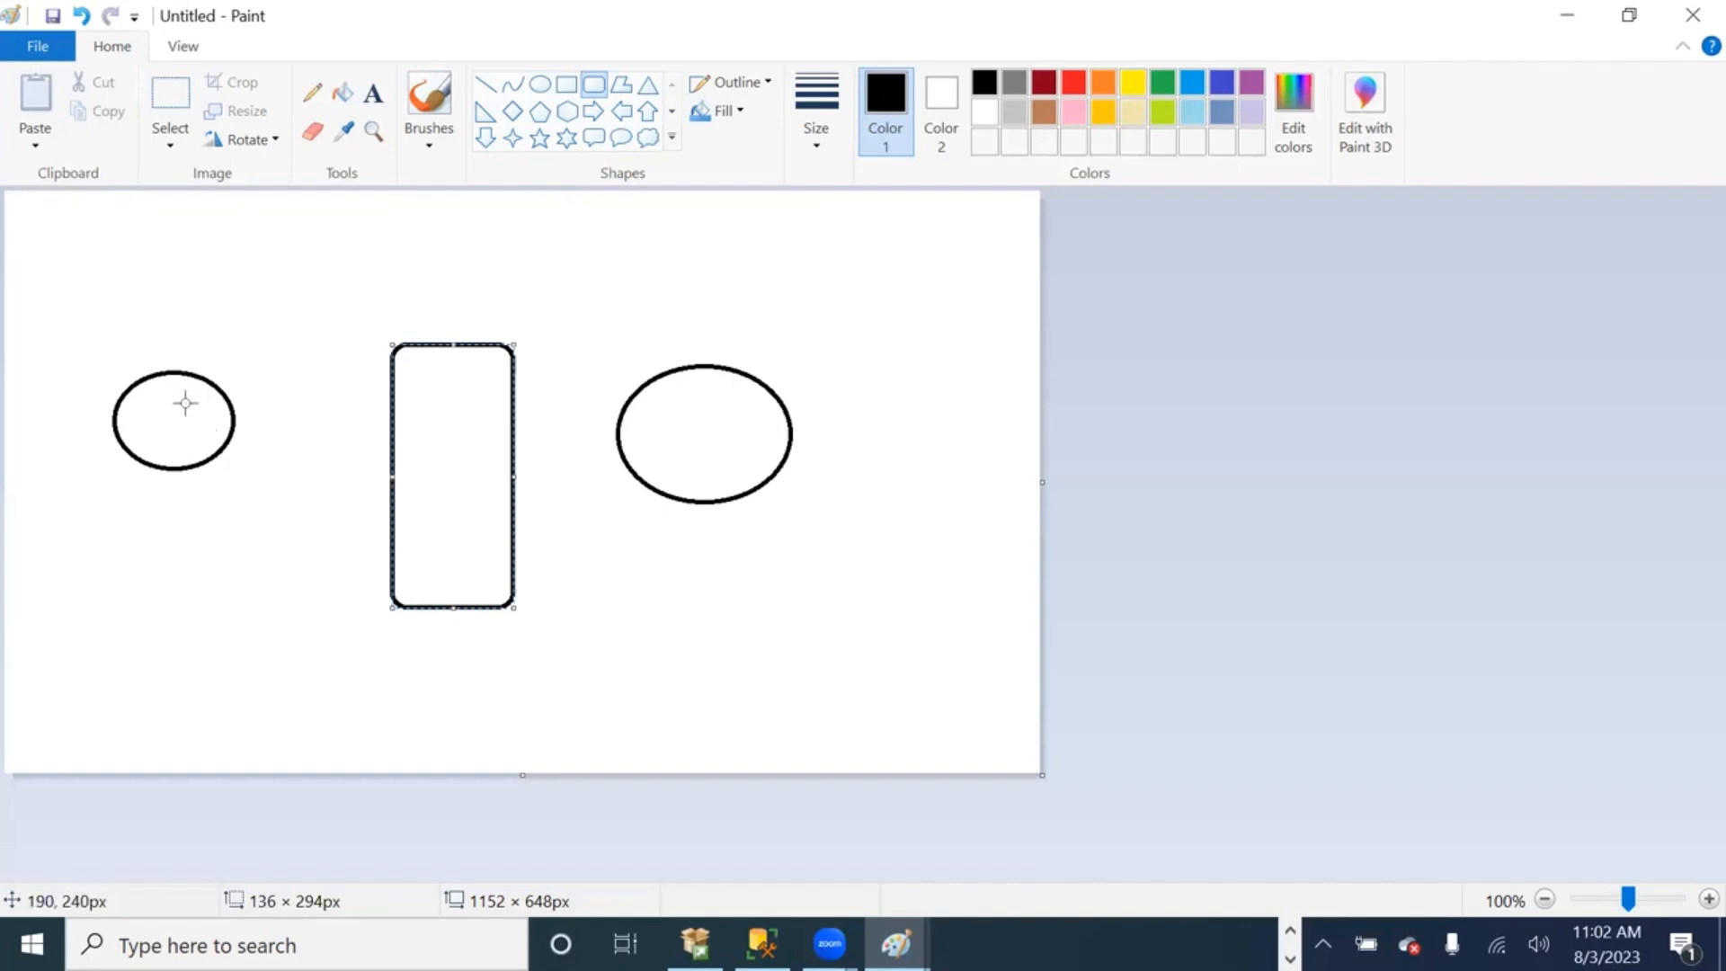
pyautogui.moveTo(185, 403); pyautogui.dragTo(156, 447)
pyautogui.hotkey('ctrl', 'z')
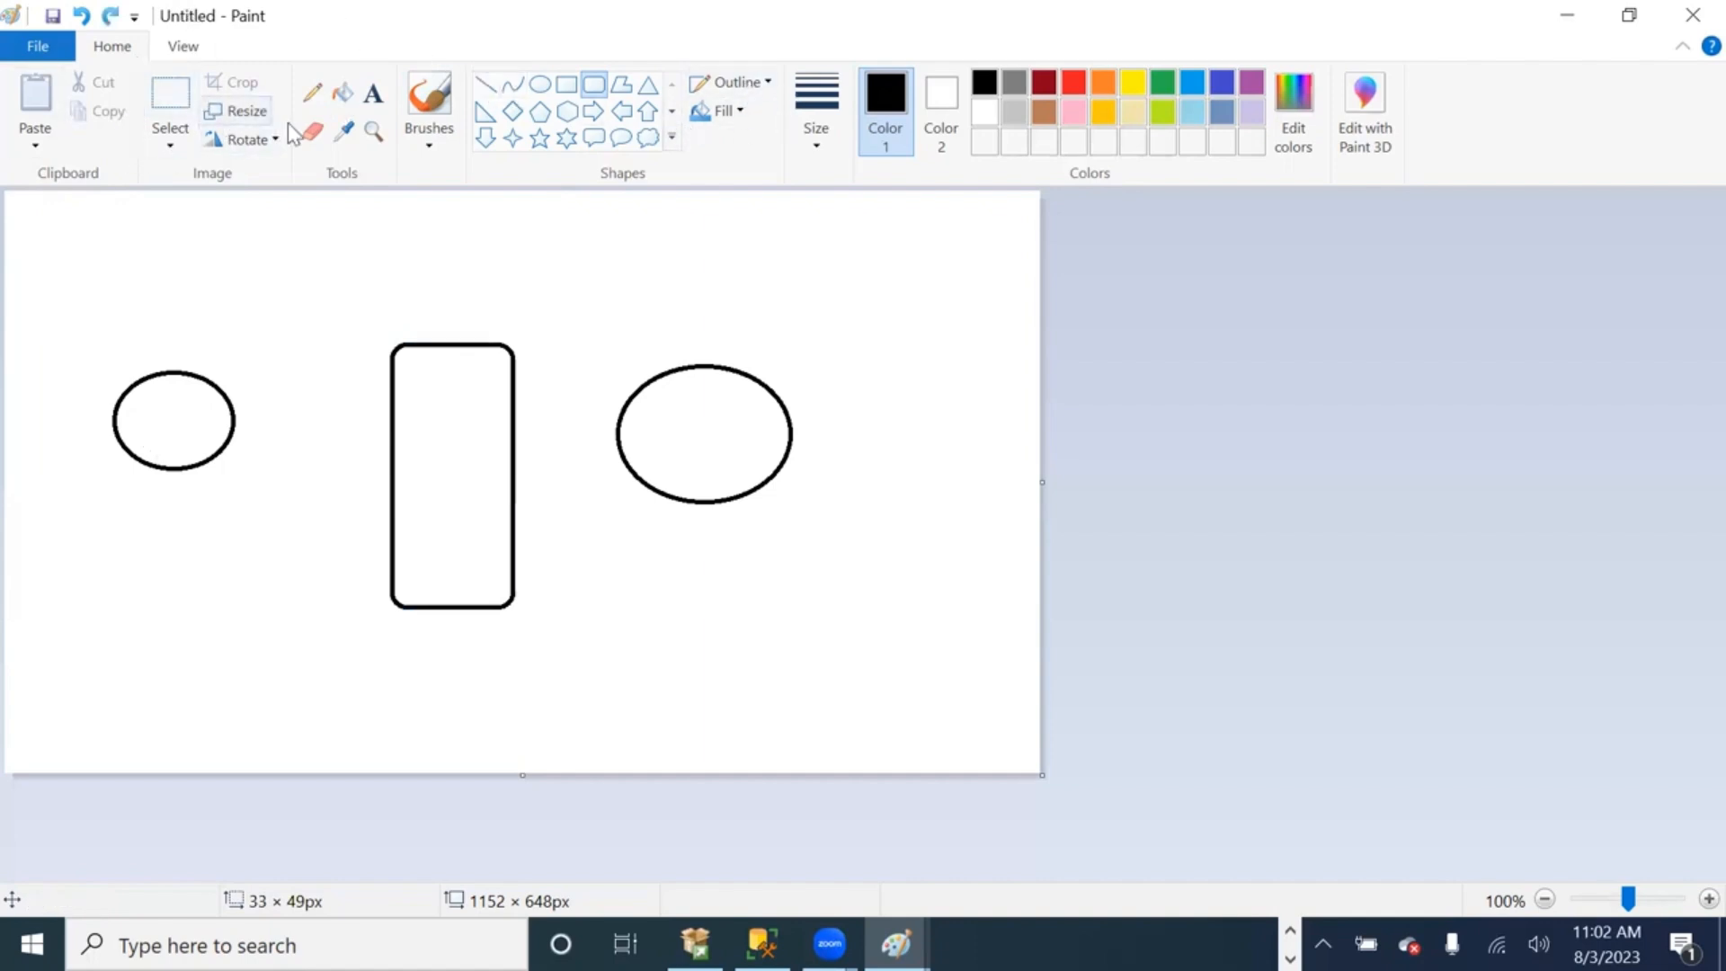
# Step: Handwrite C in the left ellipse, R in the rounded rectangle and C in the right ellipse with the Pencil
pyautogui.click(312, 94)
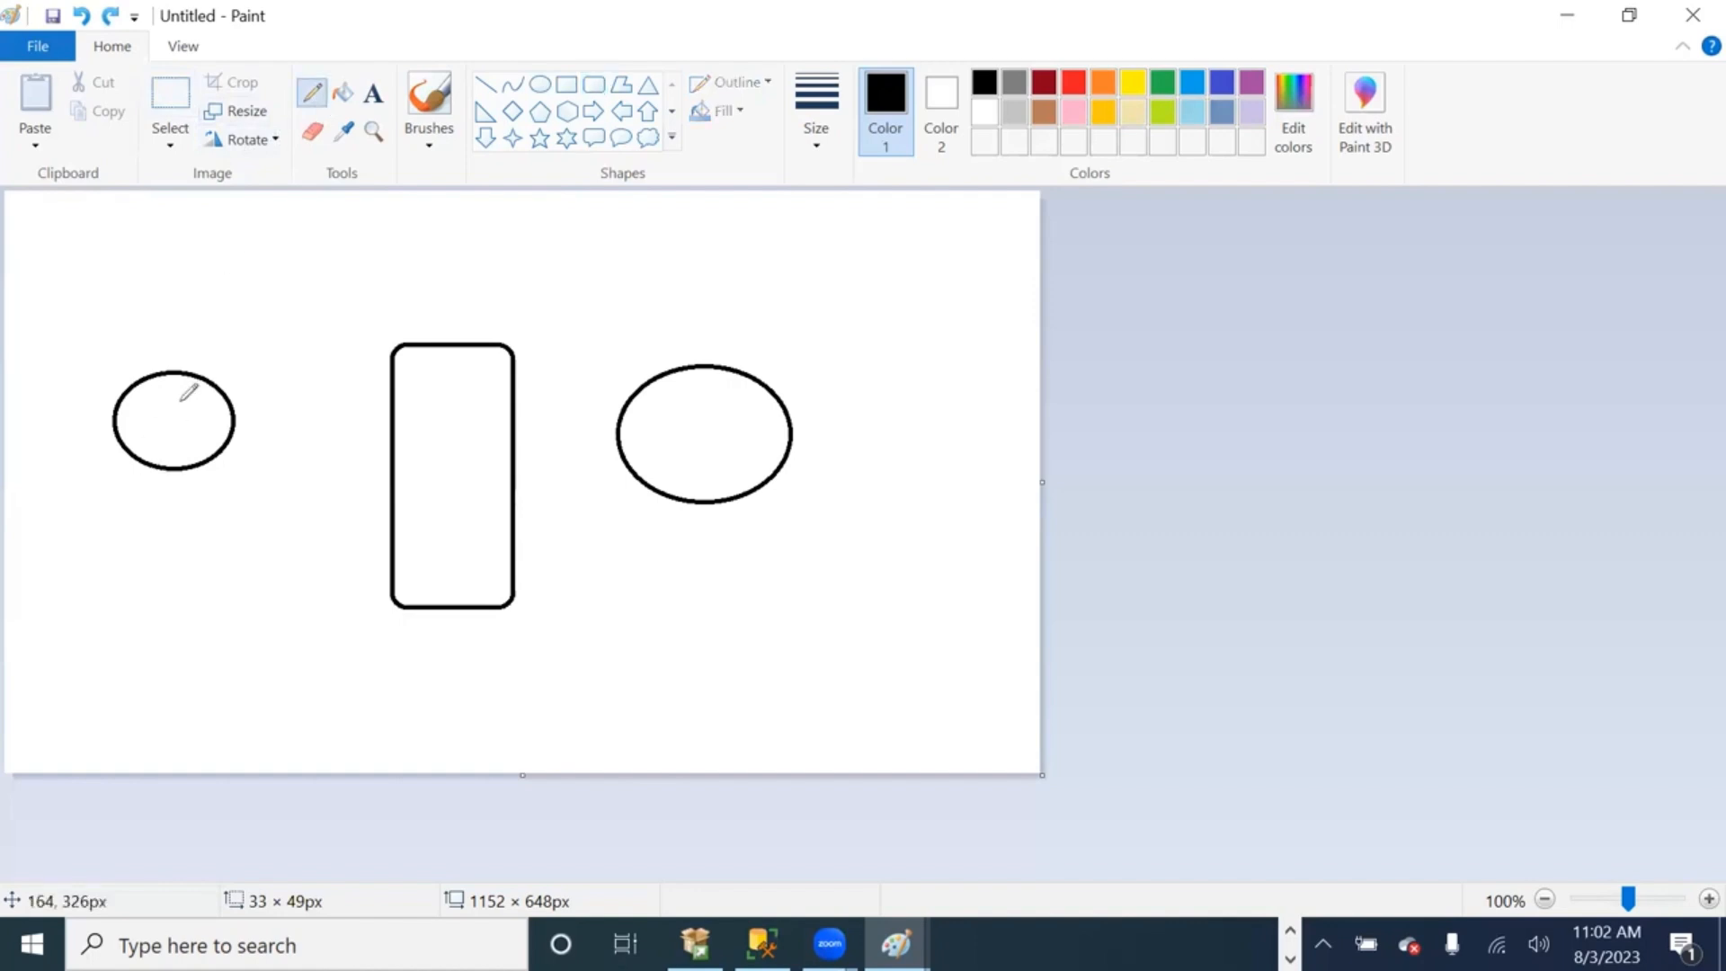
pyautogui.moveTo(185, 392)
pyautogui.mouseDown()
pyautogui.moveTo(165, 424)
pyautogui.moveTo(206, 440)
pyautogui.mouseUp()
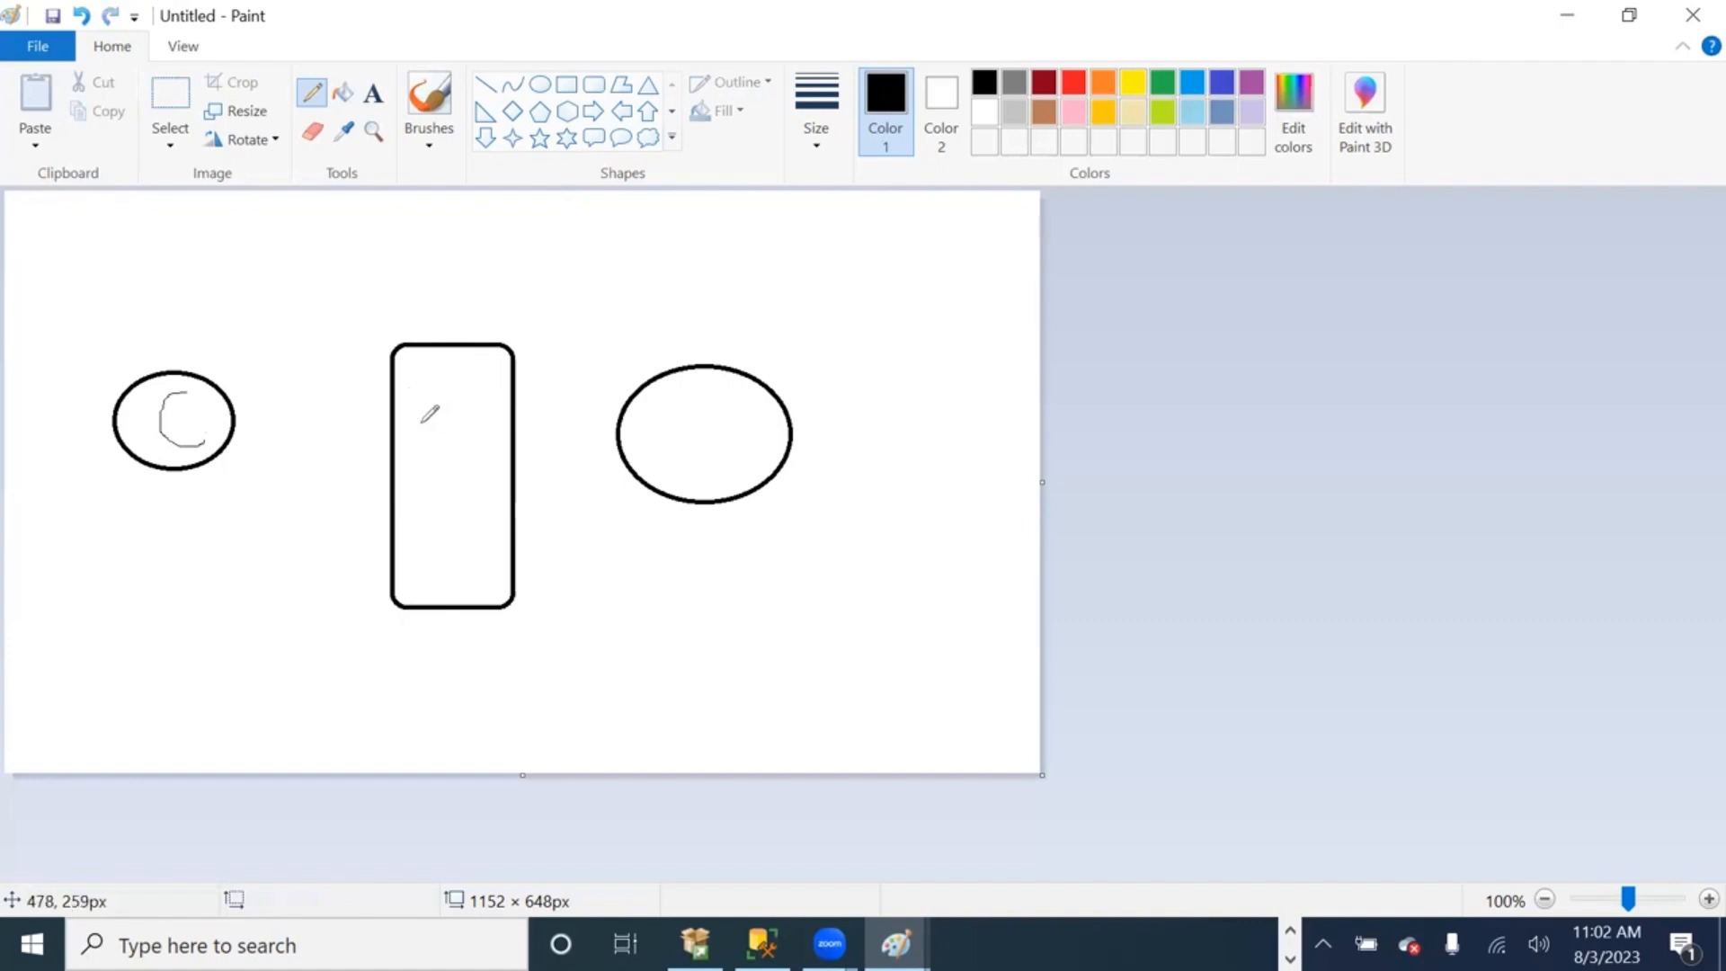
pyautogui.moveTo(432, 414)
pyautogui.mouseDown()
pyautogui.moveTo(436, 489)
pyautogui.moveTo(438, 413)
pyautogui.moveTo(479, 483)
pyautogui.mouseUp()
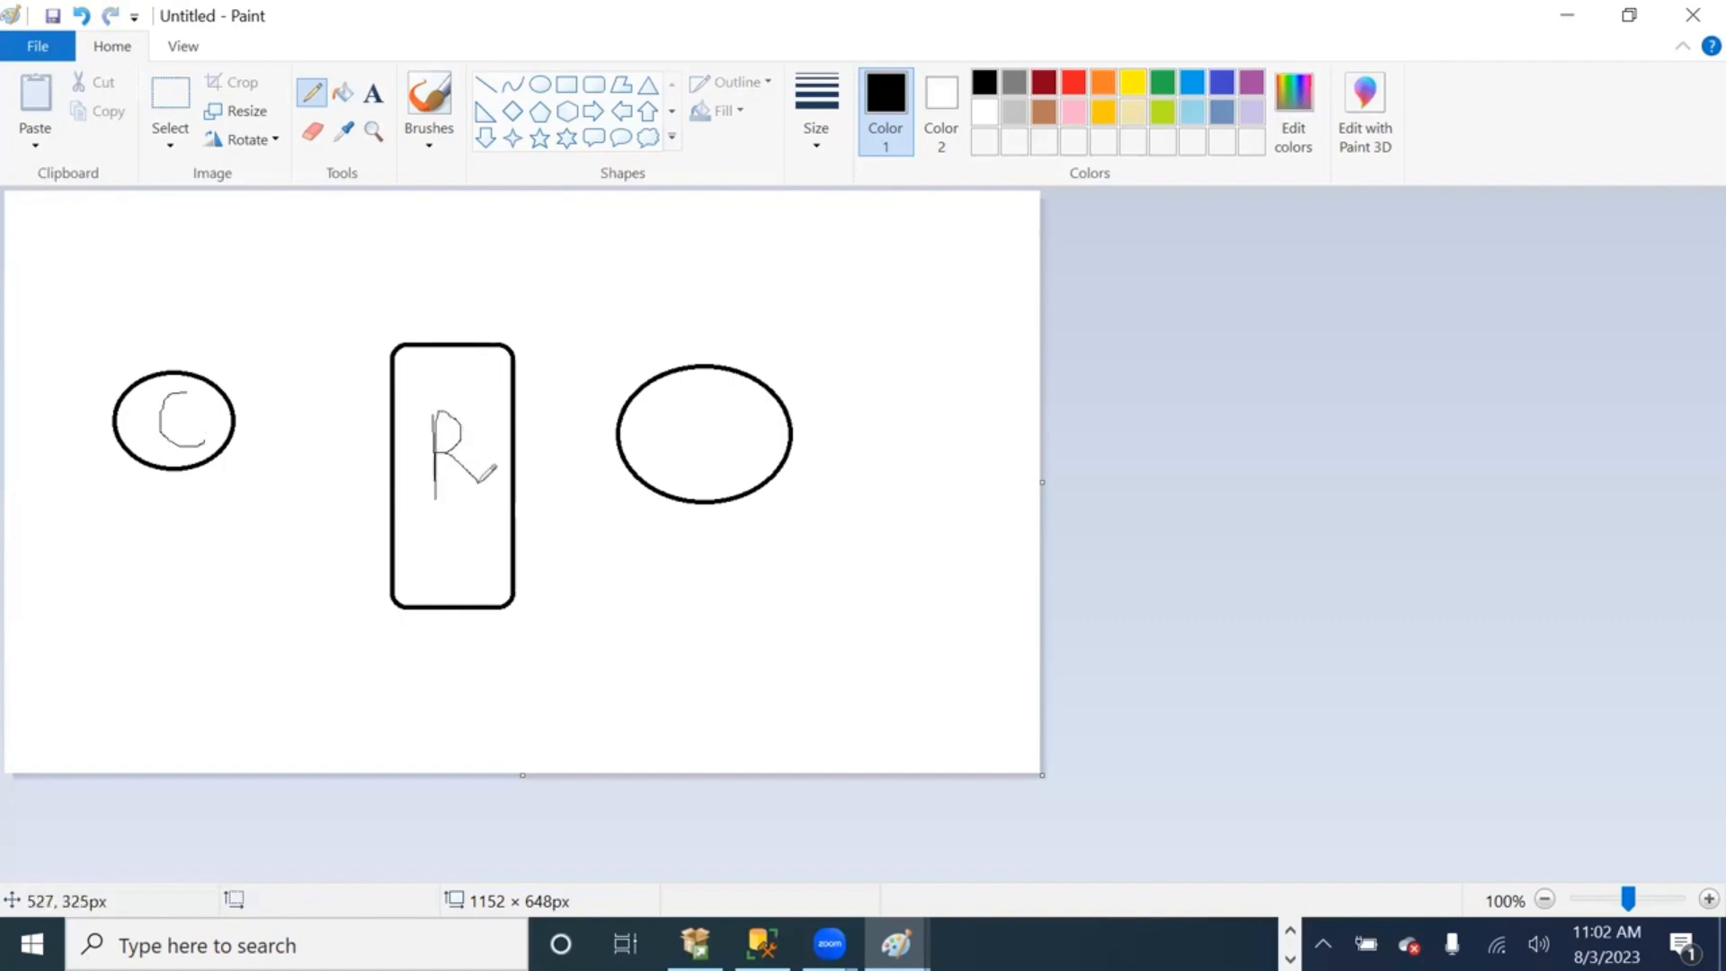
pyautogui.moveTo(719, 401)
pyautogui.mouseDown()
pyautogui.moveTo(663, 439)
pyautogui.moveTo(726, 459)
pyautogui.mouseUp()
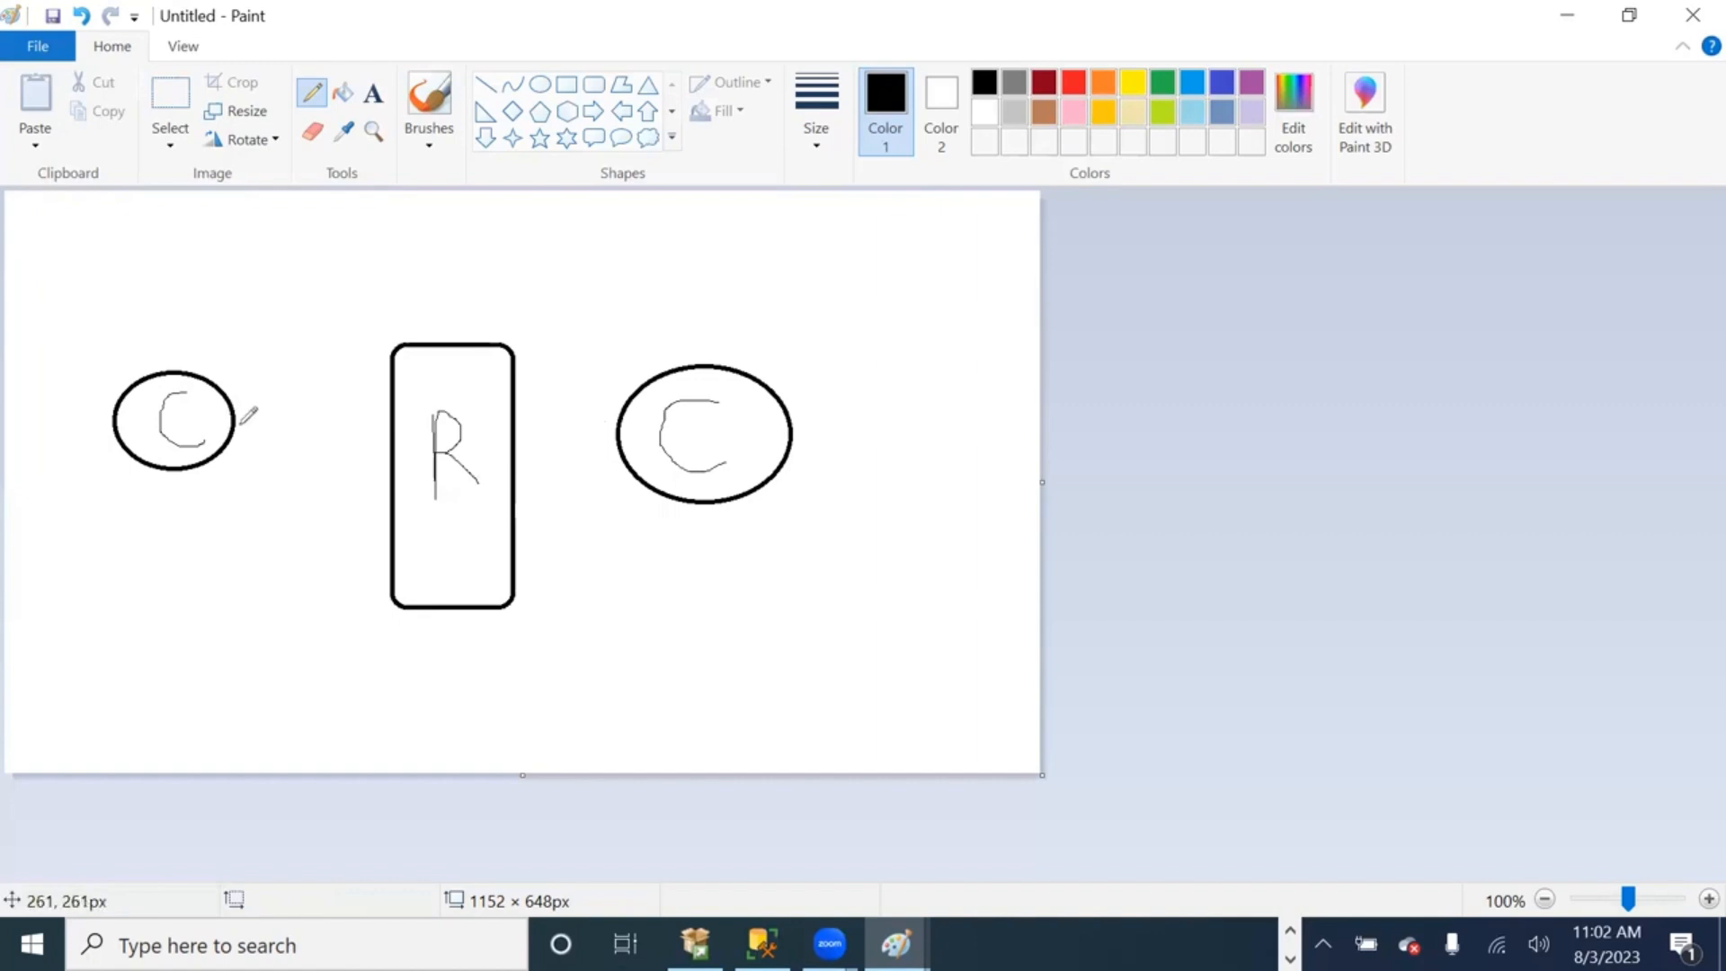
# Step: Draw right-pointing arrows from the left C to R and from R to the right C, plus one about 649 px long beneath them
pyautogui.click(593, 111)
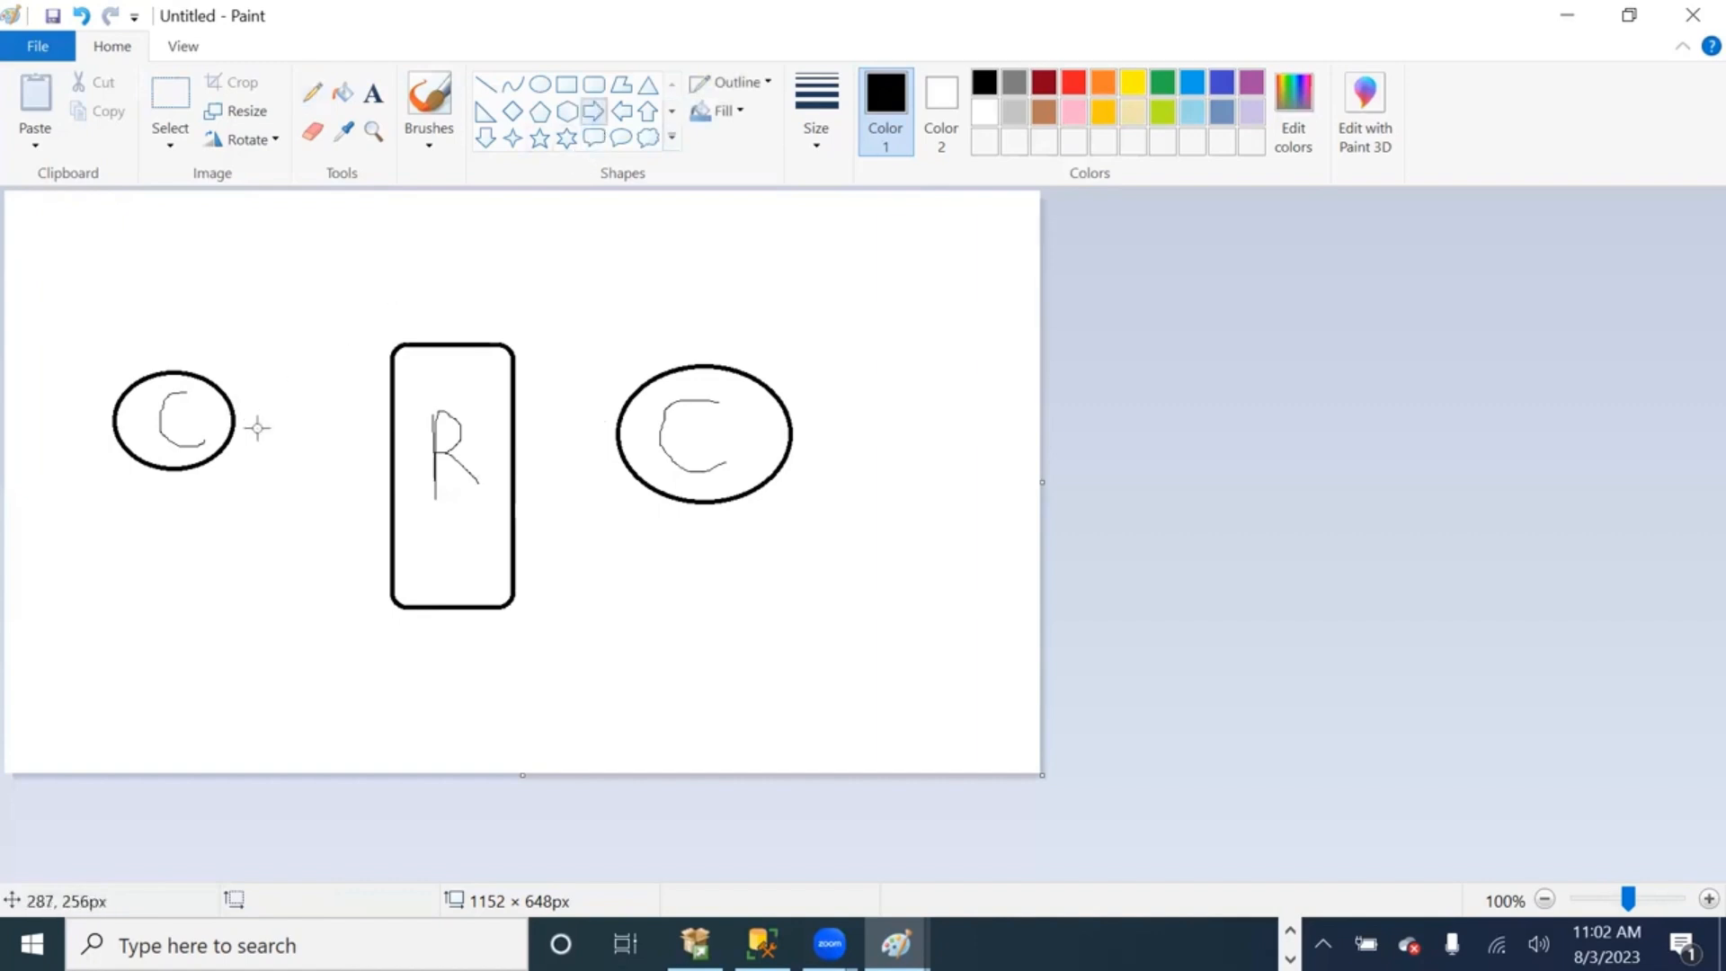
pyautogui.moveTo(246, 418); pyautogui.dragTo(387, 448)
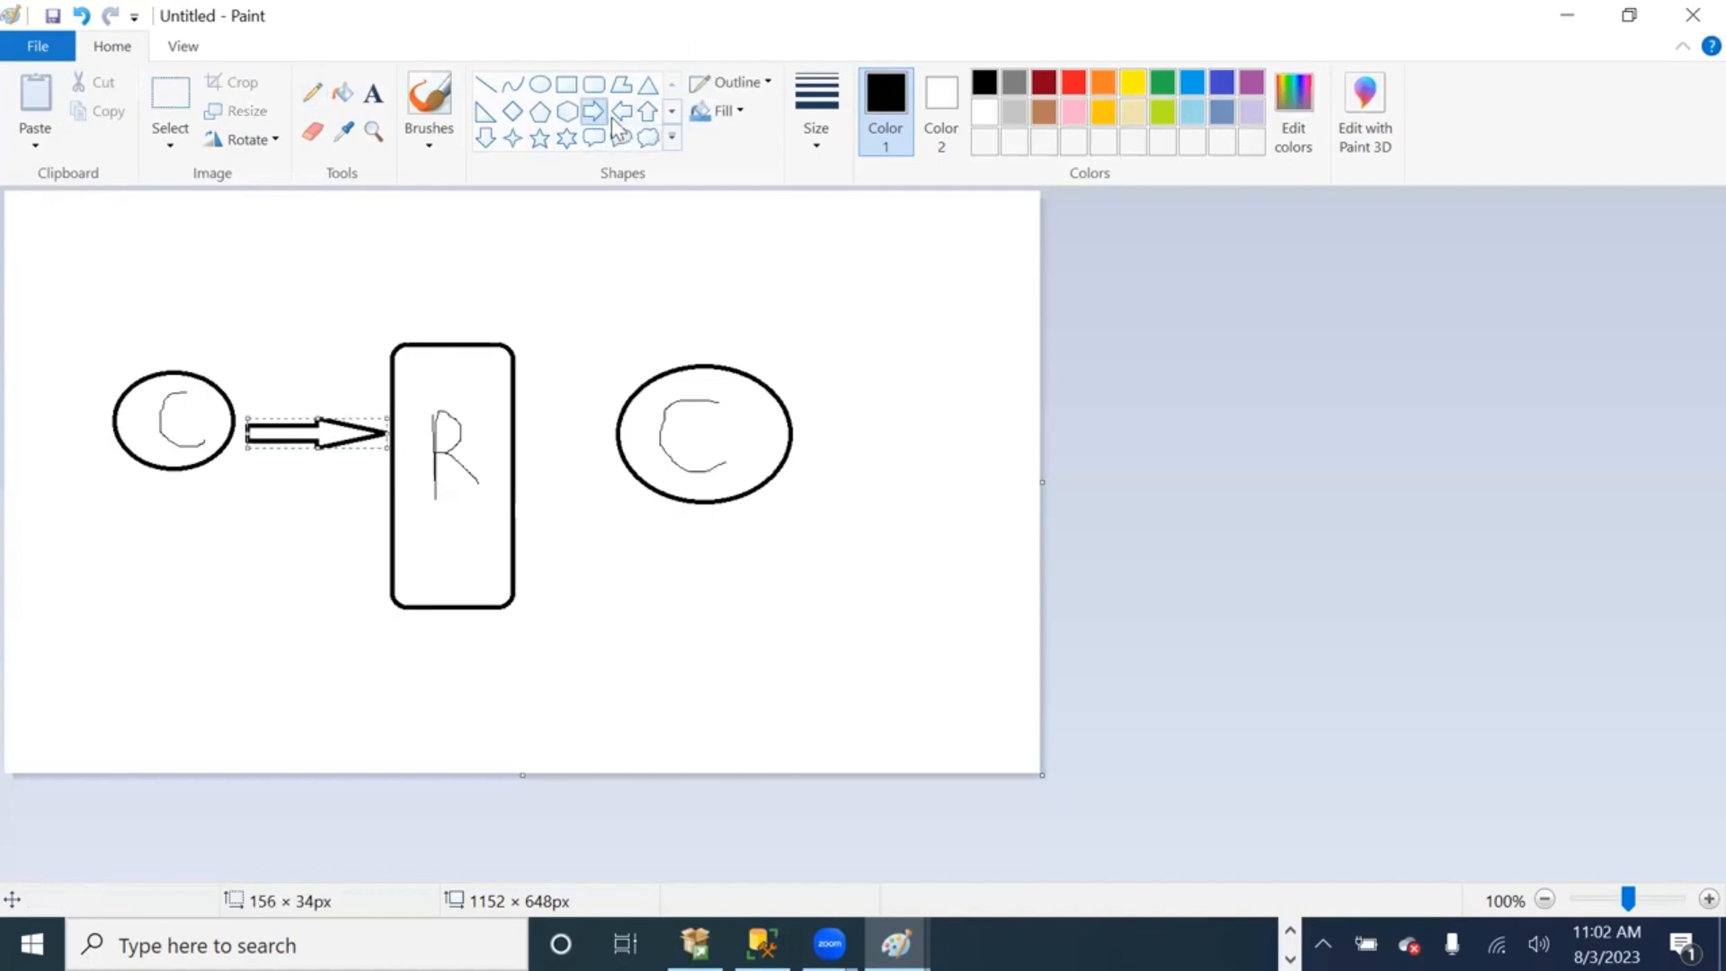
pyautogui.moveTo(514, 433); pyautogui.dragTo(620, 459)
pyautogui.click(692, 613)
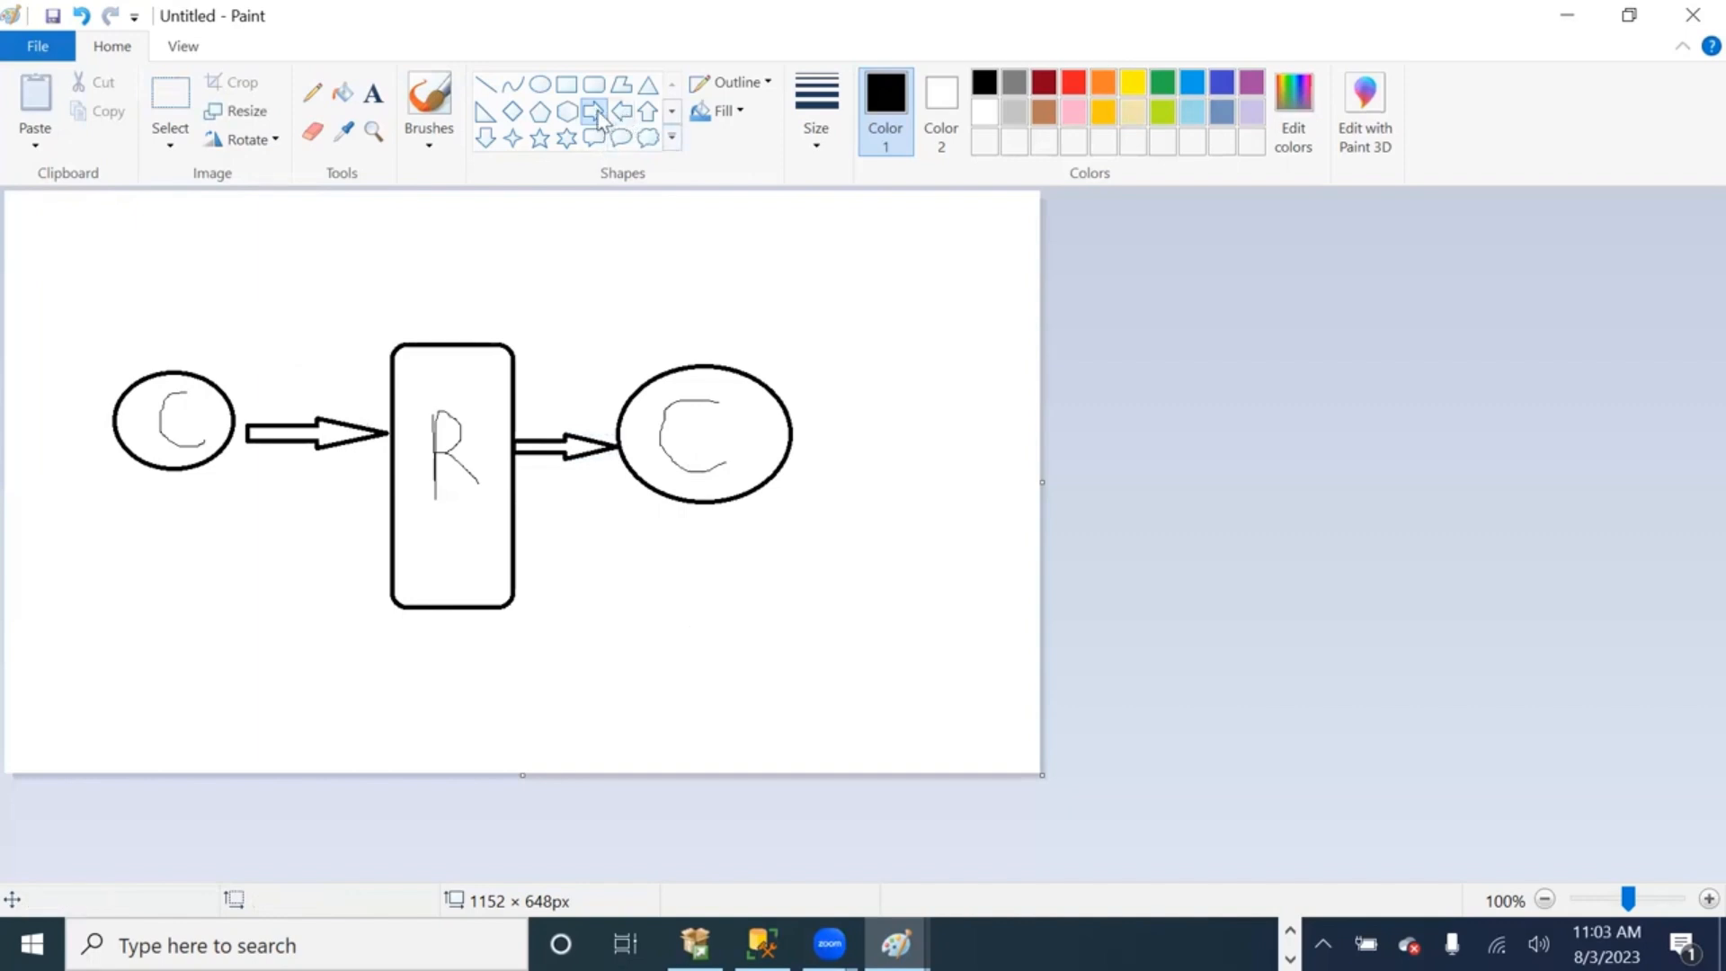
pyautogui.moveTo(132, 656)
pyautogui.mouseDown()
pyautogui.moveTo(310, 683)
pyautogui.moveTo(758, 682)
pyautogui.moveTo(715, 680)
pyautogui.mouseUp()
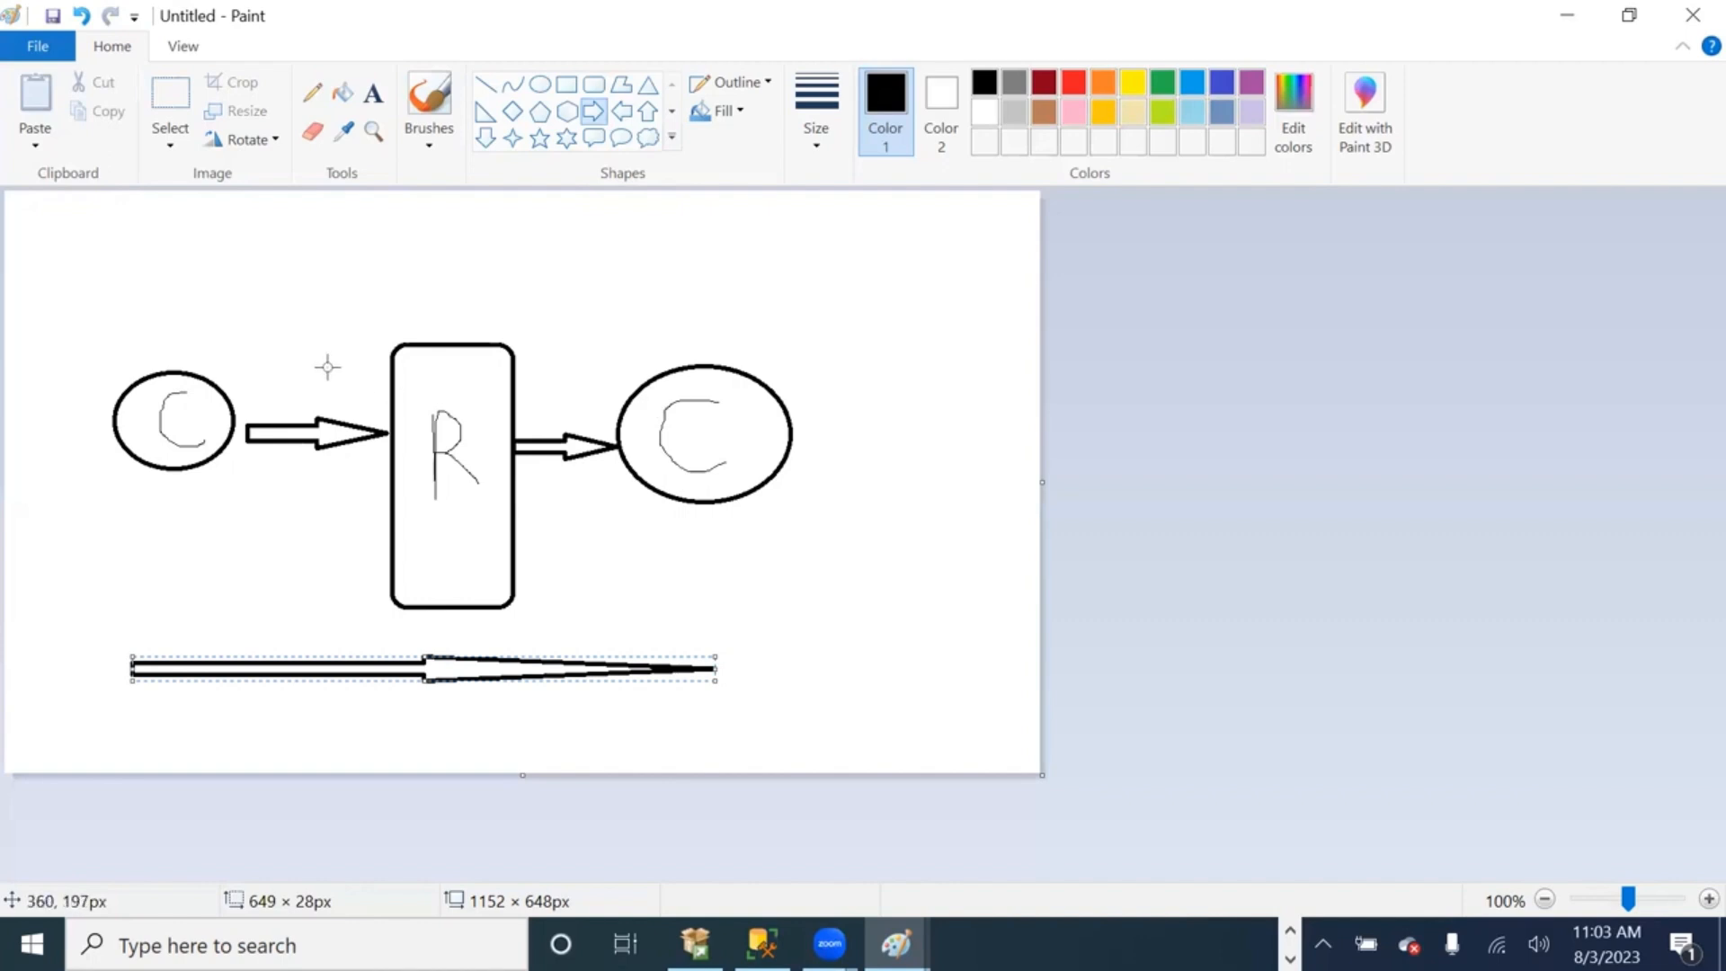
# Step: Minimize the Paint drawing and switch back to the Data_Test table in Power BI Desktop
pyautogui.click(1580, 14)
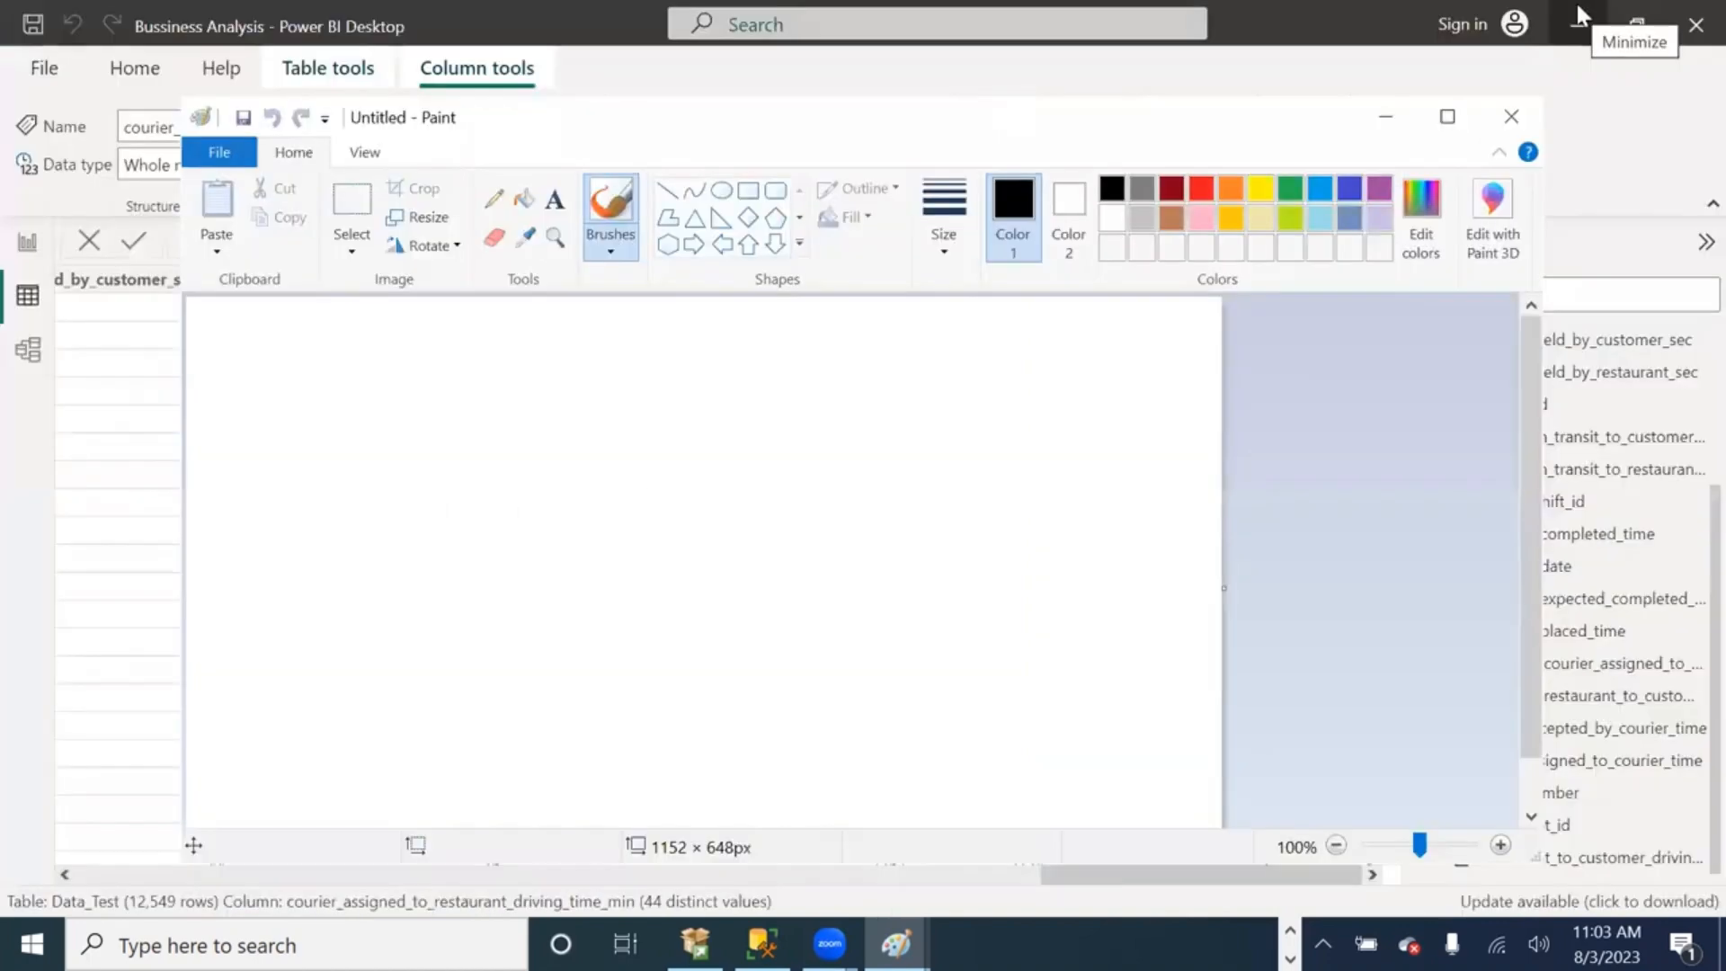
pyautogui.hotkey('alt', 'Tab')
pyautogui.hotkey('alt', 'Tab')
pyautogui.hotkey('alt', 'Tab')
pyautogui.hotkey('alt', 'Tab')
pyautogui.hotkey('alt', 'Tab')
pyautogui.hotkey('alt', 'Tab')
pyautogui.hotkey('alt', 'Tab')
pyautogui.hotkey('alt', 'Tab')
pyautogui.hotkey('alt', 'Tab')
pyautogui.hotkey('alt', 'Tab')
pyautogui.hotkey('alt', 'Tab')
pyautogui.hotkey('alt', 'Tab')
pyautogui.hotkey('alt', 'Tab')
pyautogui.hotkey('alt', 'Tab')
pyautogui.hotkey('alt', 'Tab')
pyautogui.hotkey('alt', 'Tab')
pyautogui.hotkey('alt', 'Tab')
pyautogui.hotkey('alt', 'Tab')
pyautogui.hotkey('alt', 'Tab')
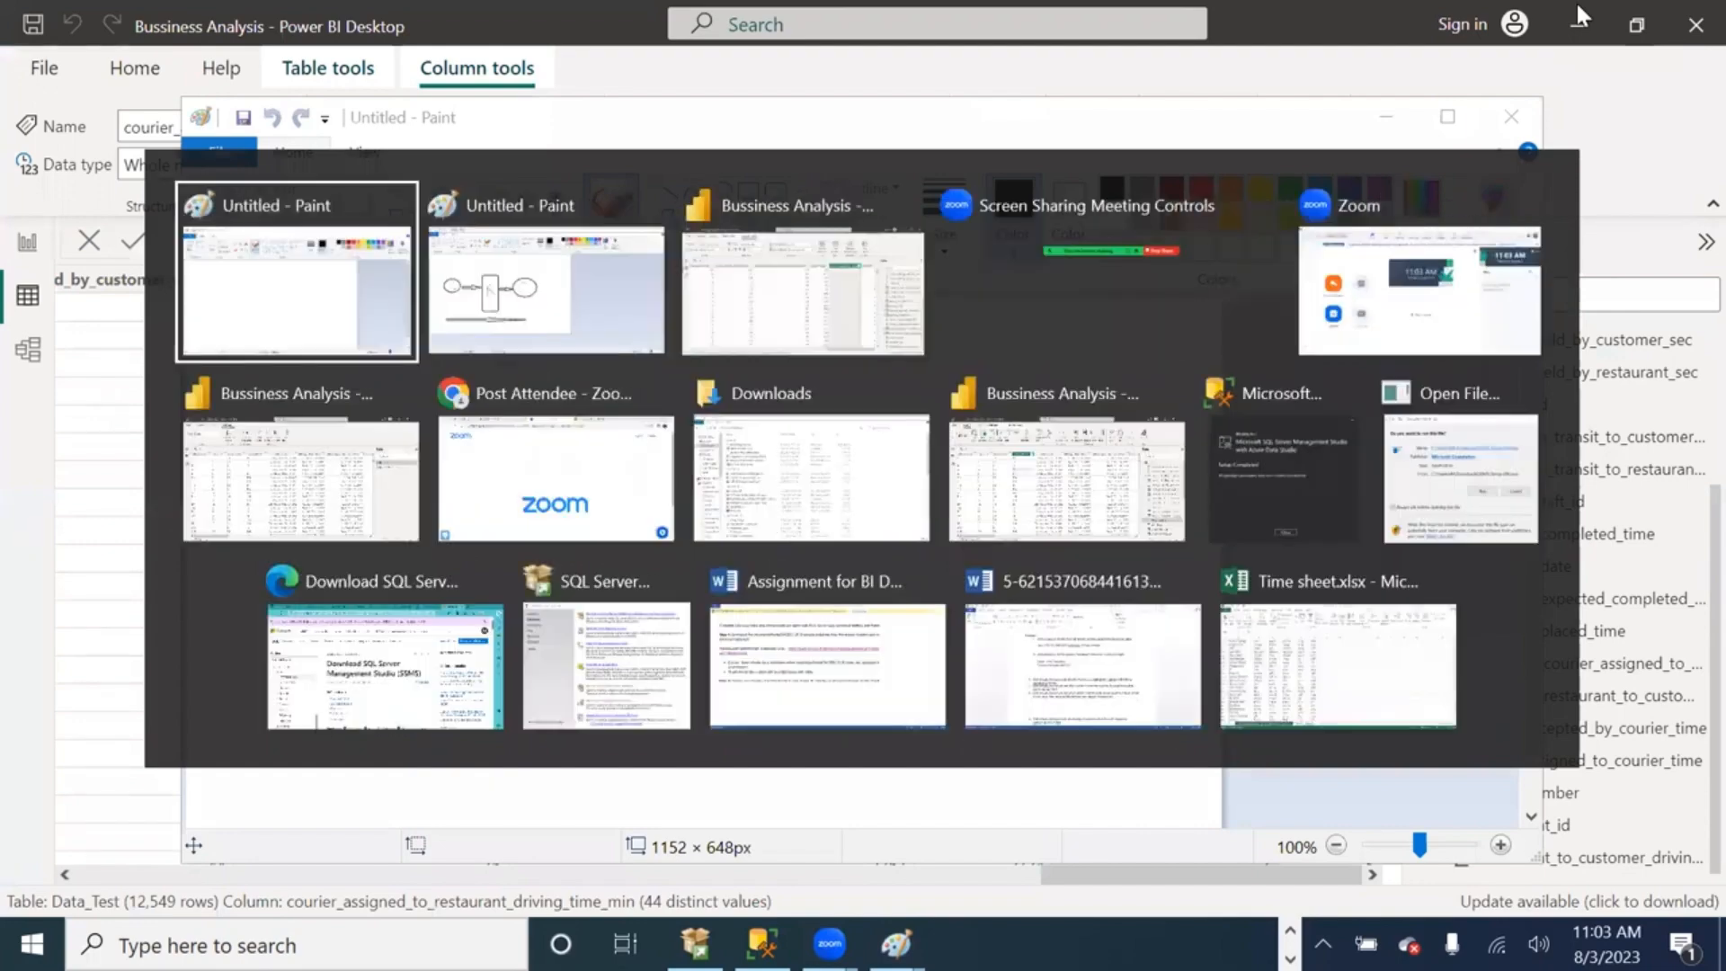
pyautogui.hotkey('alt', 'Tab')
pyautogui.hotkey('alt', 'Tab')
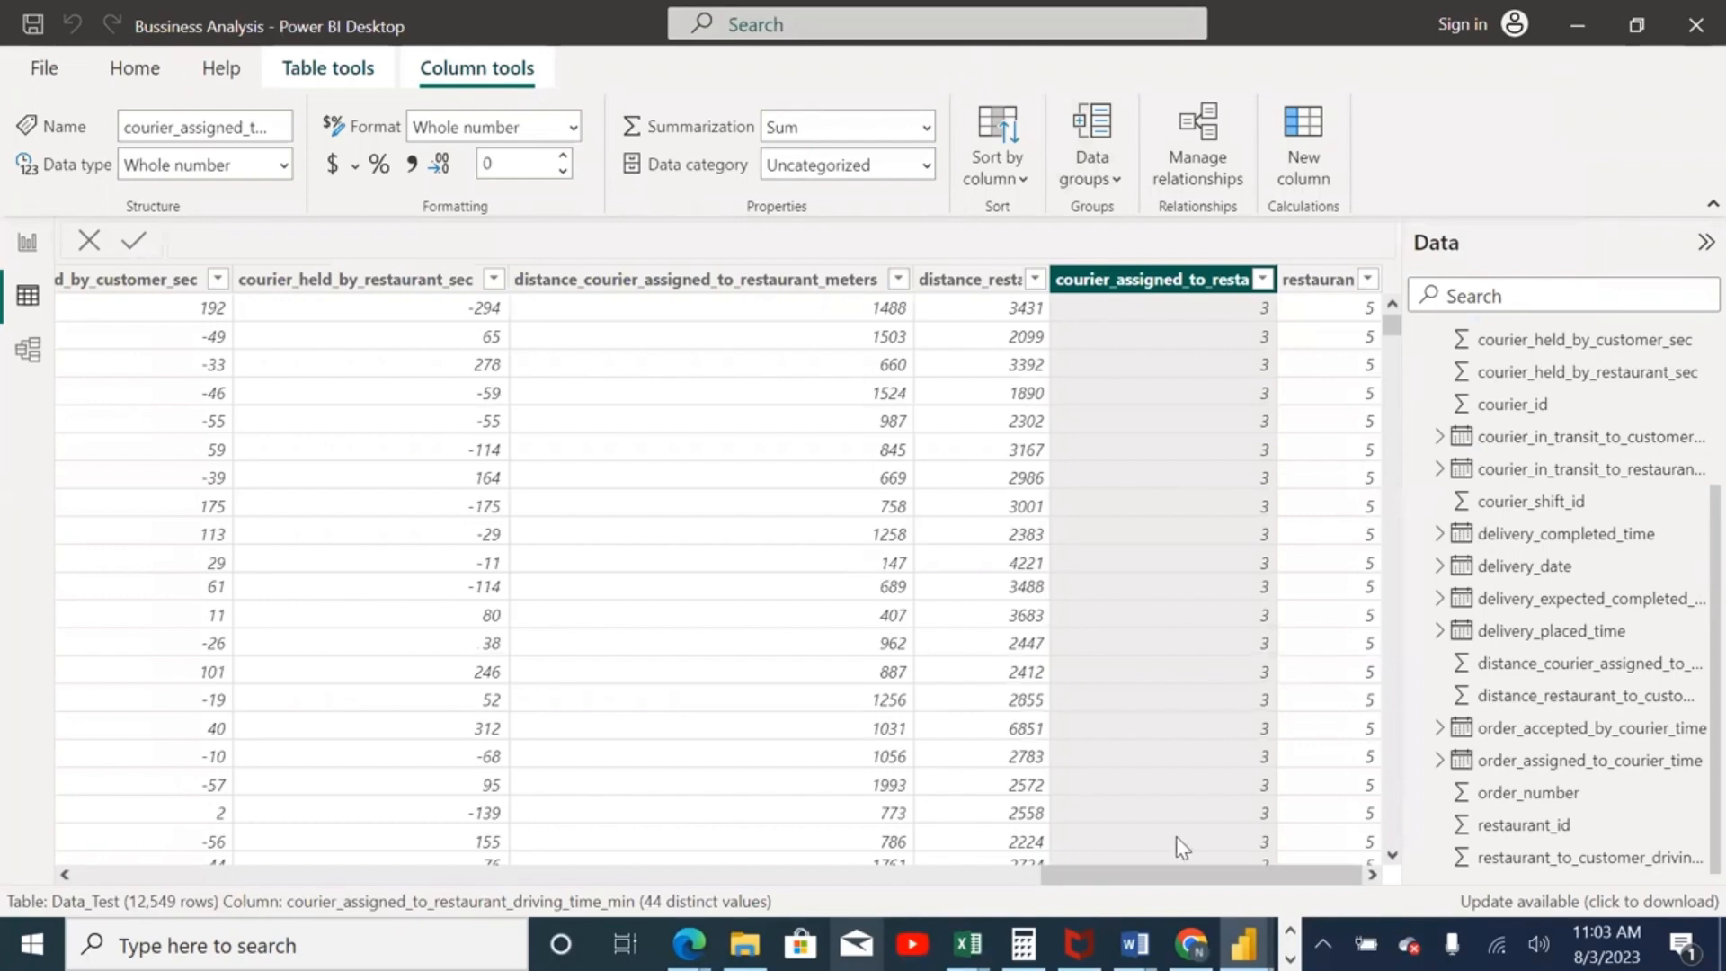
pyautogui.click(1304, 281)
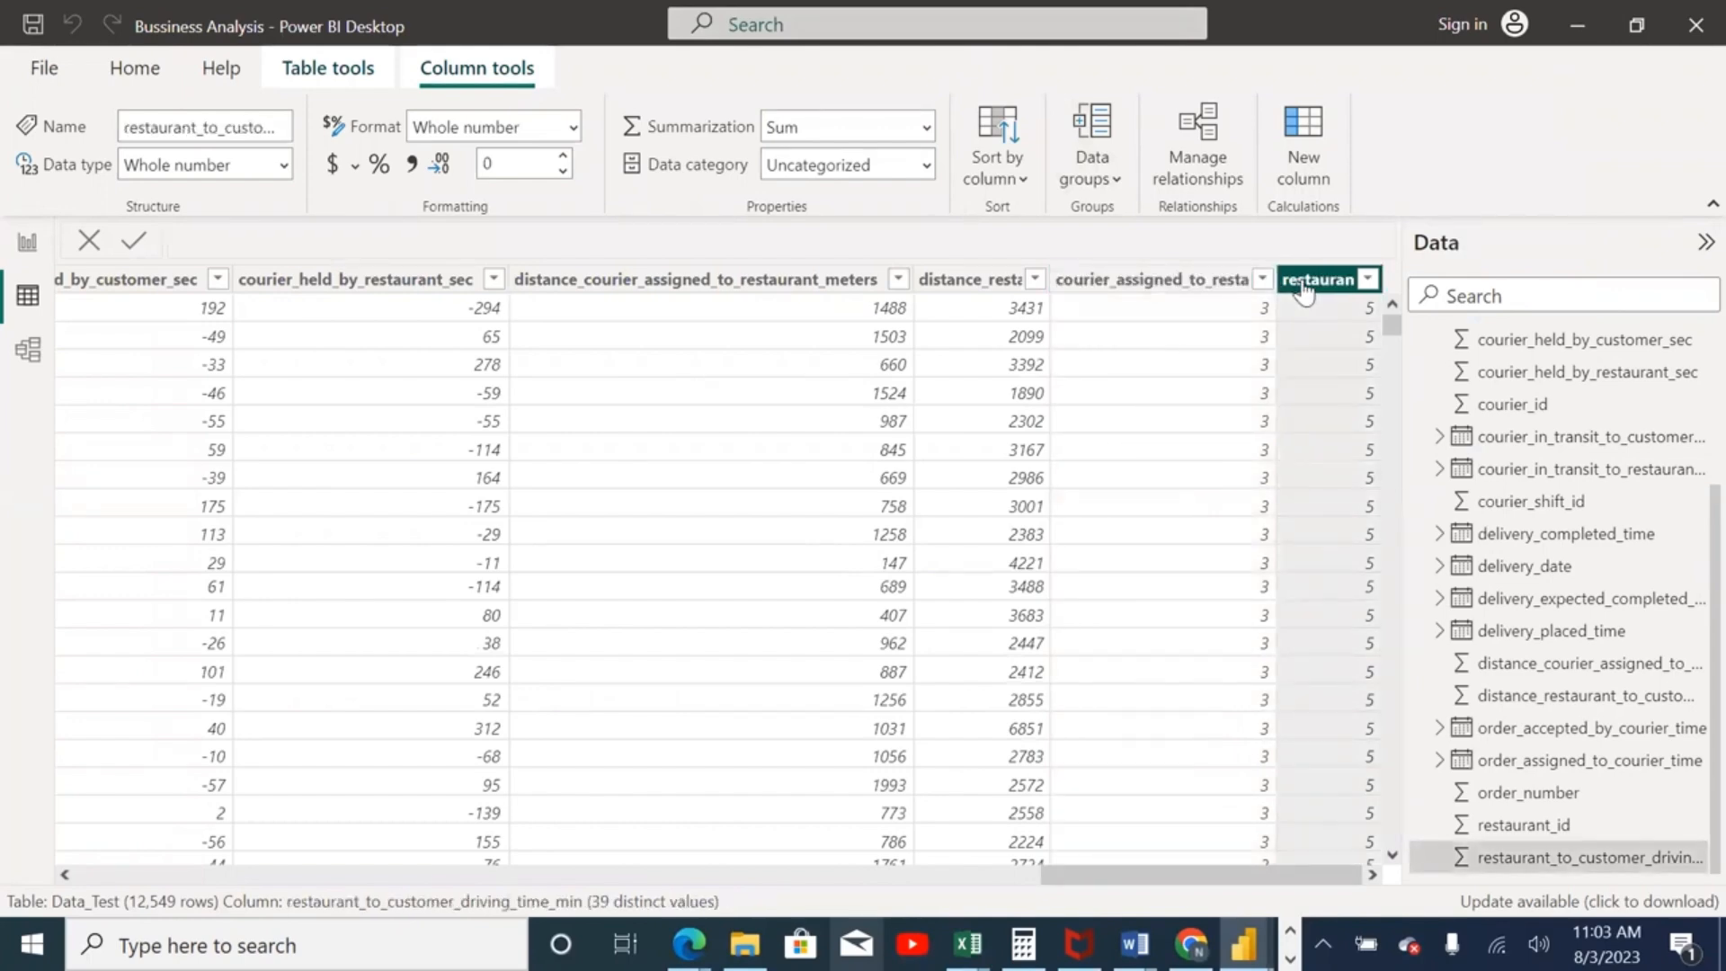
pyautogui.click(144, 72)
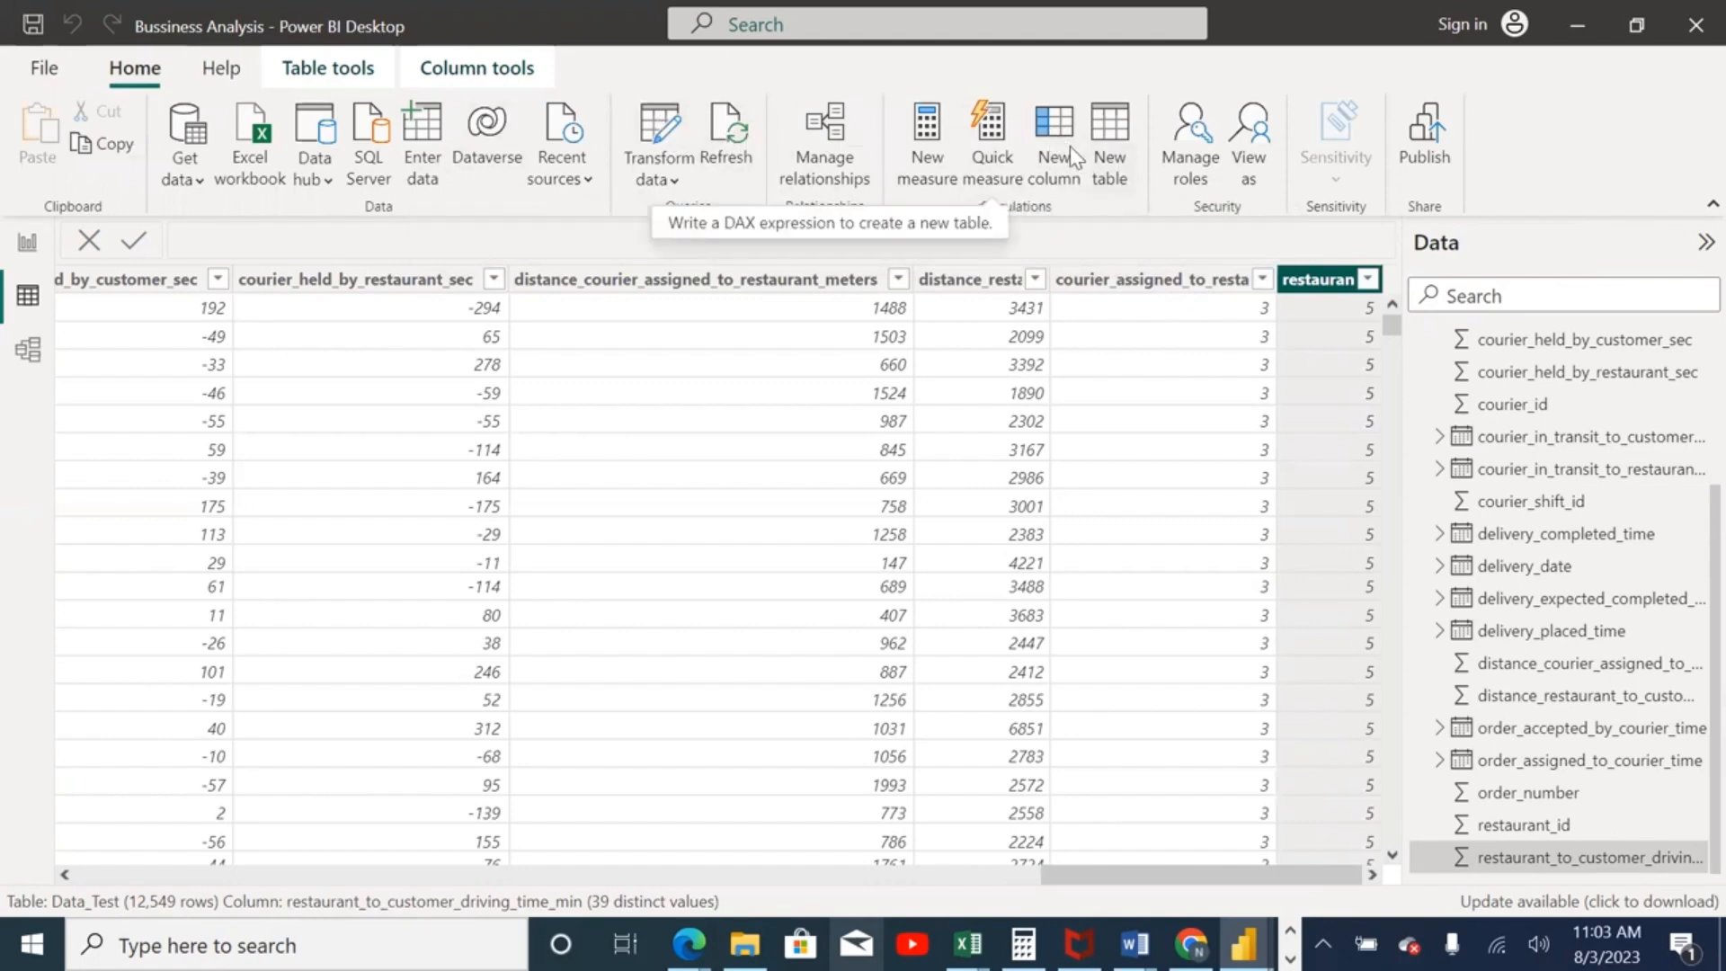
pyautogui.click(484, 78)
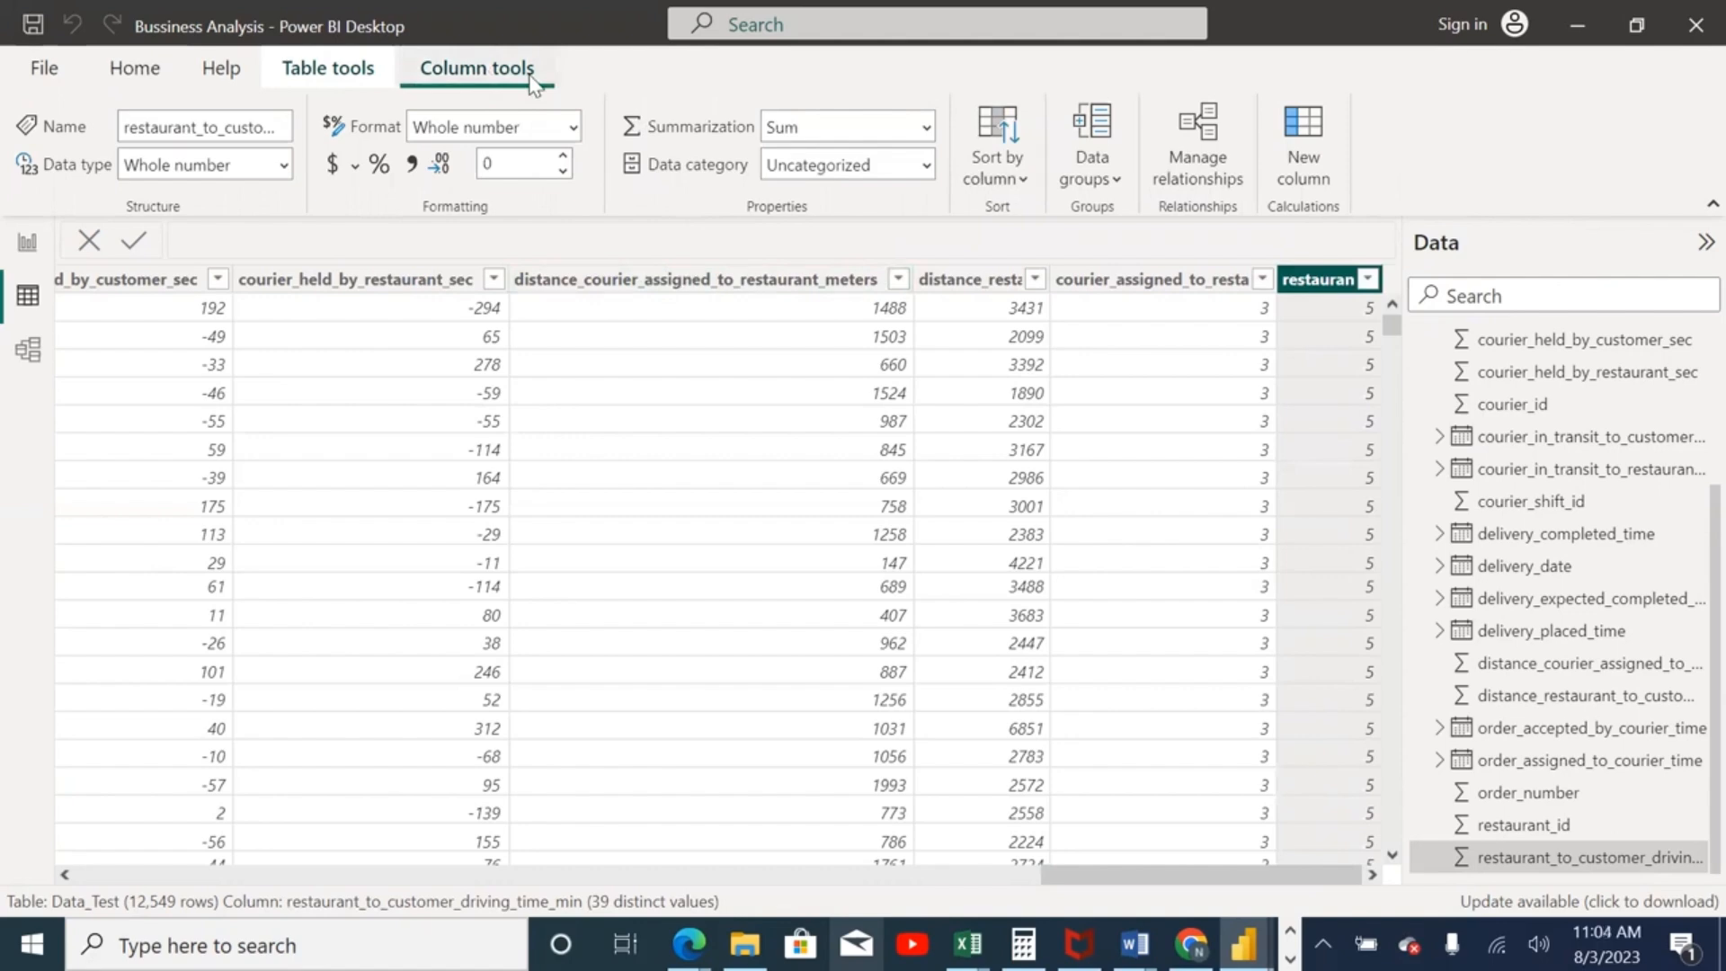
# Step: Open the Power Query Editor with its column-adding commands and select the Data_Test query
pyautogui.click(119, 76)
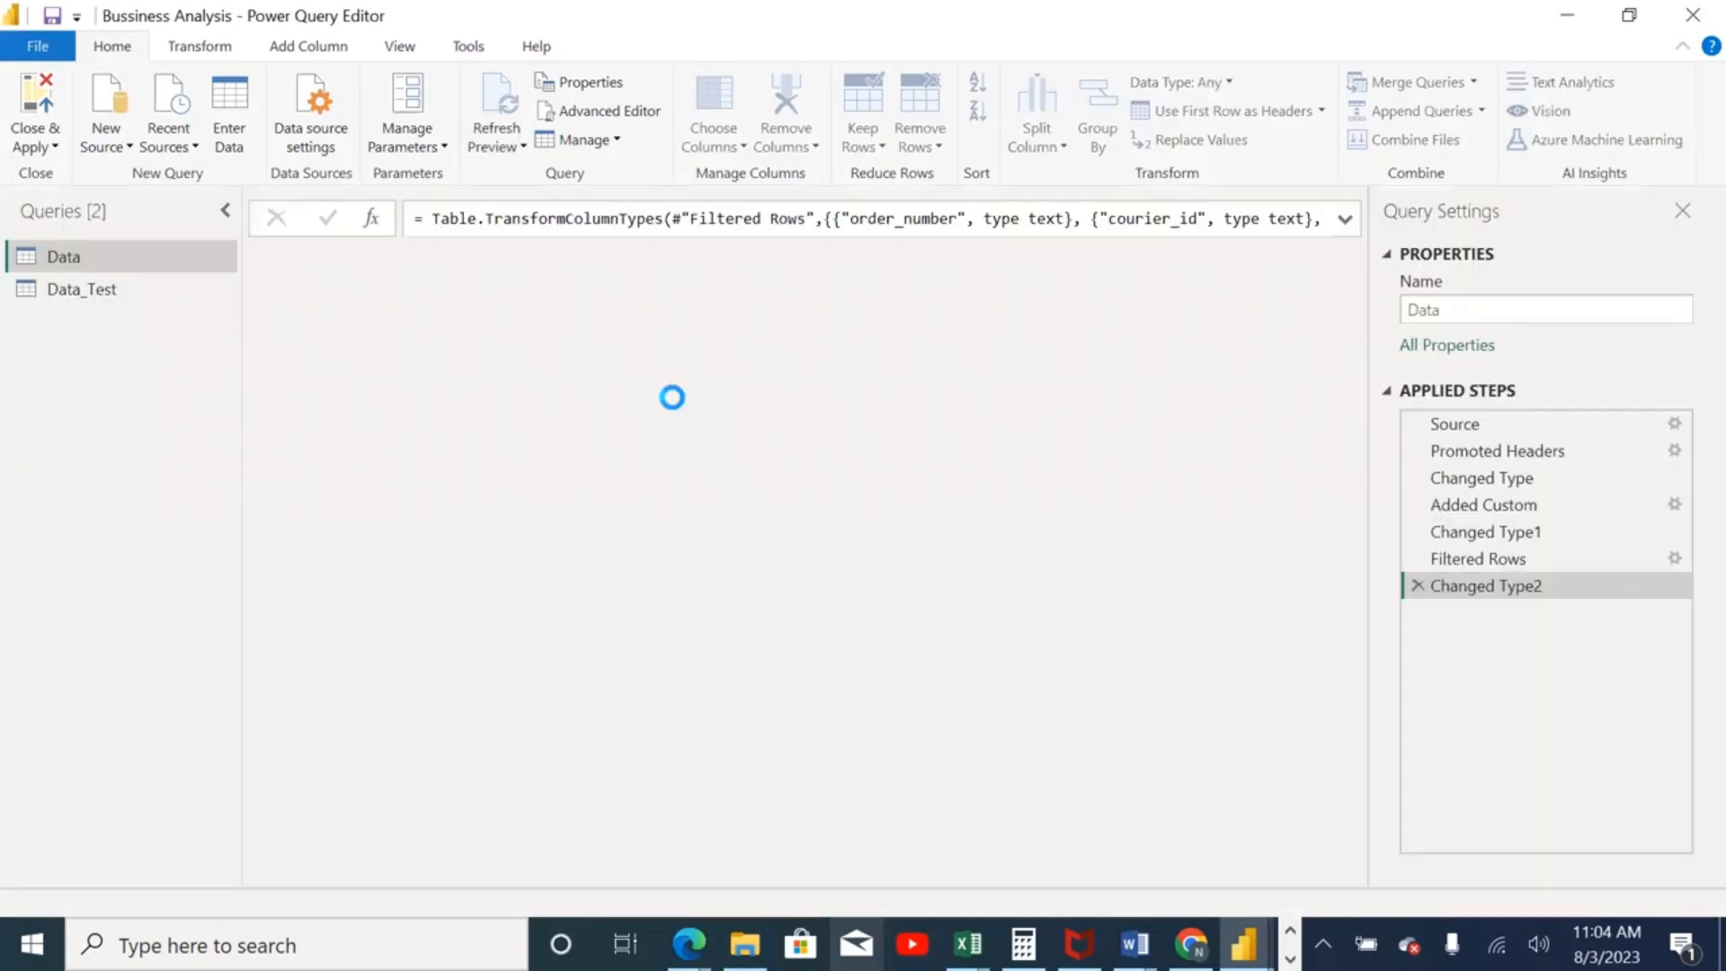
pyautogui.click(306, 47)
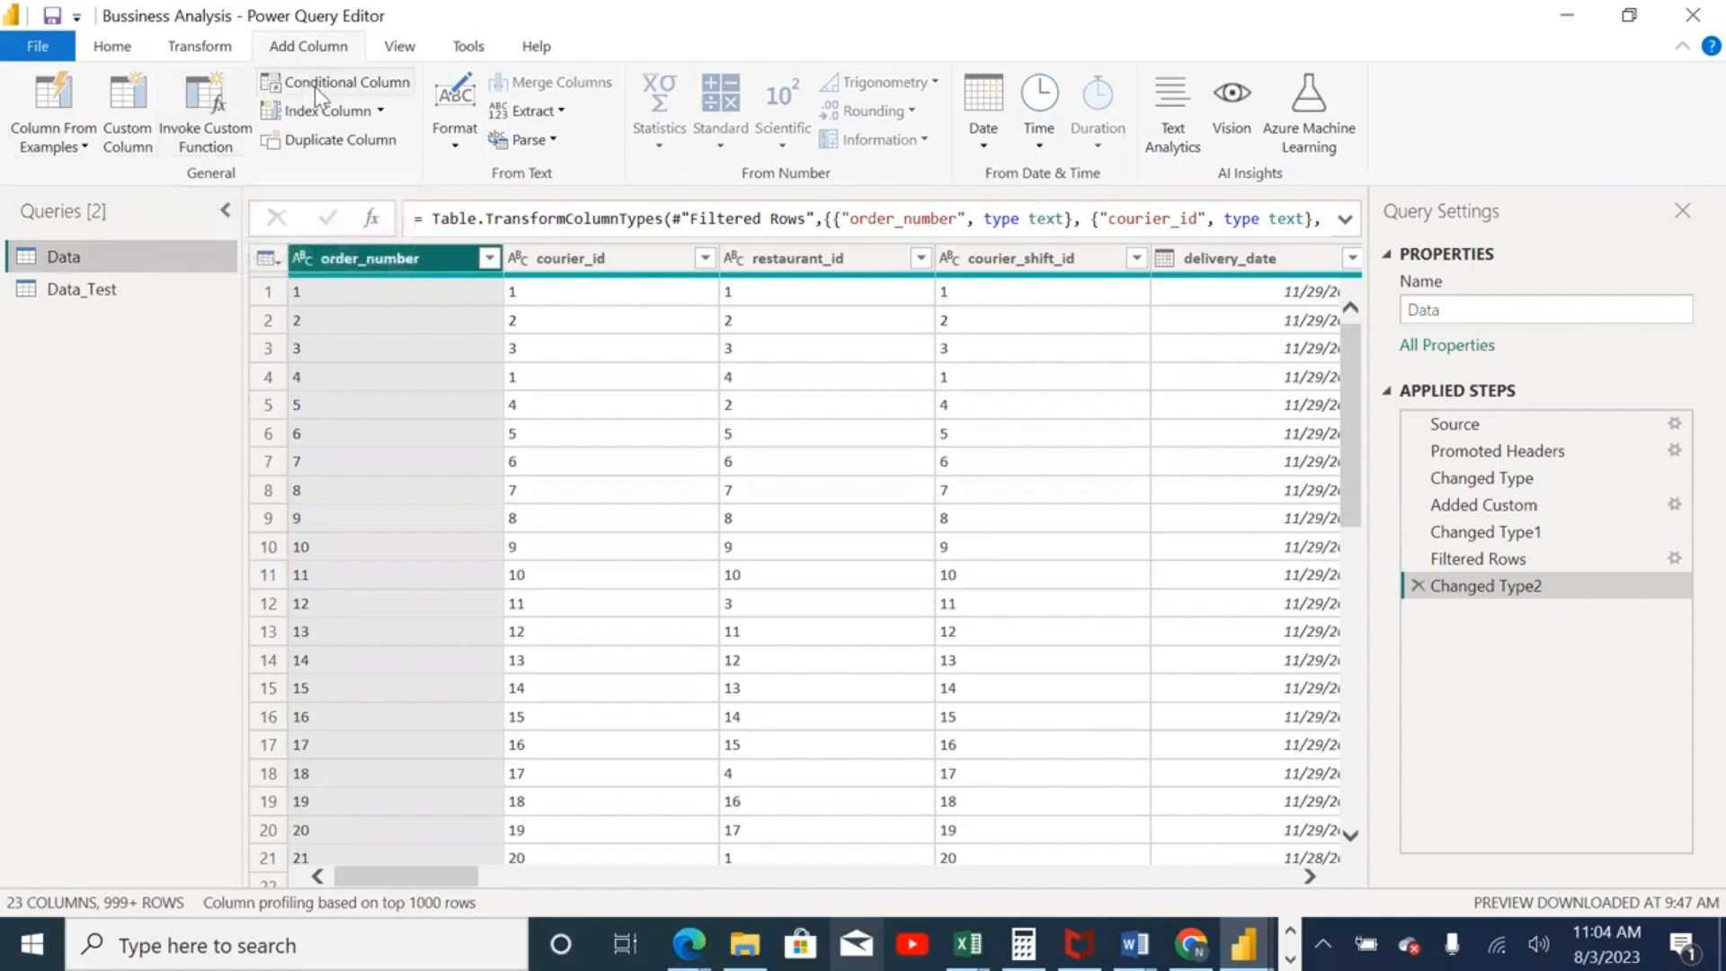
pyautogui.moveTo(401, 874); pyautogui.dragTo(1360, 839)
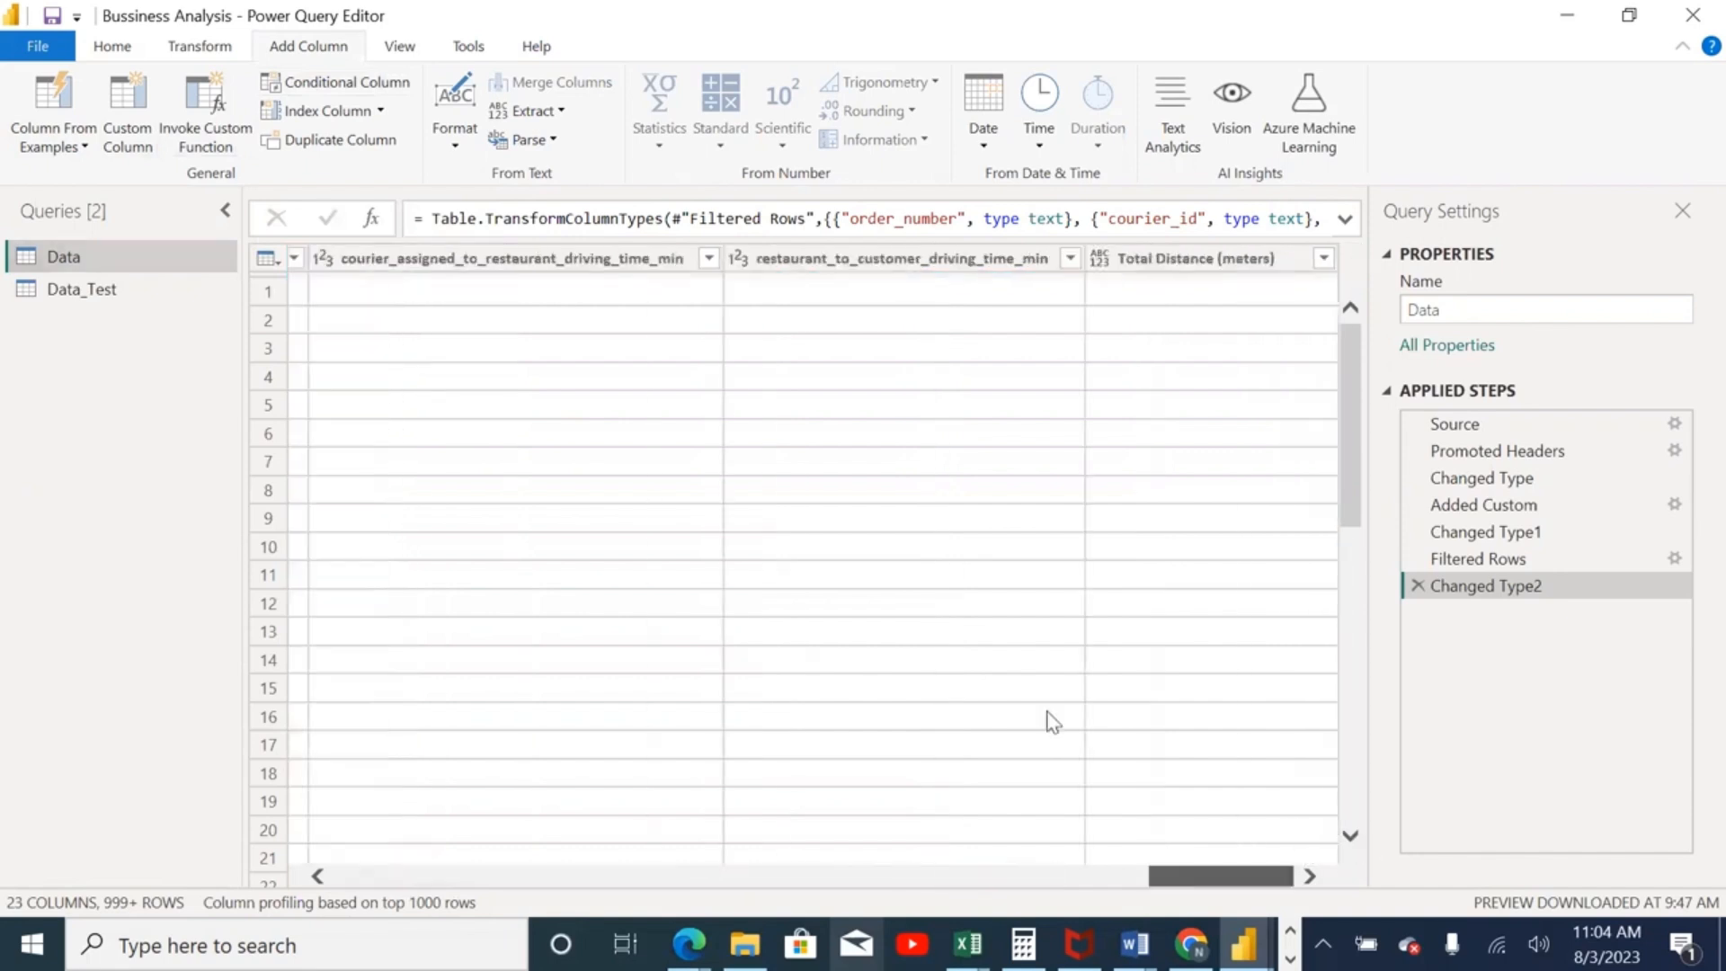
pyautogui.click(76, 293)
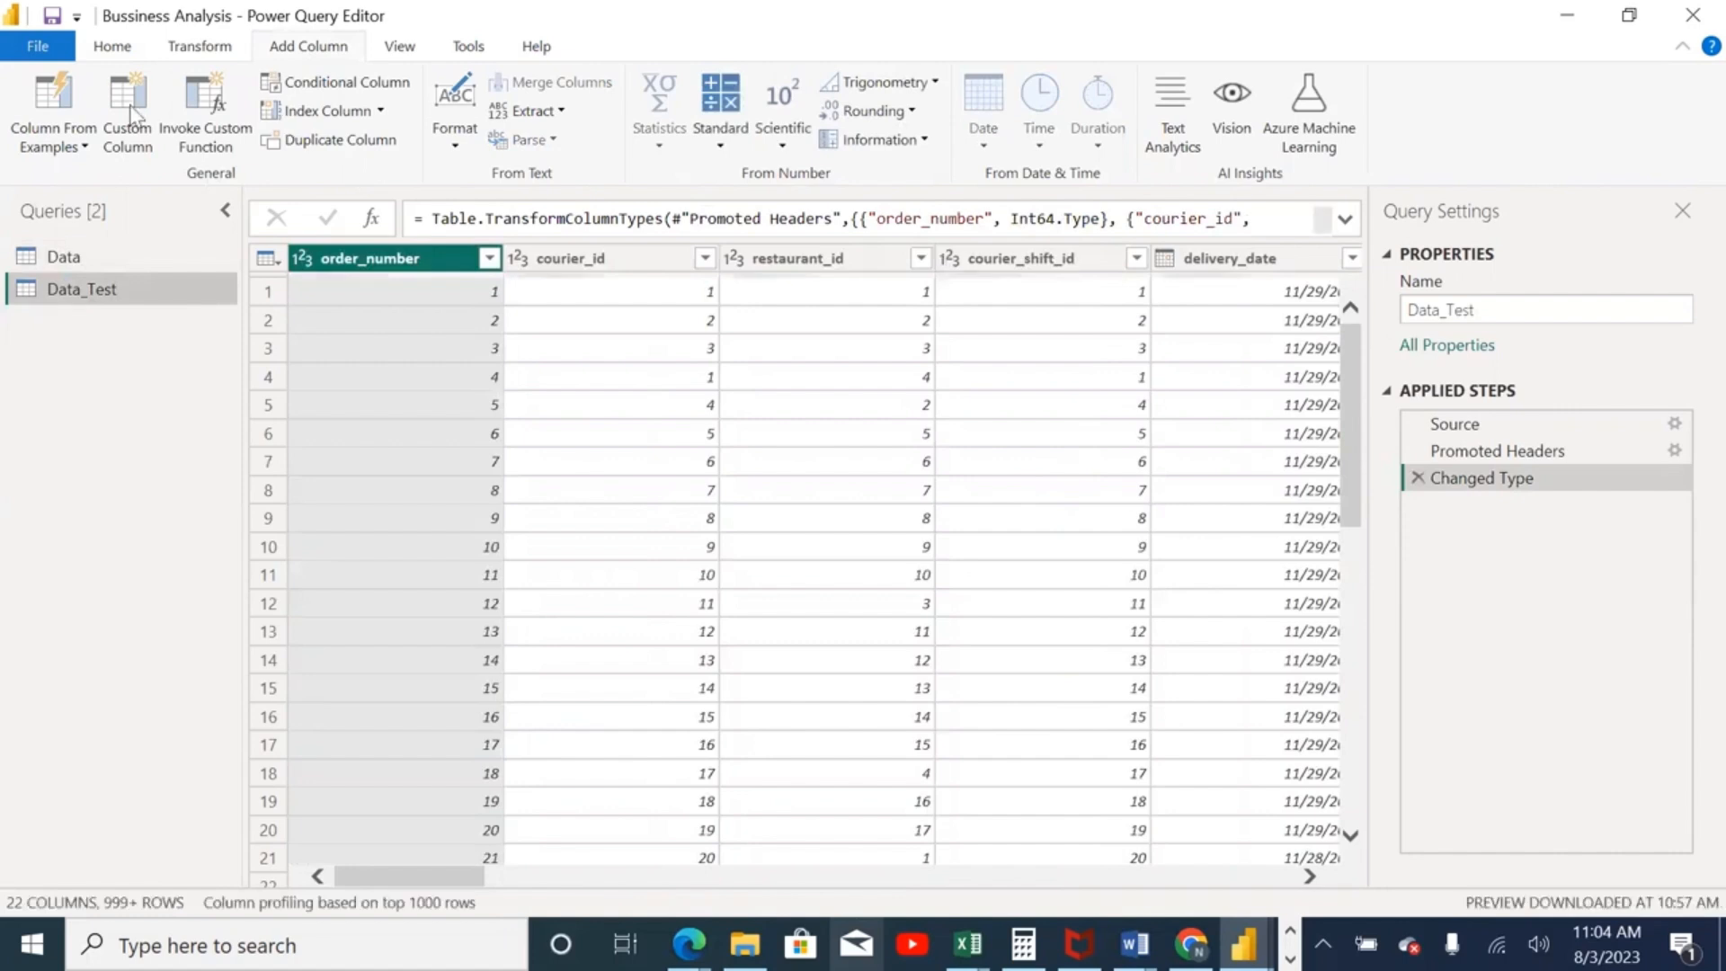
pyautogui.click(131, 101)
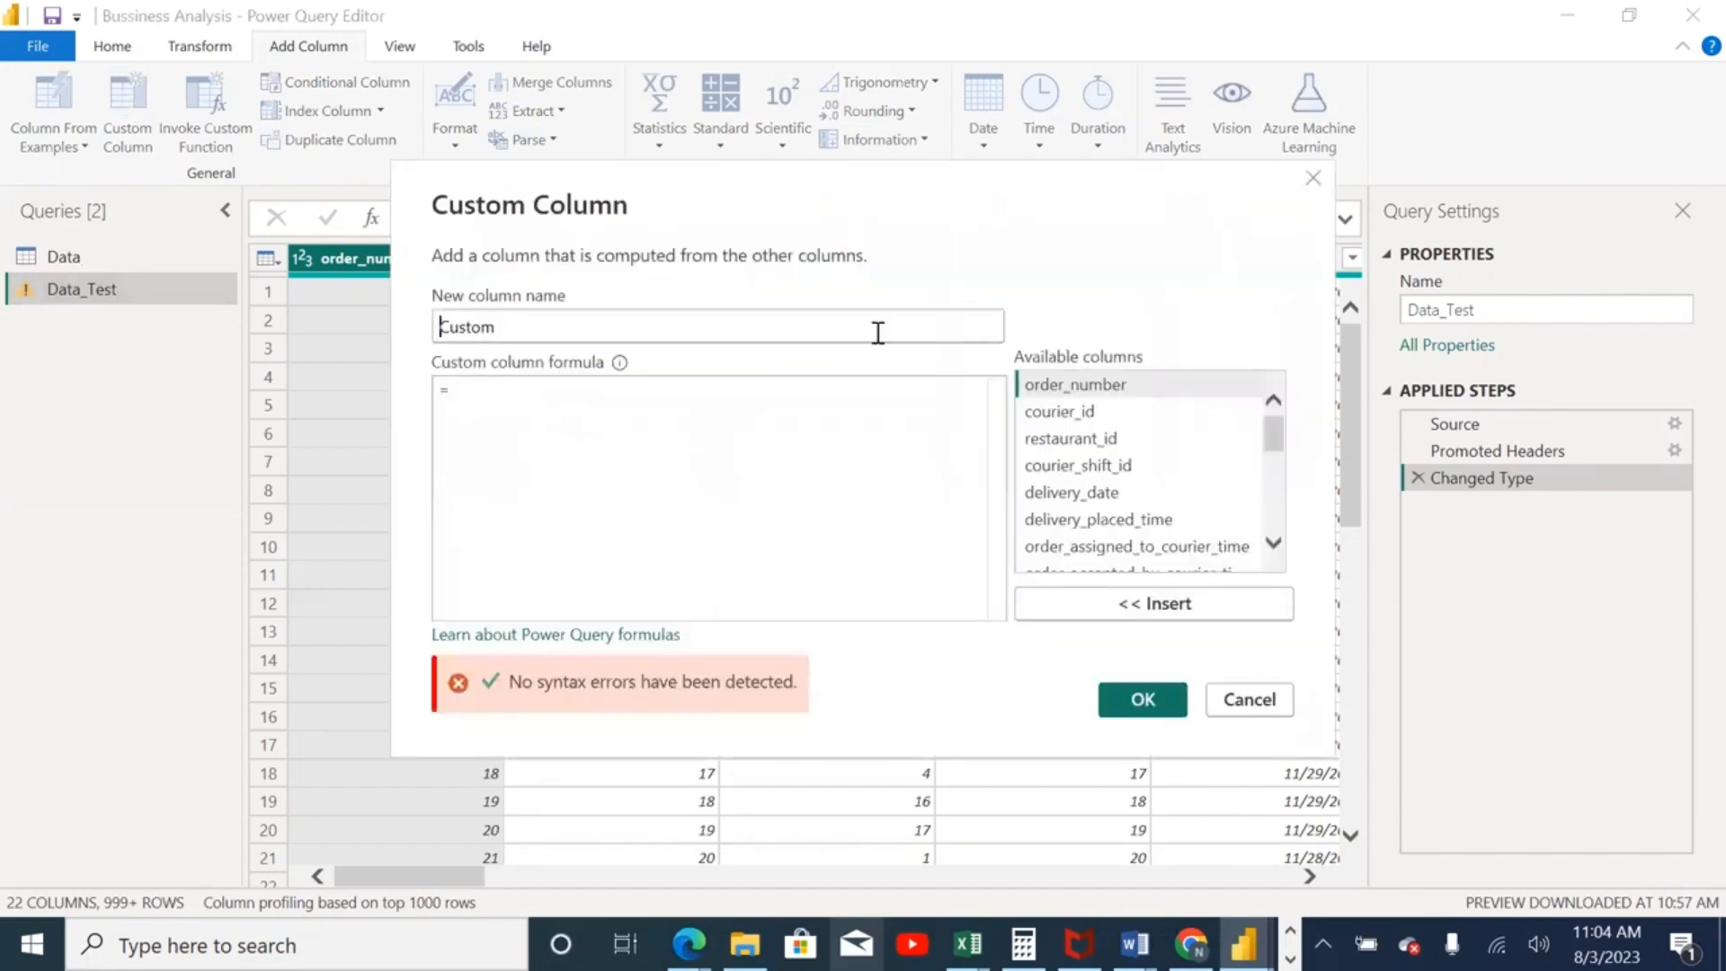
pyautogui.doubleClick(682, 327)
pyautogui.write('Total ')
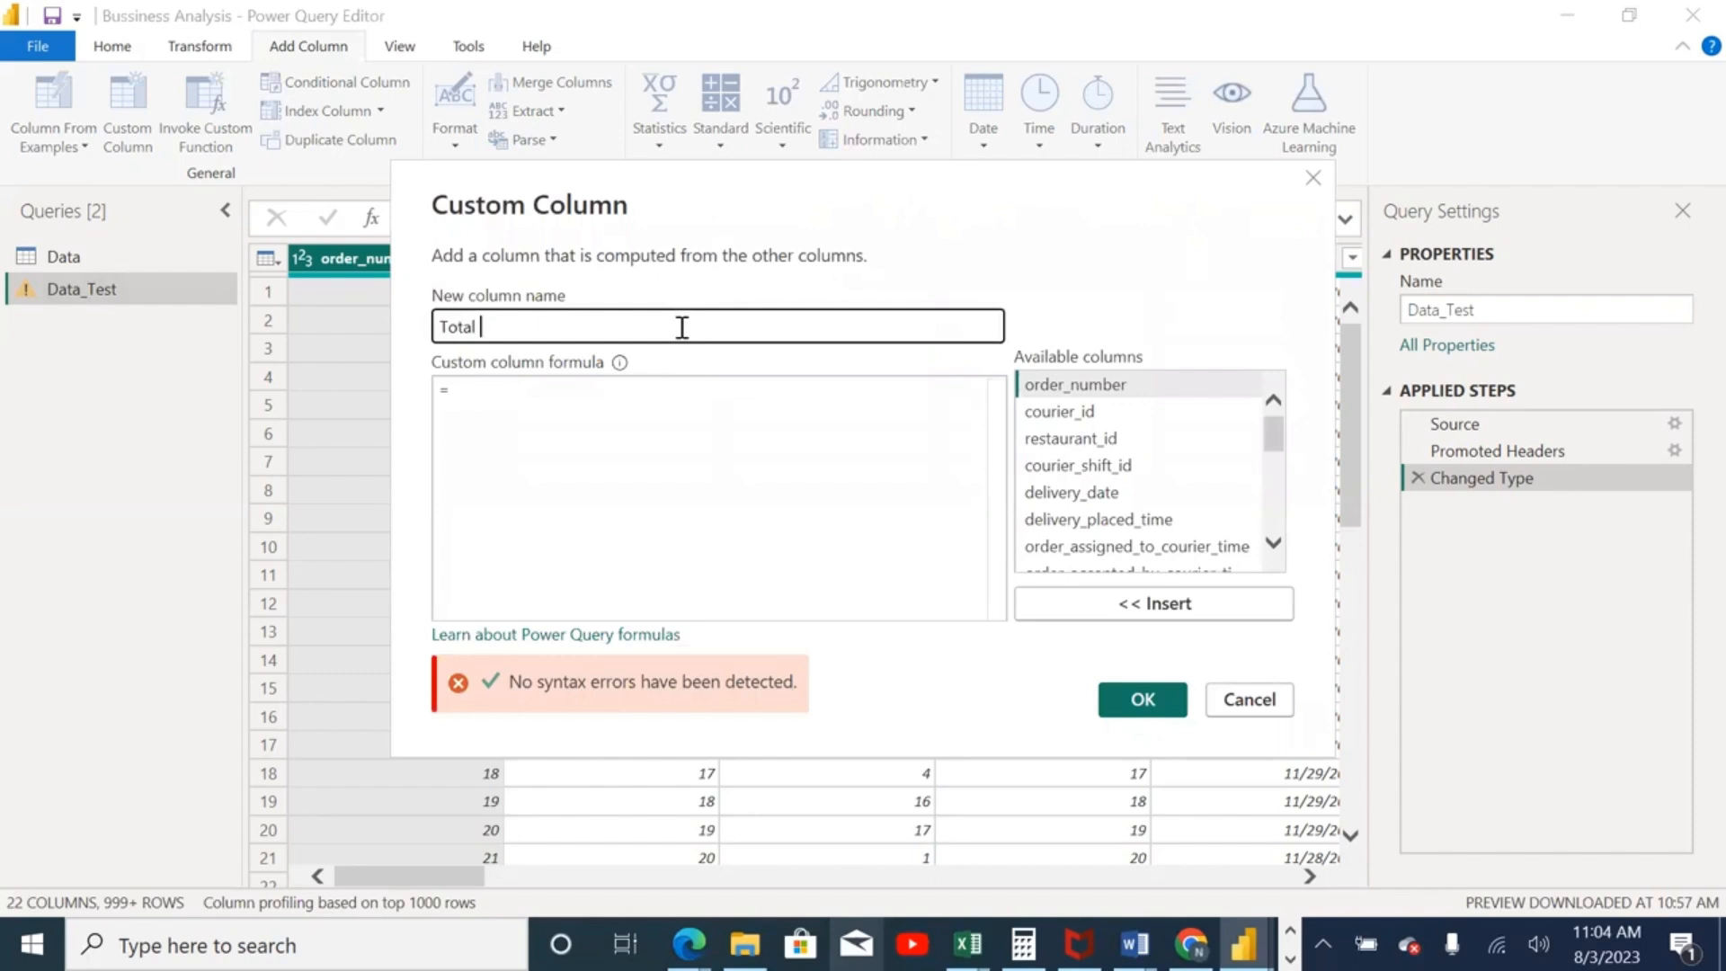
pyautogui.write('Time')
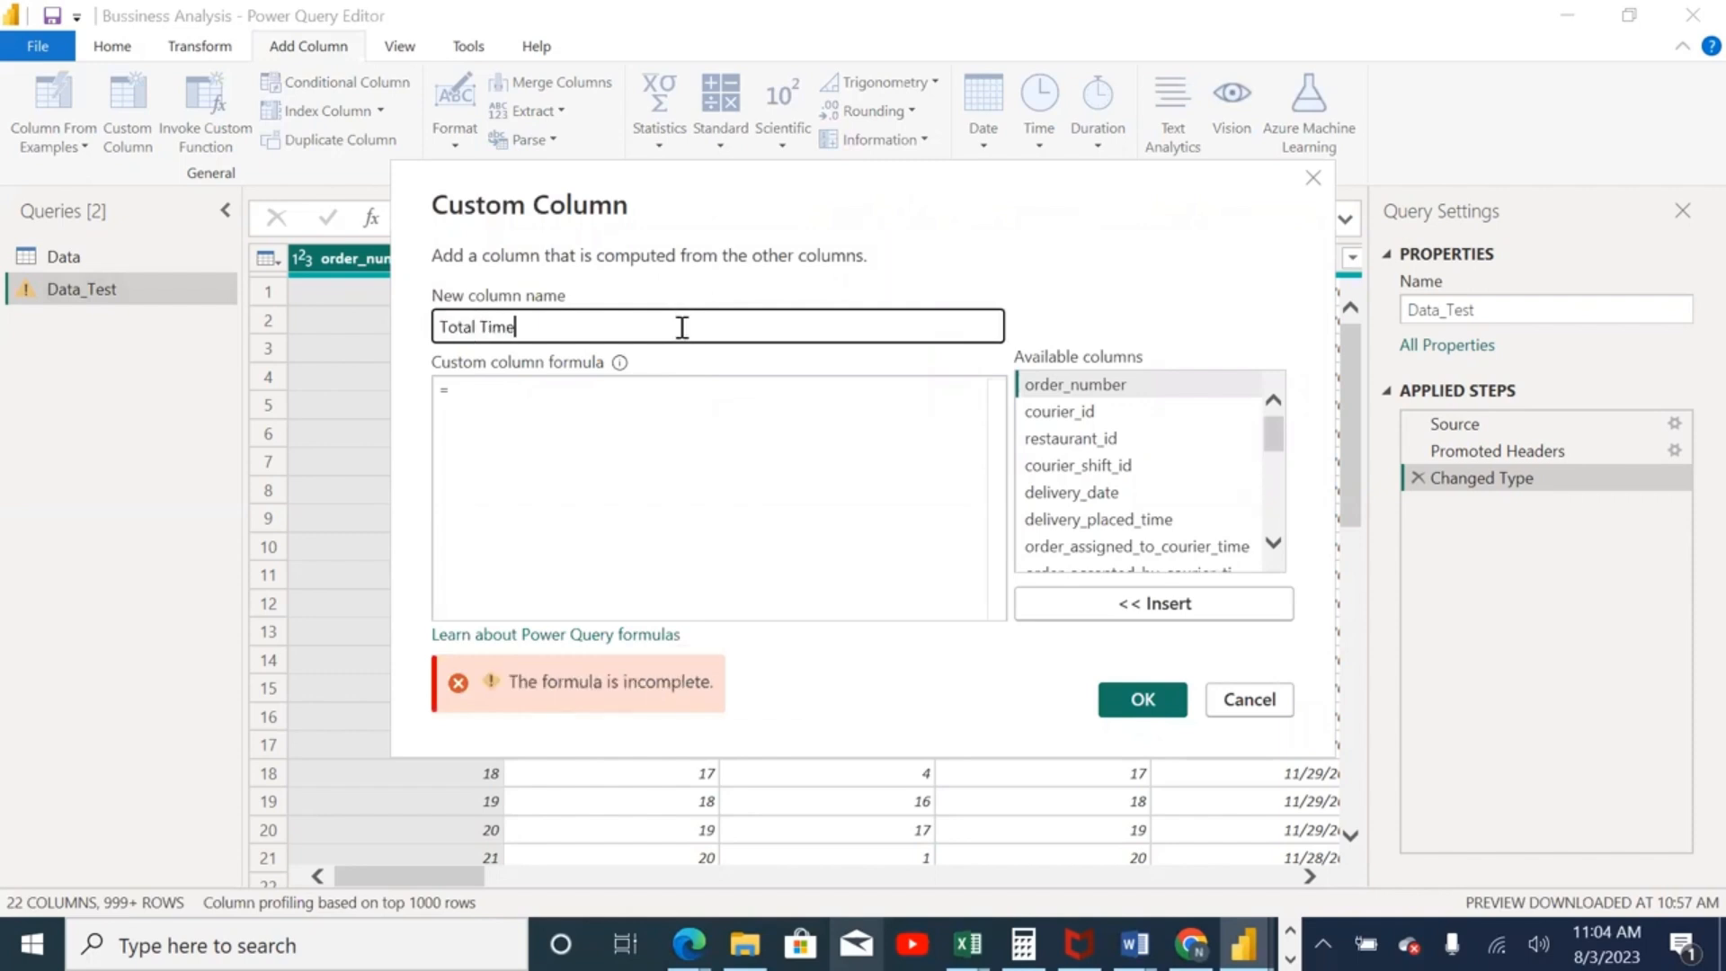
pyautogui.write(' Covered')
pyautogui.click(1274, 444)
pyautogui.scroll(-5, 1280, 531)
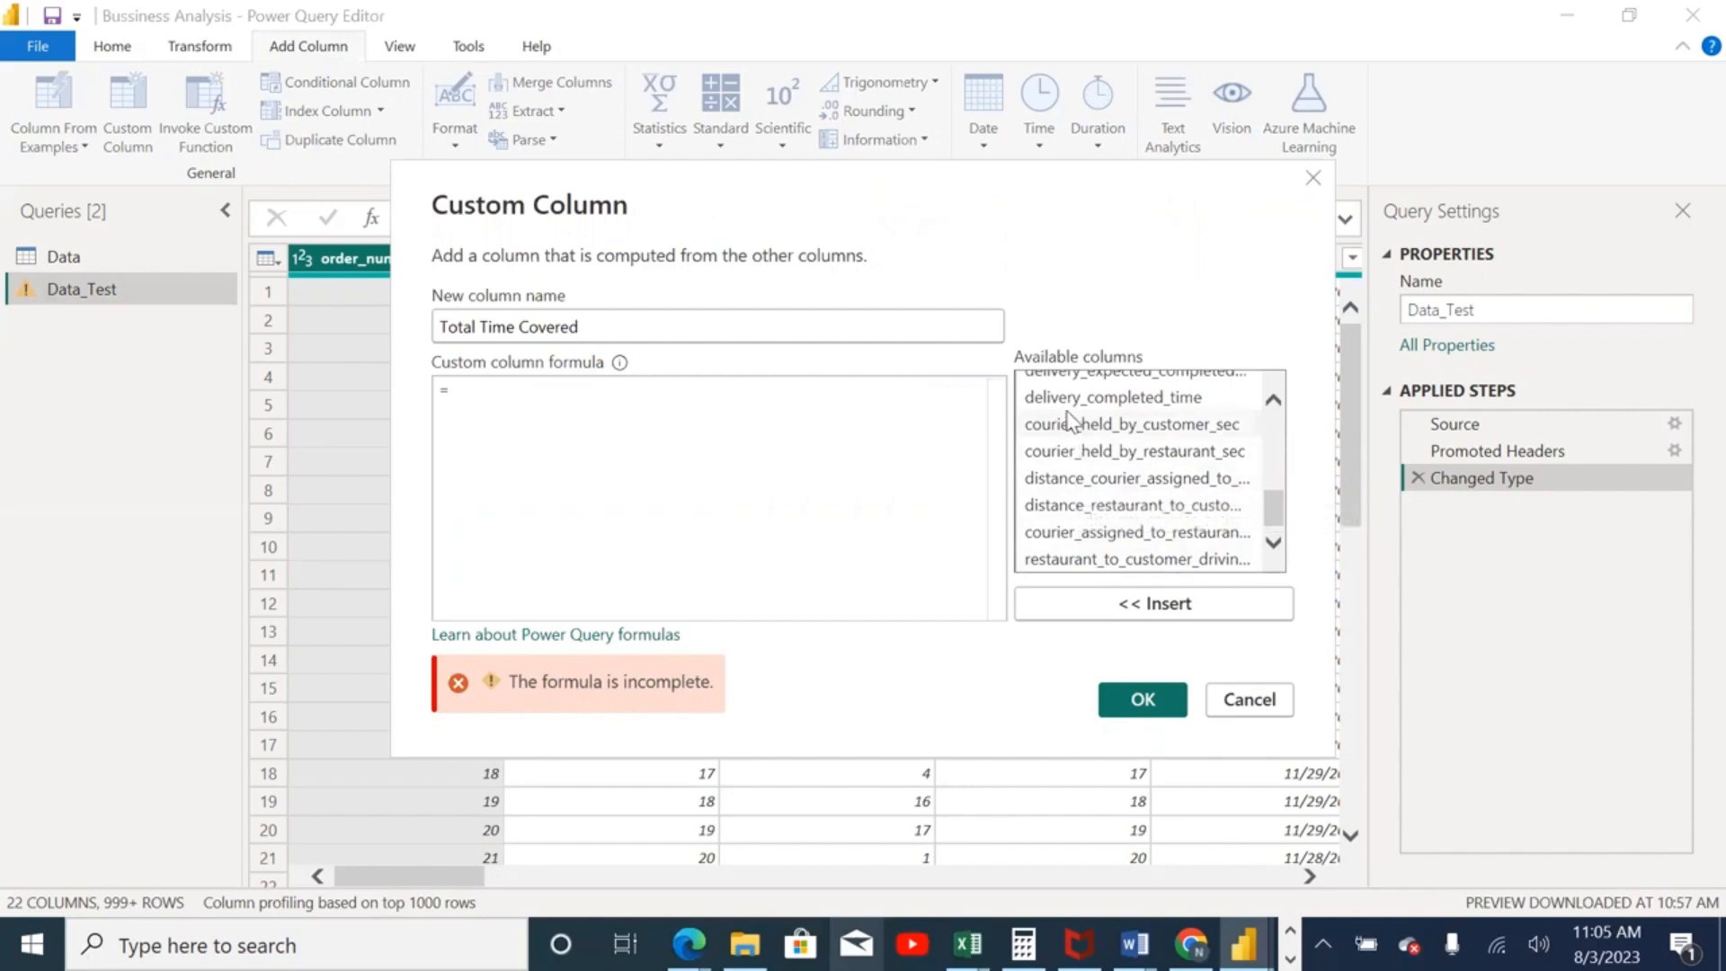
pyautogui.moveTo(1271, 493); pyautogui.dragTo(1267, 446)
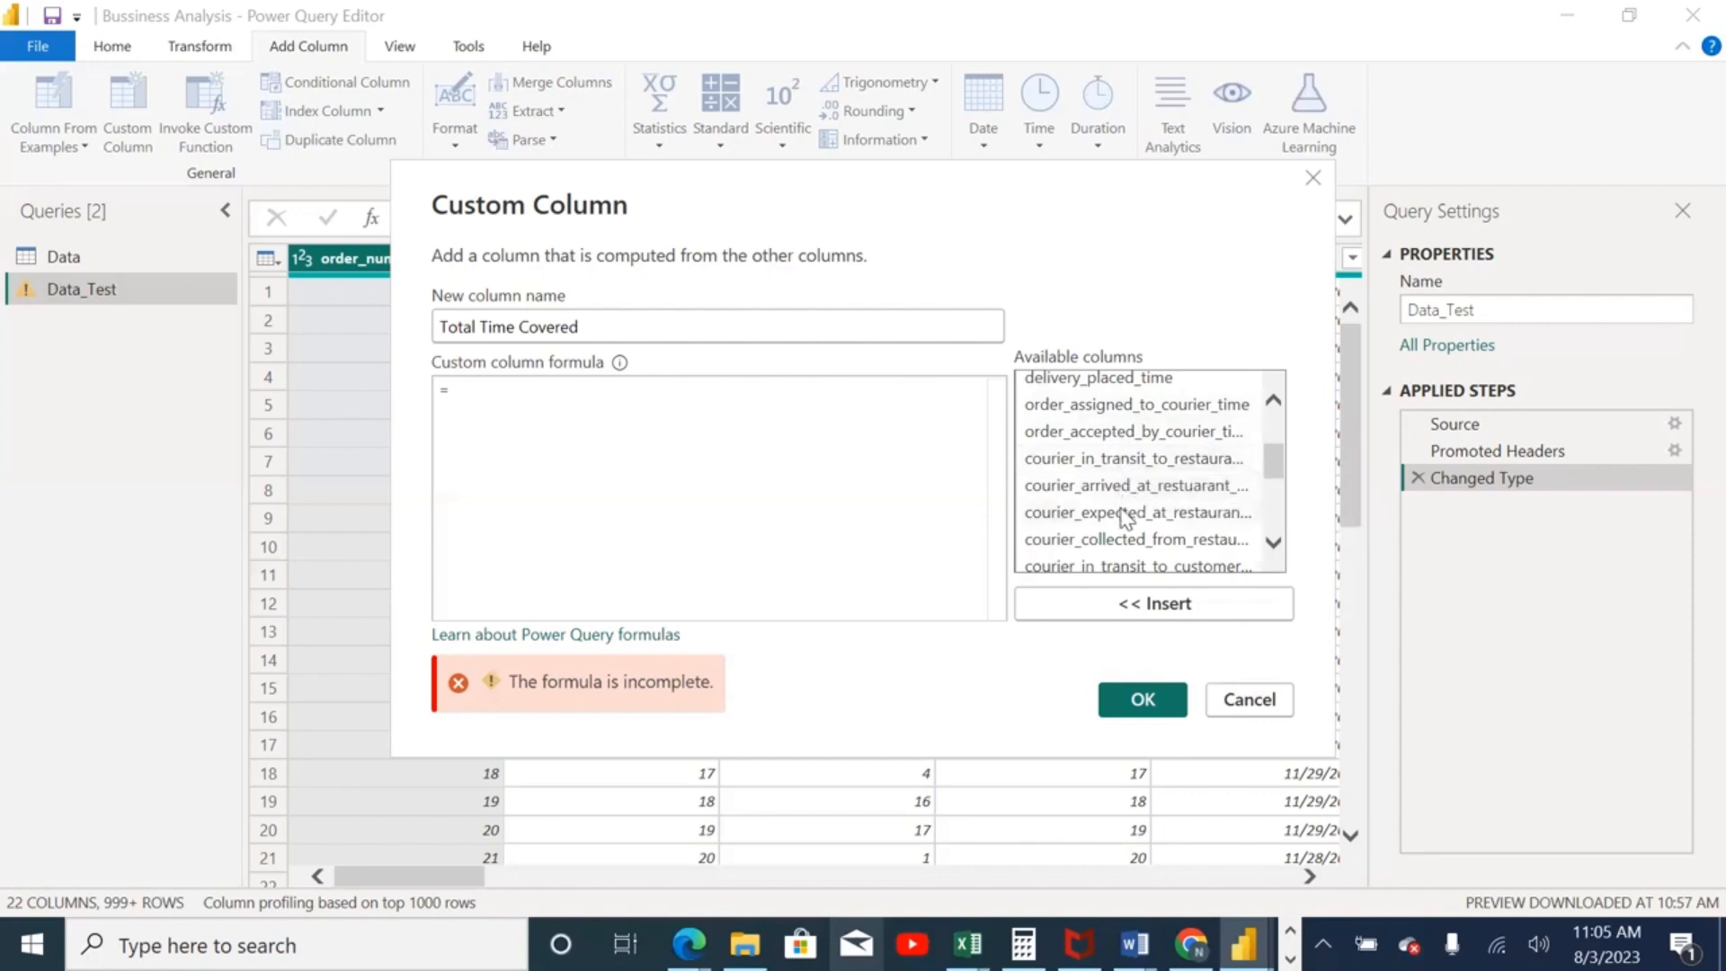
pyautogui.moveTo(1103, 212); pyautogui.dragTo(658, 235)
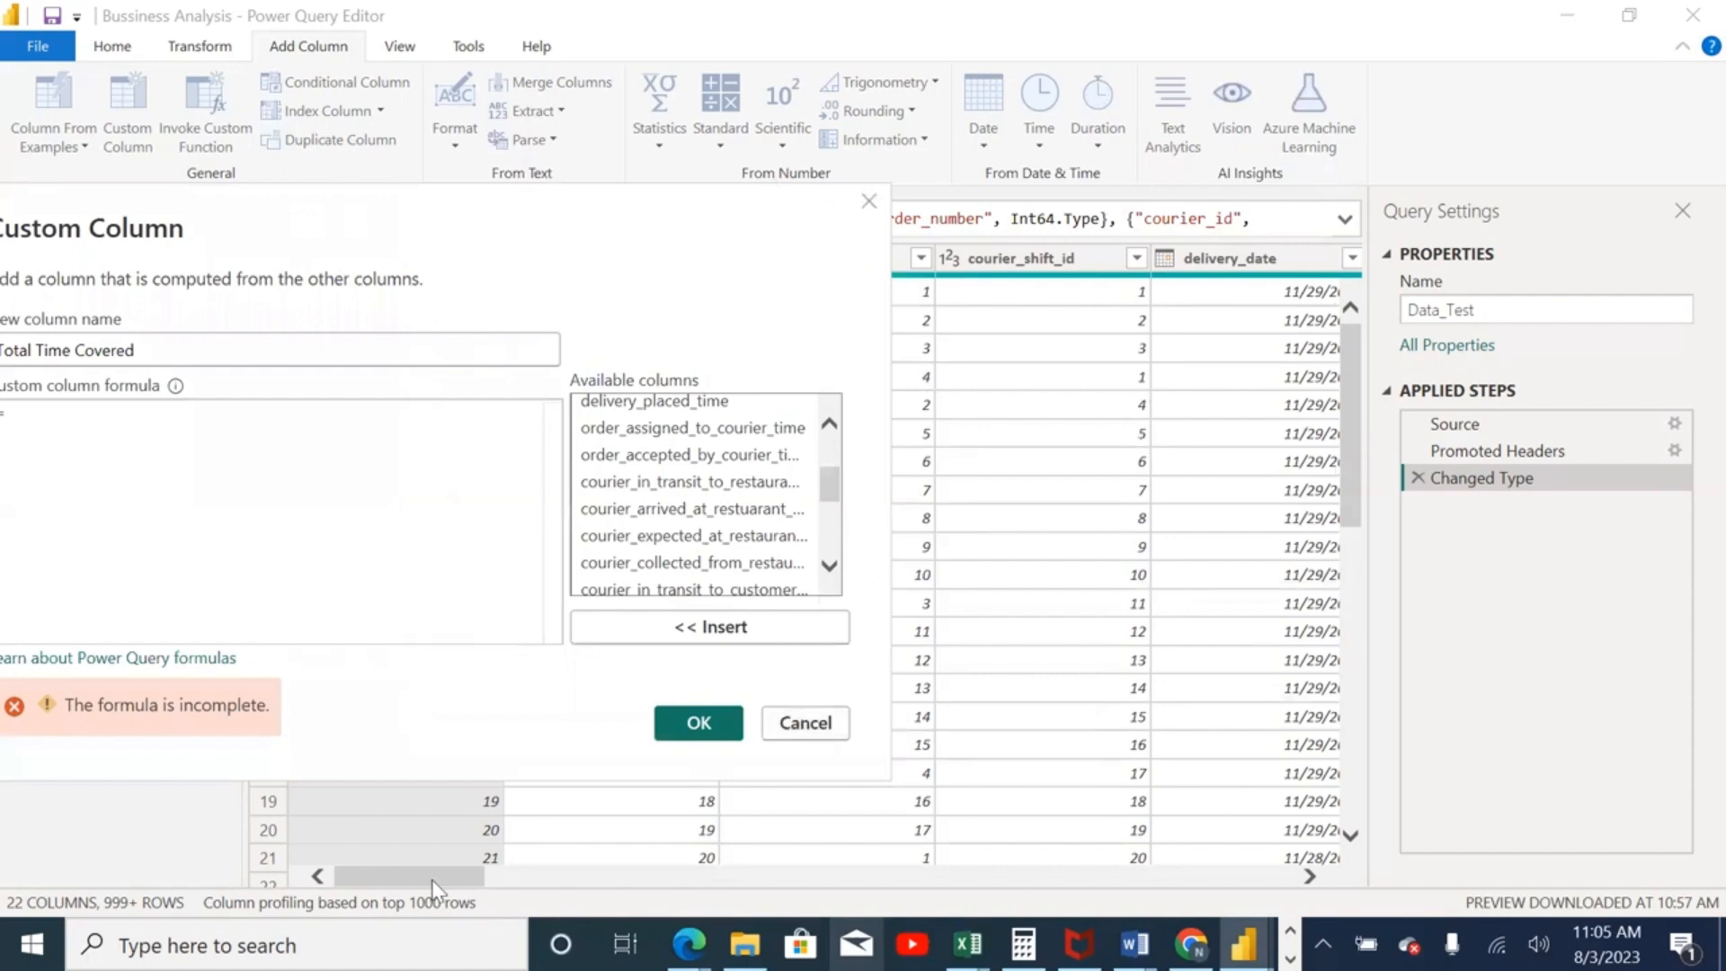
pyautogui.click(828, 720)
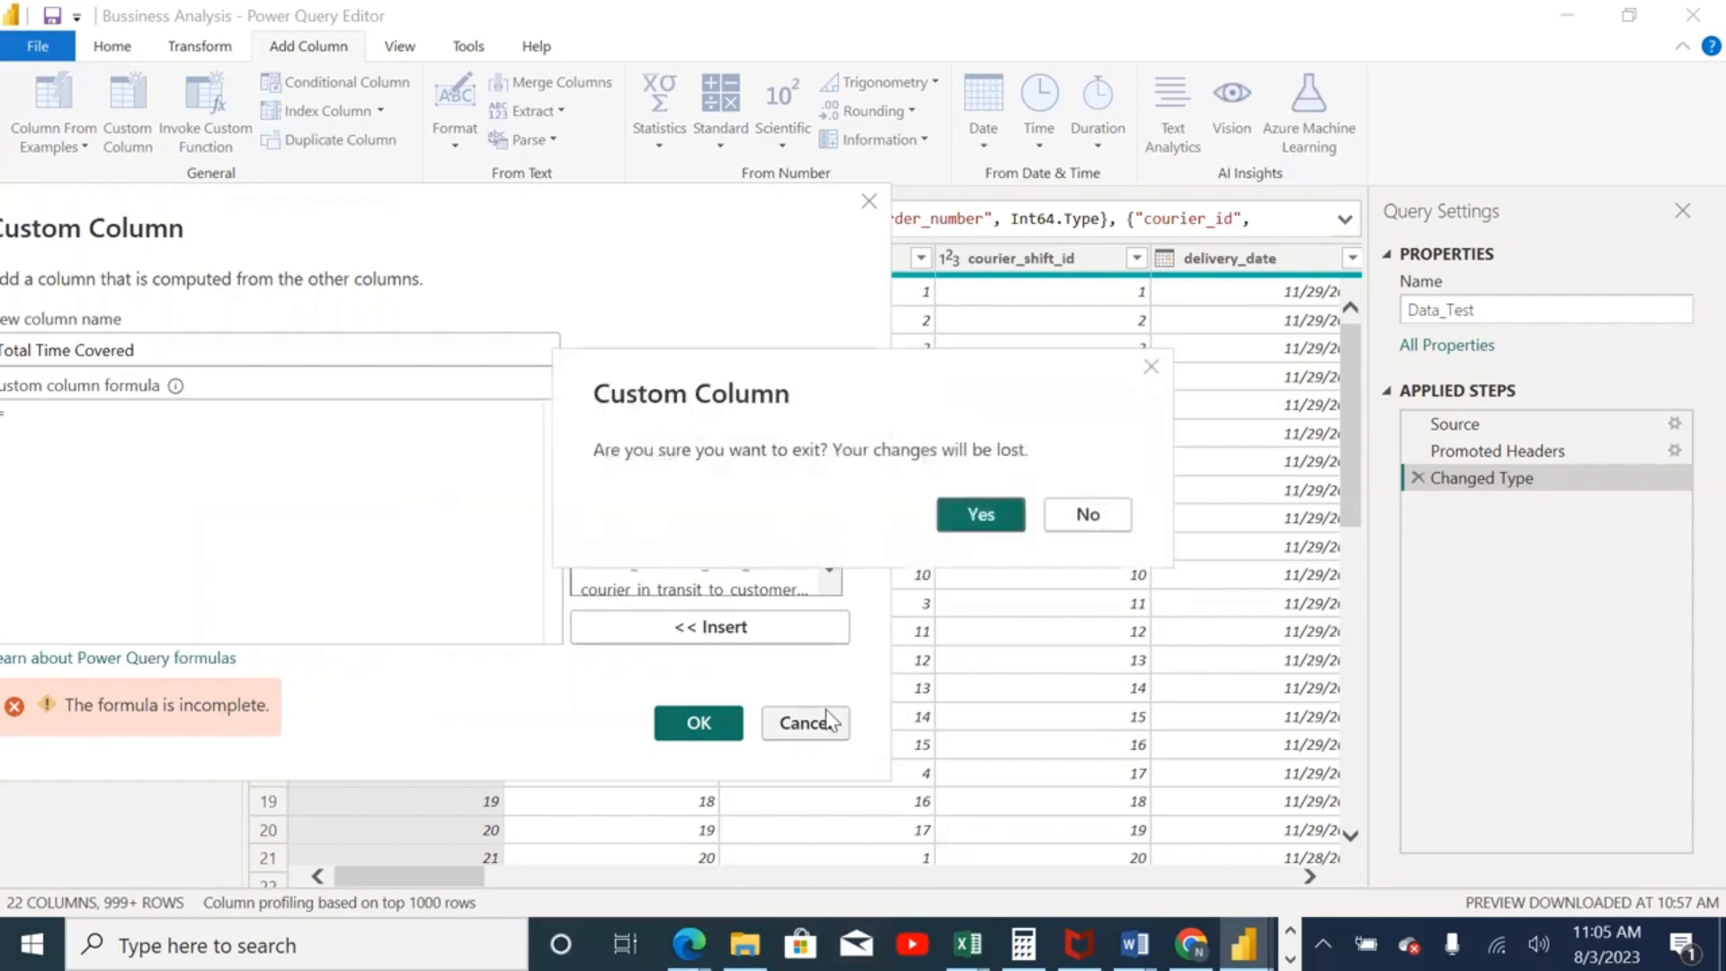
pyautogui.click(971, 521)
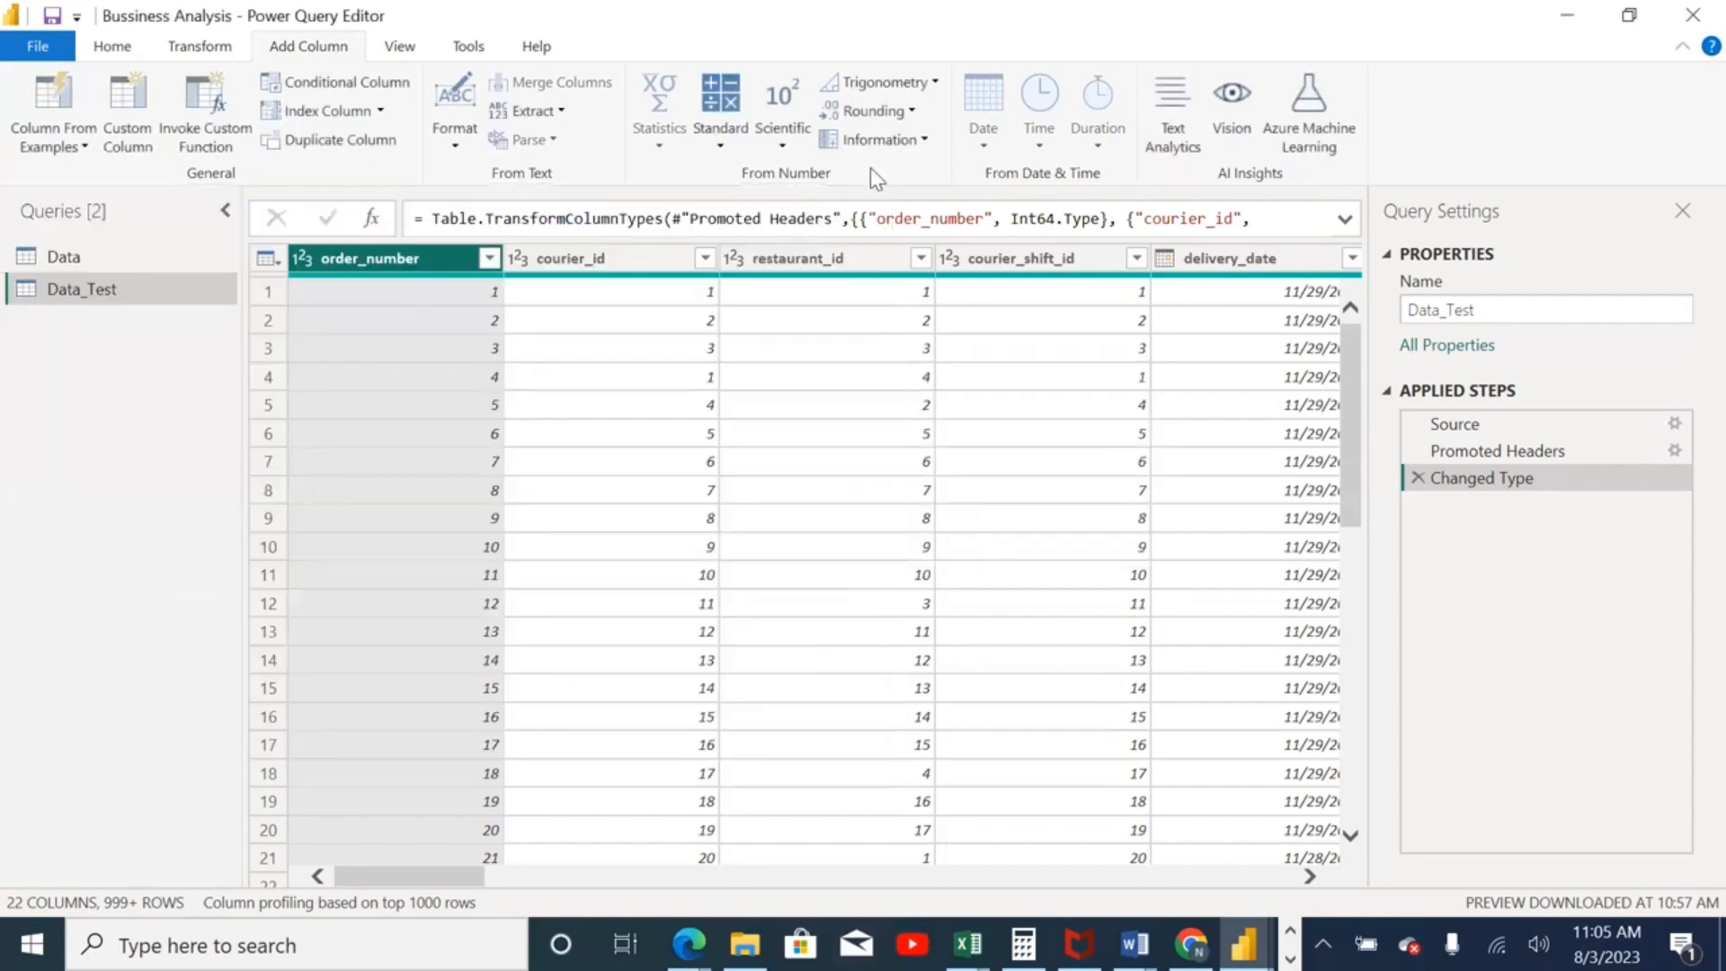
# Step: Start a custom column in Data_Test and insert [courier_assigned_to_restaurant_driving_time_min] into its formula
pyautogui.moveTo(449, 876); pyautogui.dragTo(1272, 840)
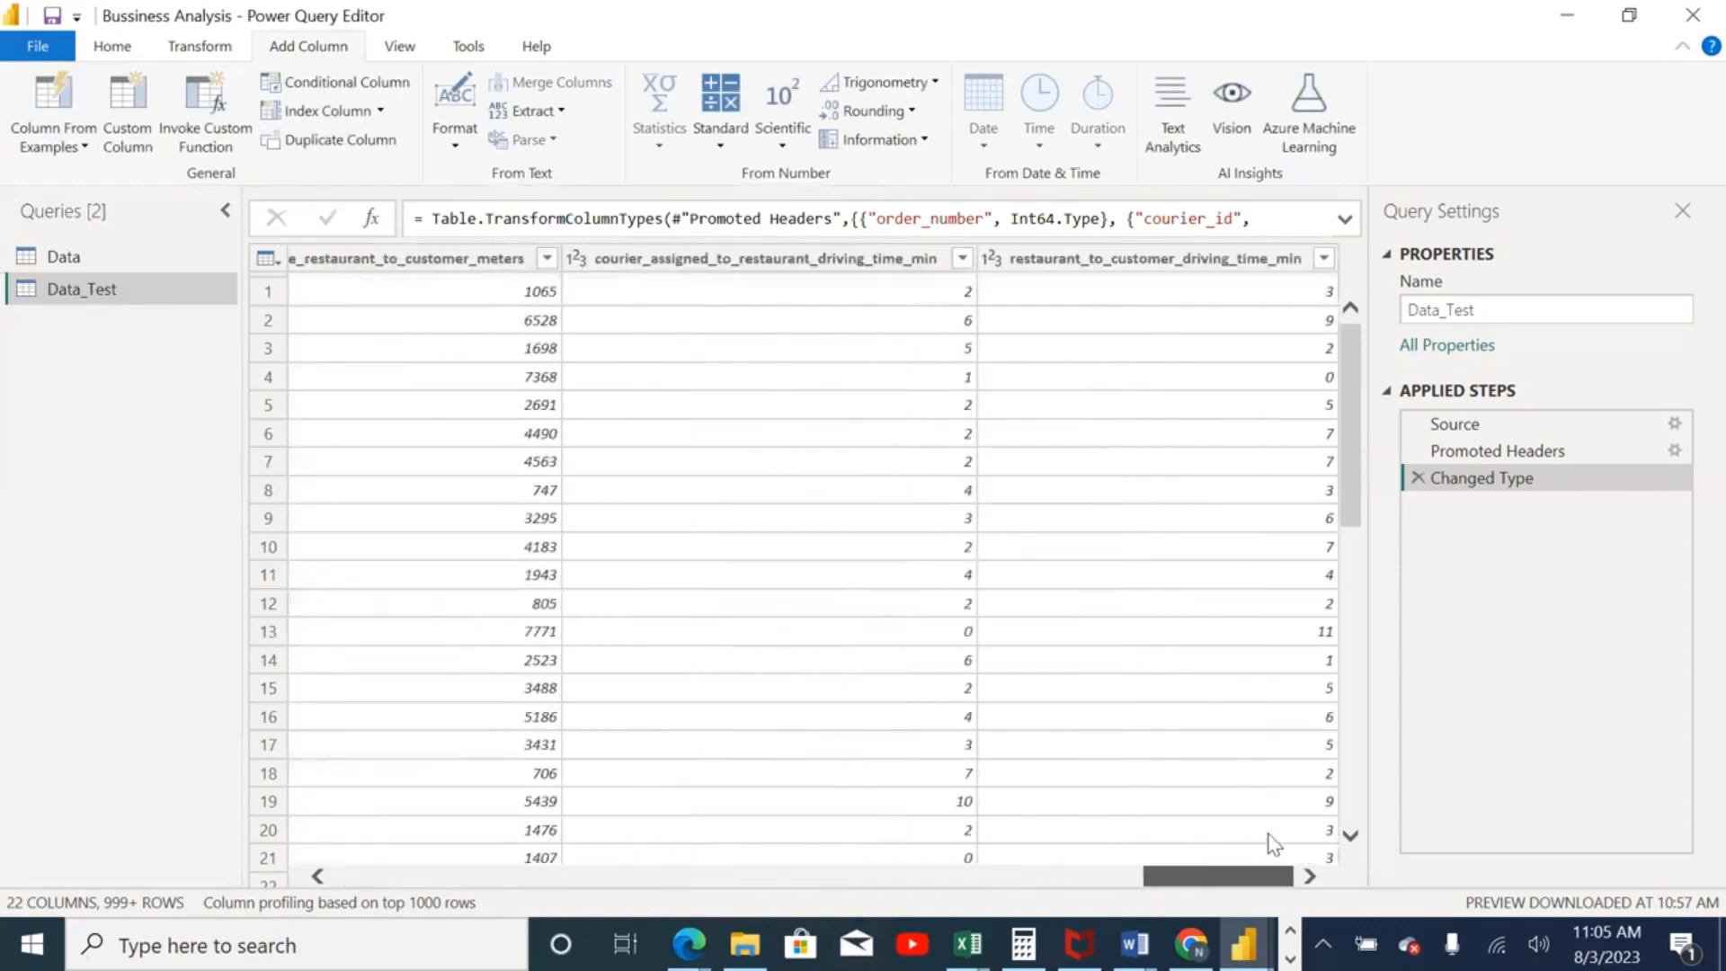
pyautogui.click(828, 259)
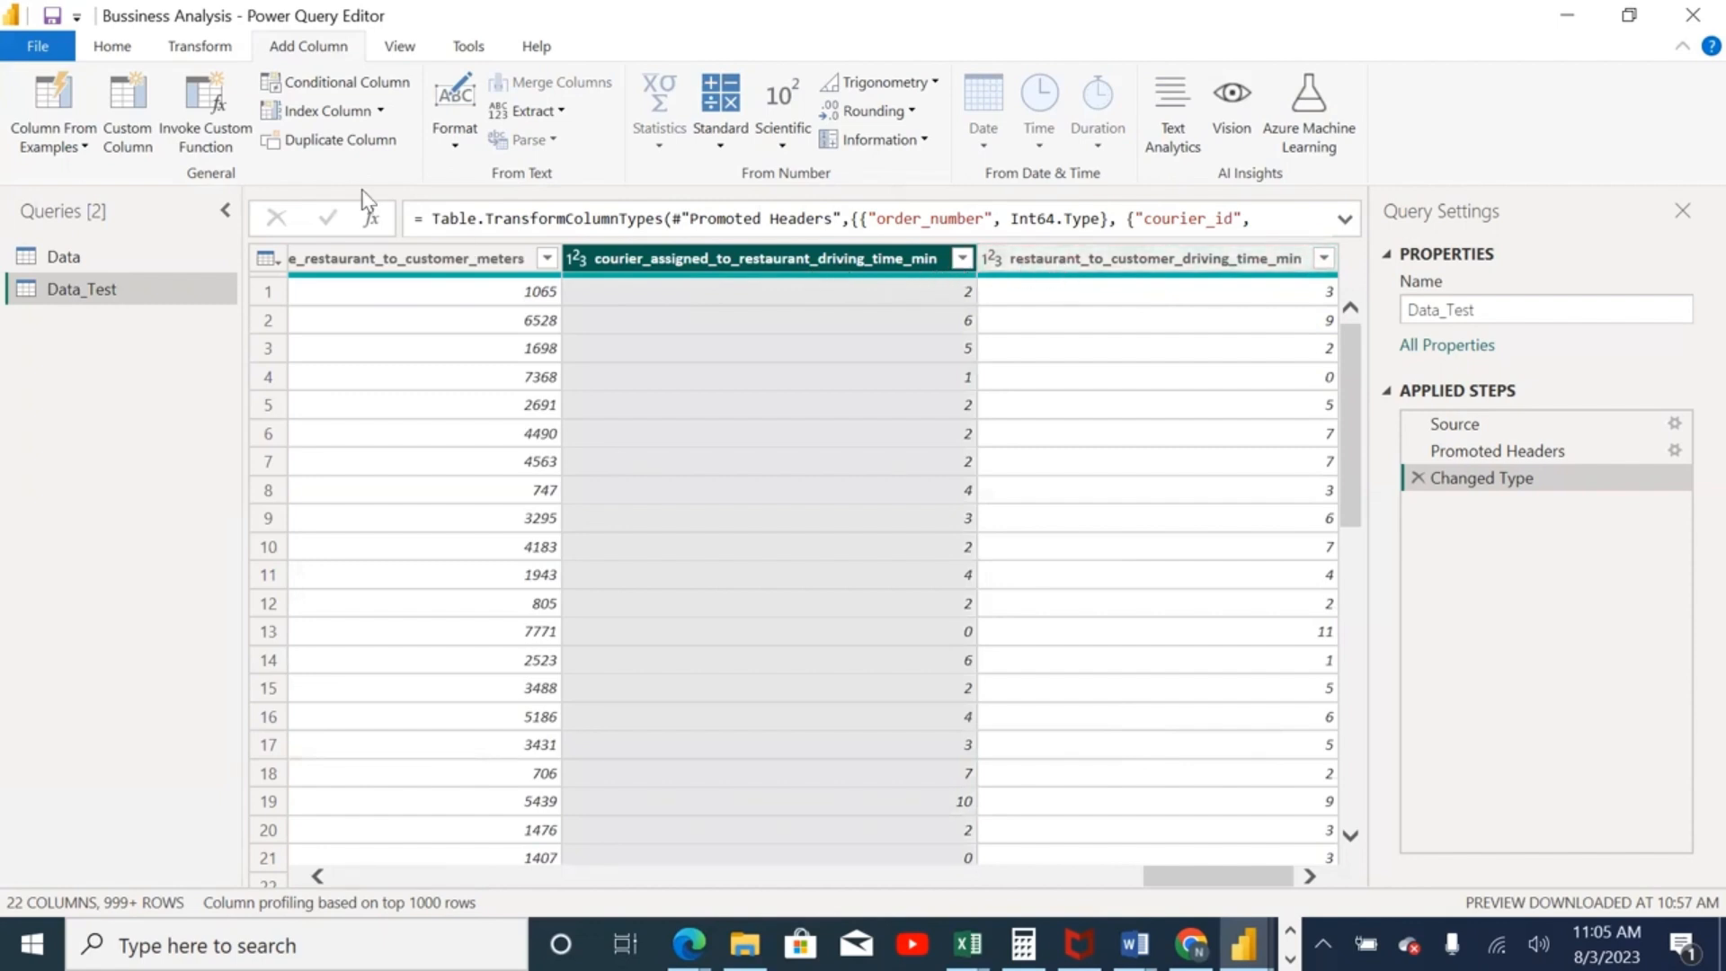
pyautogui.click(117, 126)
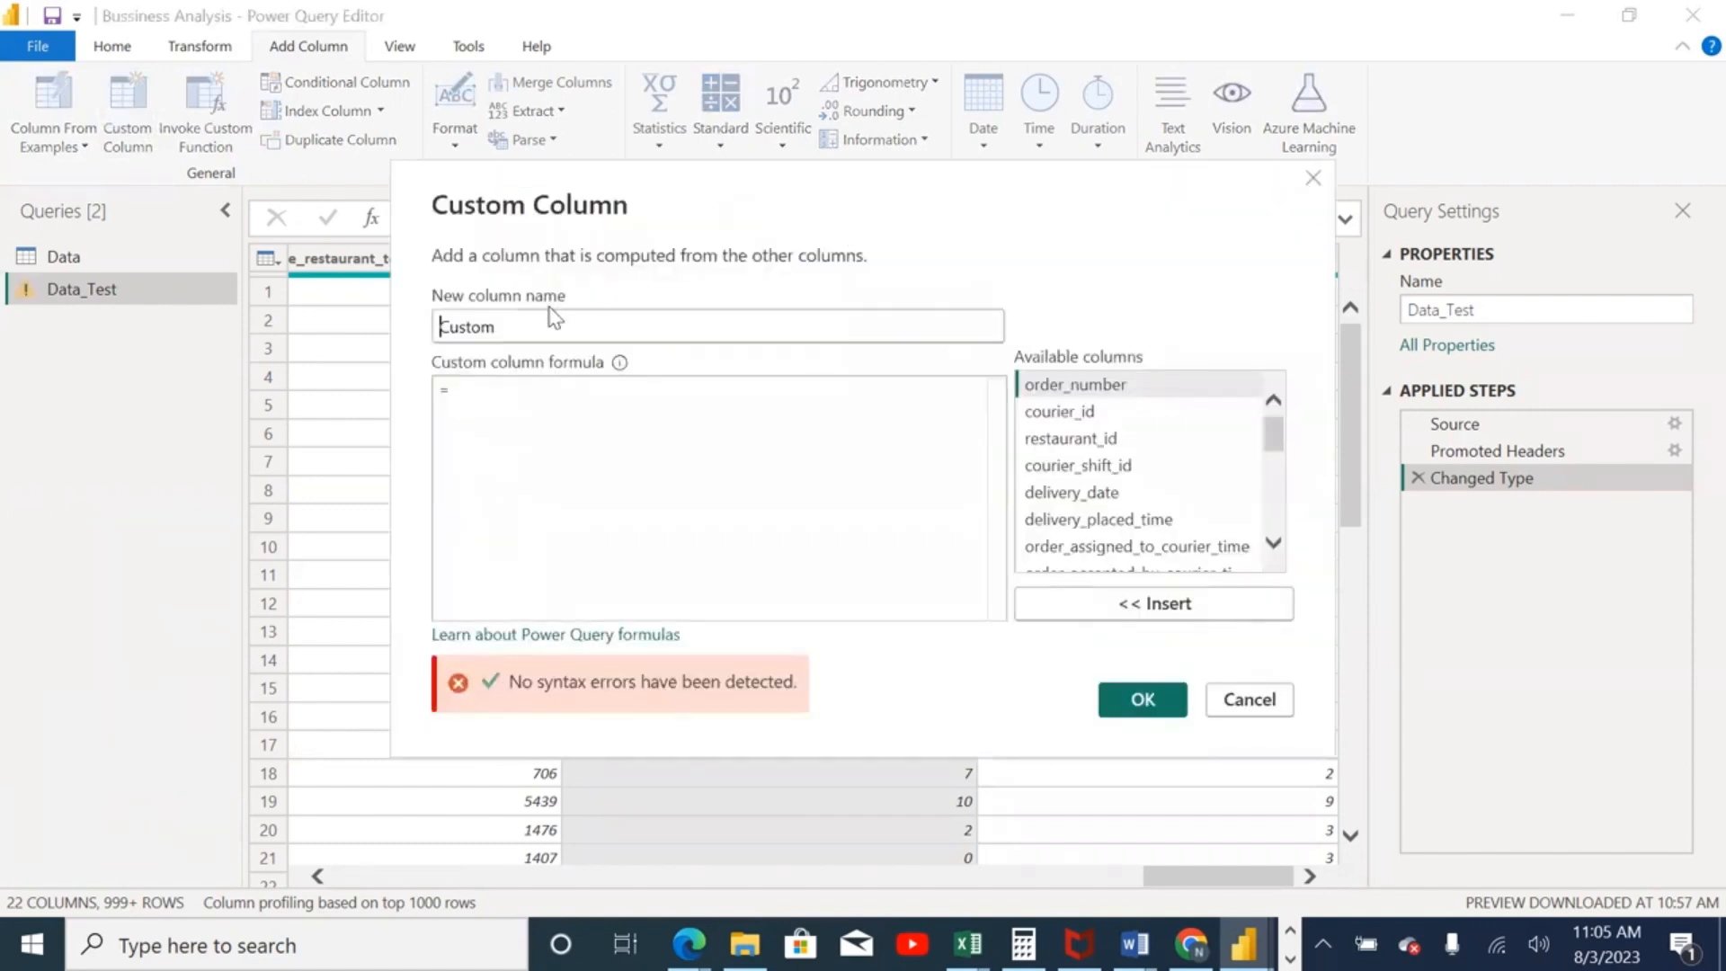
pyautogui.moveTo(1276, 444); pyautogui.dragTo(1275, 454)
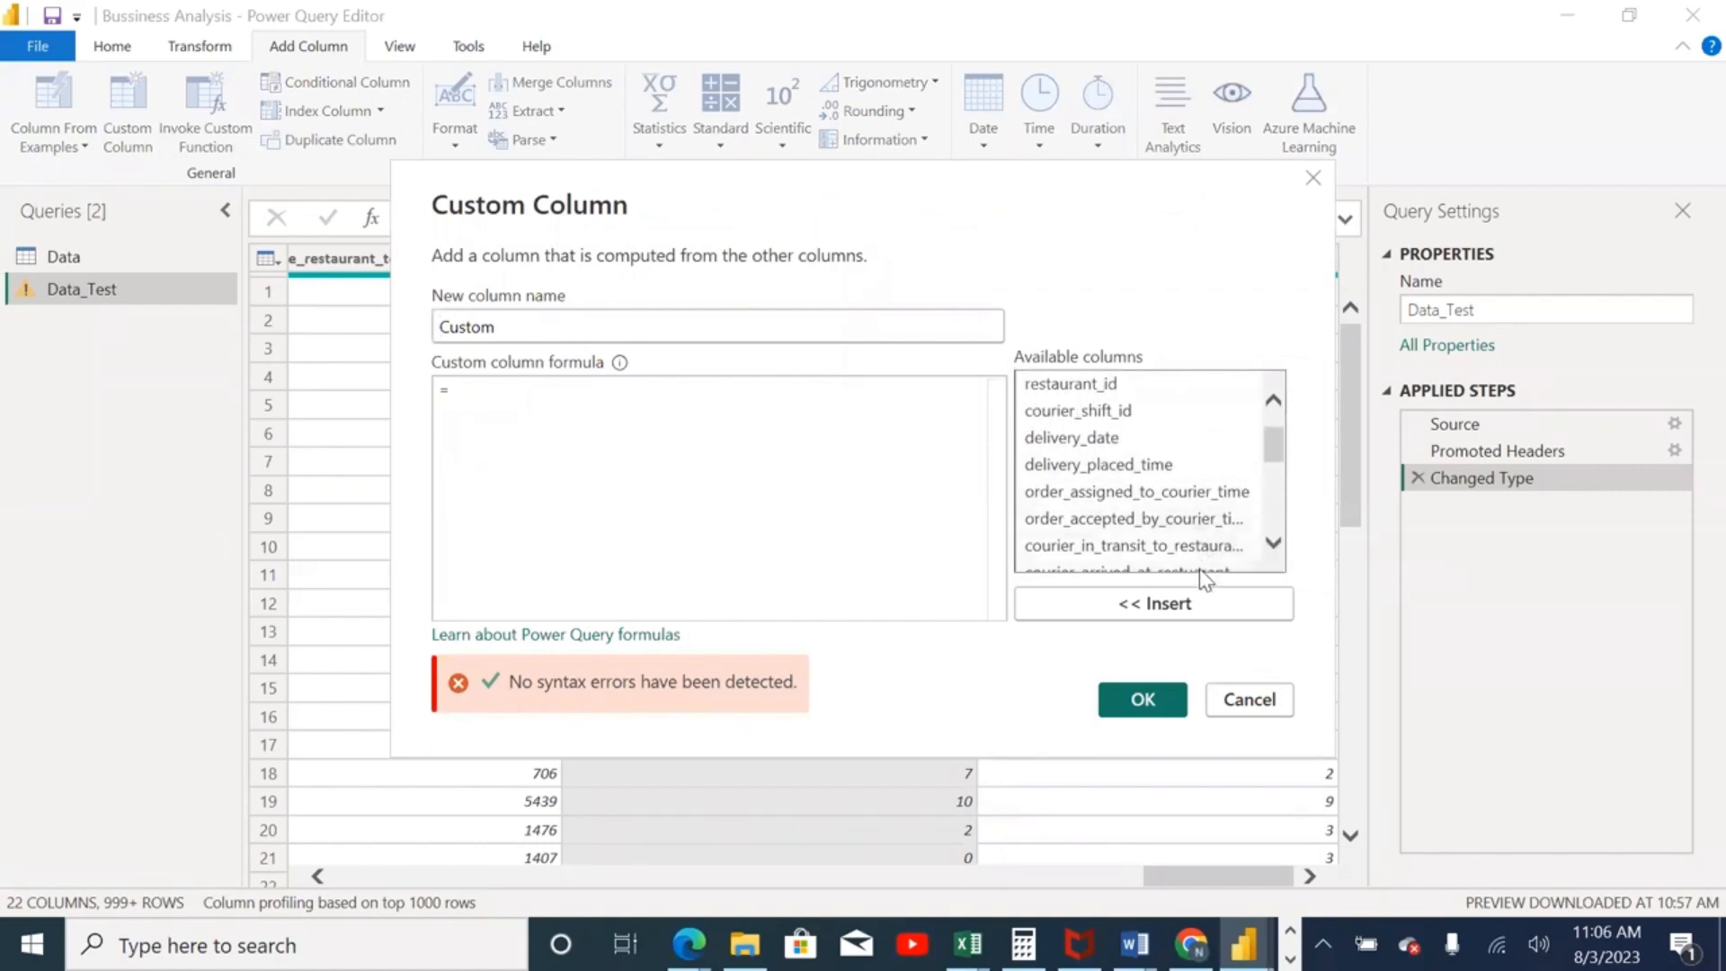
pyautogui.moveTo(1286, 454); pyautogui.dragTo(1286, 485)
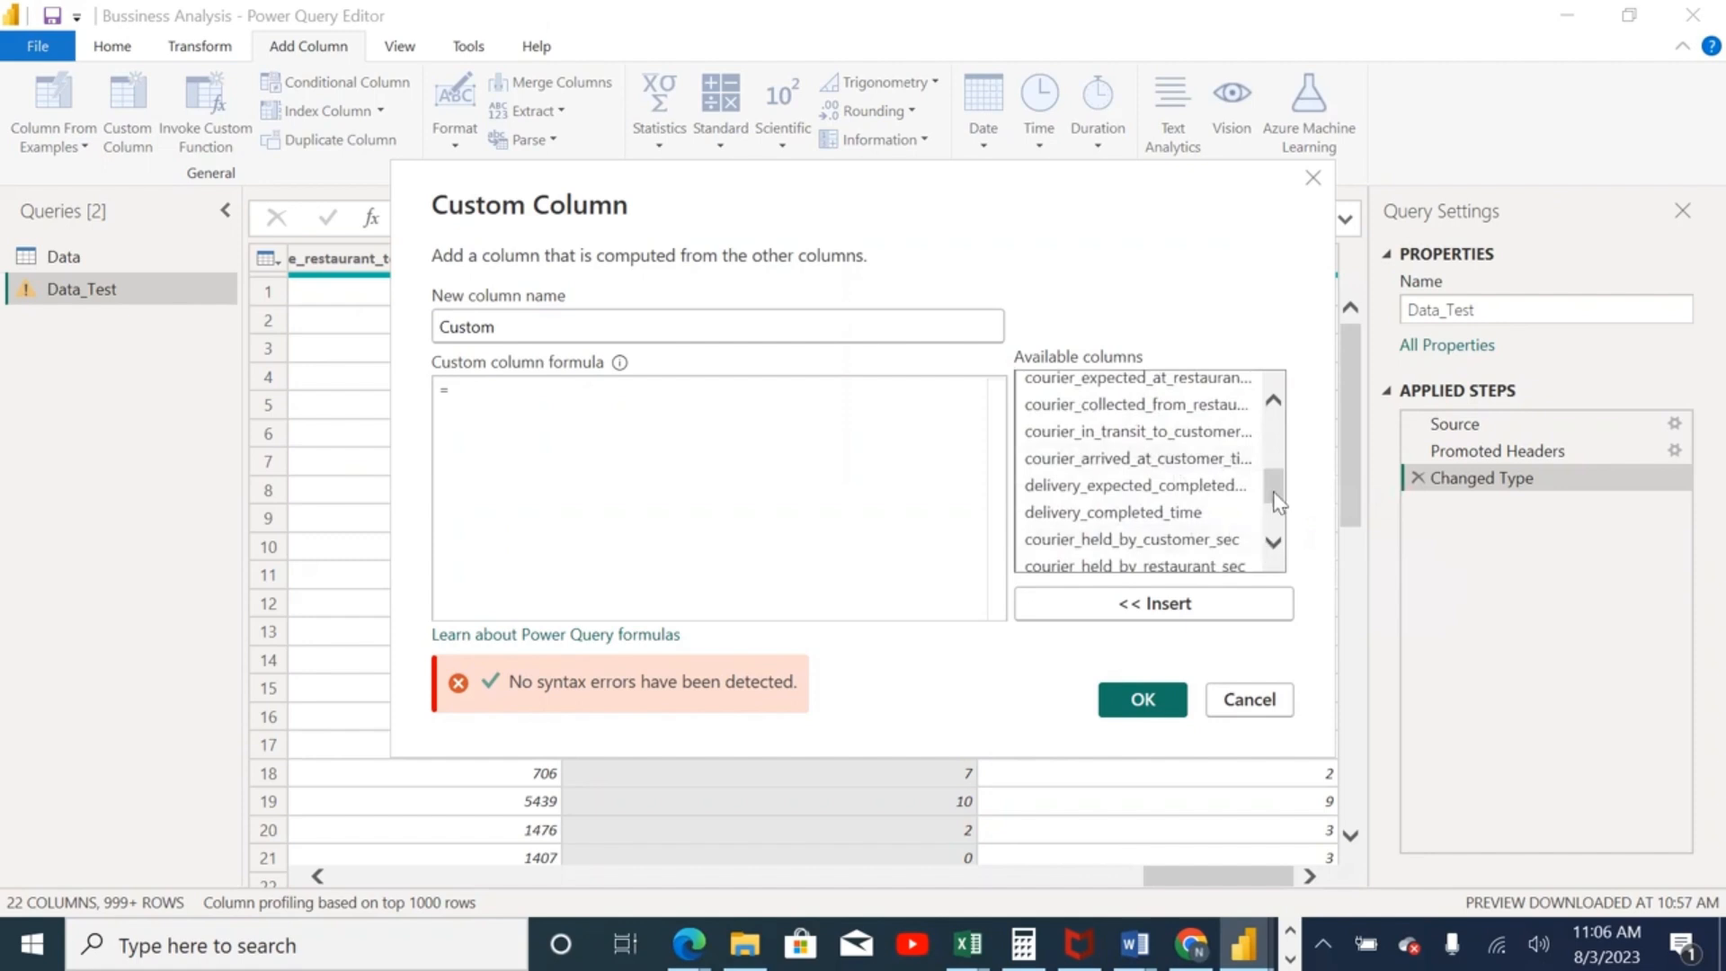
pyautogui.moveTo(1277, 502); pyautogui.dragTo(1275, 518)
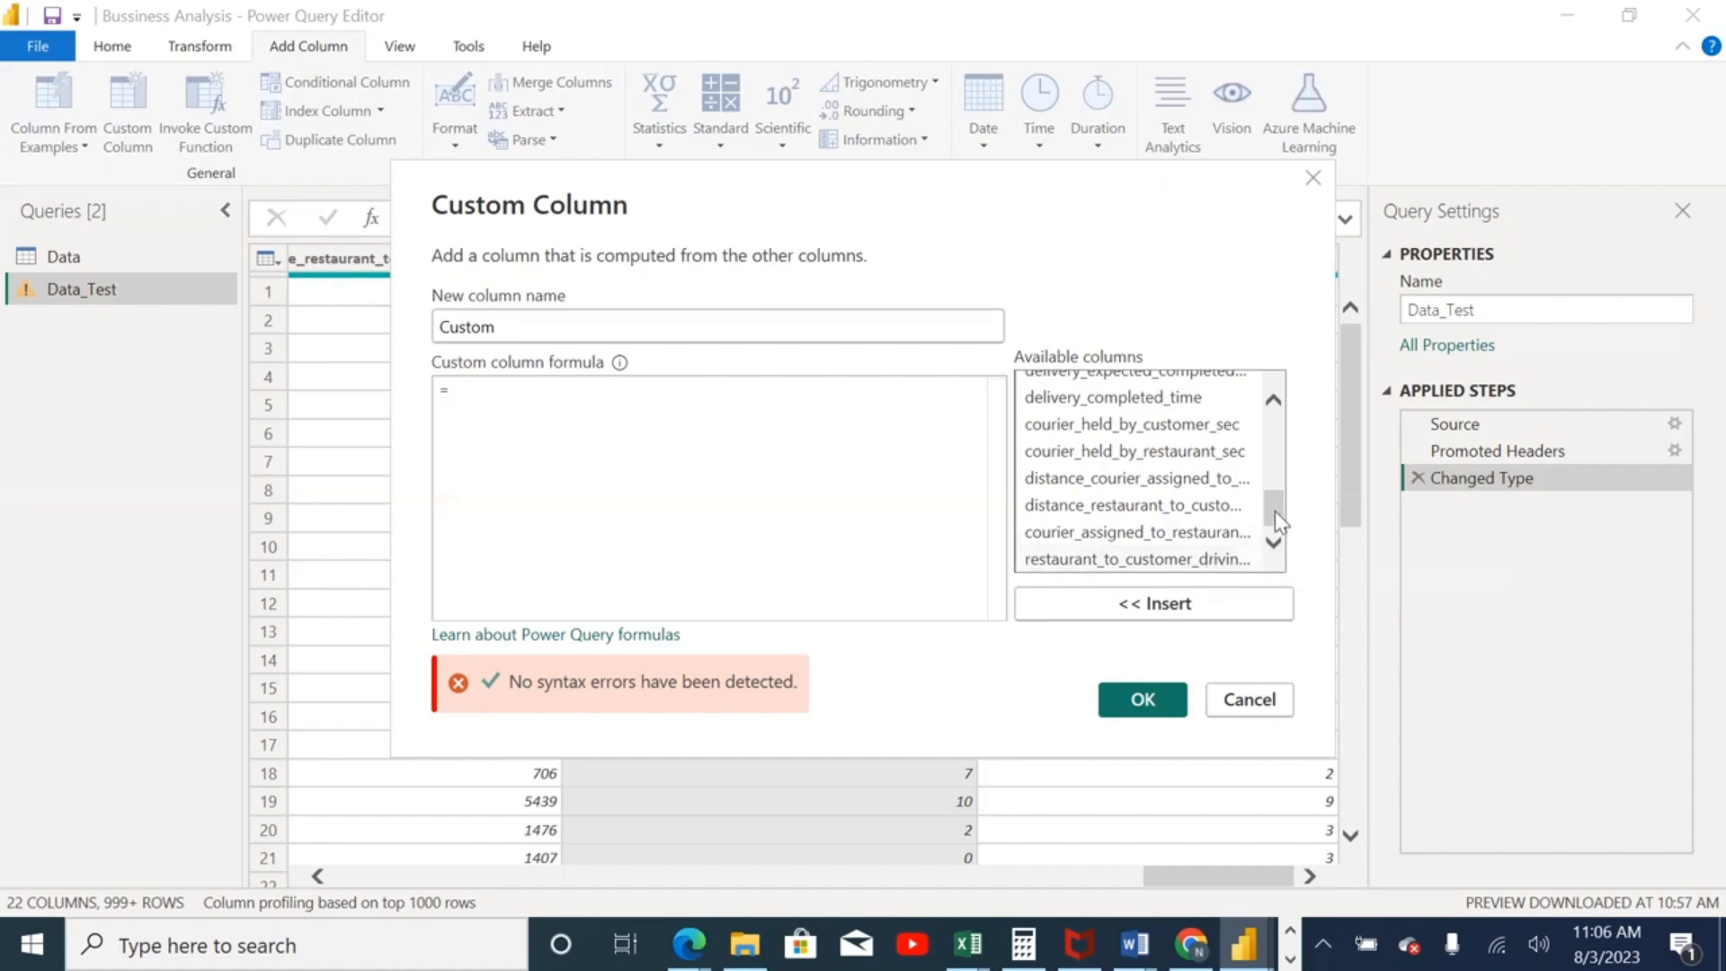
pyautogui.scroll(5, 1155, 458)
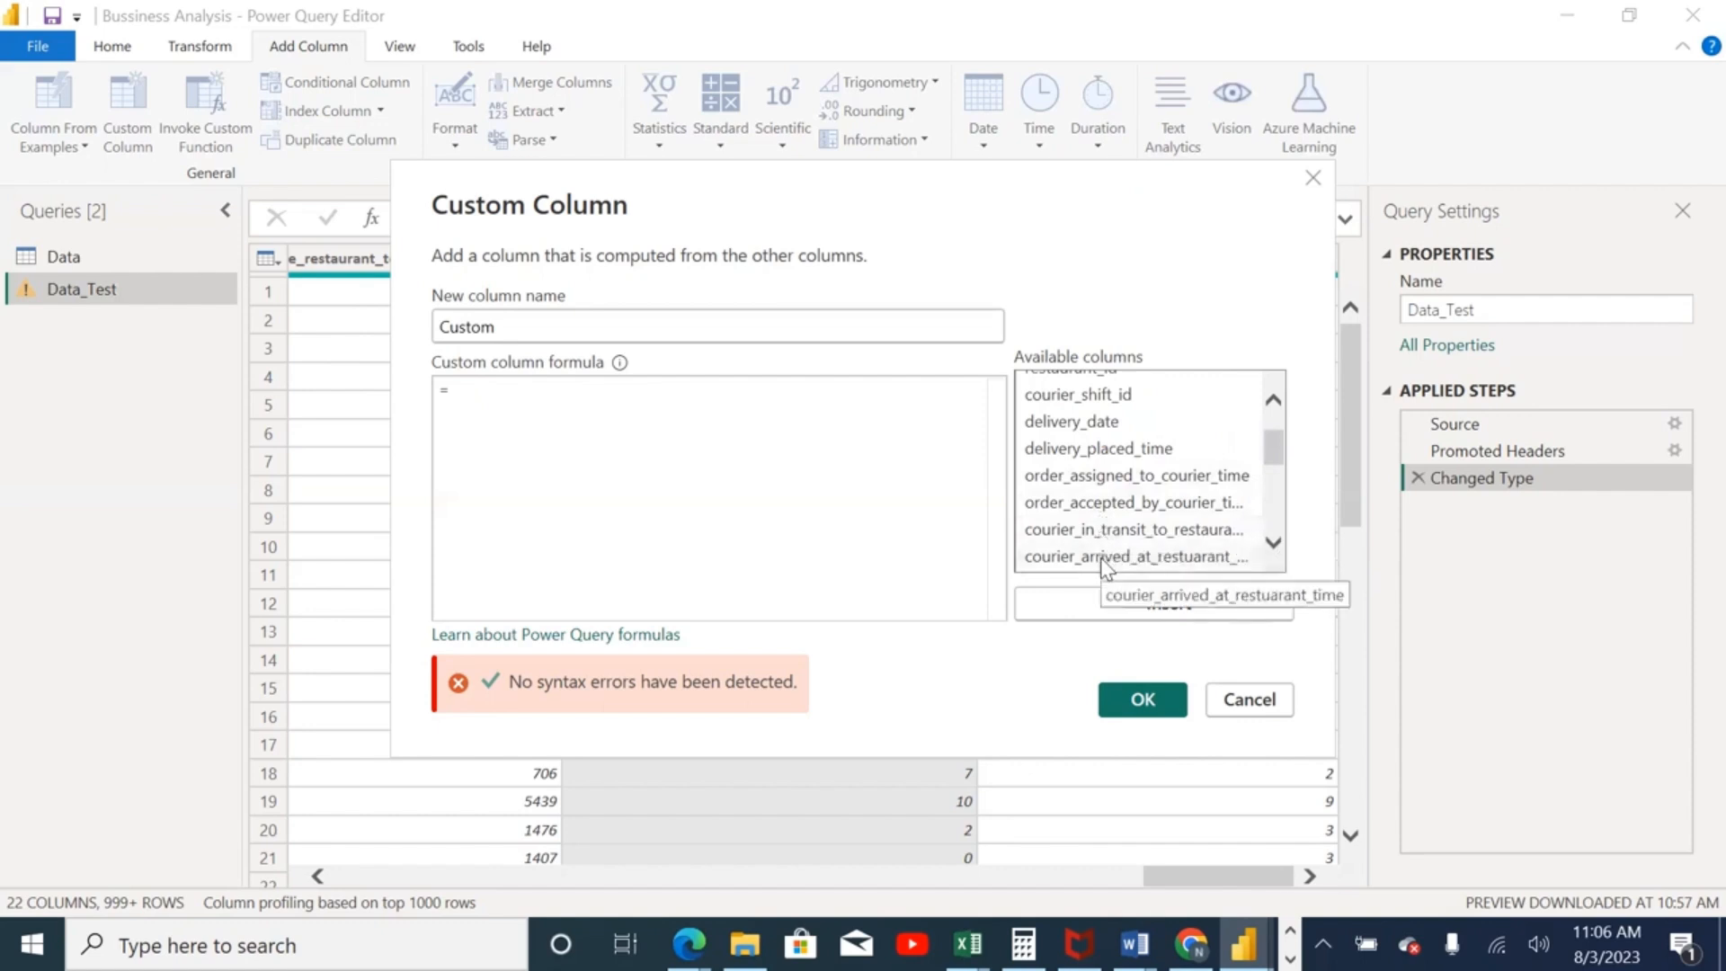
pyautogui.moveTo(1279, 461); pyautogui.dragTo(1283, 477)
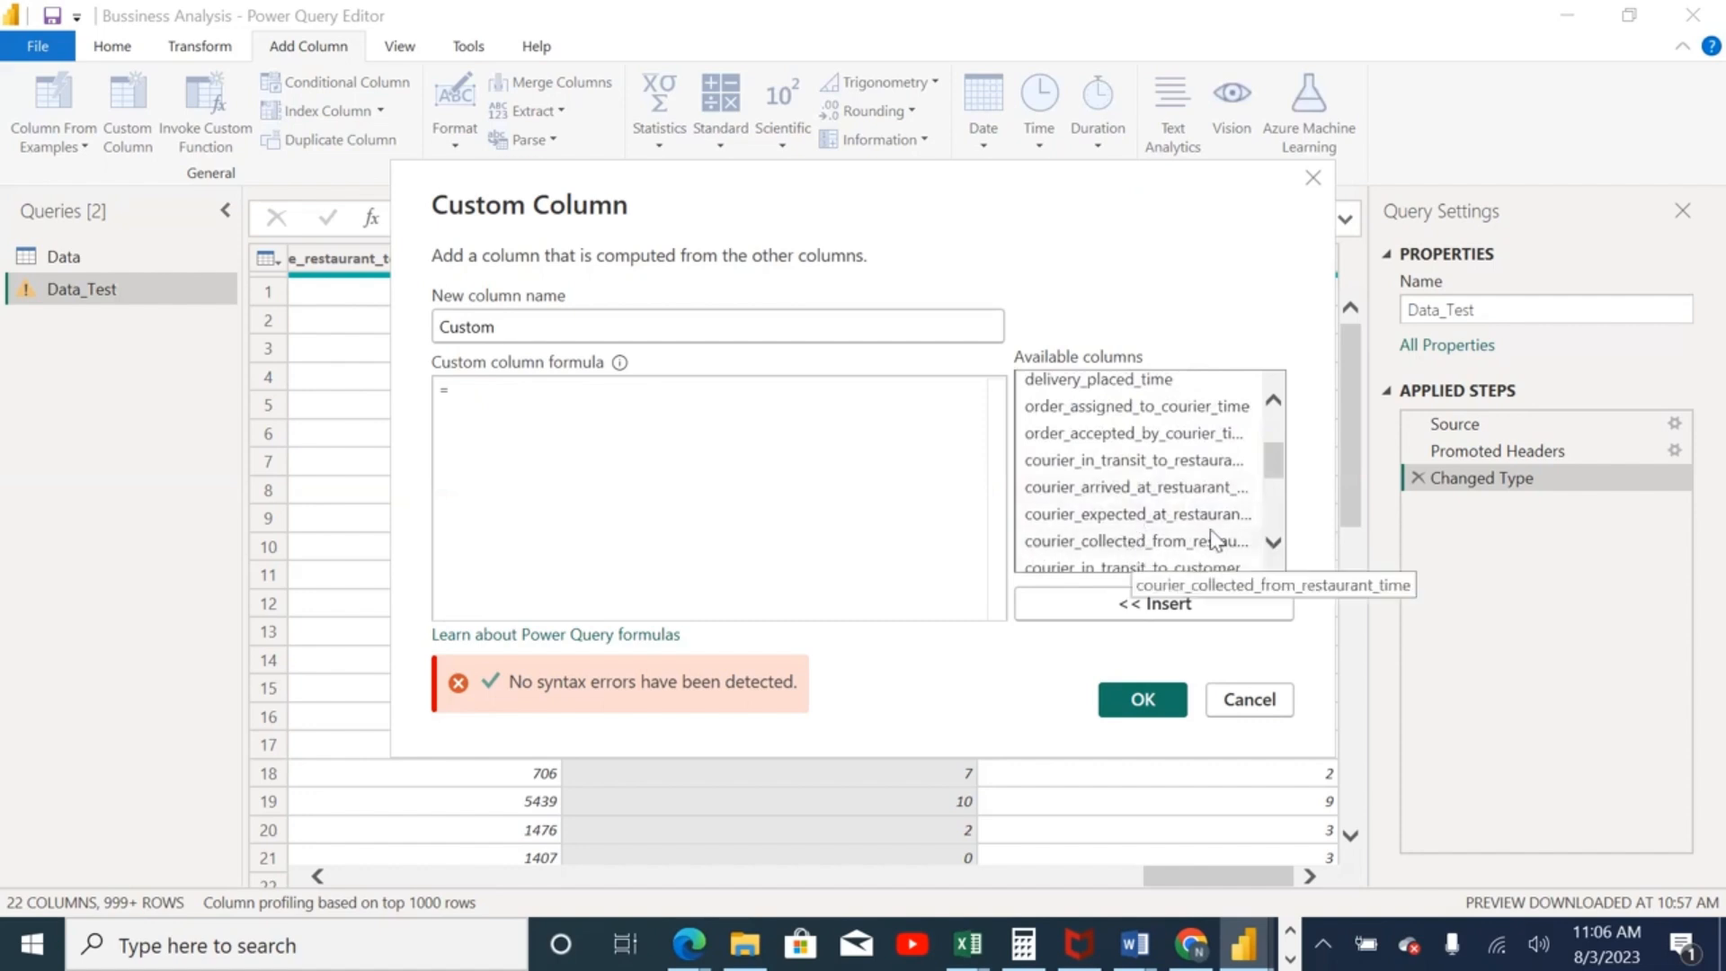
pyautogui.moveTo(1275, 469); pyautogui.dragTo(1278, 497)
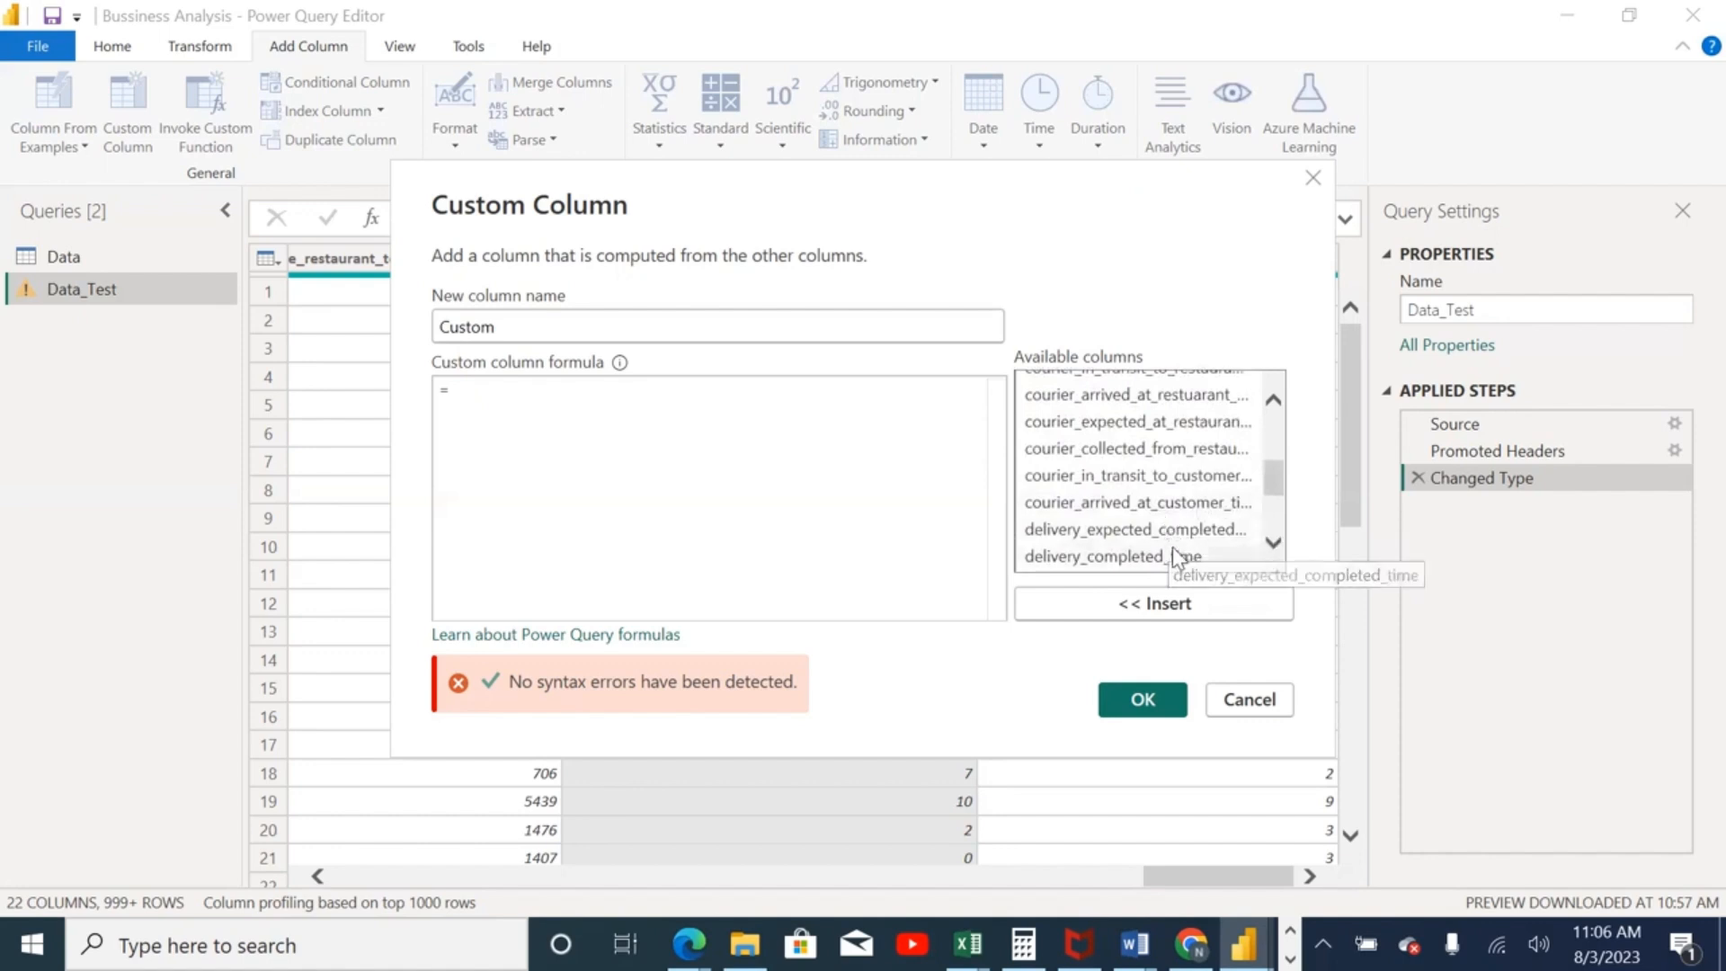
pyautogui.click(1273, 543)
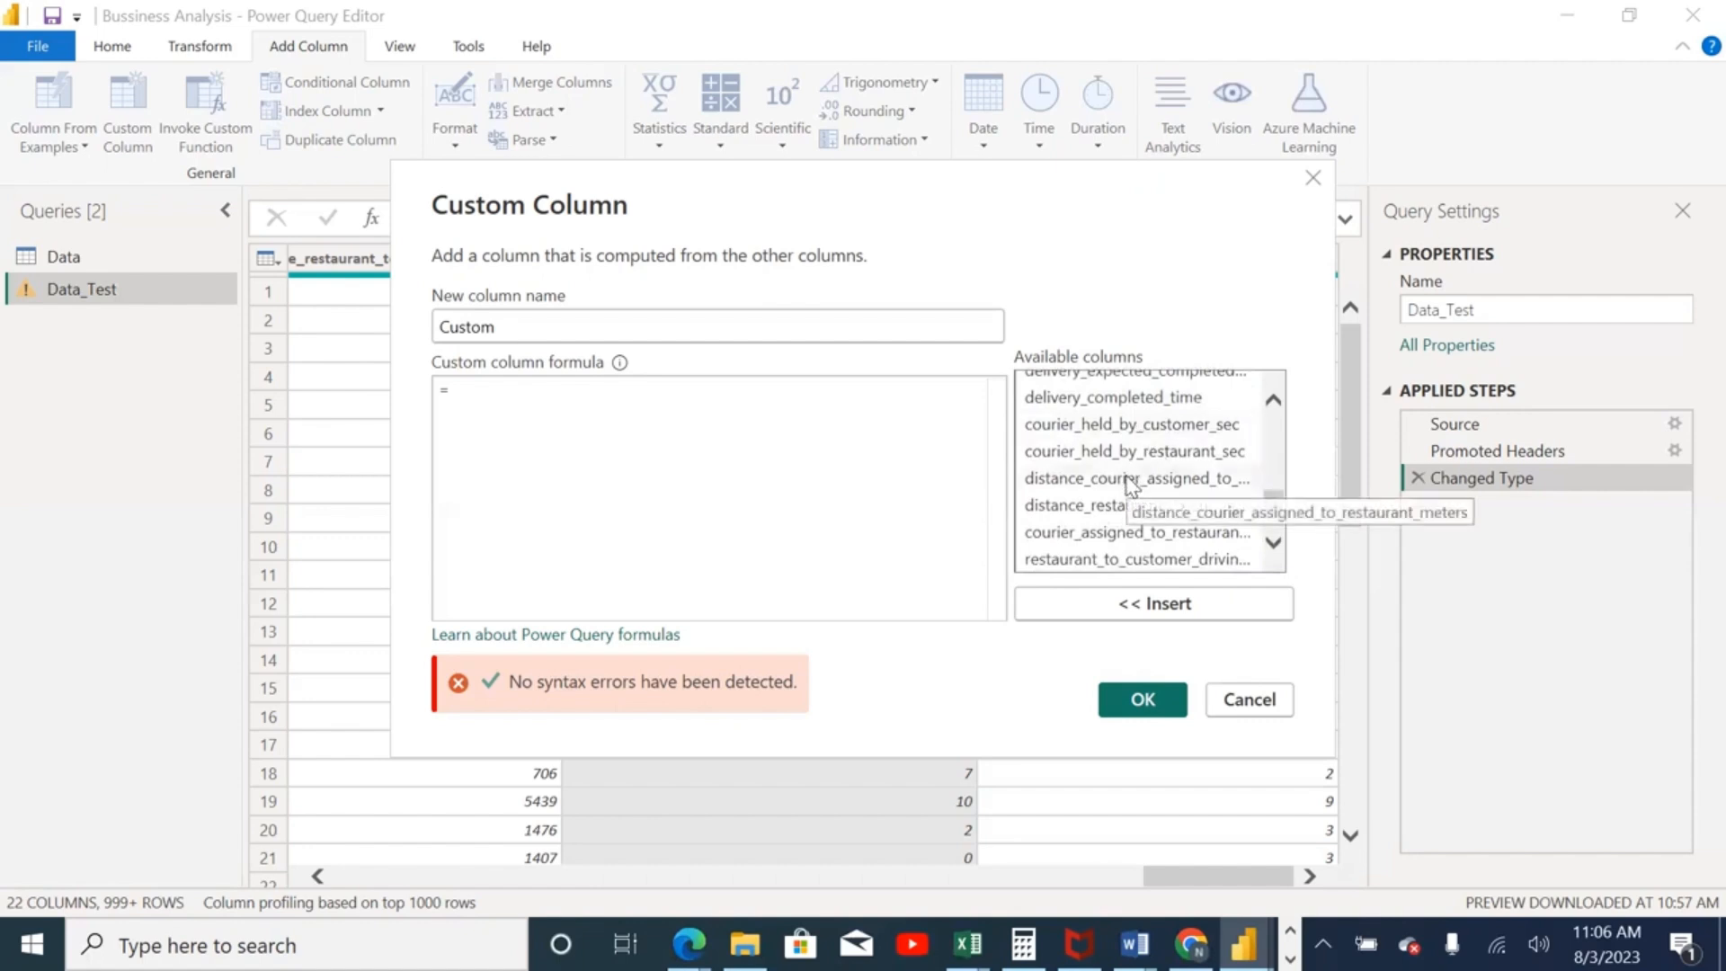
pyautogui.doubleClick(1117, 537)
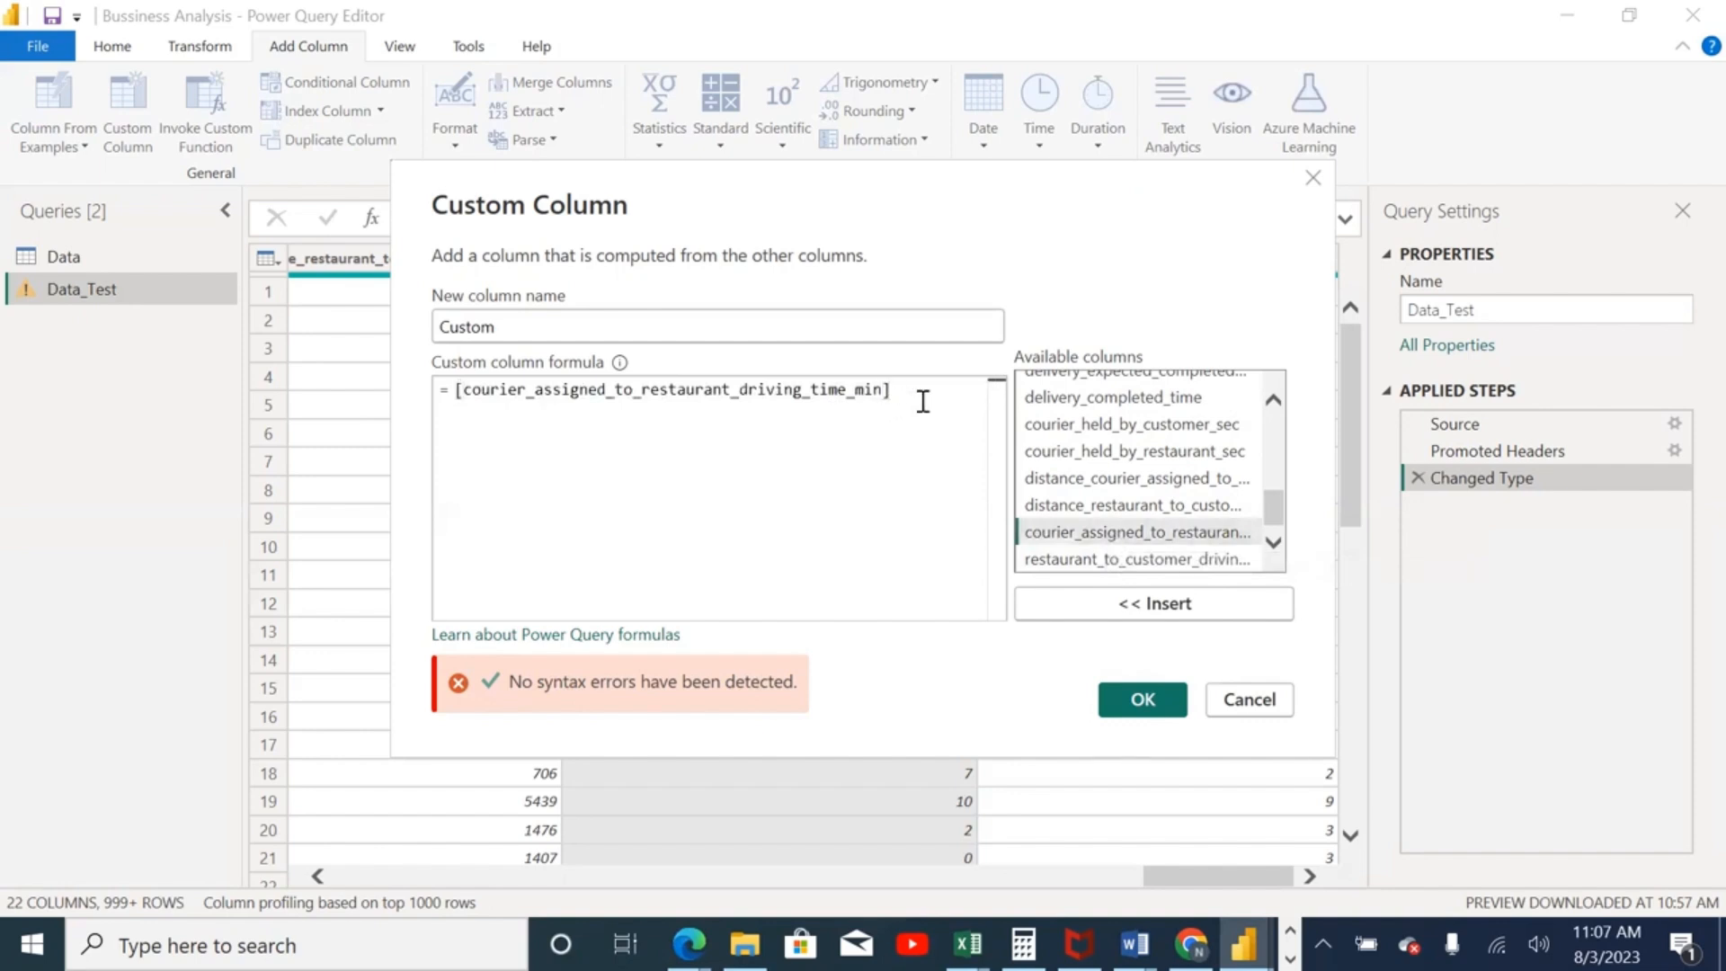
# Step: Extend the custom column formula with + [restaurant_to_customer_driving_time_min]
pyautogui.write('+')
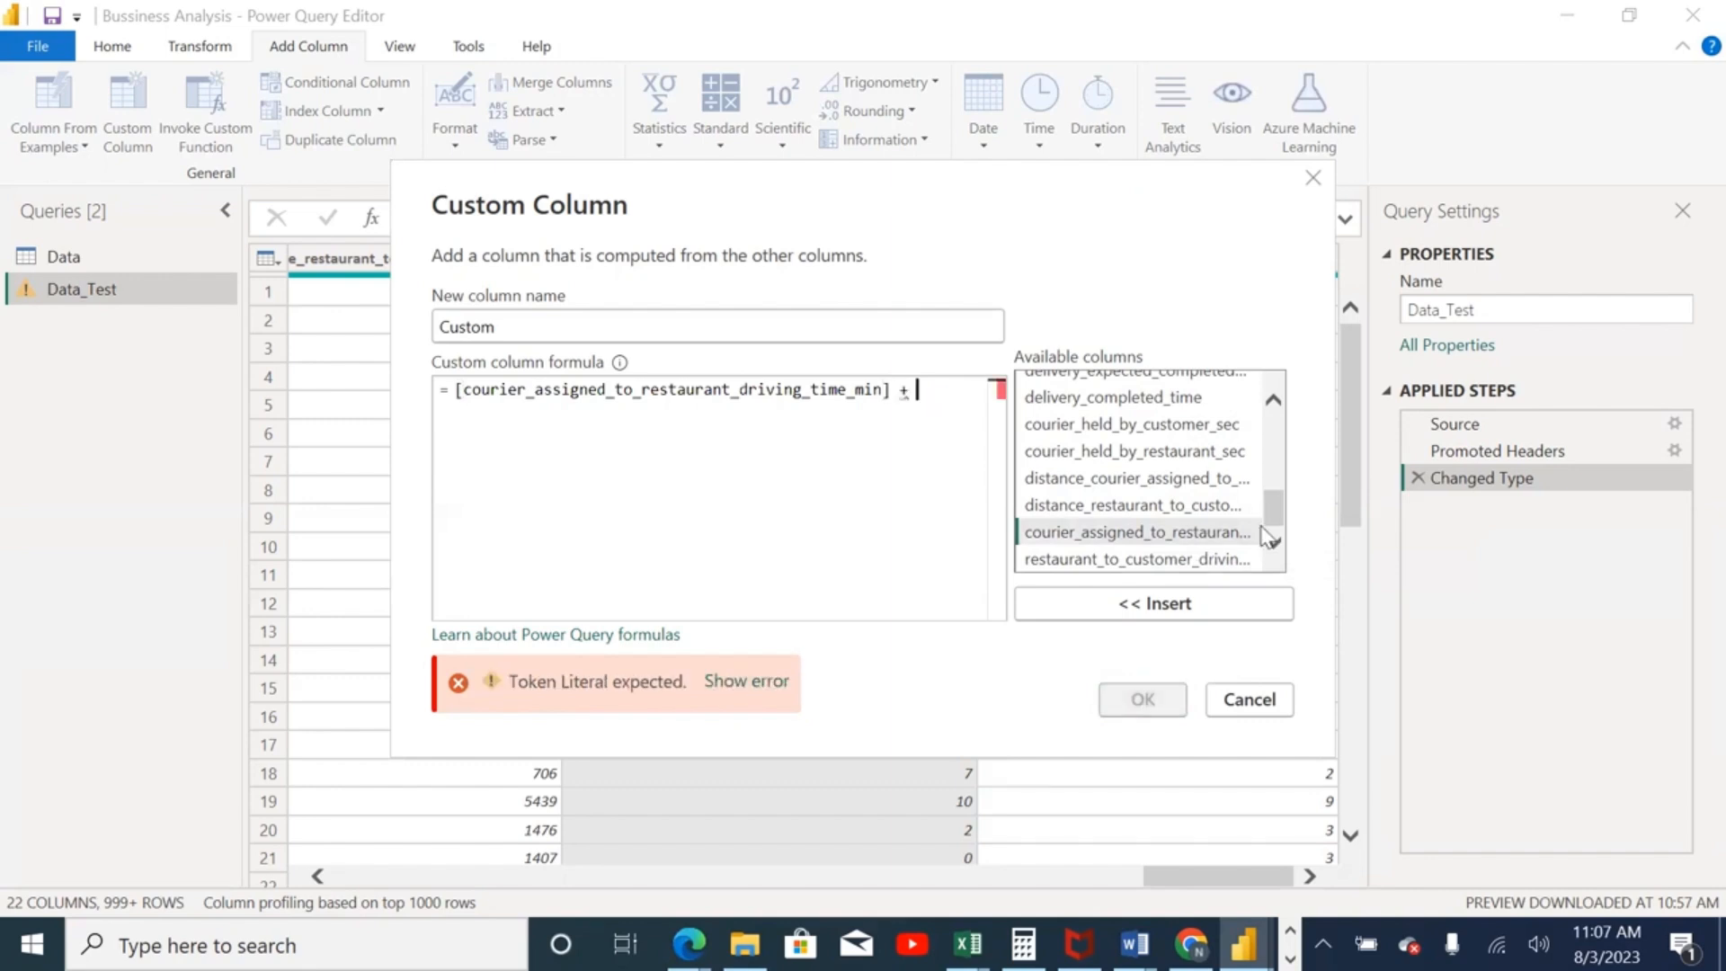
pyautogui.click(1158, 561)
pyautogui.doubleClick(1157, 561)
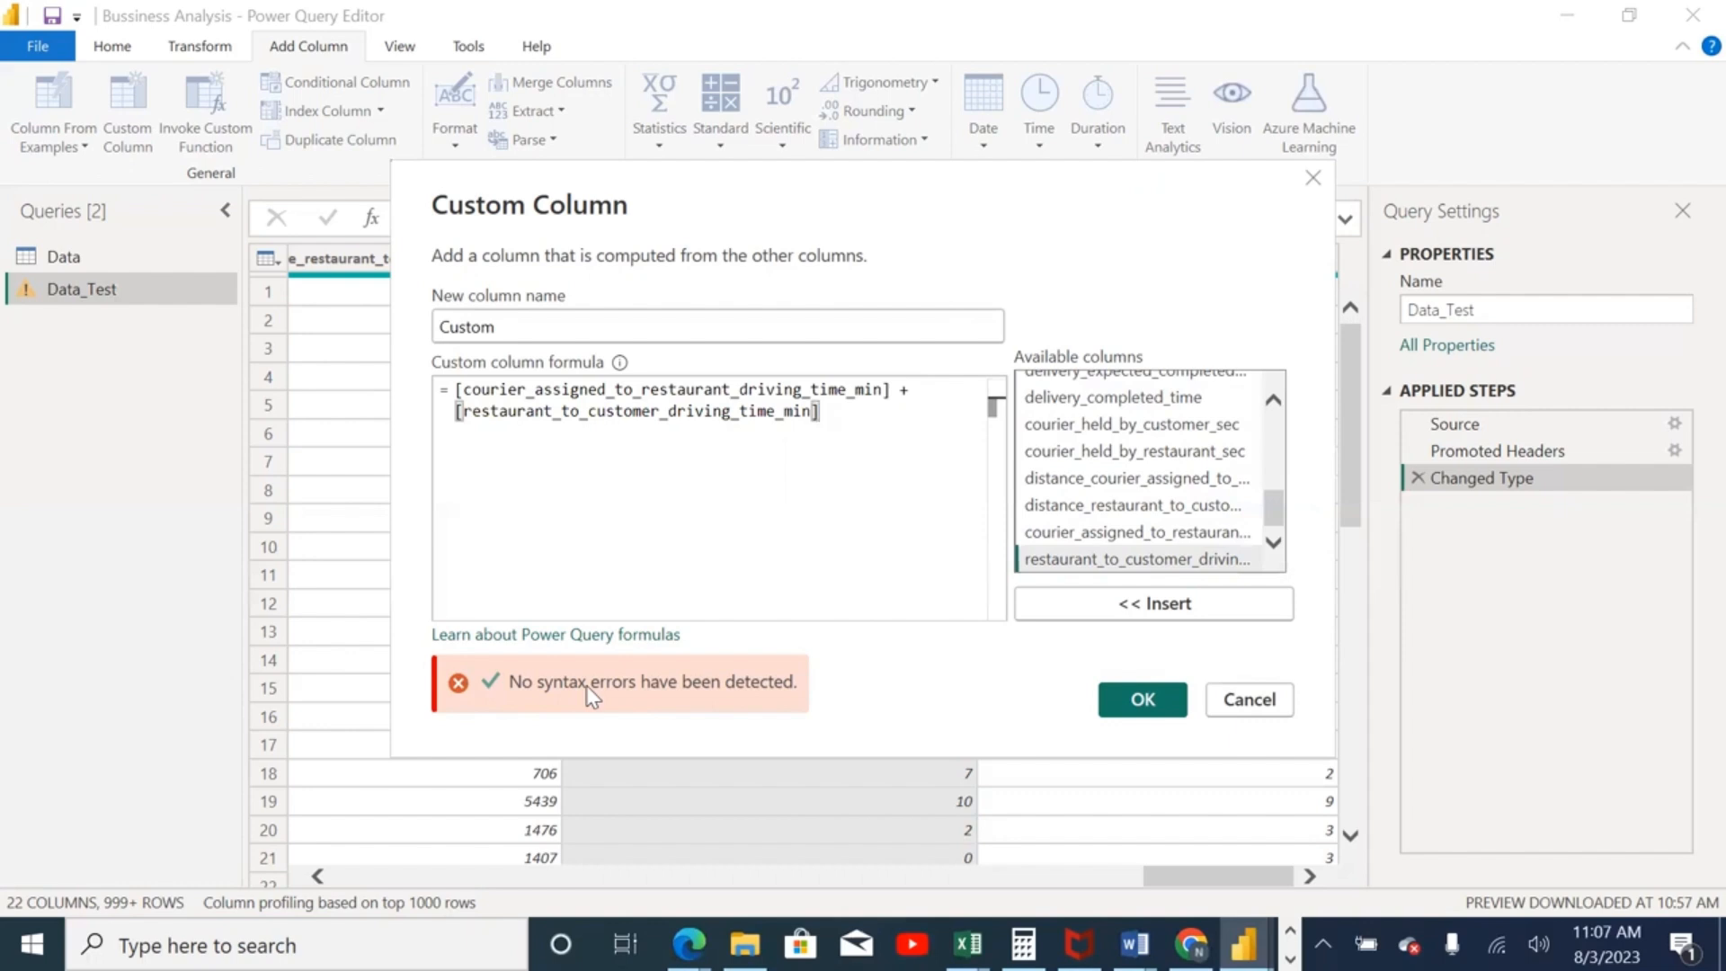
# Step: Name the custom column Total Covered Time (min) and create it
pyautogui.doubleClick(614, 323)
pyautogui.write('Total ')
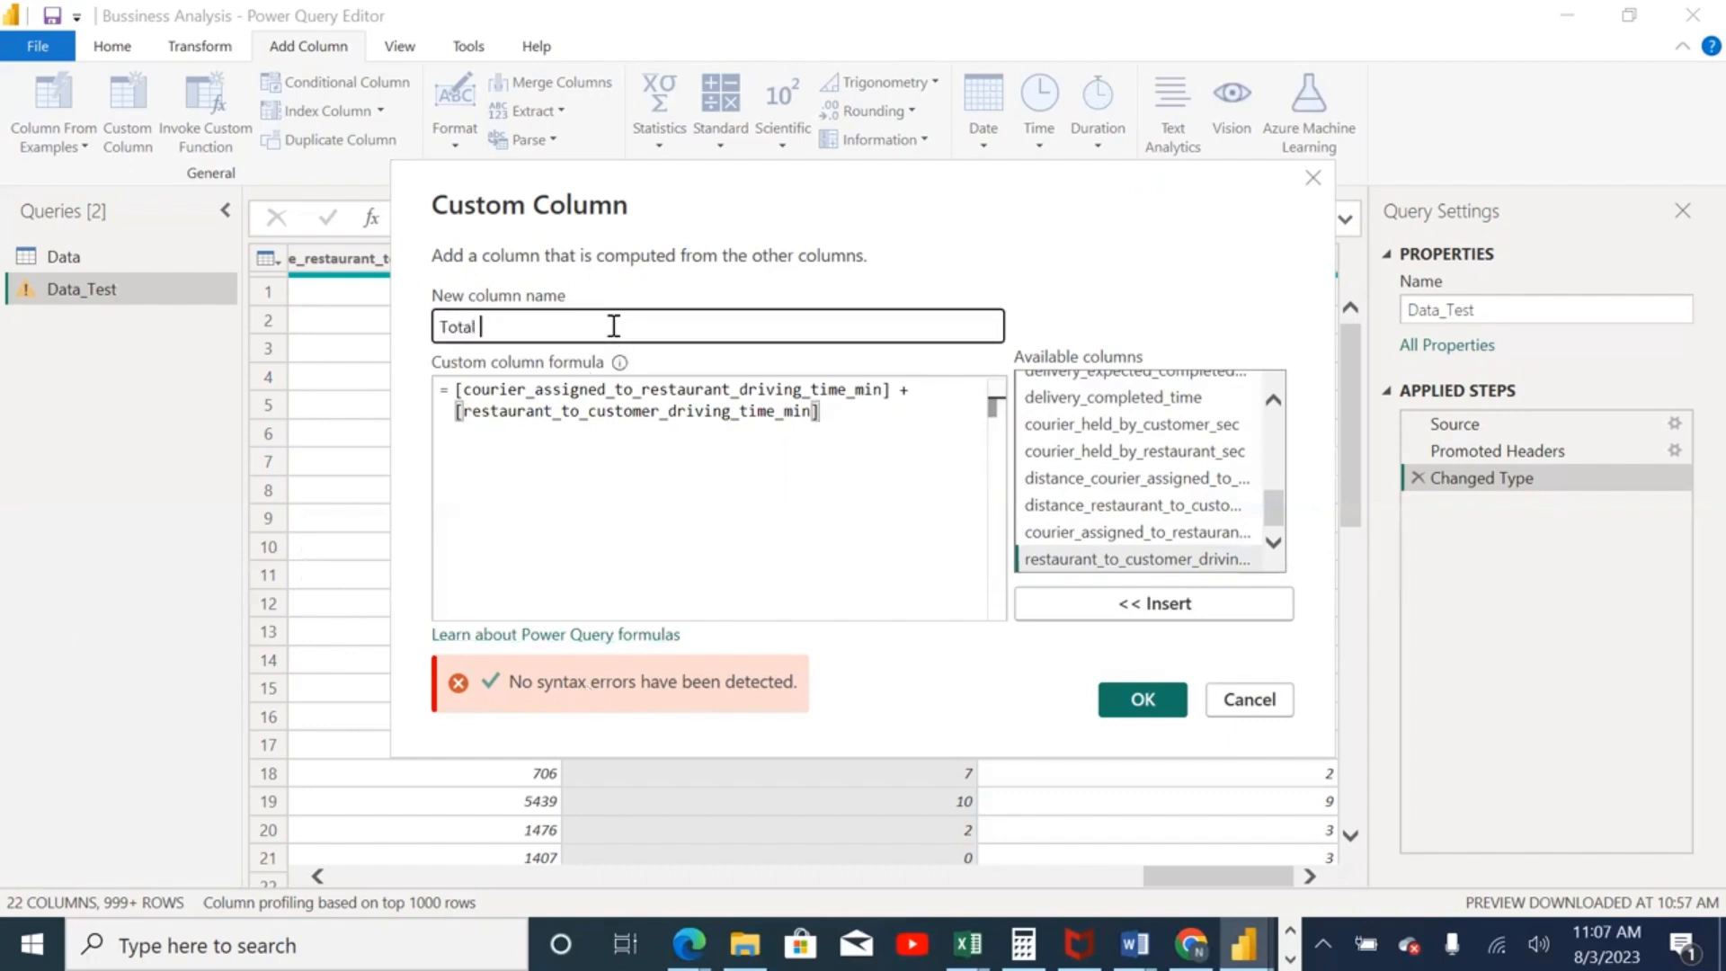
pyautogui.write('Covered Time ()')
pyautogui.press('Left')
pyautogui.write('min')
pyautogui.click(1158, 700)
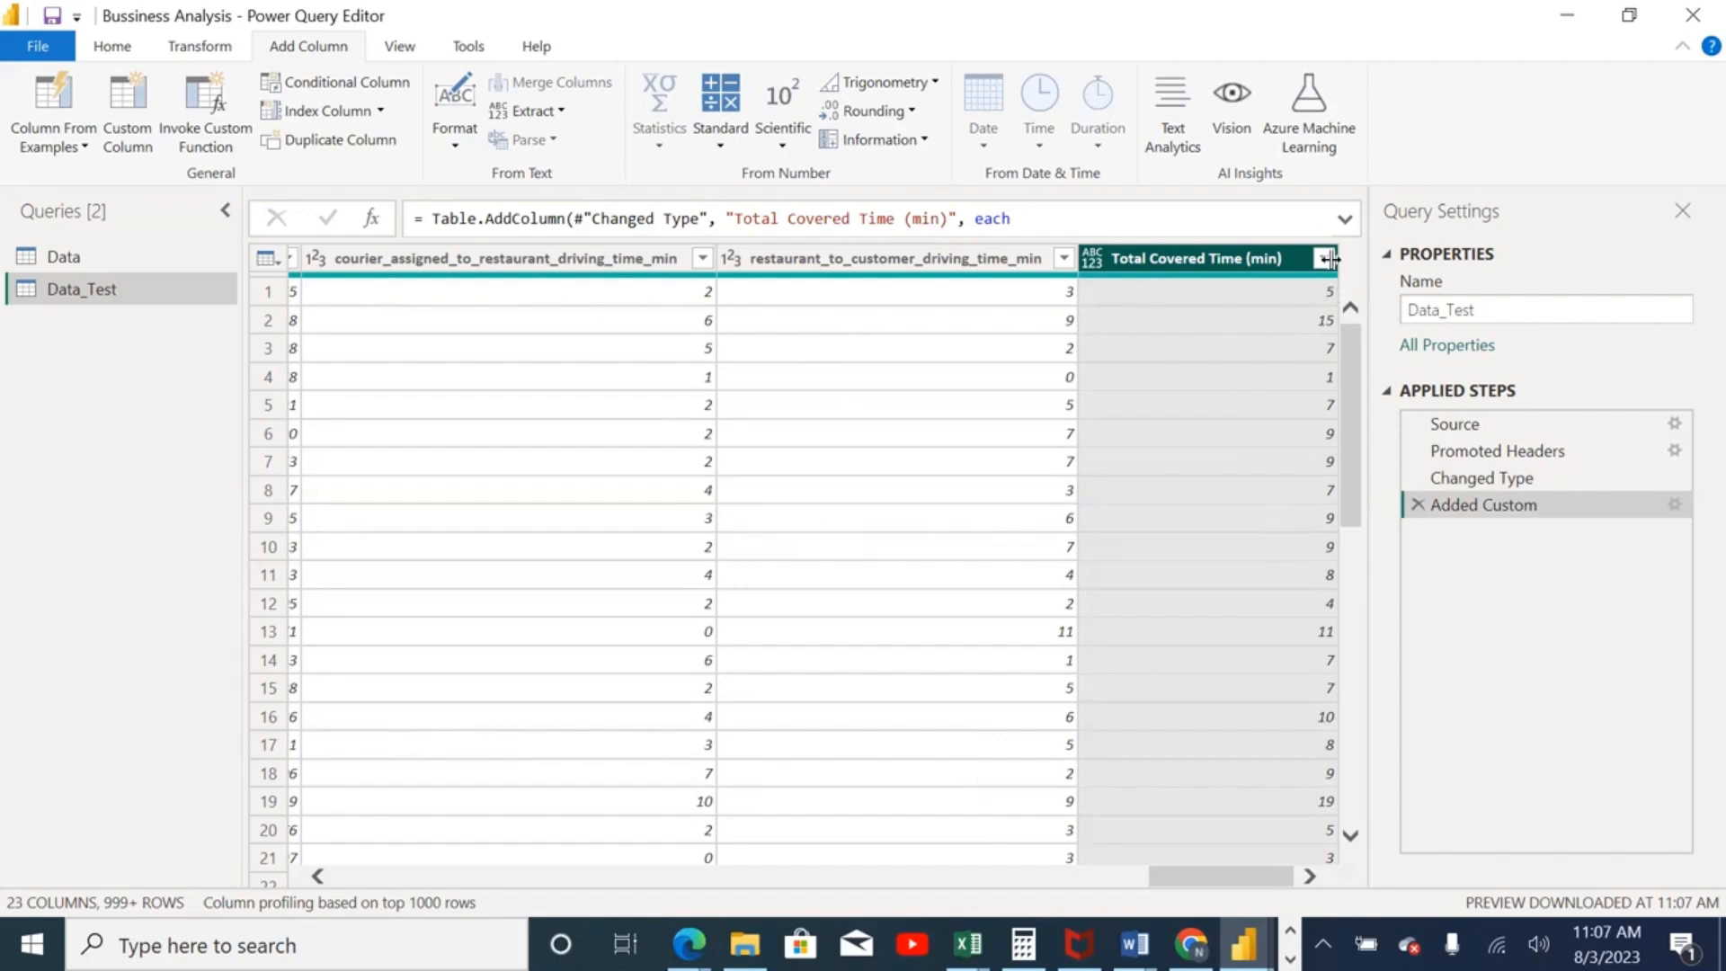
# Step: Narrow the Total Covered Time (min) column and the two driving-time columns beside it
pyautogui.moveTo(1303, 258); pyautogui.dragTo(1218, 273)
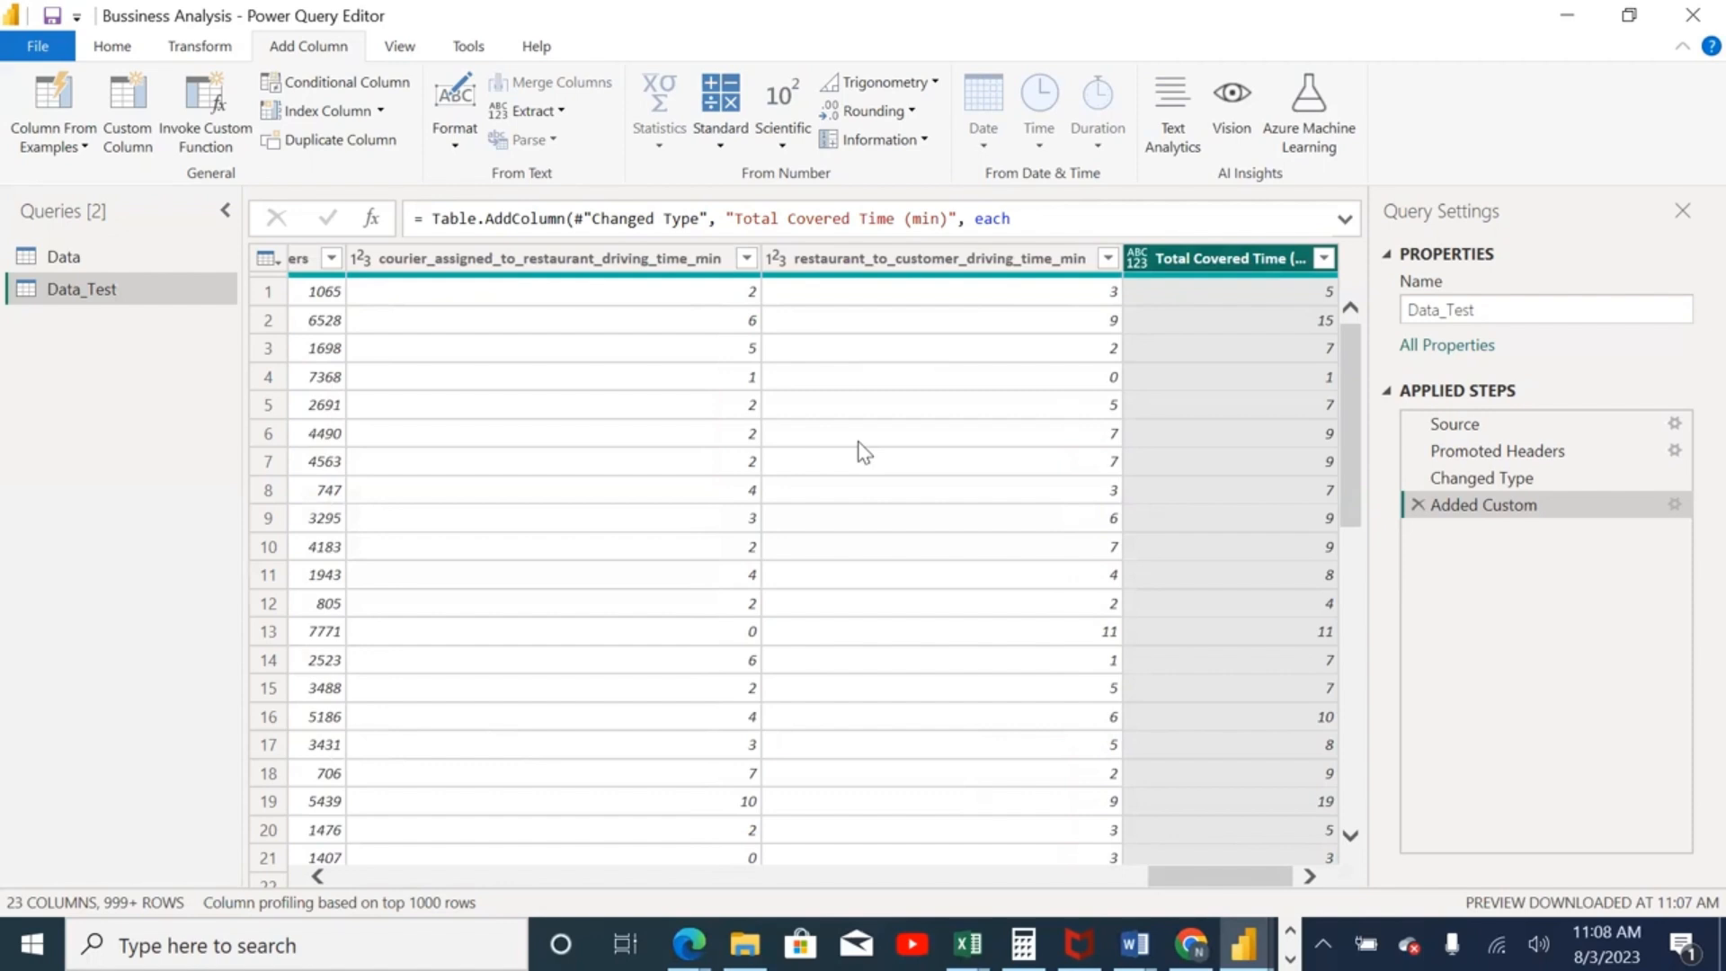
pyautogui.moveTo(761, 258); pyautogui.dragTo(539, 269)
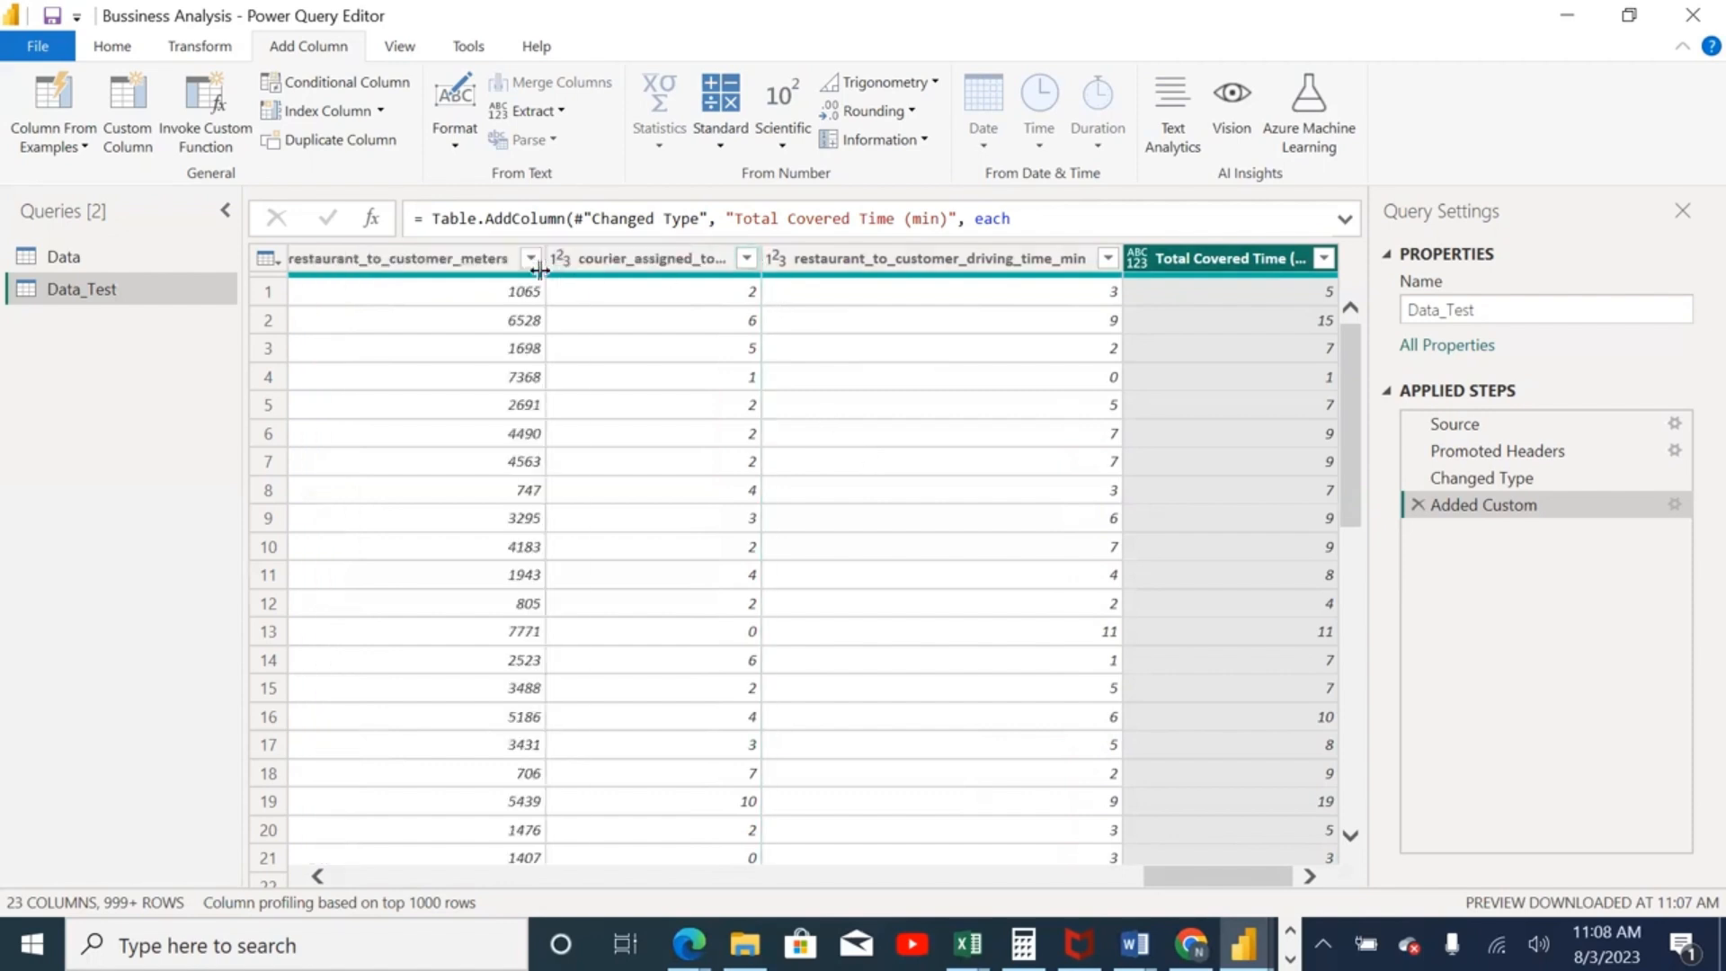
pyautogui.moveTo(1122, 258); pyautogui.dragTo(925, 264)
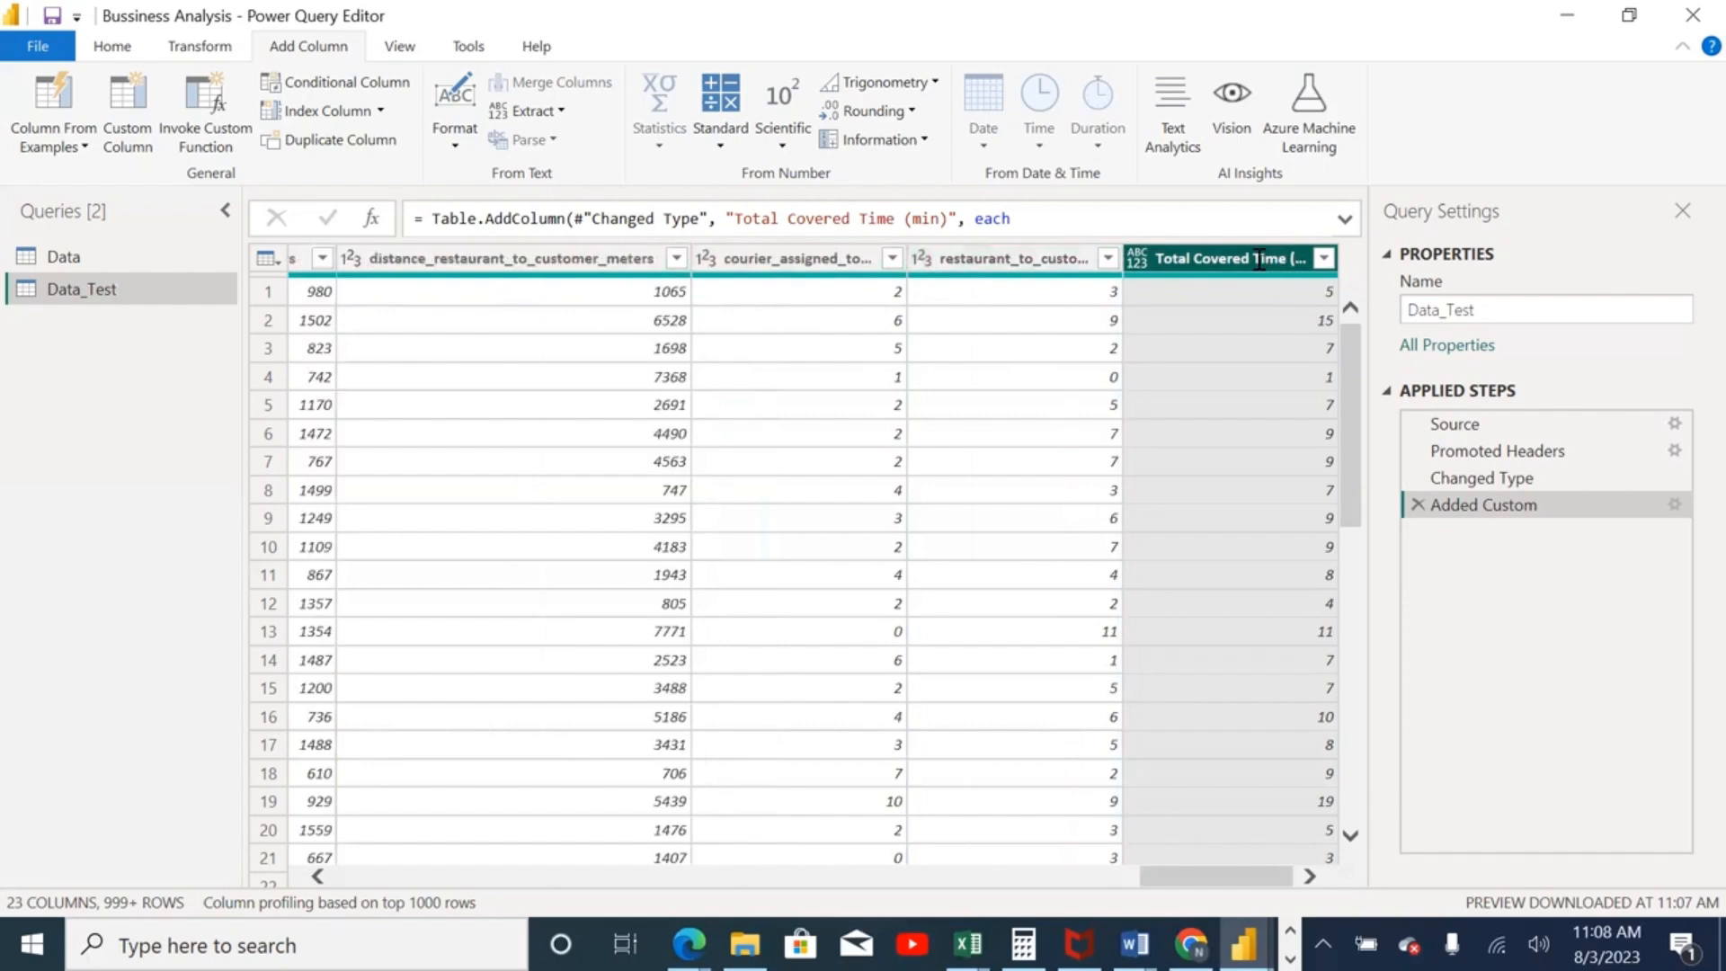
# Step: Edit the Added Custom step's formula, replacing the + between the two driving-time columns with "and", and apply it
pyautogui.doubleClick(1497, 507)
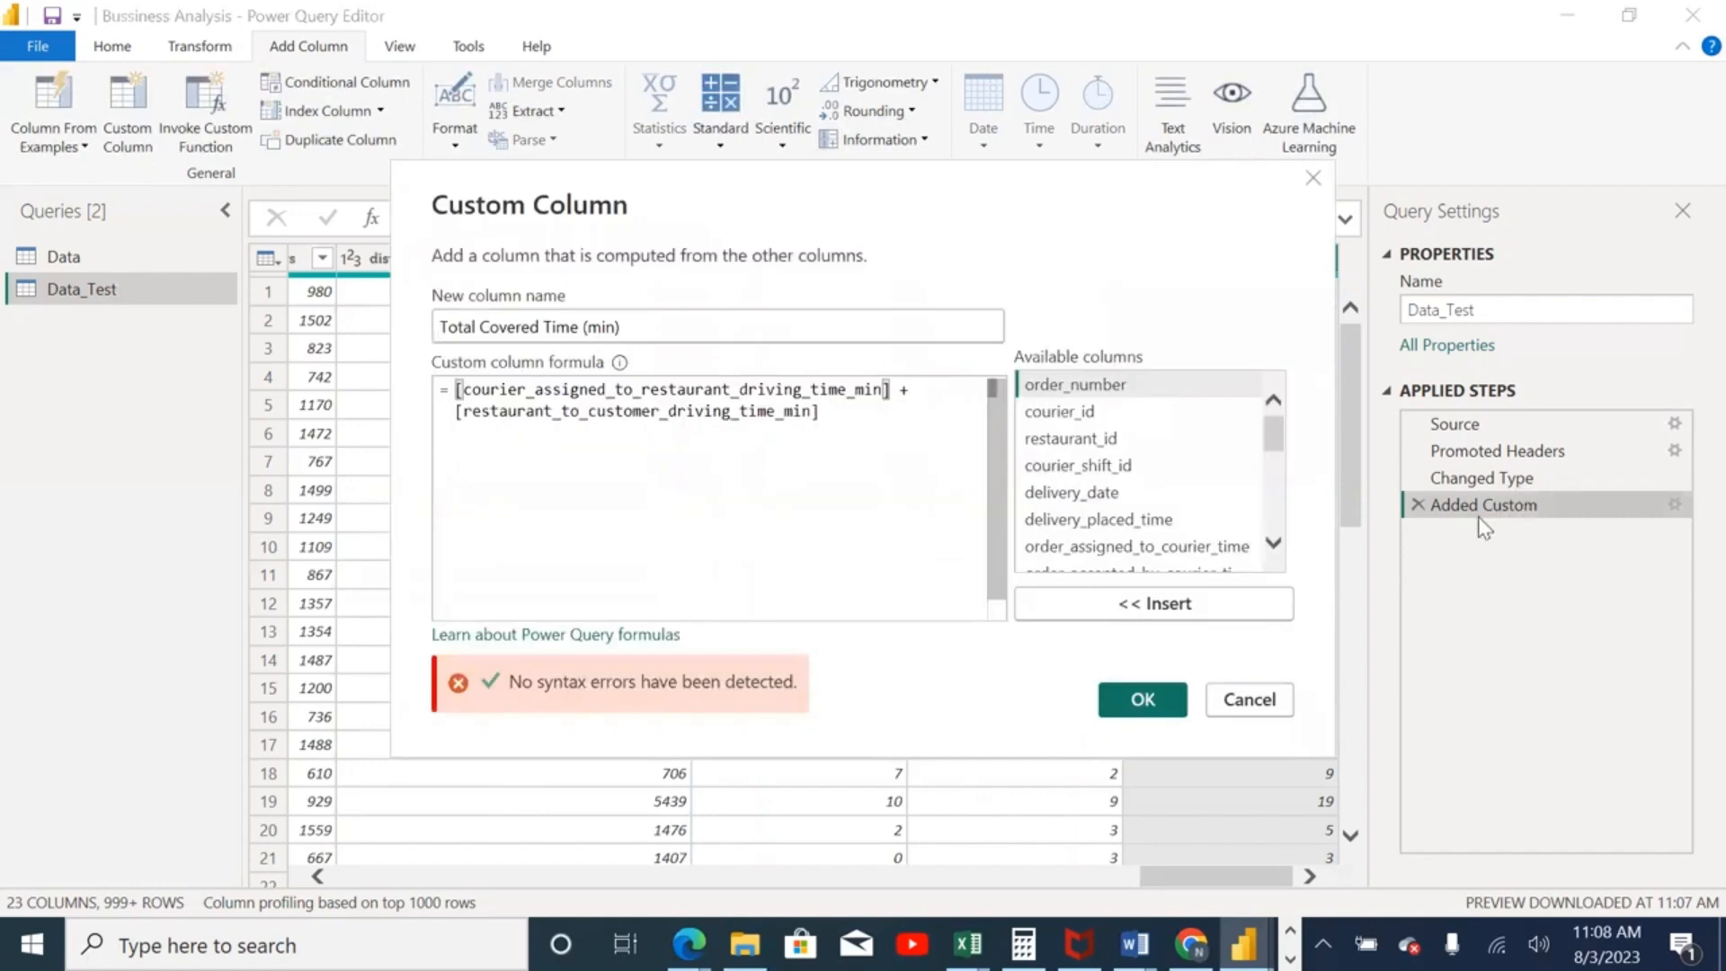
pyautogui.click(888, 429)
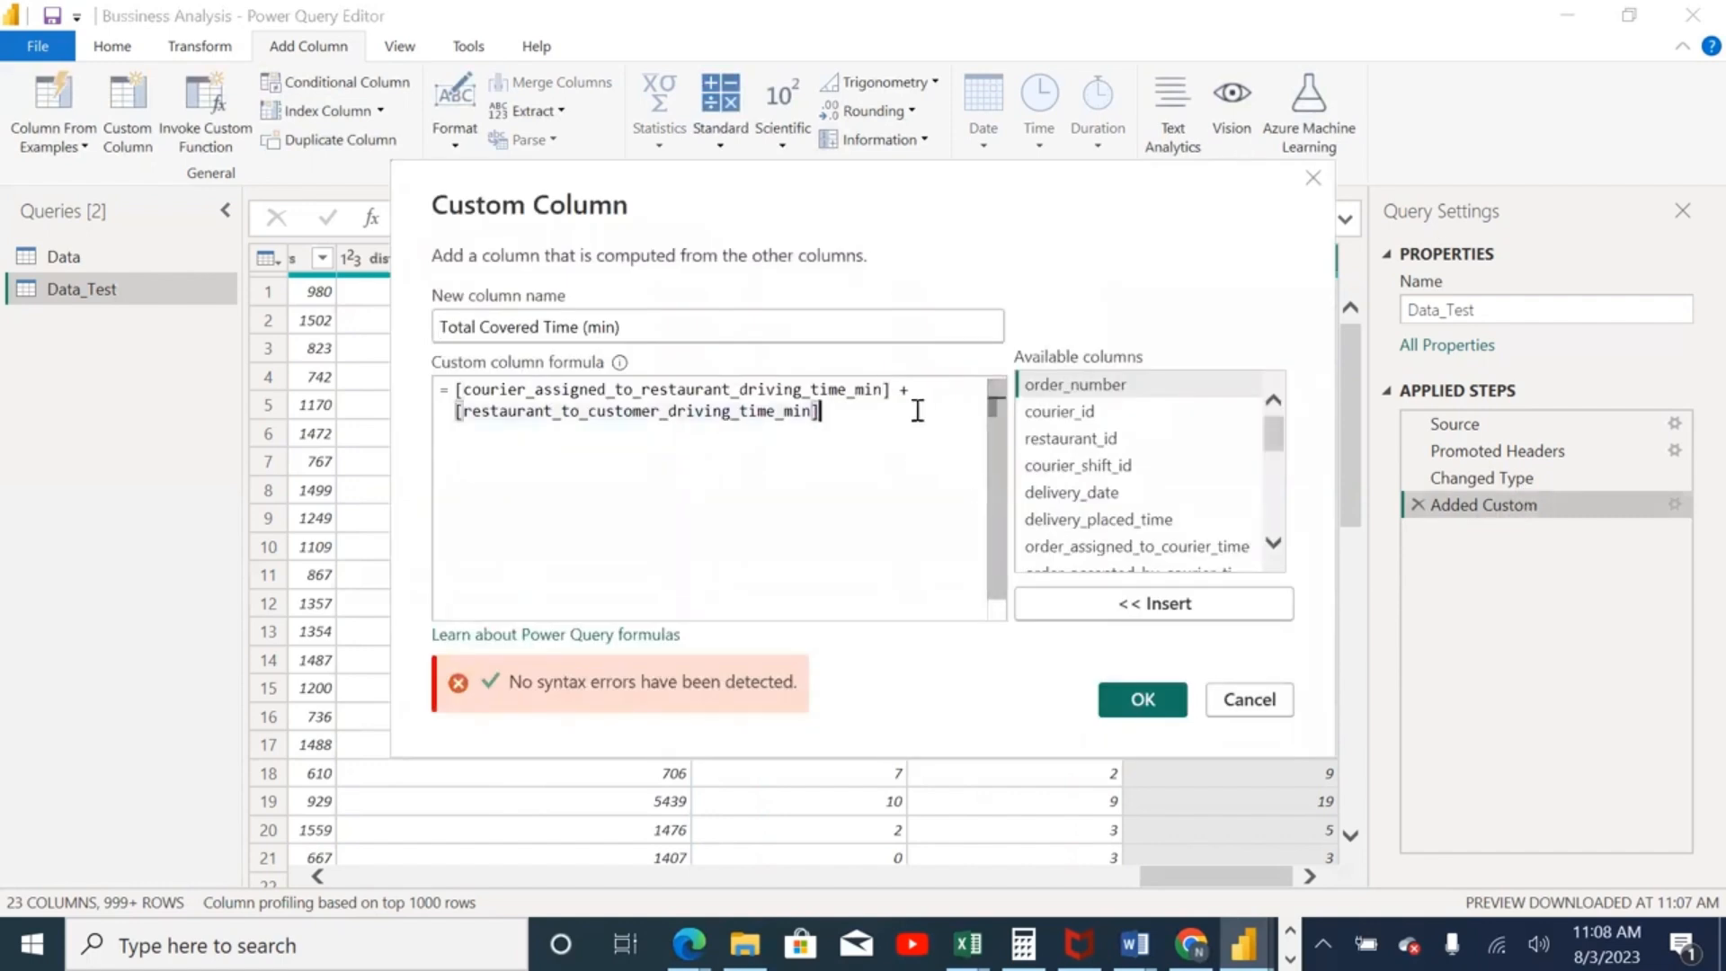
pyautogui.click(922, 390)
pyautogui.press('BackSpace')
pyautogui.press('BackSpace')
pyautogui.write('and')
pyautogui.click(1142, 697)
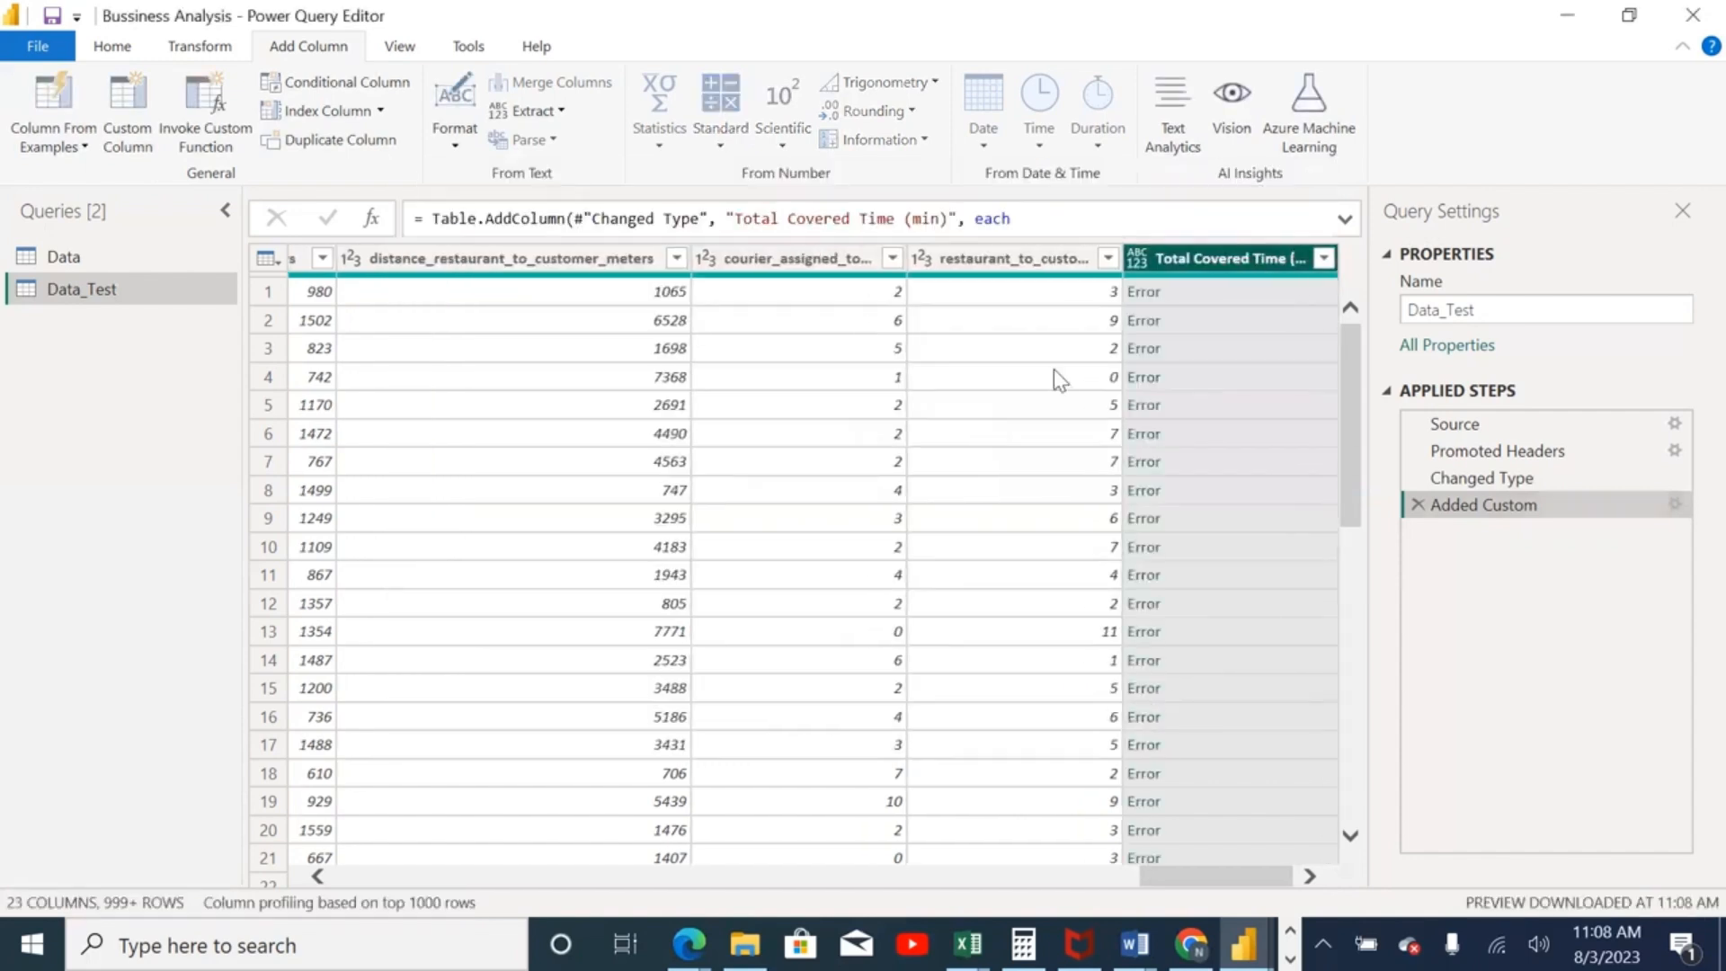
# Step: Edit the Added Custom step's formula, replacing "and" between the two driving-time columns with +, and apply it
pyautogui.doubleClick(1464, 503)
pyautogui.click(953, 396)
pyautogui.press('BackSpace')
pyautogui.press('BackSpace')
pyautogui.press('BackSpace')
pyautogui.press('BackSpace')
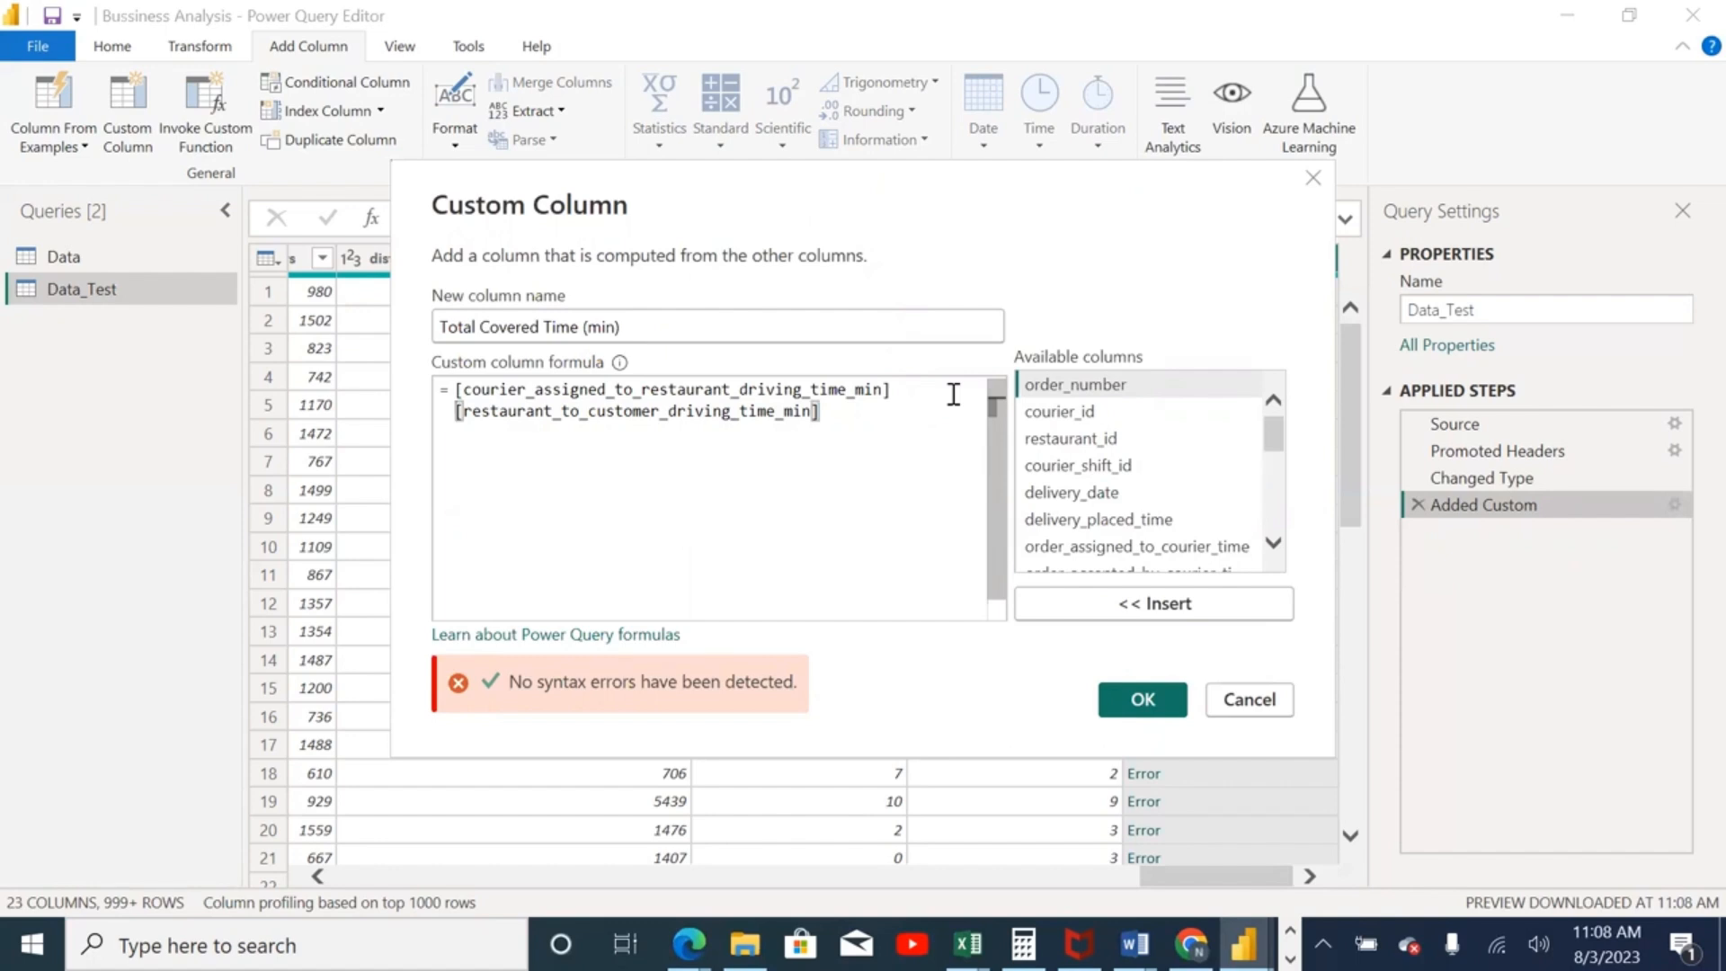
pyautogui.write('+')
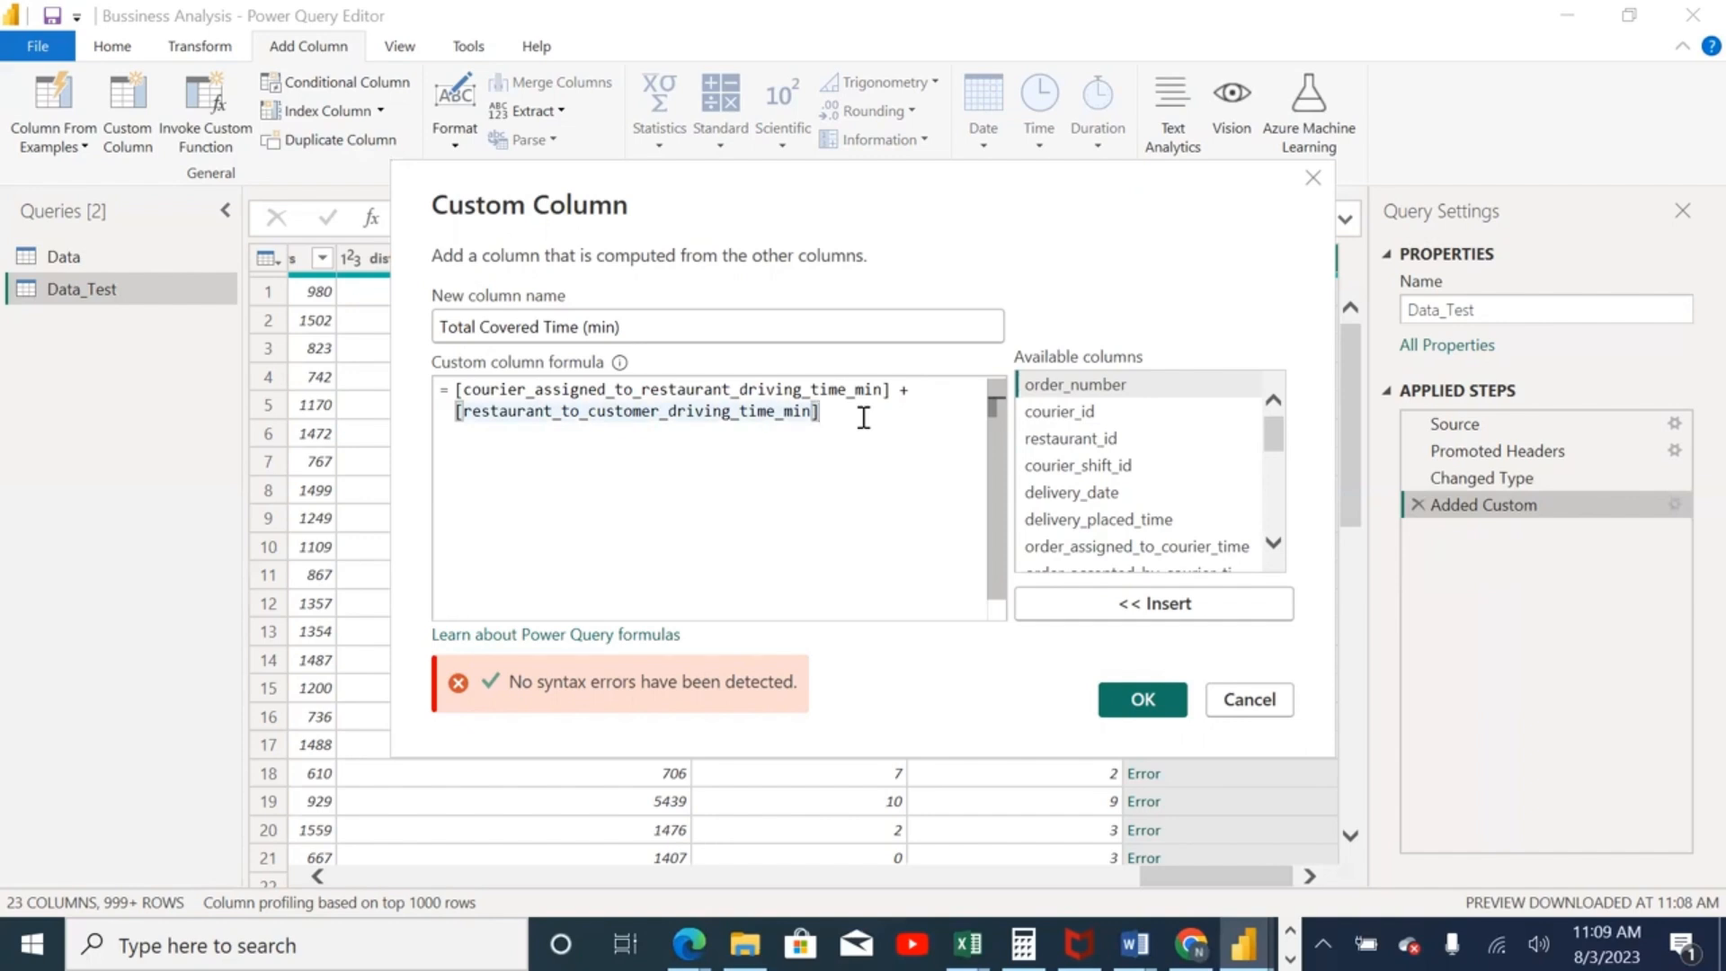
pyautogui.click(1149, 690)
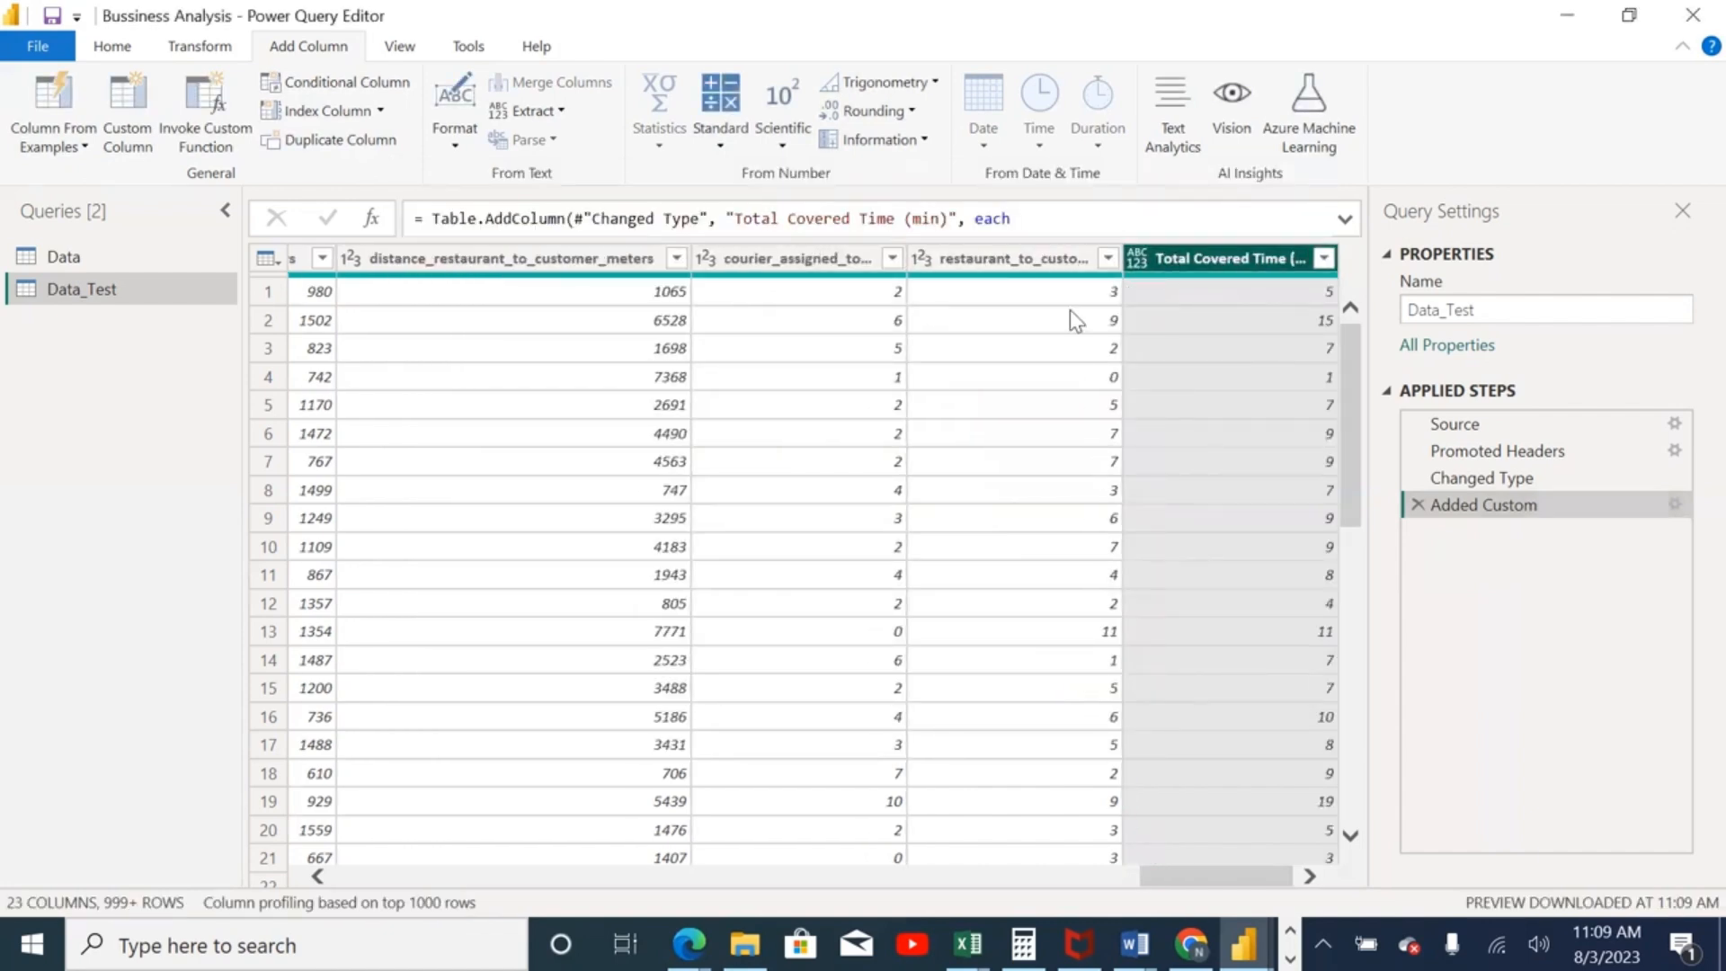
# Step: Select distance_courier_assigned_to_restaurant_meters and distance_restaurant_to_customer_meters together, and slightly widen the latter column
pyautogui.click(1070, 315)
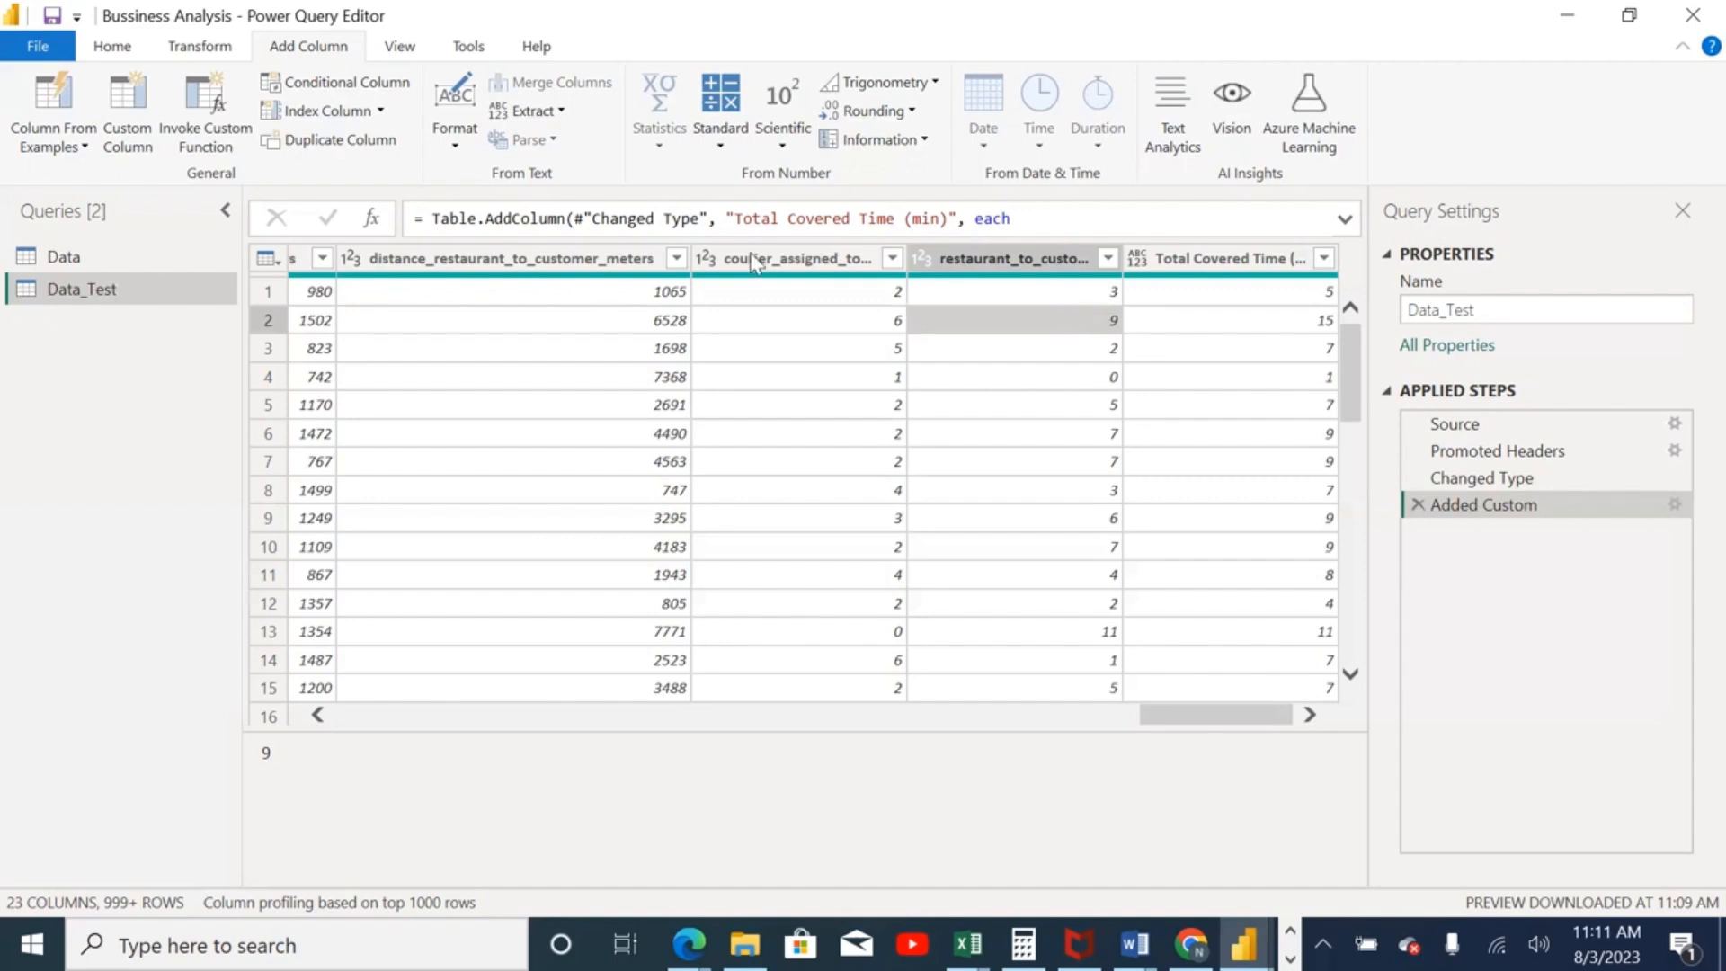
pyautogui.click(1201, 259)
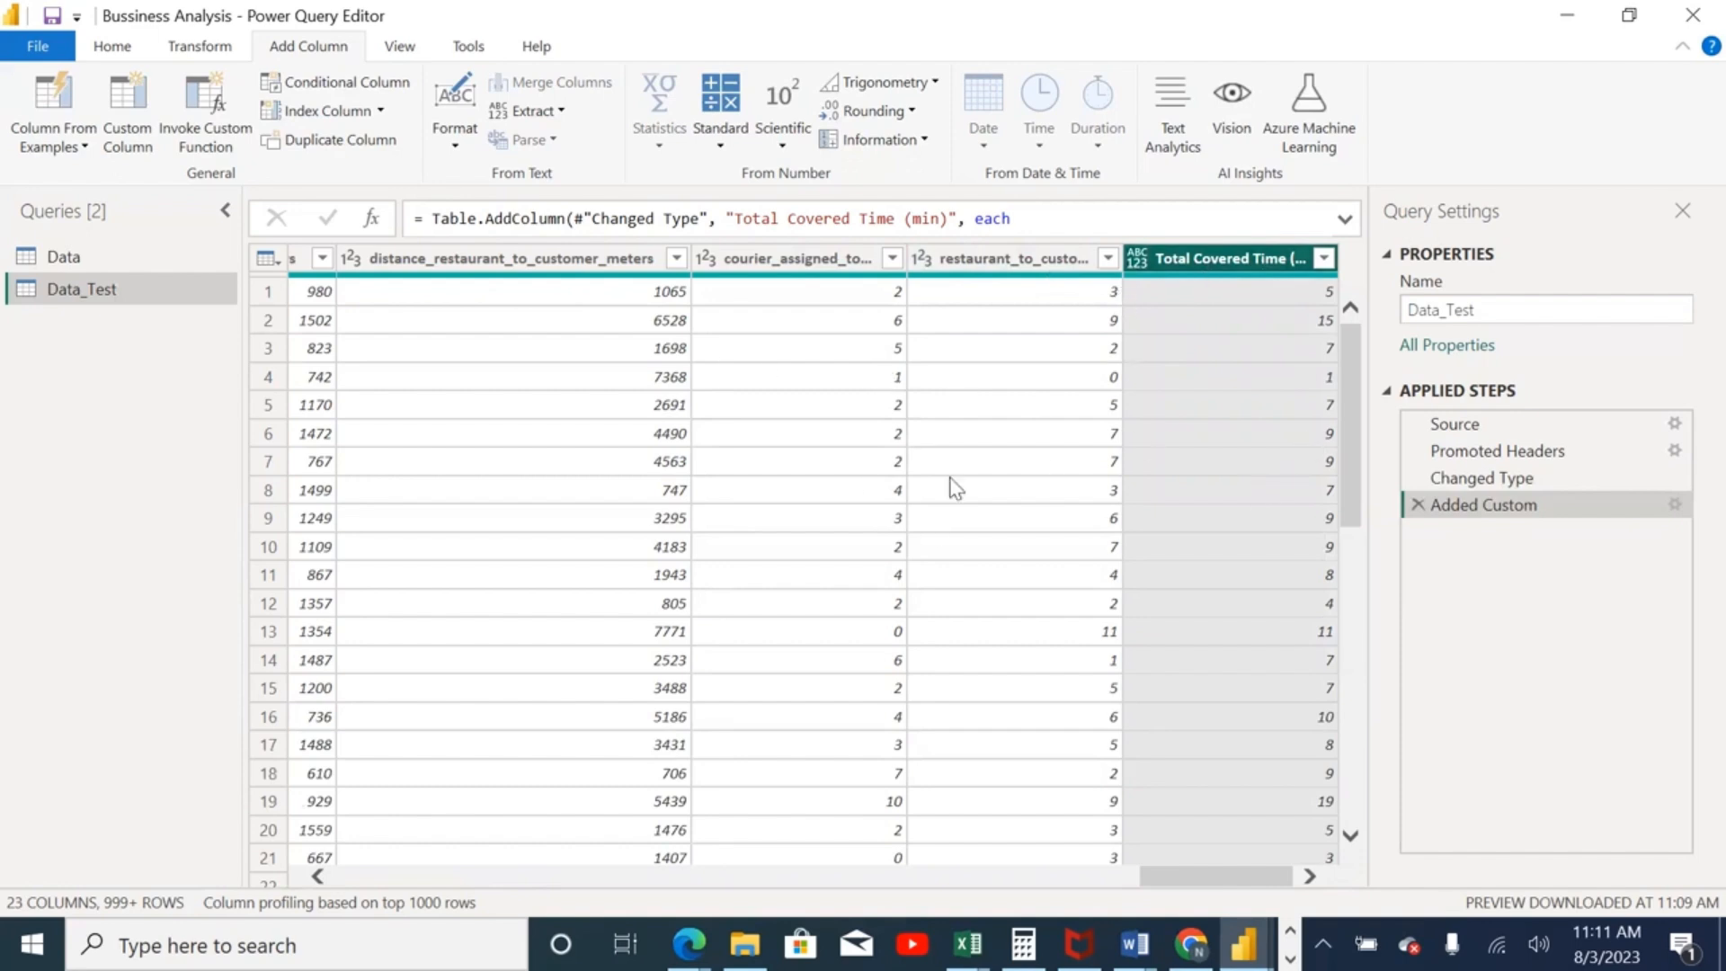
pyautogui.moveTo(1211, 883); pyautogui.dragTo(1178, 903)
pyautogui.click(470, 261)
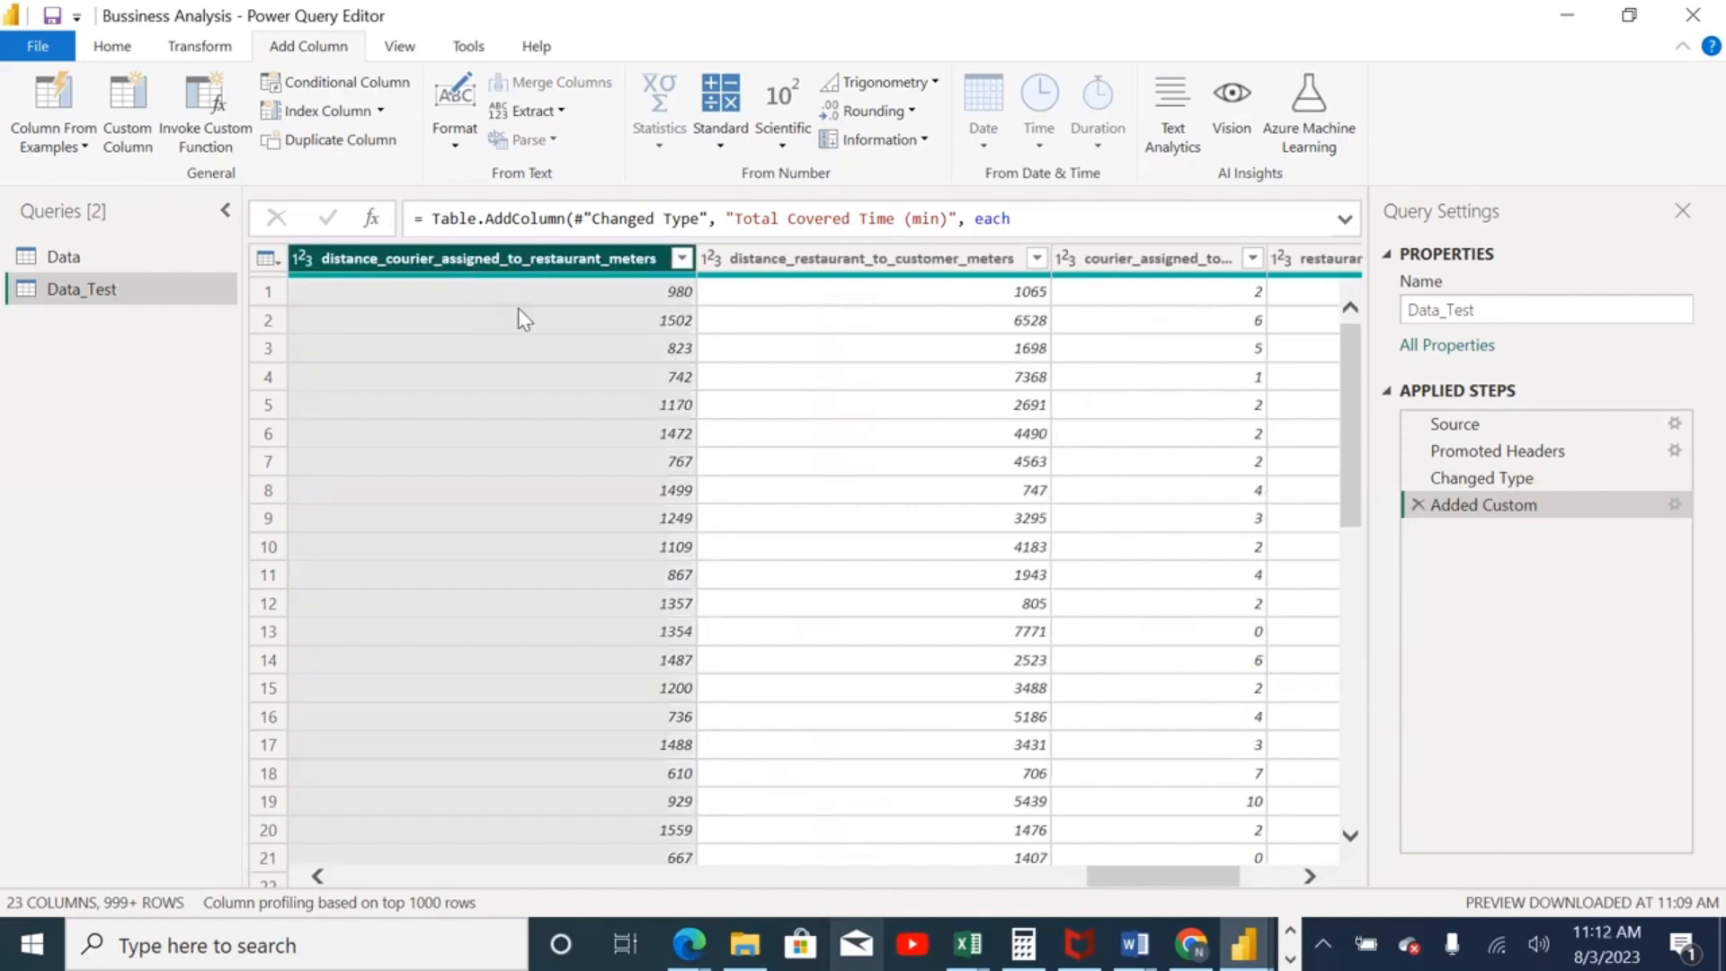
pyautogui.click(794, 261)
pyautogui.click(526, 254)
pyautogui.hotkey('shift', 'Right')
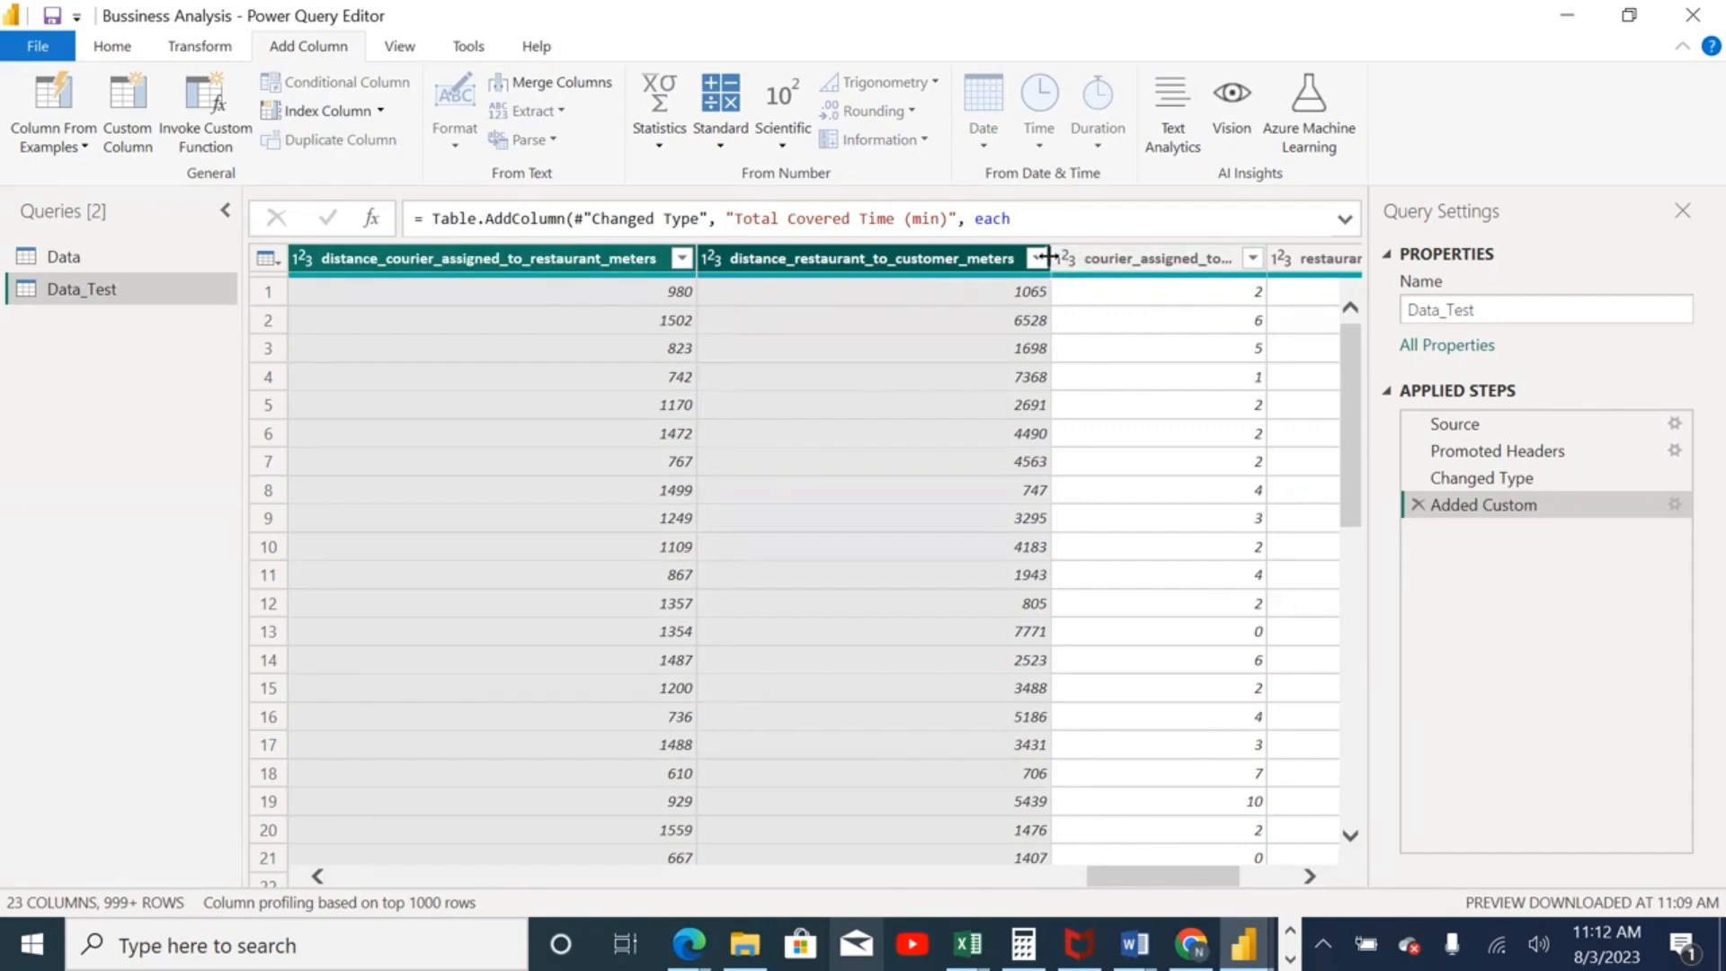
pyautogui.moveTo(1045, 258); pyautogui.dragTo(1059, 258)
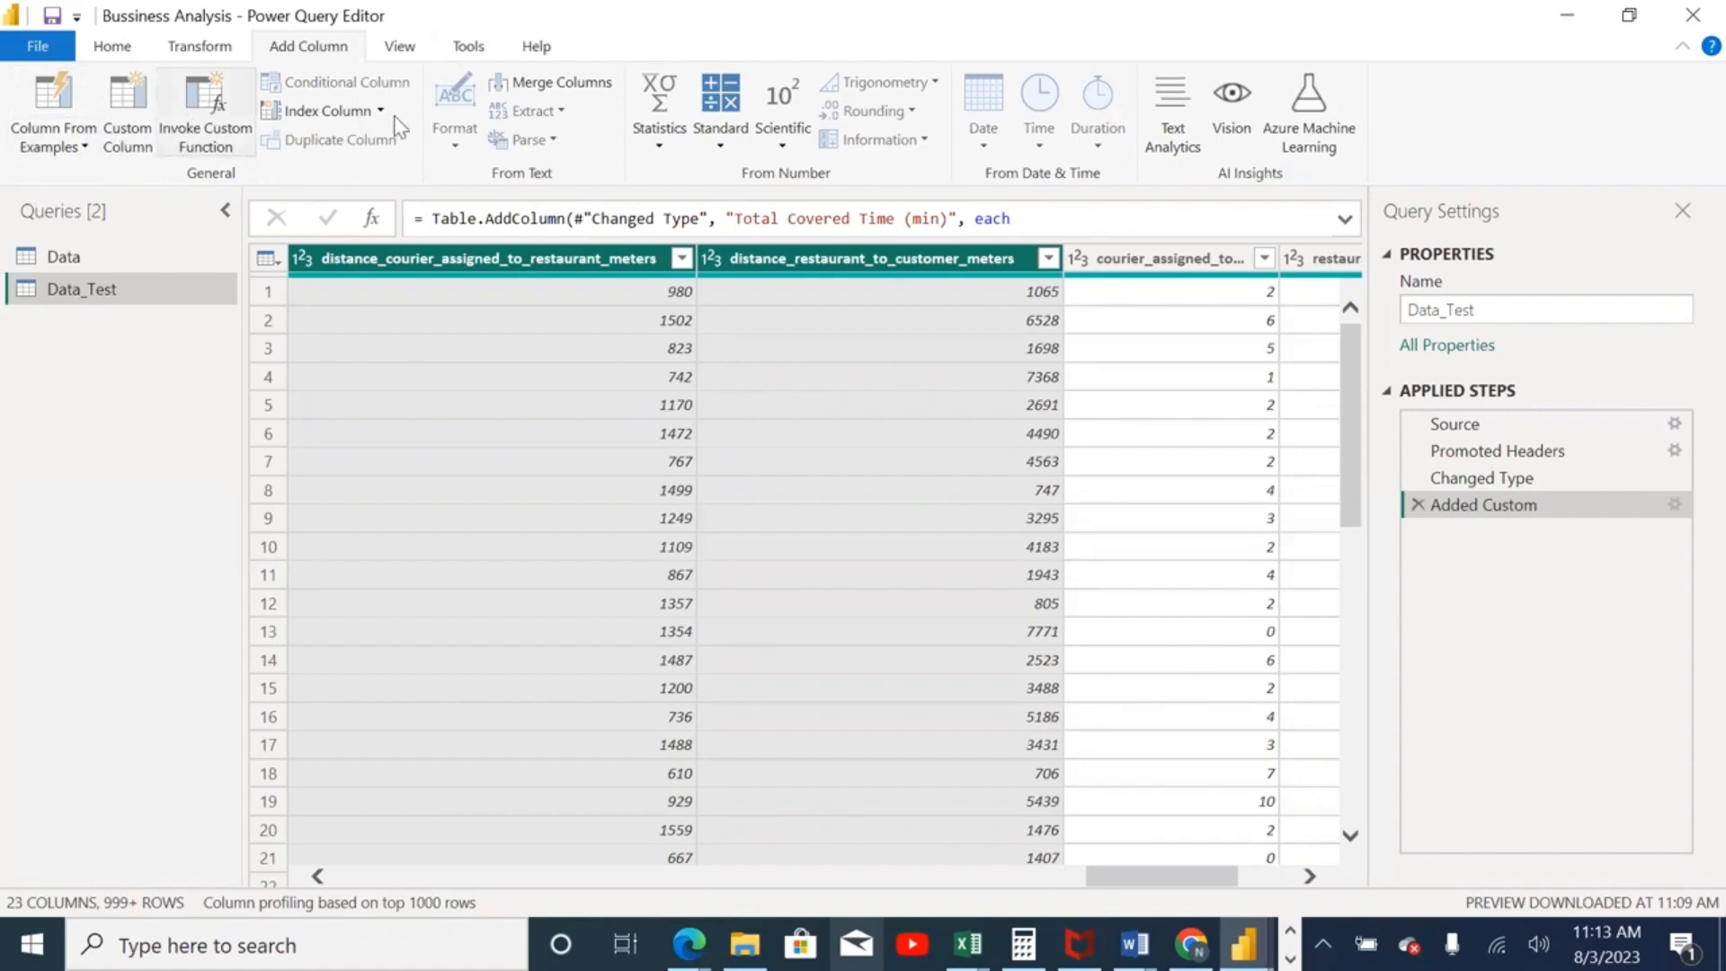
# Step: Start a custom column with the formula [distance_courier_assigned_to_restaurant_meters]+[distance_restaurant_to_customer_meters]
pyautogui.click(127, 119)
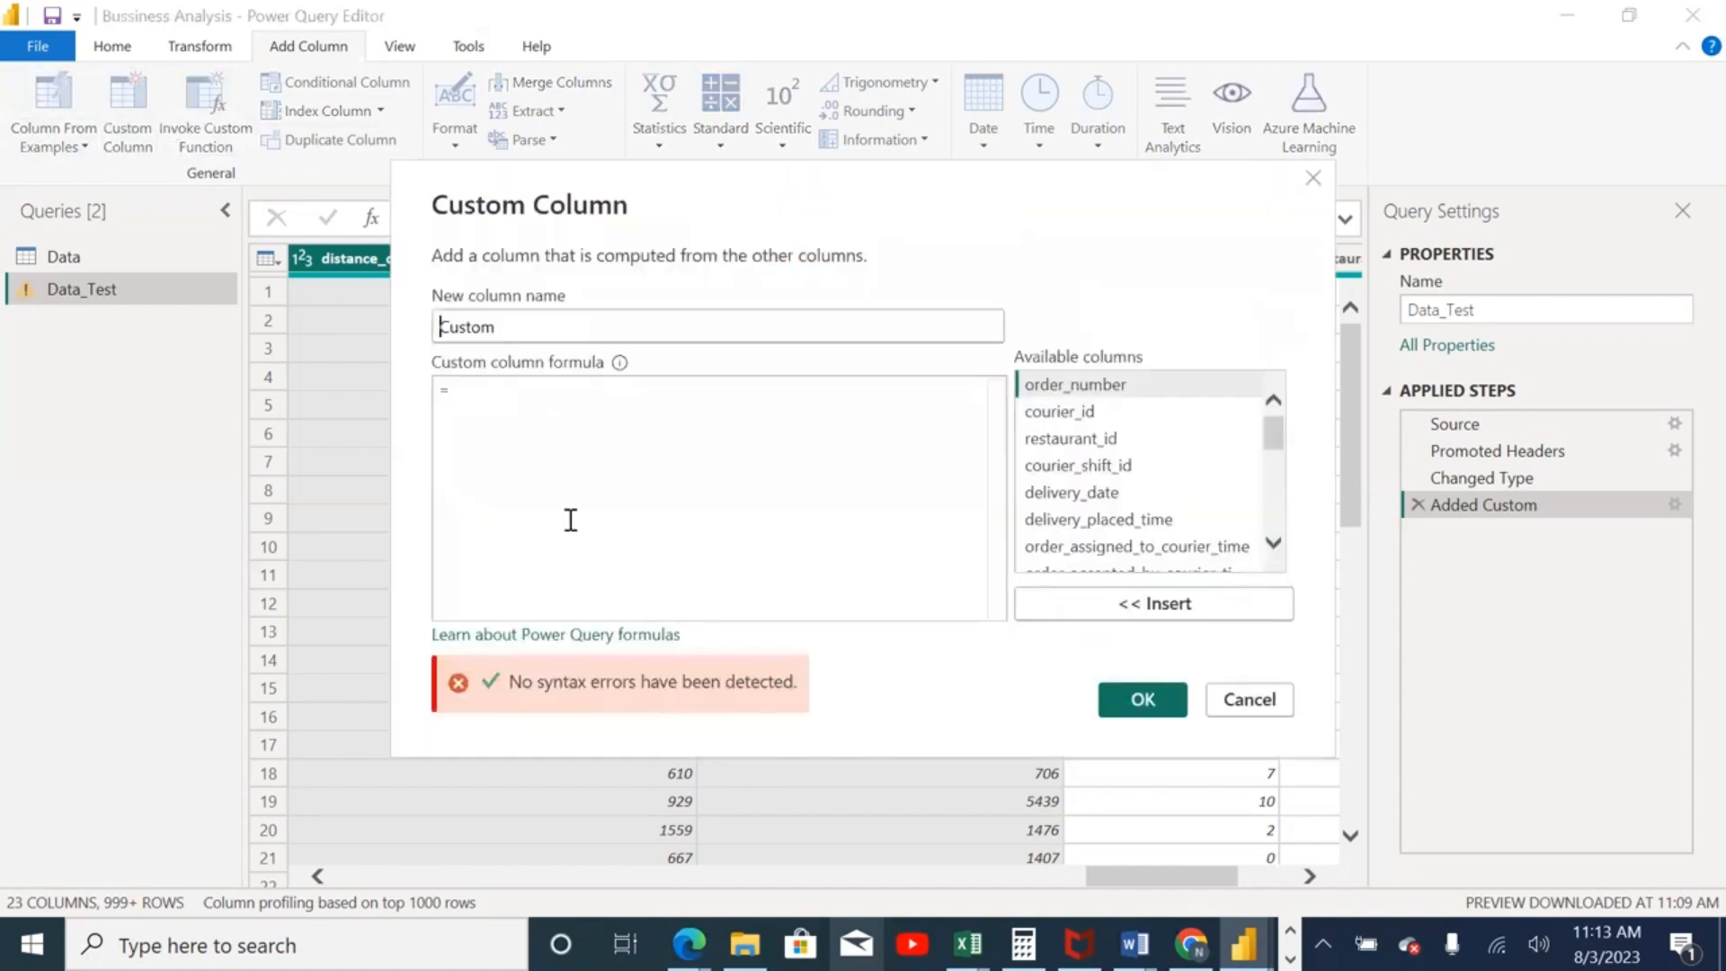
pyautogui.moveTo(1280, 438); pyautogui.dragTo(1291, 557)
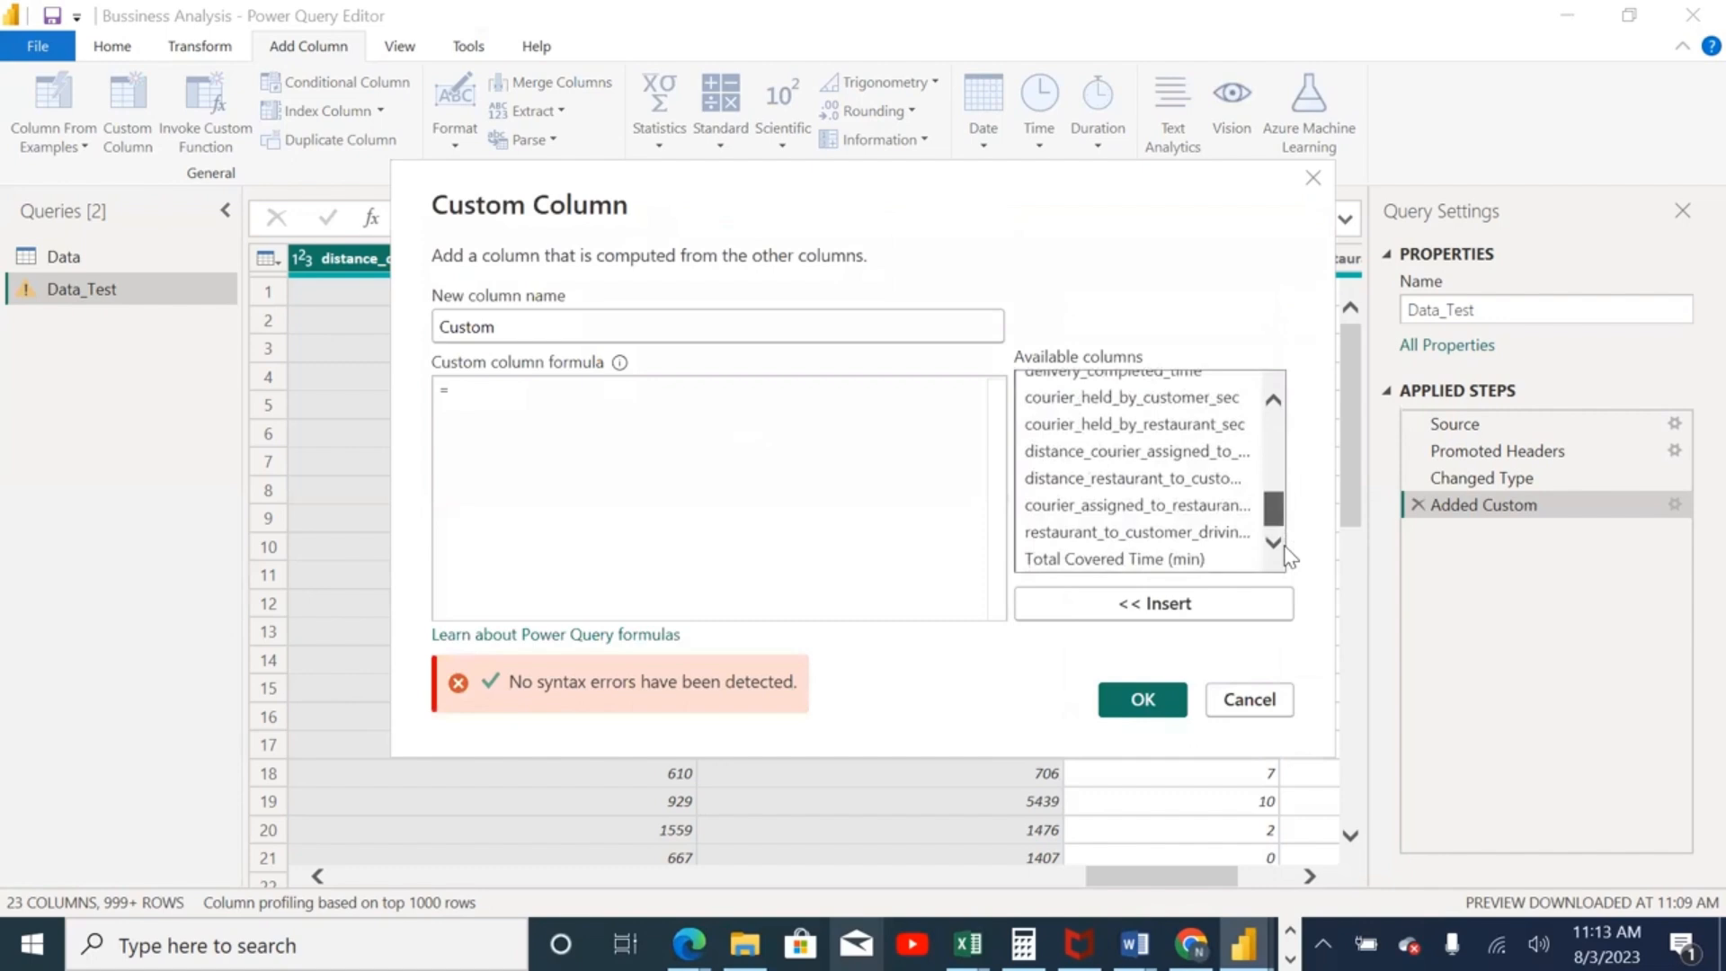
pyautogui.click(1080, 460)
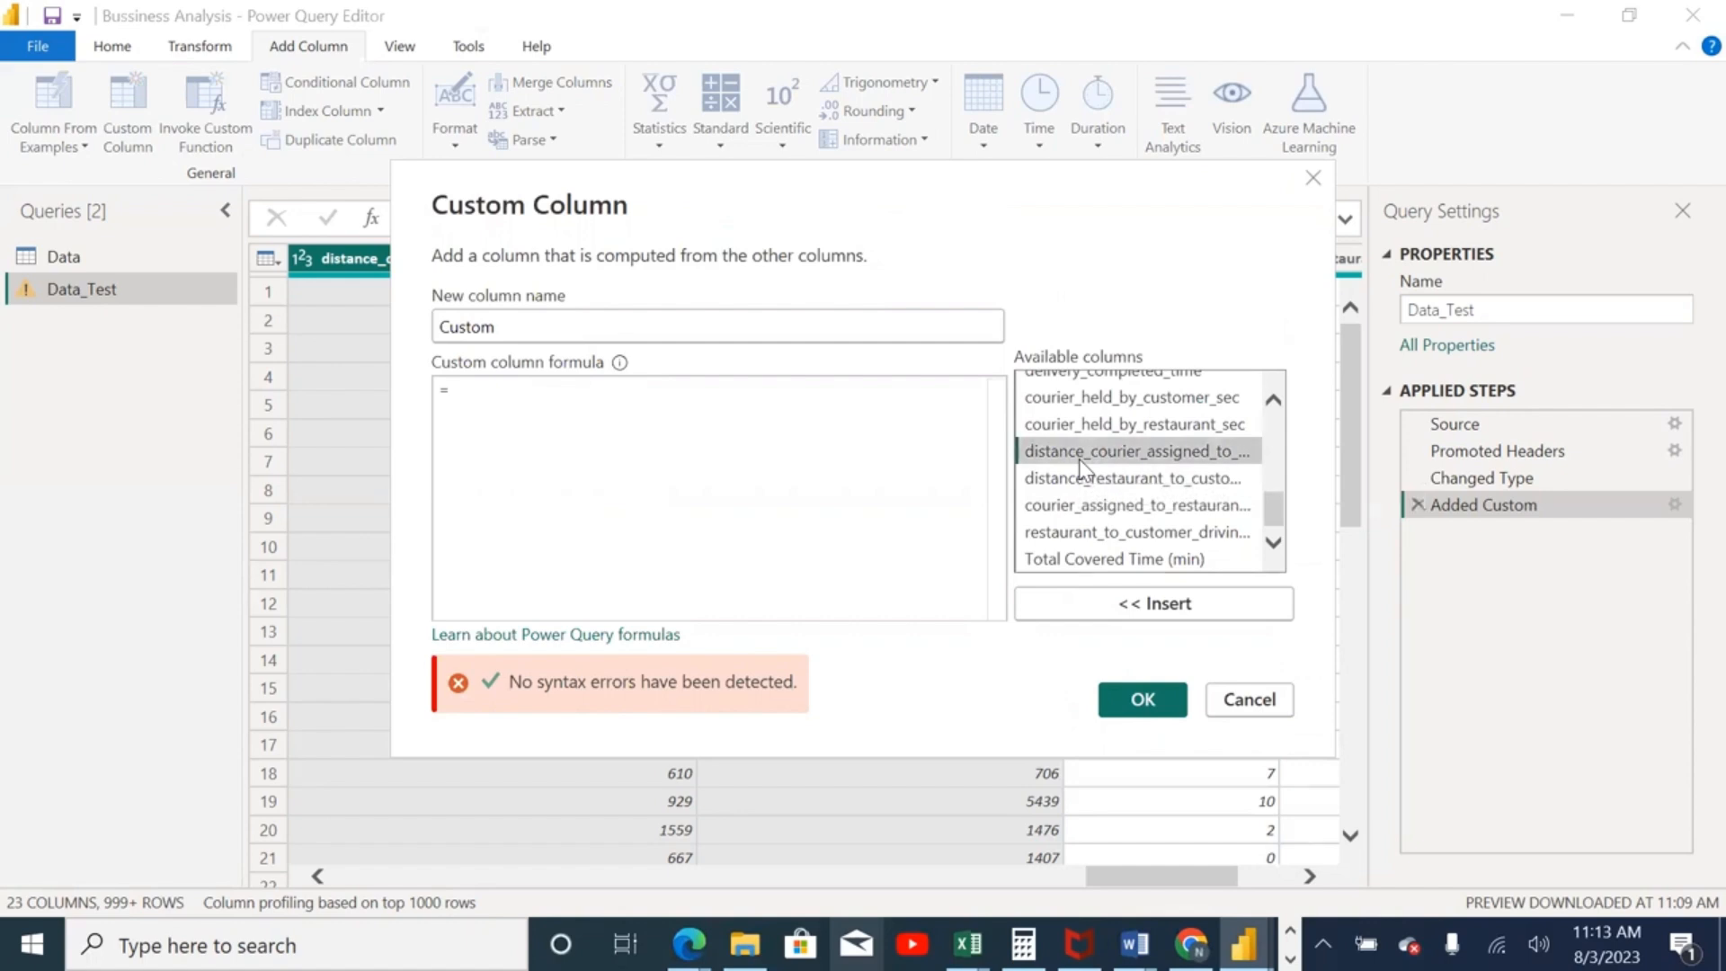
pyautogui.doubleClick(1080, 460)
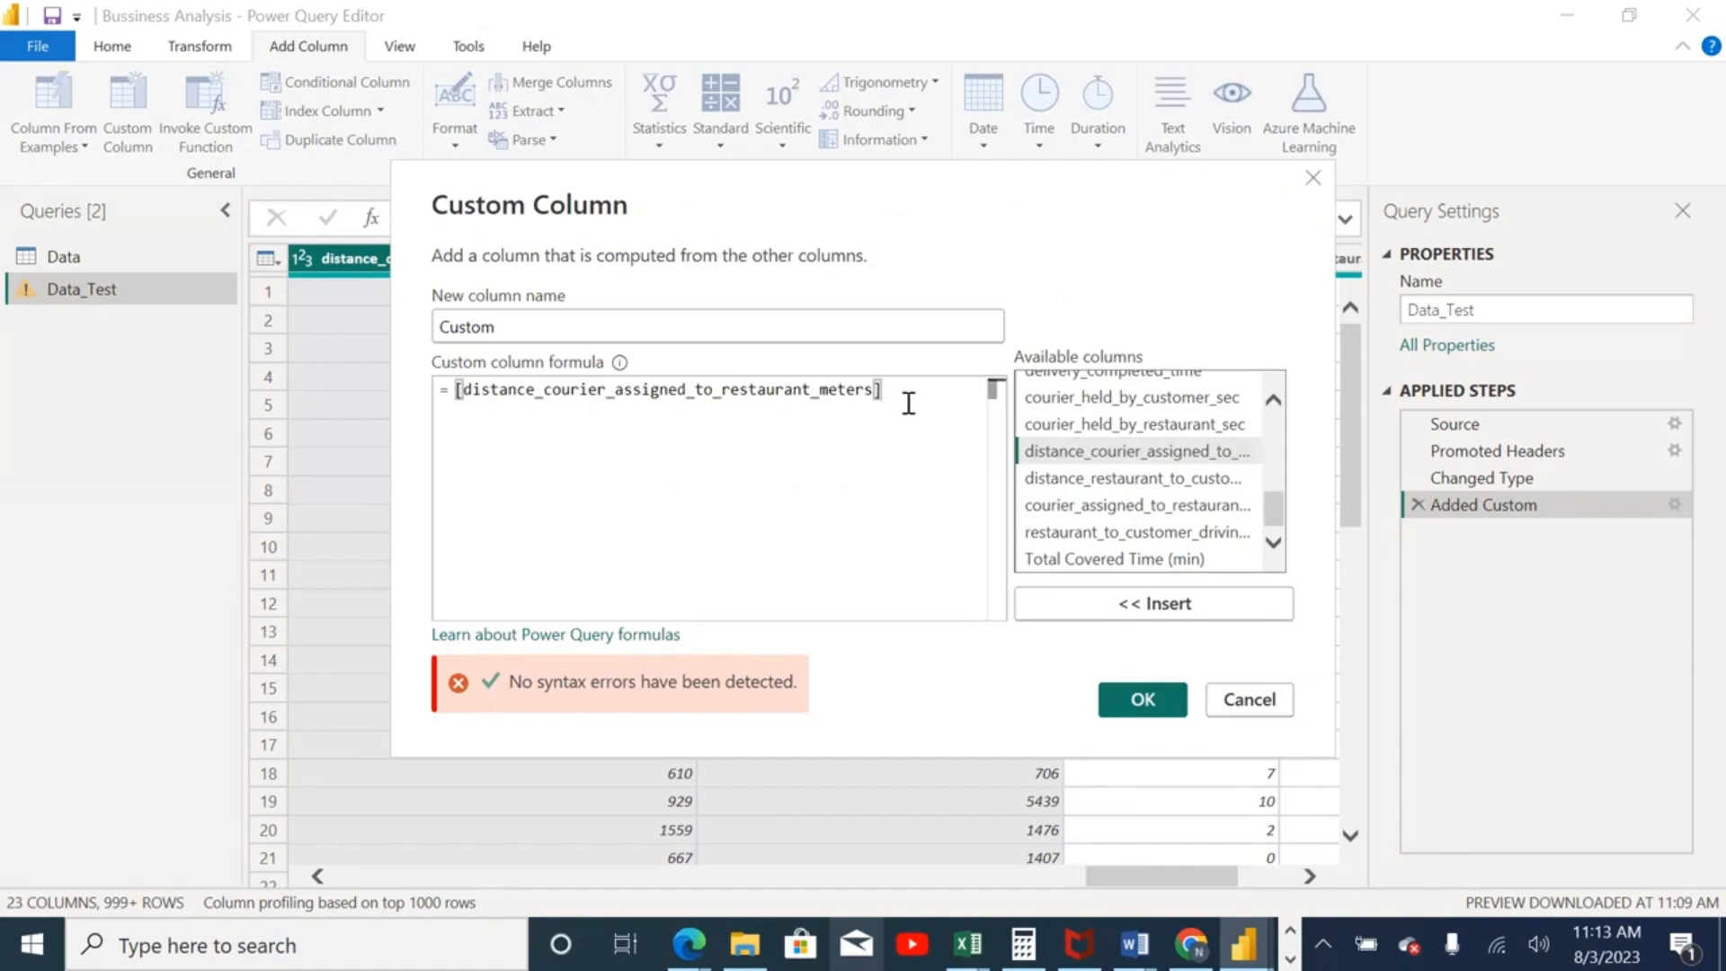
pyautogui.write('+')
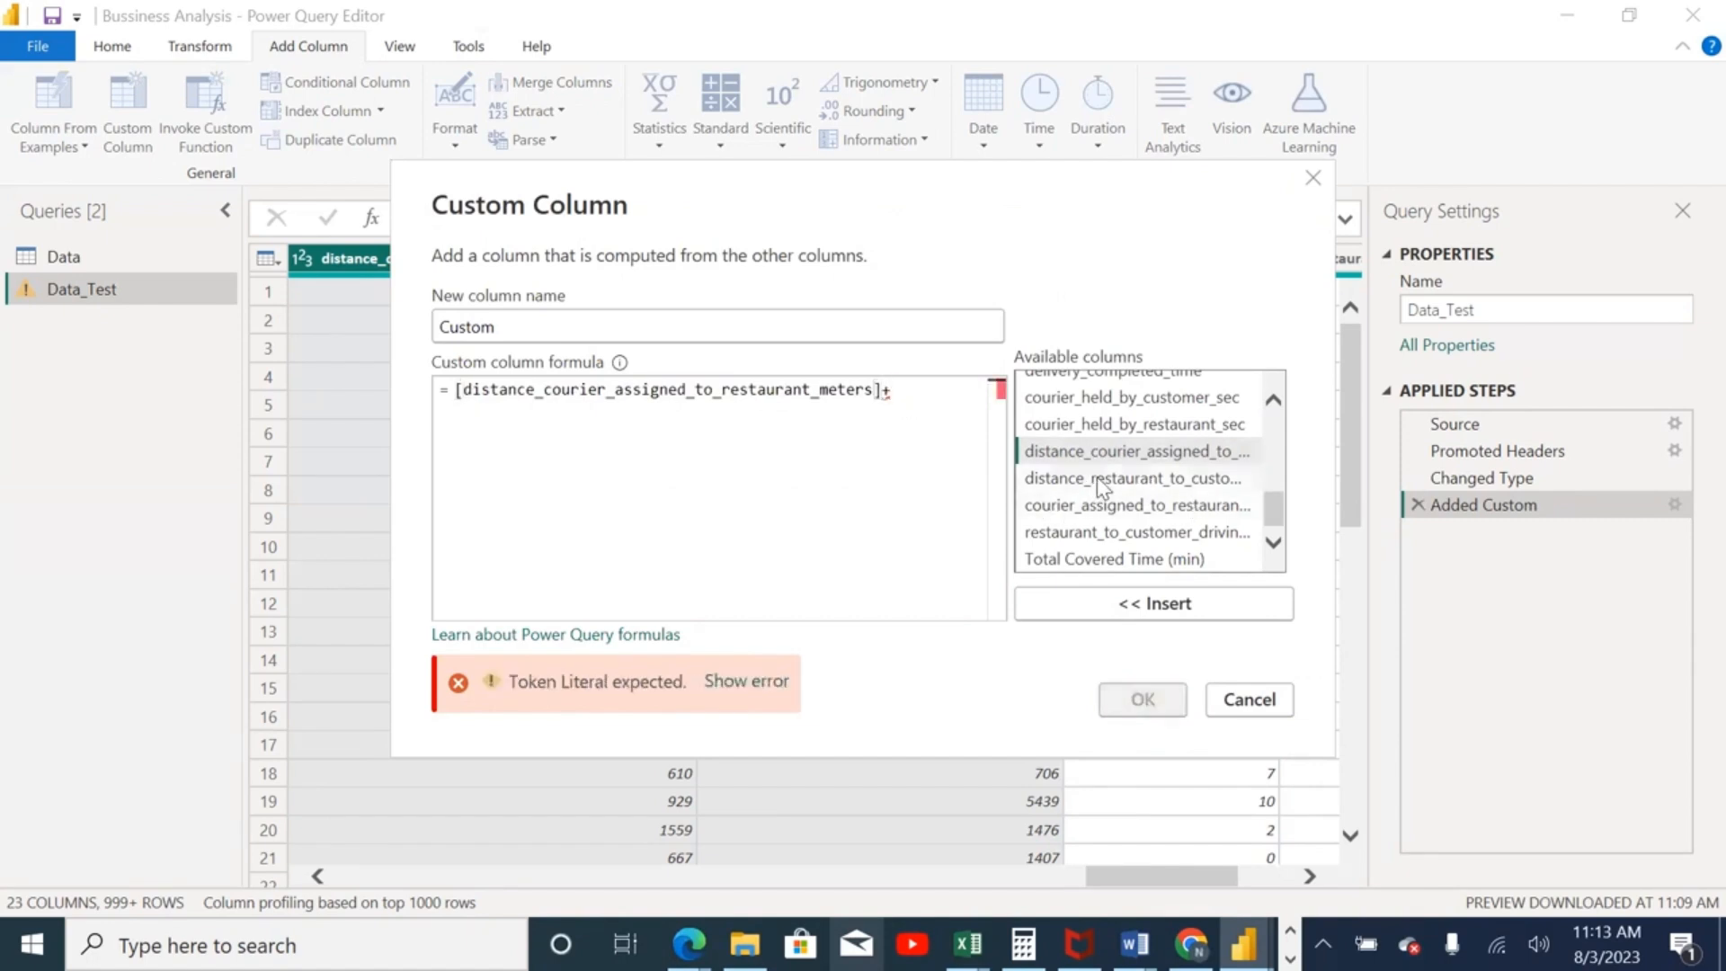
pyautogui.doubleClick(1102, 485)
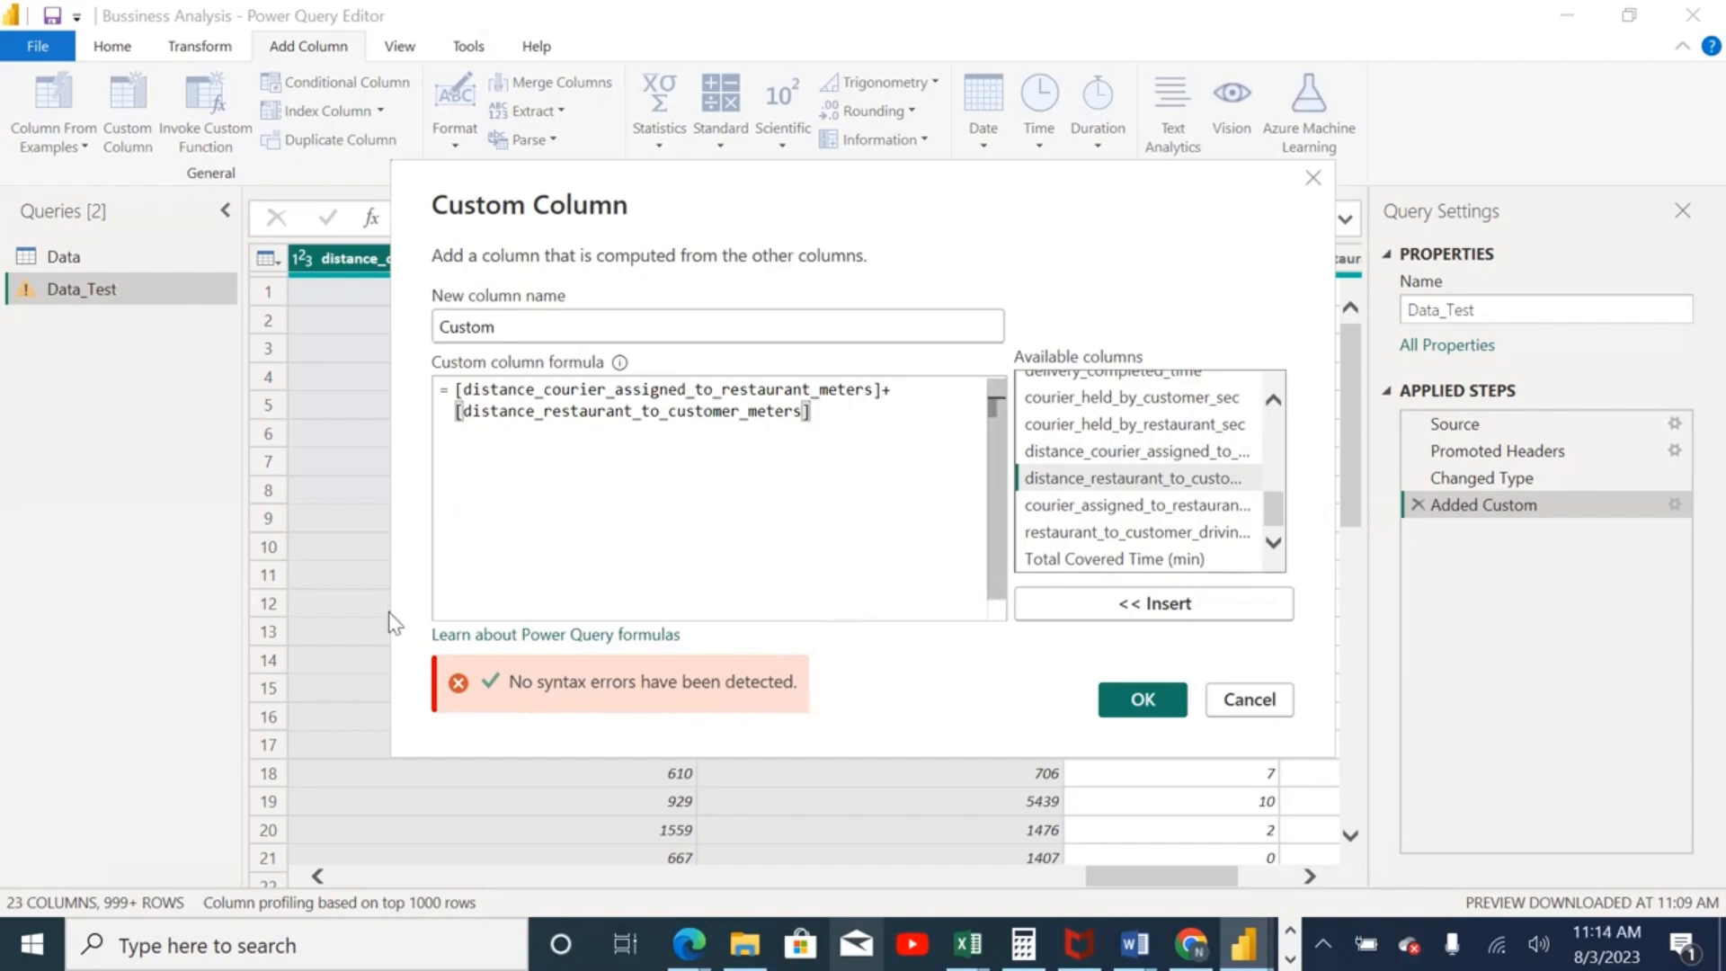
# Step: Name the custom column Total Distance Covered and create it
pyautogui.doubleClick(526, 329)
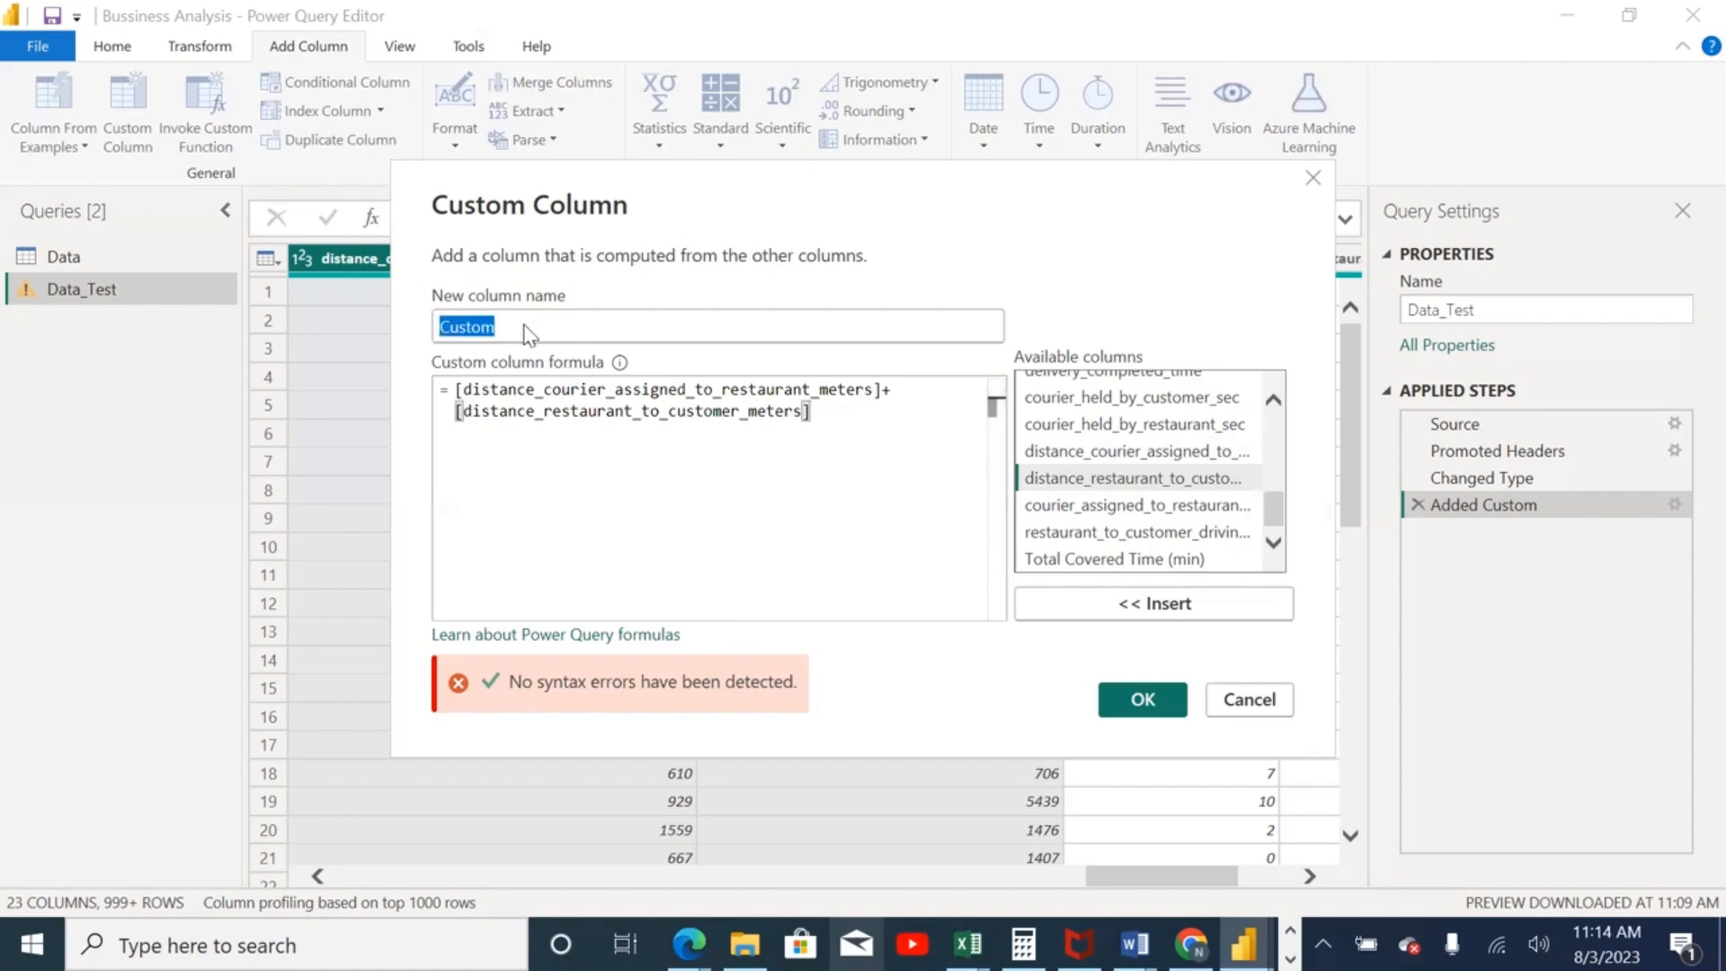
pyautogui.write('Total ')
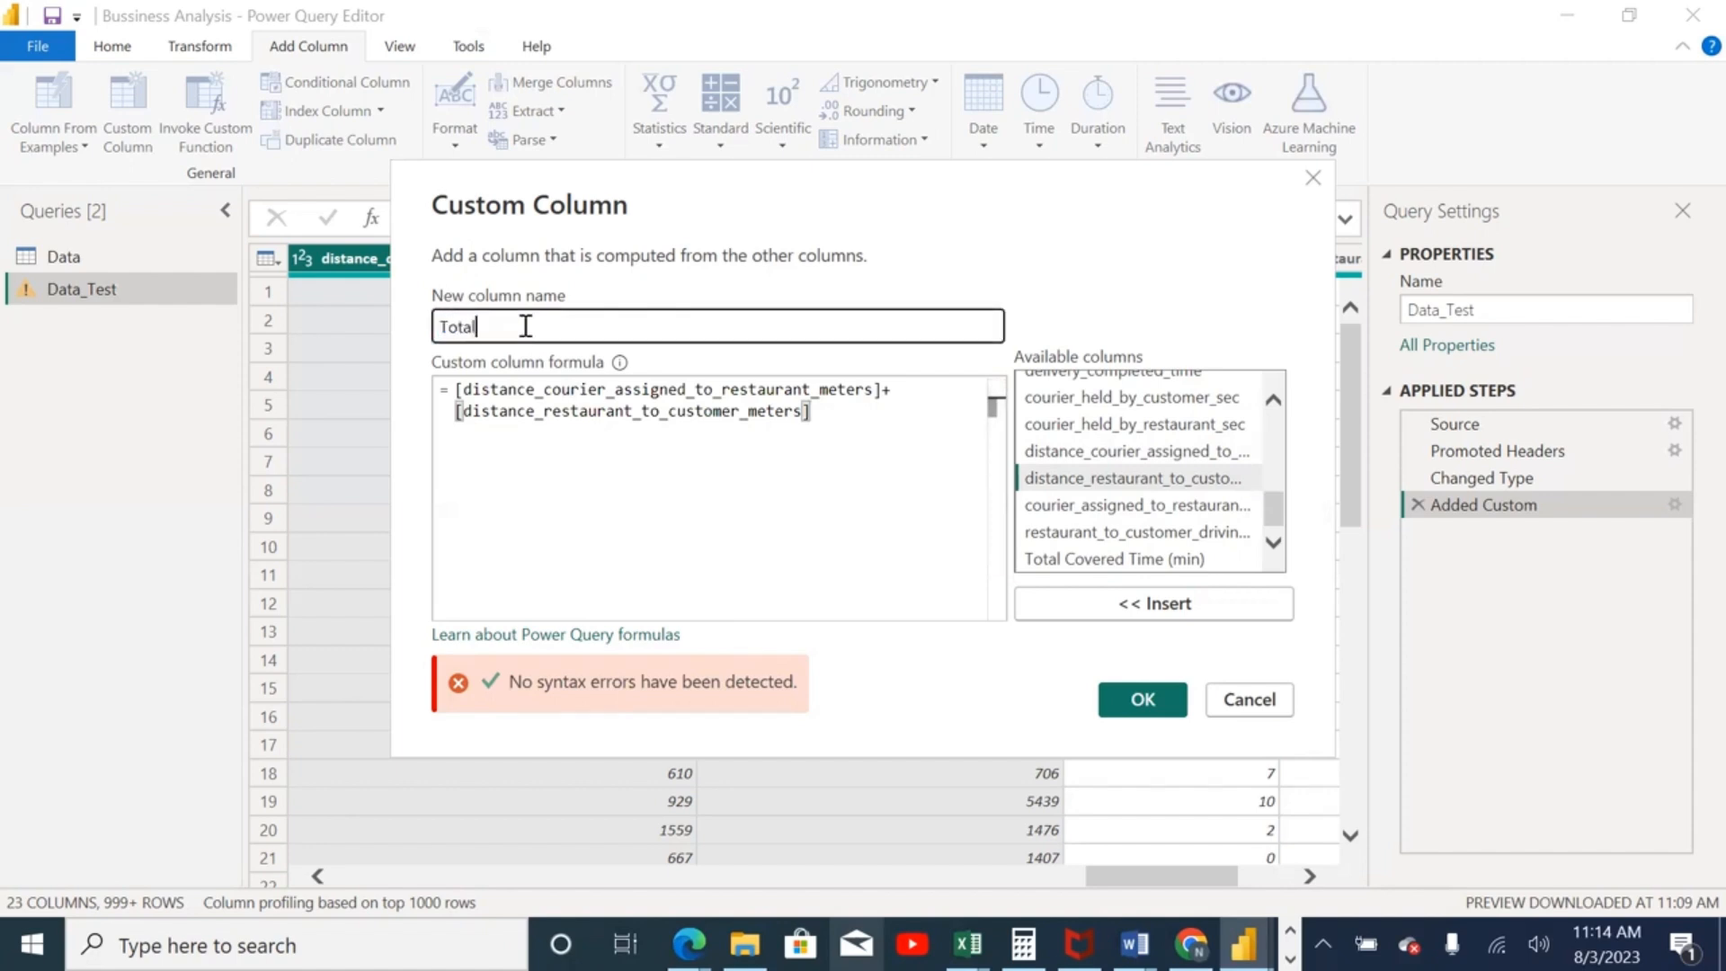
pyautogui.write('Distance Covered')
pyautogui.click(880, 437)
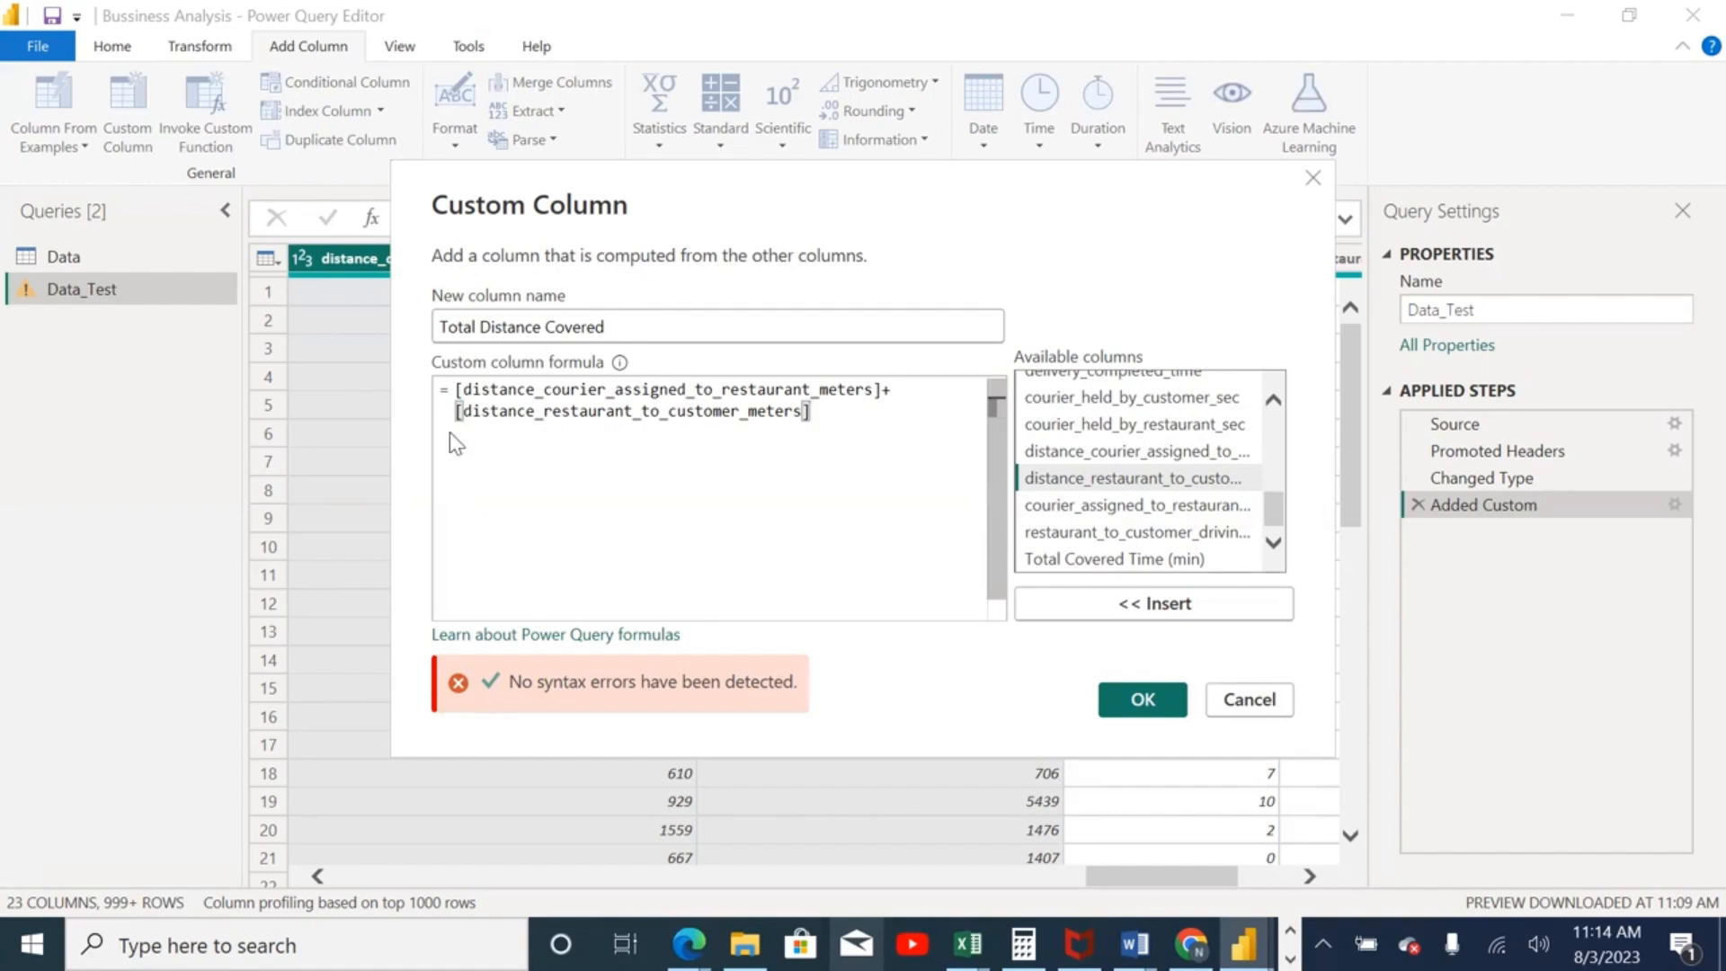
pyautogui.click(486, 329)
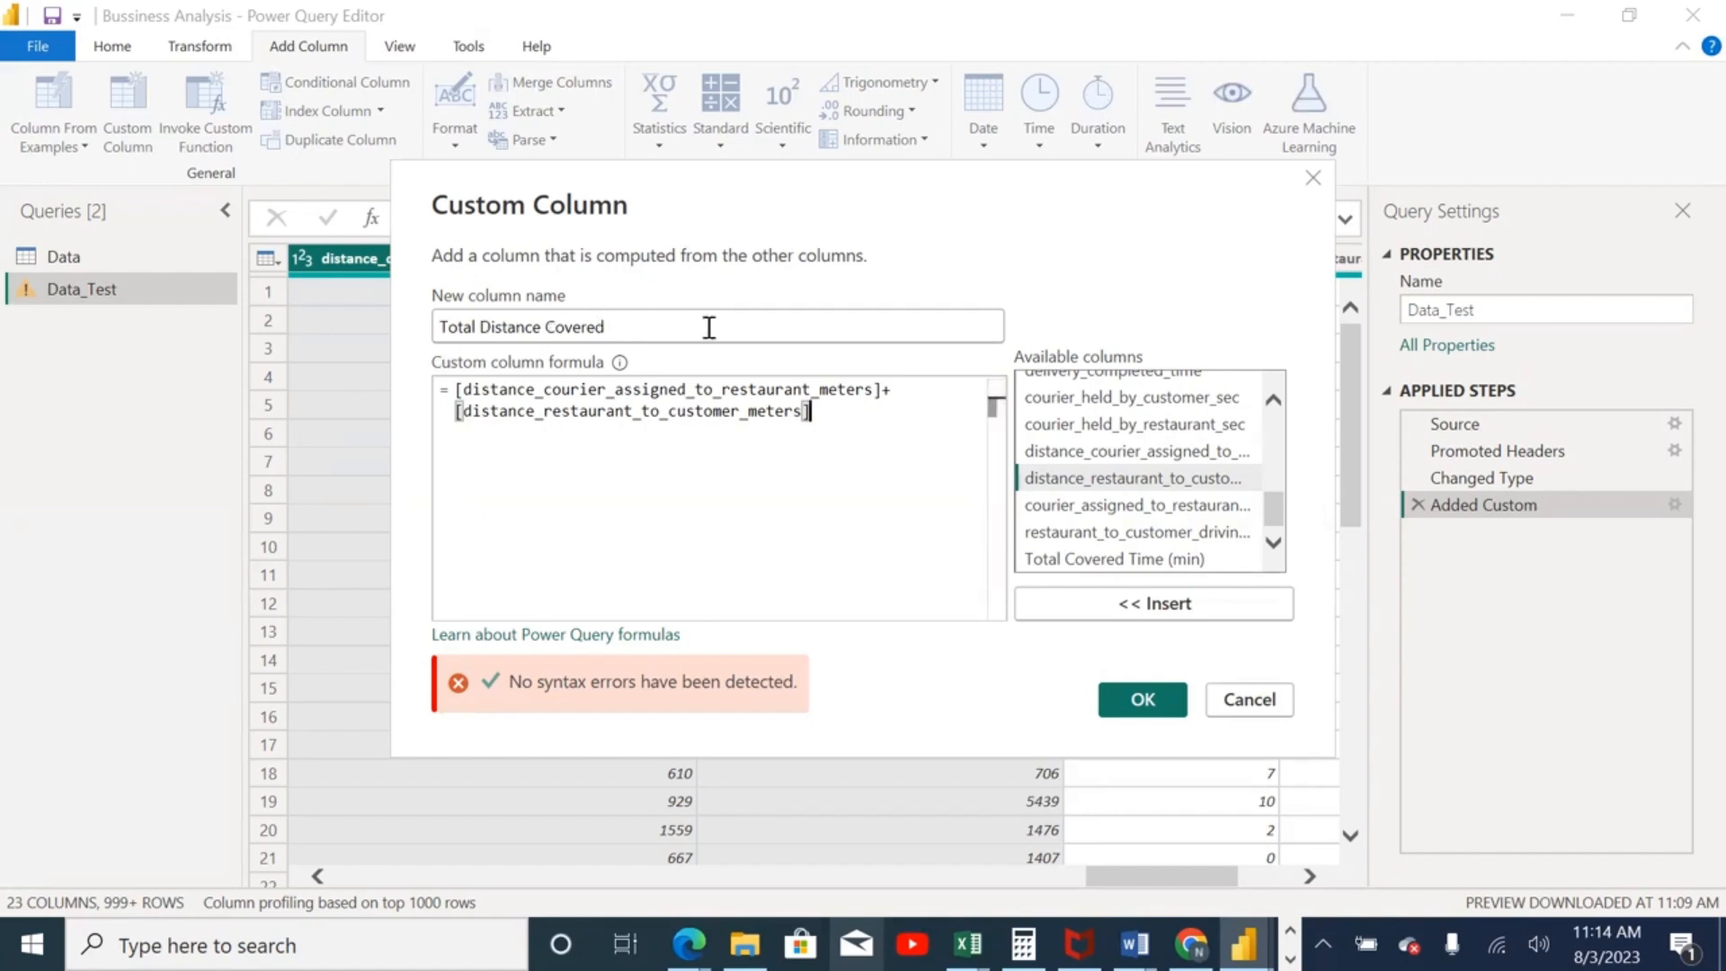
pyautogui.click(1141, 699)
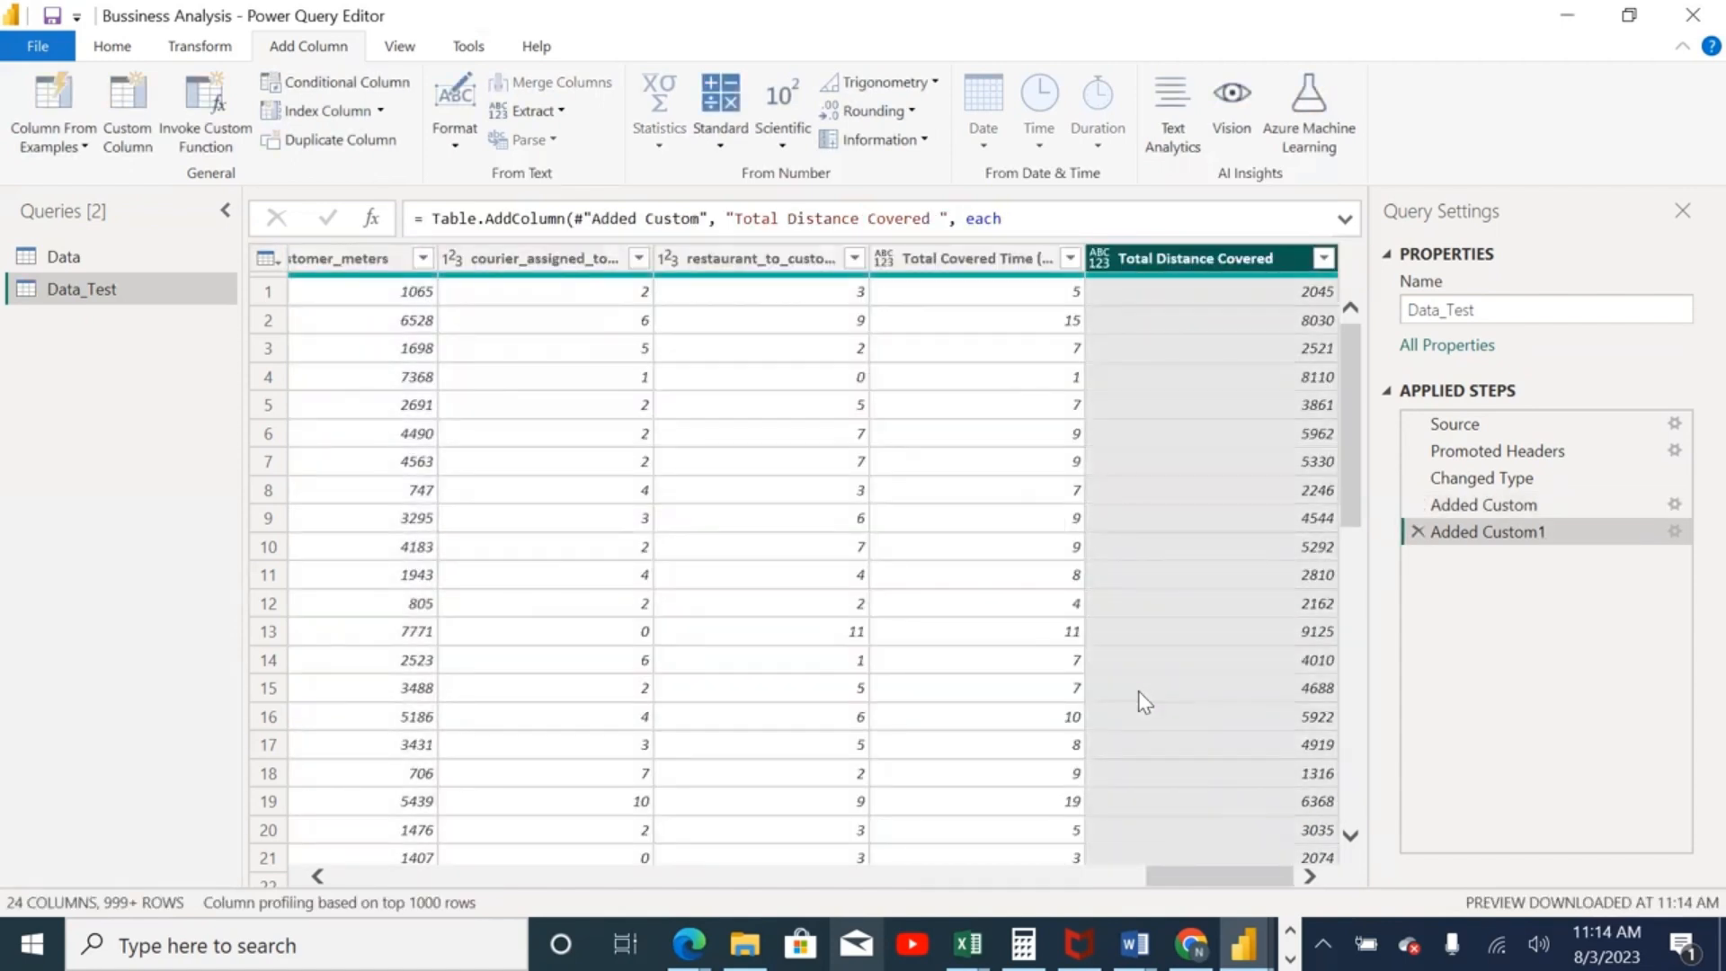
# Step: Rename the Total Distance Covered column as Total Distance Covered (Meter)
pyautogui.doubleClick(1151, 252)
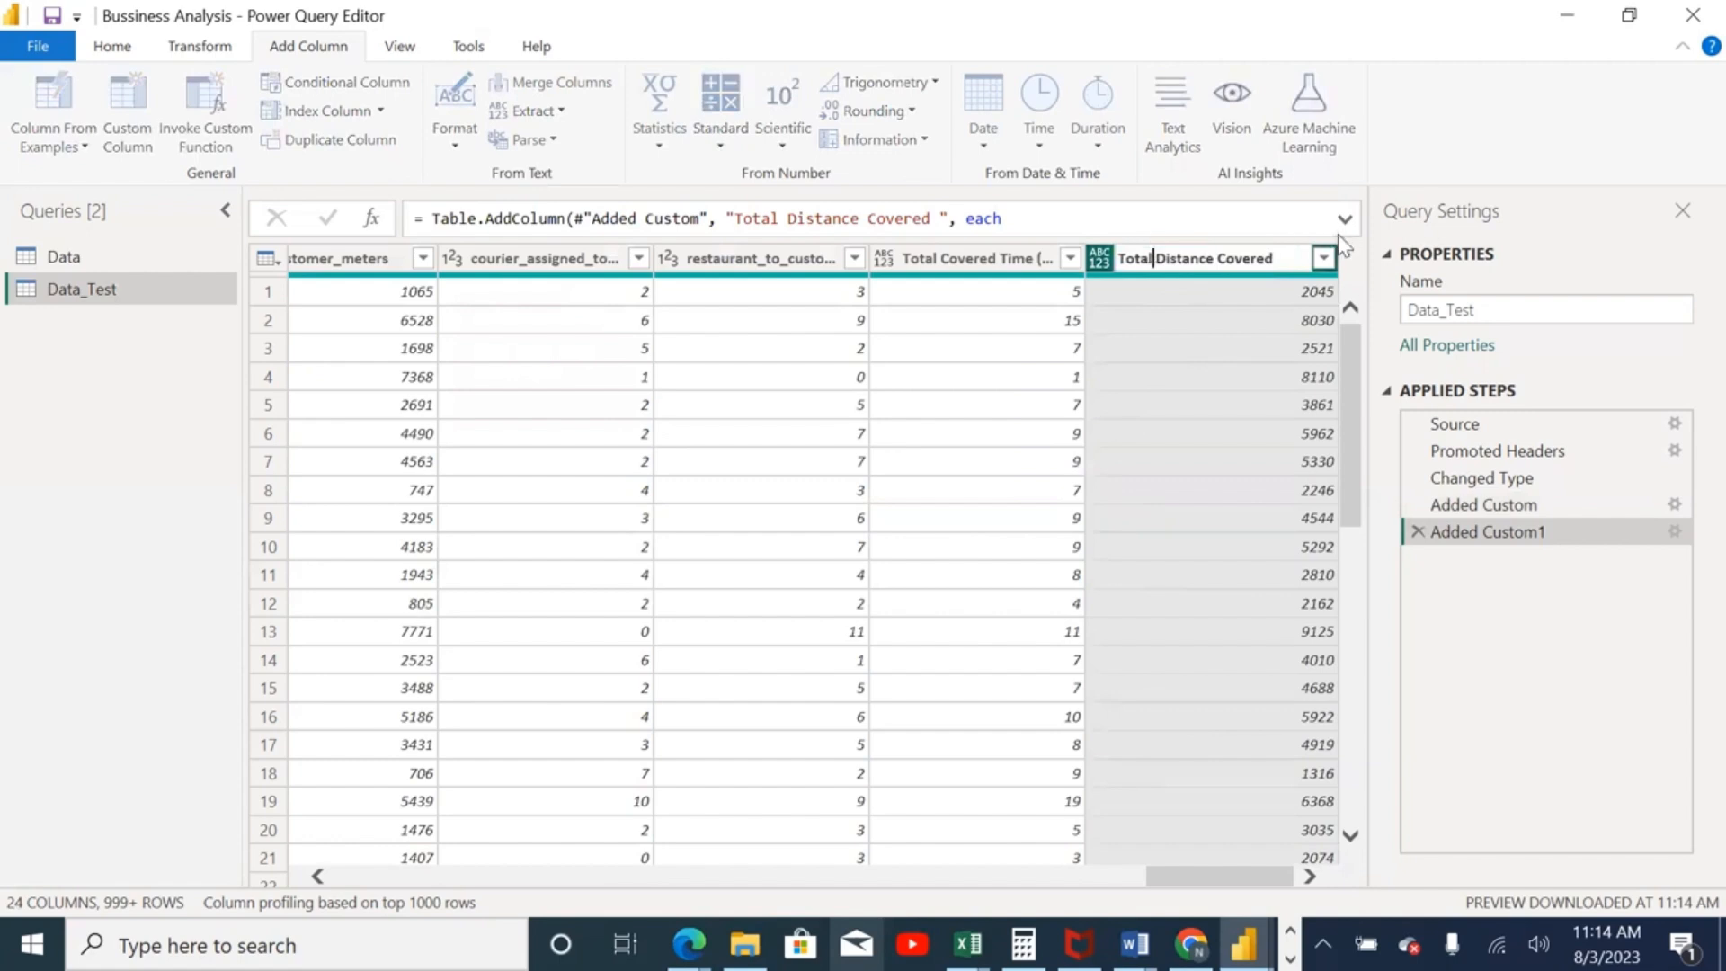
pyautogui.write('(meter)')
pyautogui.click(1278, 256)
pyautogui.press('BackSpace')
pyautogui.write('Mete')
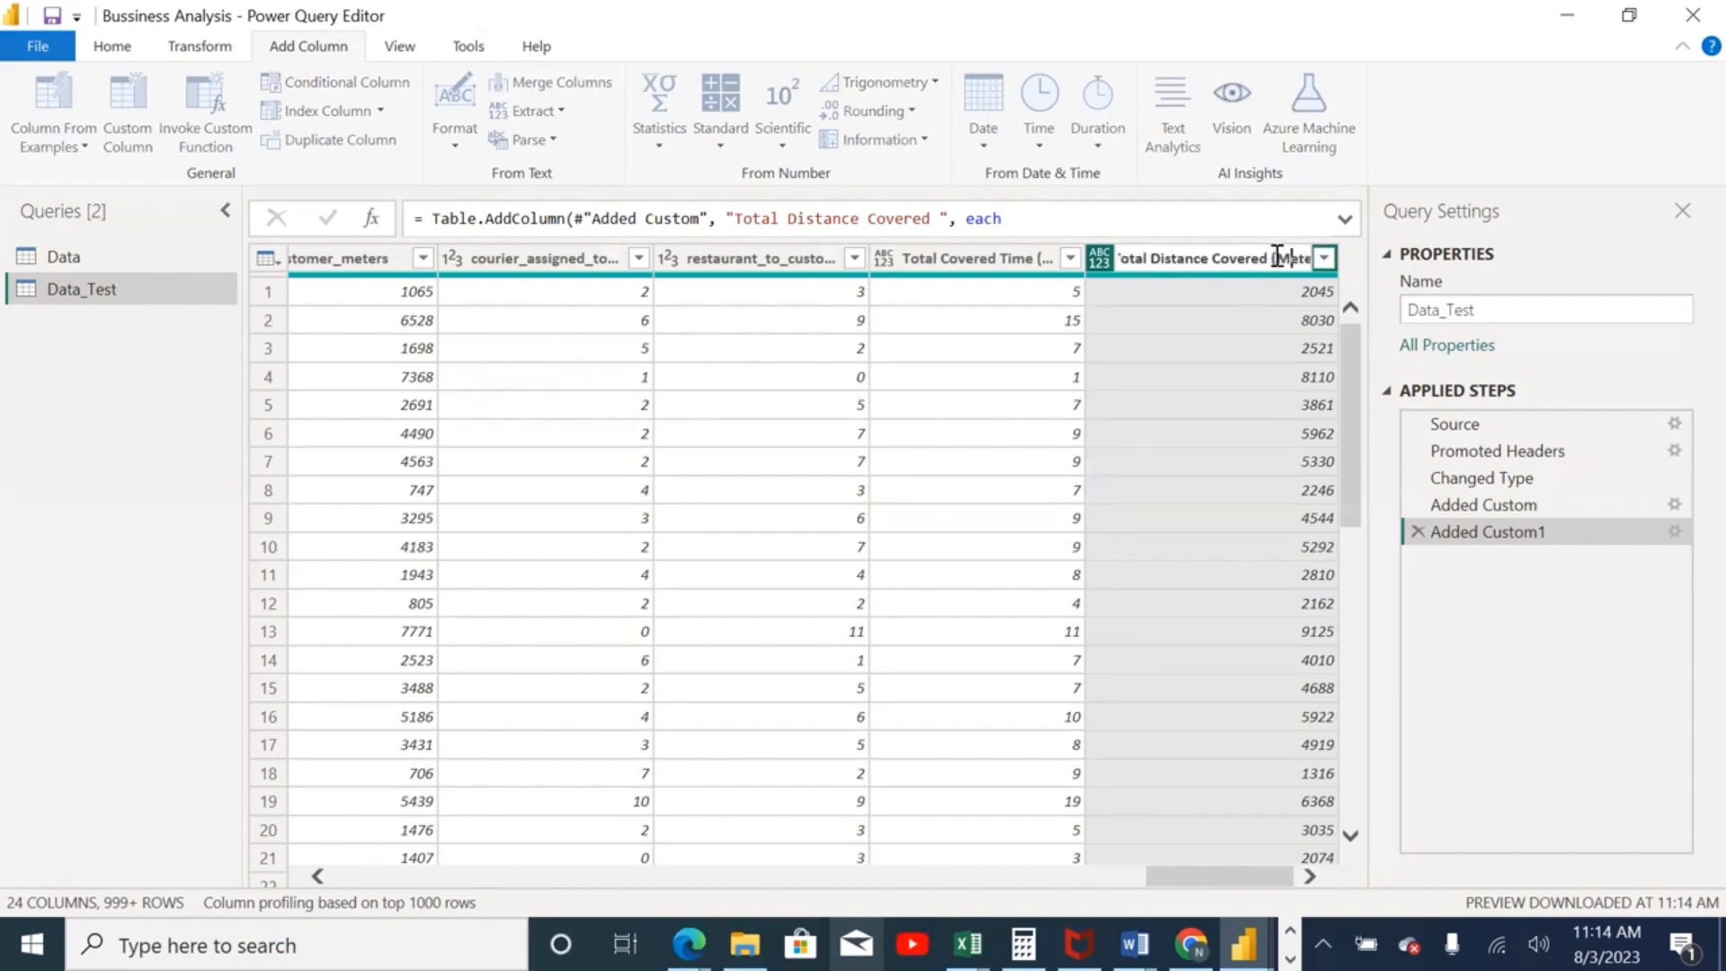
pyautogui.click(1241, 393)
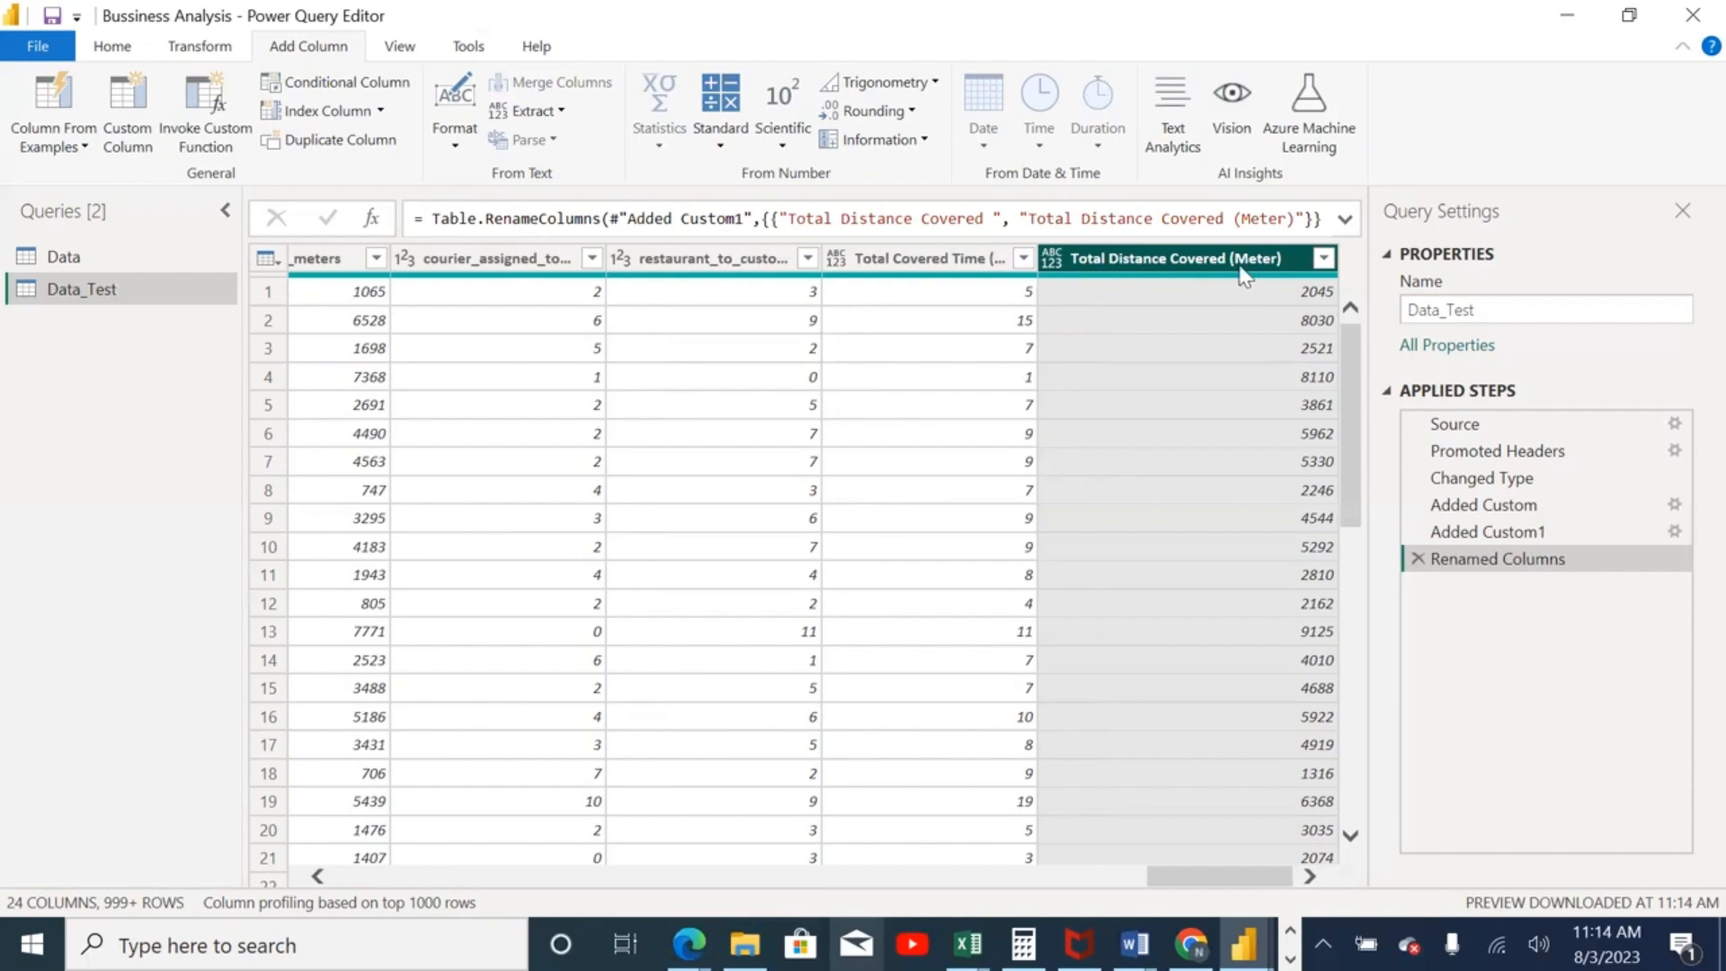
# Step: Narrow the Total Distance Covered (Meter) column and return to the first columns of the table
pyautogui.click(854, 263)
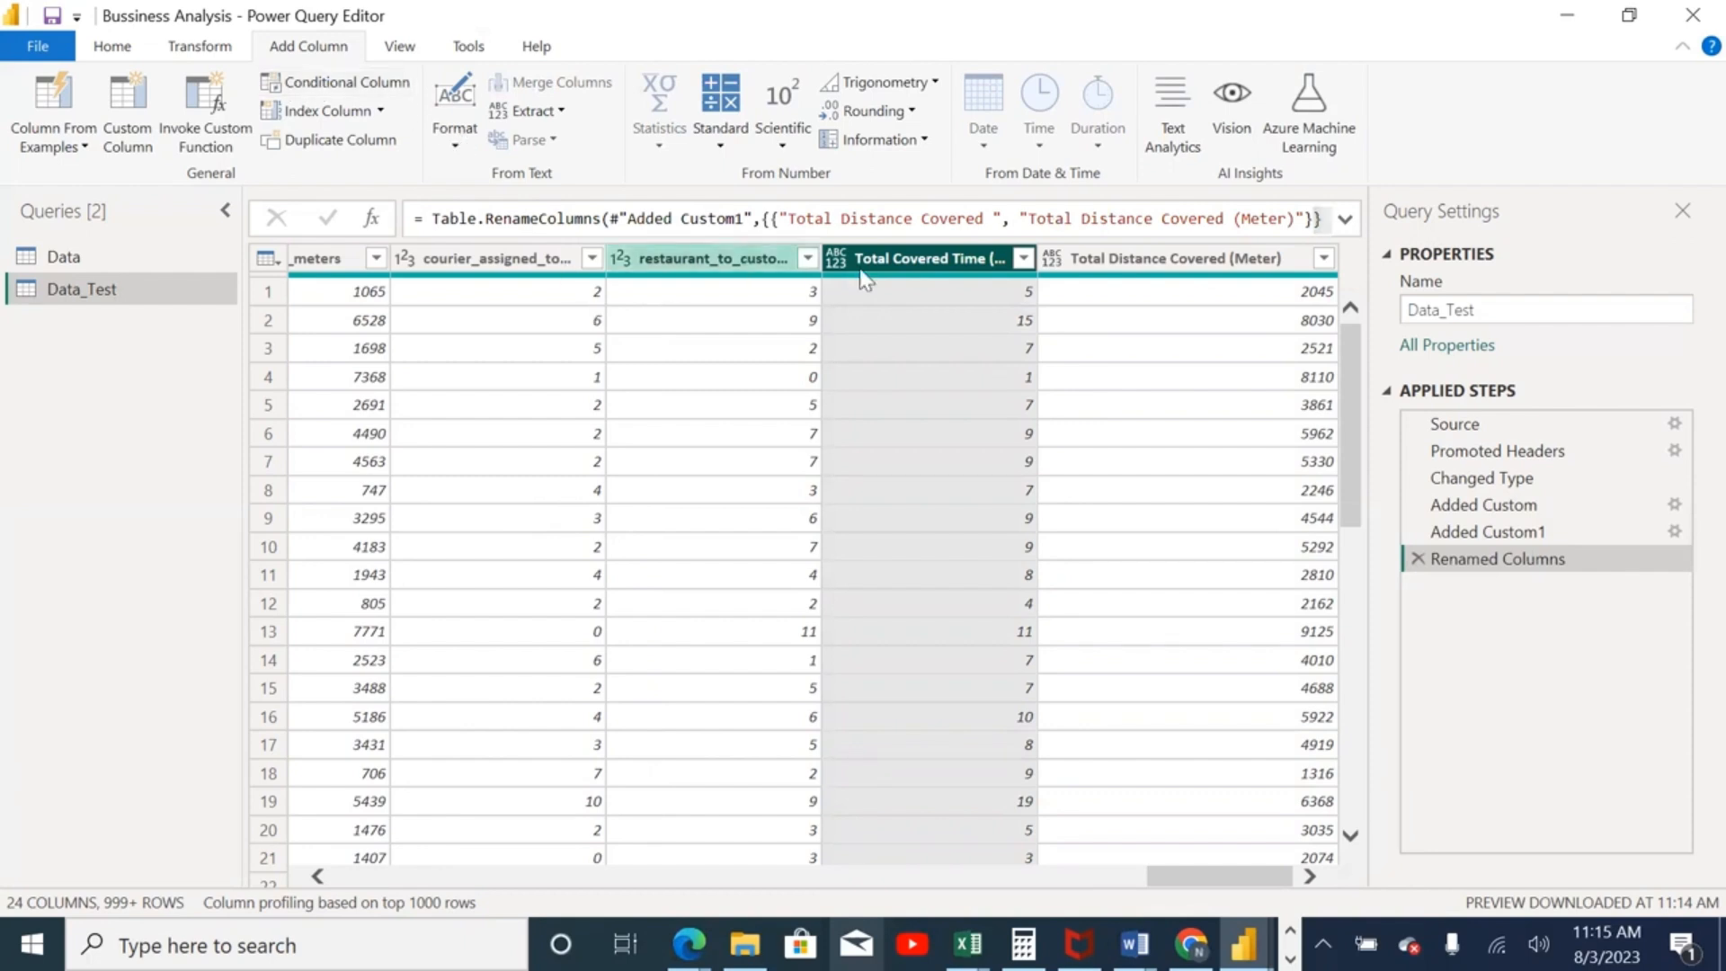
pyautogui.moveTo(1338, 262); pyautogui.dragTo(1224, 278)
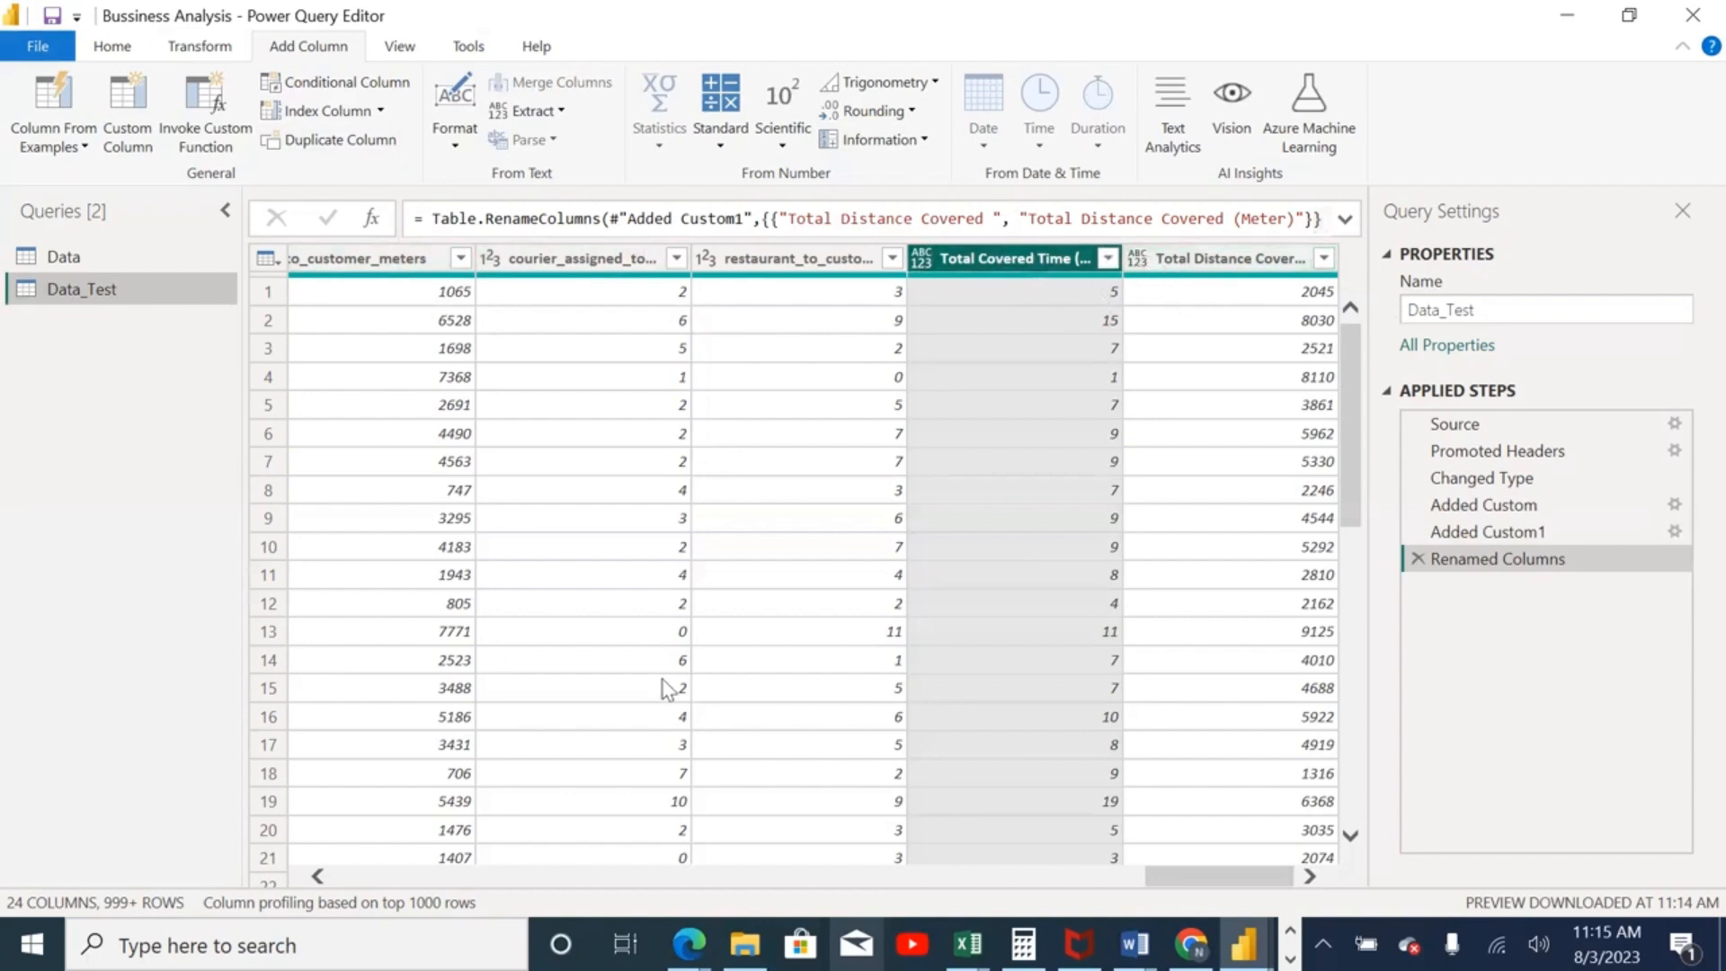
pyautogui.moveTo(1201, 890); pyautogui.dragTo(387, 890)
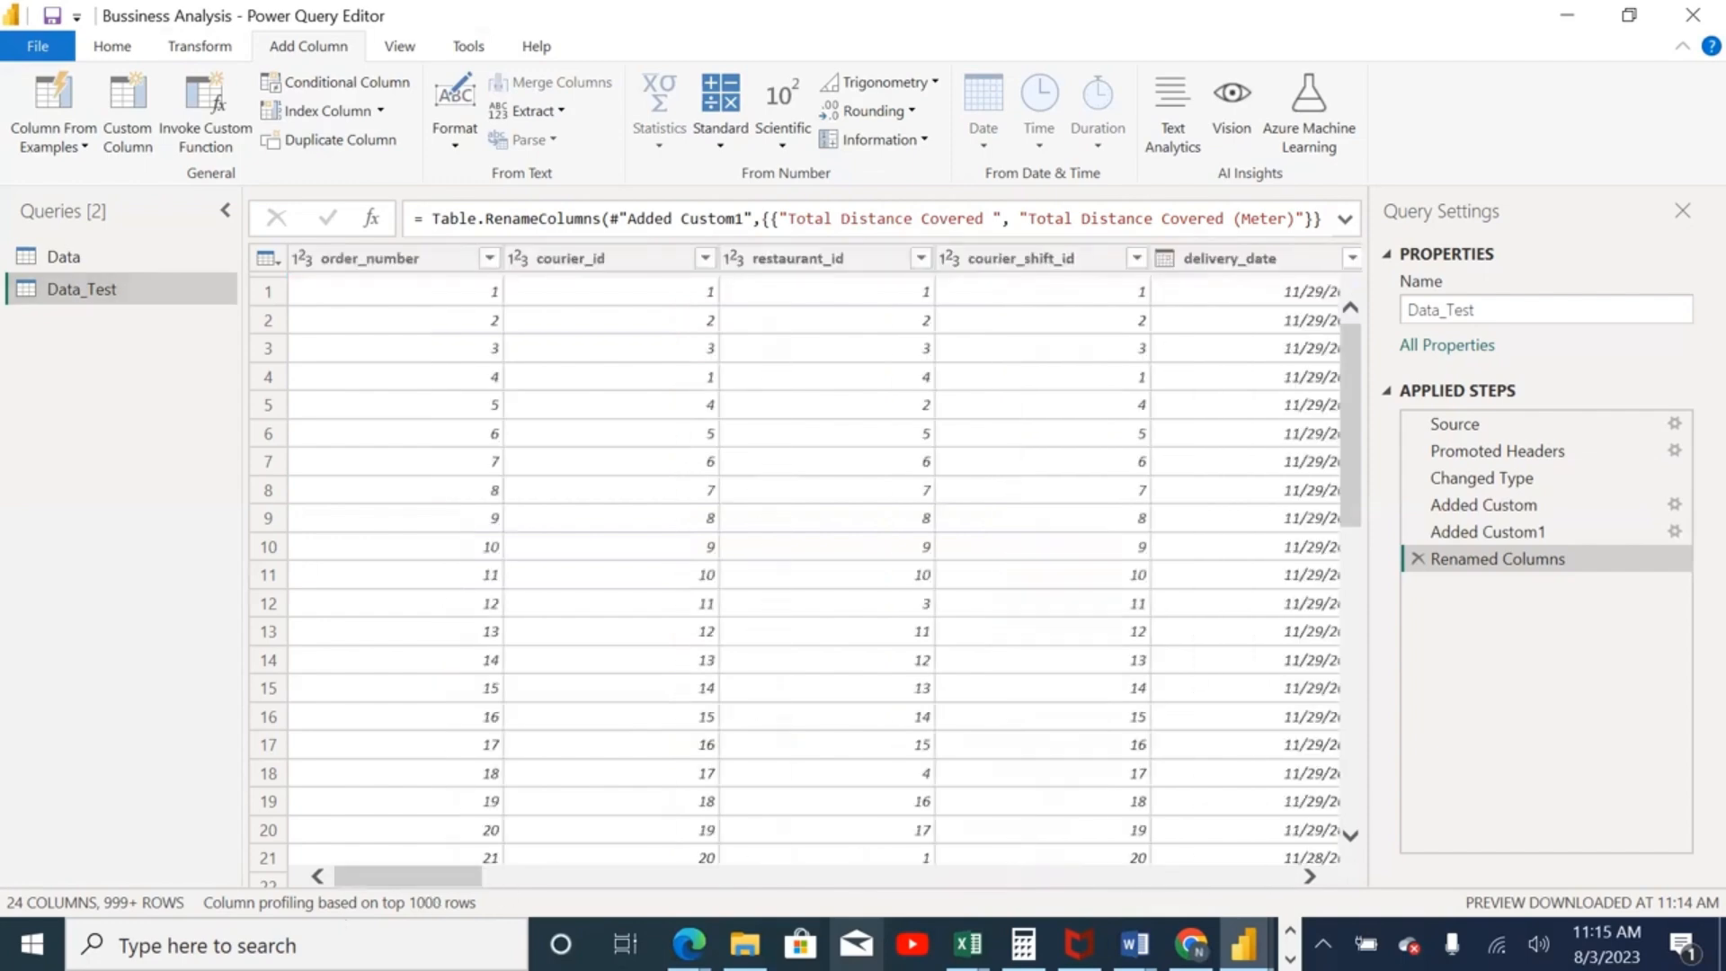
# Step: Close the query editor with the changes applied, dismiss the load report, and add a new page in the report view
pyautogui.click(112, 50)
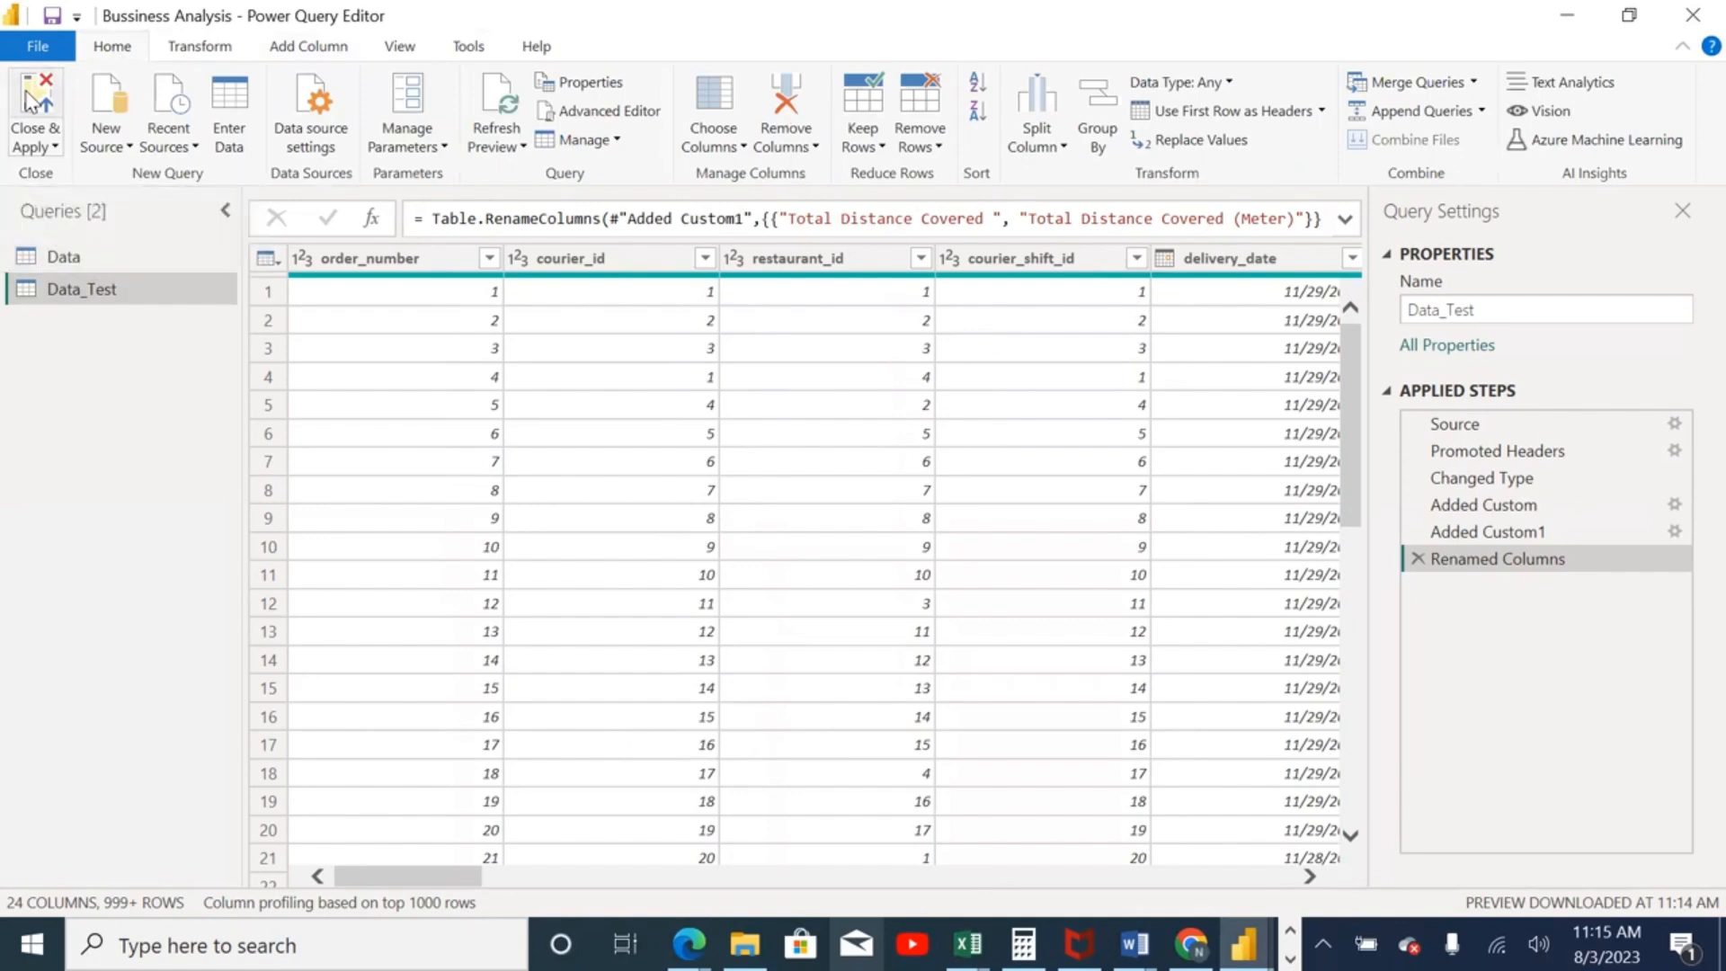
pyautogui.click(31, 102)
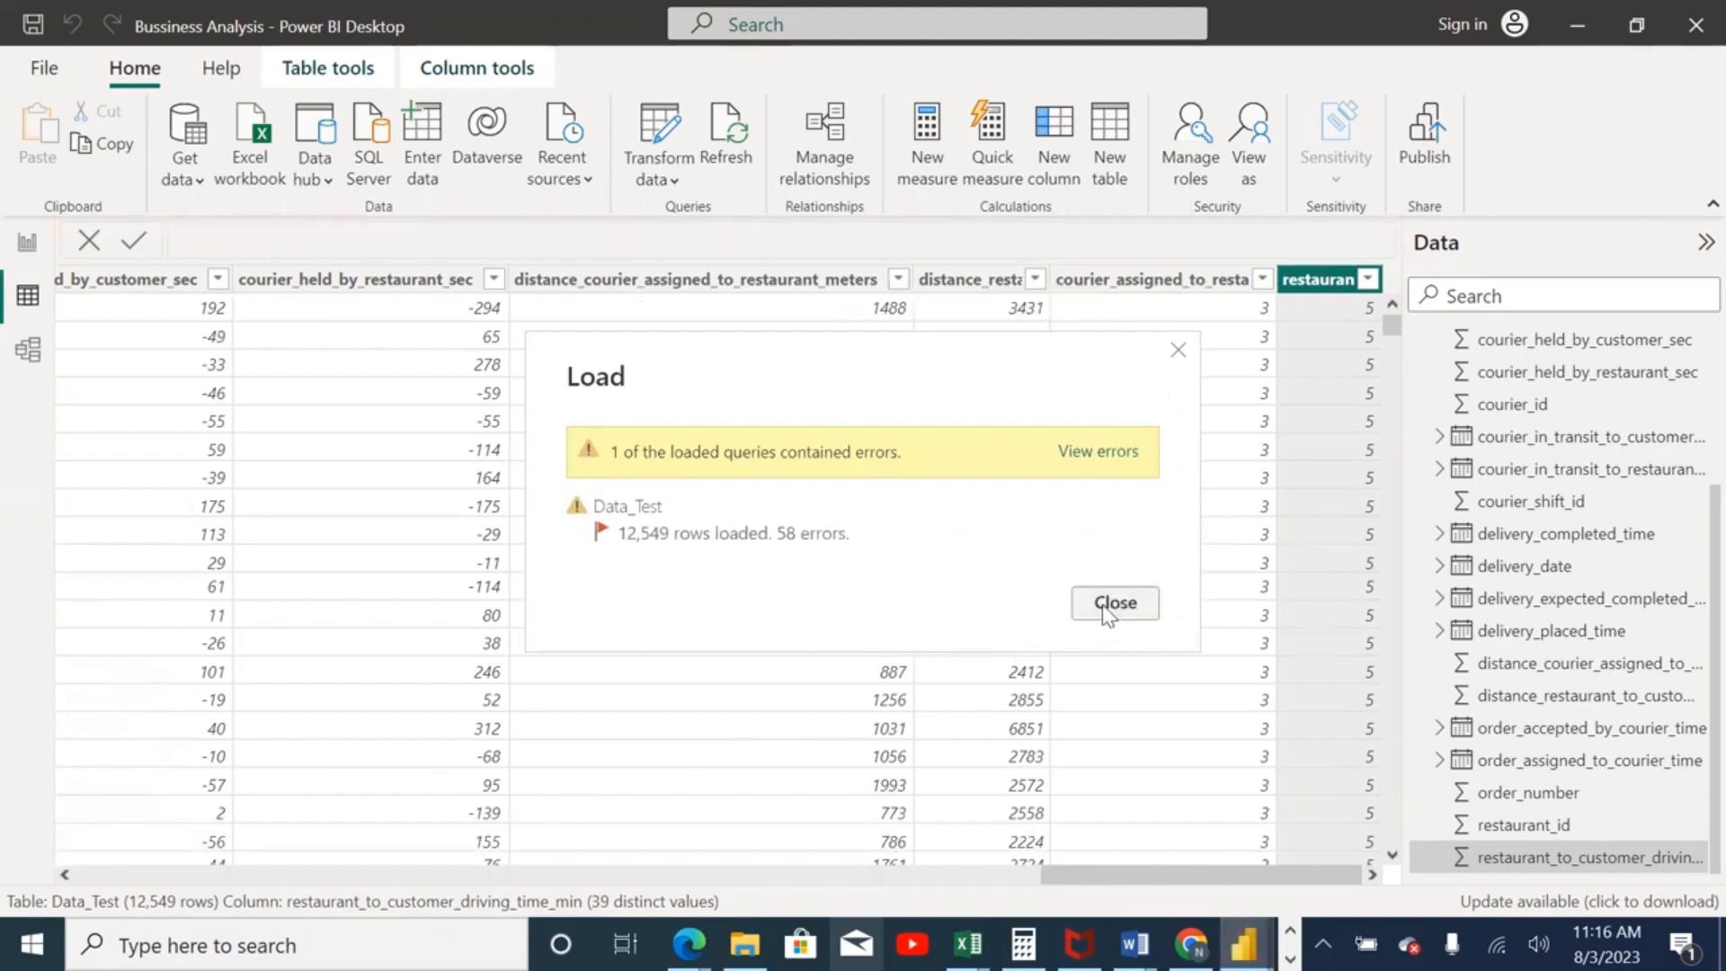
pyautogui.click(1115, 603)
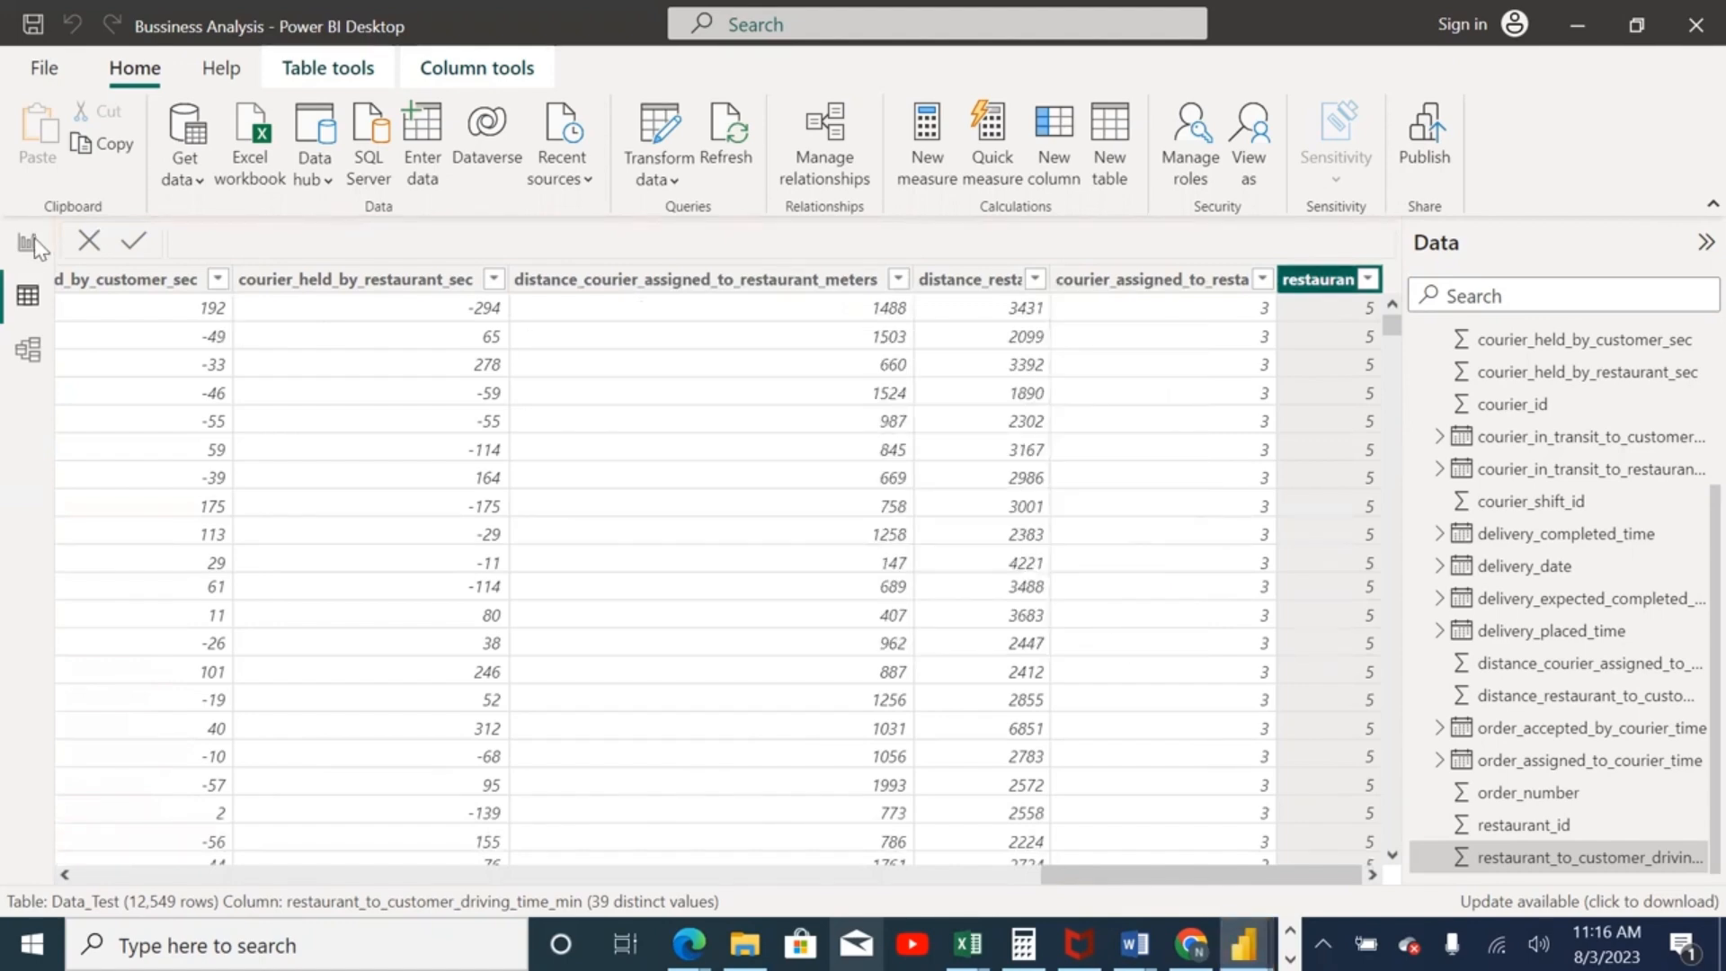
pyautogui.click(29, 243)
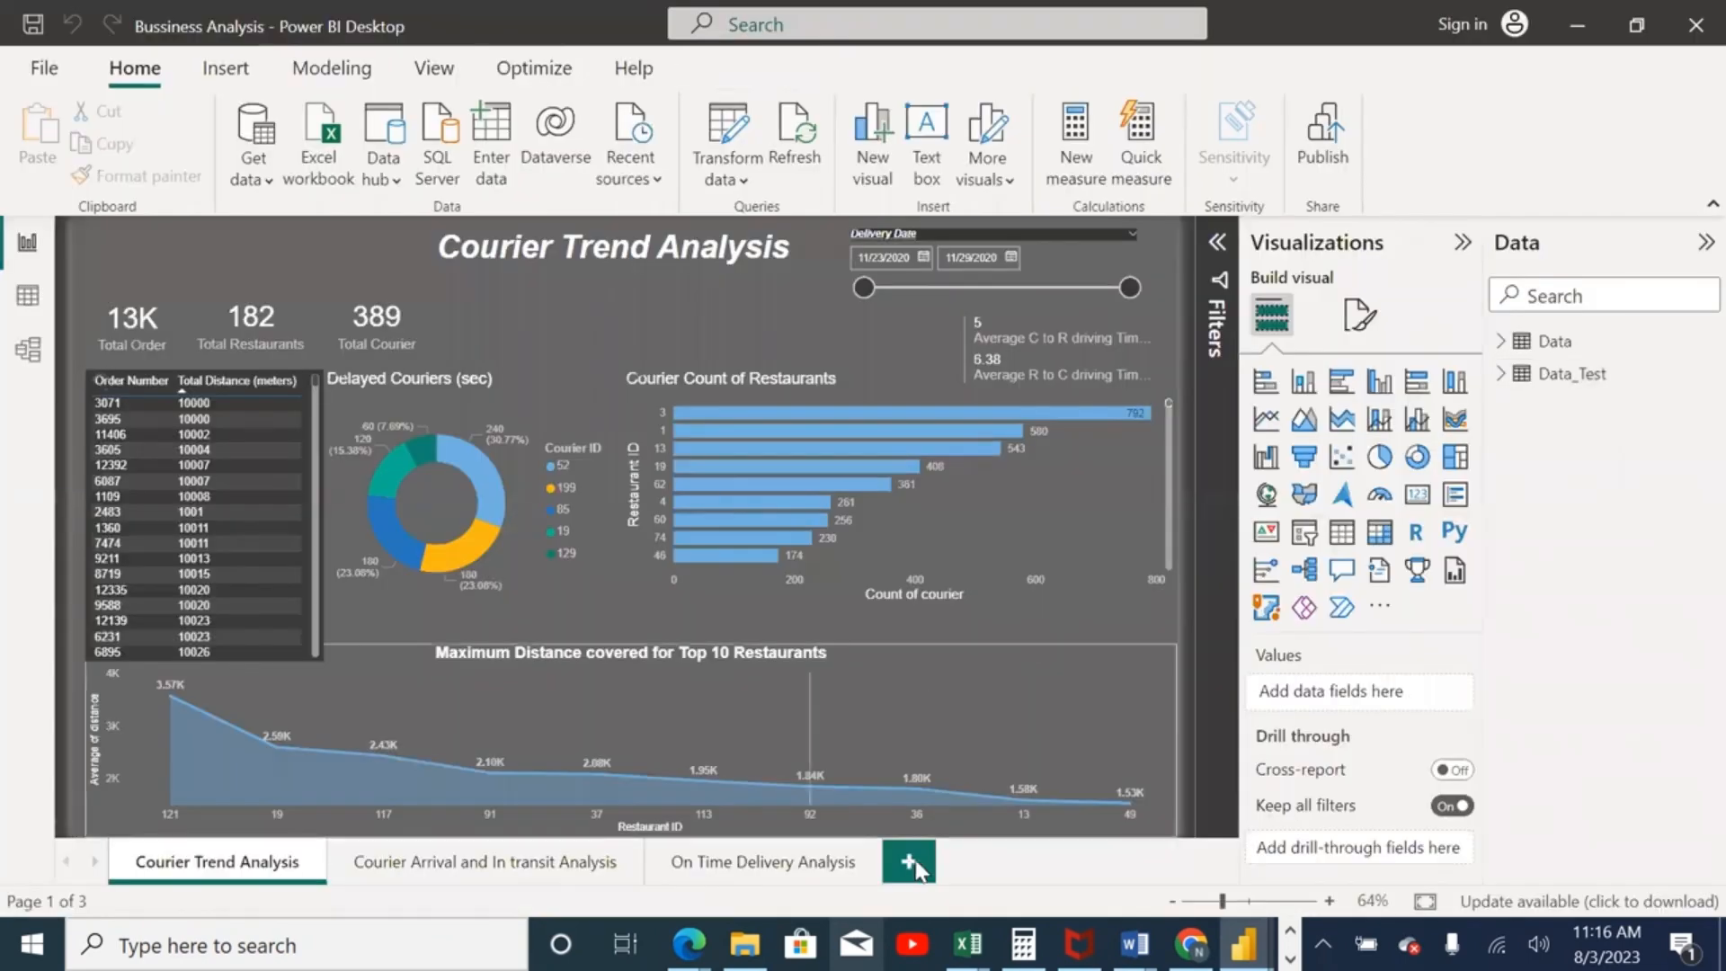
pyautogui.click(912, 863)
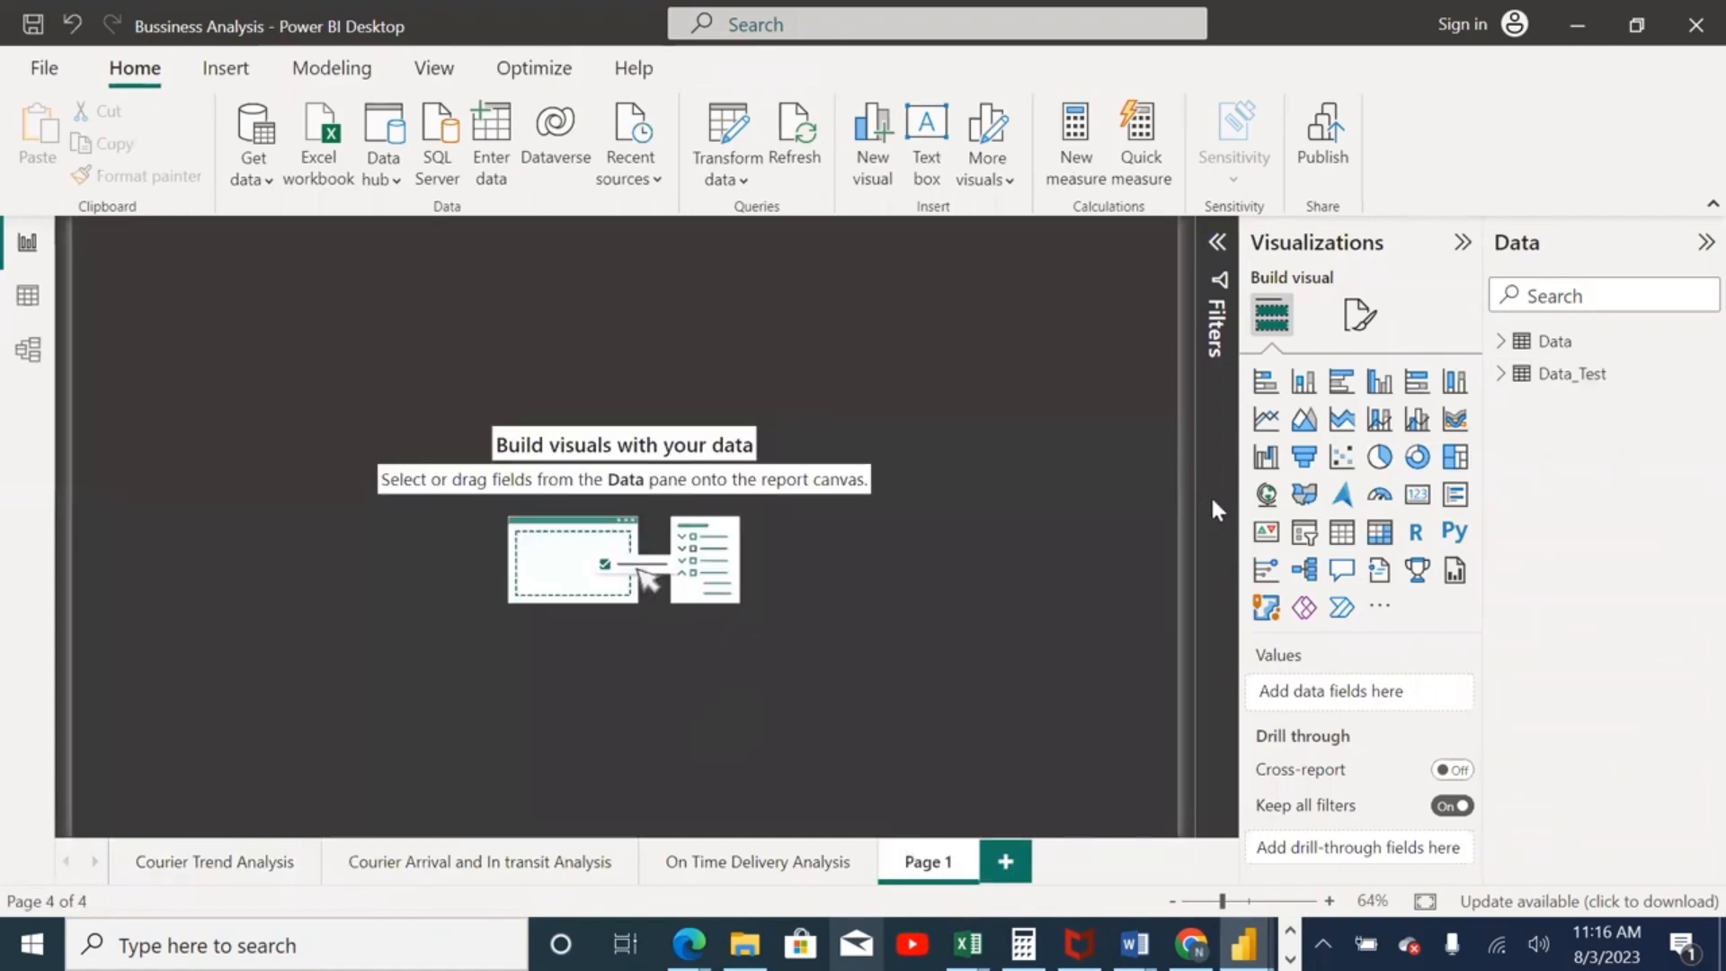
# Step: Insert a slicer on the new page with Data_Test's delivery_date field and reduce its height to a short strip
pyautogui.click(1494, 374)
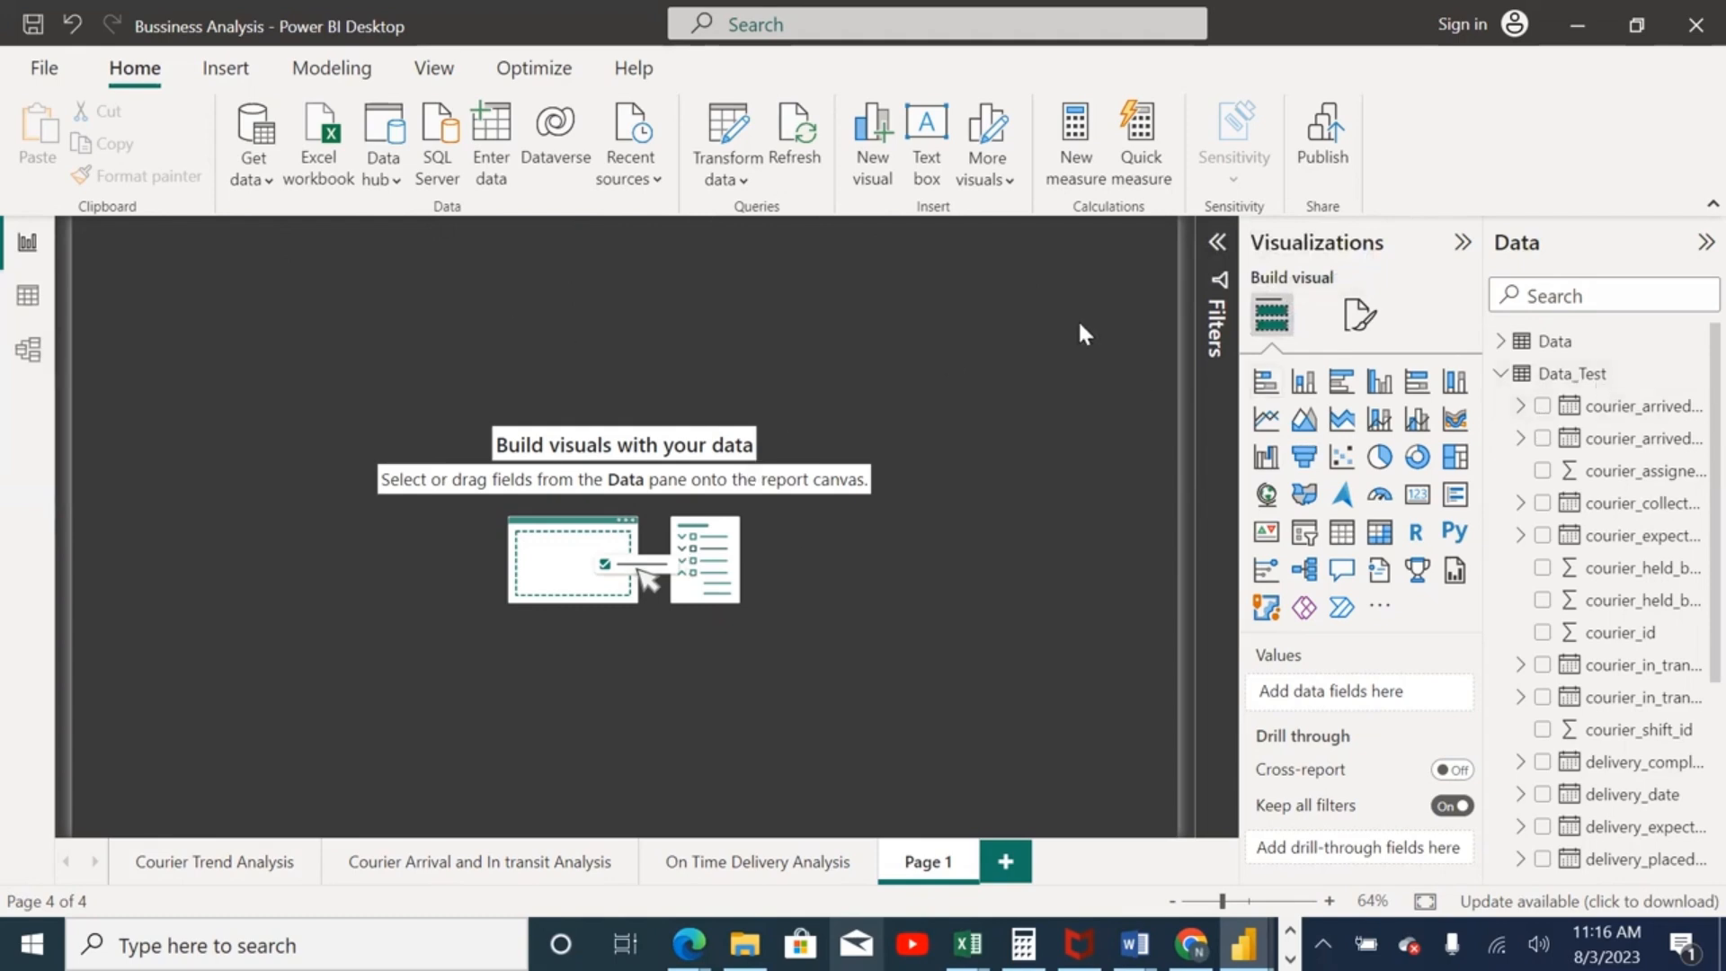
pyautogui.click(1303, 539)
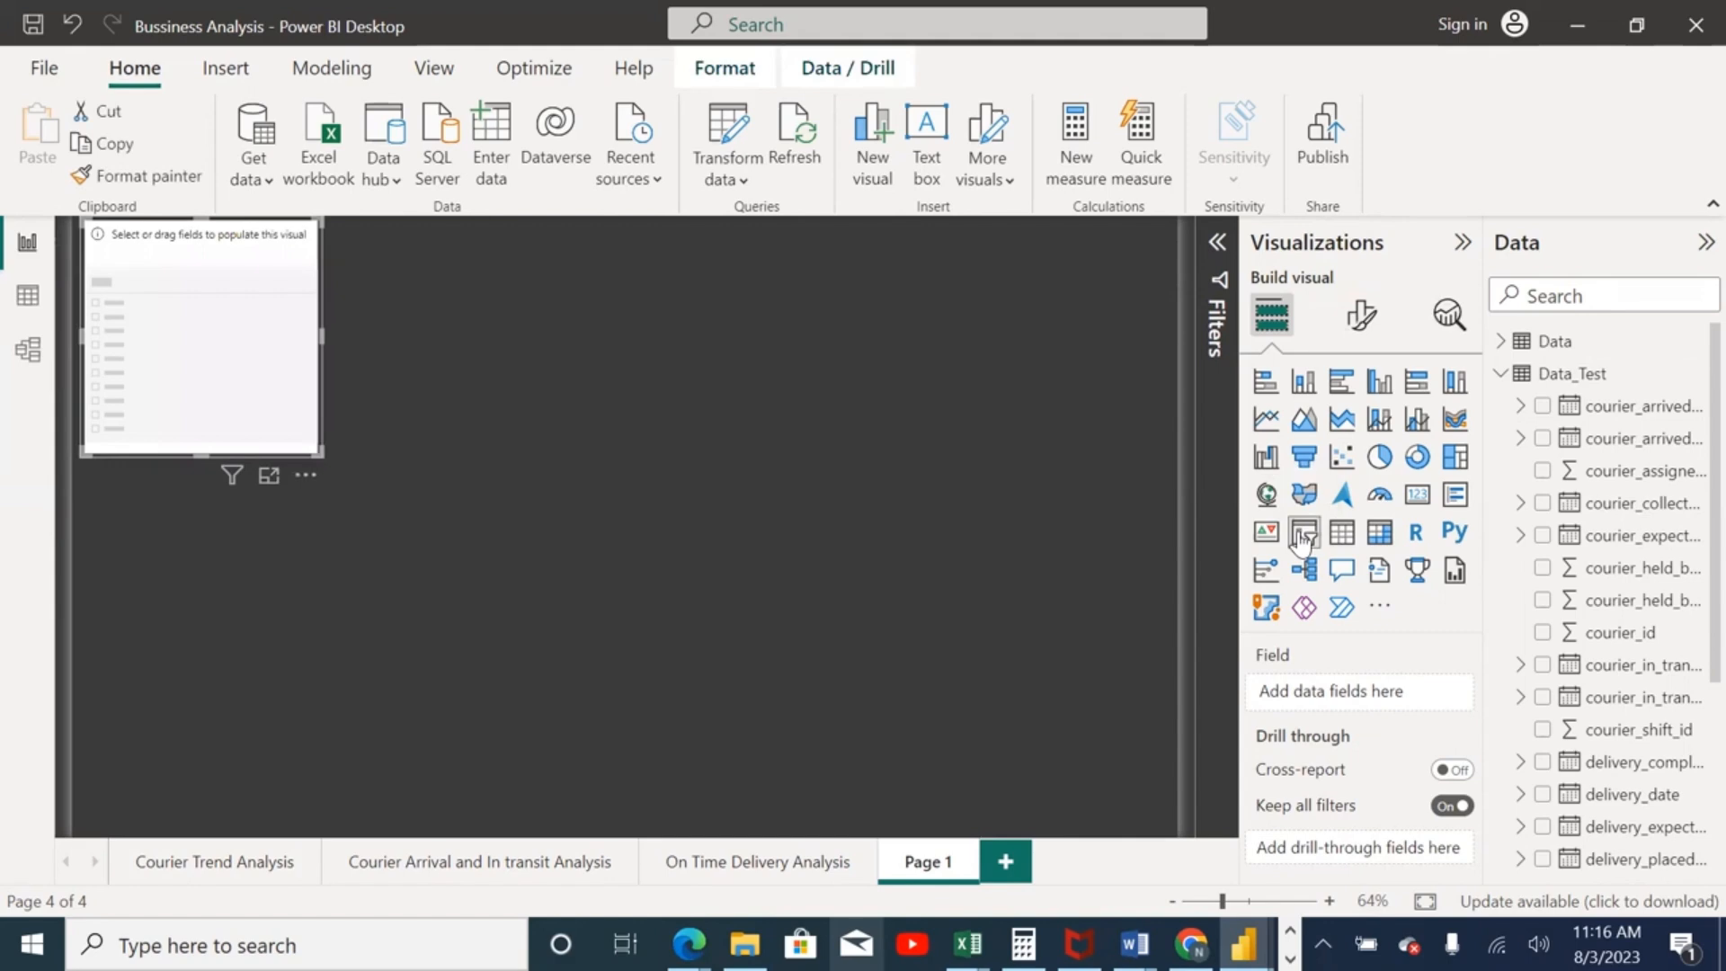
pyautogui.click(1572, 375)
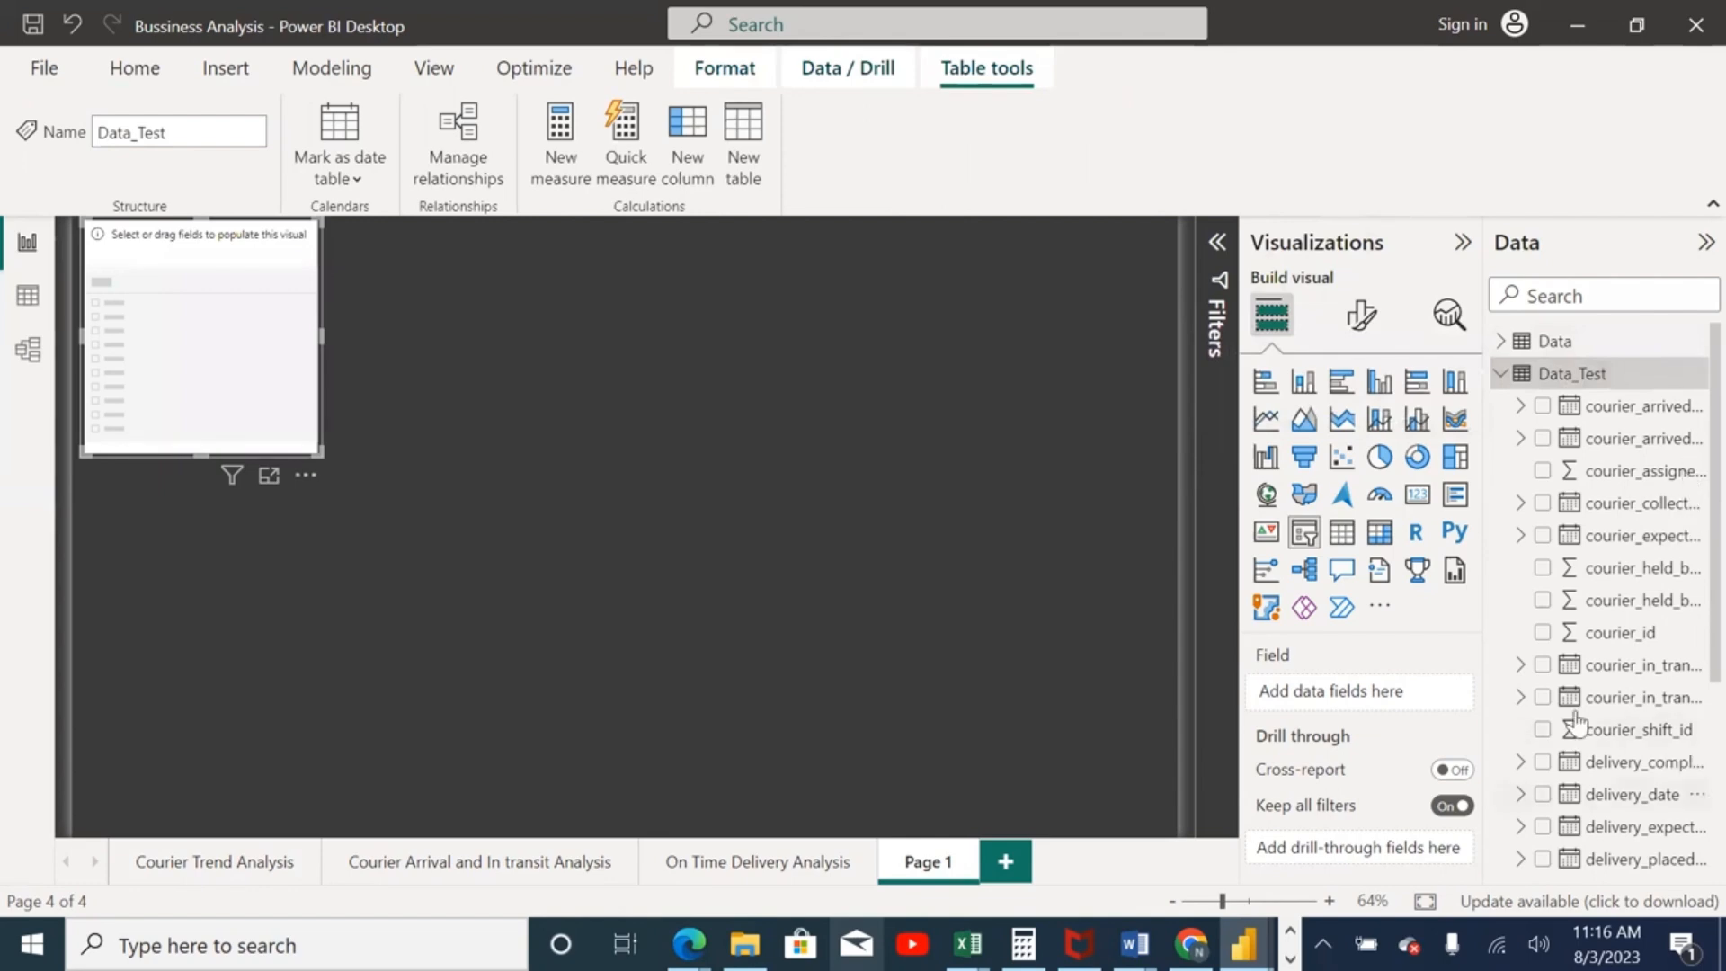
pyautogui.click(1543, 794)
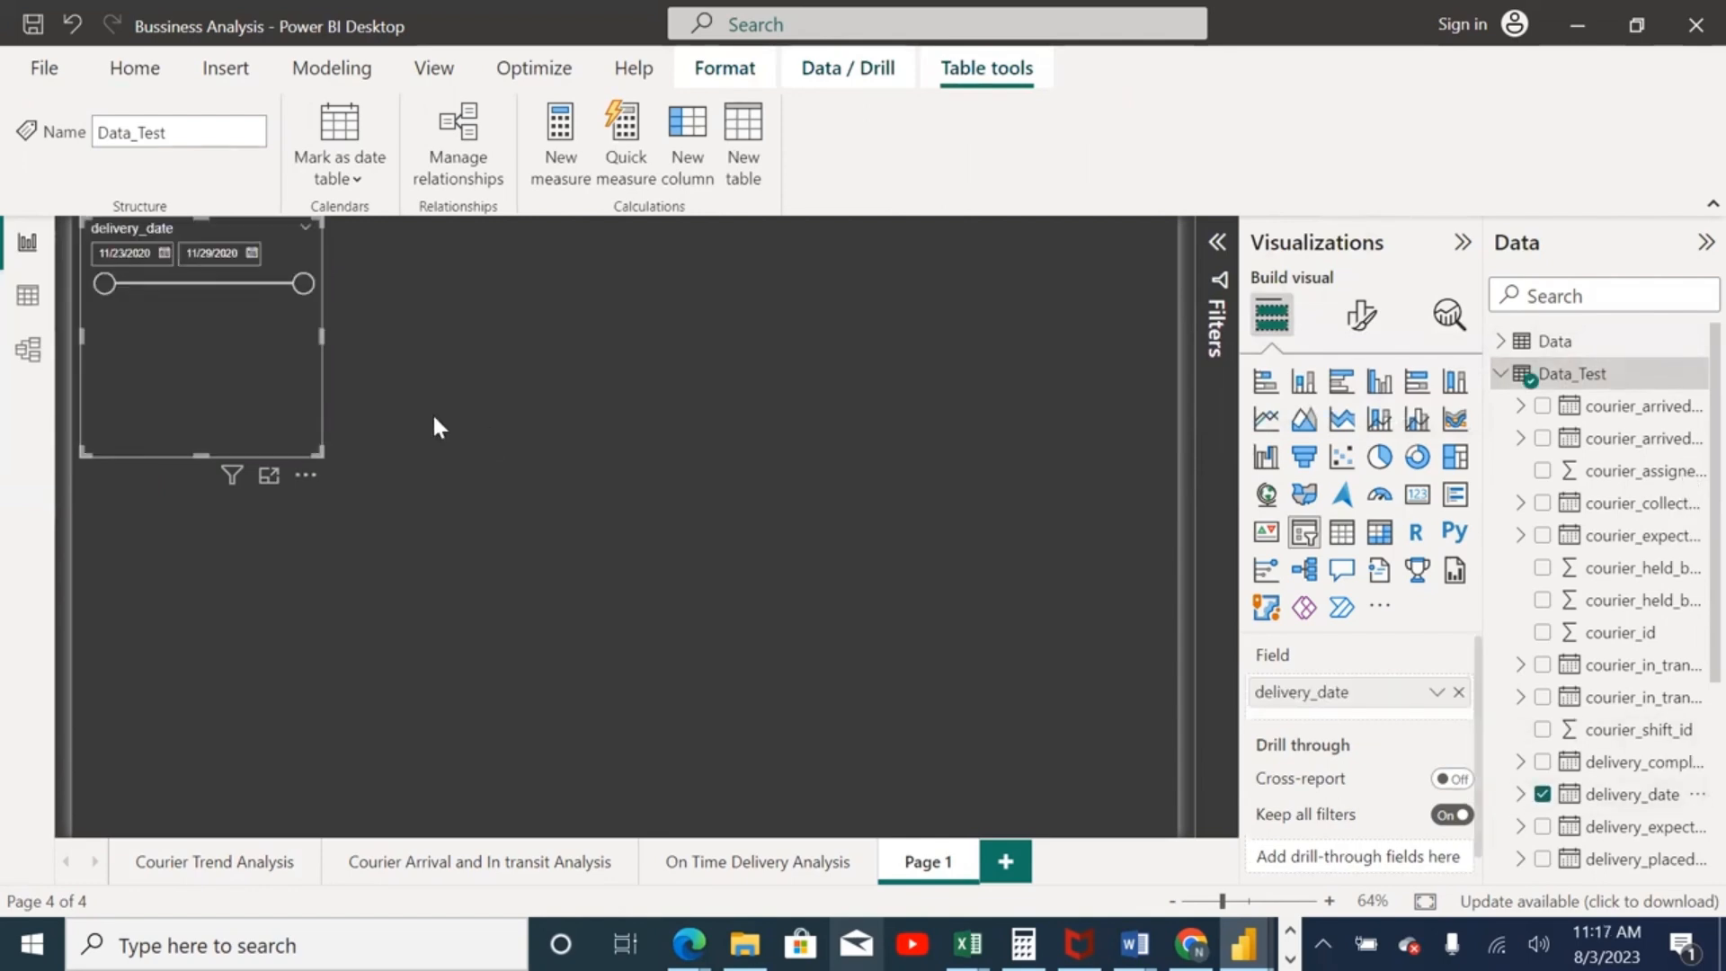
pyautogui.moveTo(320, 453); pyautogui.dragTo(323, 295)
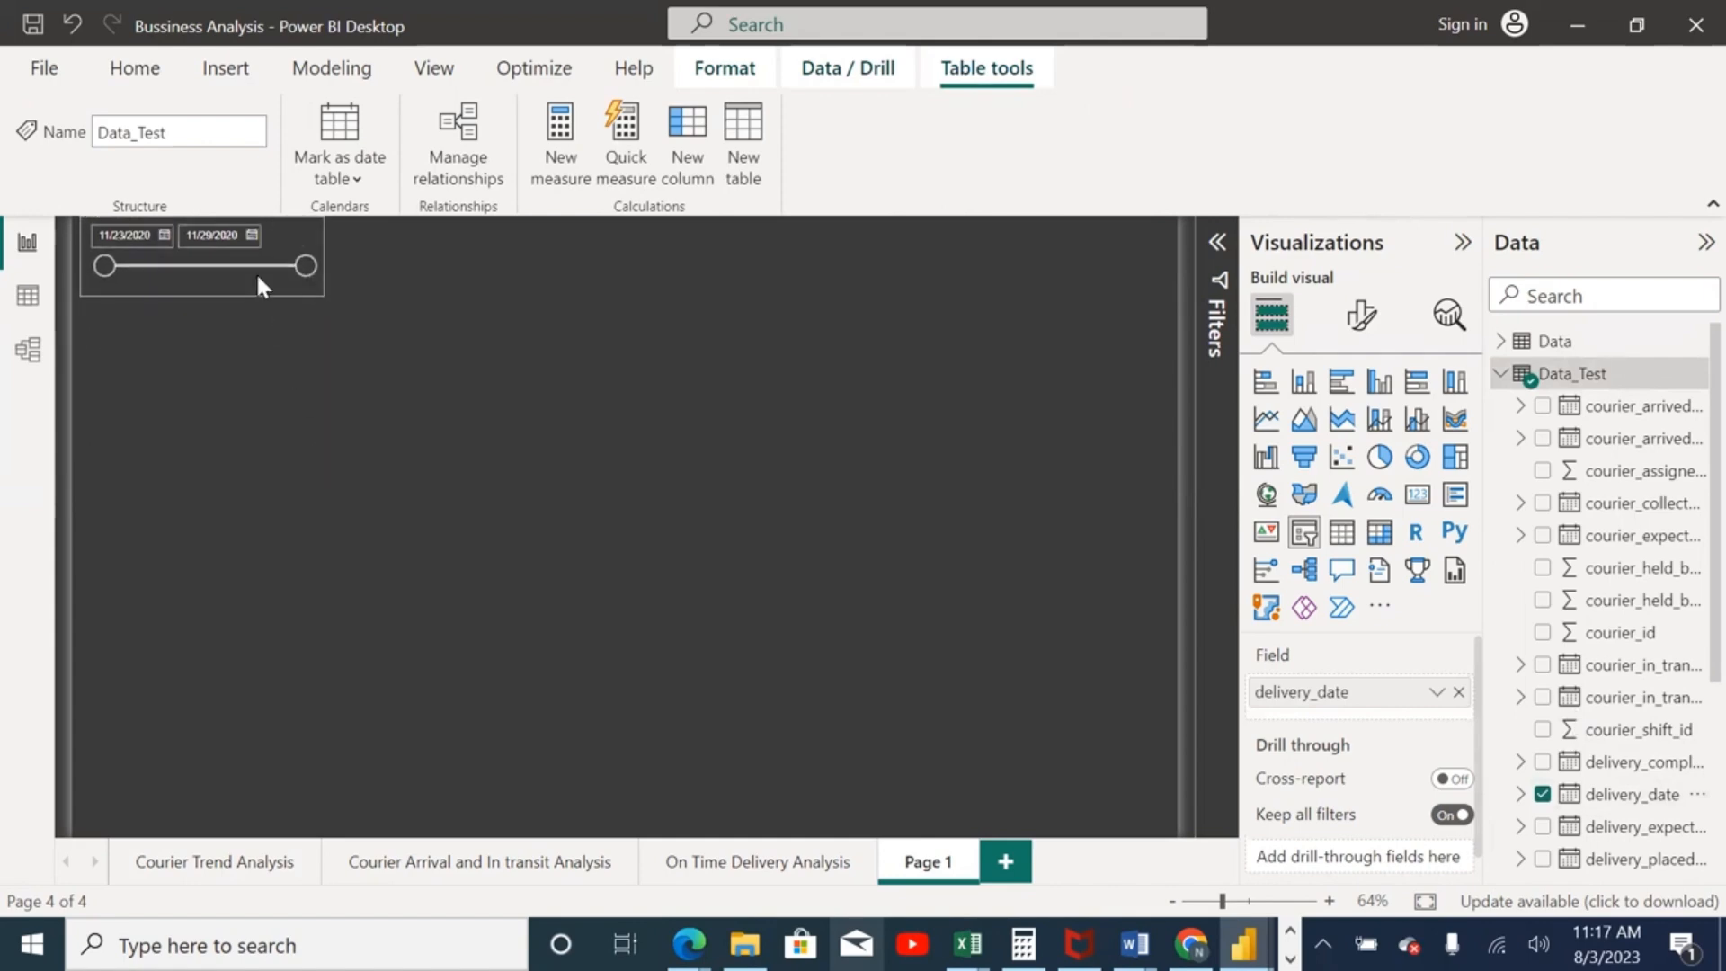
# Step: Nudge the delivery_date slicer into a compact box at the page's upper-left corner with room for its header
pyautogui.moveTo(258, 277); pyautogui.dragTo(301, 318)
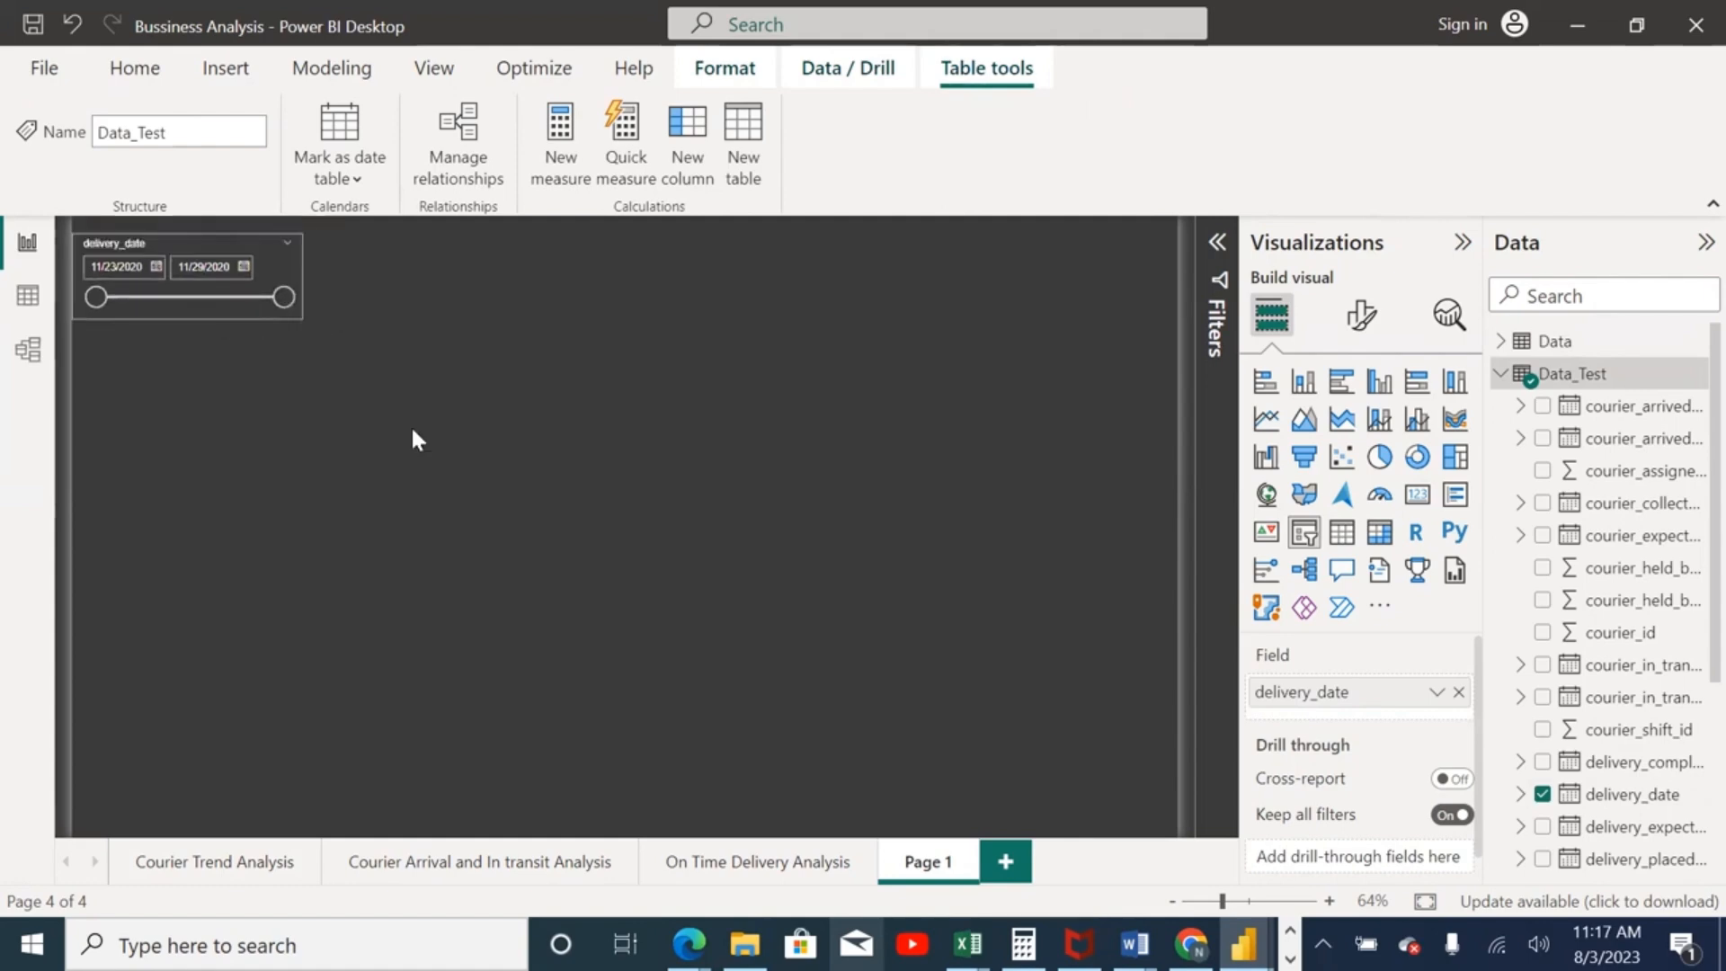
pyautogui.click(412, 435)
pyautogui.click(254, 317)
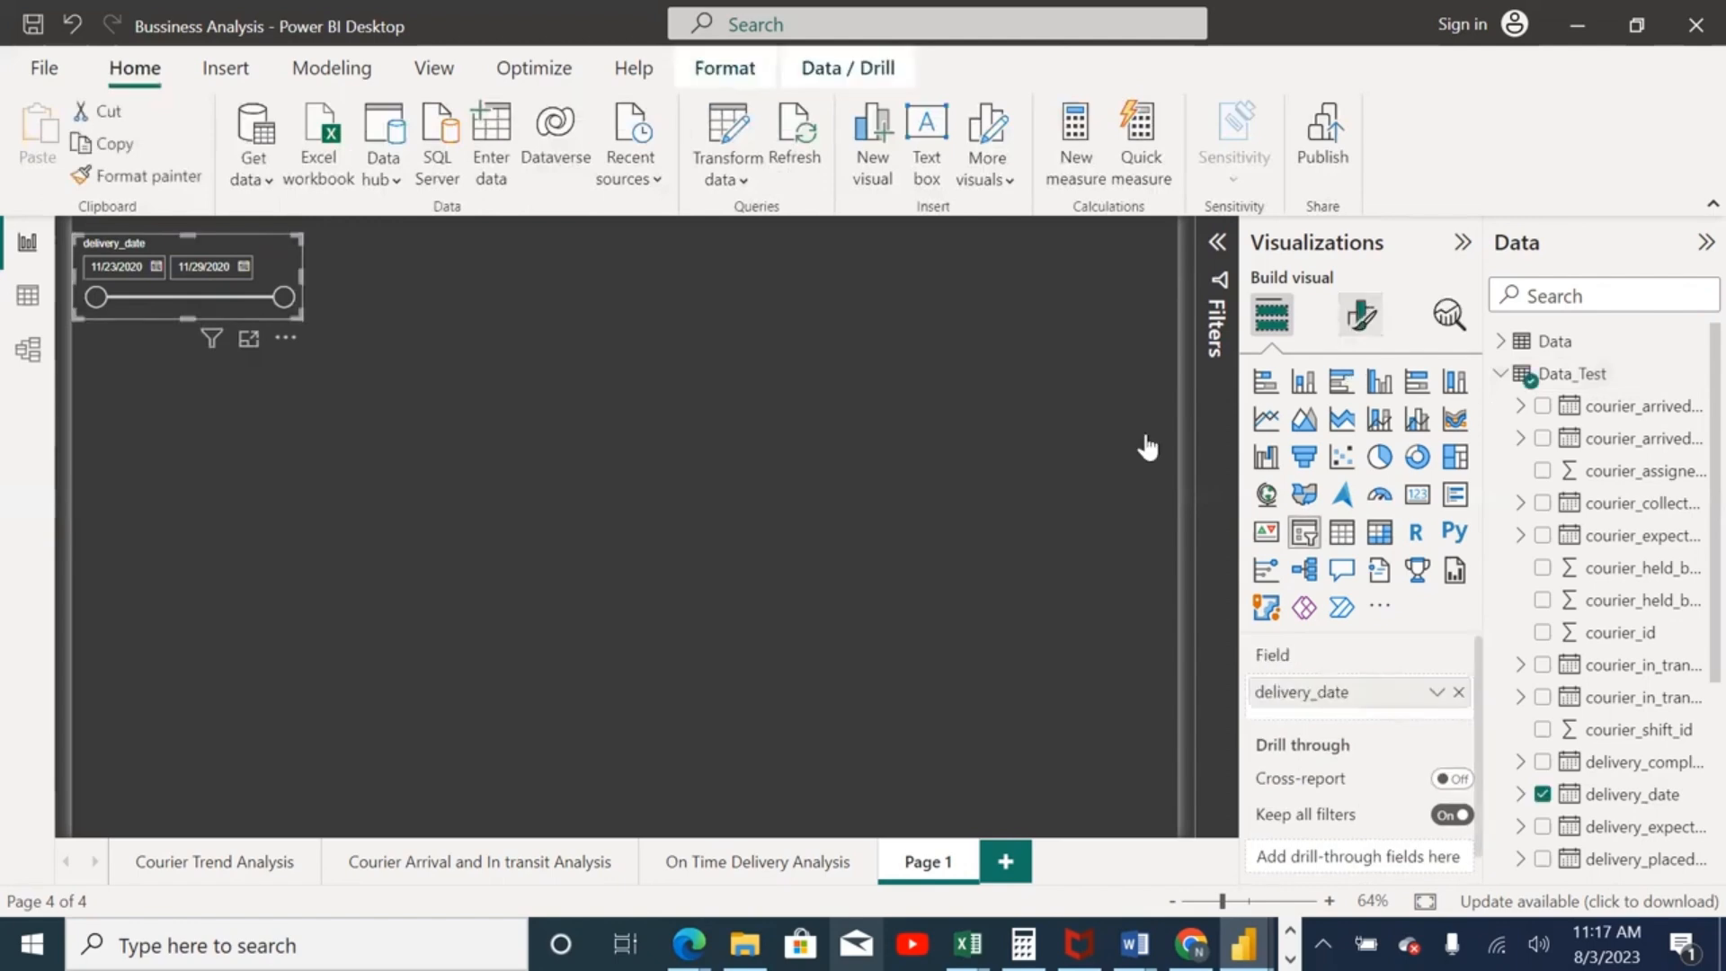
# Step: Set the delivery_date slicer's style to Tile and widen it across the full page
pyautogui.click(1361, 314)
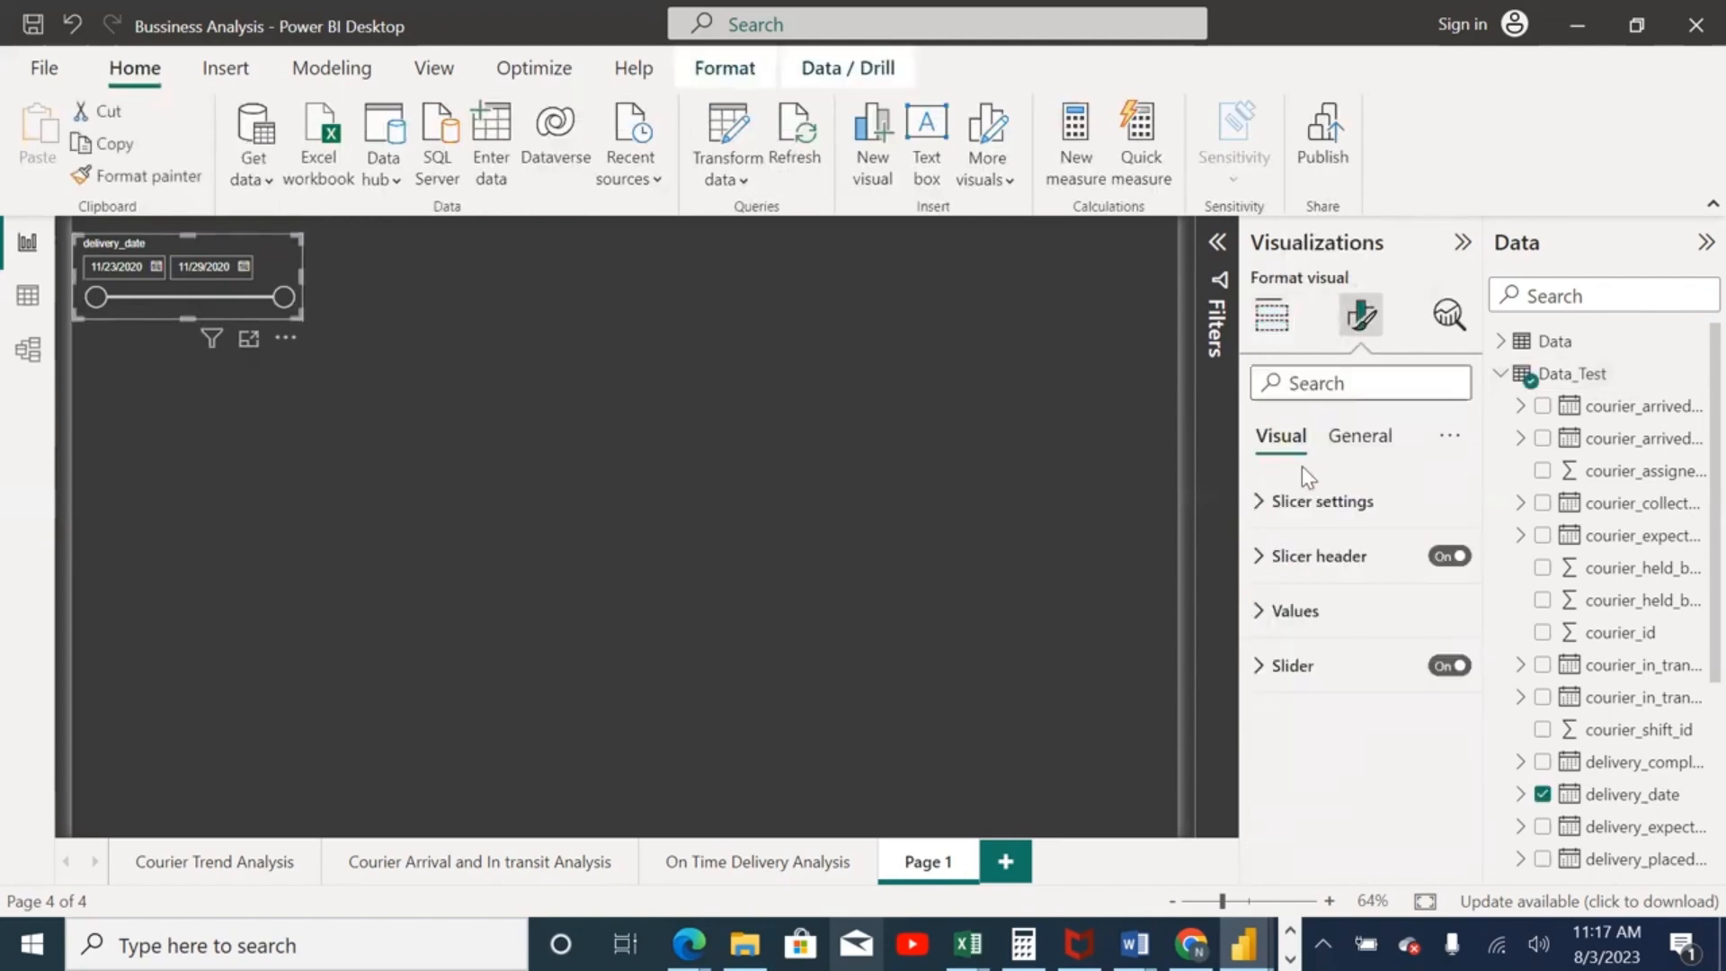
pyautogui.click(1265, 503)
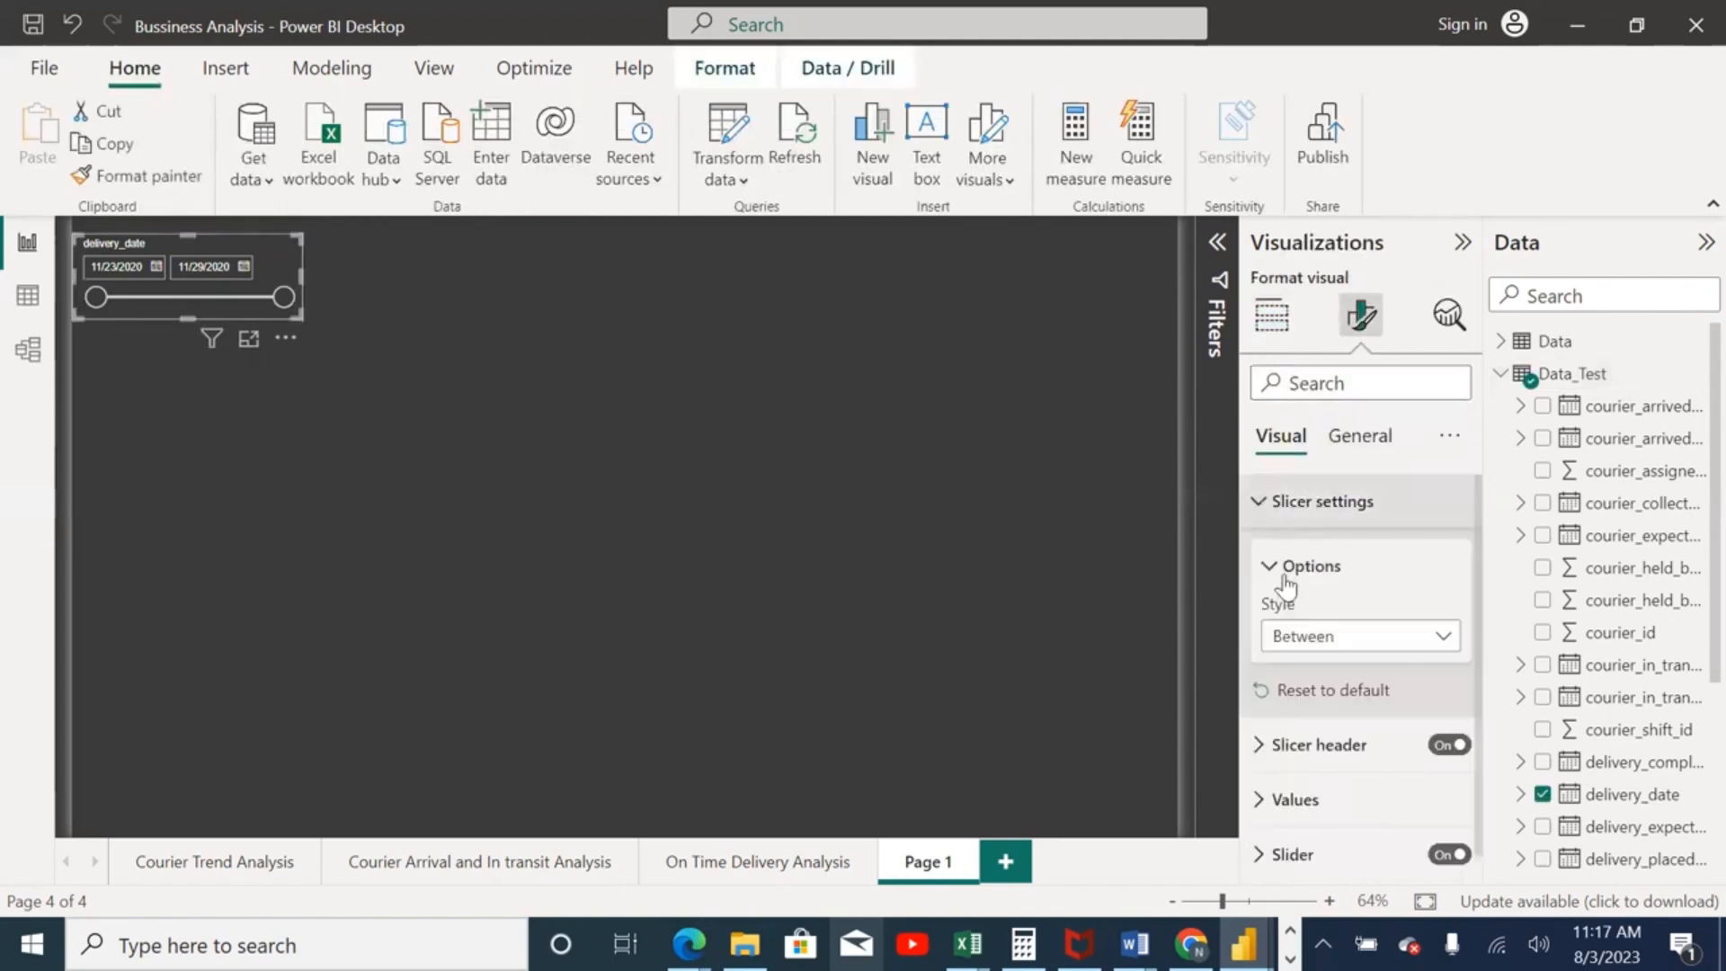
pyautogui.click(1329, 638)
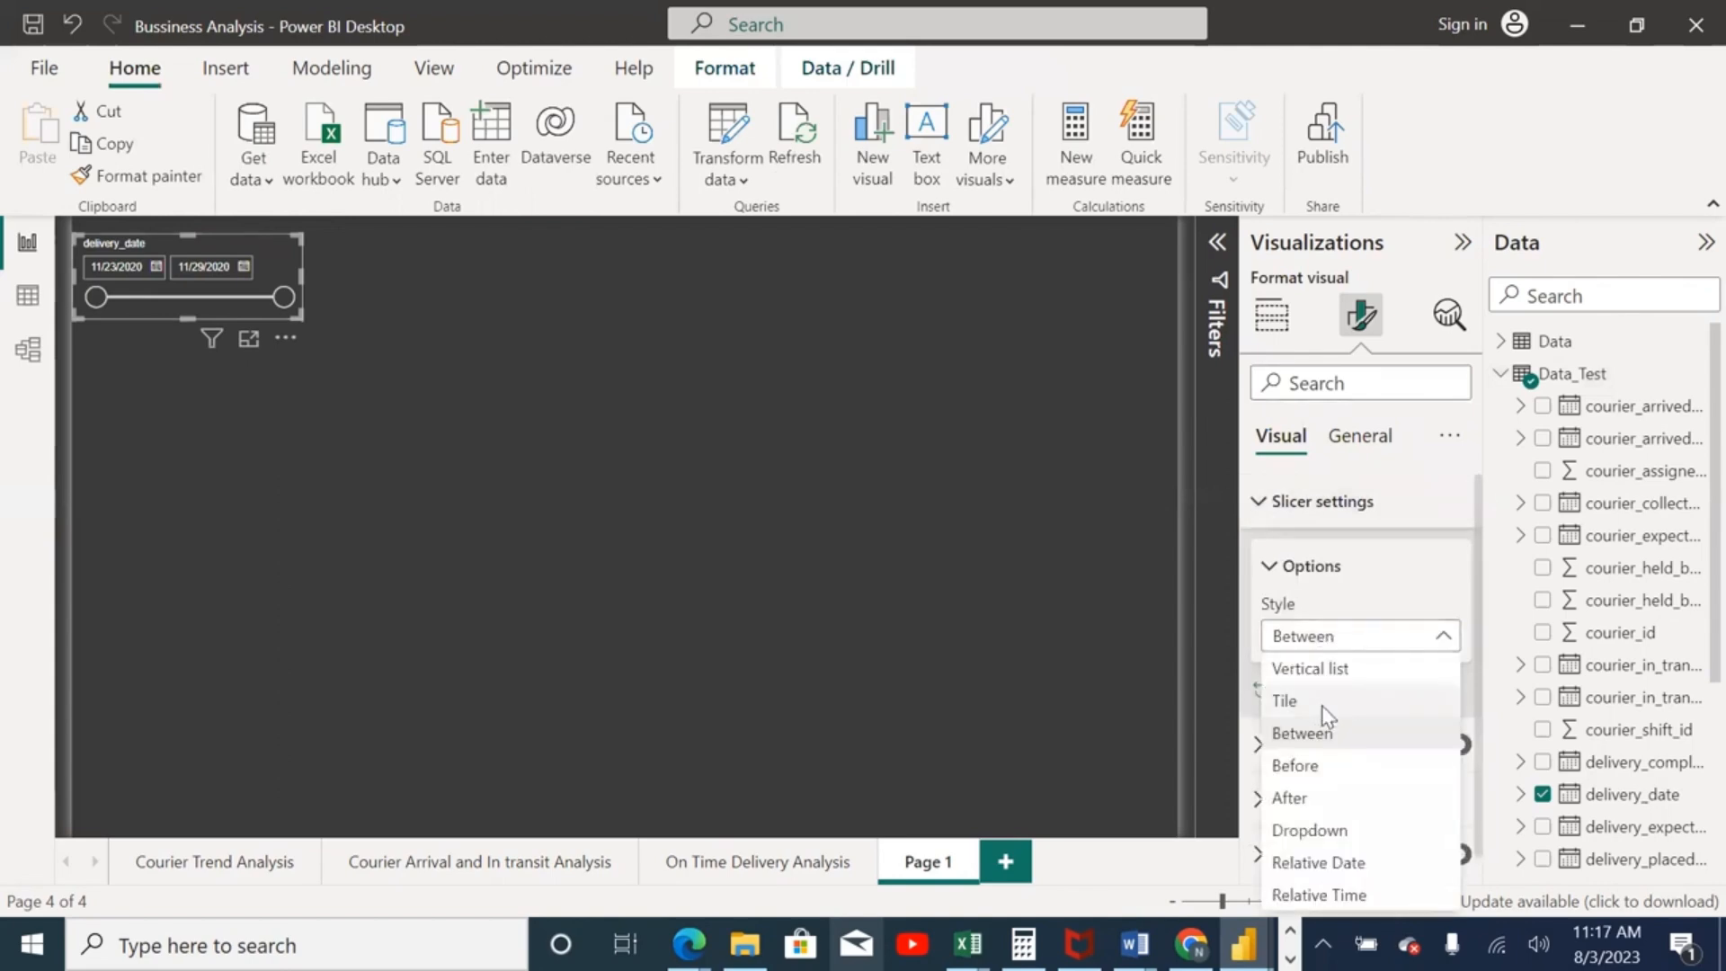
pyautogui.click(1321, 706)
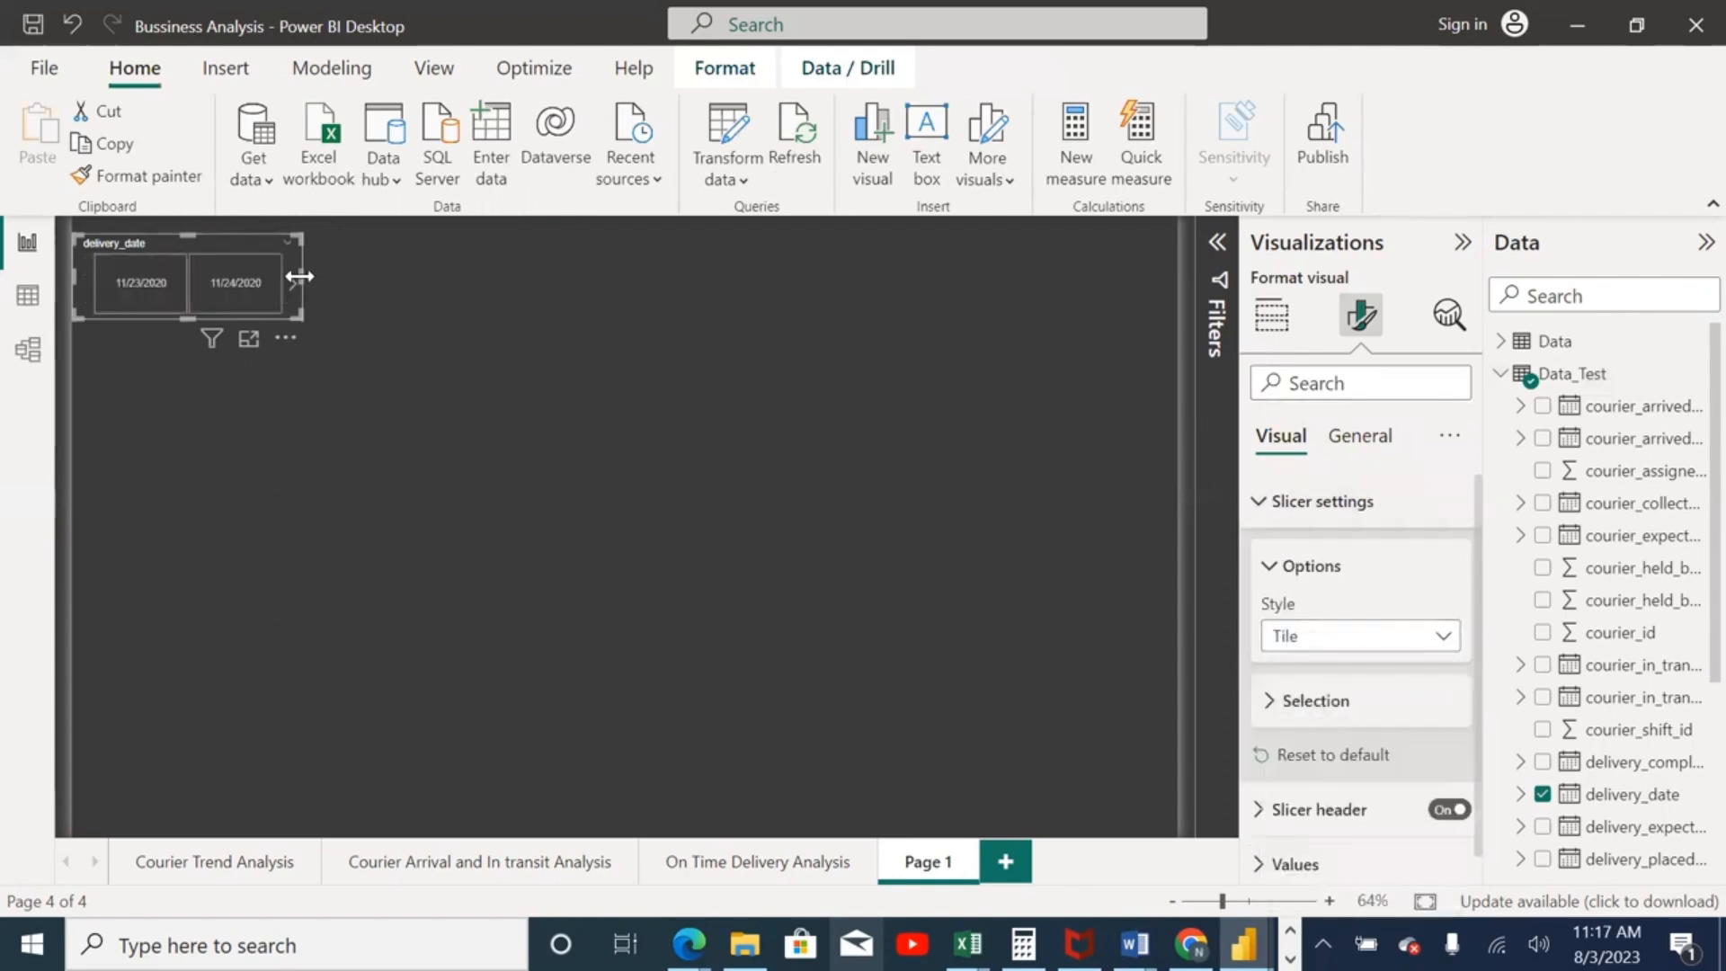
pyautogui.moveTo(301, 284); pyautogui.dragTo(1268, 313)
pyautogui.click(627, 306)
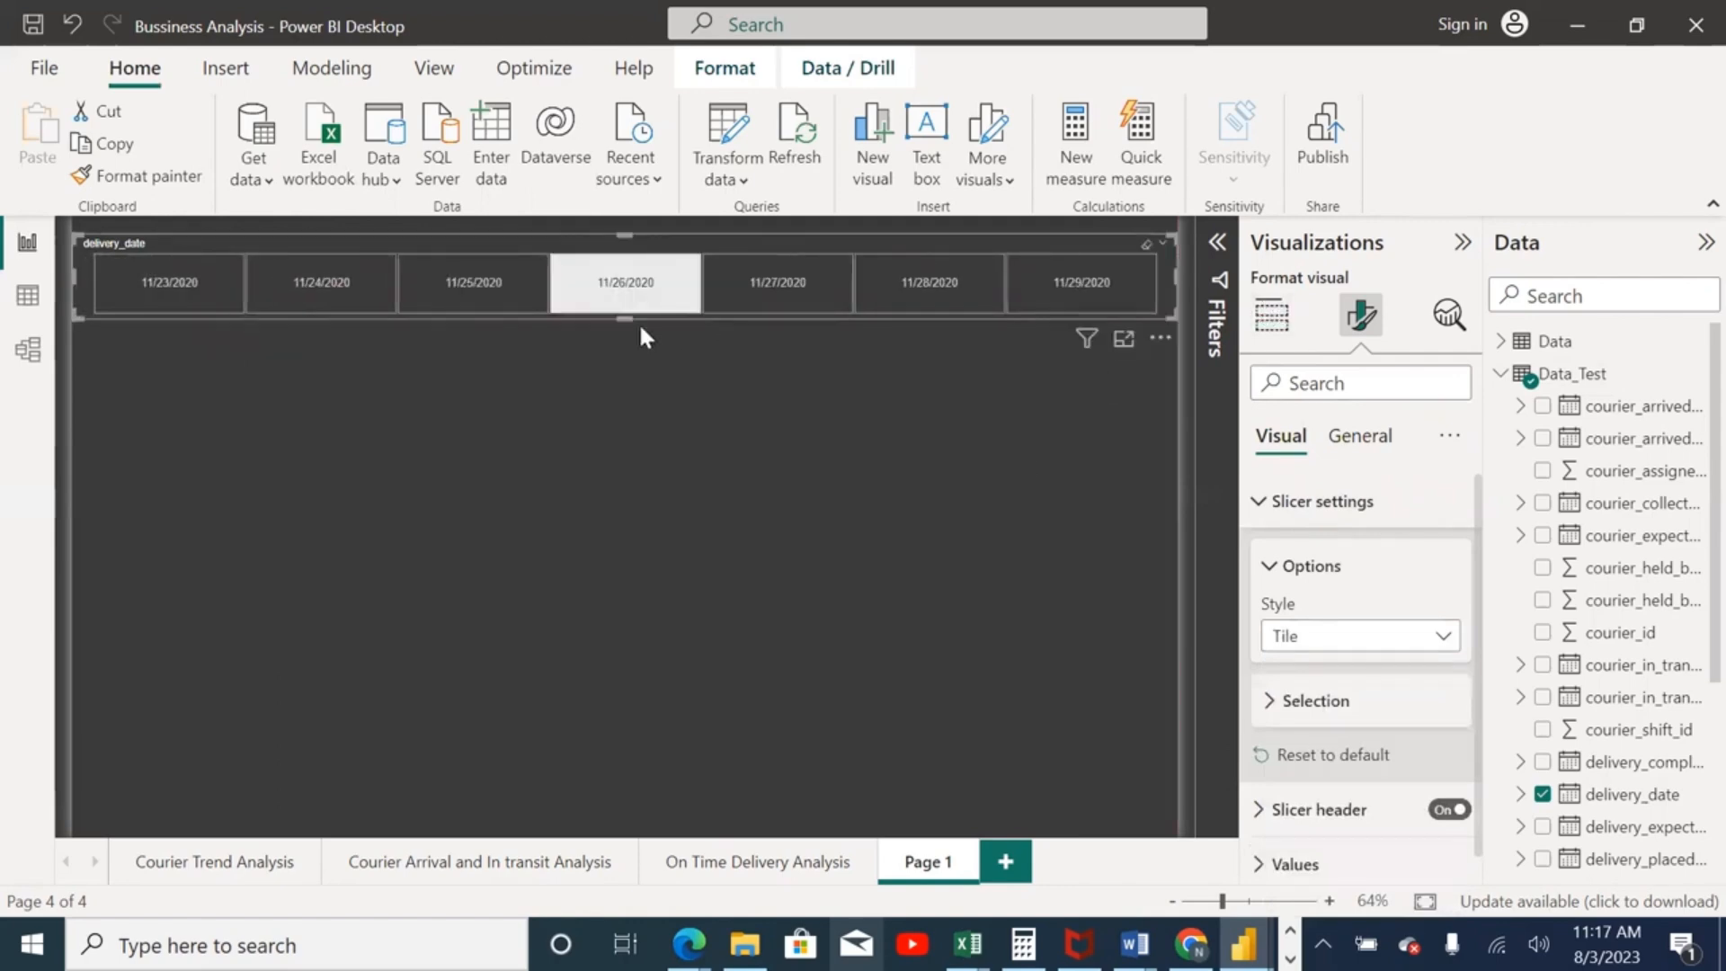
# Step: Try taller and narrower tile layouts for the slicer, ending with a single-row strip across the full page width
pyautogui.moveTo(621, 317); pyautogui.dragTo(646, 421)
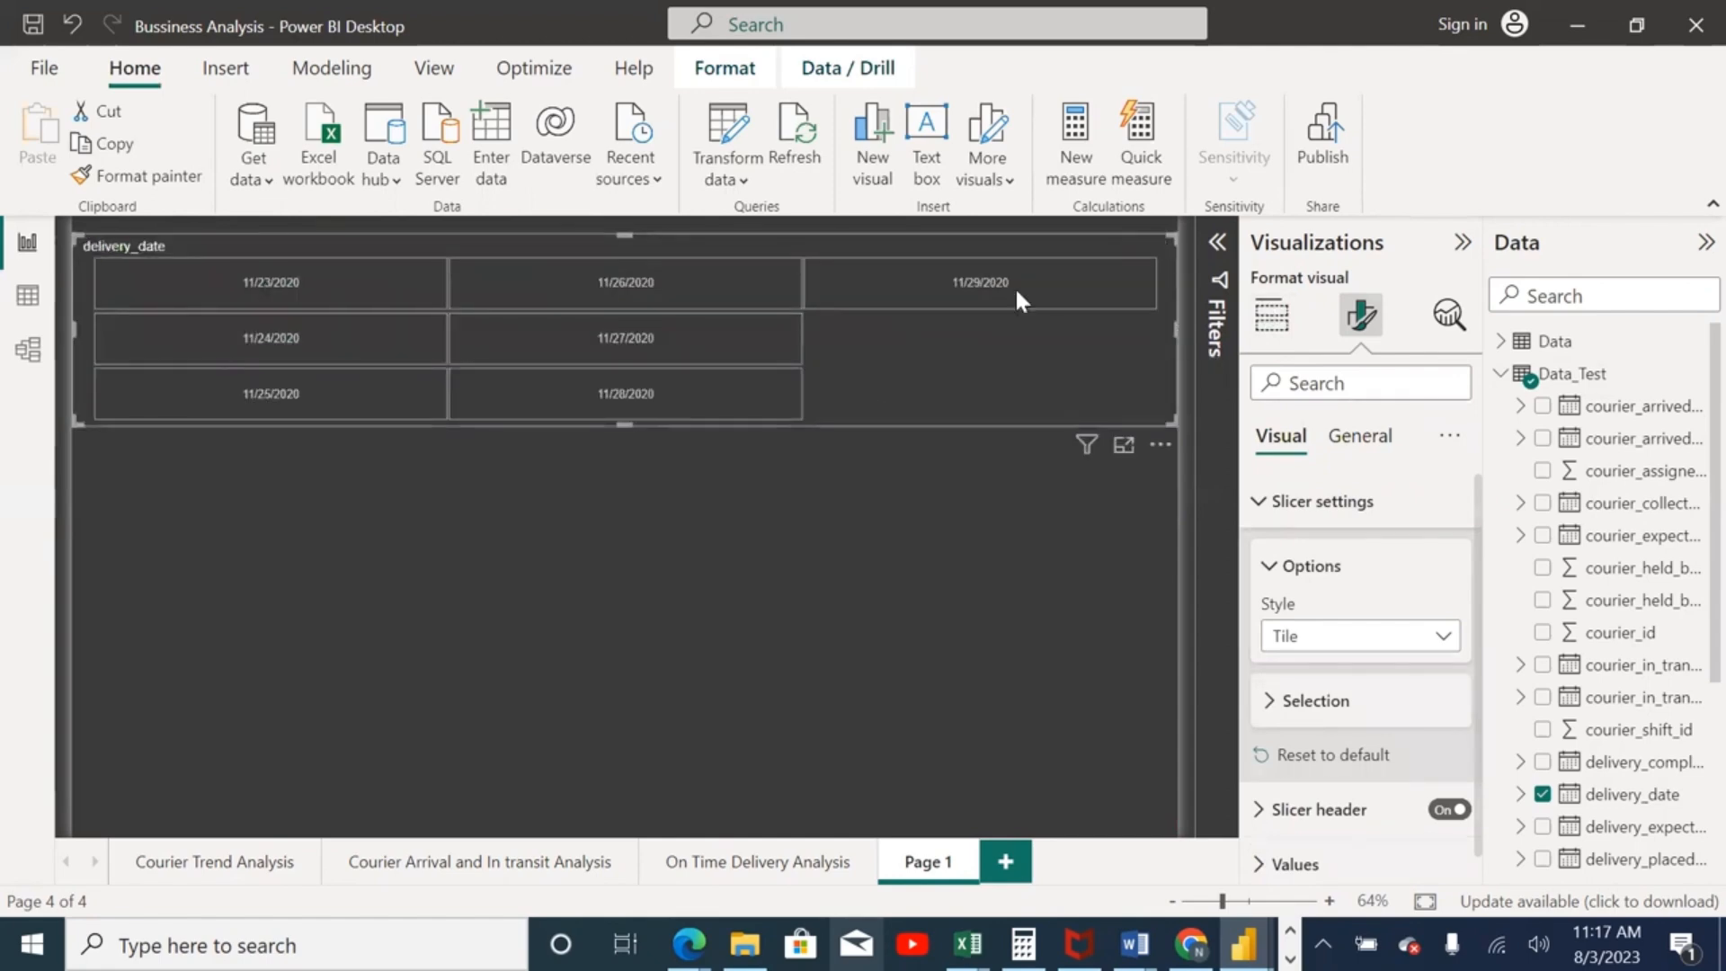
pyautogui.moveTo(1176, 329); pyautogui.dragTo(930, 275)
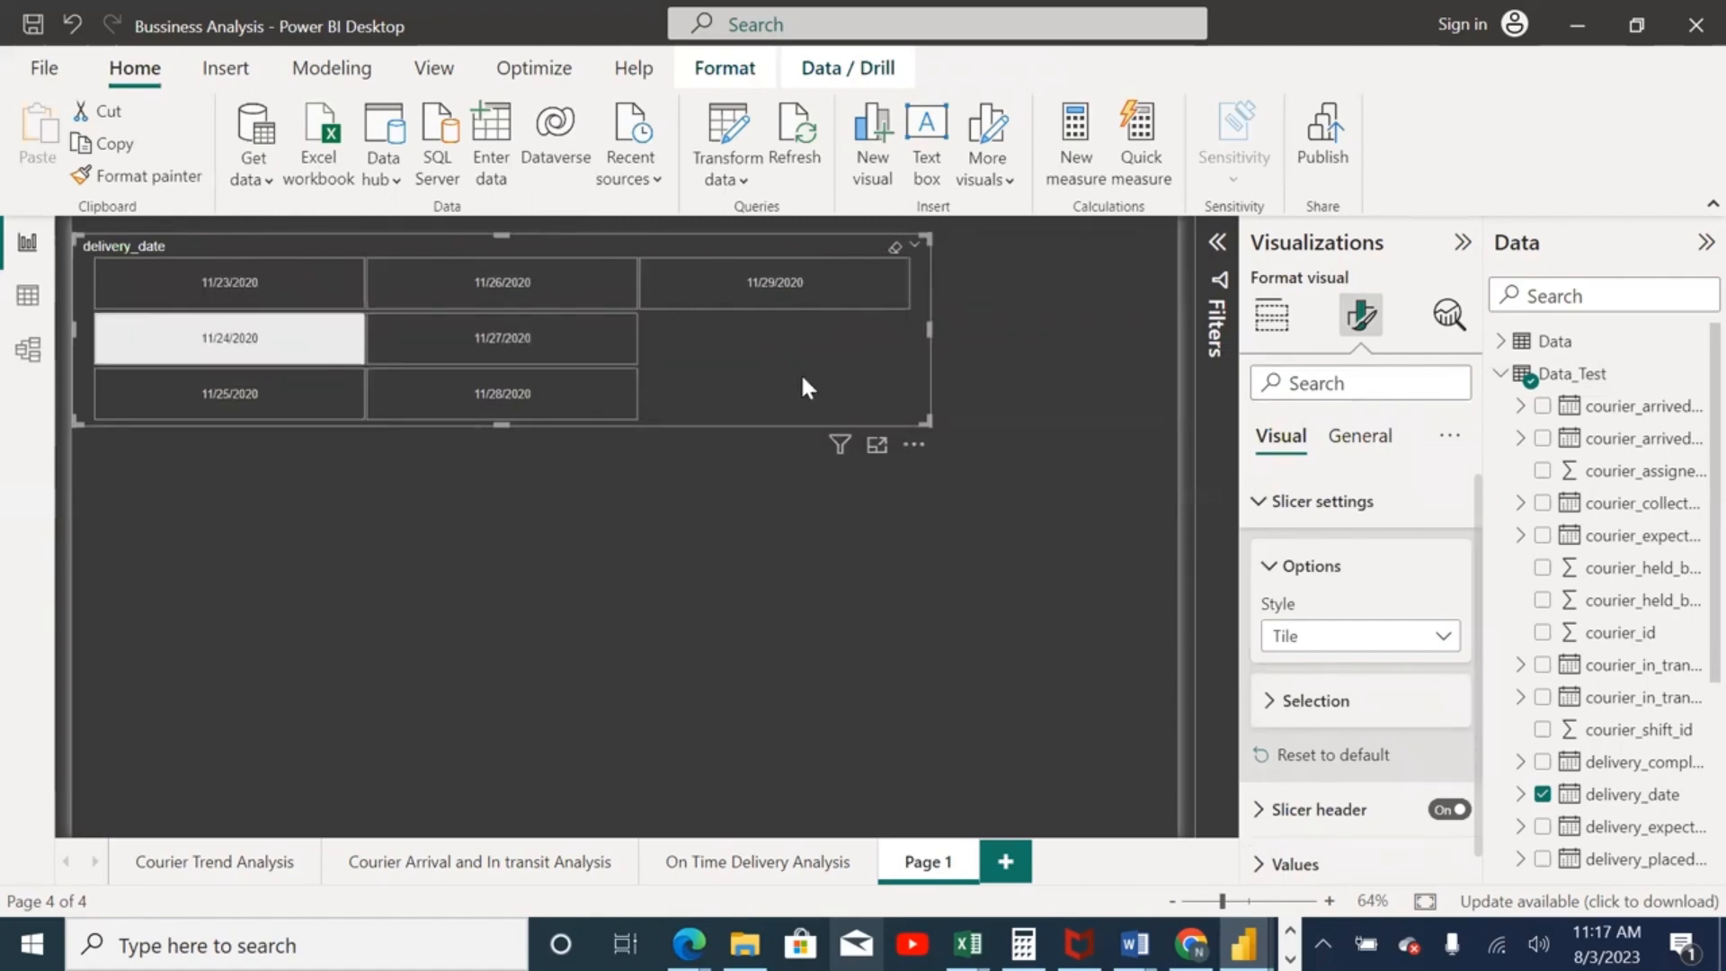
pyautogui.moveTo(930, 326); pyautogui.dragTo(1183, 270)
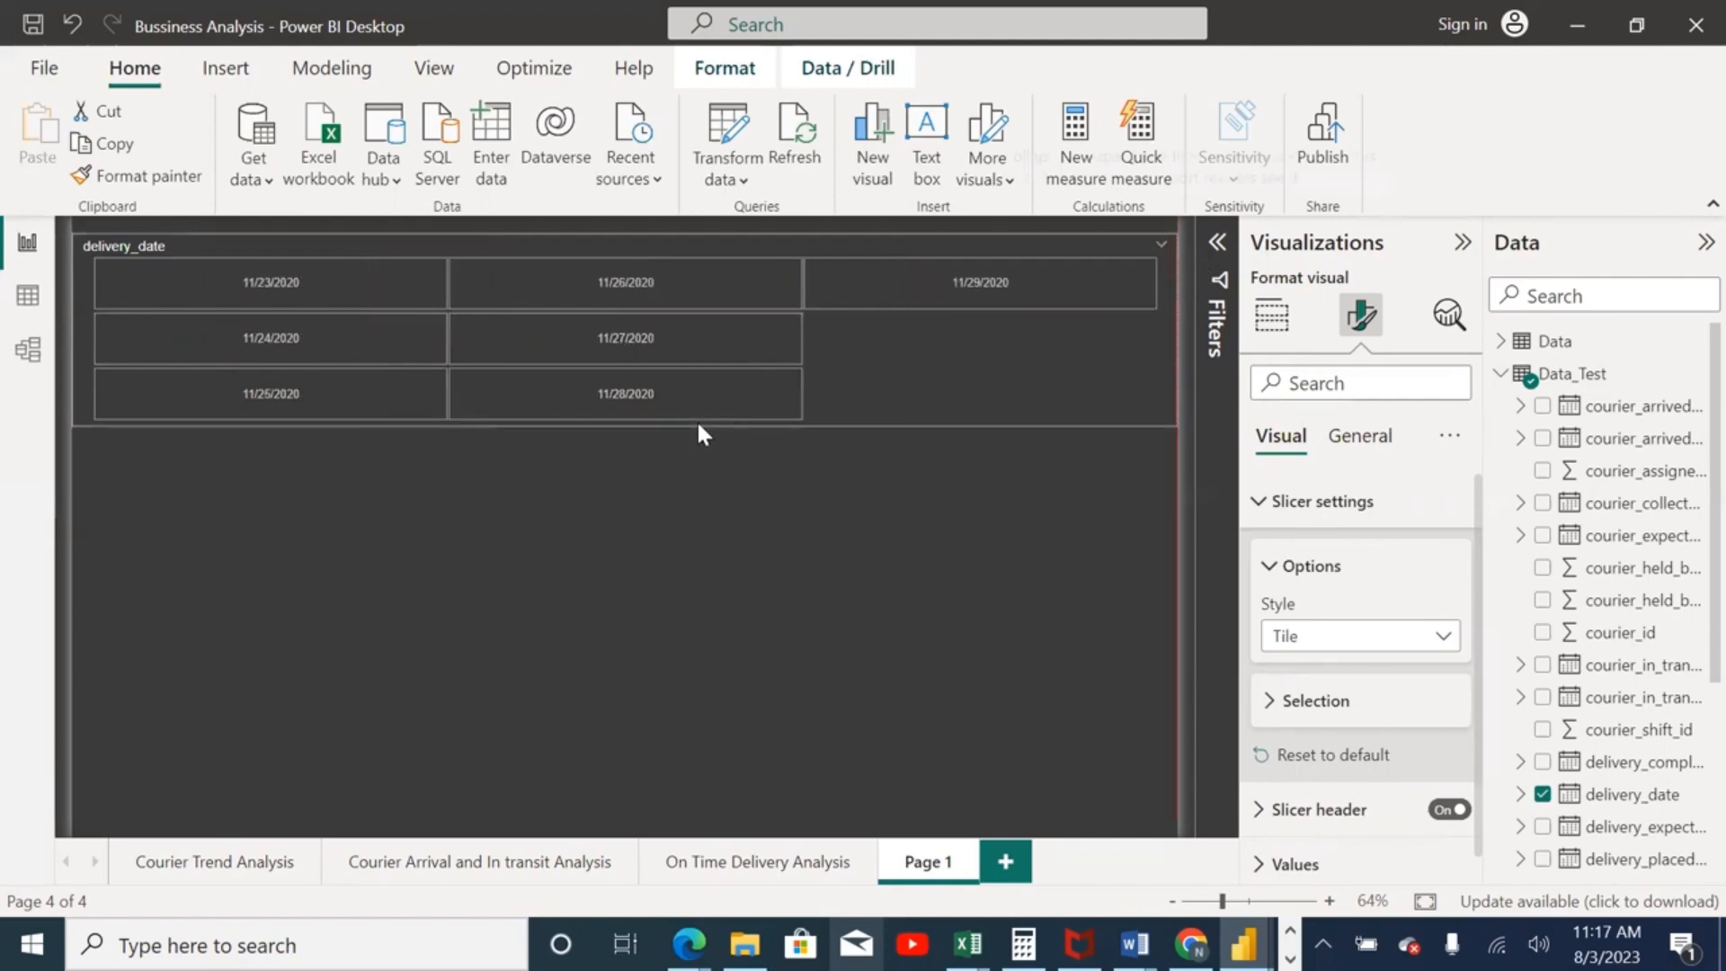
pyautogui.moveTo(632, 424); pyautogui.dragTo(611, 310)
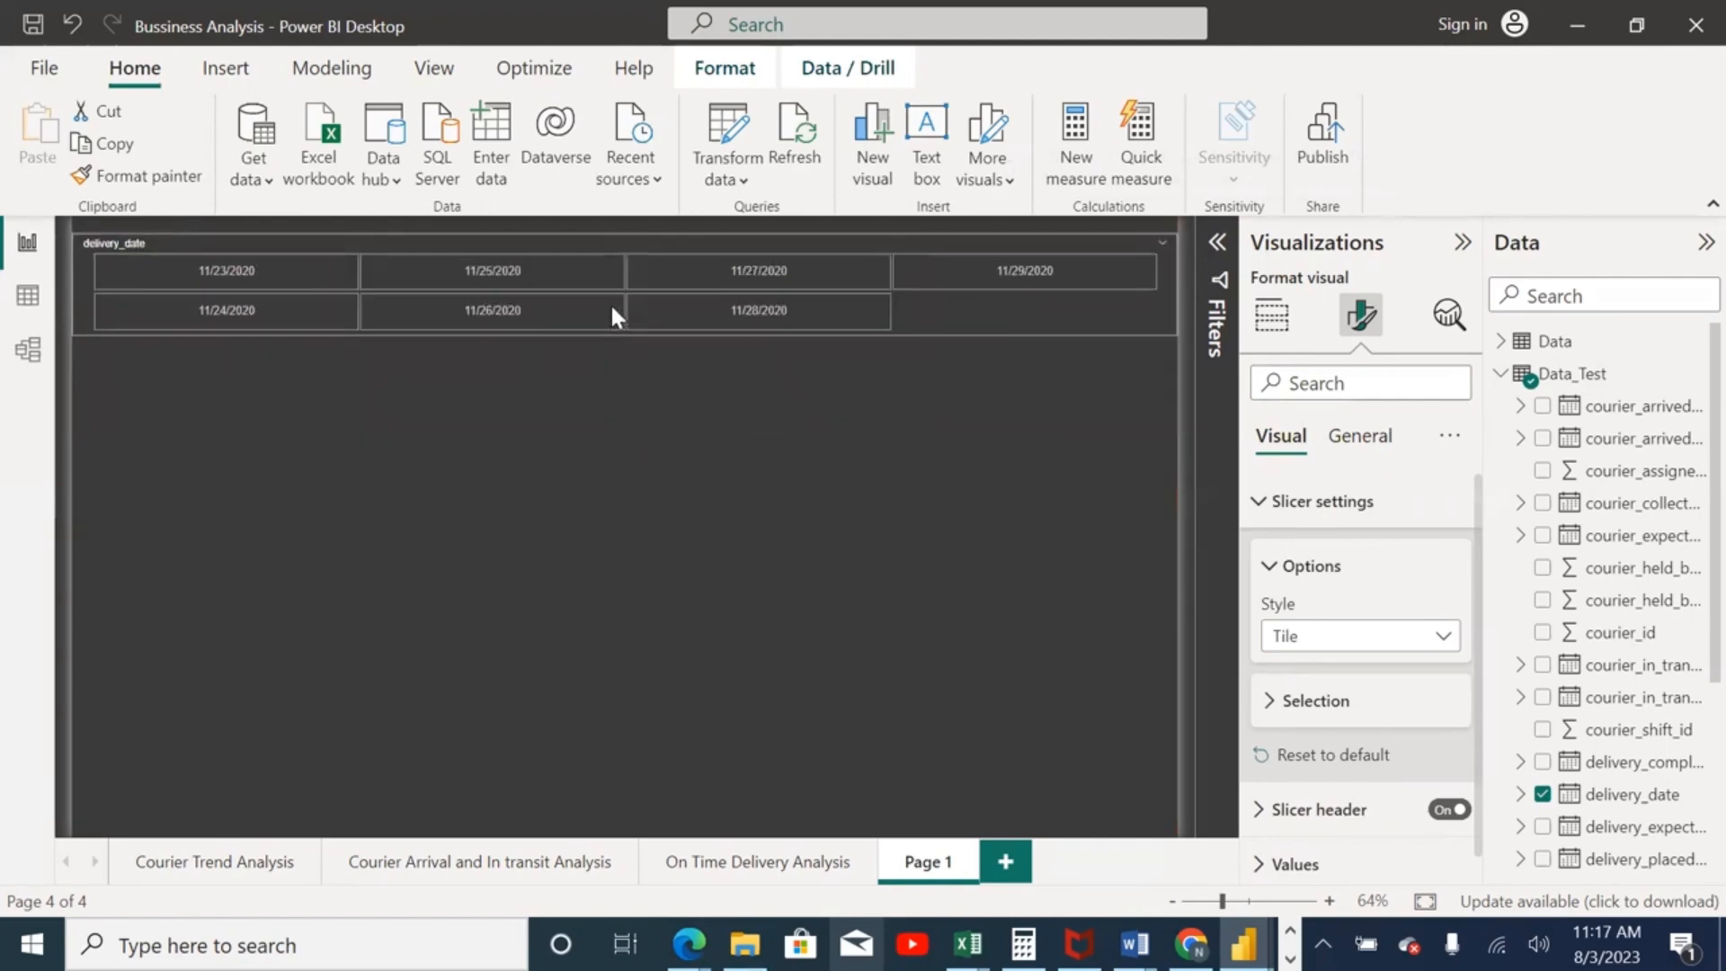
# Step: Change the delivery_date slicer's style to Before
pyautogui.click(1342, 640)
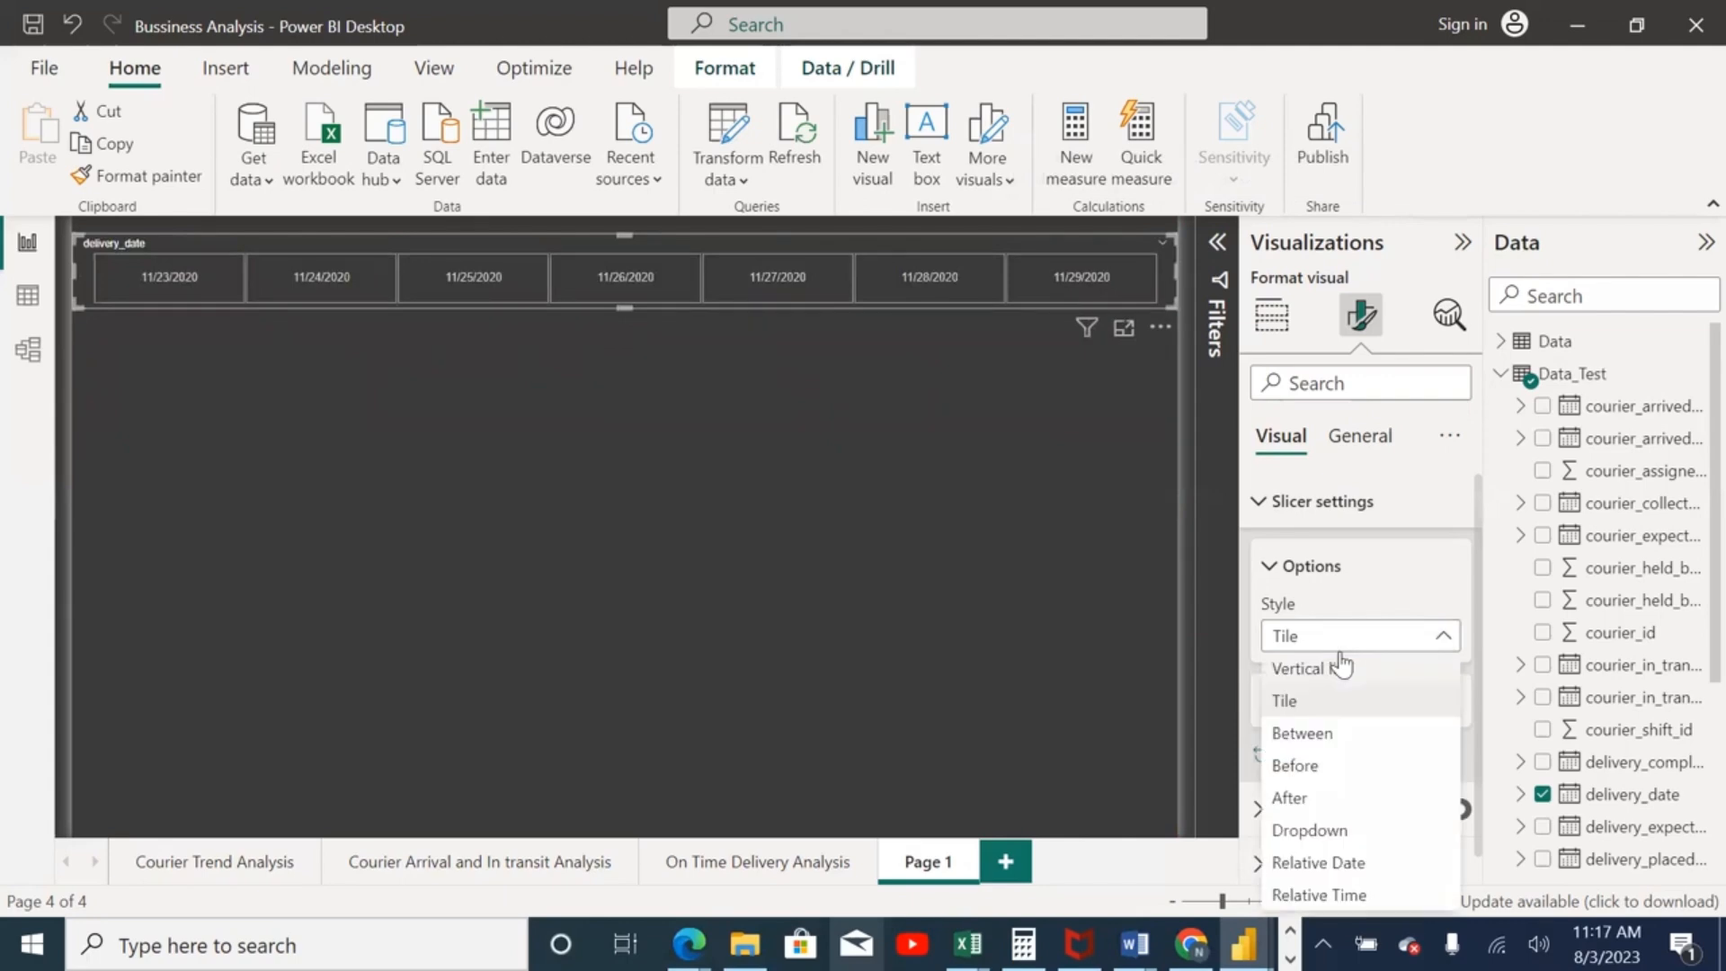
pyautogui.click(1295, 766)
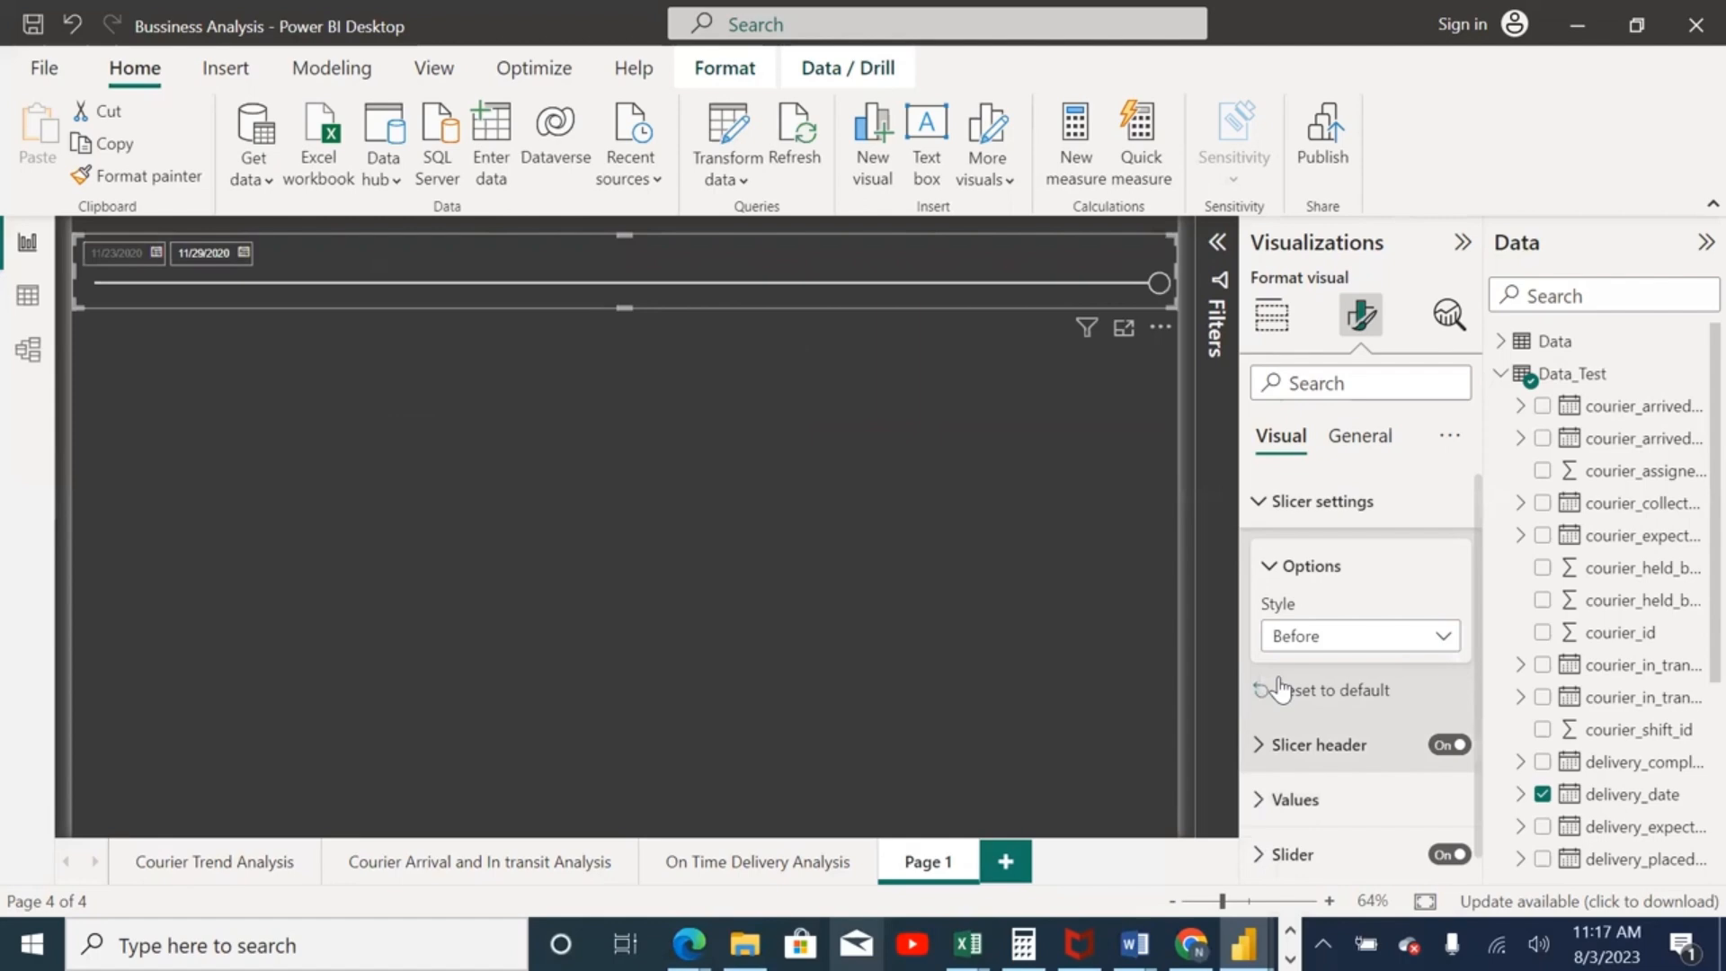
pyautogui.click(1169, 639)
pyautogui.click(864, 253)
# Step: Set the delivery_date slicer's style to Between and shrink it to a compact box in the page's upper-left corner
pyautogui.click(1360, 315)
pyautogui.click(1255, 503)
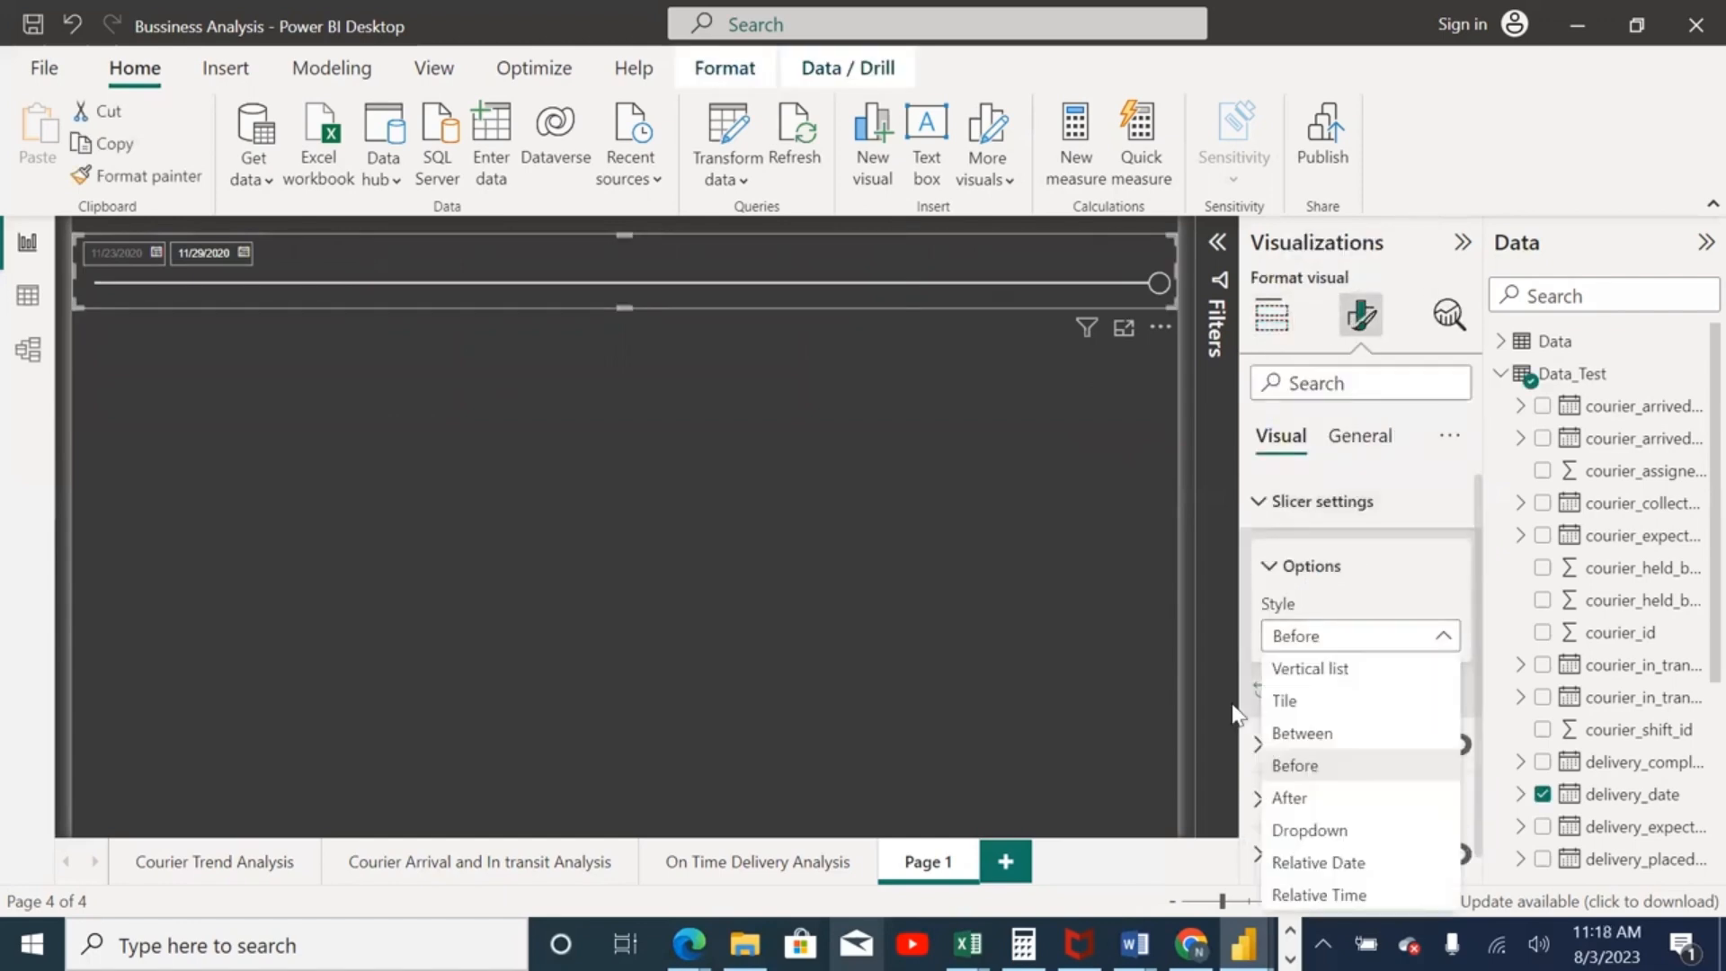
pyautogui.press('Up')
pyautogui.press('Return')
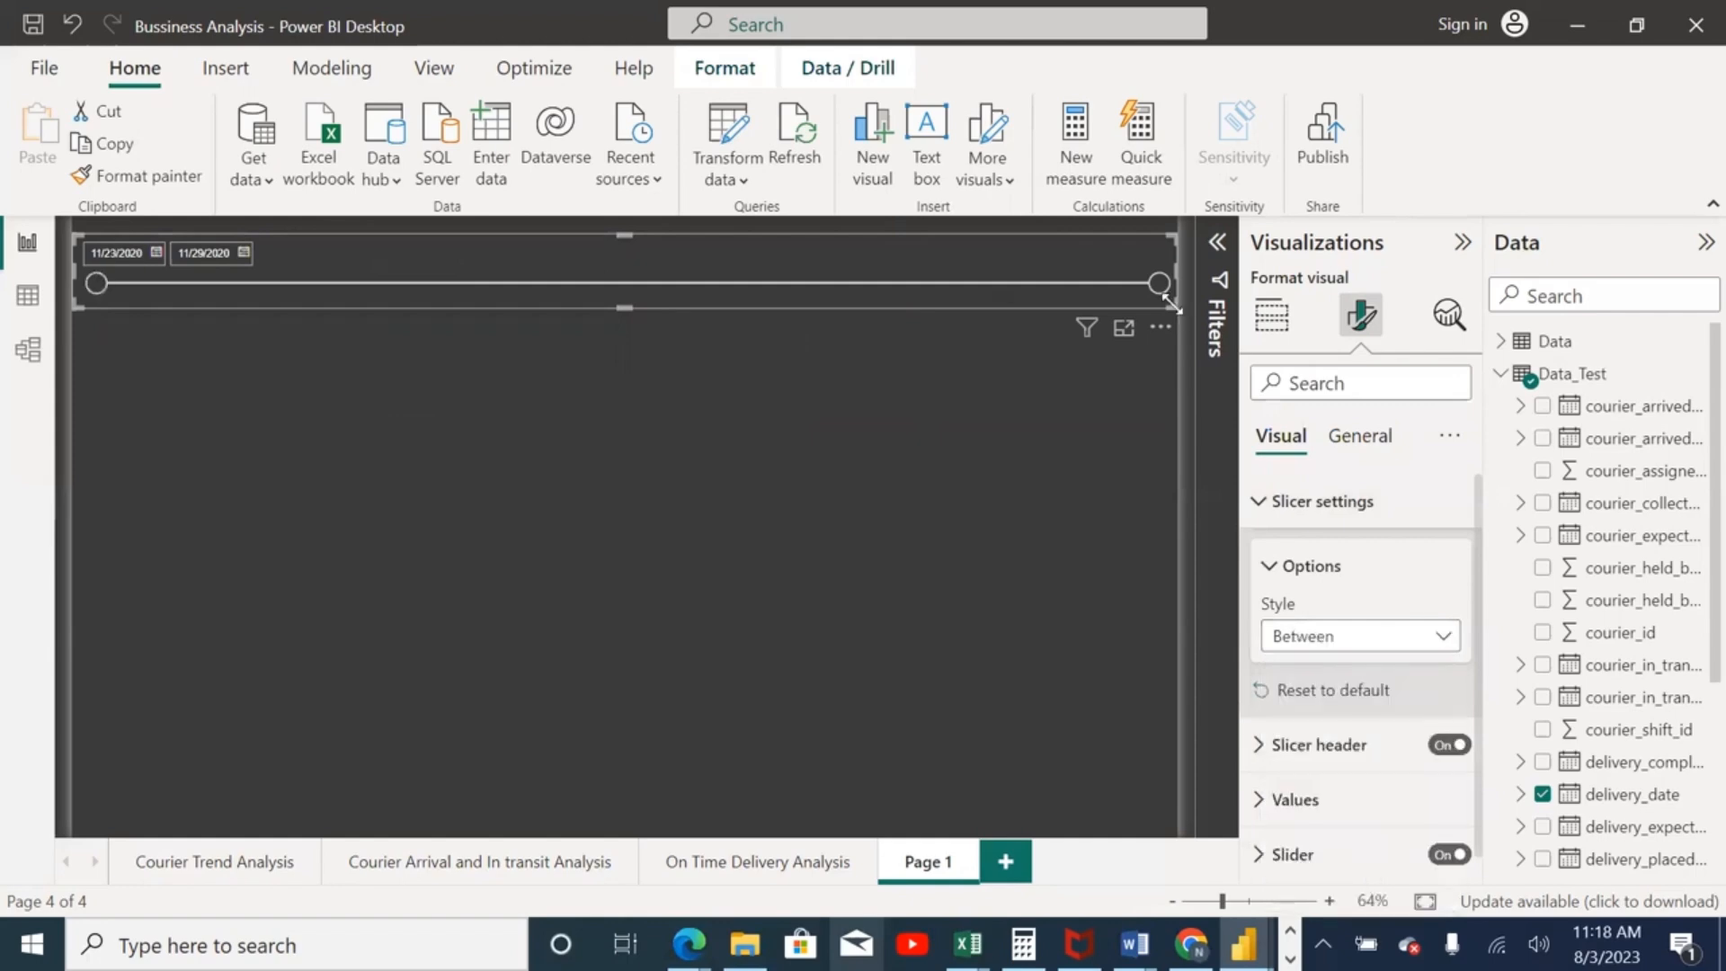
pyautogui.moveTo(1170, 306); pyautogui.dragTo(329, 344)
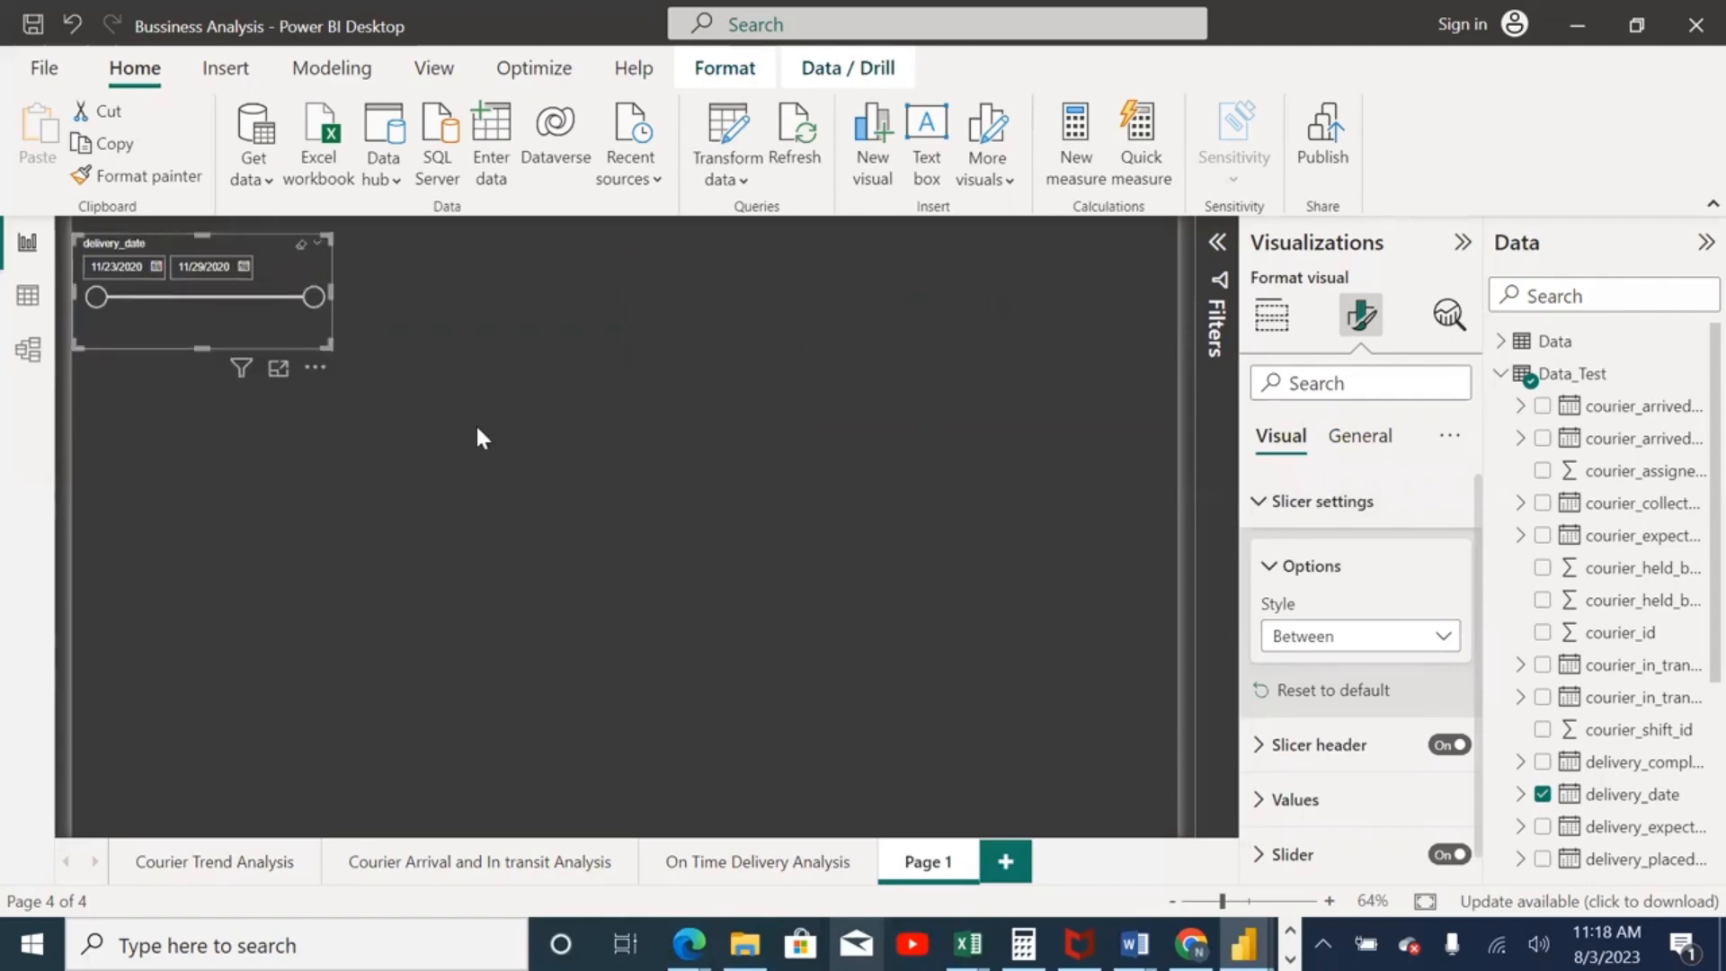
pyautogui.moveTo(197, 346); pyautogui.dragTo(193, 320)
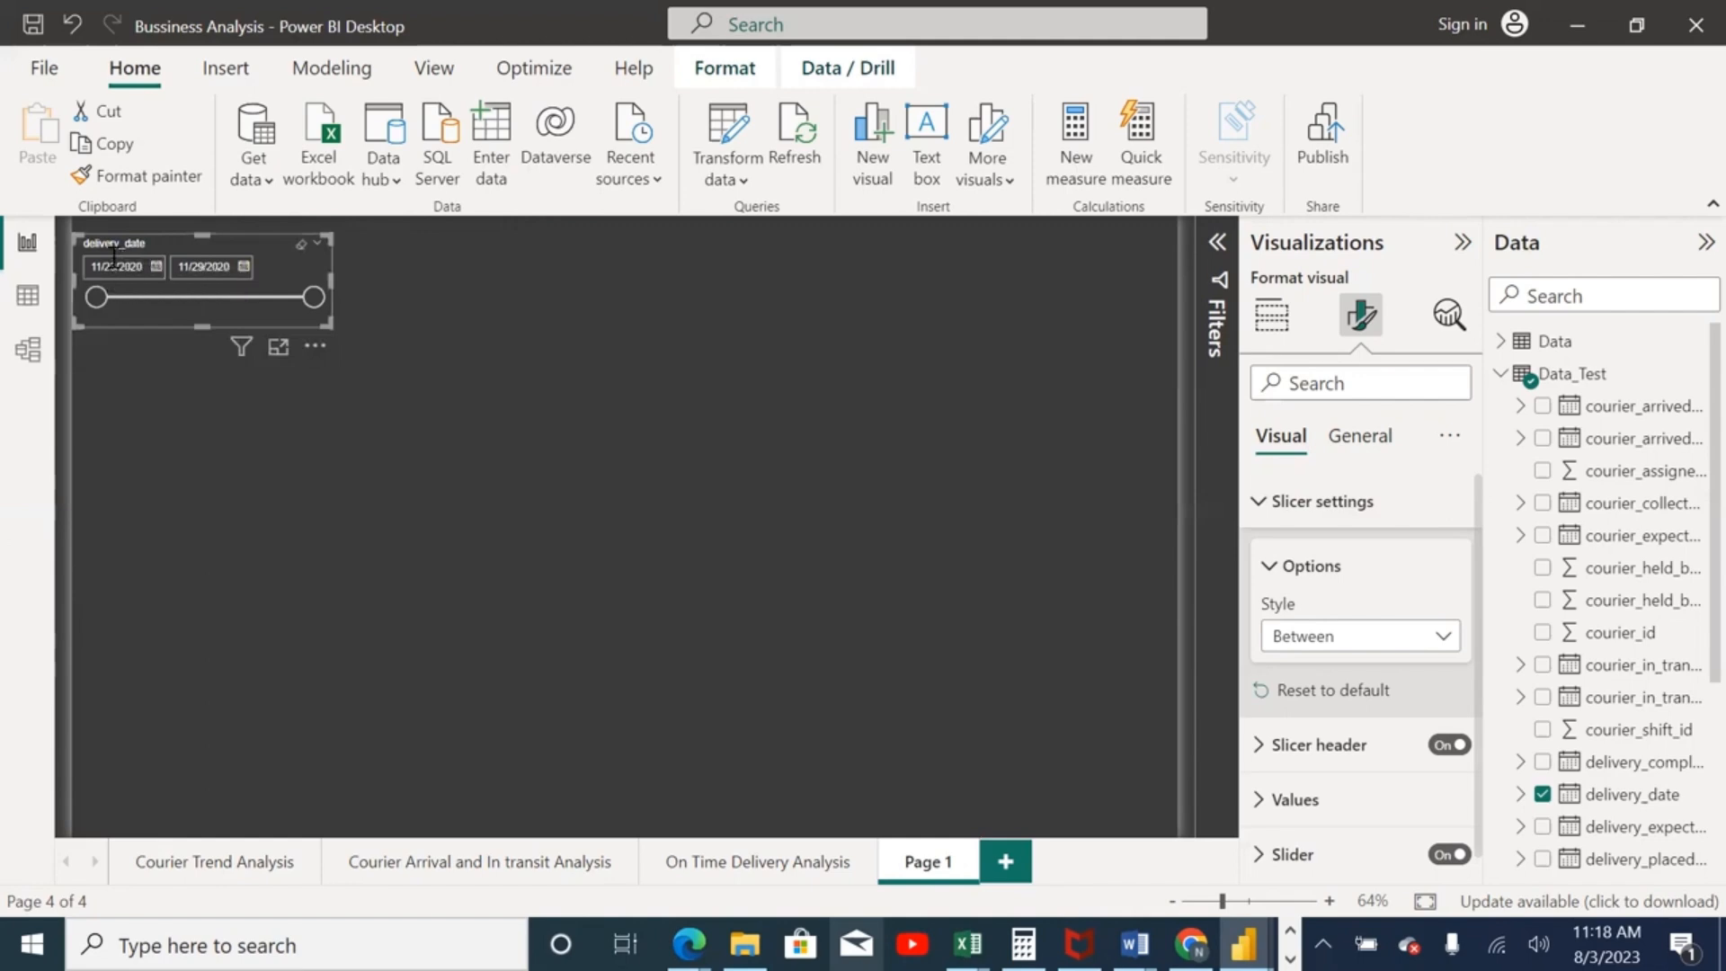
# Step: Try to rename the slicer's delivery_date field as Delivery Date
pyautogui.click(1284, 326)
pyautogui.doubleClick(1363, 697)
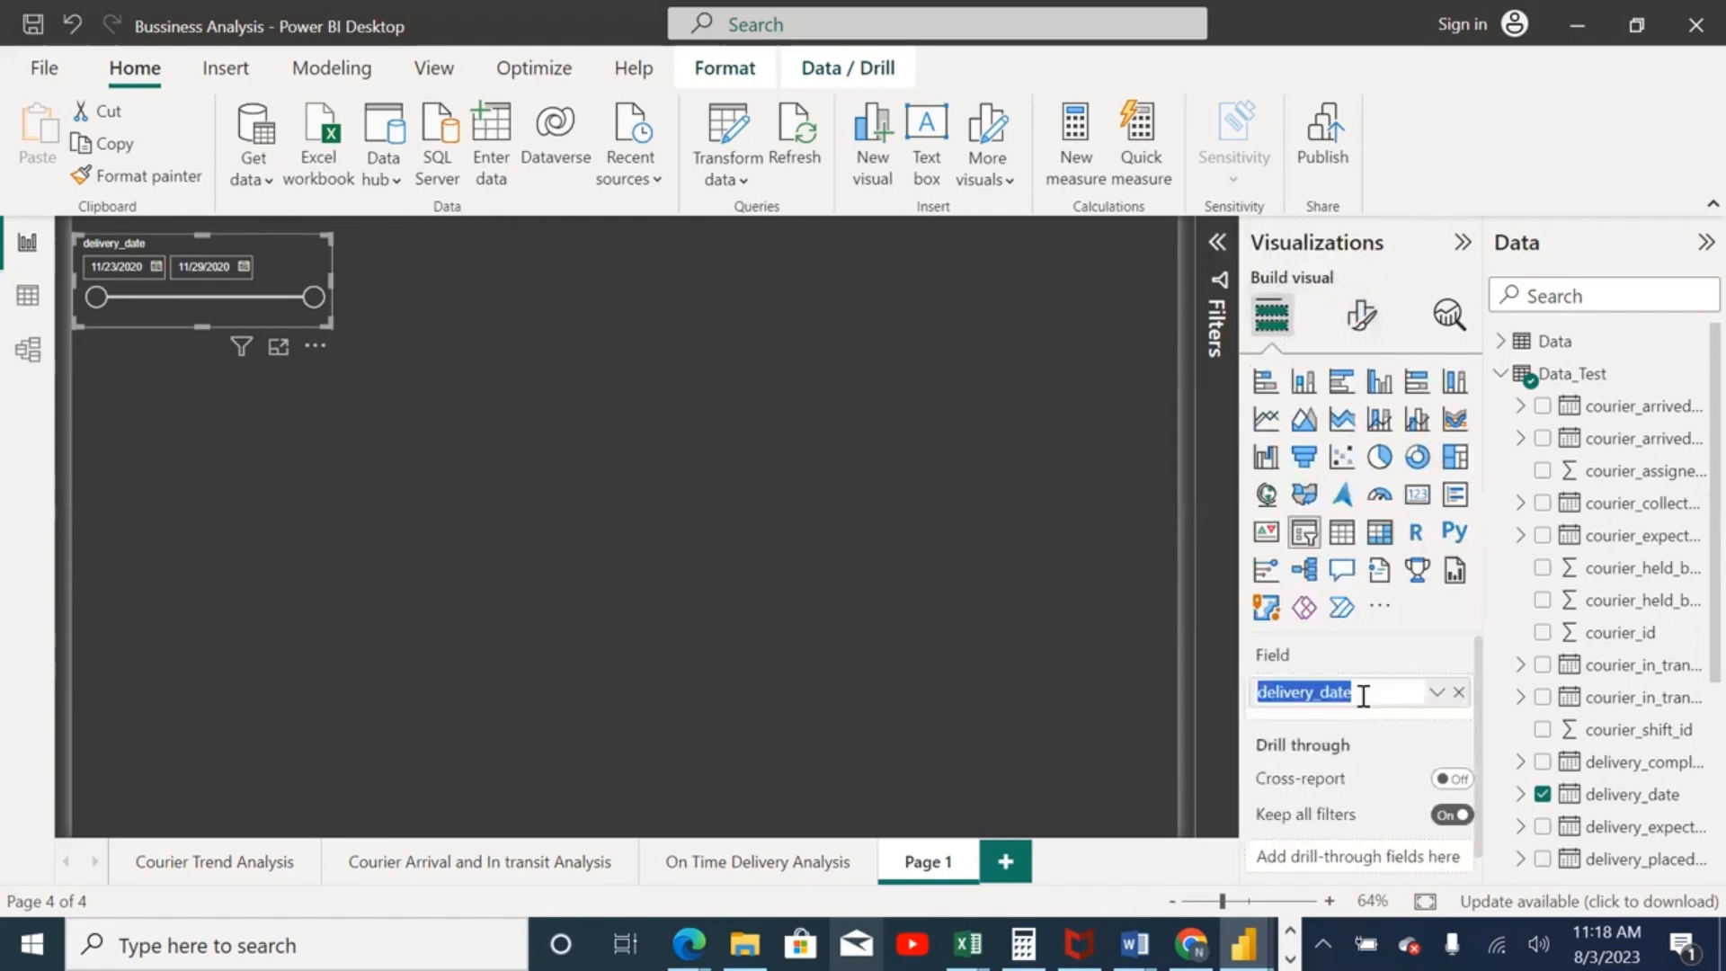
pyautogui.click(1305, 700)
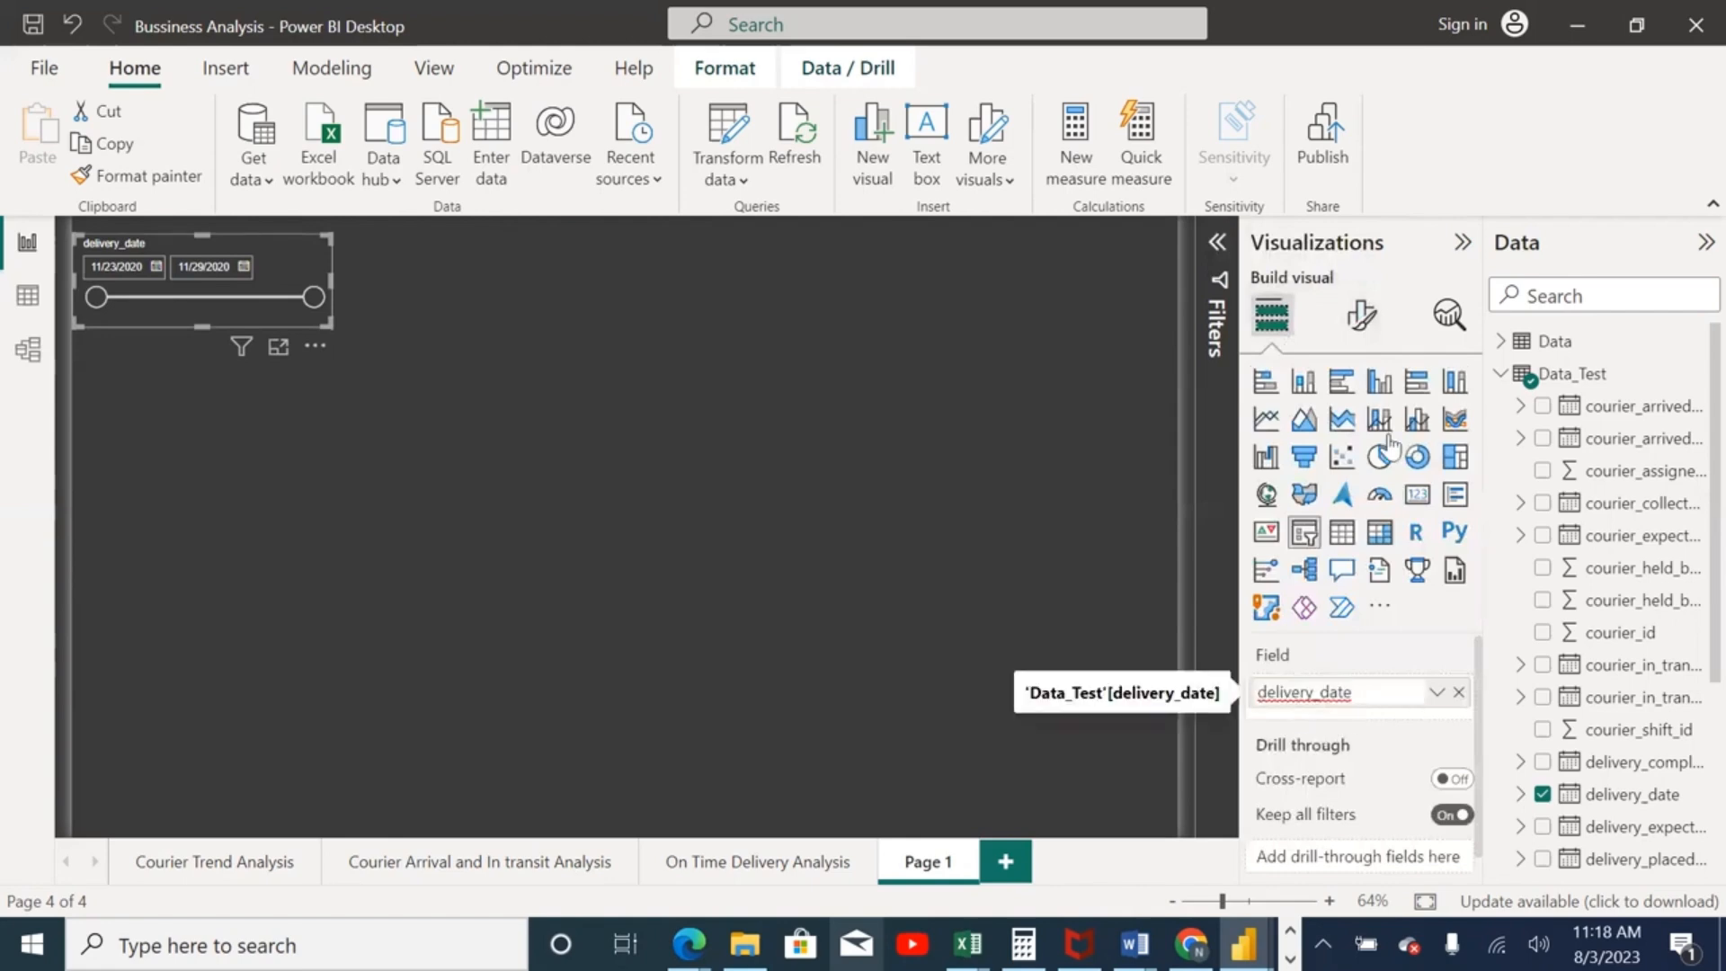
pyautogui.doubleClick(1320, 691)
pyautogui.write('Delivery Date')
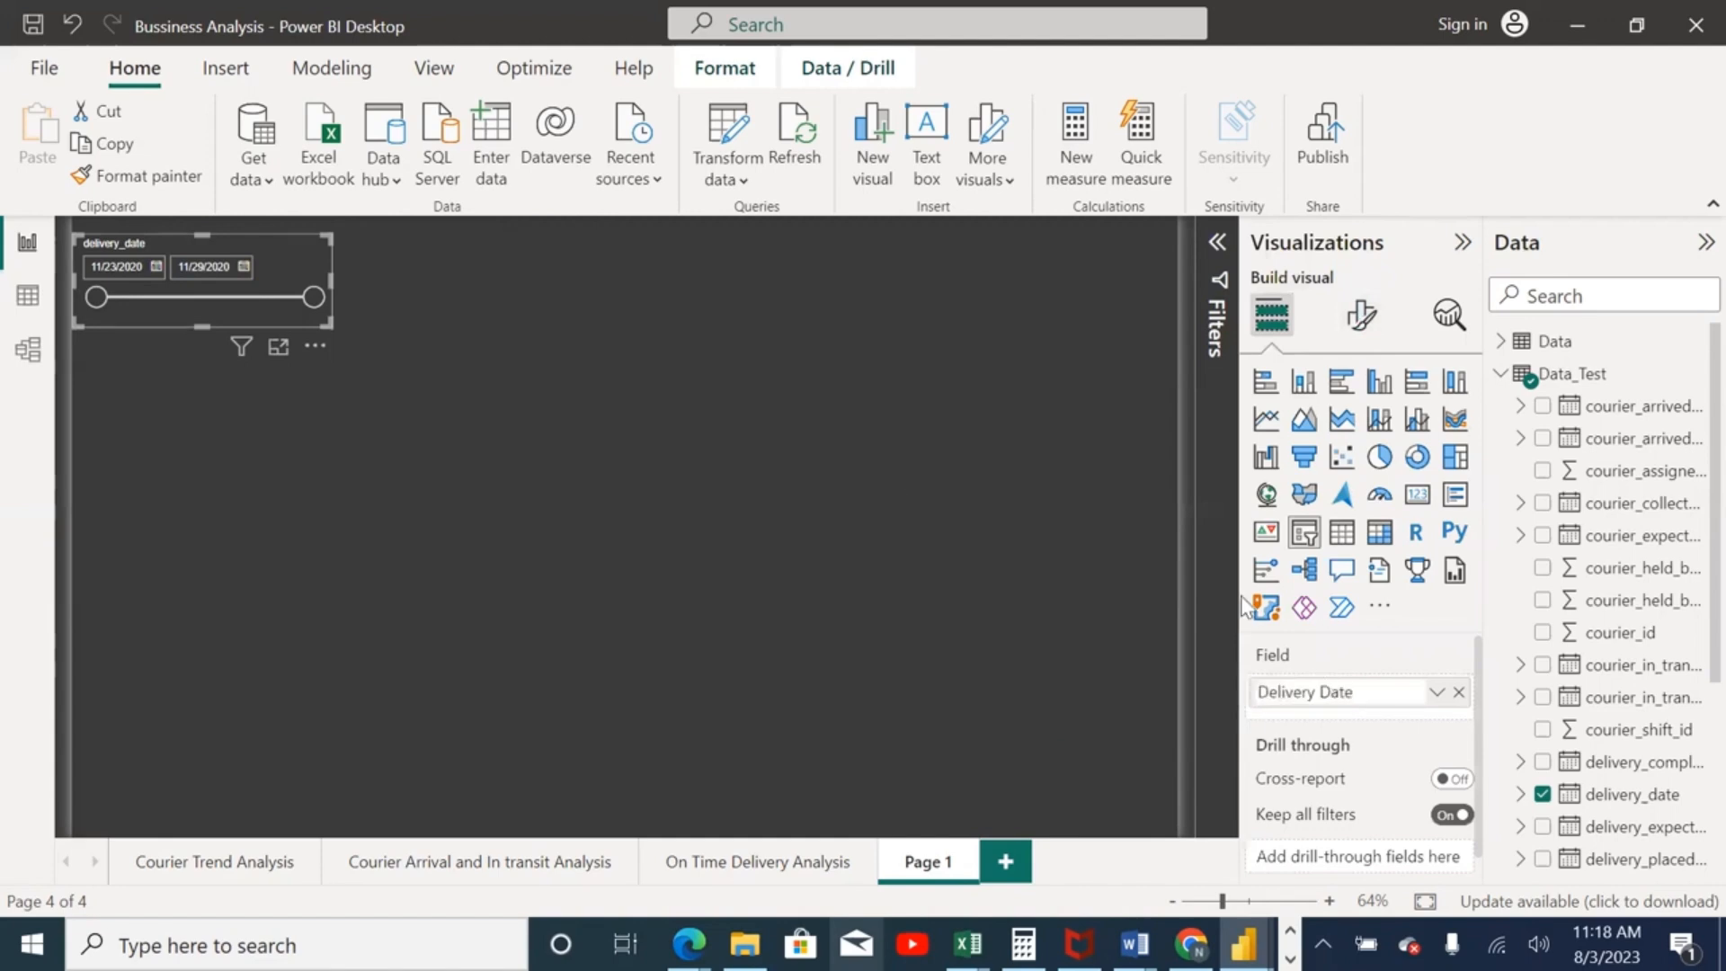
pyautogui.click(896, 483)
pyautogui.click(274, 319)
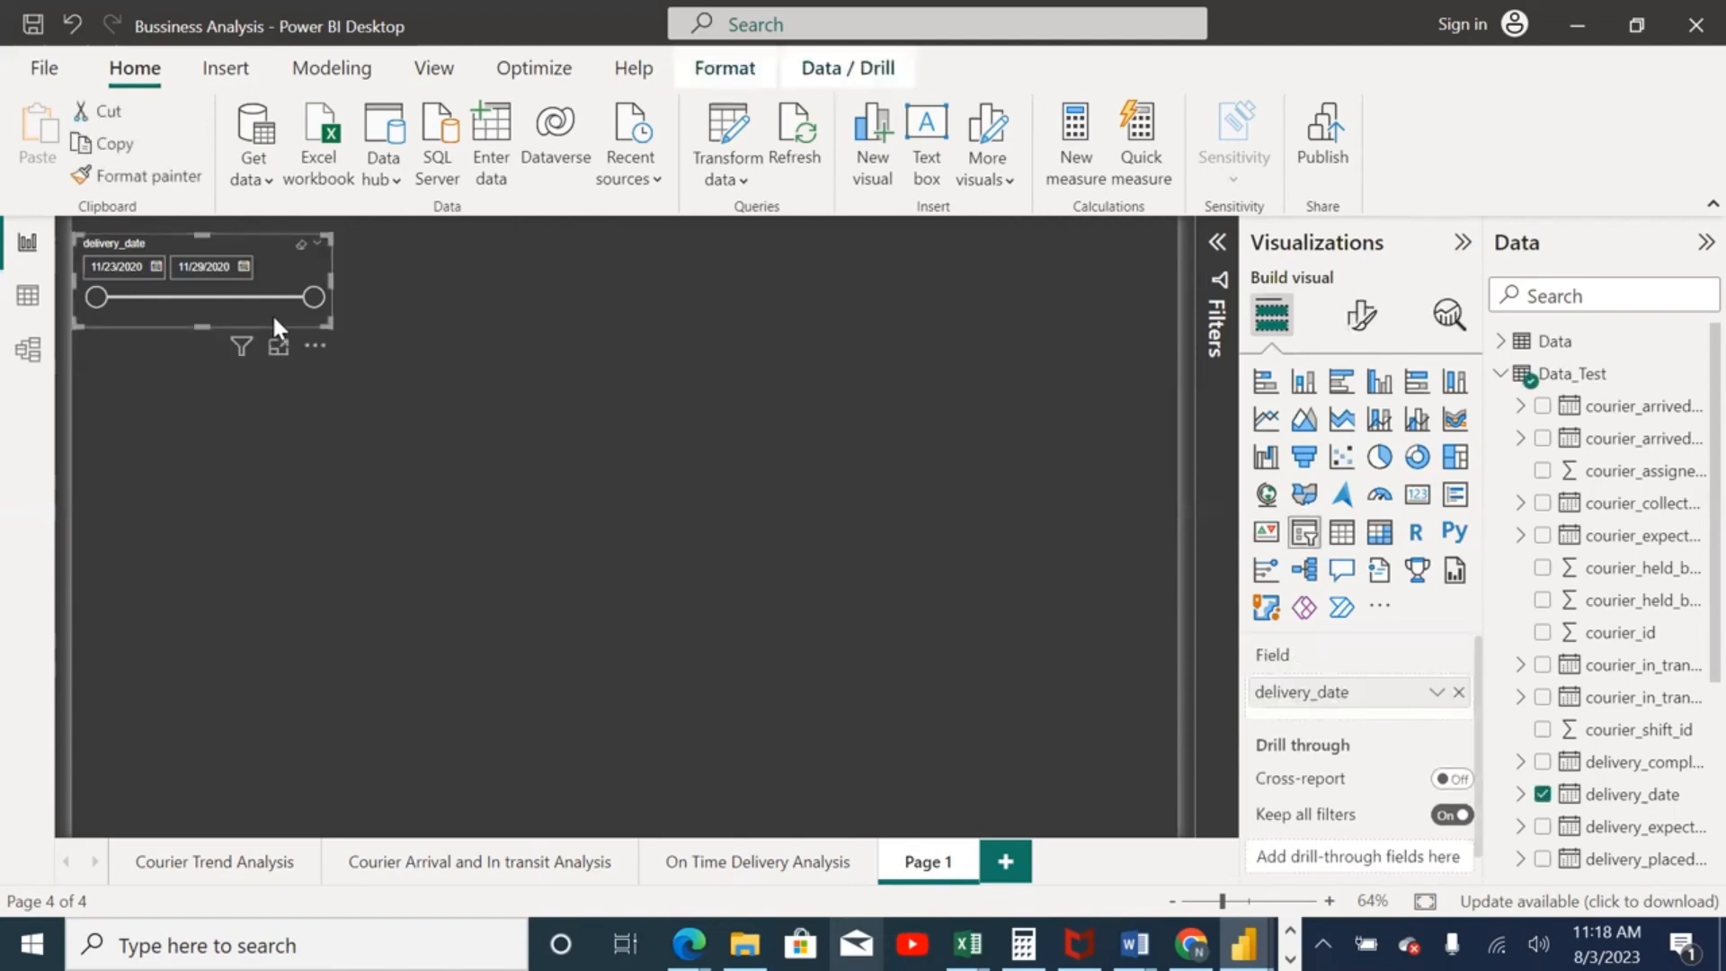
# Step: Rename the slicer's delivery_date field as Delivery Date for this visual
pyautogui.doubleClick(1318, 692)
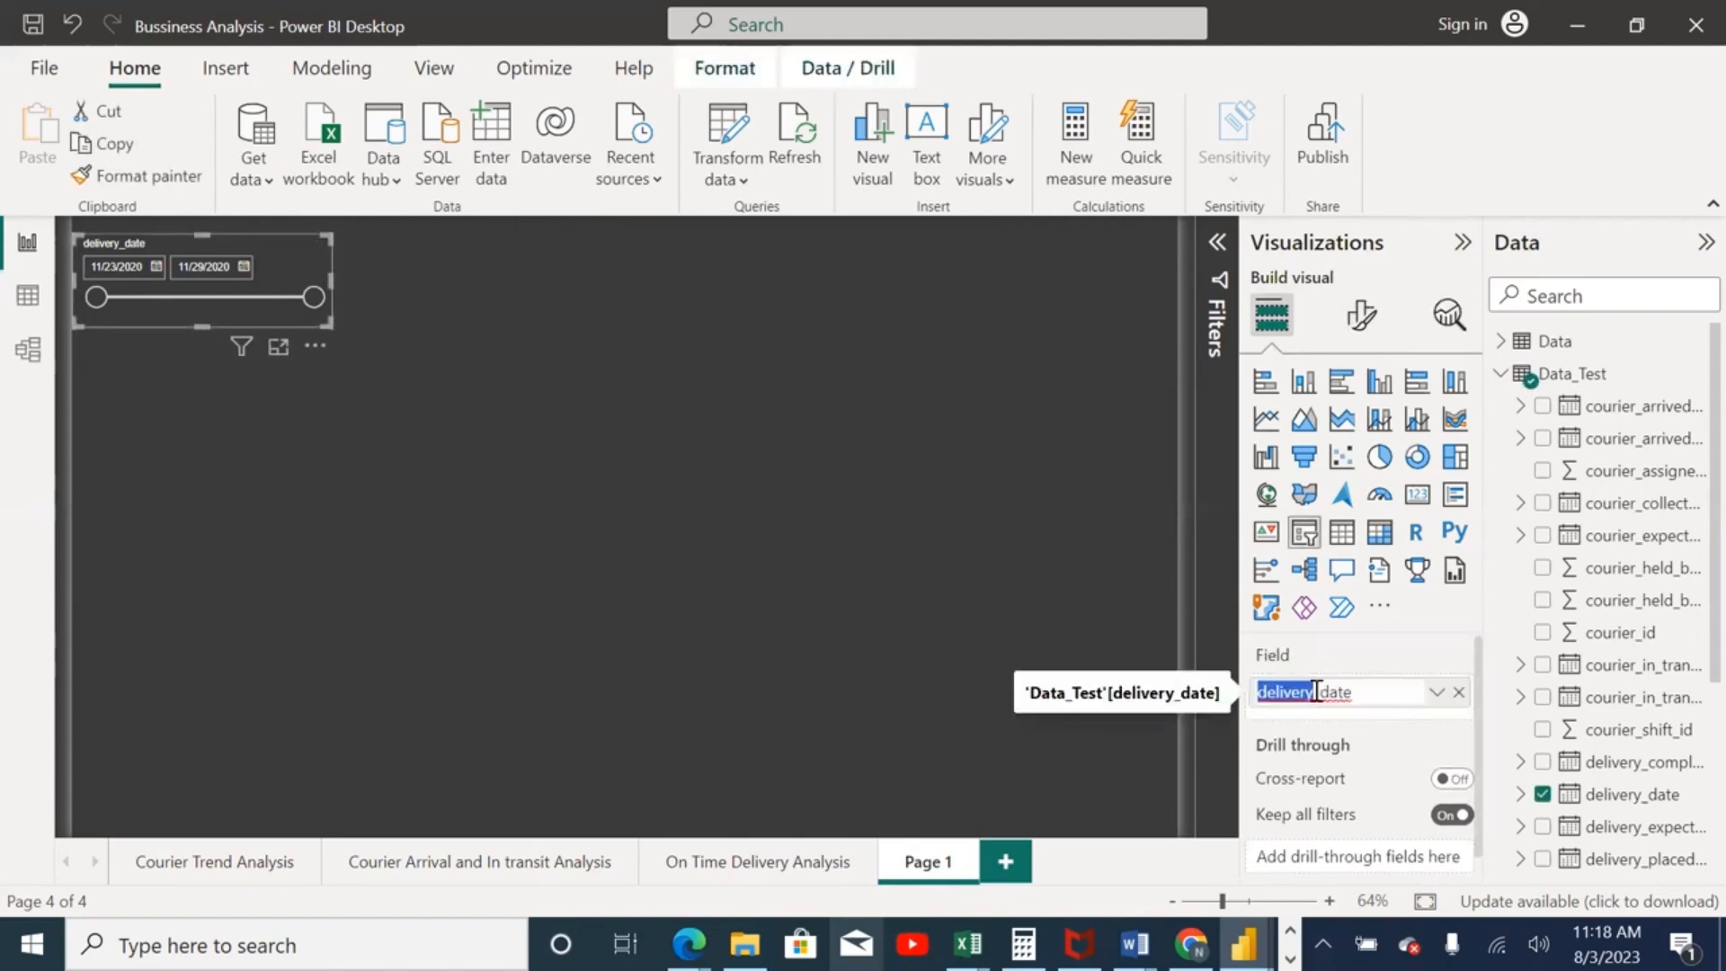
pyautogui.hotkey('ctrl', 'a')
pyautogui.write('Delivery D')
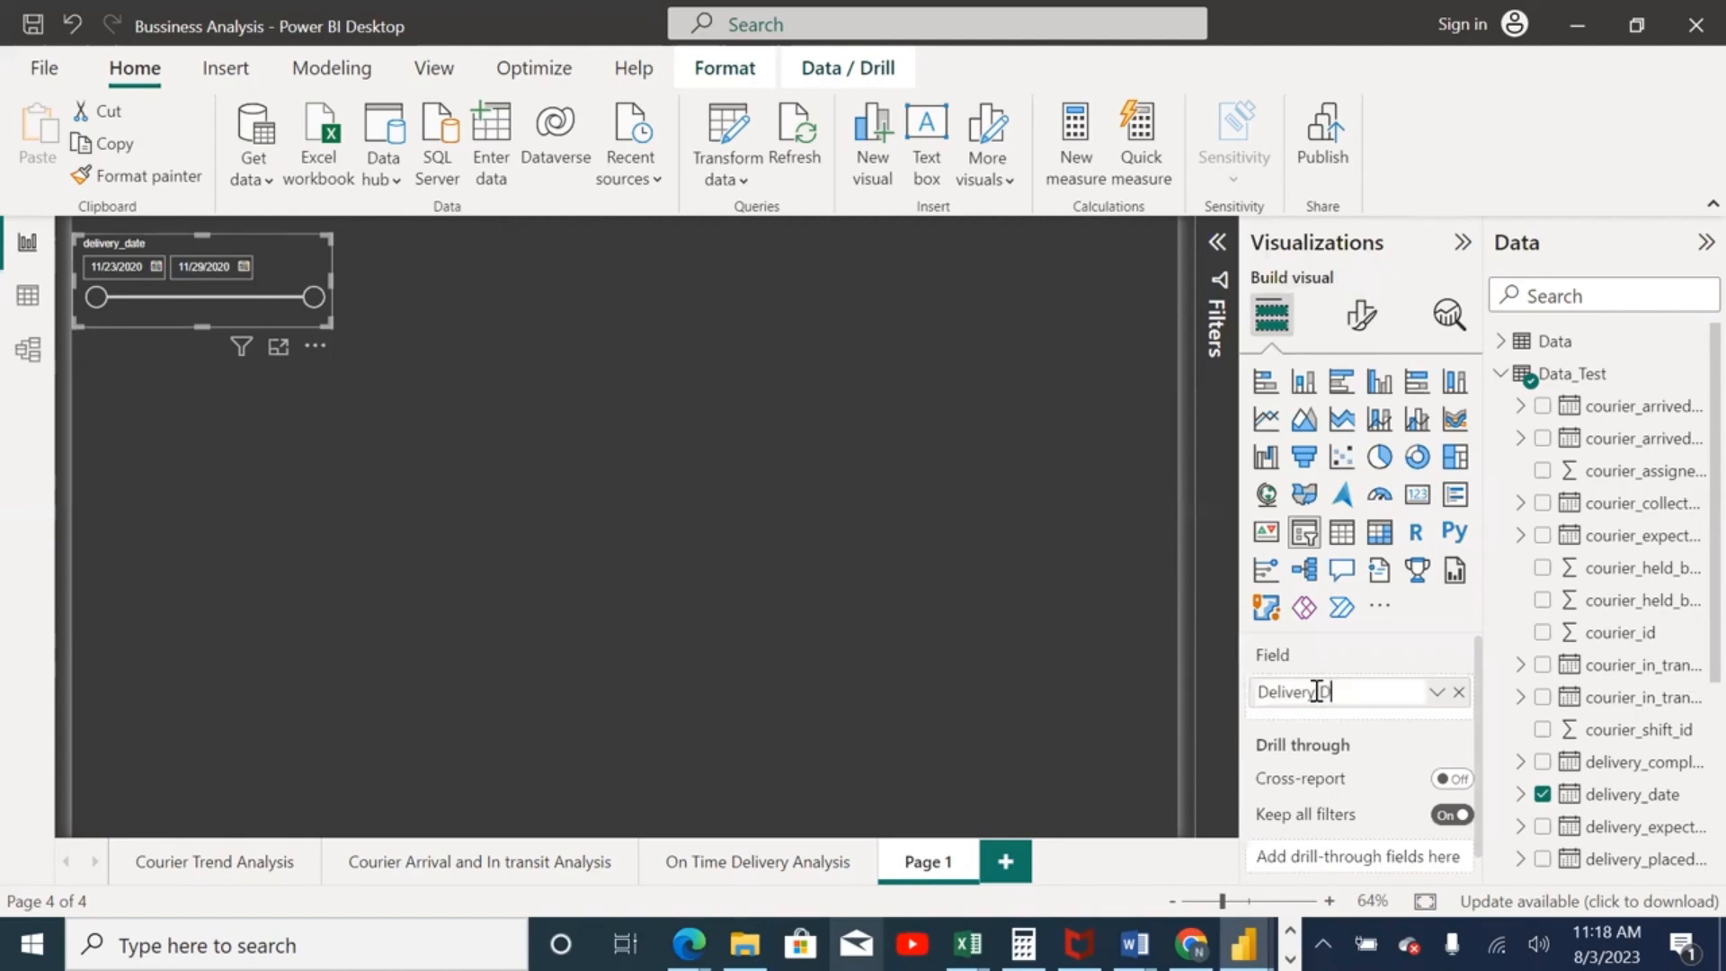
pyautogui.write('ate')
pyautogui.press('Return')
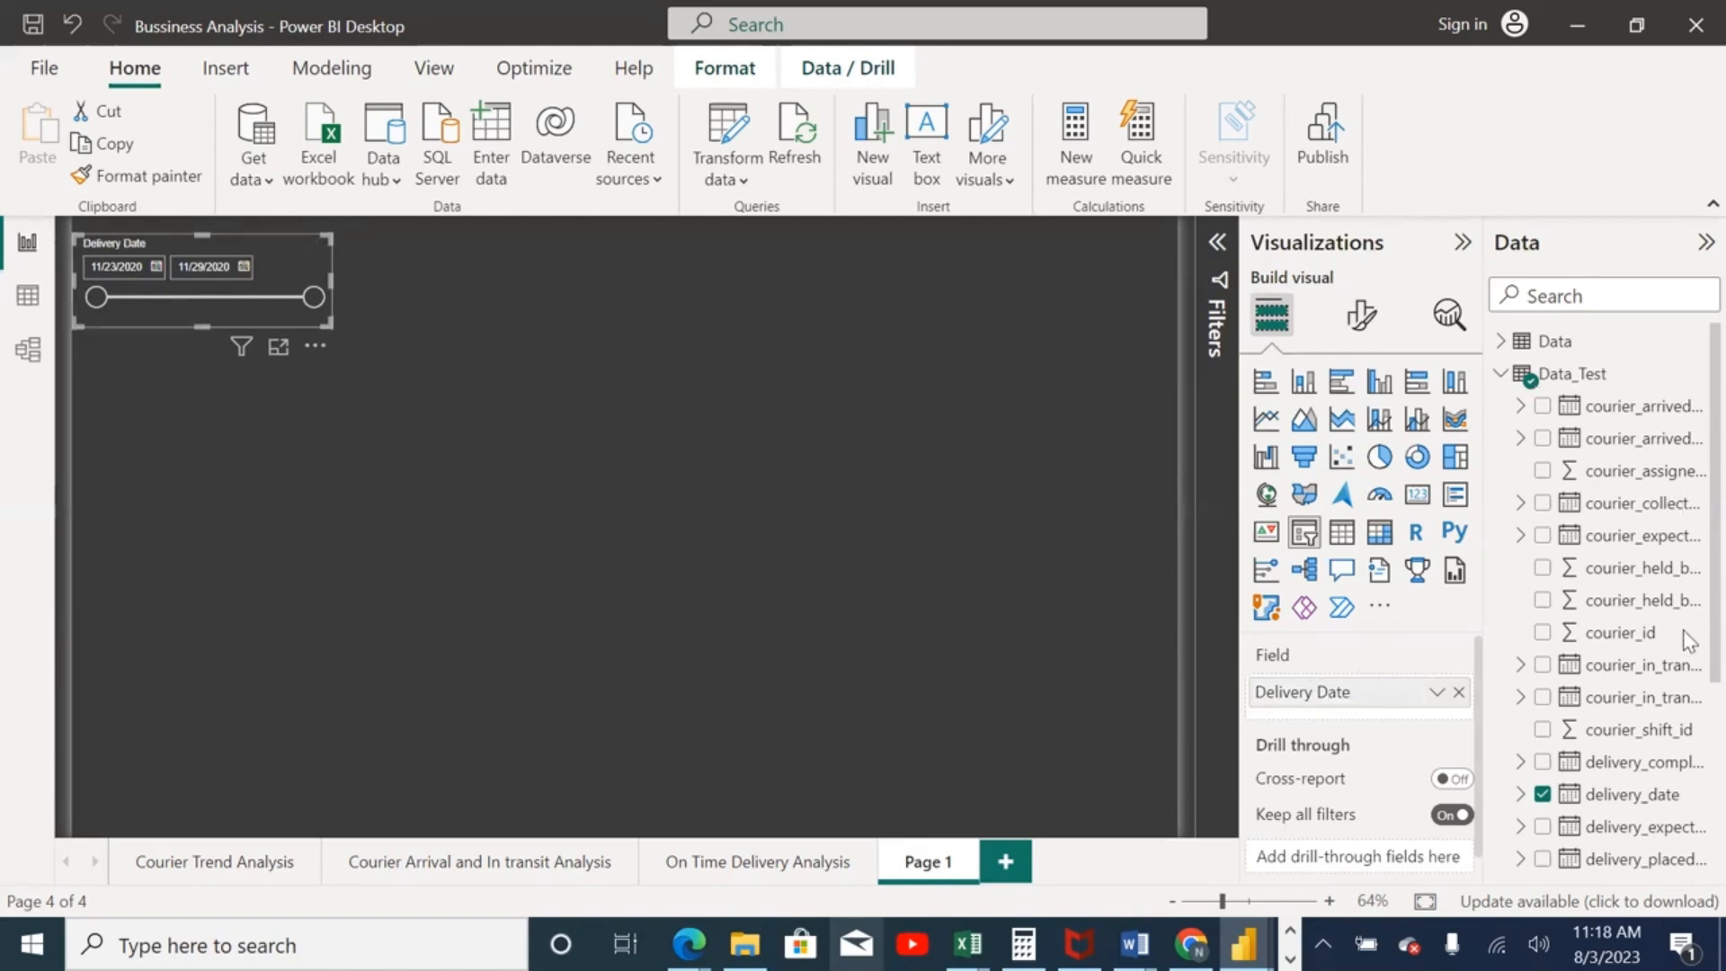
# Step: Move the Delivery Date slicer to the page's upper-right corner and deselect it
pyautogui.scroll(-3, 1685, 670)
pyautogui.scroll(-1, 1685, 683)
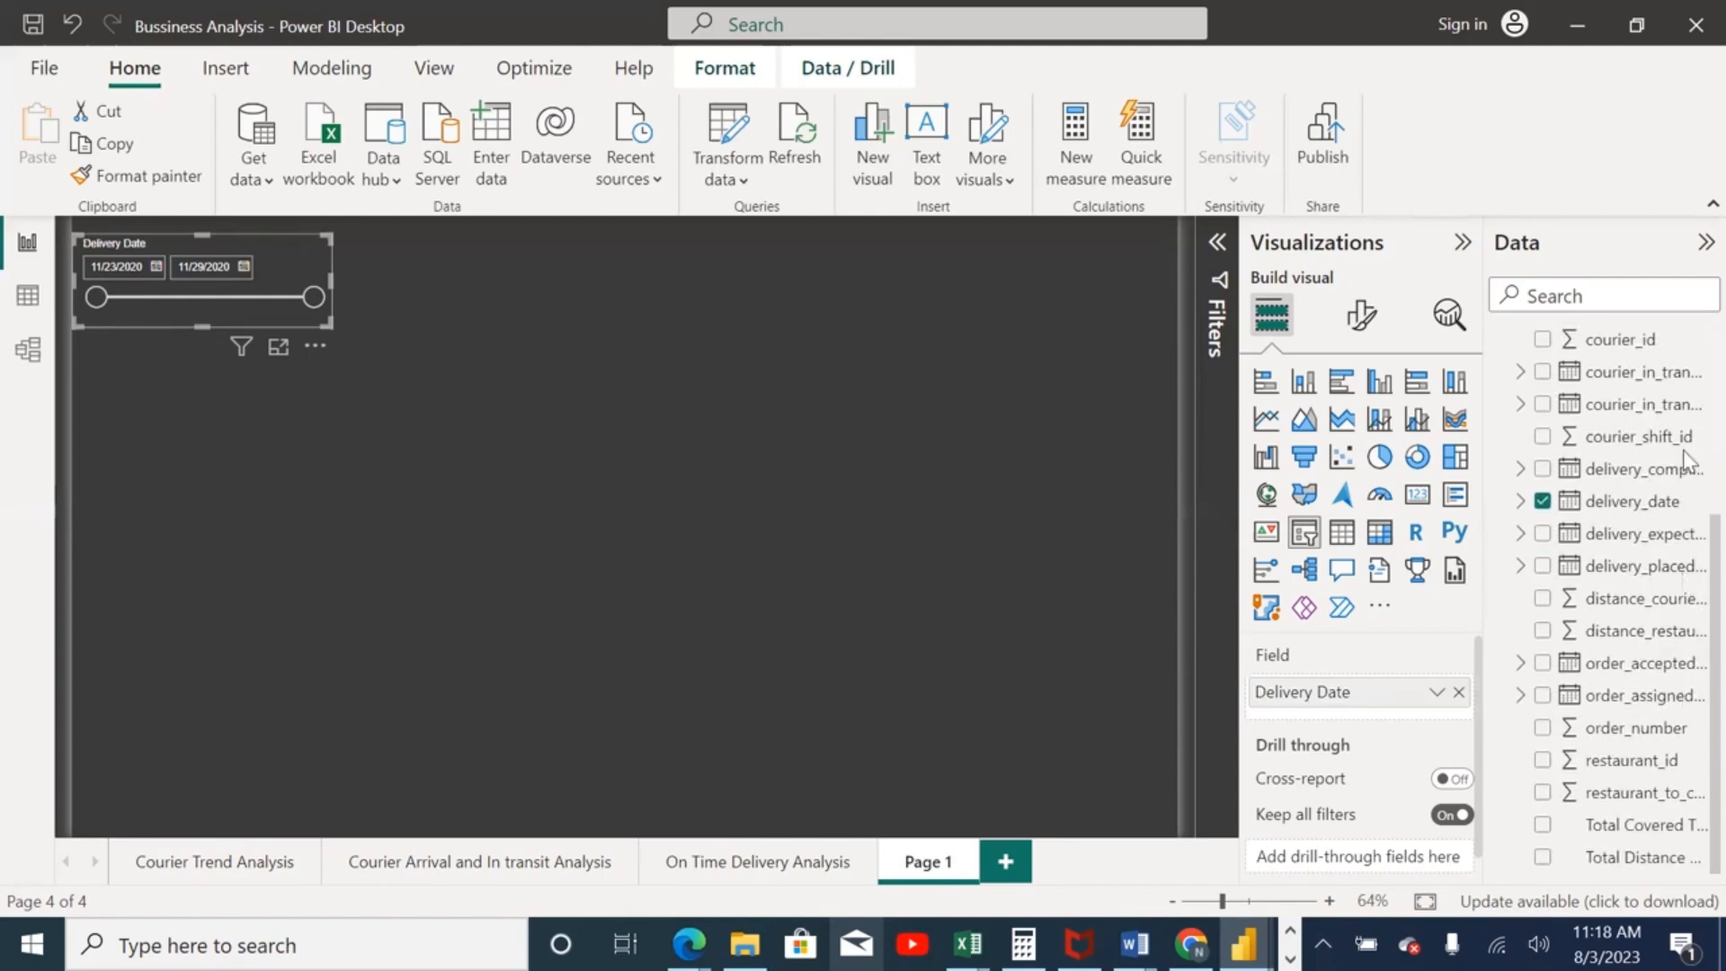
pyautogui.scroll(4, 1687, 460)
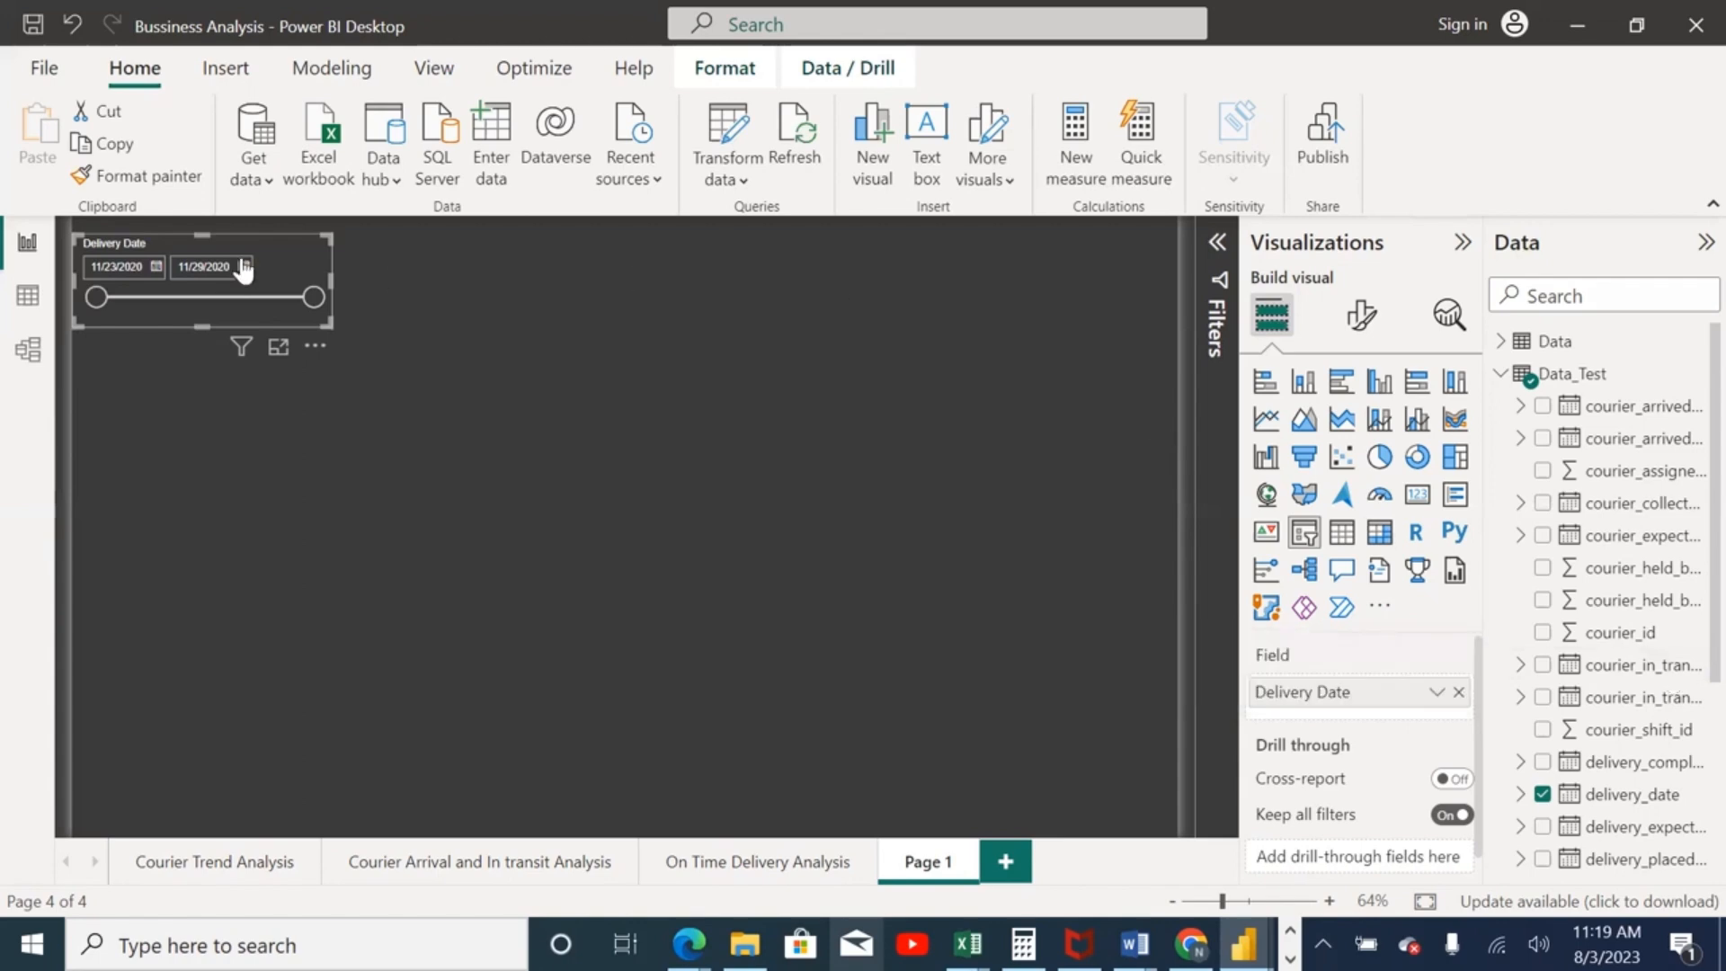
pyautogui.moveTo(821, 350); pyautogui.dragTo(1118, 314)
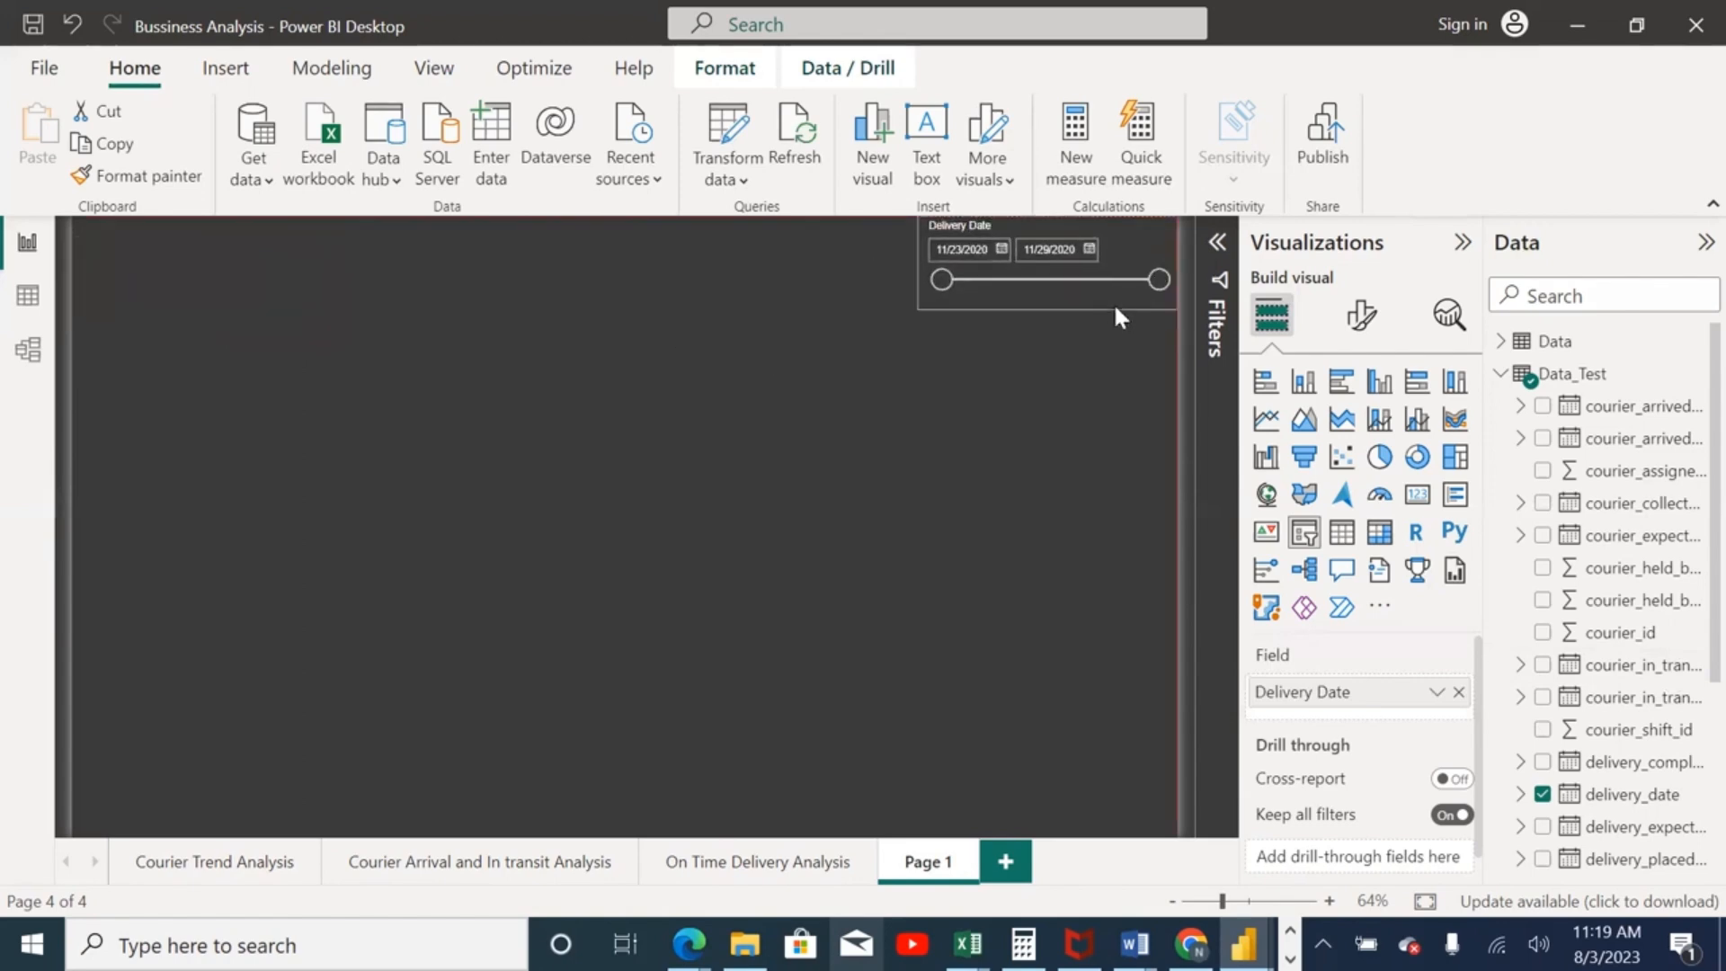
pyautogui.click(271, 275)
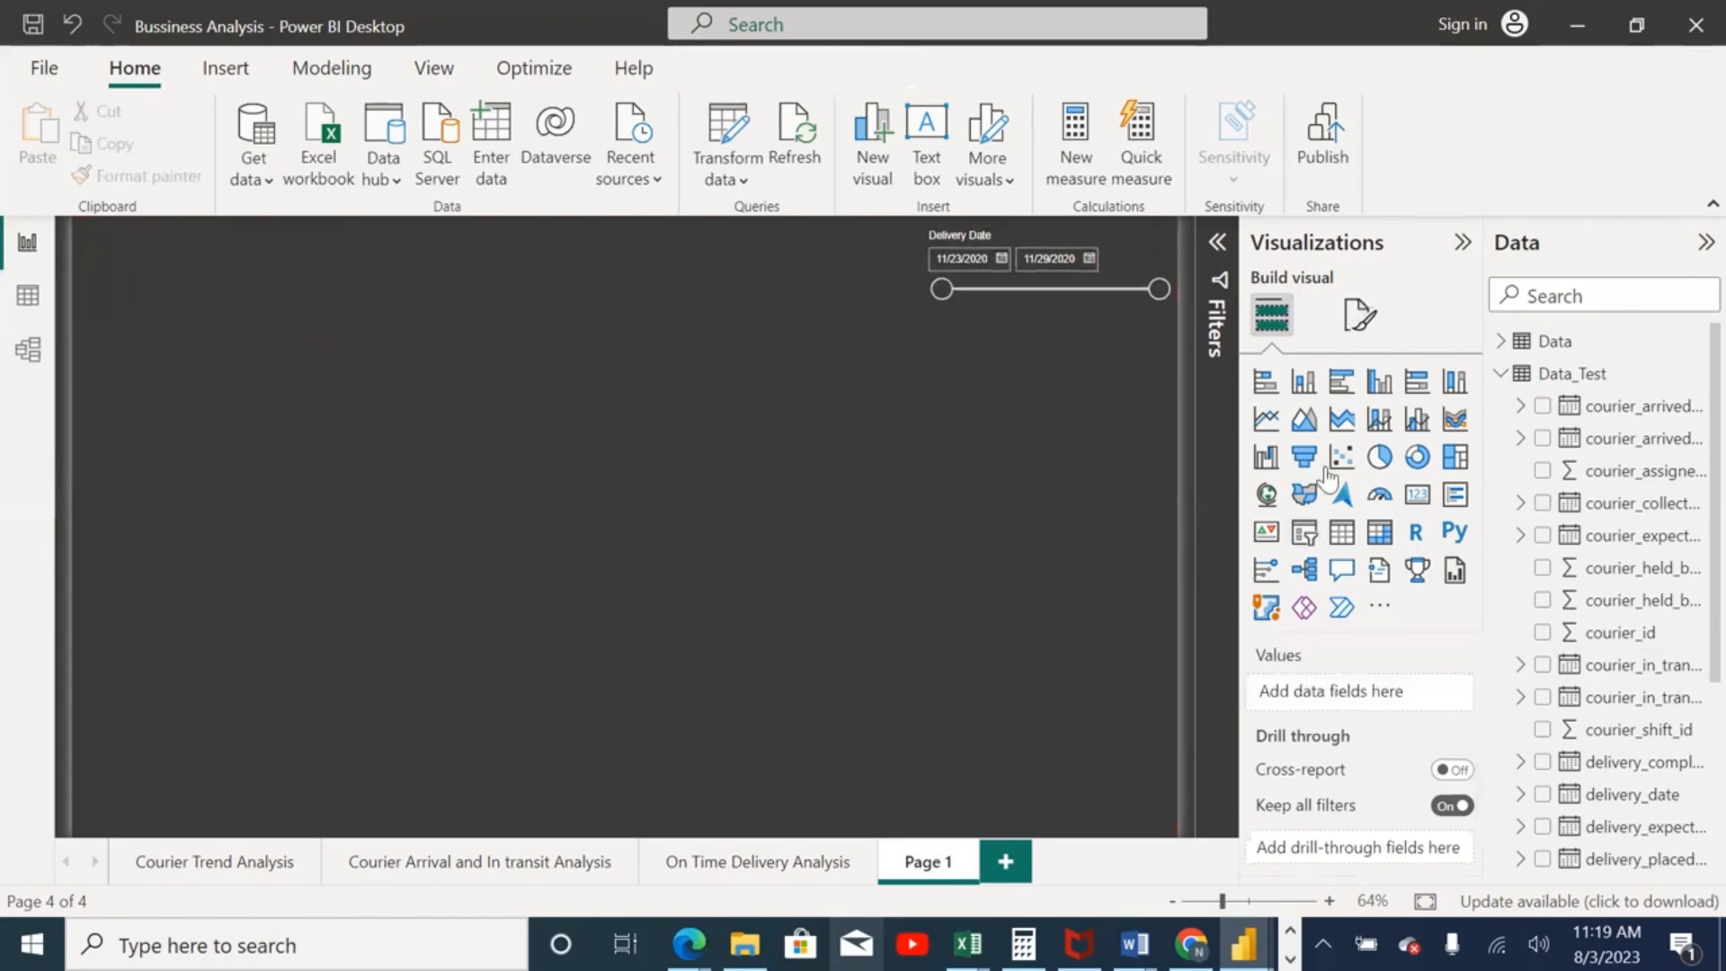
# Step: Insert a card visual and shrink it to a small box in the page's upper-left corner
pyautogui.click(1428, 504)
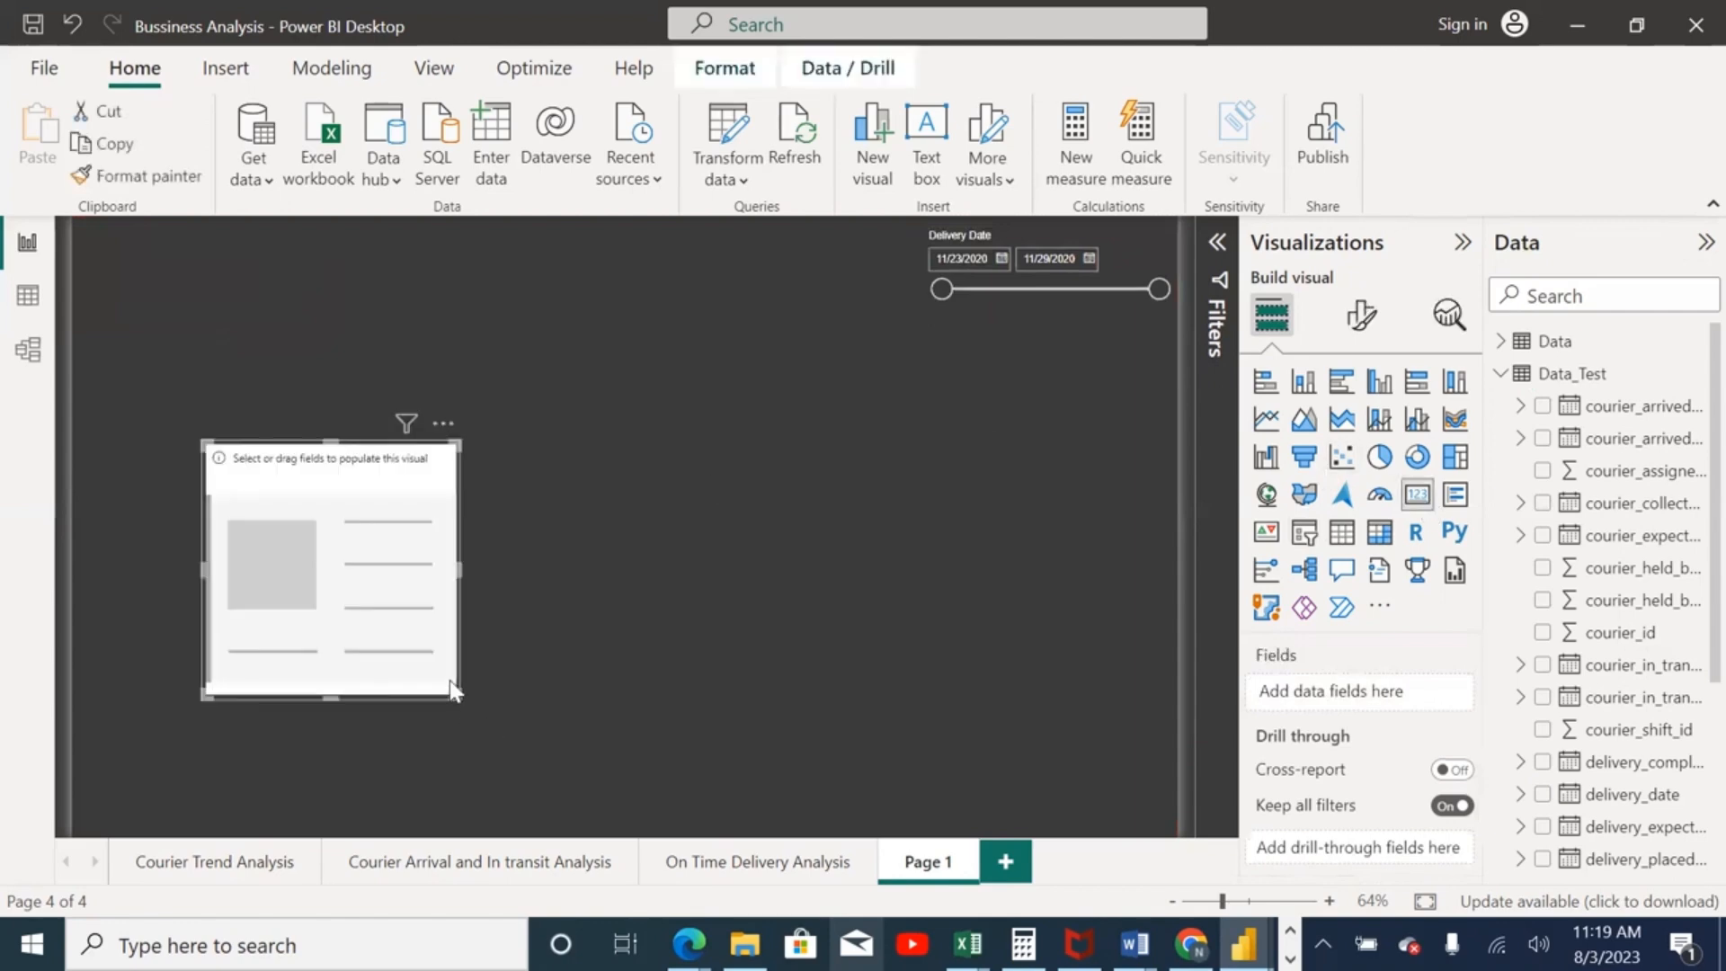
pyautogui.moveTo(452, 691); pyautogui.dragTo(396, 577)
pyautogui.hotkey('ctrl', 'z')
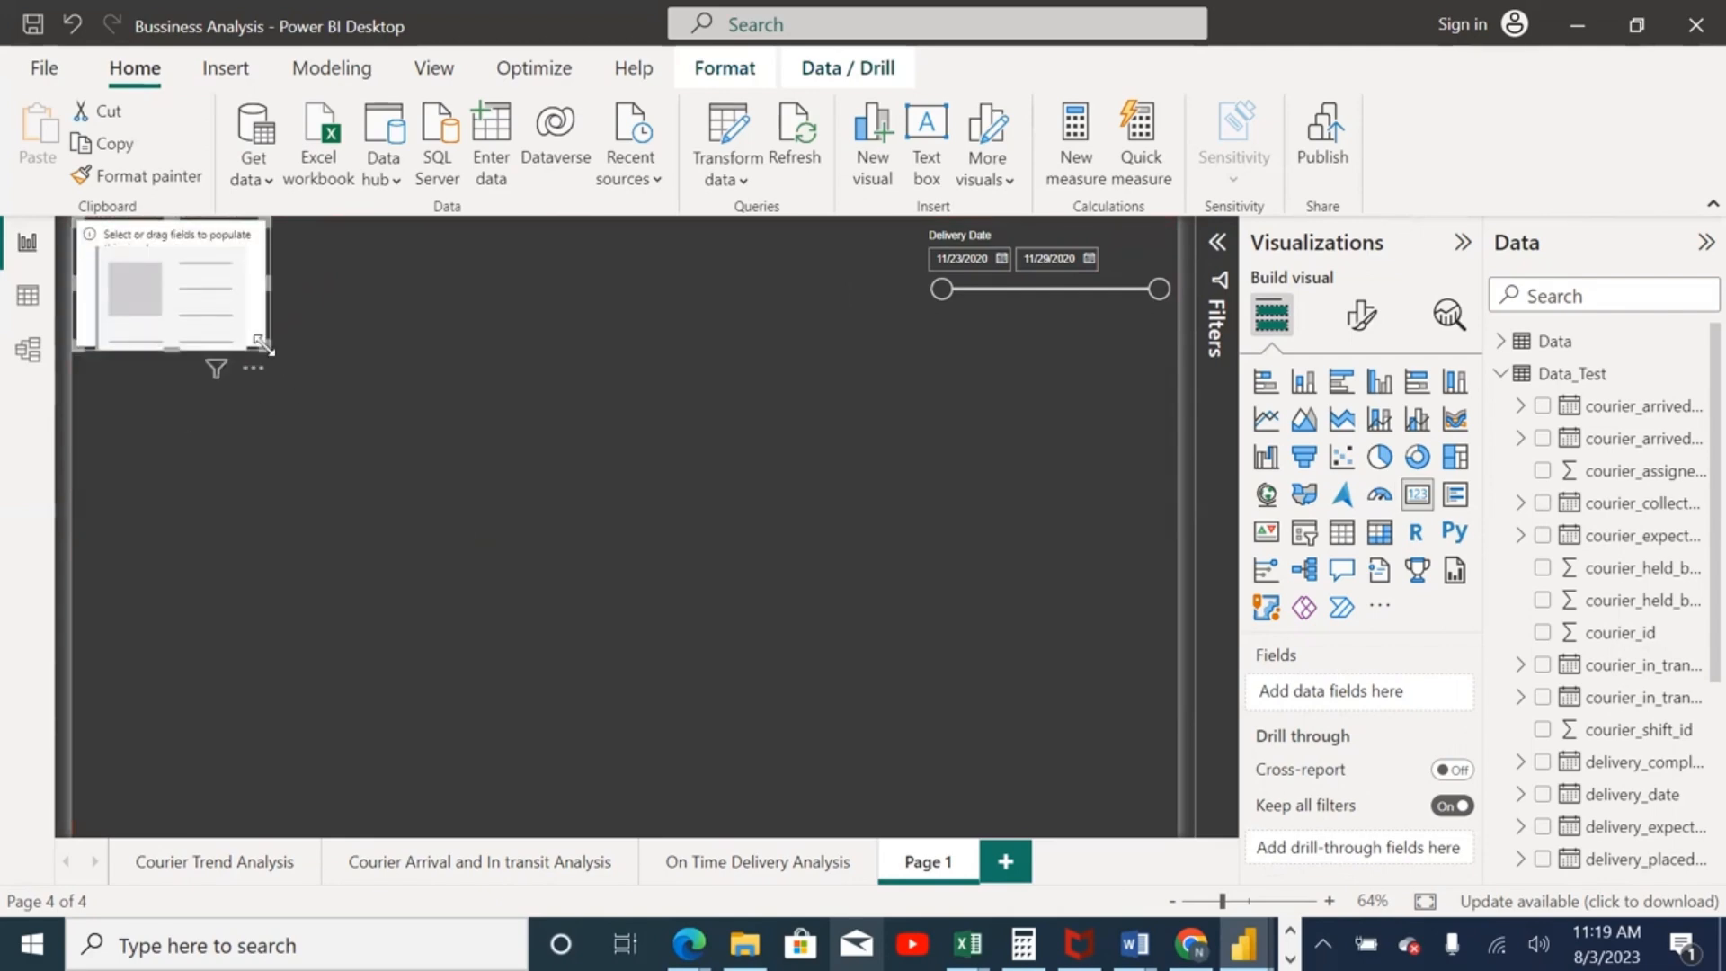
pyautogui.moveTo(241, 307); pyautogui.dragTo(200, 289)
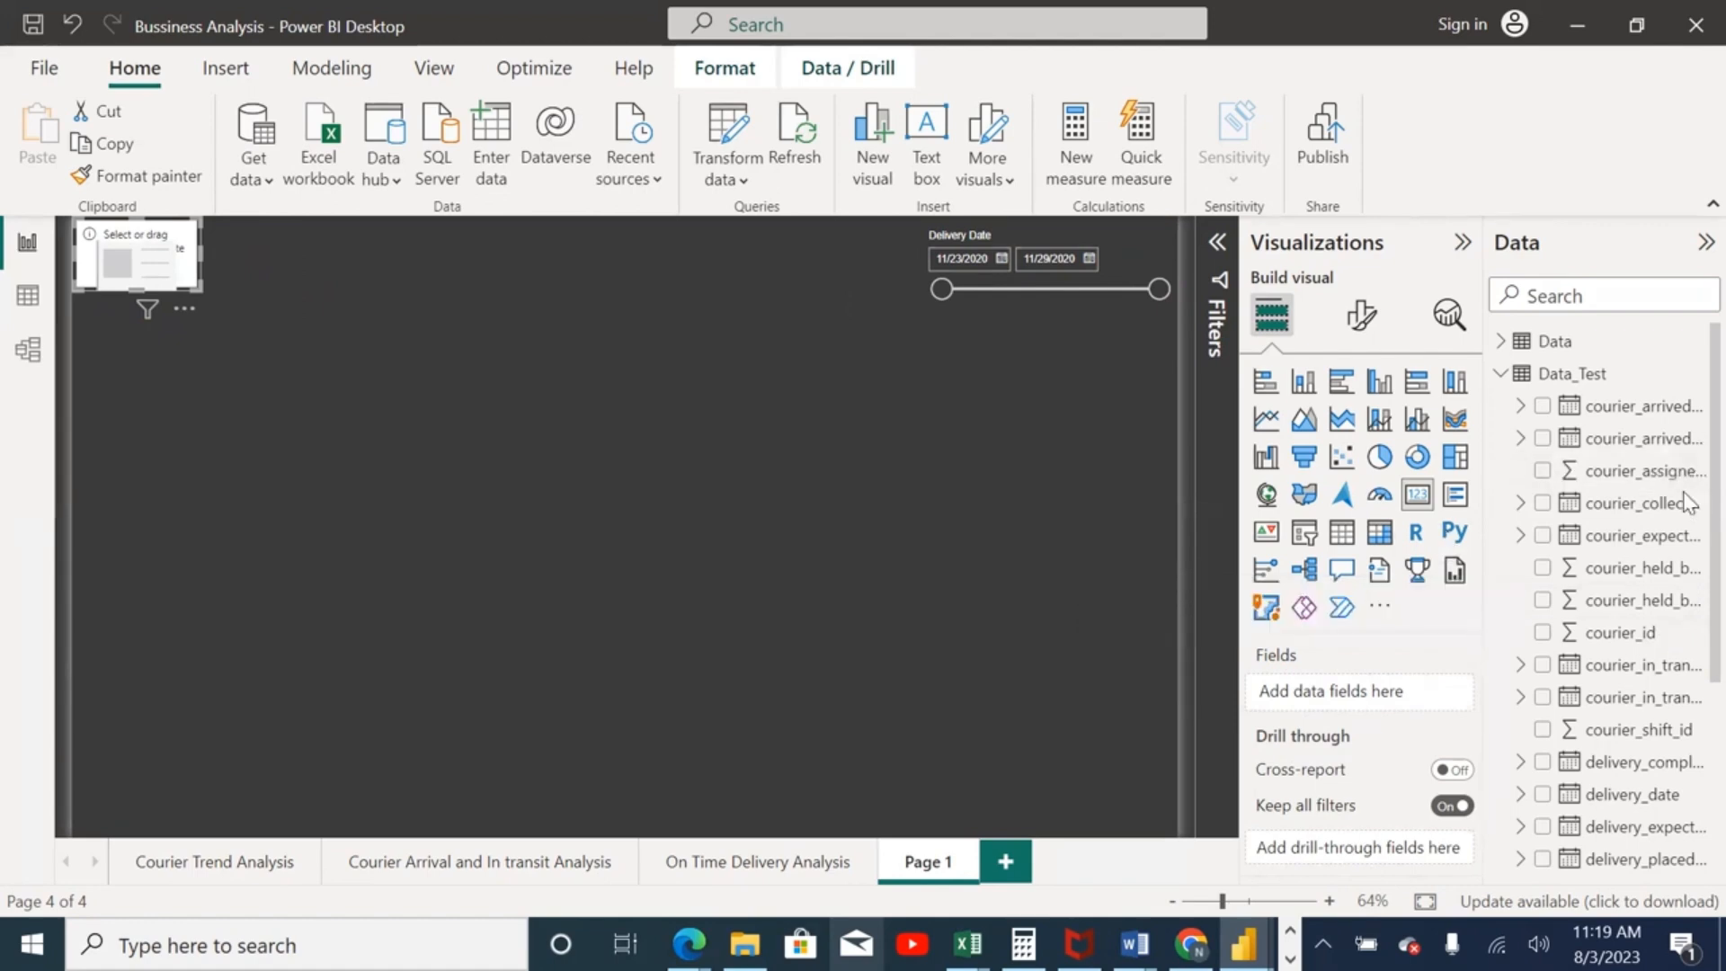
# Step: Add Data_Test's courier_id field to the card and enlarge the card slightly so its label fits
pyautogui.scroll(-1, 1689, 500)
pyautogui.scroll(1, 1688, 494)
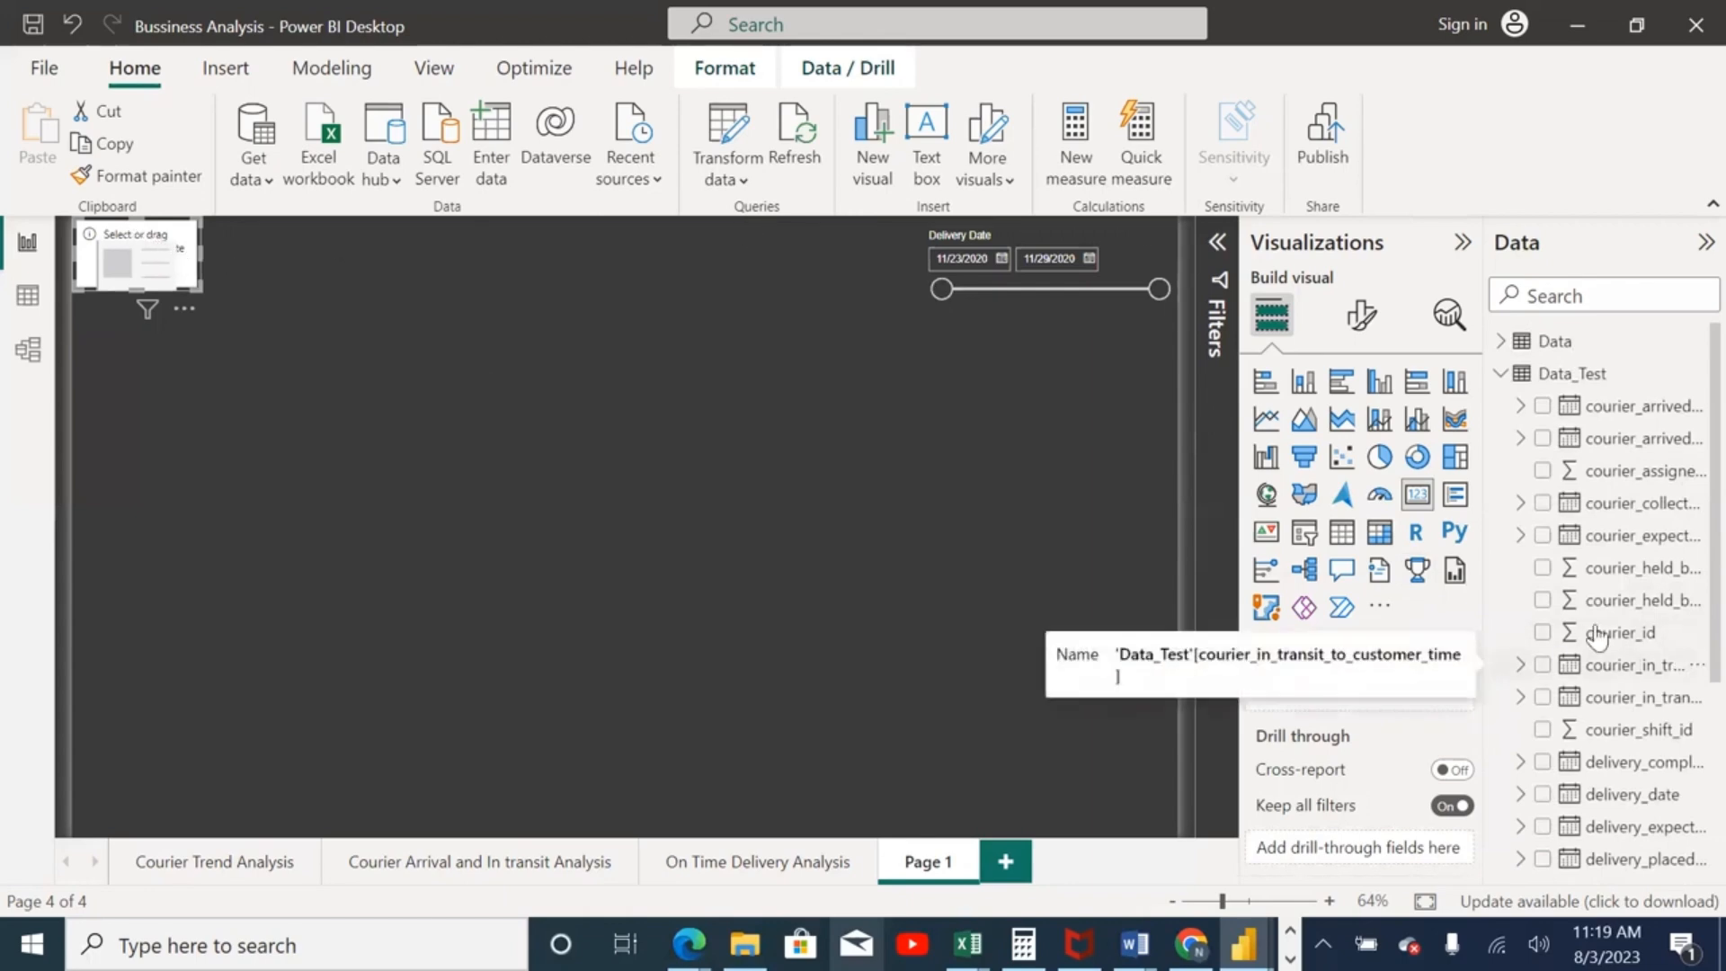
pyautogui.click(1541, 635)
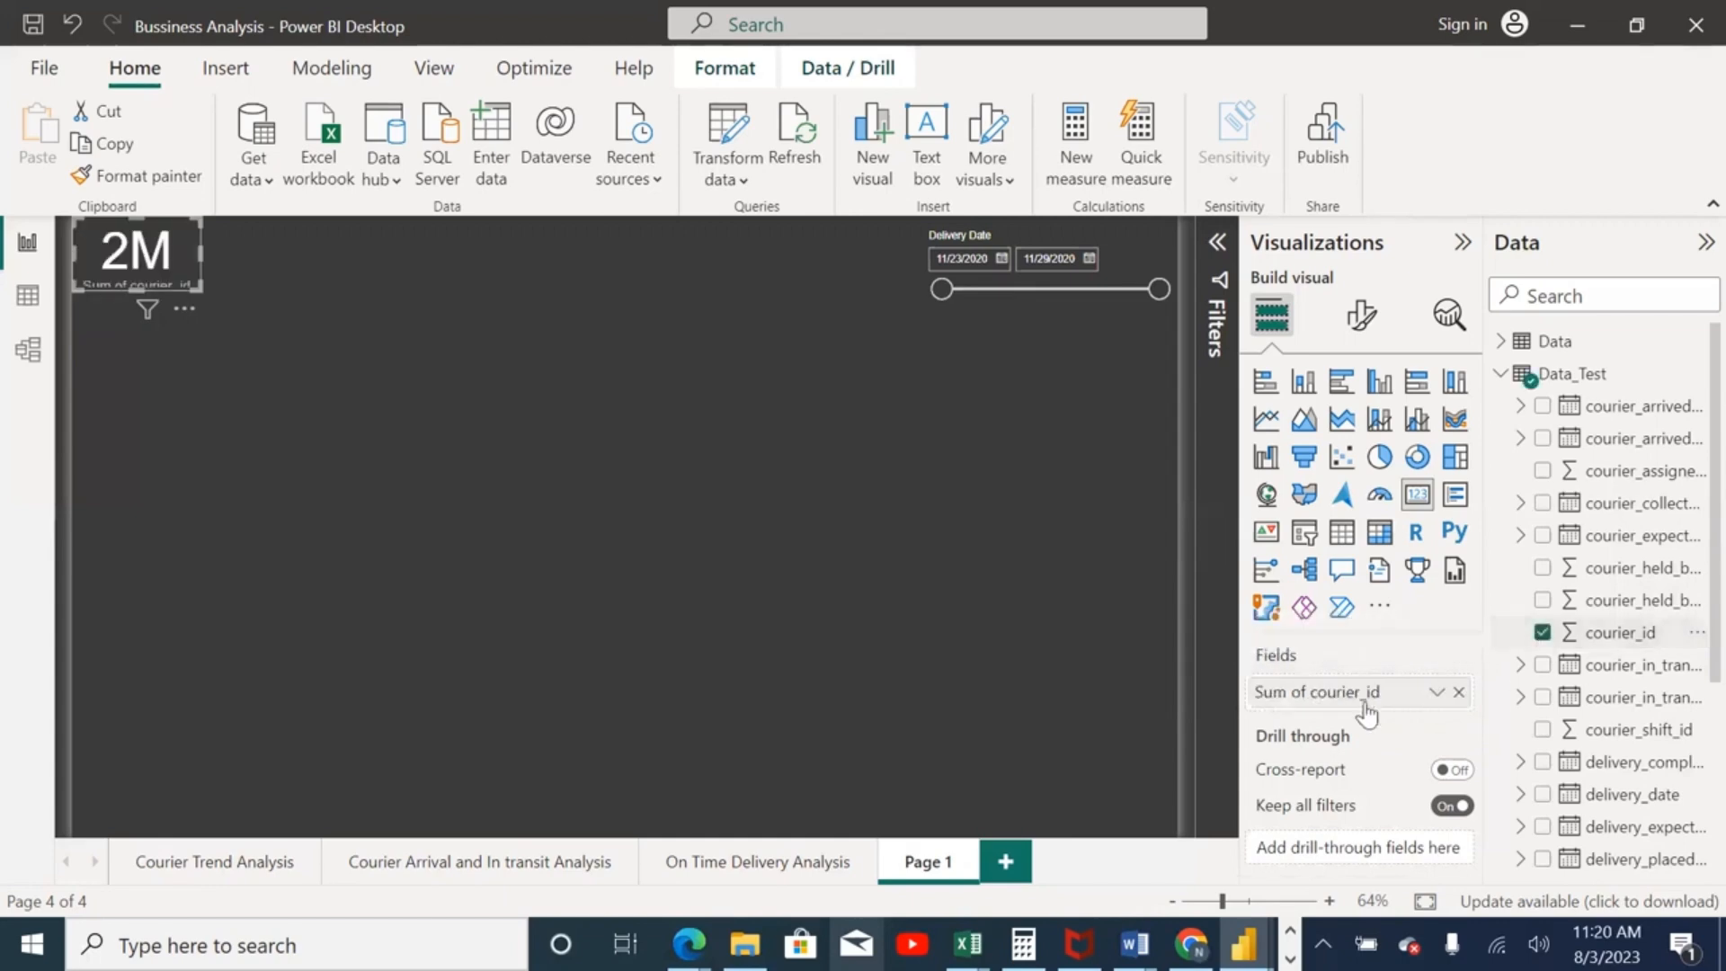
pyautogui.moveTo(202, 290); pyautogui.dragTo(225, 315)
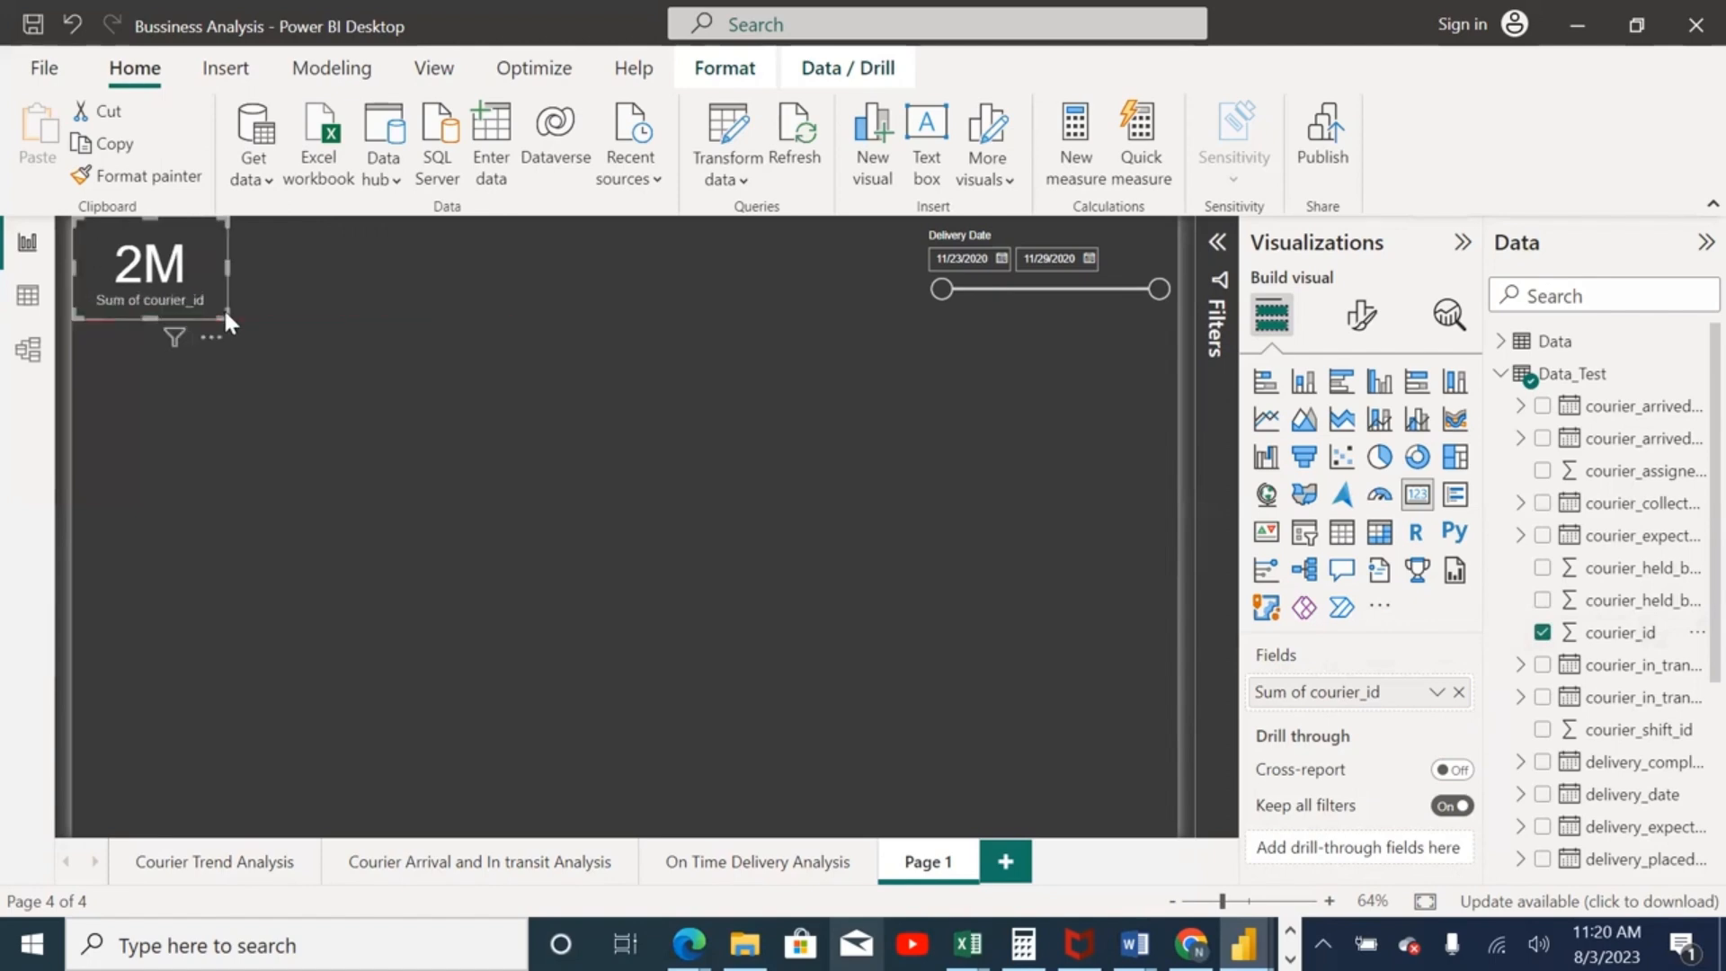
# Step: Duplicate the Sum of courier_id card and place the copy beside the original along the page's upper edge
pyautogui.rightClick(1351, 703)
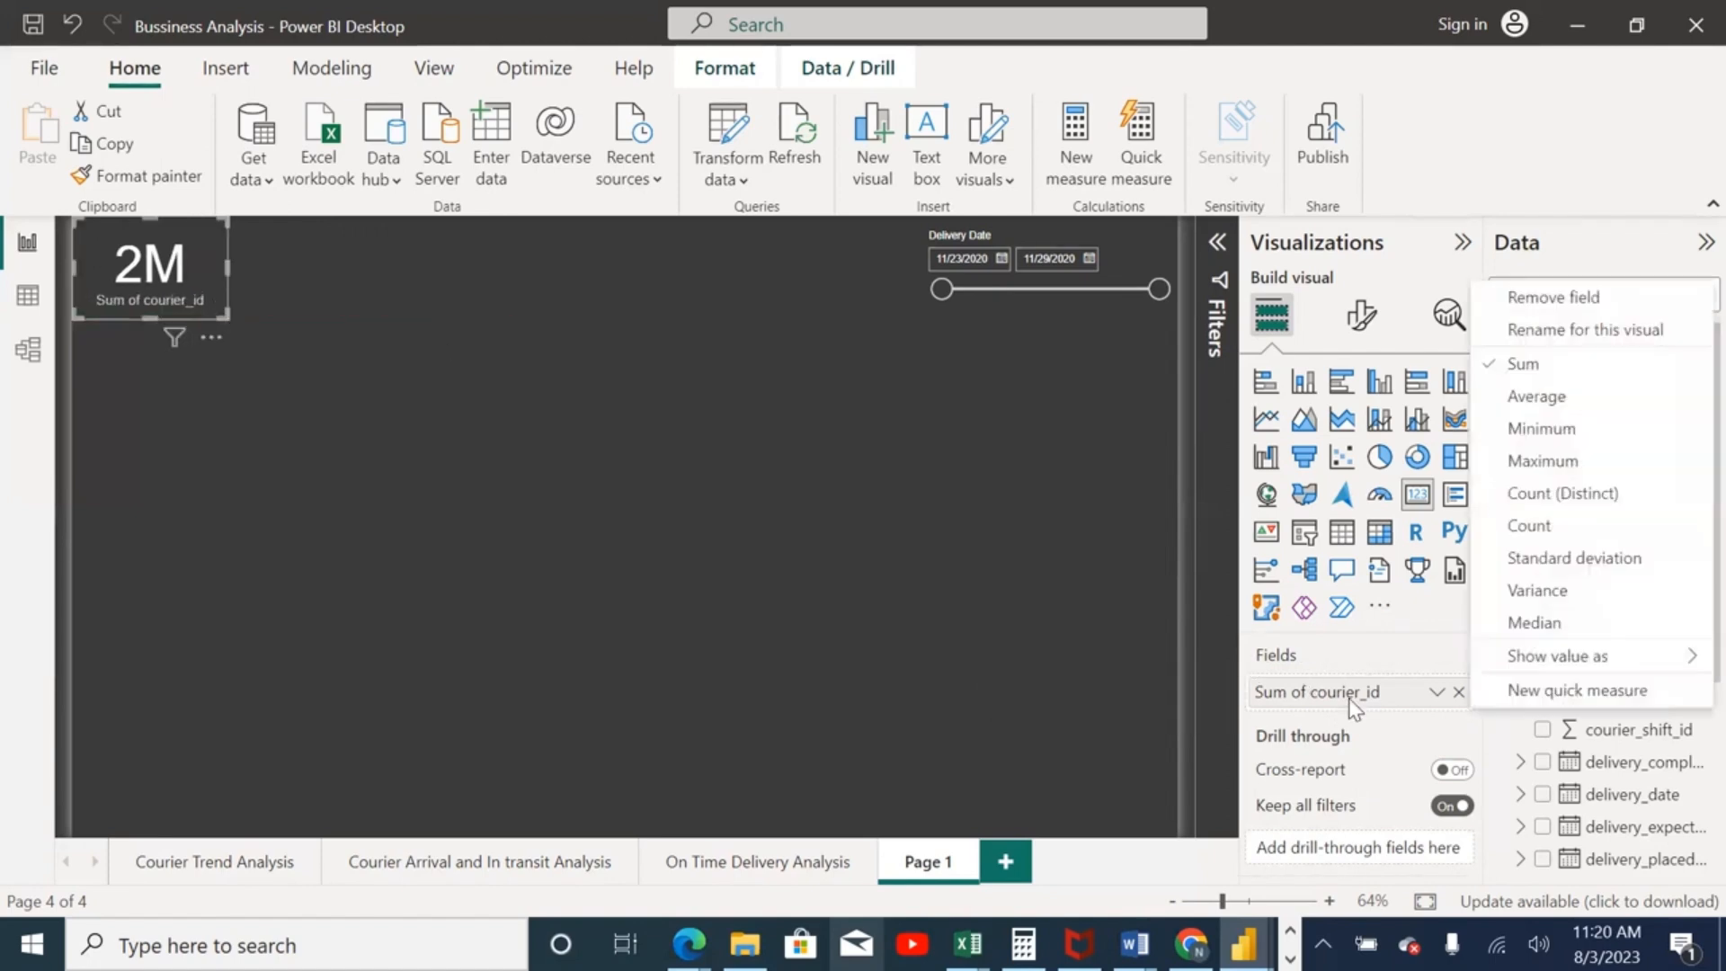
pyautogui.click(1350, 702)
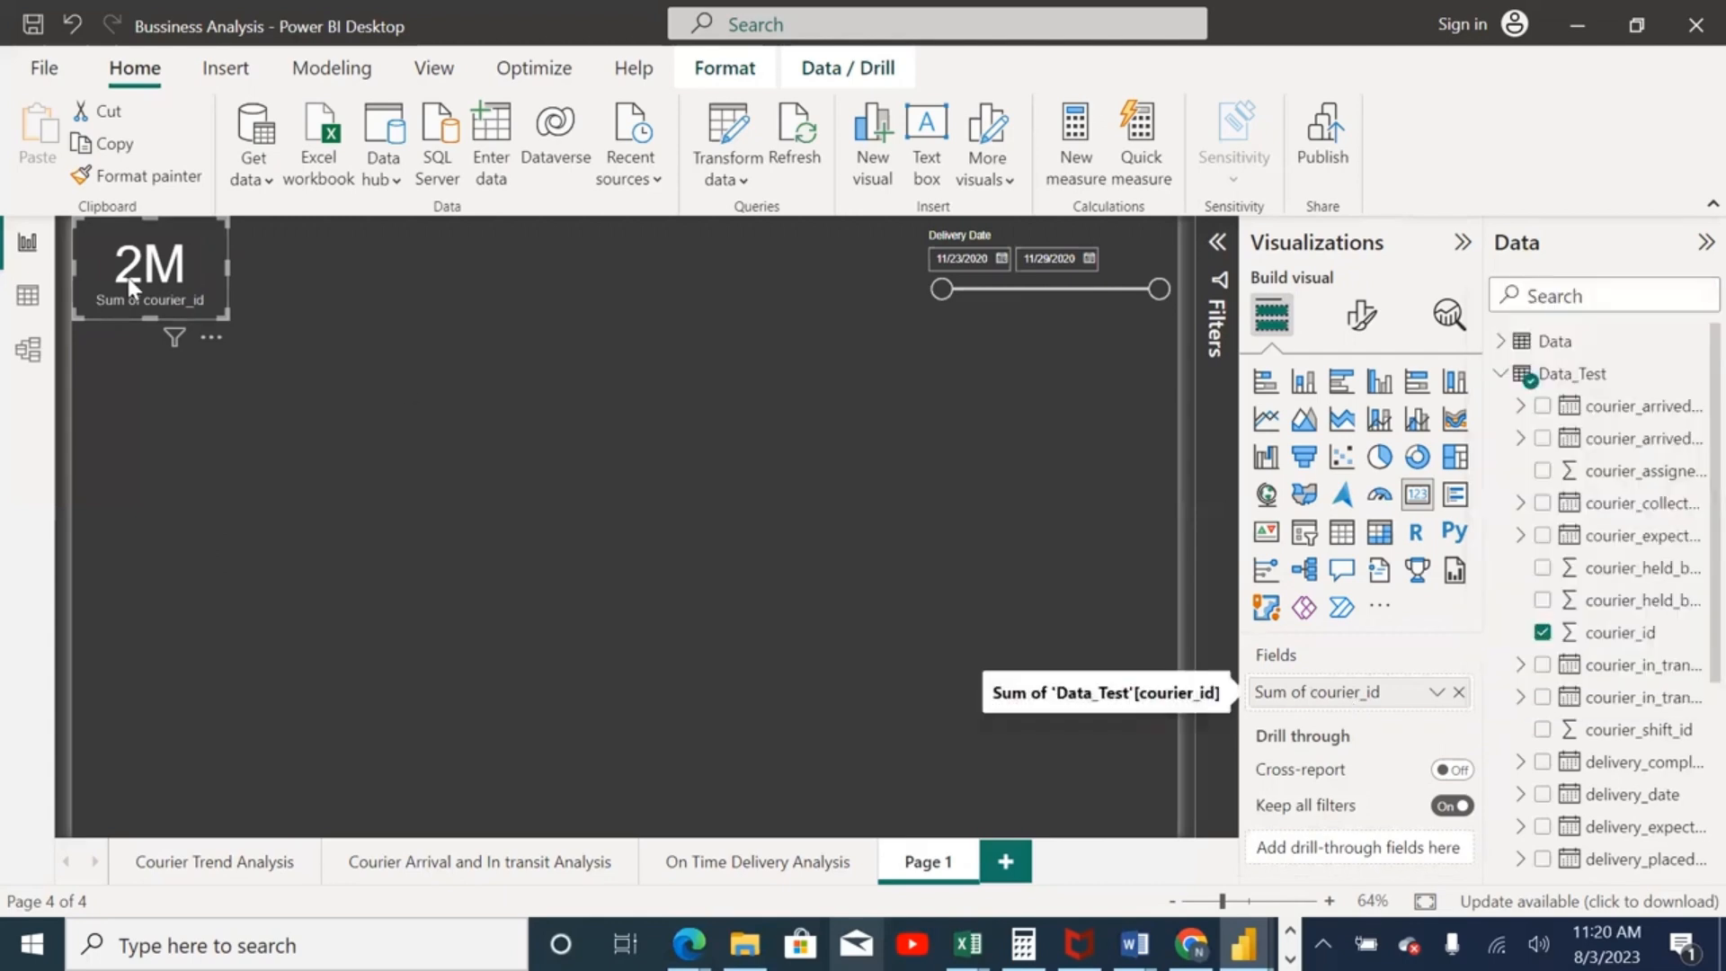
pyautogui.hotkey('ctrl', 'c')
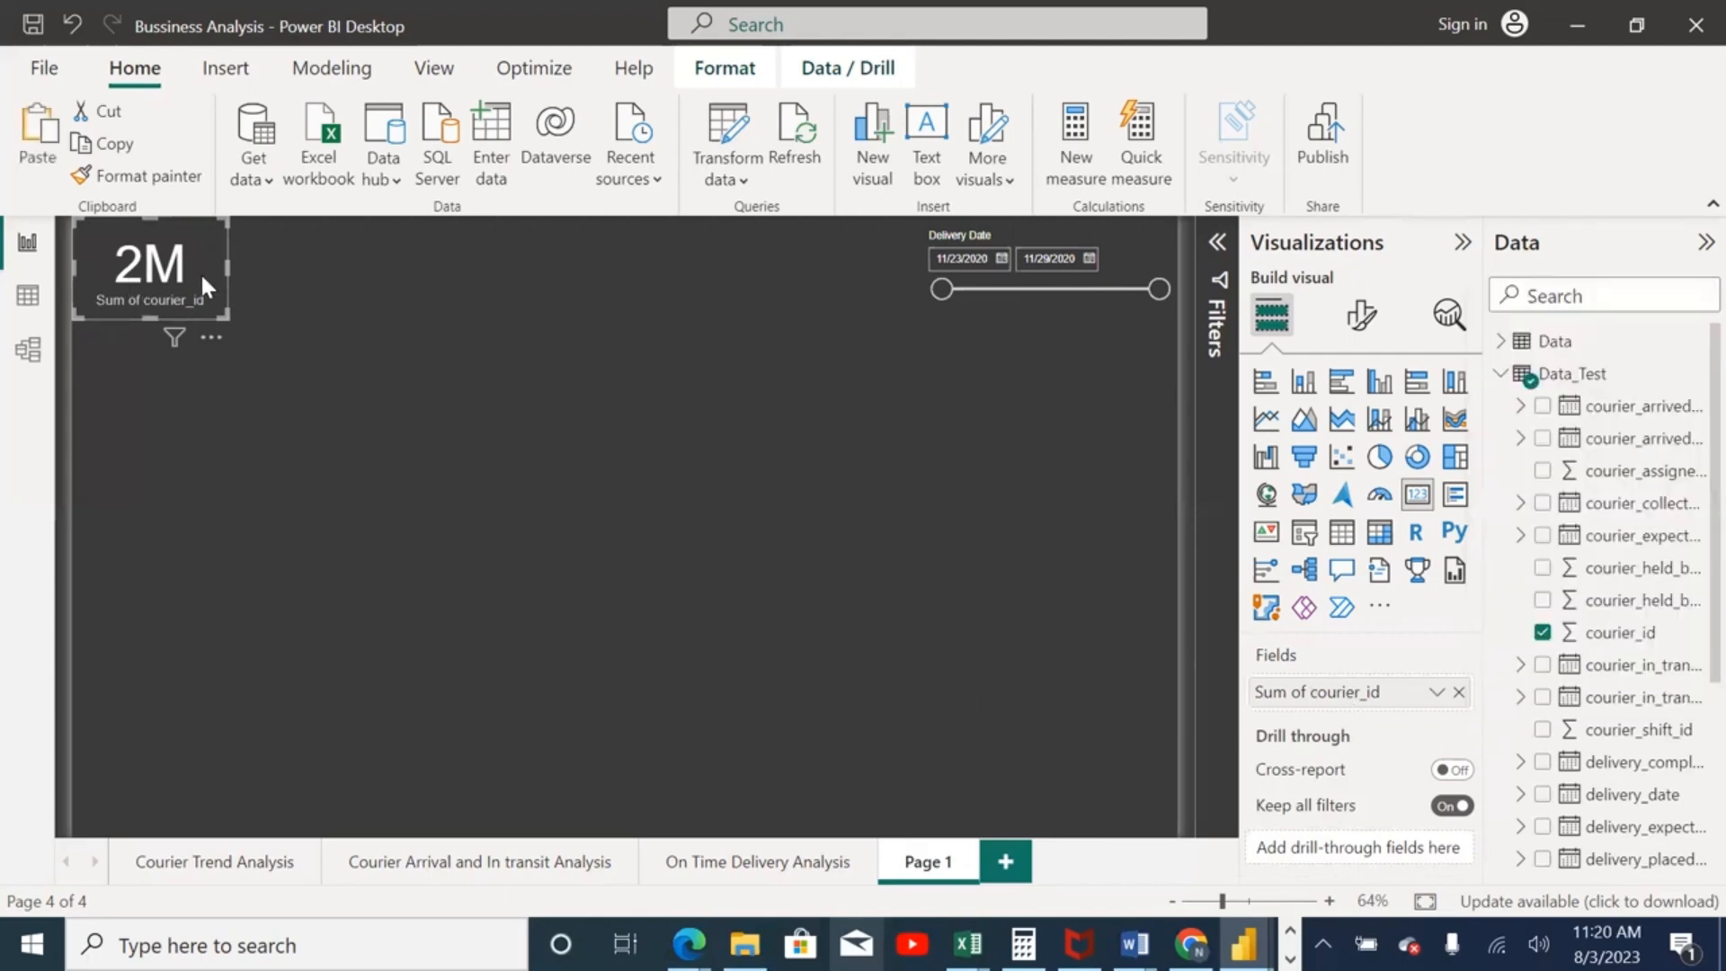
pyautogui.hotkey('ctrl', 'v')
pyautogui.moveTo(201, 272); pyautogui.dragTo(374, 277)
pyautogui.click(201, 259)
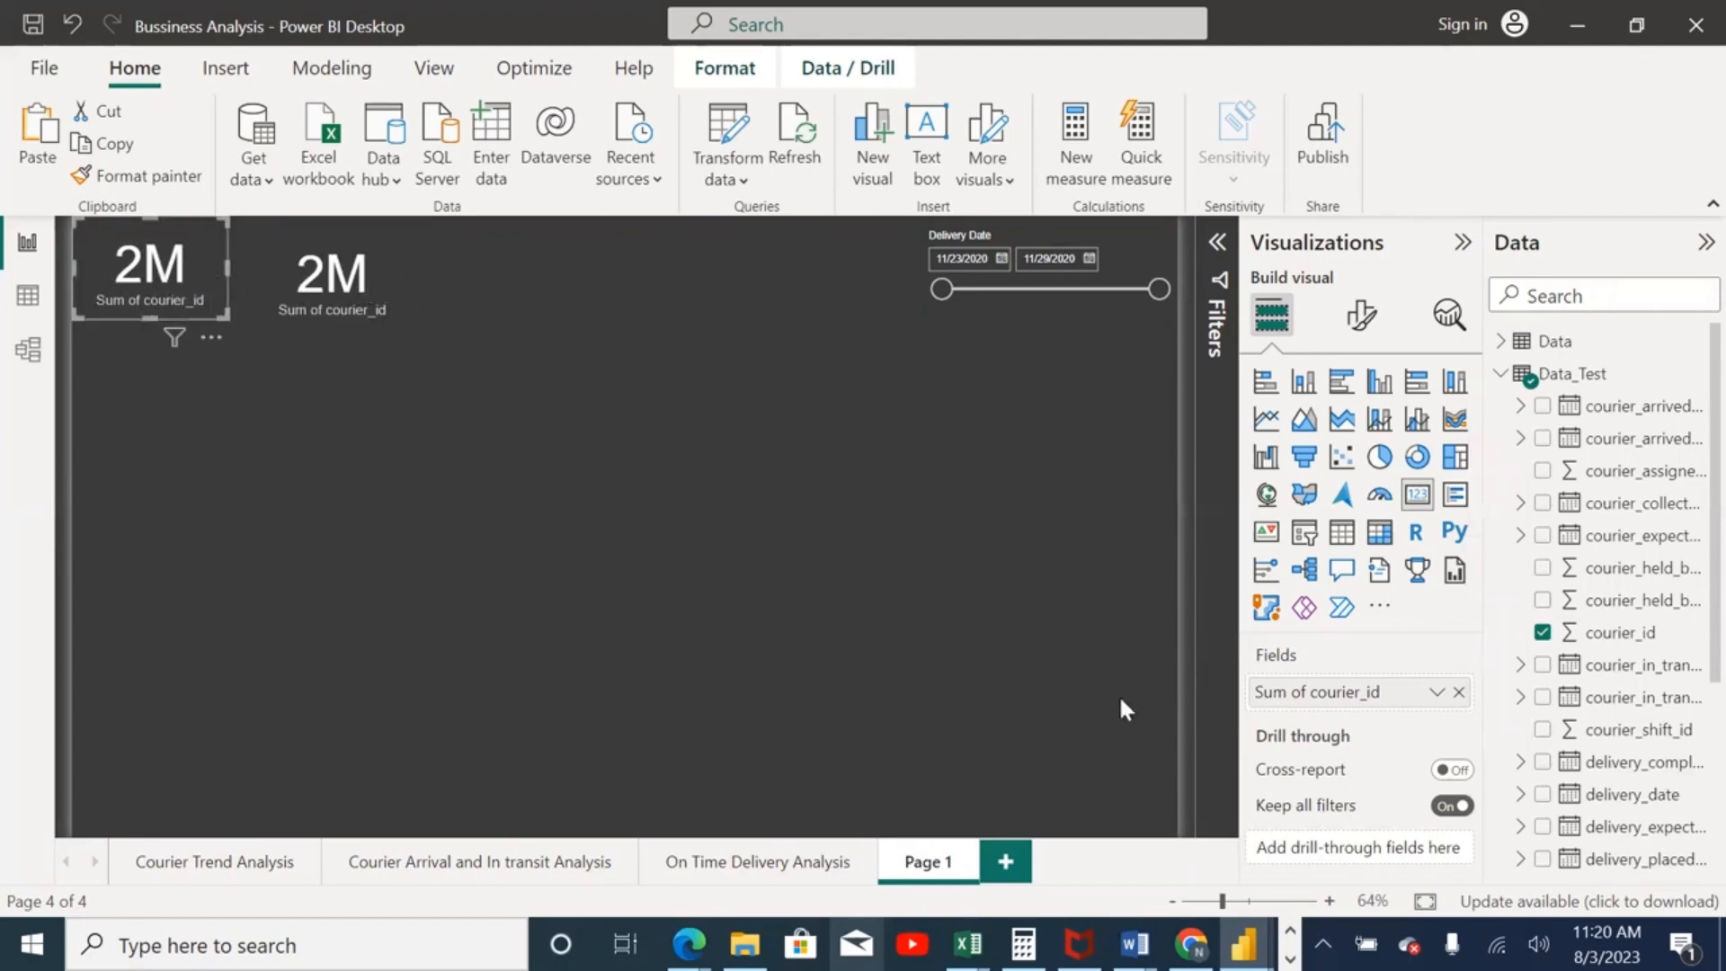
# Step: Change the duplicated card's courier_id aggregation to Count (Distinct)
pyautogui.click(325, 279)
pyautogui.rightClick(1389, 706)
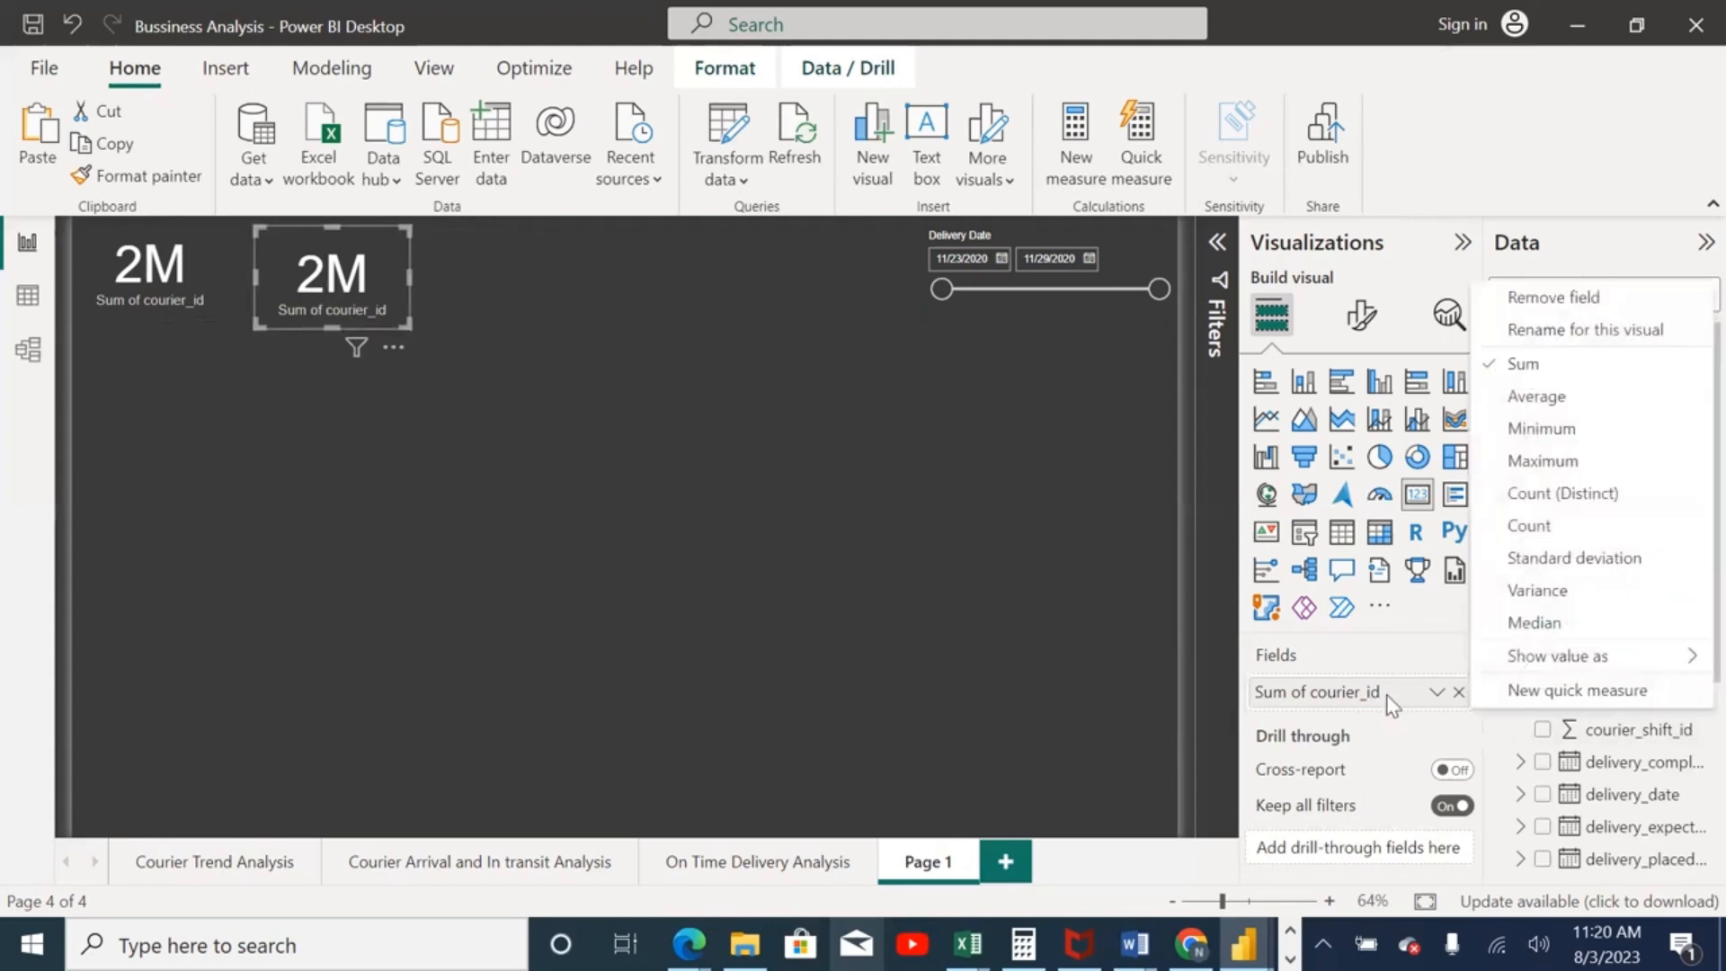
pyautogui.click(1569, 494)
pyautogui.click(133, 313)
pyautogui.click(323, 326)
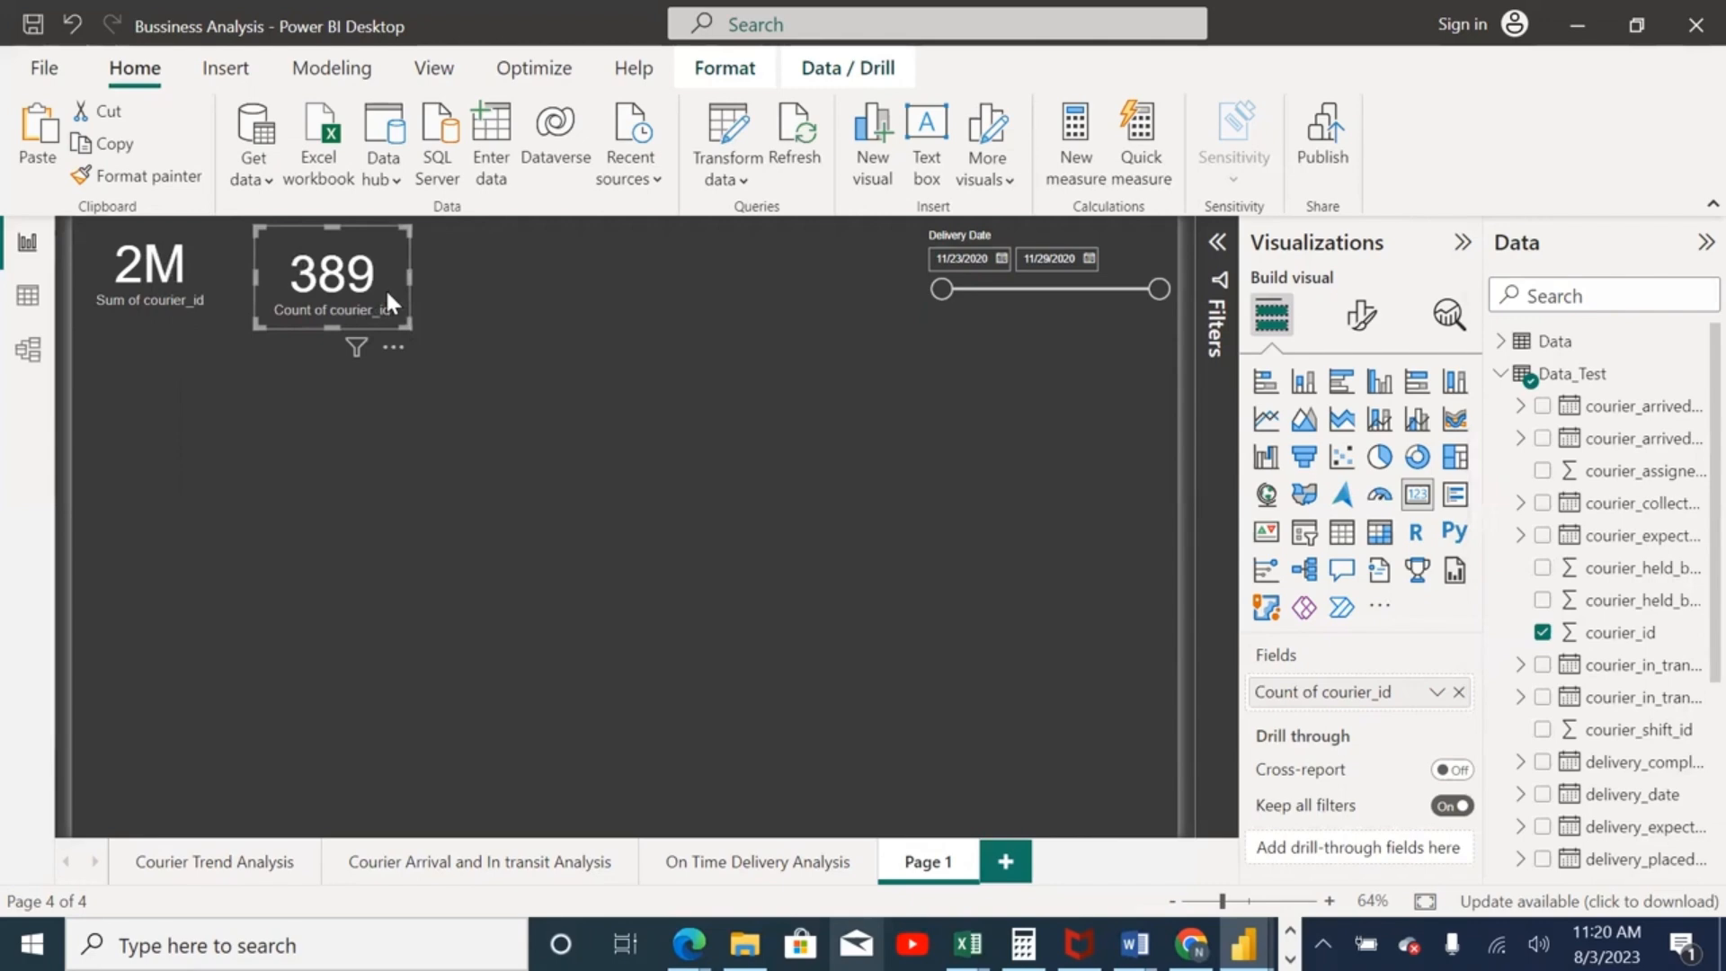
# Step: Compare the courier_id sum card with the distinct-count card
pyautogui.click(153, 270)
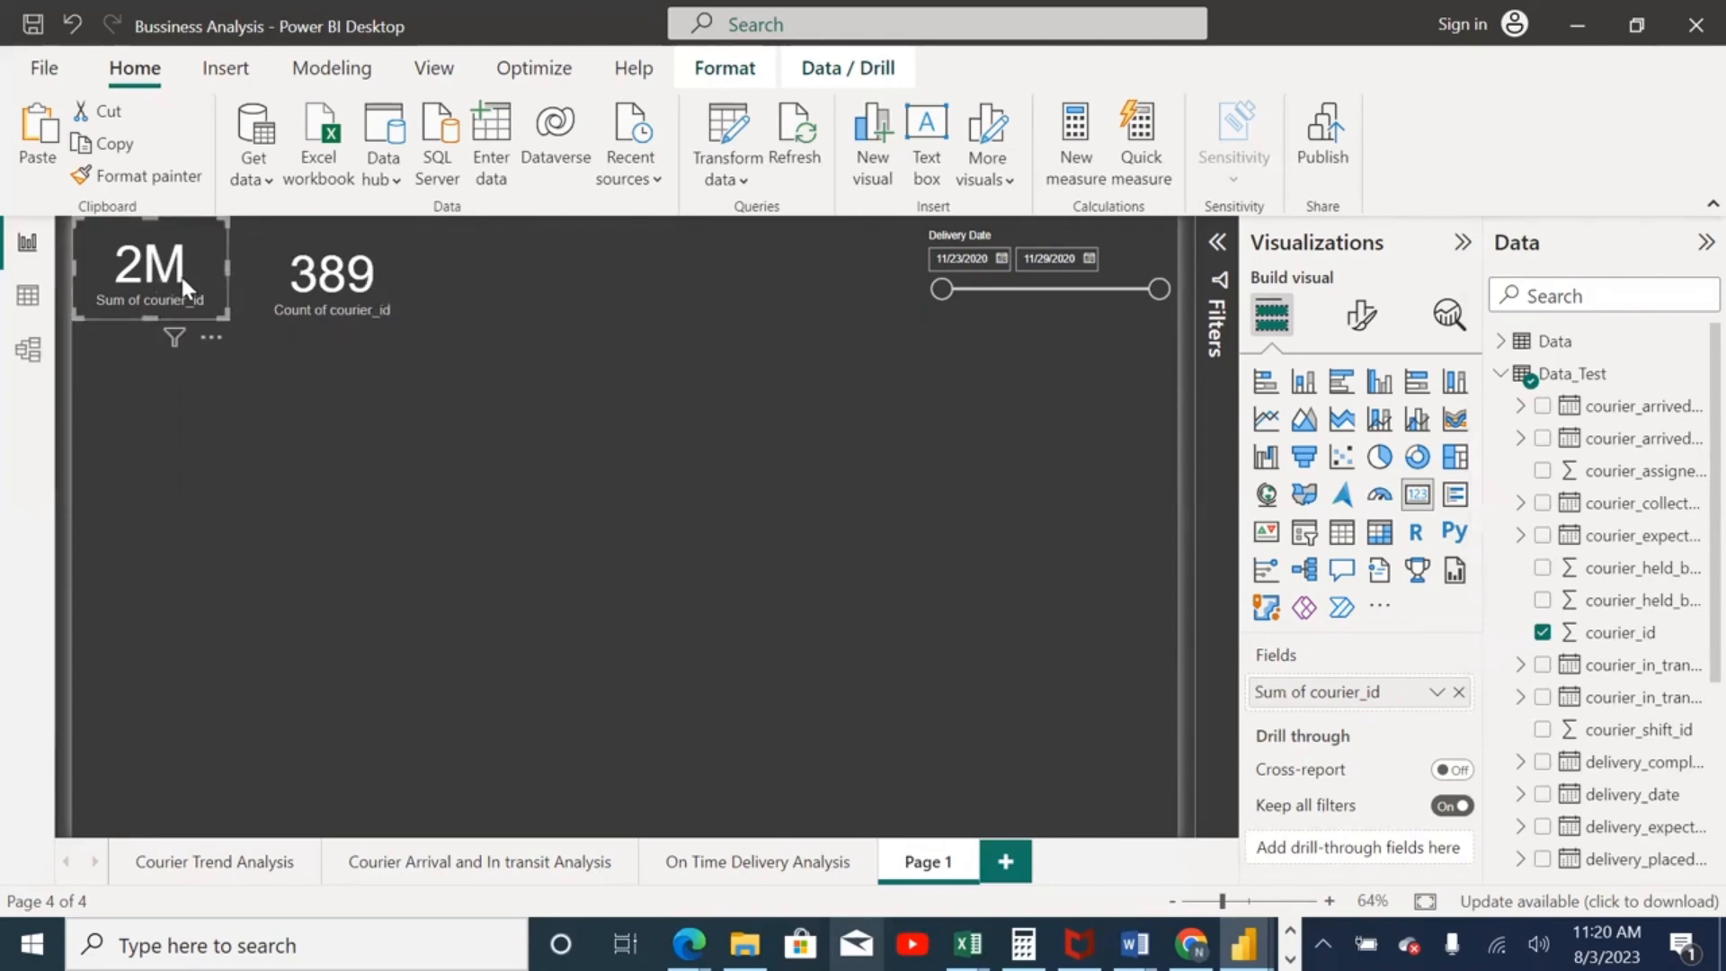
pyautogui.click(327, 290)
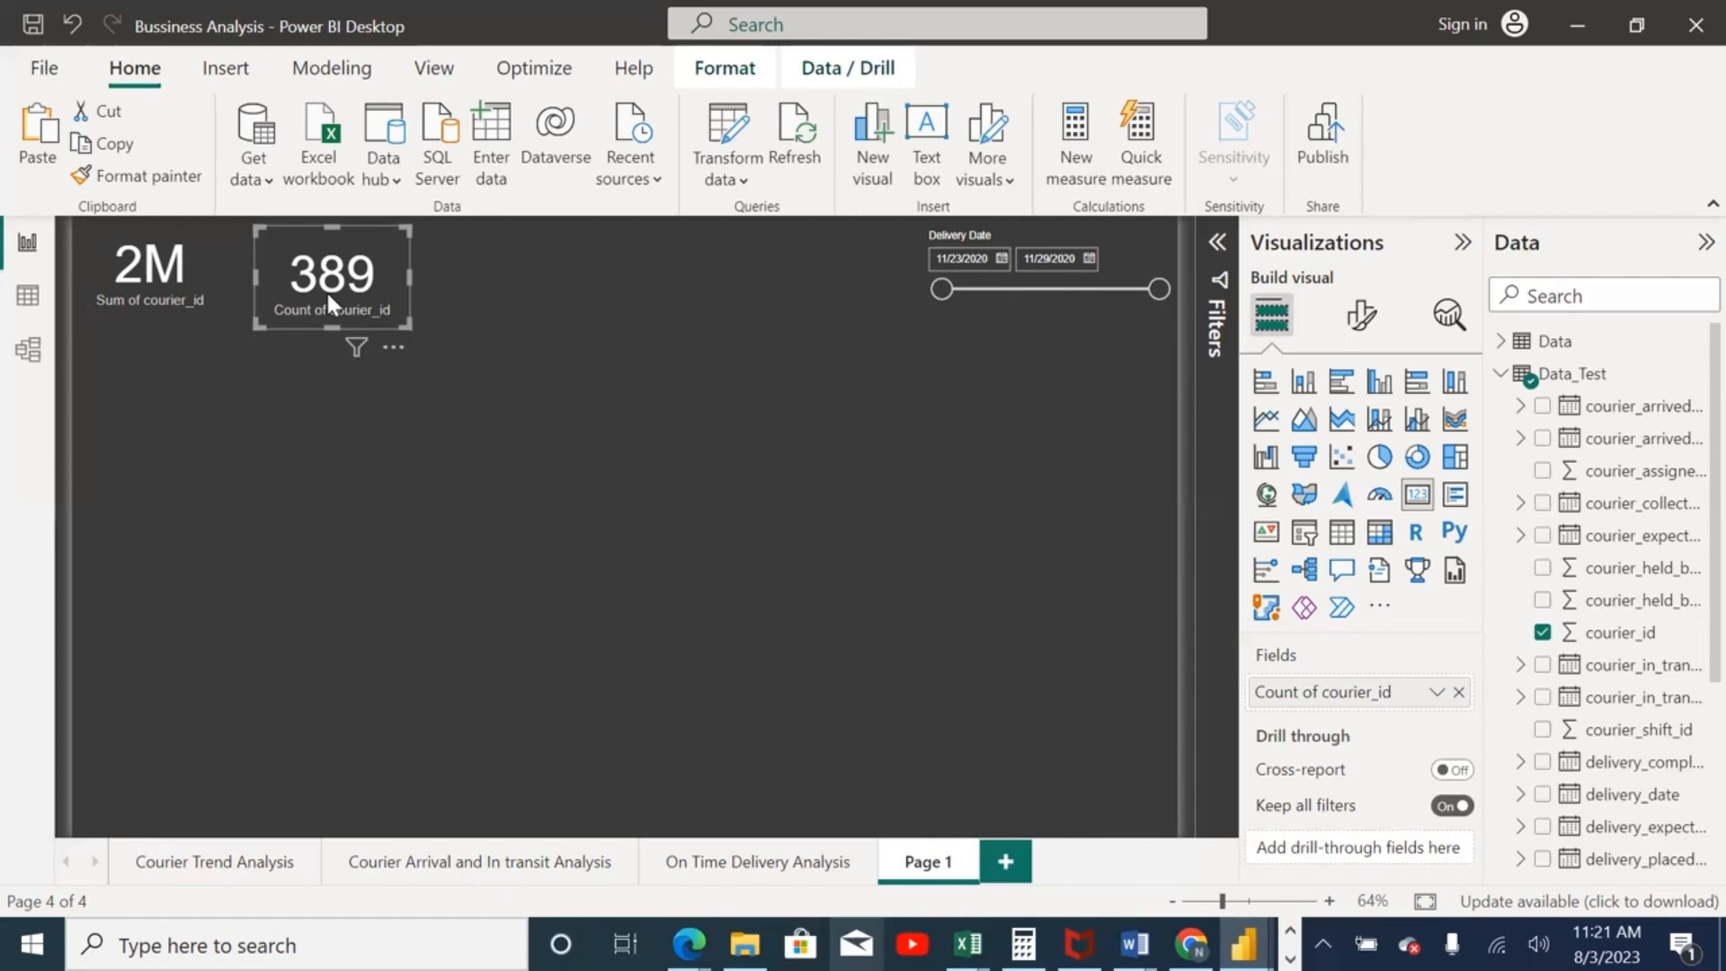
pyautogui.click(149, 288)
pyautogui.click(309, 292)
pyautogui.click(156, 295)
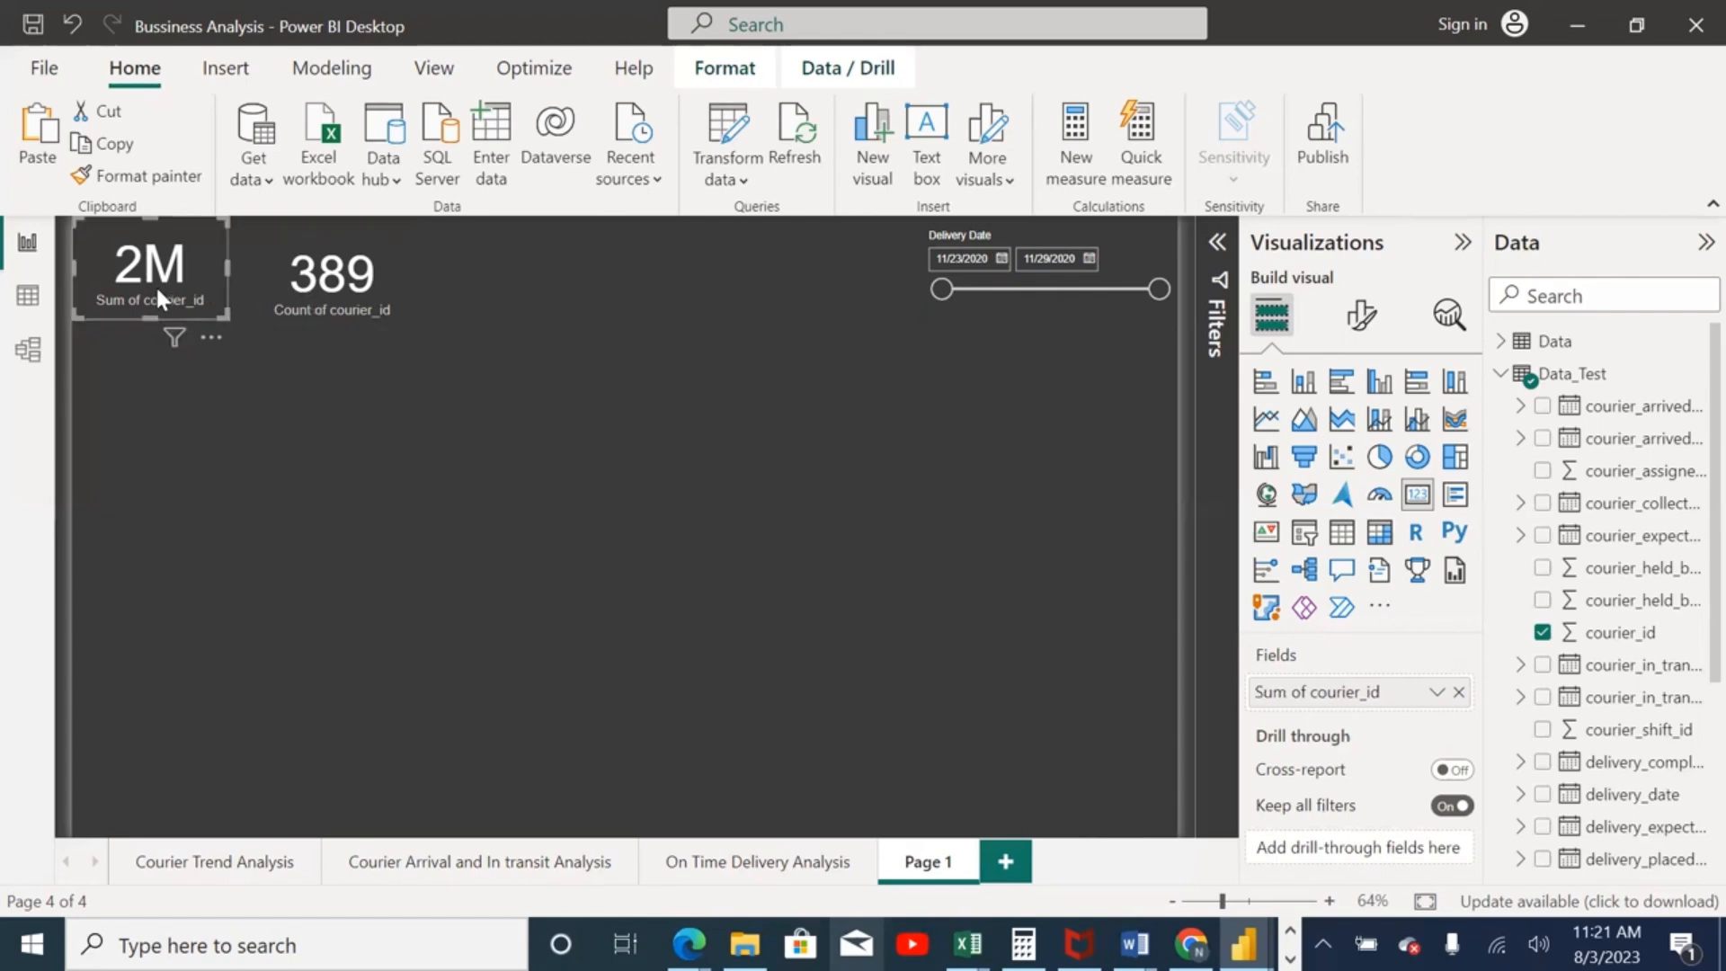
pyautogui.click(320, 288)
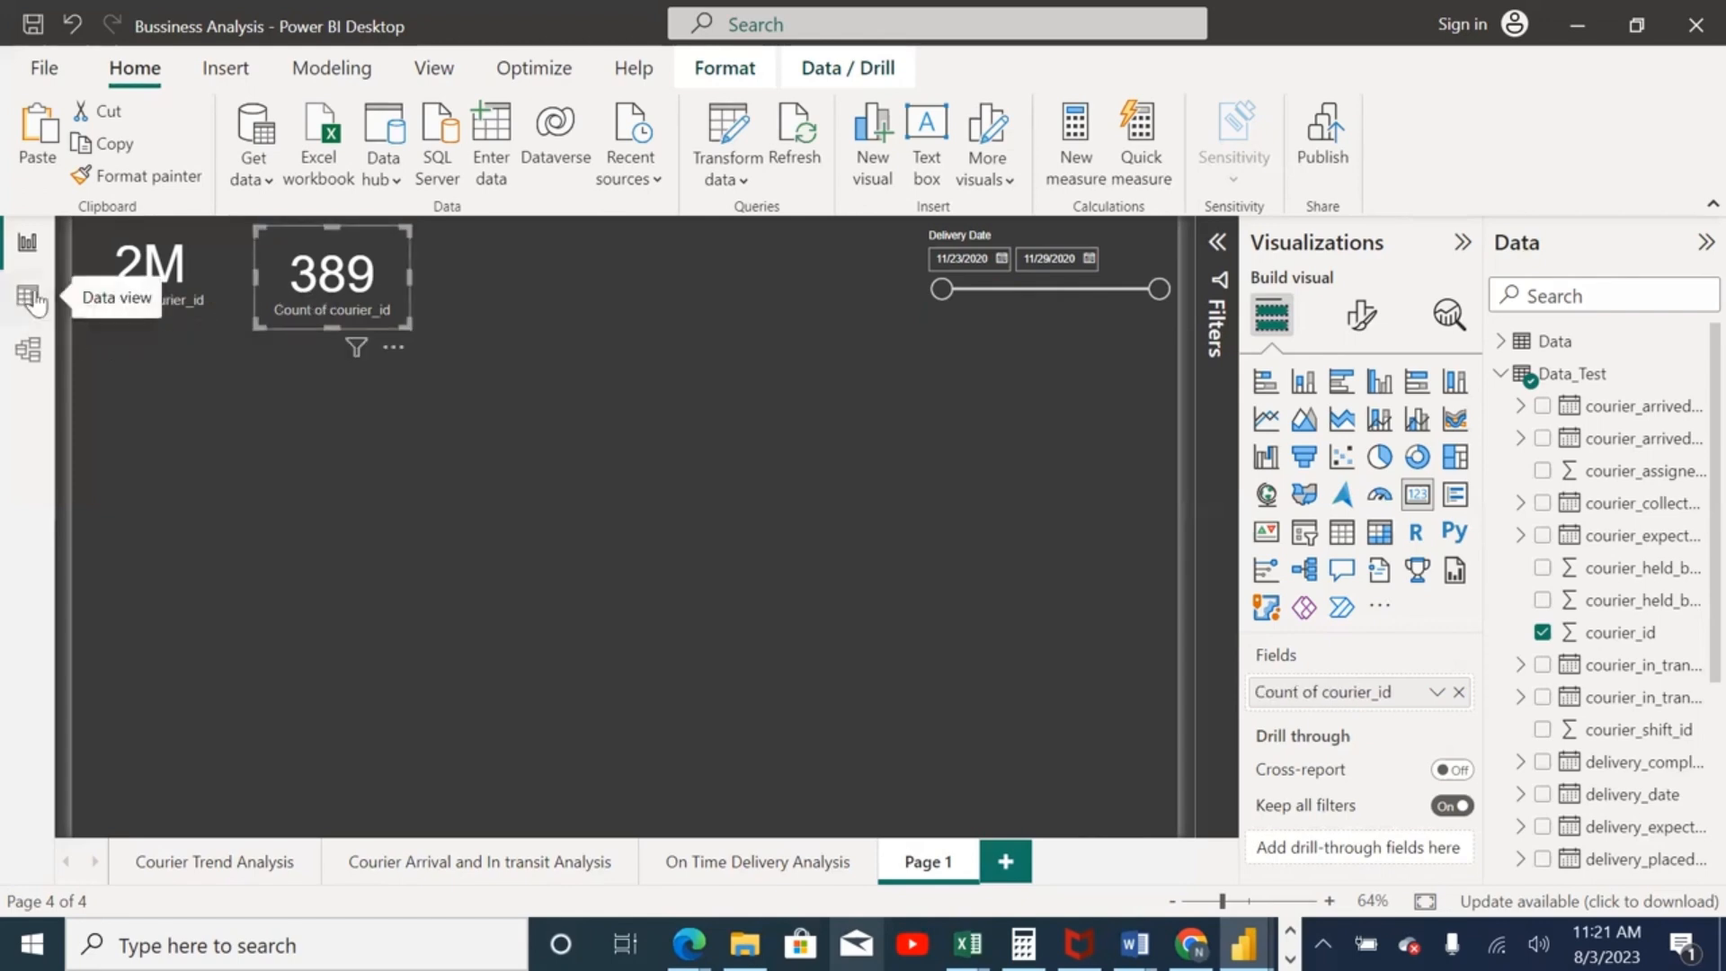
# Step: Examine the courier_id column in the Data_Test table data and return to the report page
pyautogui.click(34, 301)
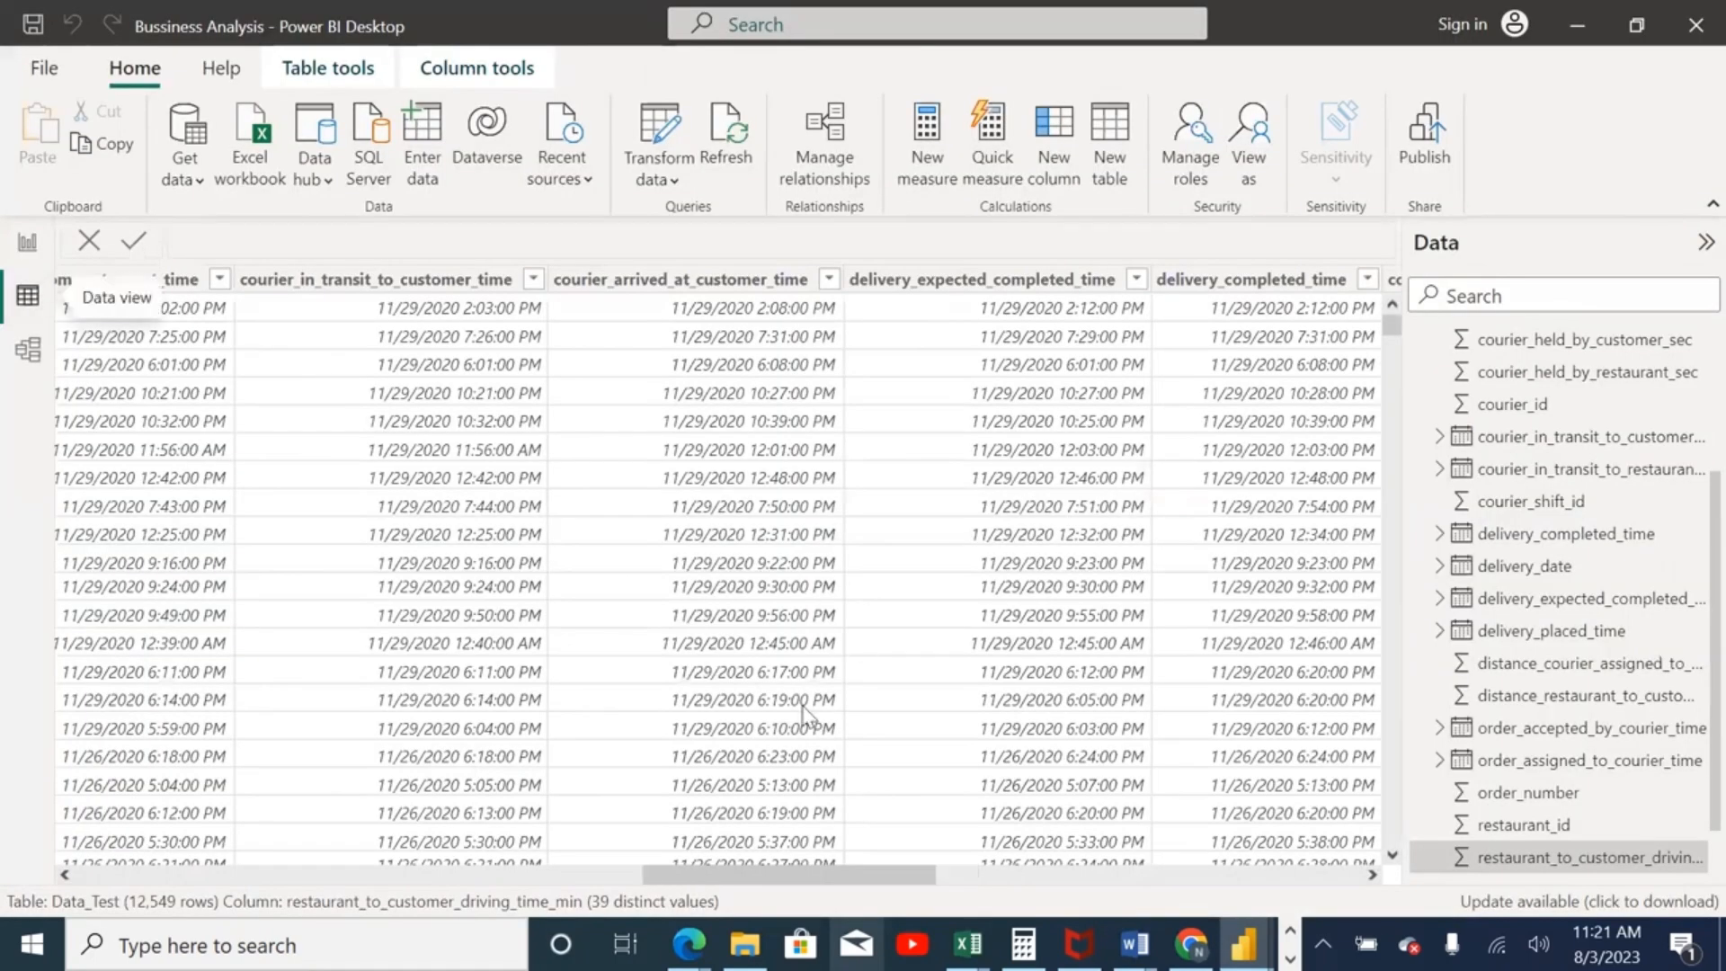
pyautogui.moveTo(704, 874); pyautogui.dragTo(90, 629)
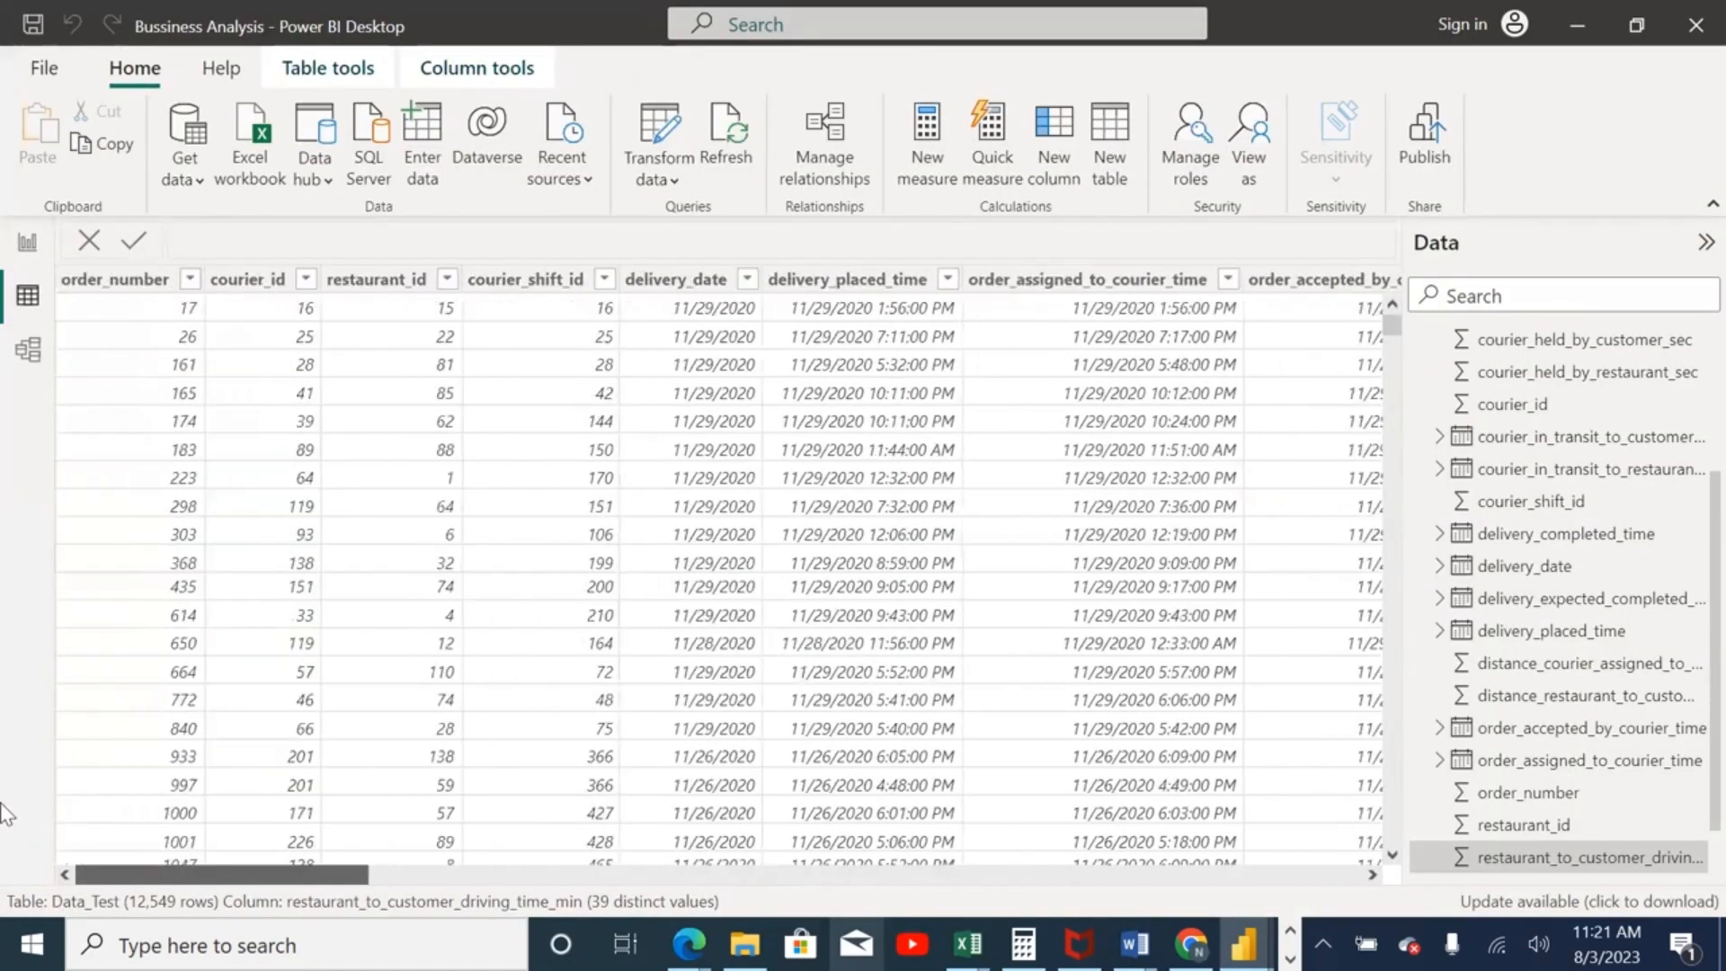
pyautogui.click(254, 284)
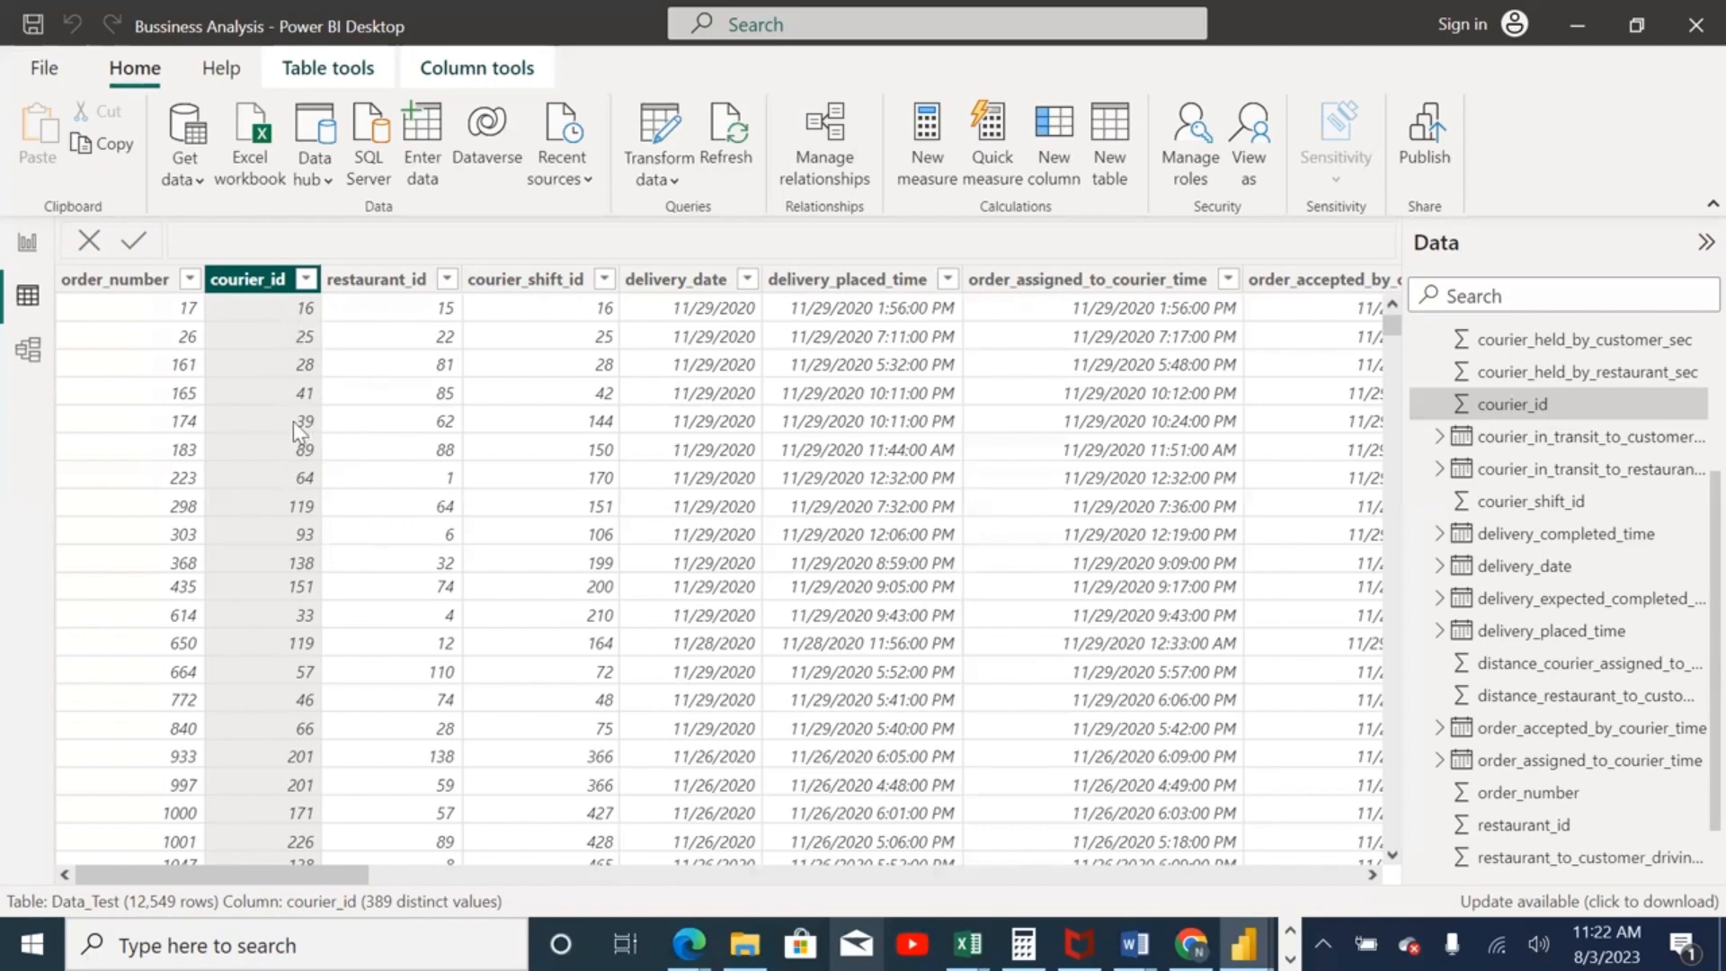
pyautogui.click(24, 249)
pyautogui.click(189, 297)
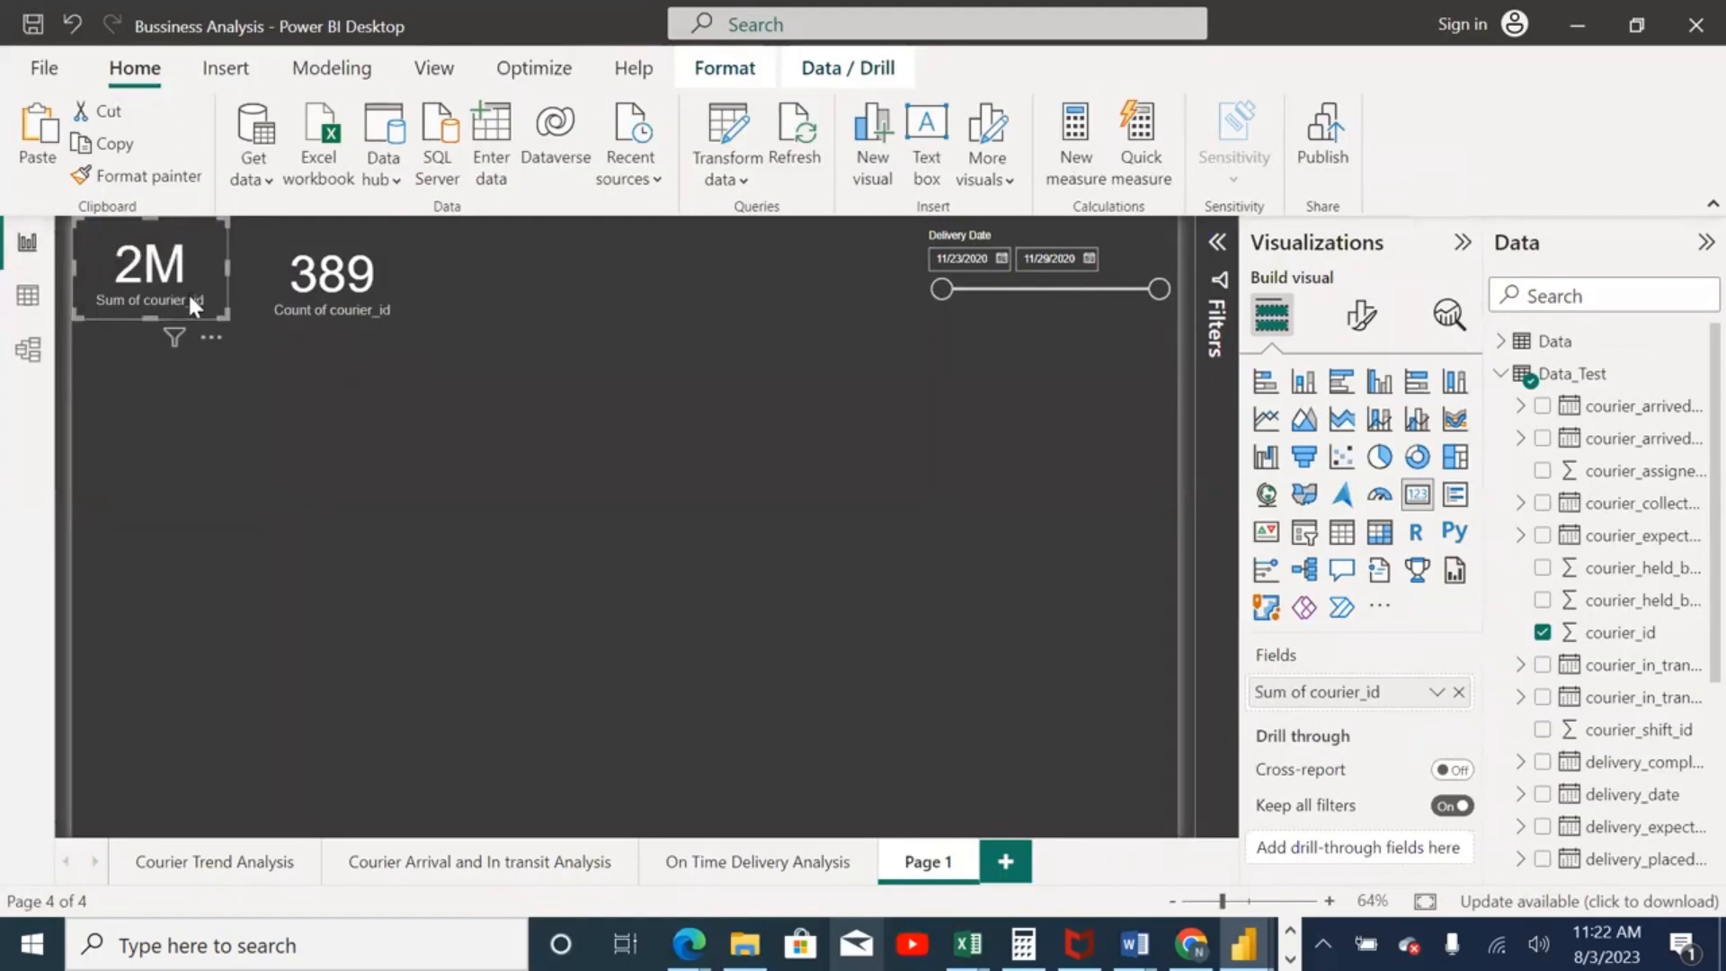
# Step: Rename the distinct-count card's courier_id field as Total Courier Offices for this visual
pyautogui.click(347, 301)
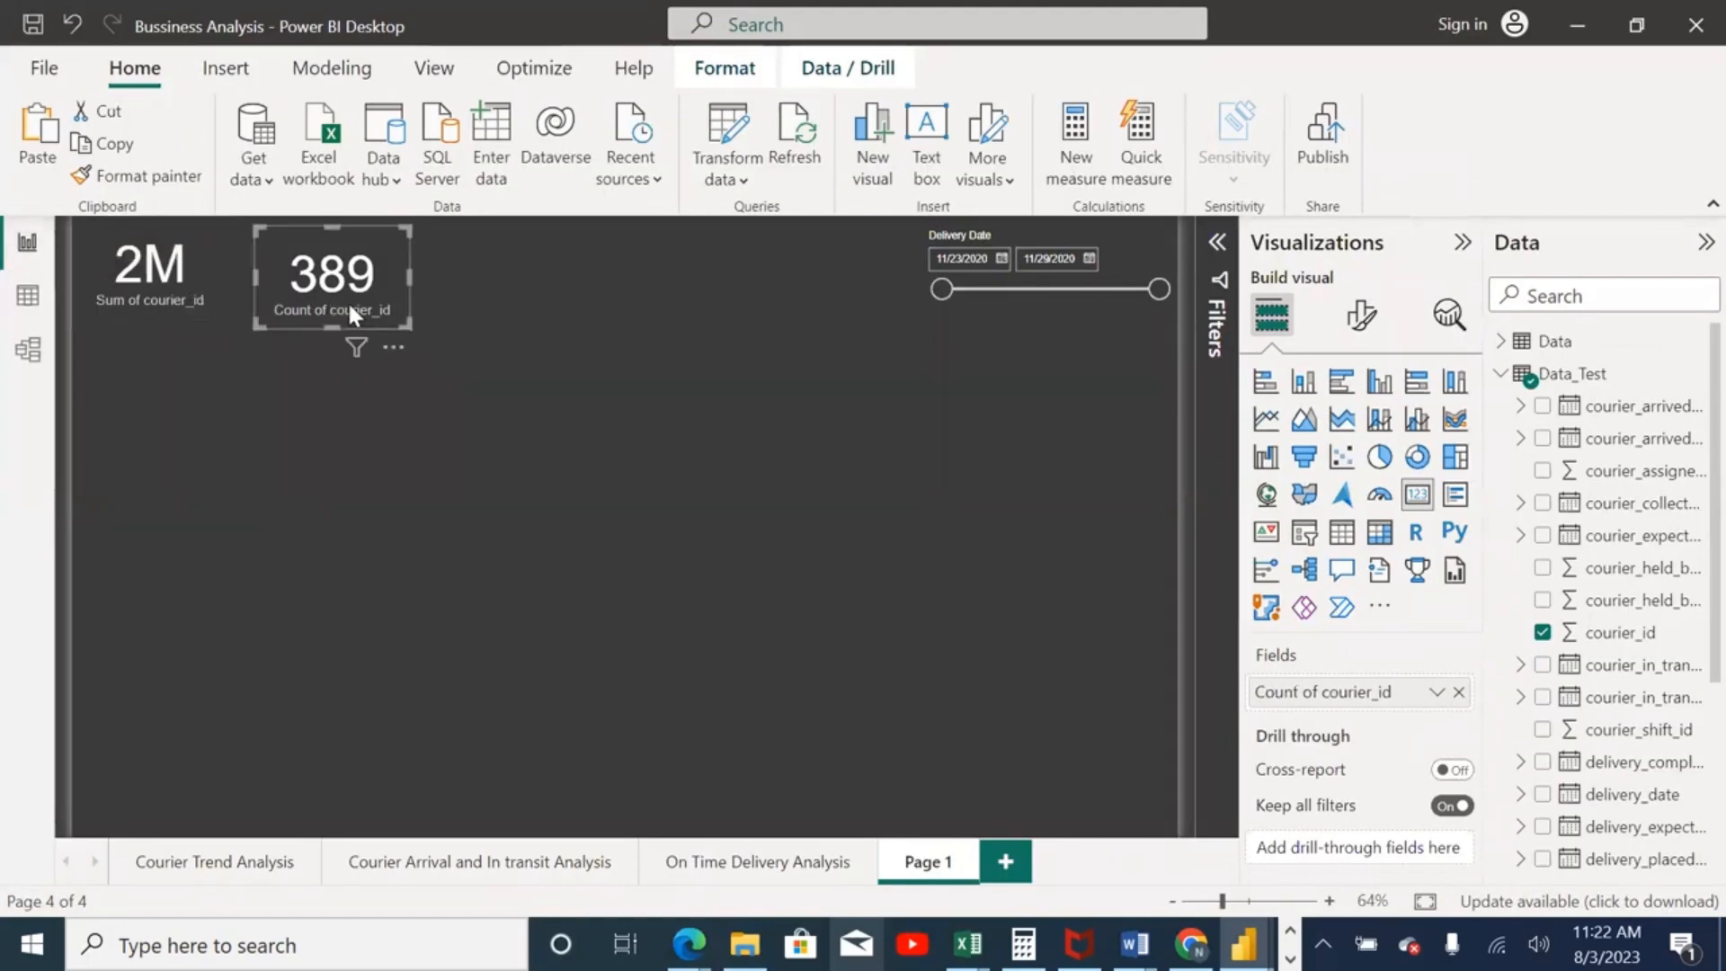
pyautogui.doubleClick(1319, 697)
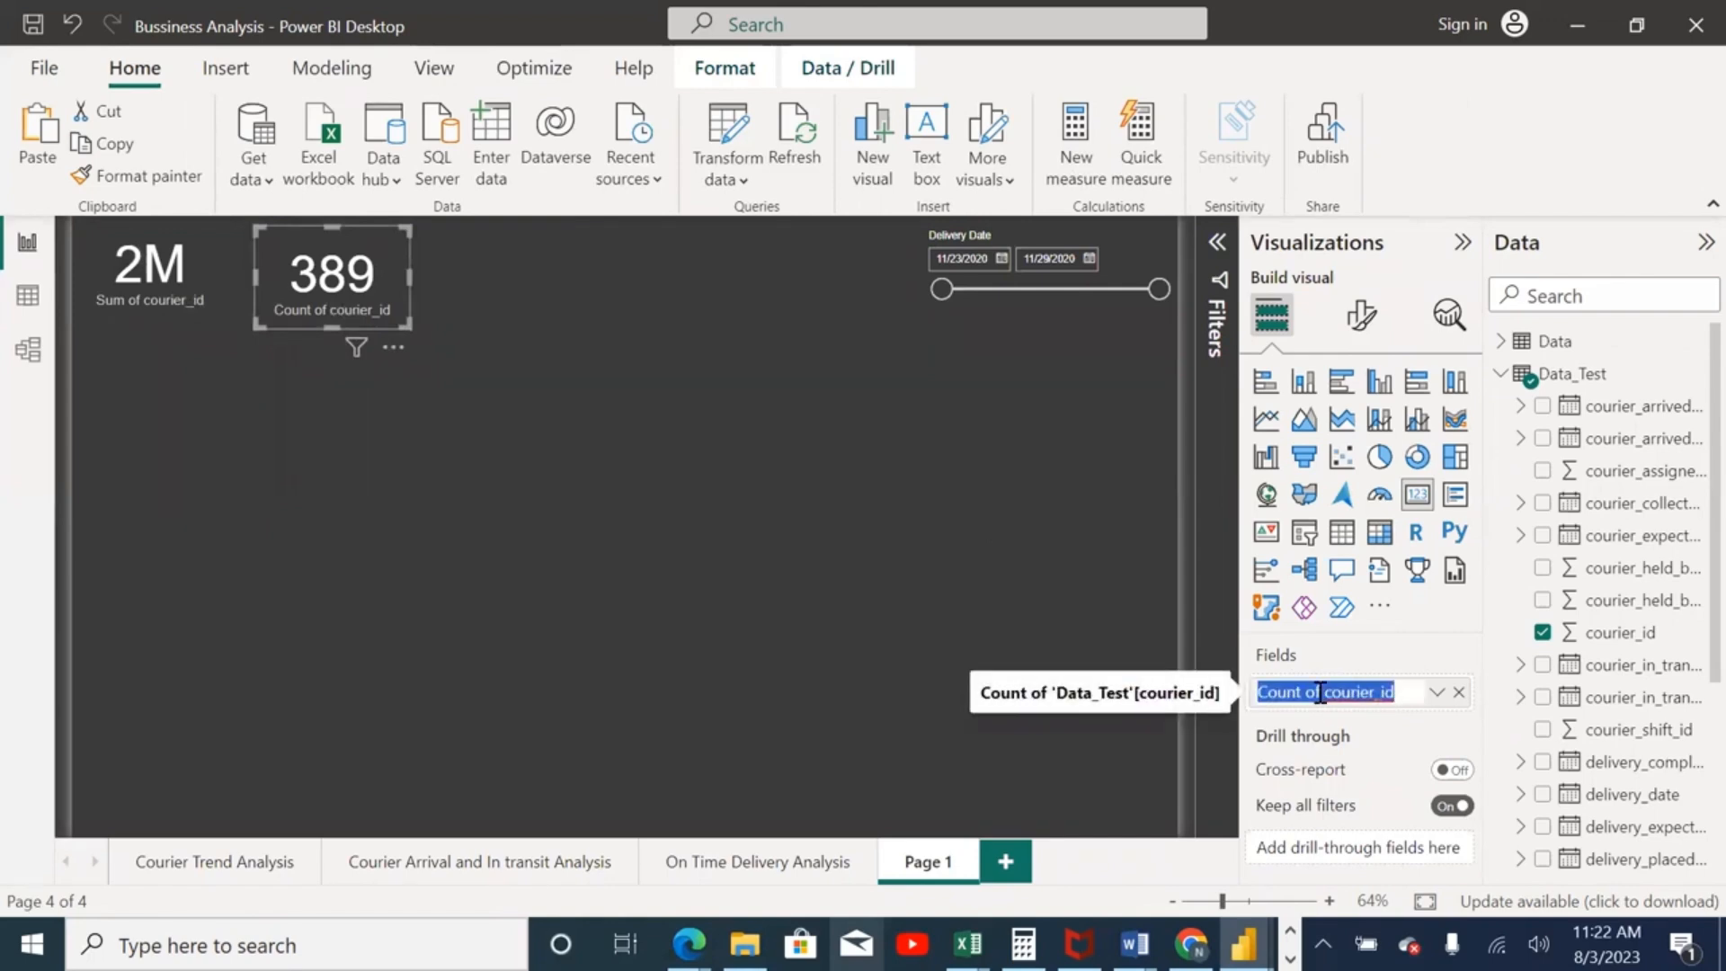
pyautogui.write('Total ')
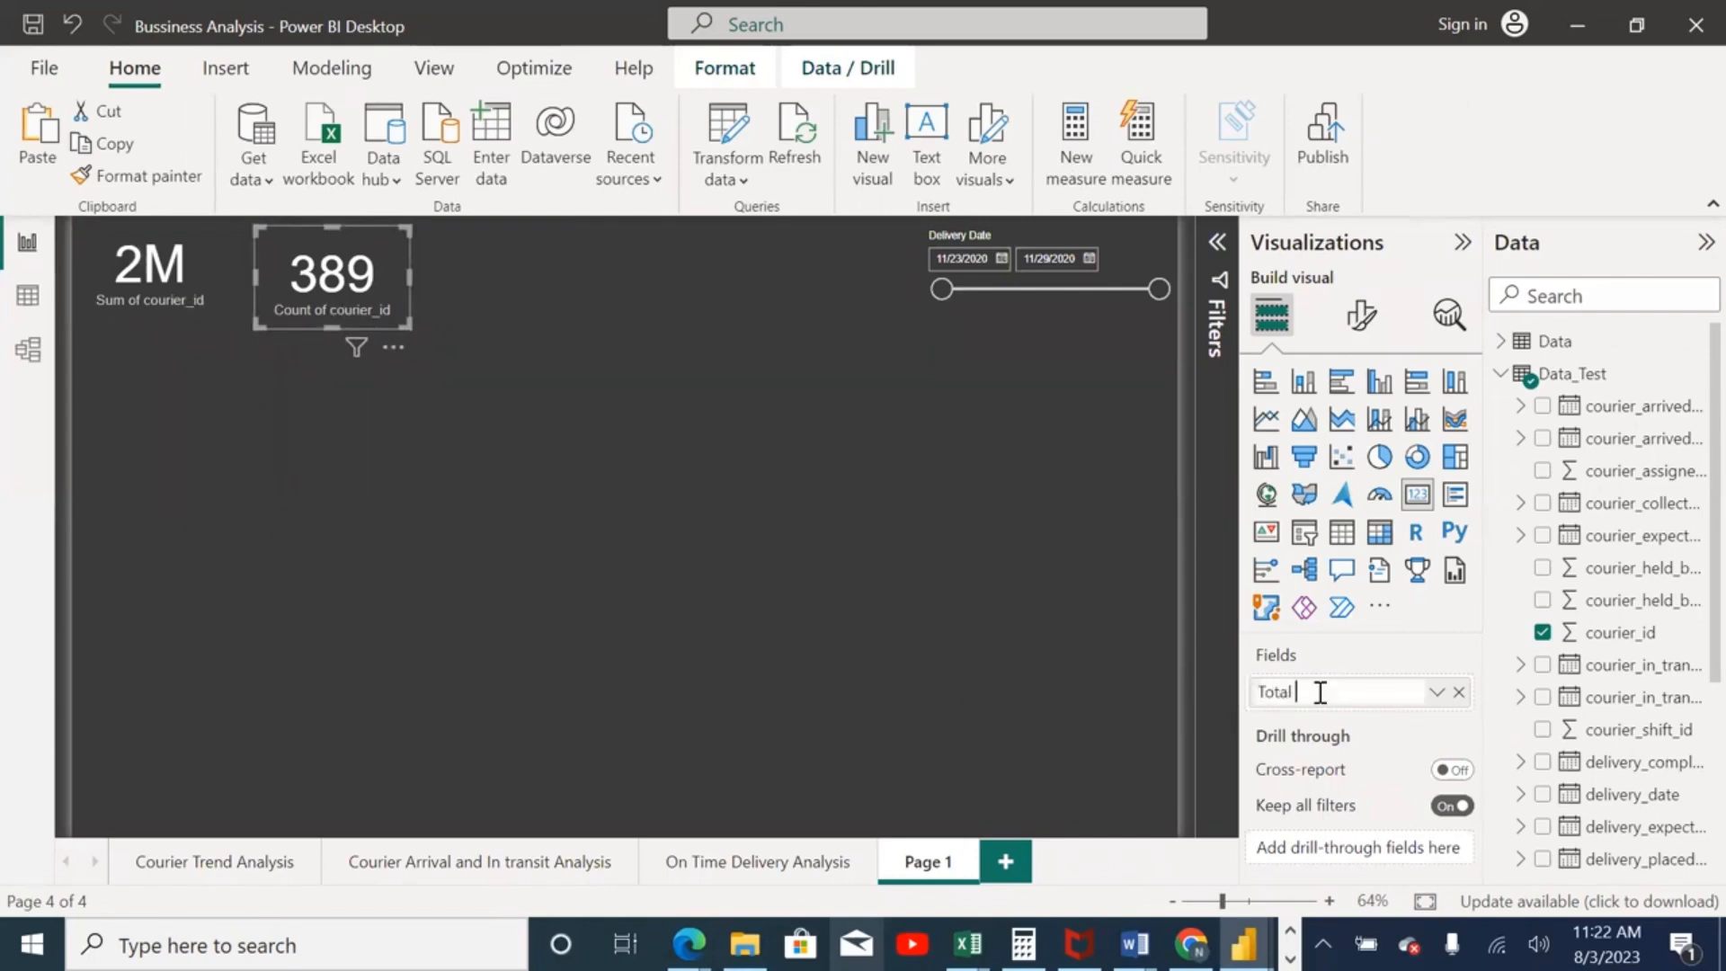
pyautogui.write('Courier Offices')
pyautogui.press('Return')
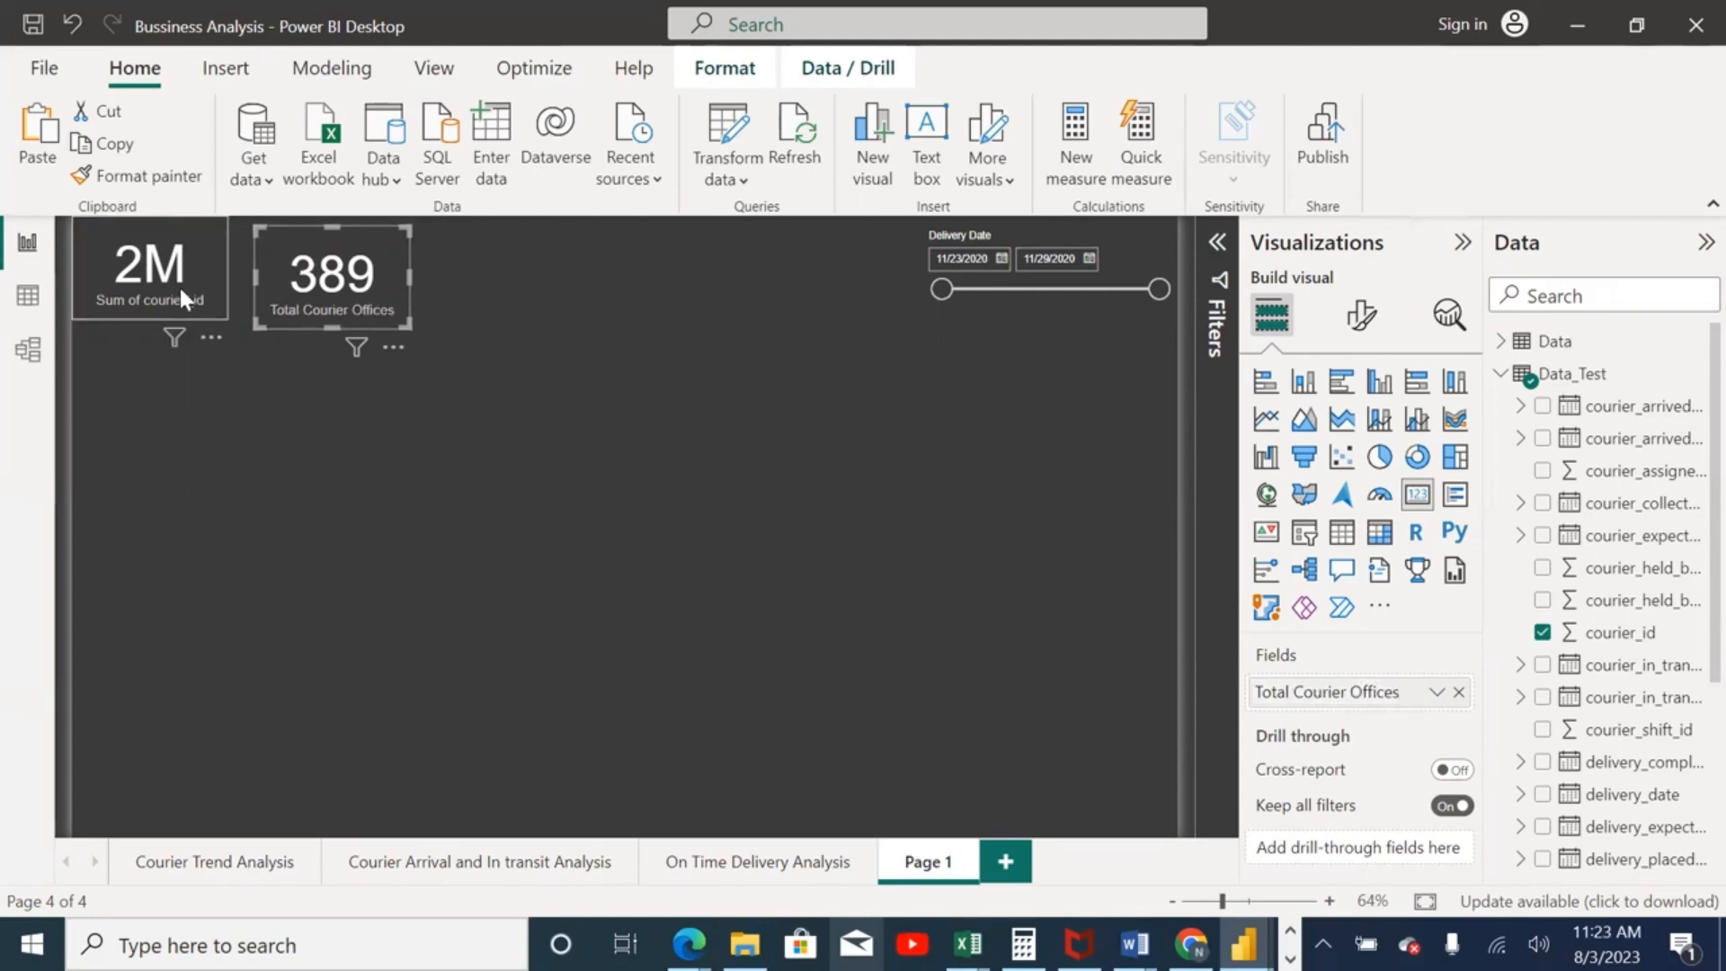
# Step: Delete the Sum of courier_id card and move the Total Courier Offices card into the page's upper-left corner
pyautogui.click(217, 267)
pyautogui.press('Delete')
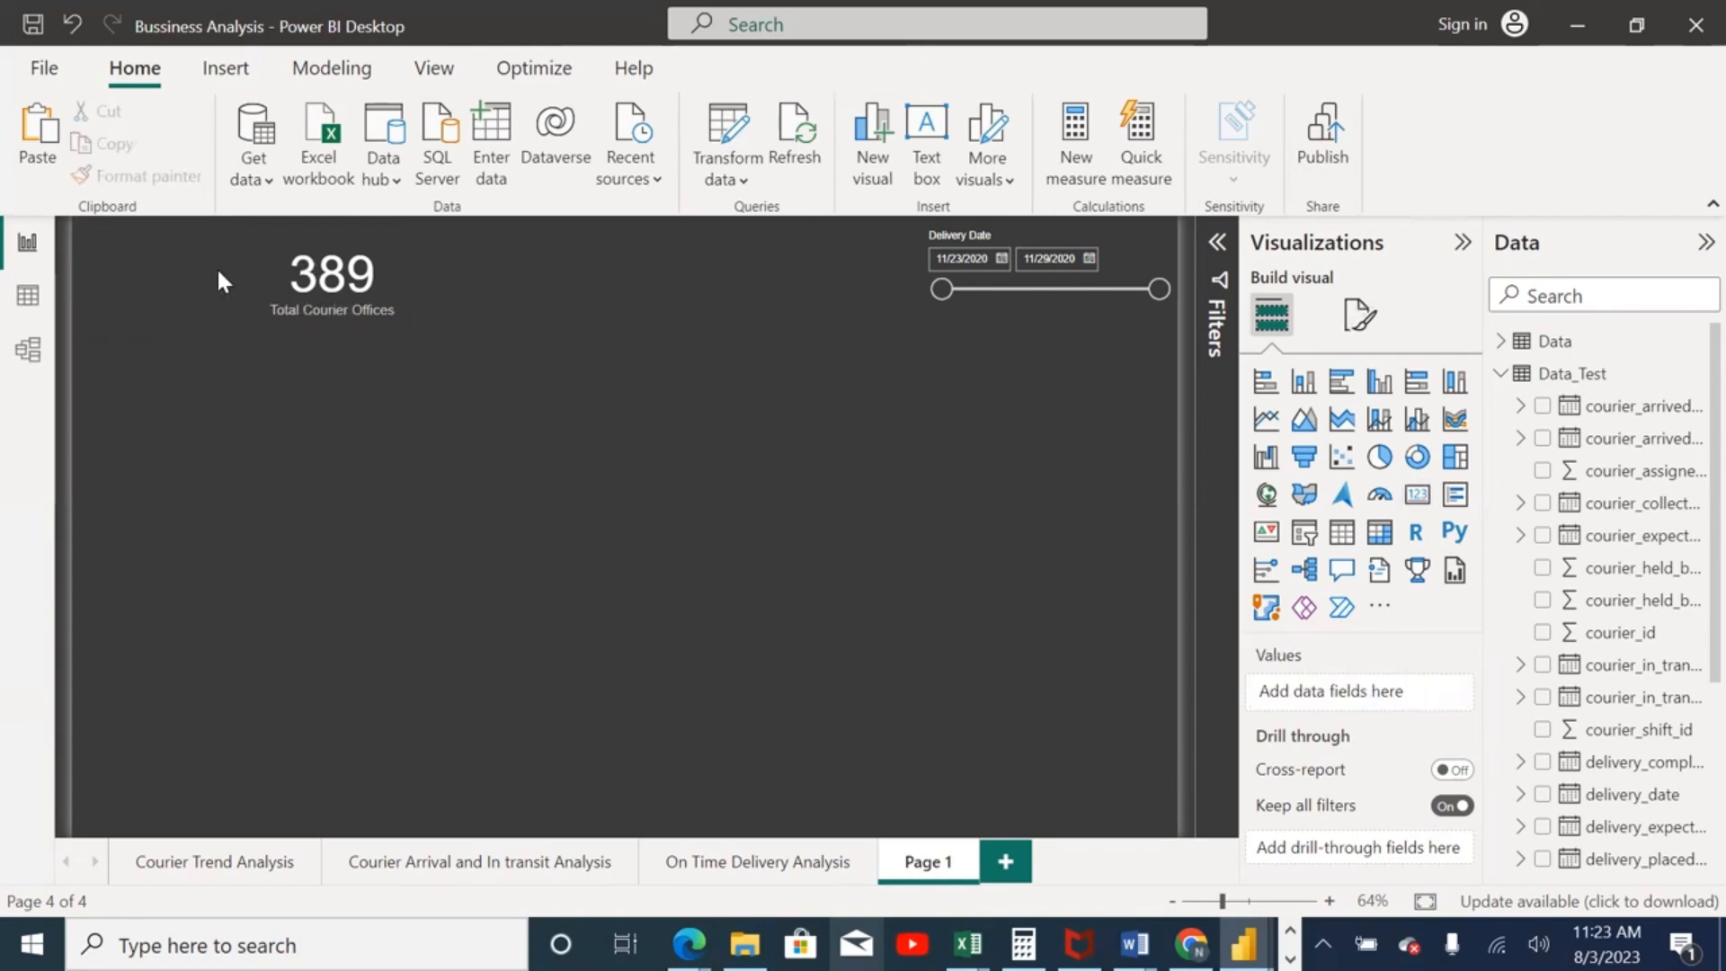
pyautogui.moveTo(266, 286); pyautogui.dragTo(256, 220)
# Step: Duplicate the Total Courier Offices card directly beside it and replace the copy's field with Data_Test's order_number
pyautogui.click(293, 300)
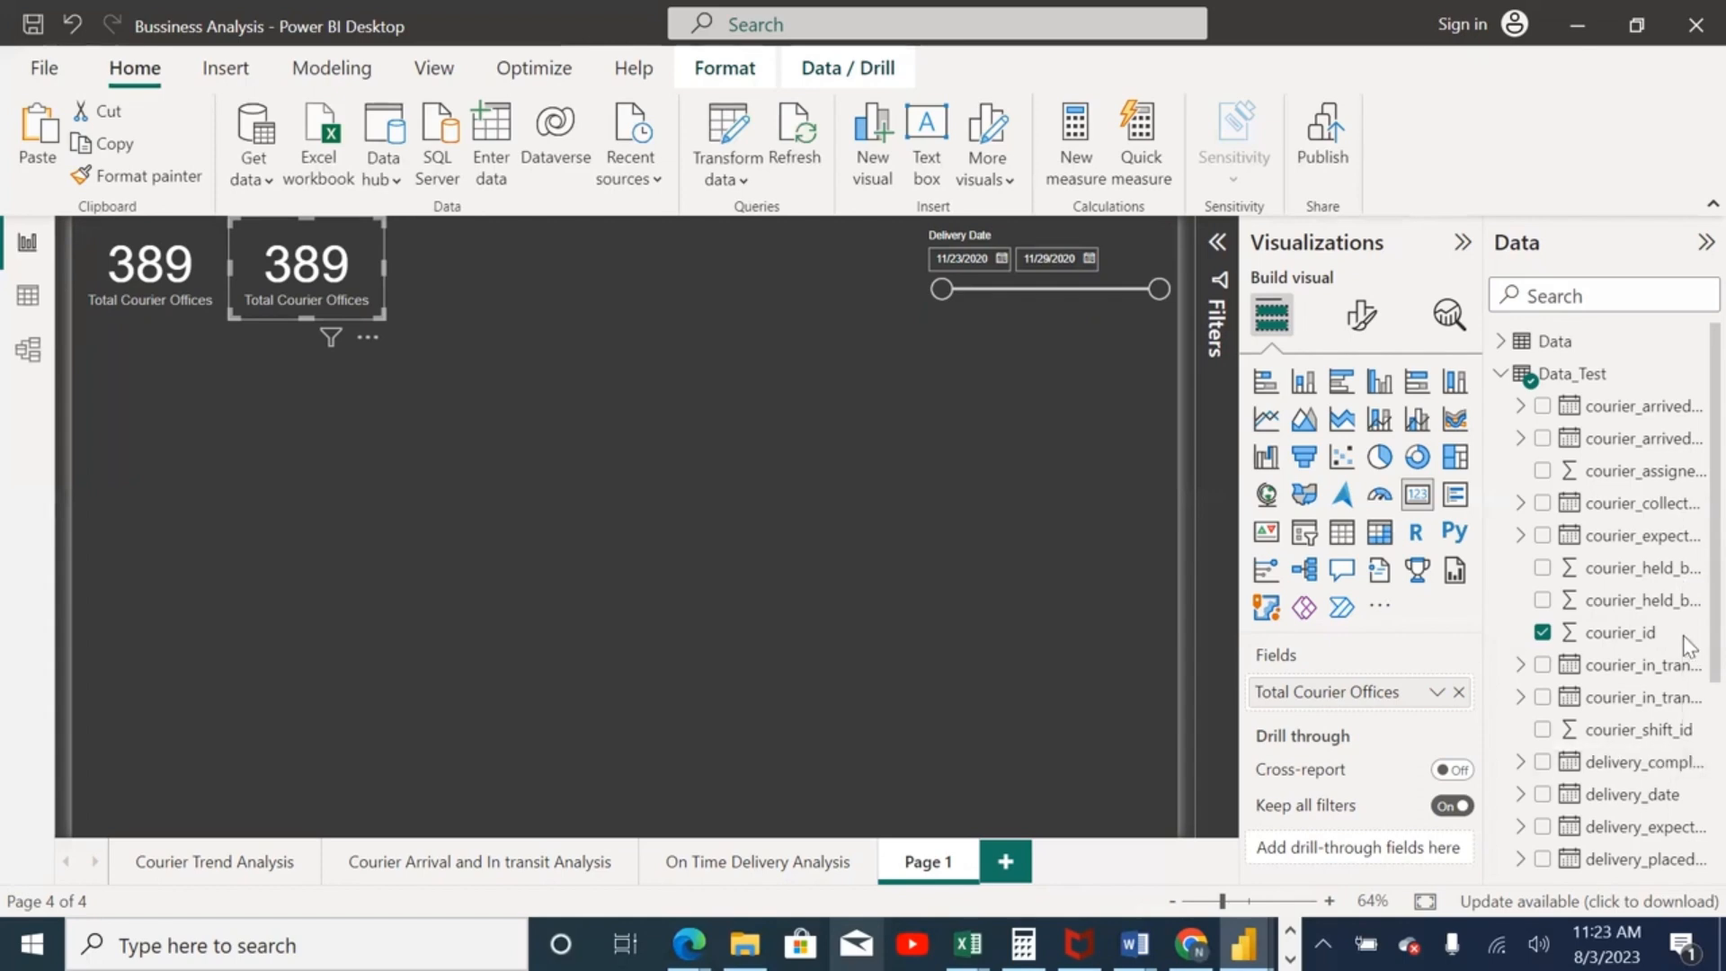
pyautogui.scroll(-3, 1687, 699)
pyautogui.scroll(2, 1685, 848)
pyautogui.scroll(-2, 1685, 849)
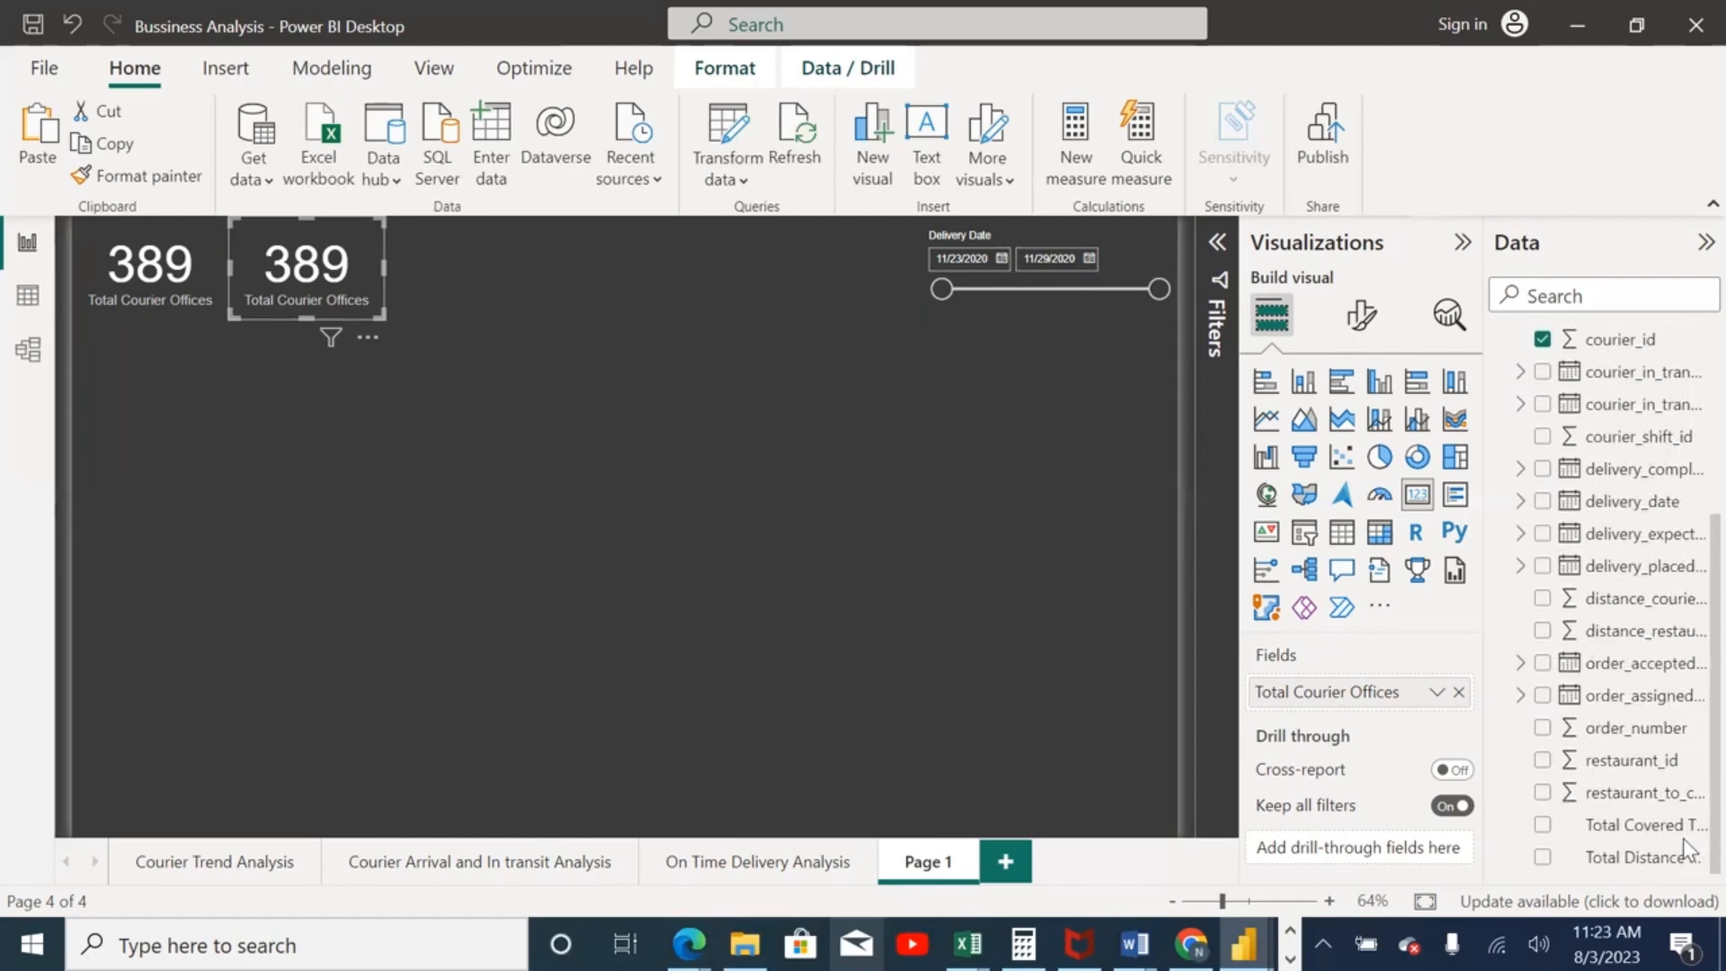
pyautogui.scroll(2, 1683, 810)
pyautogui.scroll(3, 1683, 710)
pyautogui.scroll(-4, 1684, 694)
pyautogui.scroll(-1, 1687, 697)
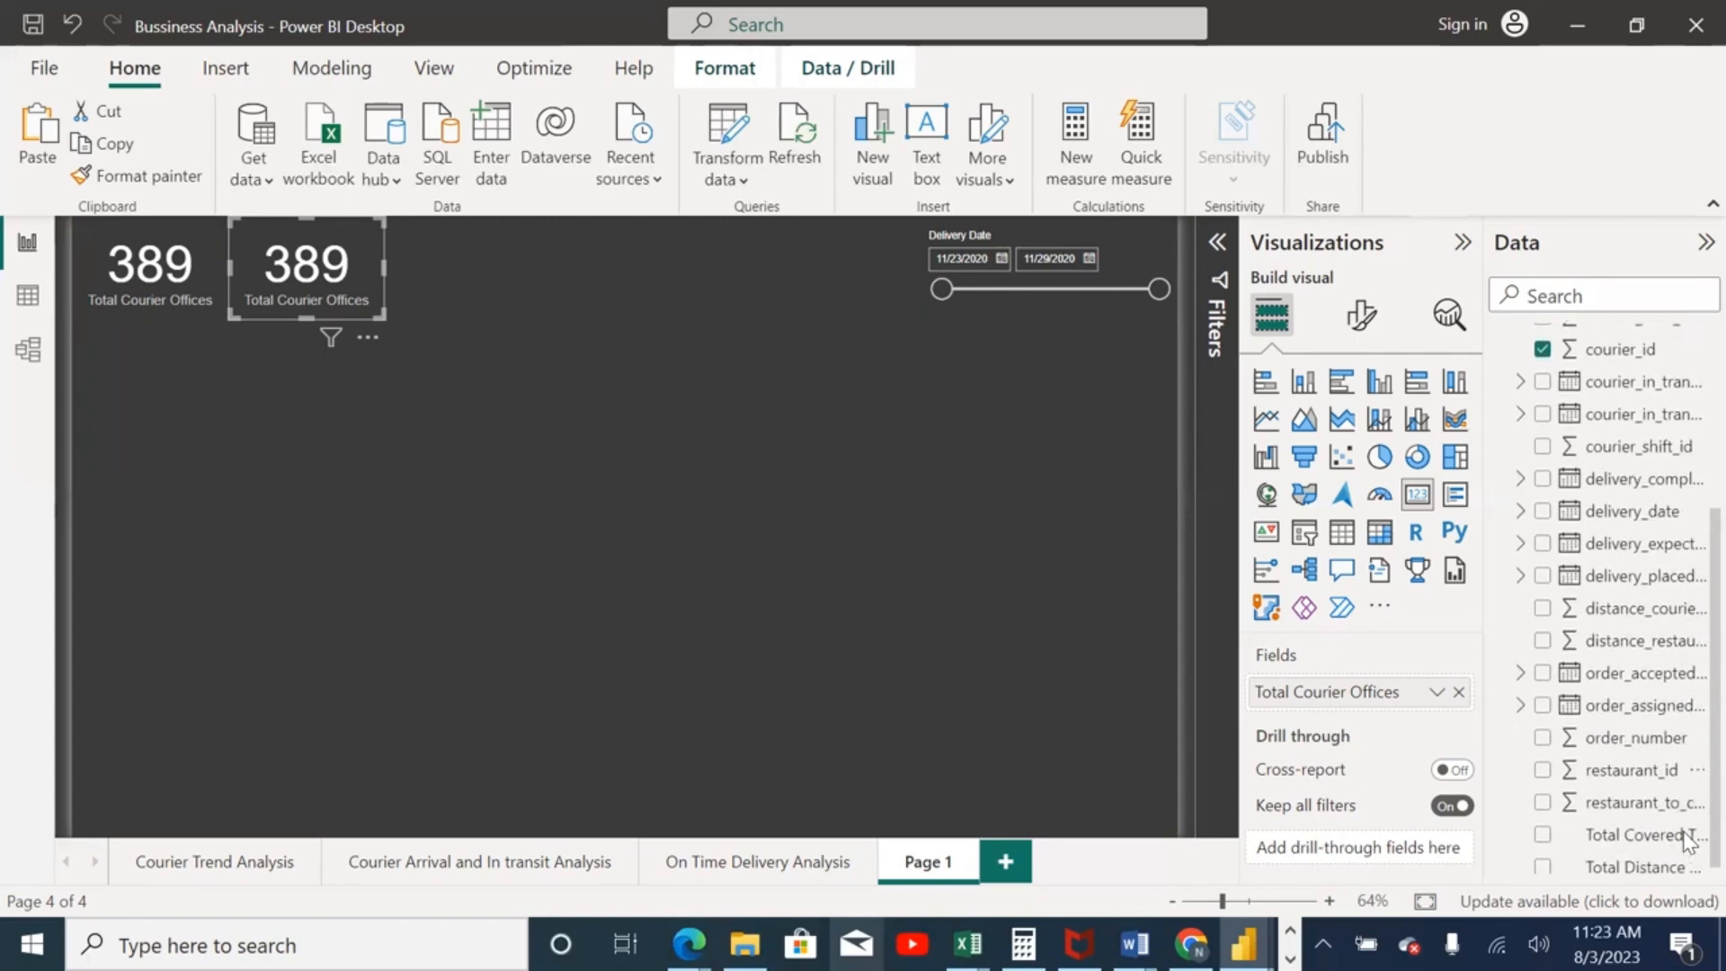
pyautogui.moveTo(1627, 737); pyautogui.dragTo(1401, 707)
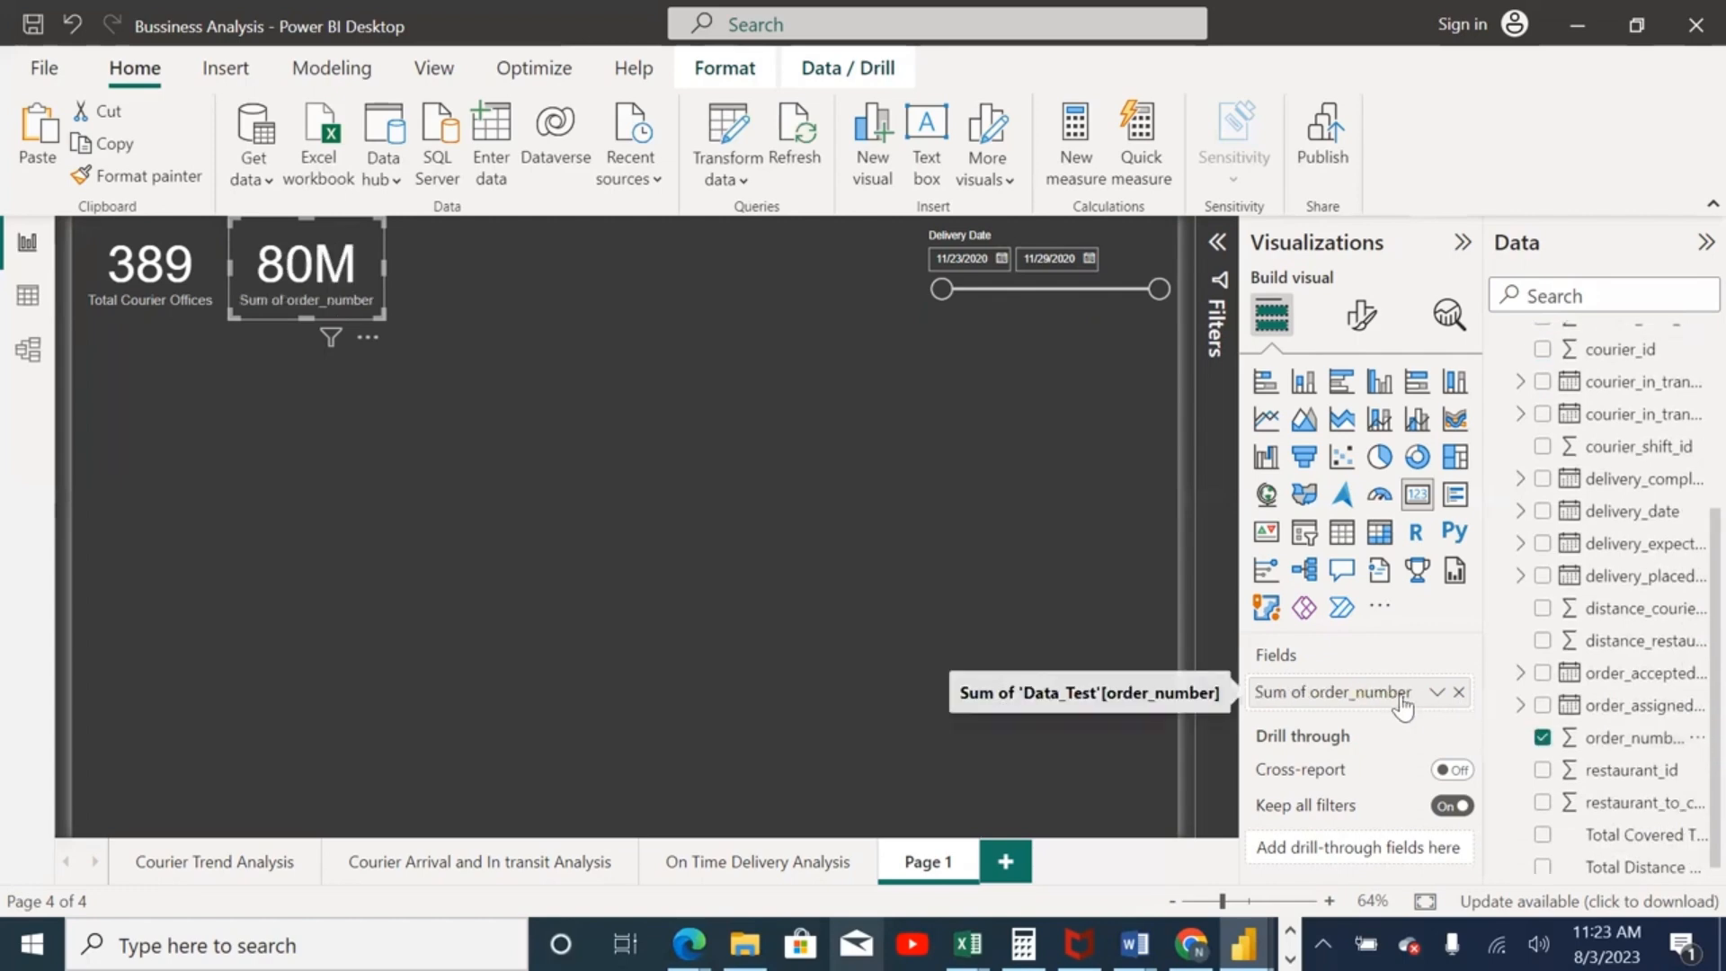
# Step: Set the order_number aggregation to Count and widen the card so its full value fits
pyautogui.click(1436, 692)
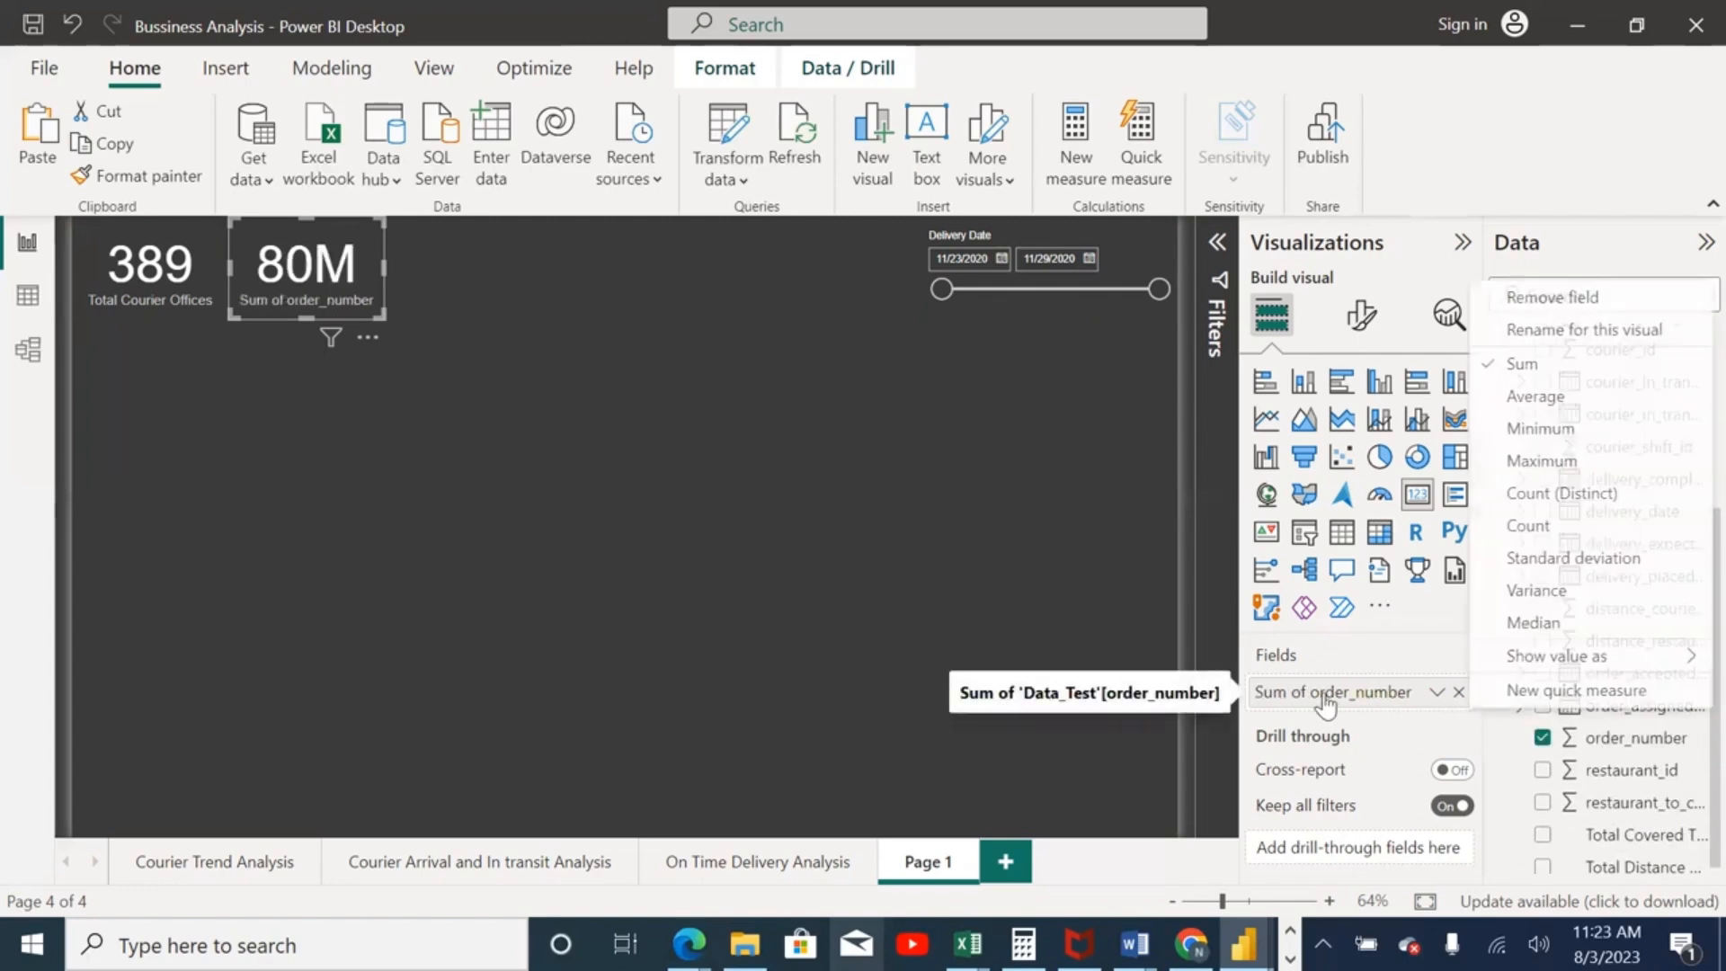
pyautogui.click(1566, 531)
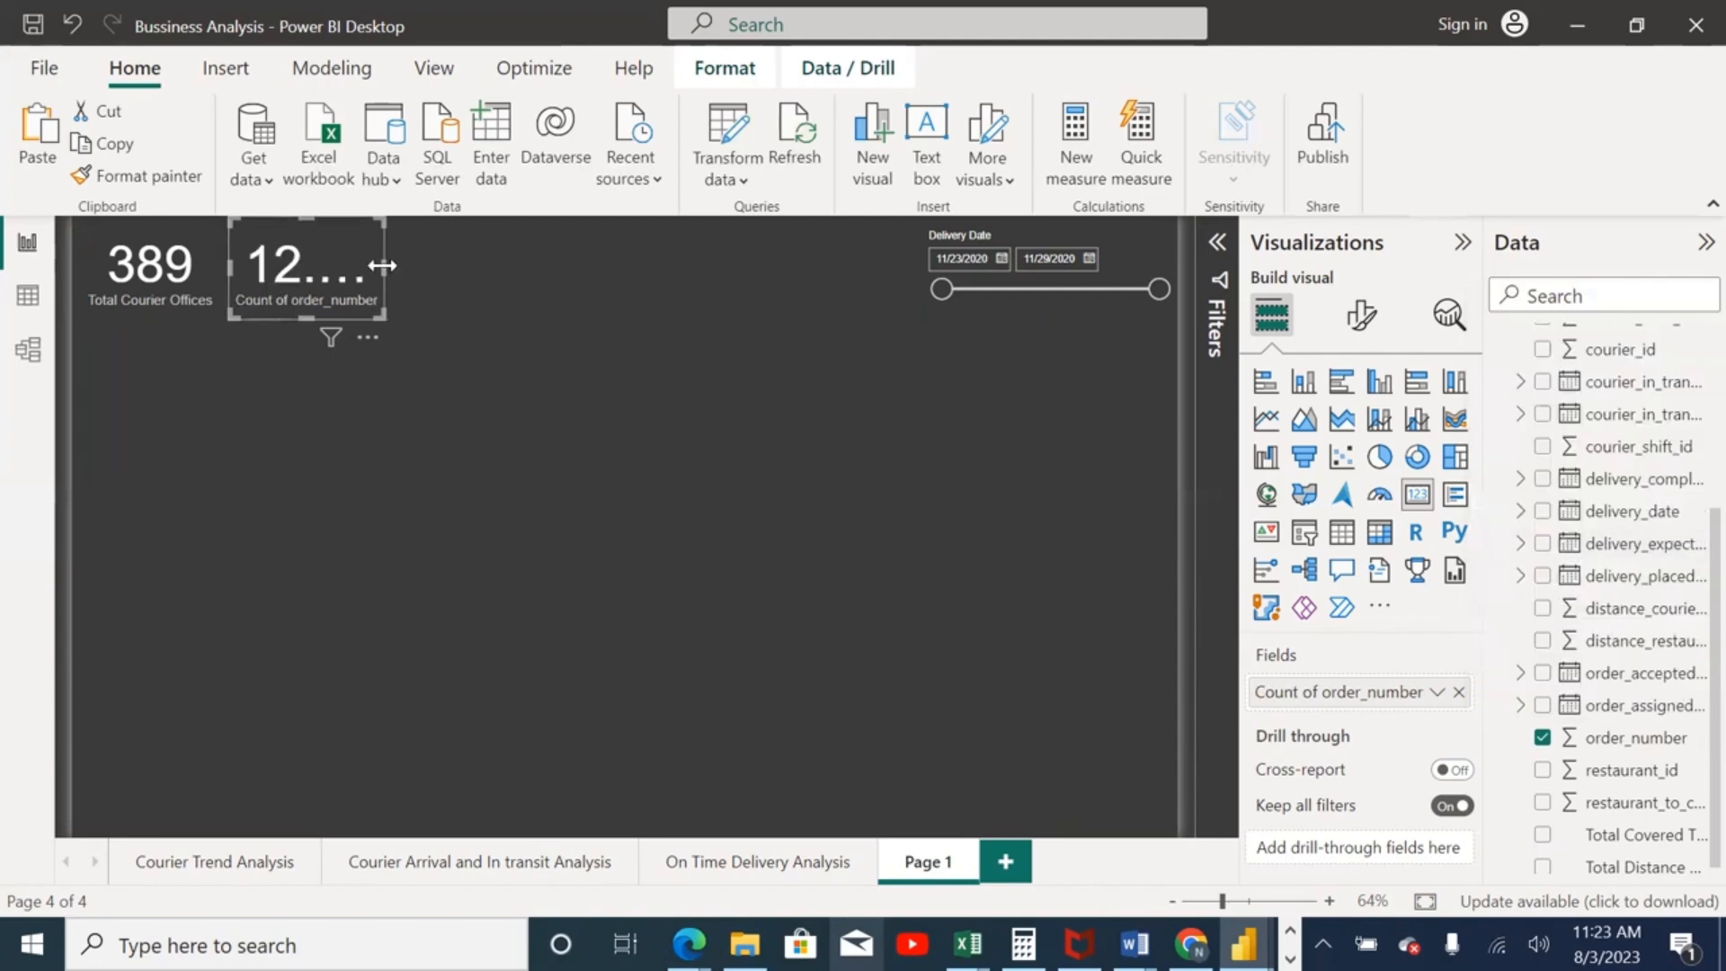
pyautogui.moveTo(382, 271); pyautogui.dragTo(449, 264)
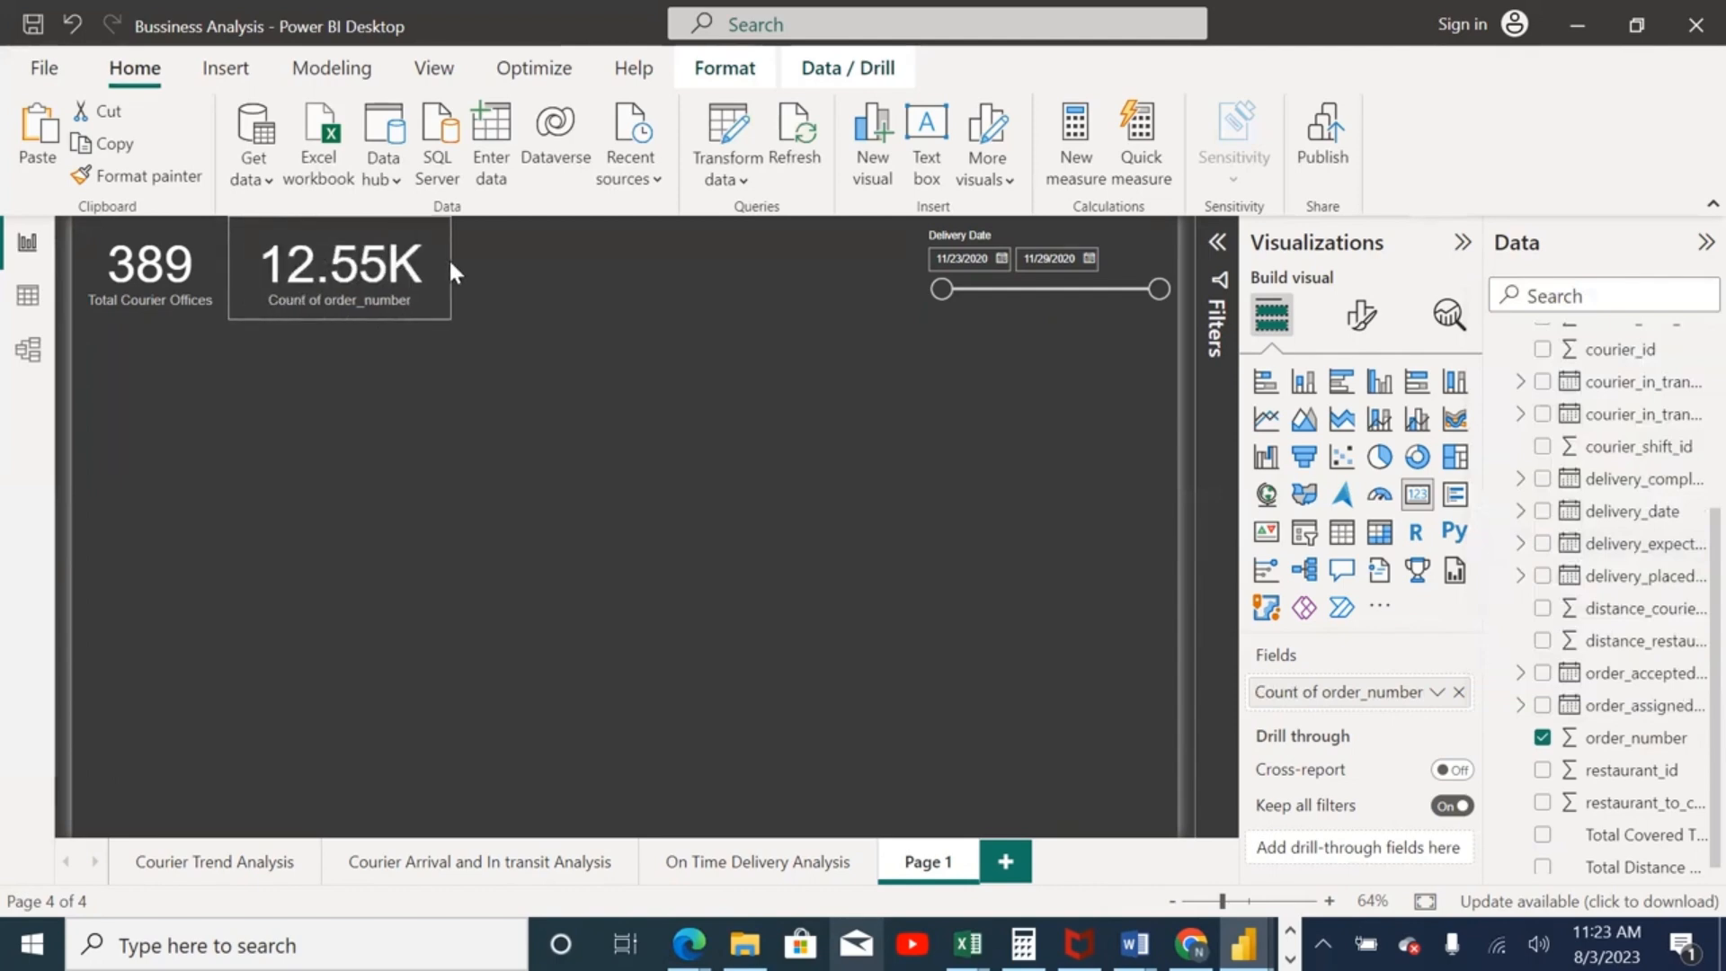
# Step: Rename the card's order_number field as Total Orders for this visual
pyautogui.doubleClick(1340, 688)
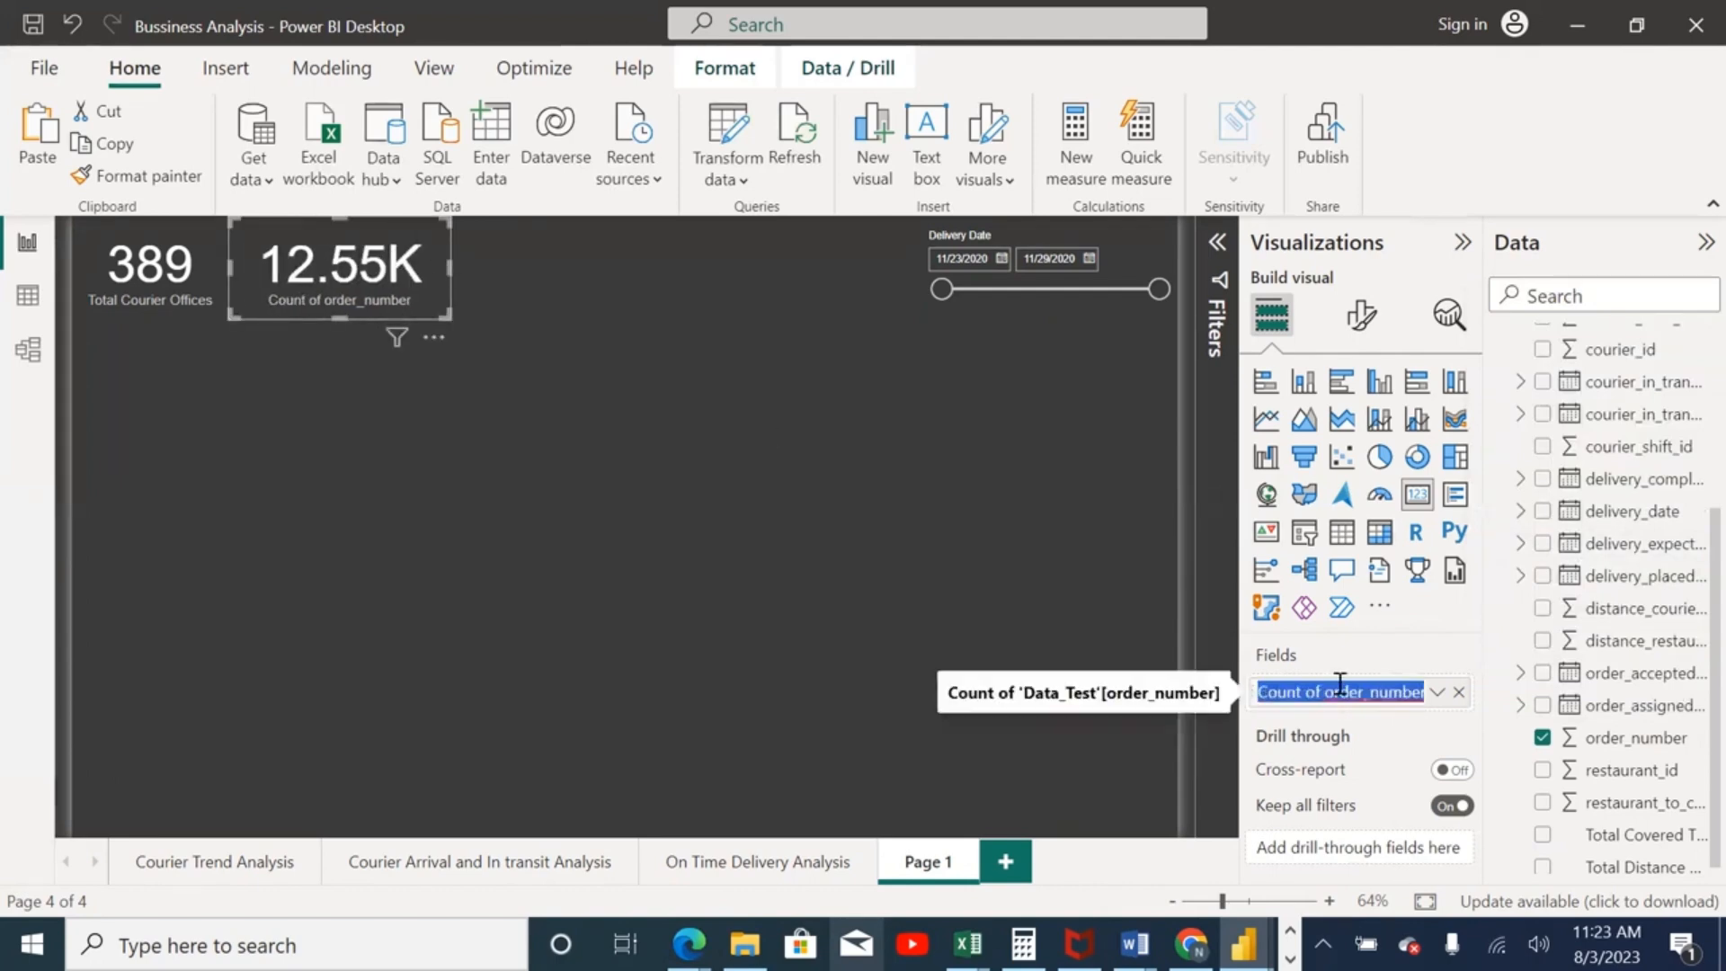
pyautogui.write('Total Orders')
pyautogui.press('Return')
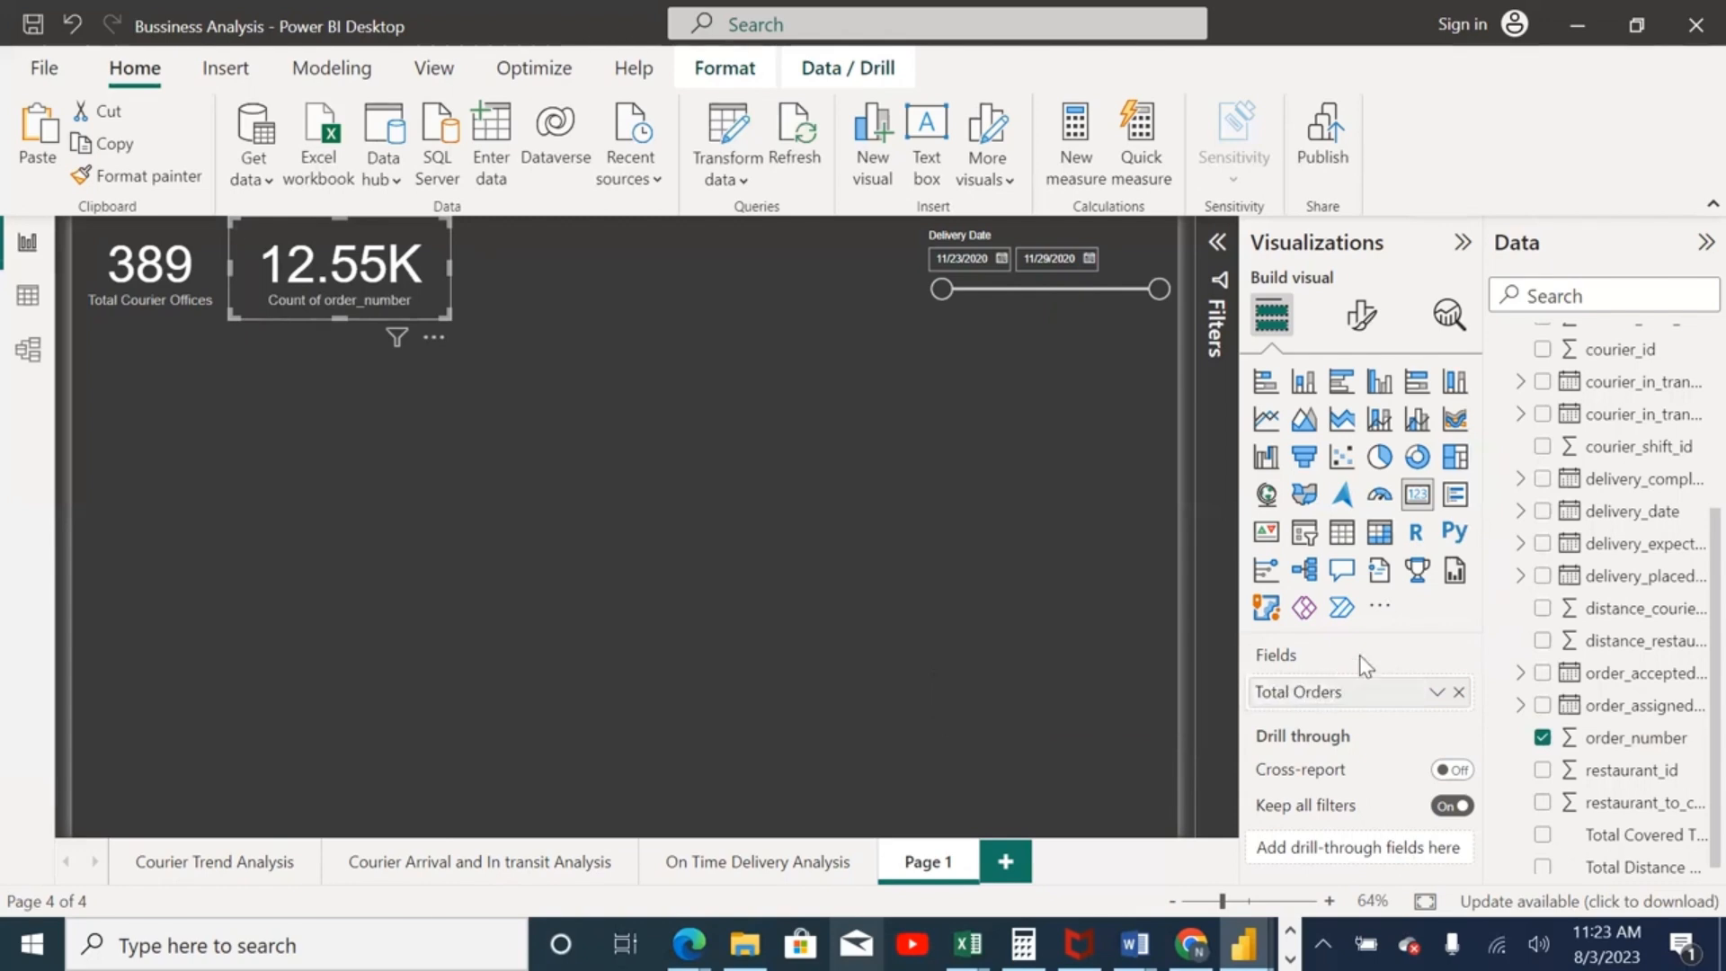
# Step: Shrink the Total Orders card slightly, nudge it down and deselect it
pyautogui.moveTo(456, 312); pyautogui.dragTo(413, 310)
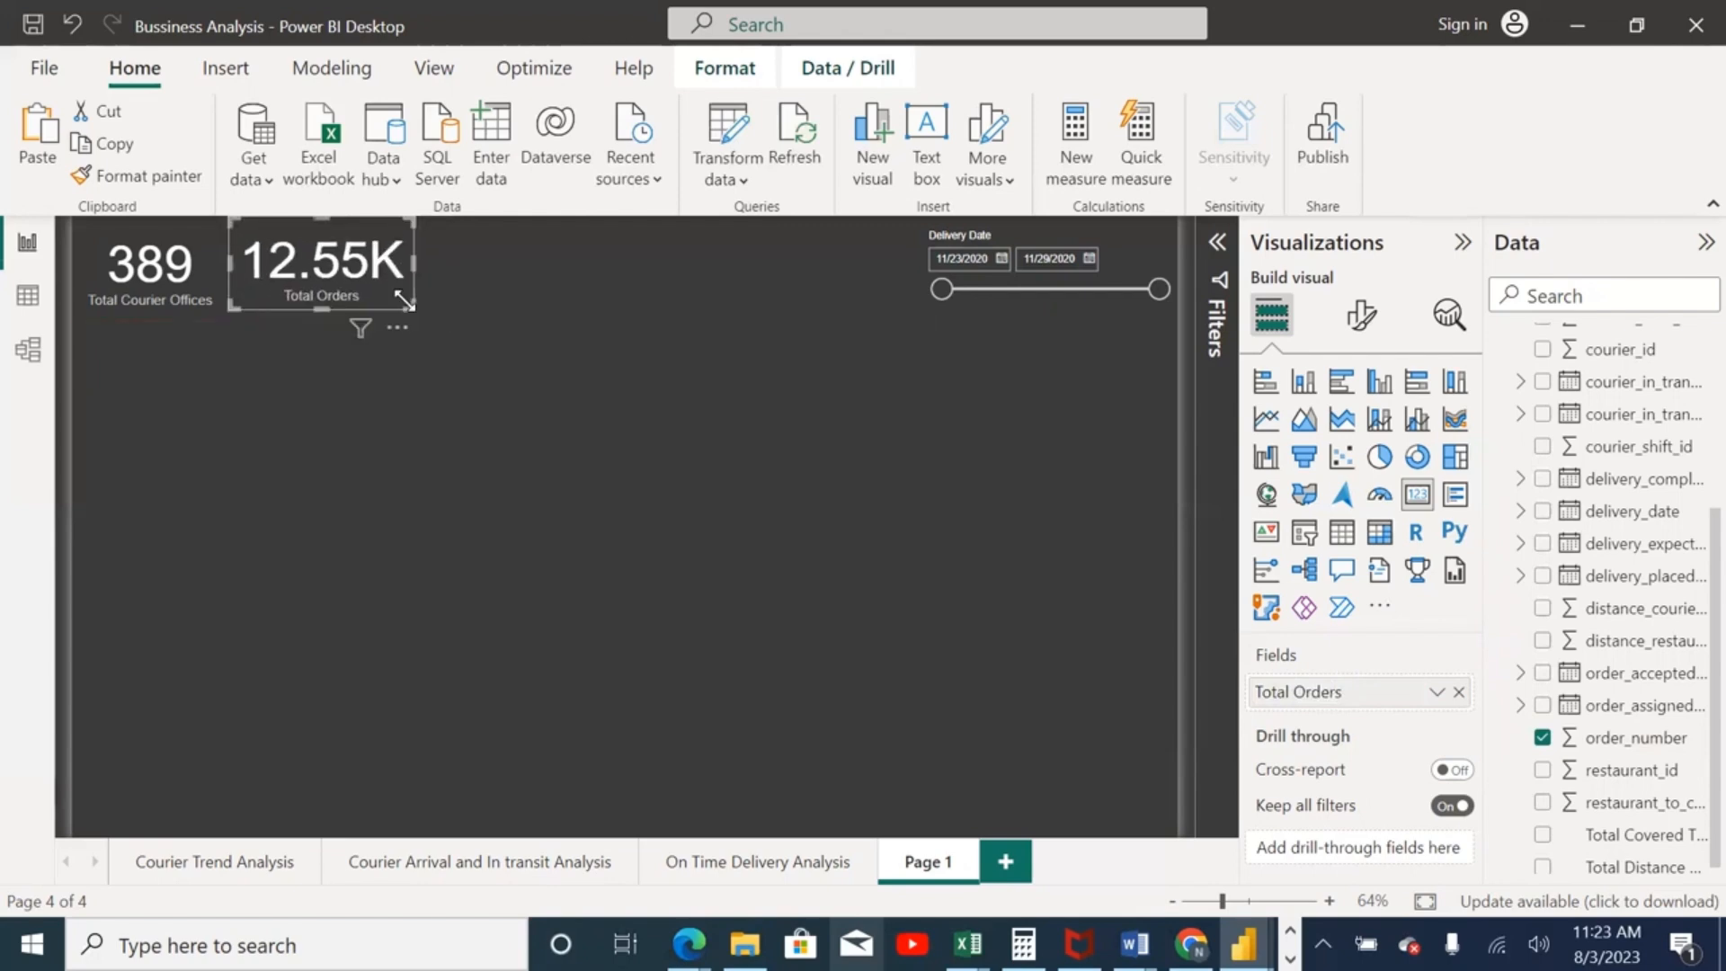
pyautogui.click(491, 507)
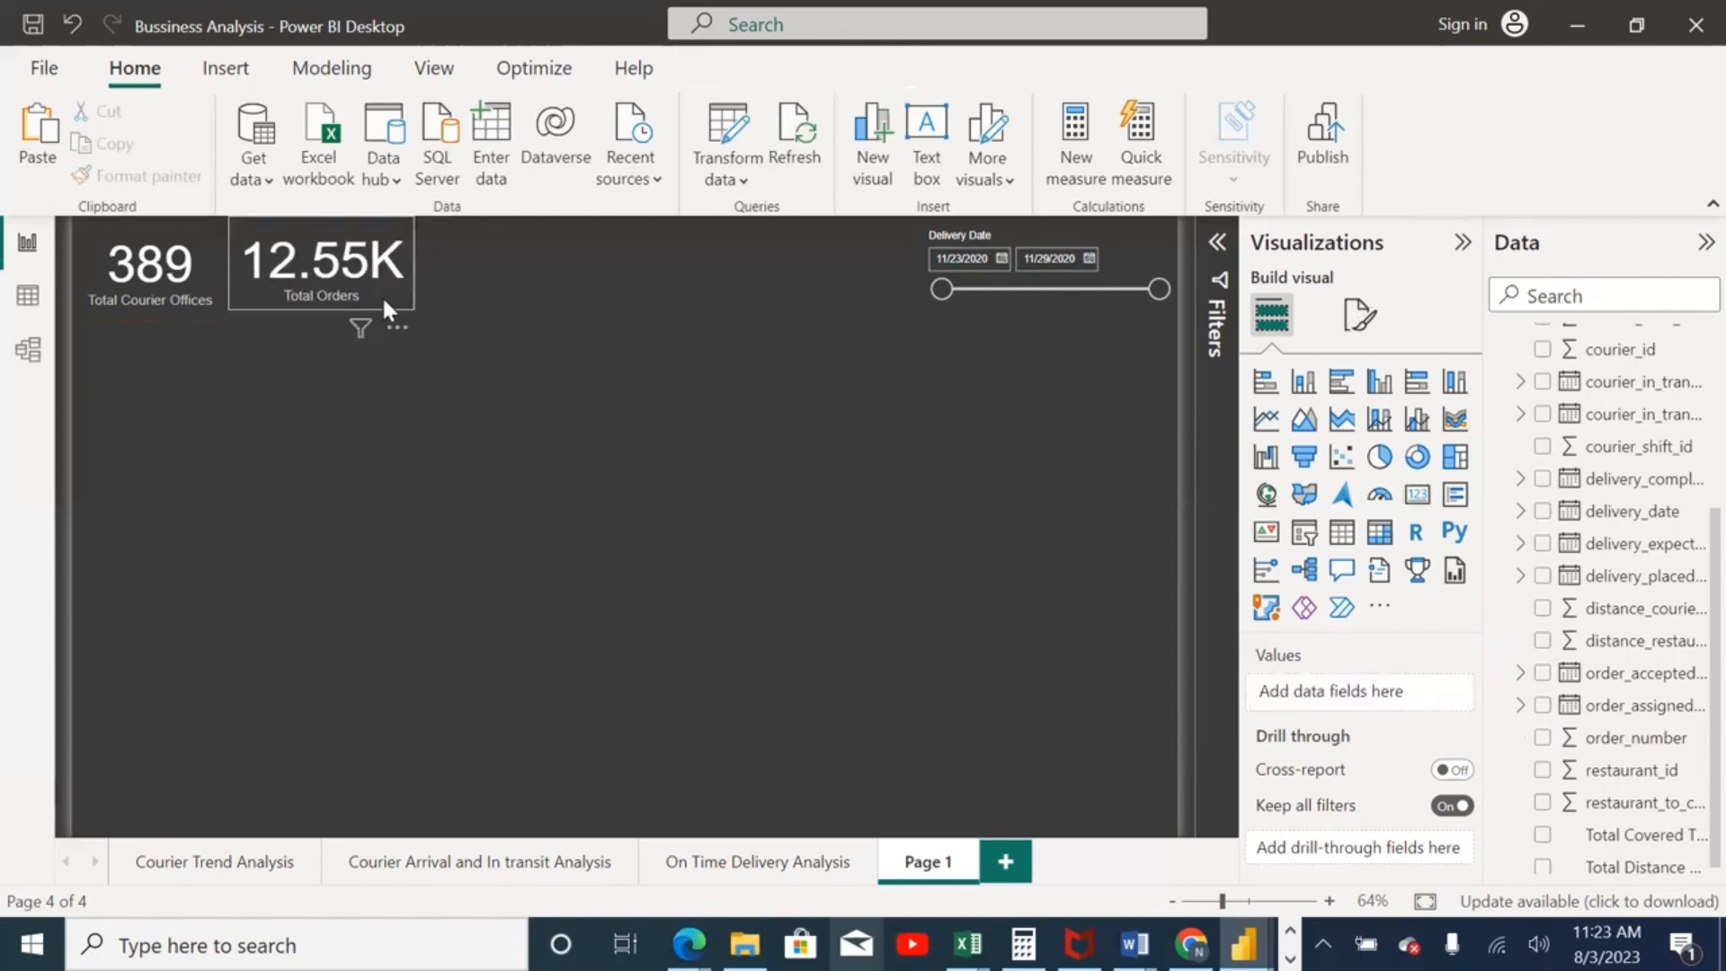
pyautogui.moveTo(384, 310); pyautogui.dragTo(384, 319)
pyautogui.click(454, 453)
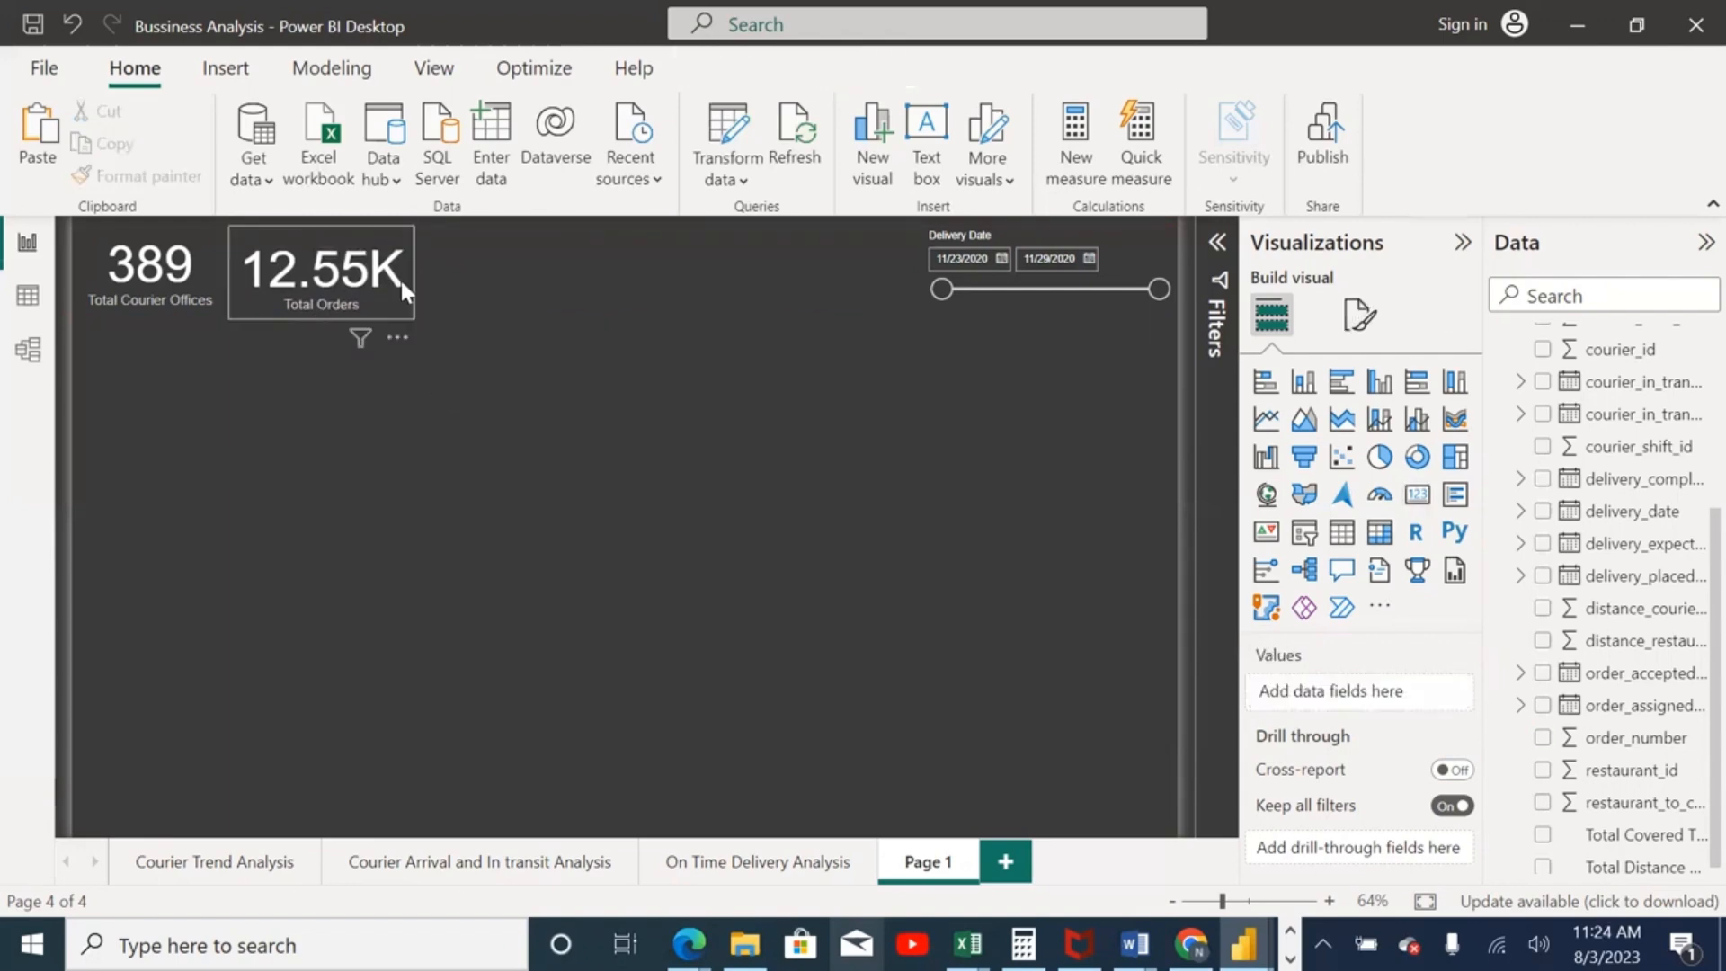
# Step: Duplicate the Total Orders card and place the copy just to its right
pyautogui.click(399, 314)
pyautogui.hotkey('ctrl', 'c')
pyautogui.hotkey('ctrl', 'v')
pyautogui.moveTo(399, 314); pyautogui.dragTo(586, 298)
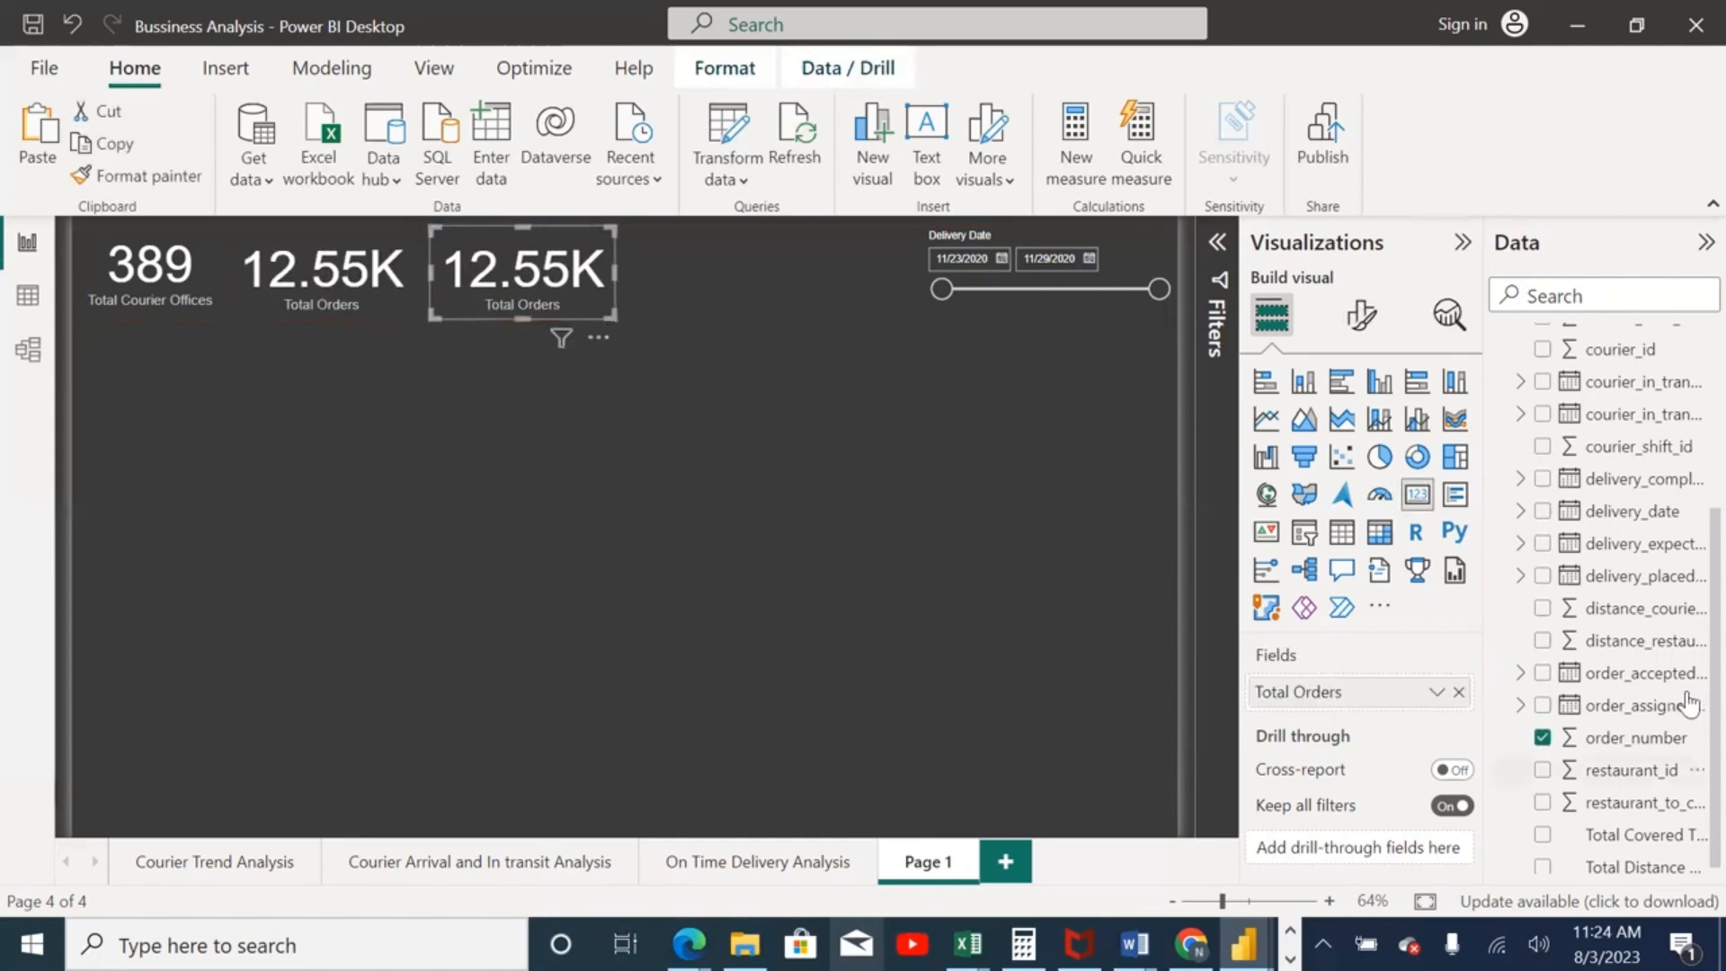
# Step: Replace the copied card's order_number field with restaurant_id, aggregated as Count (Distinct)
pyautogui.click(1543, 738)
pyautogui.click(1543, 771)
pyautogui.click(1436, 692)
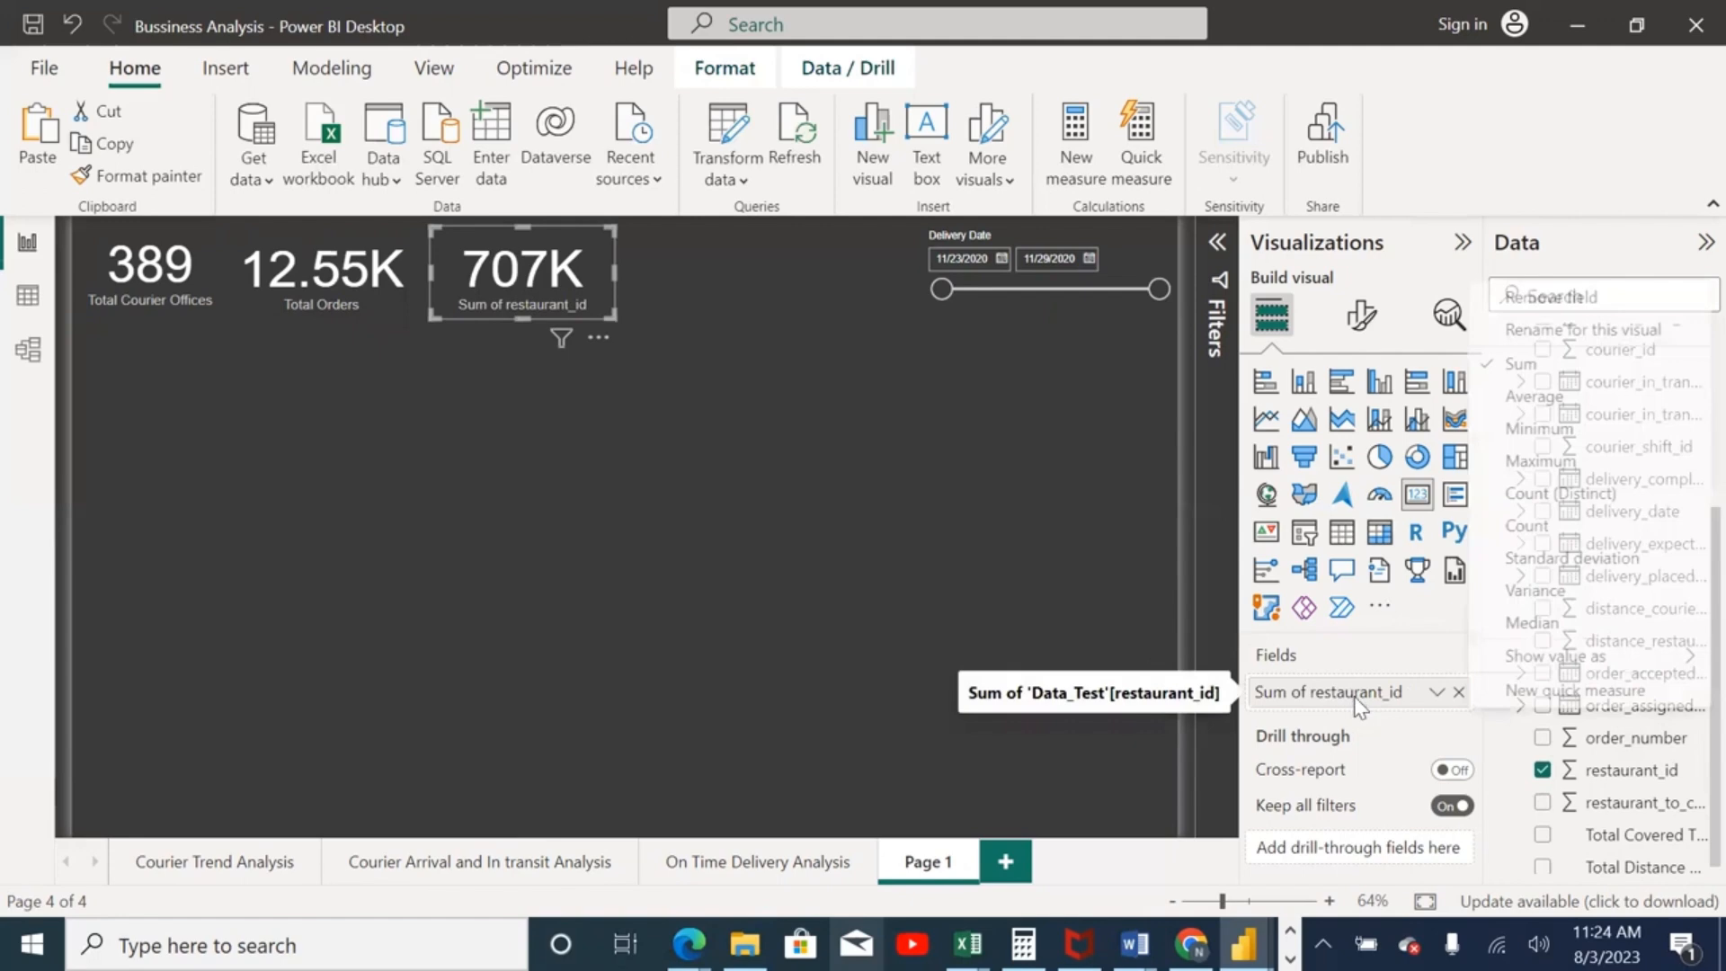
pyautogui.click(1578, 496)
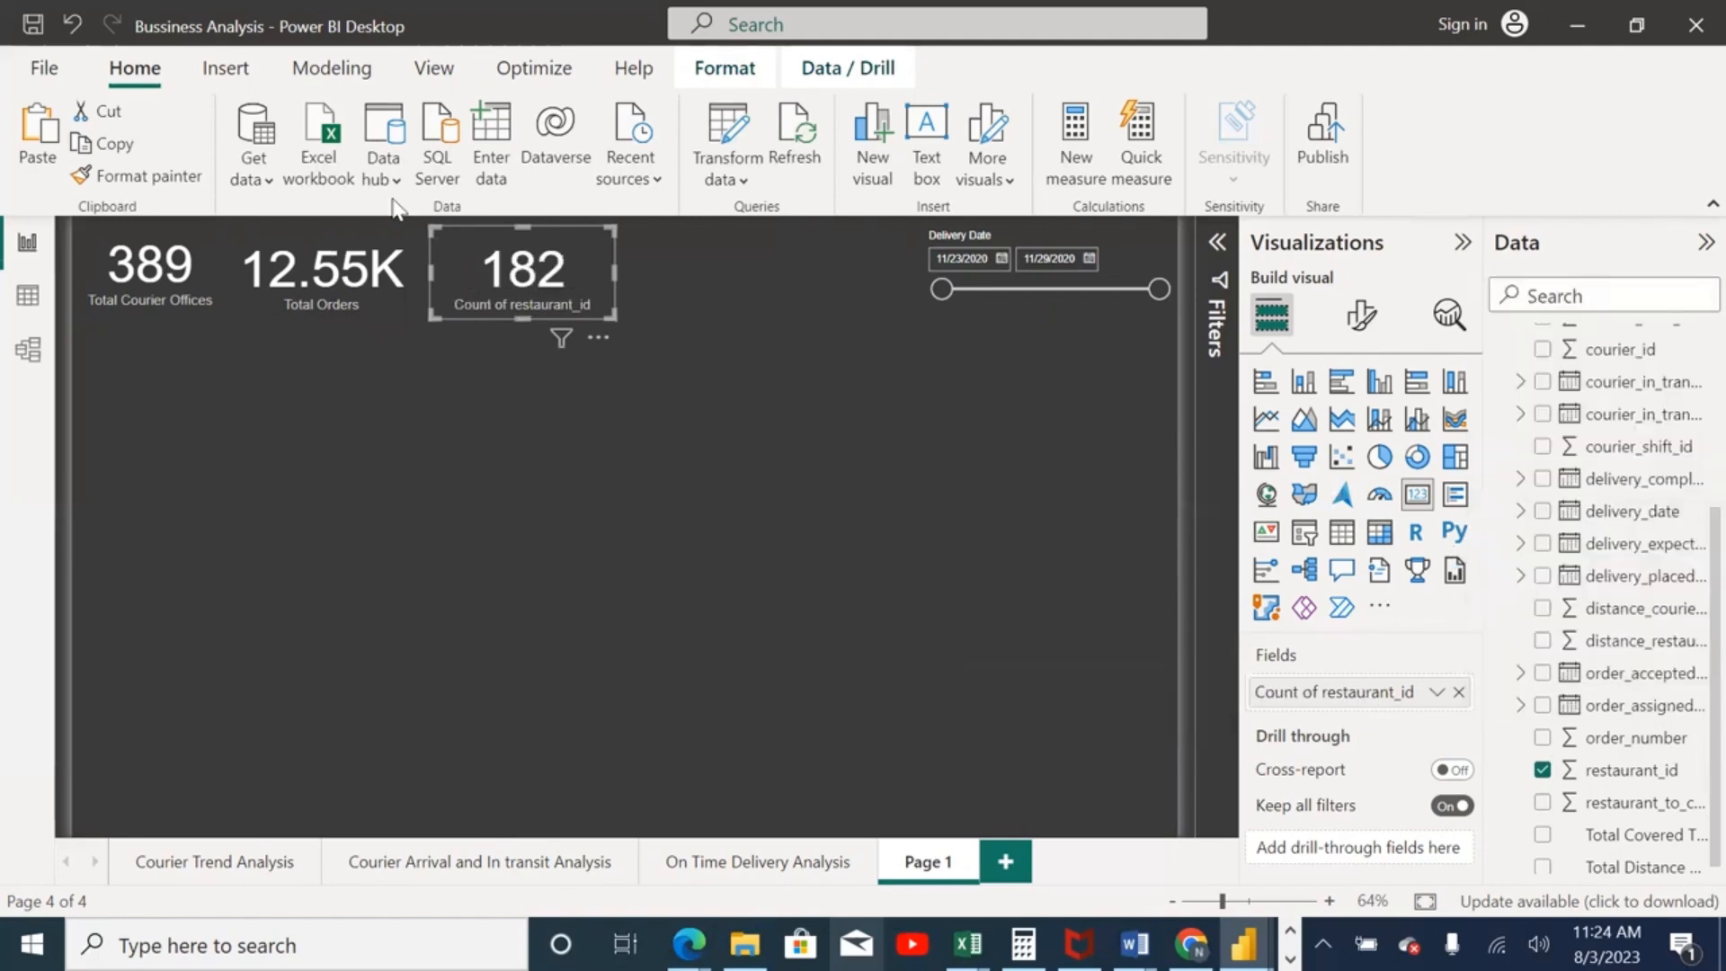
# Step: Rename the third card's restaurant_id field as Total Restaurants for this visual and deselect the card
pyautogui.doubleClick(1354, 691)
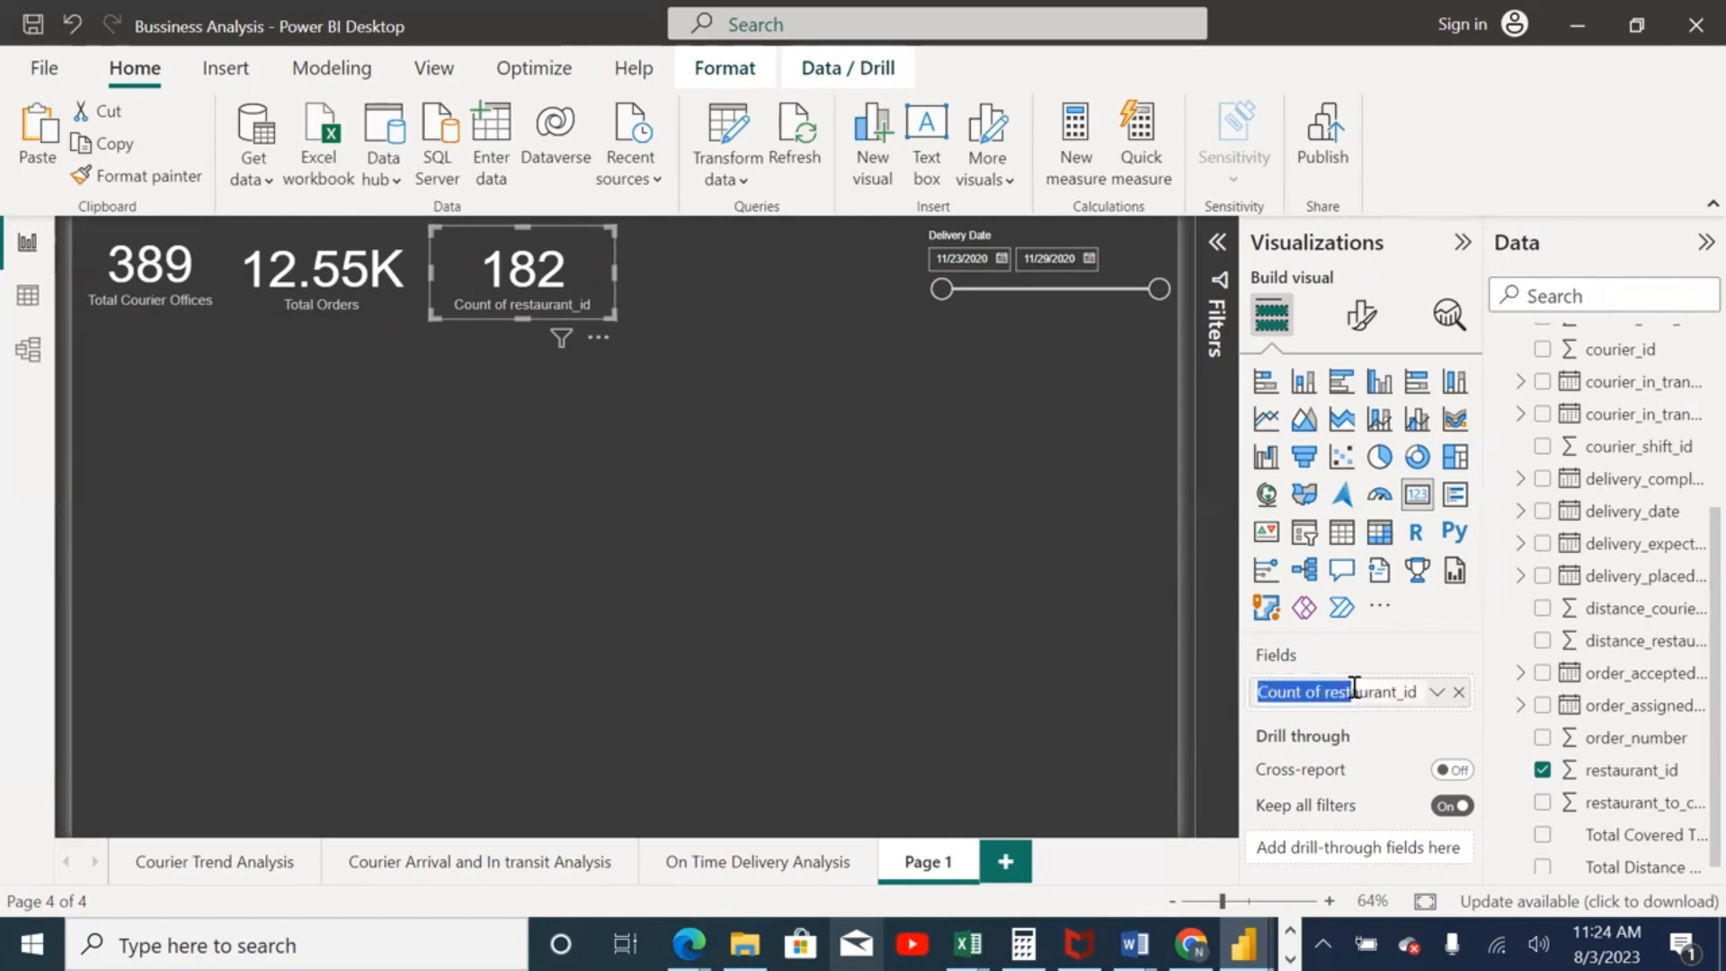
pyautogui.write('Tota')
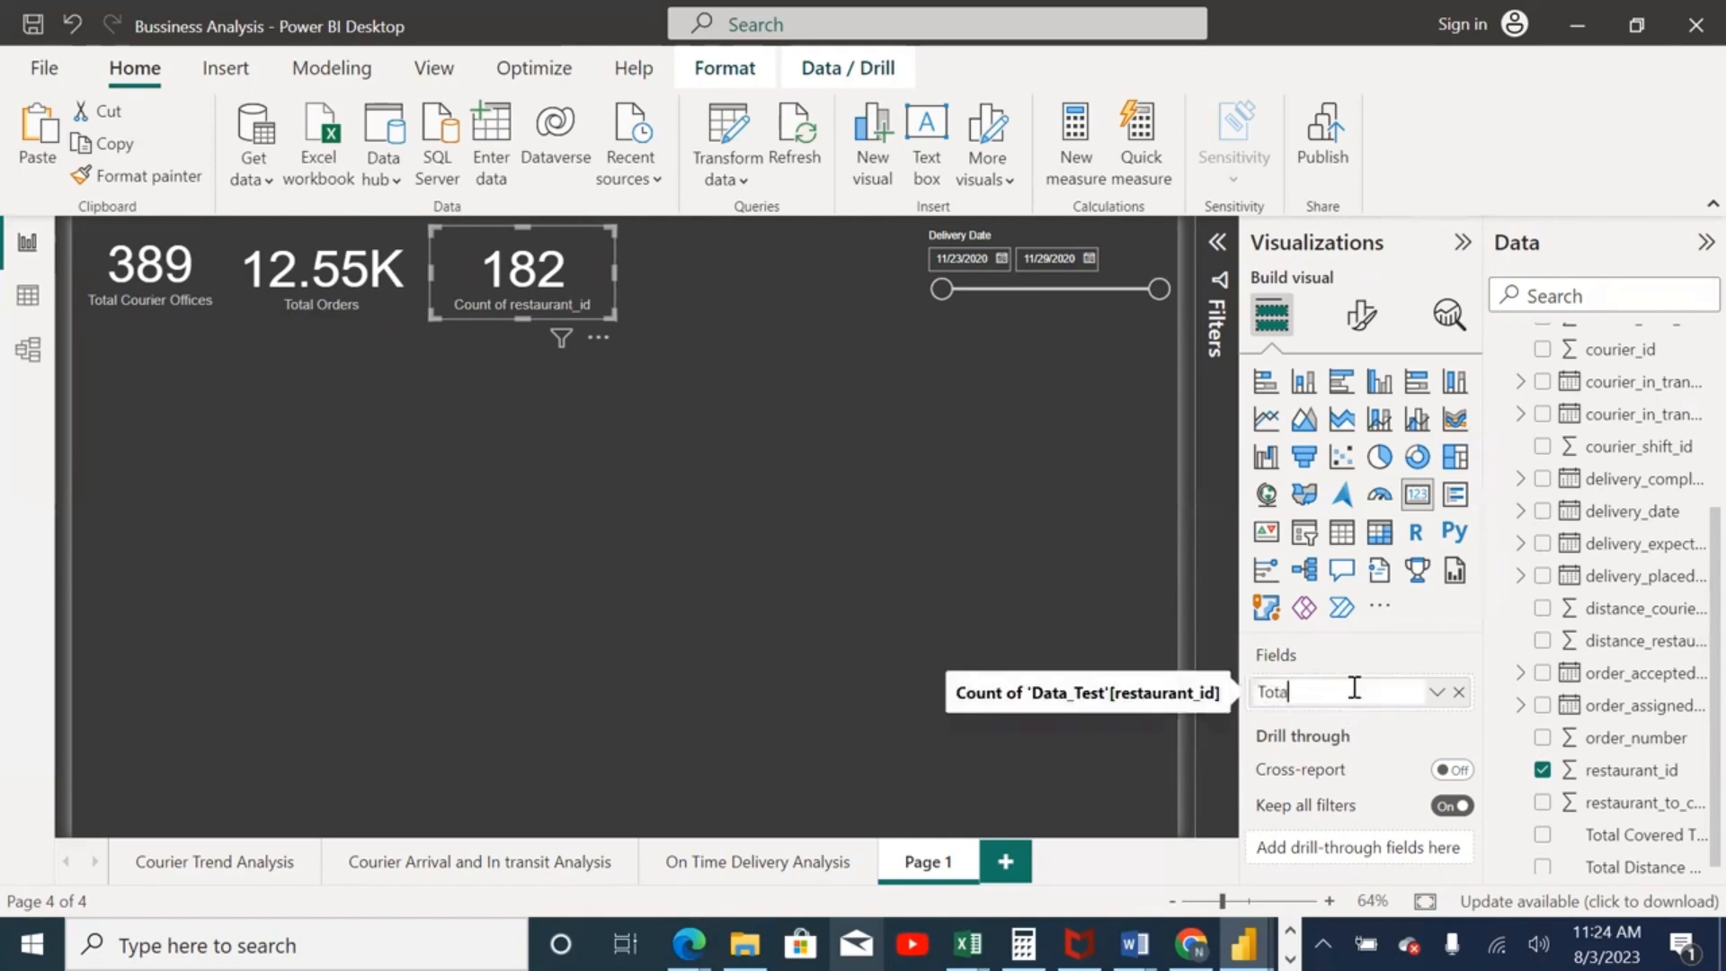
pyautogui.write('l Restaurants')
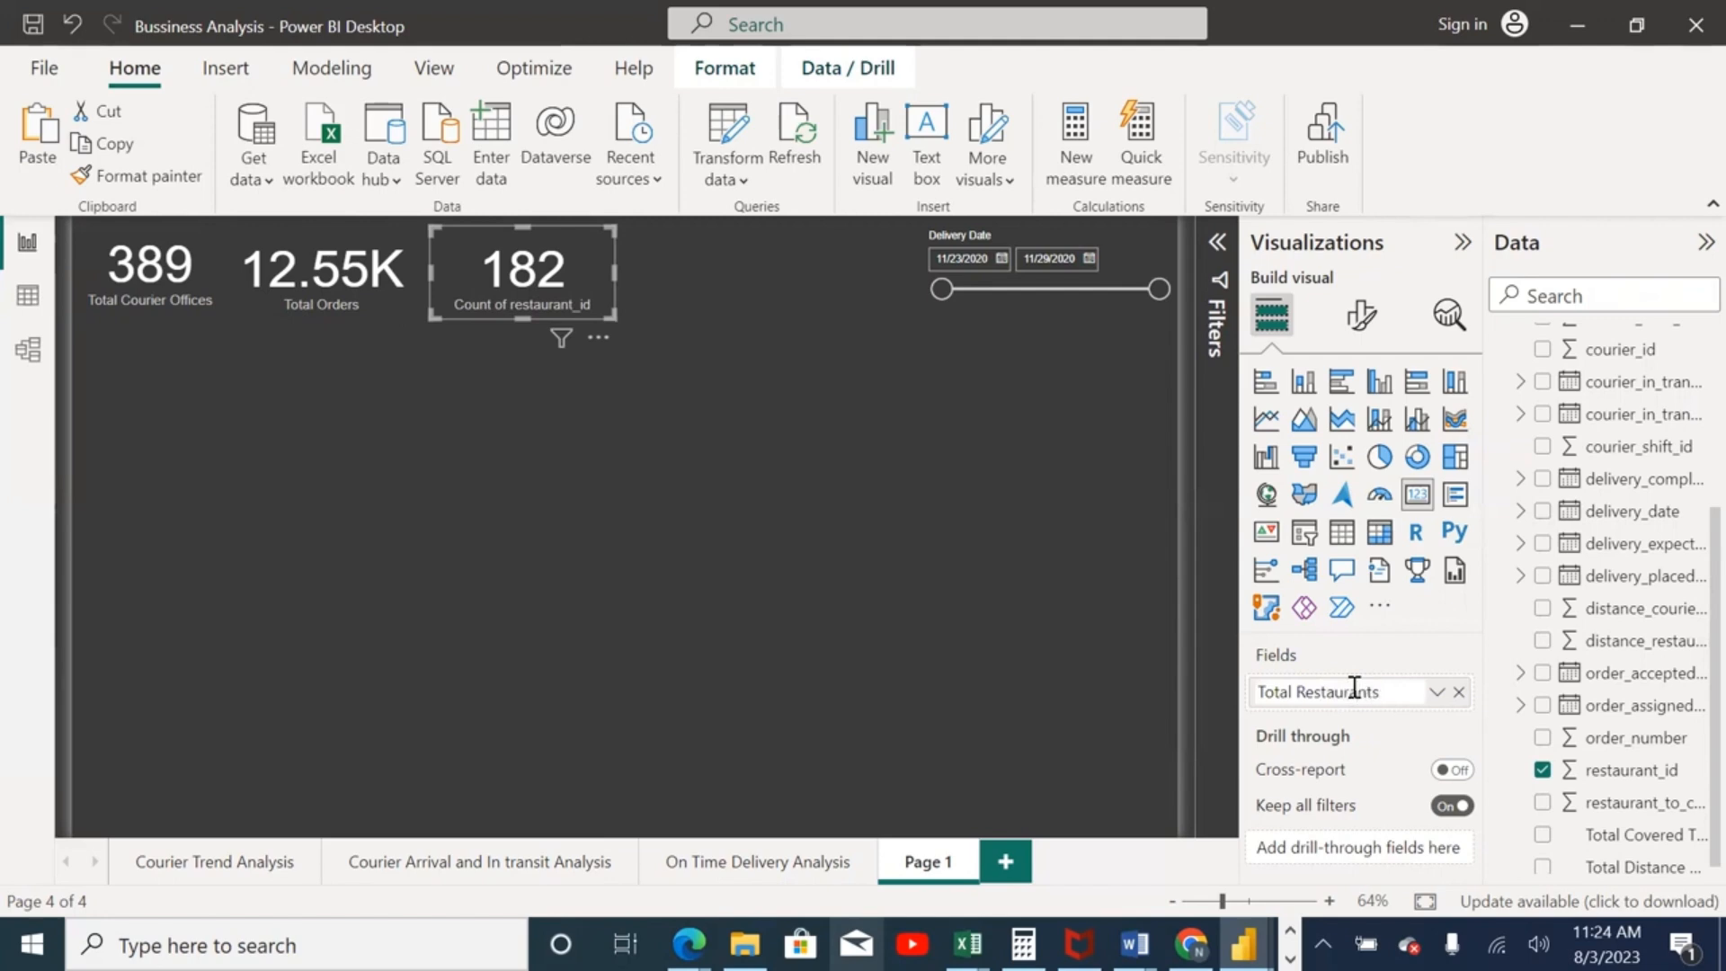
pyautogui.press('Return')
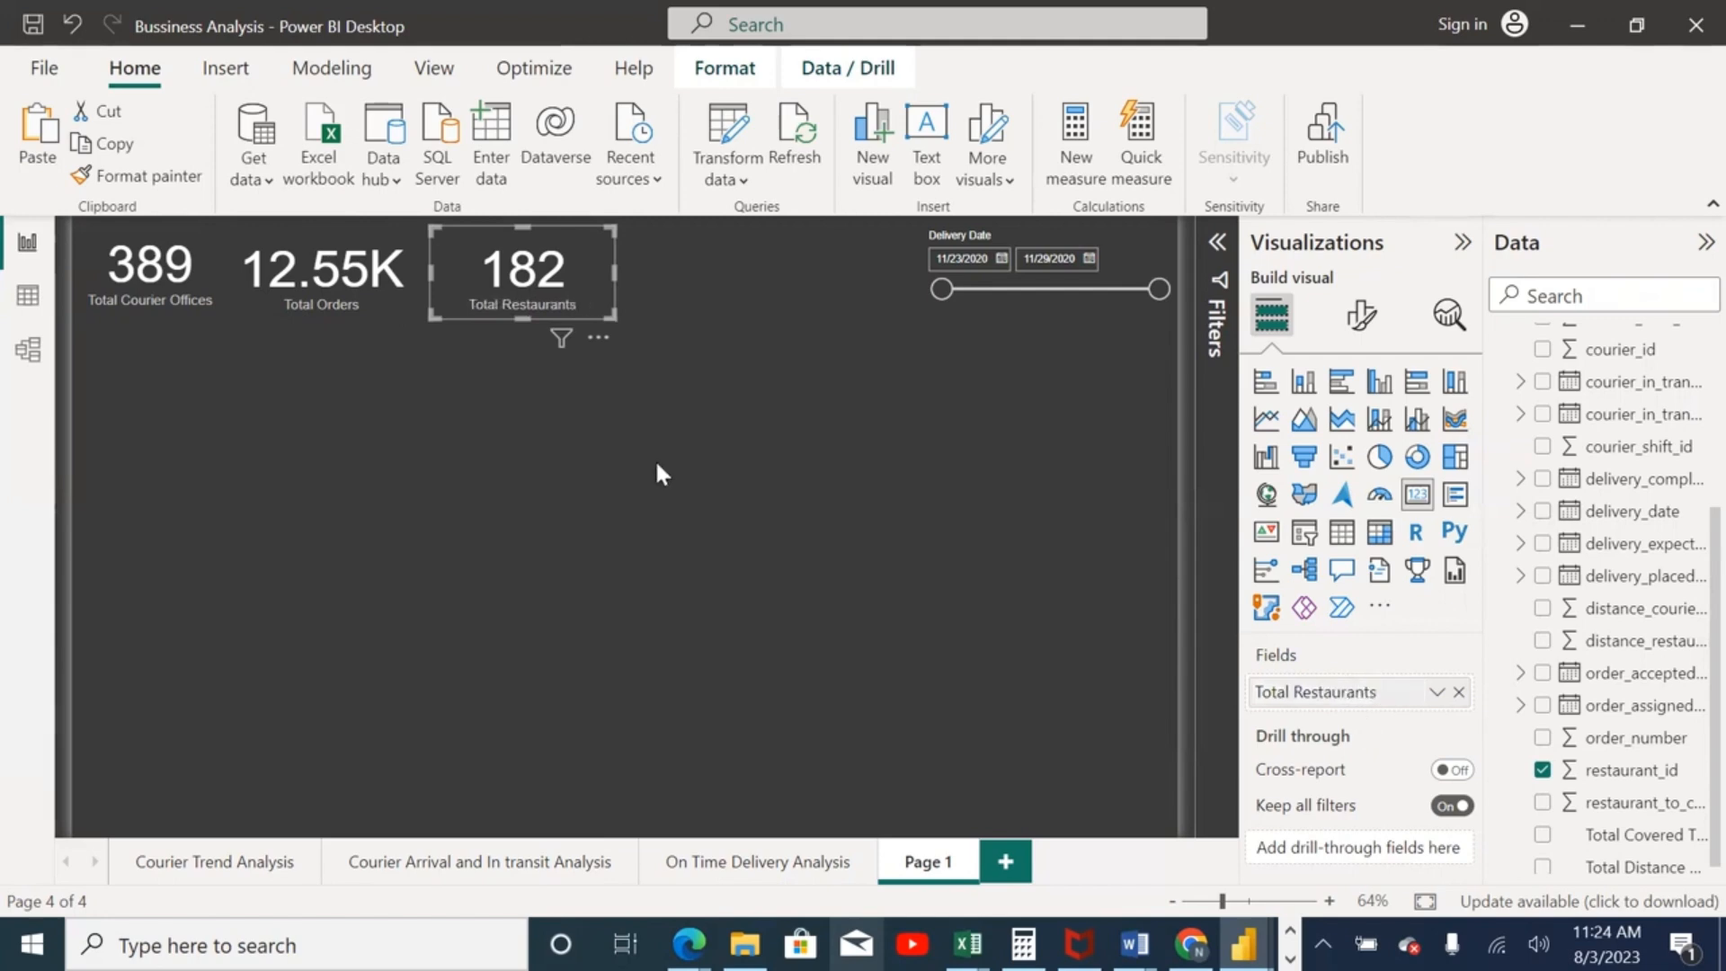
pyautogui.click(657, 465)
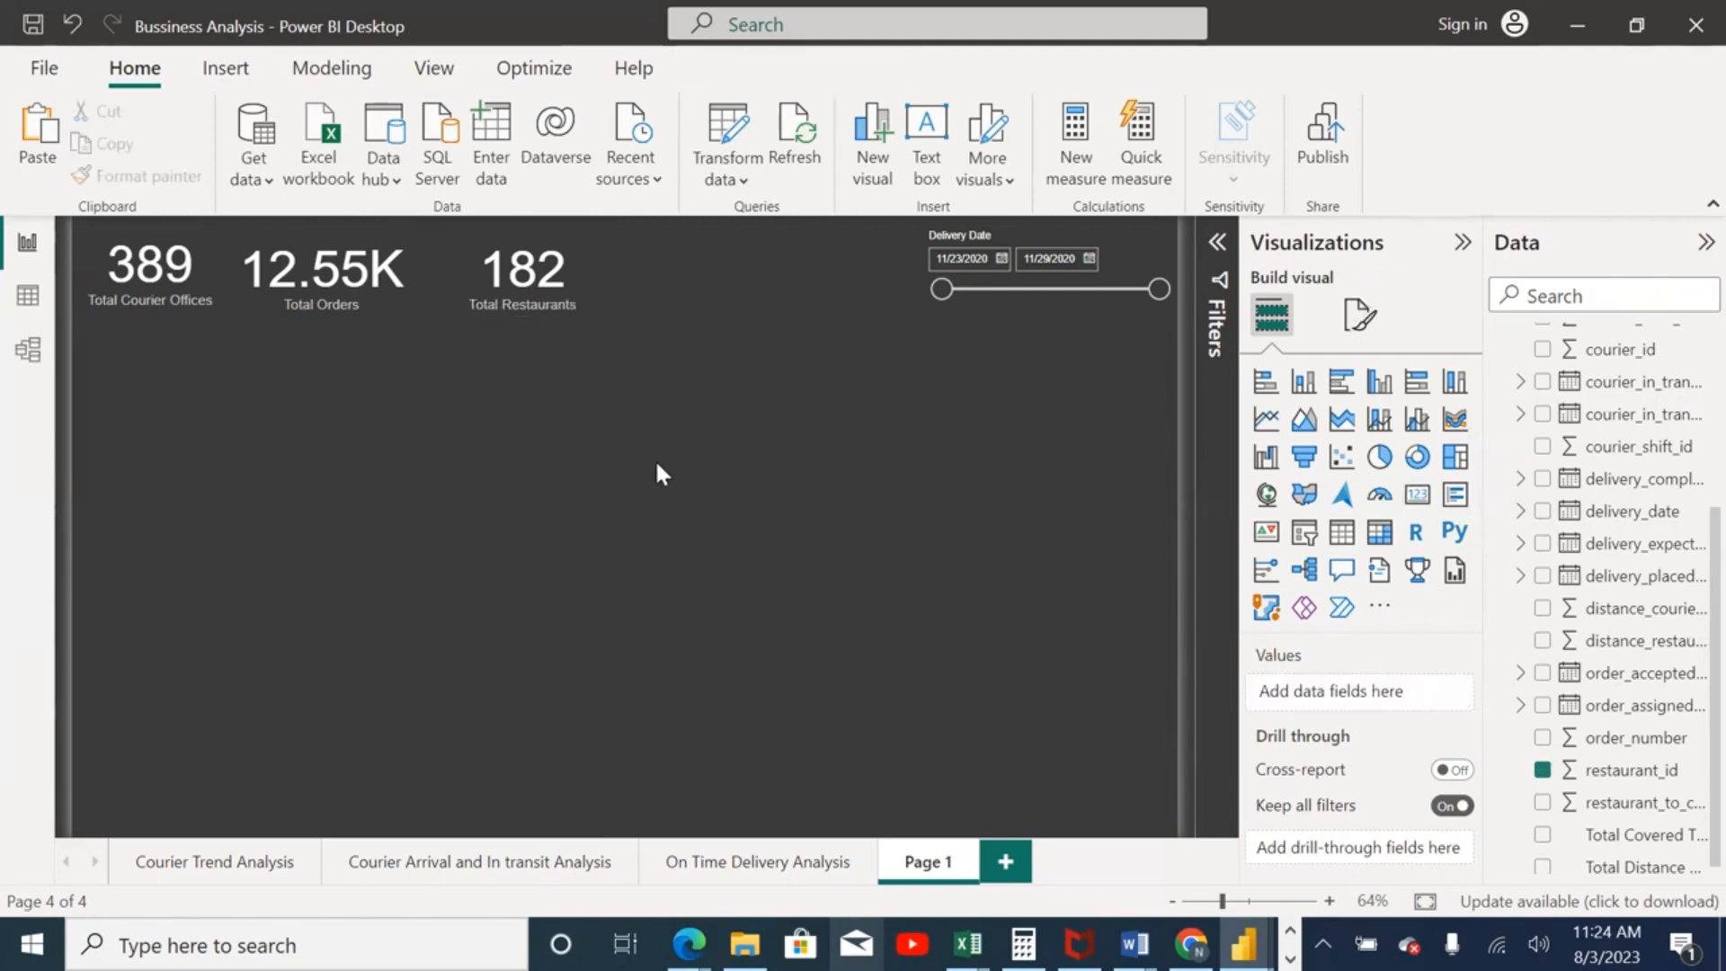
# Step: Shrink the Total Restaurants card and move it directly beside the Total Orders card
pyautogui.click(504, 277)
pyautogui.moveTo(503, 277); pyautogui.dragTo(448, 268)
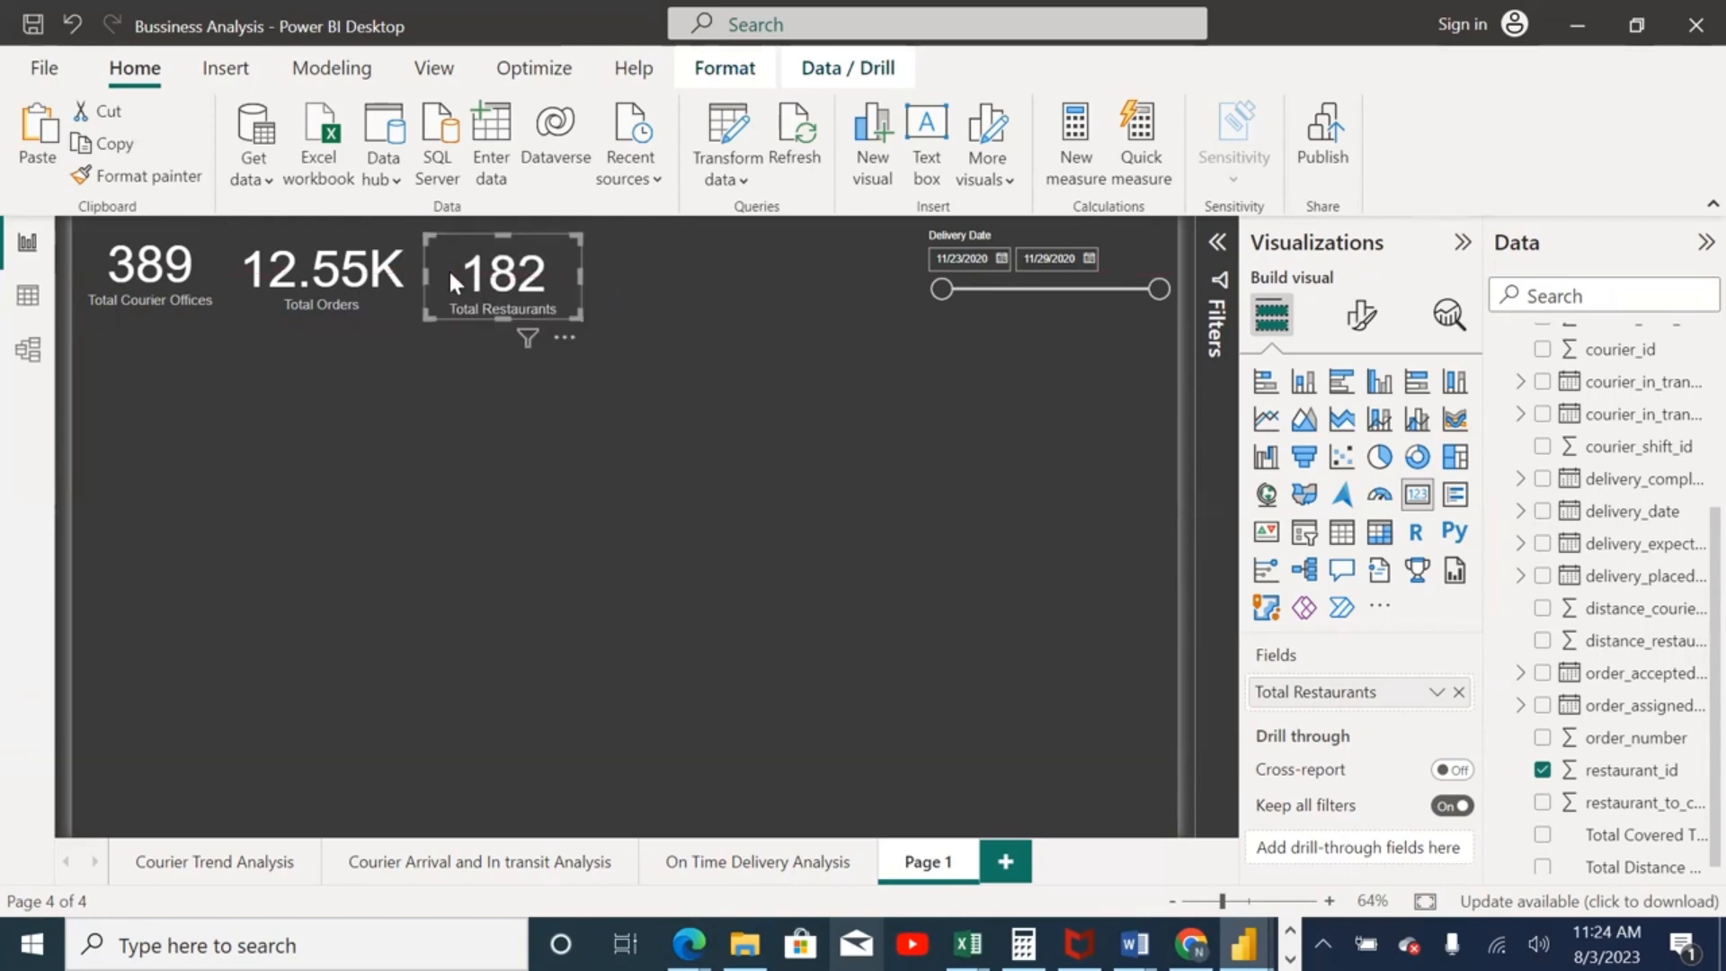
pyautogui.click(432, 417)
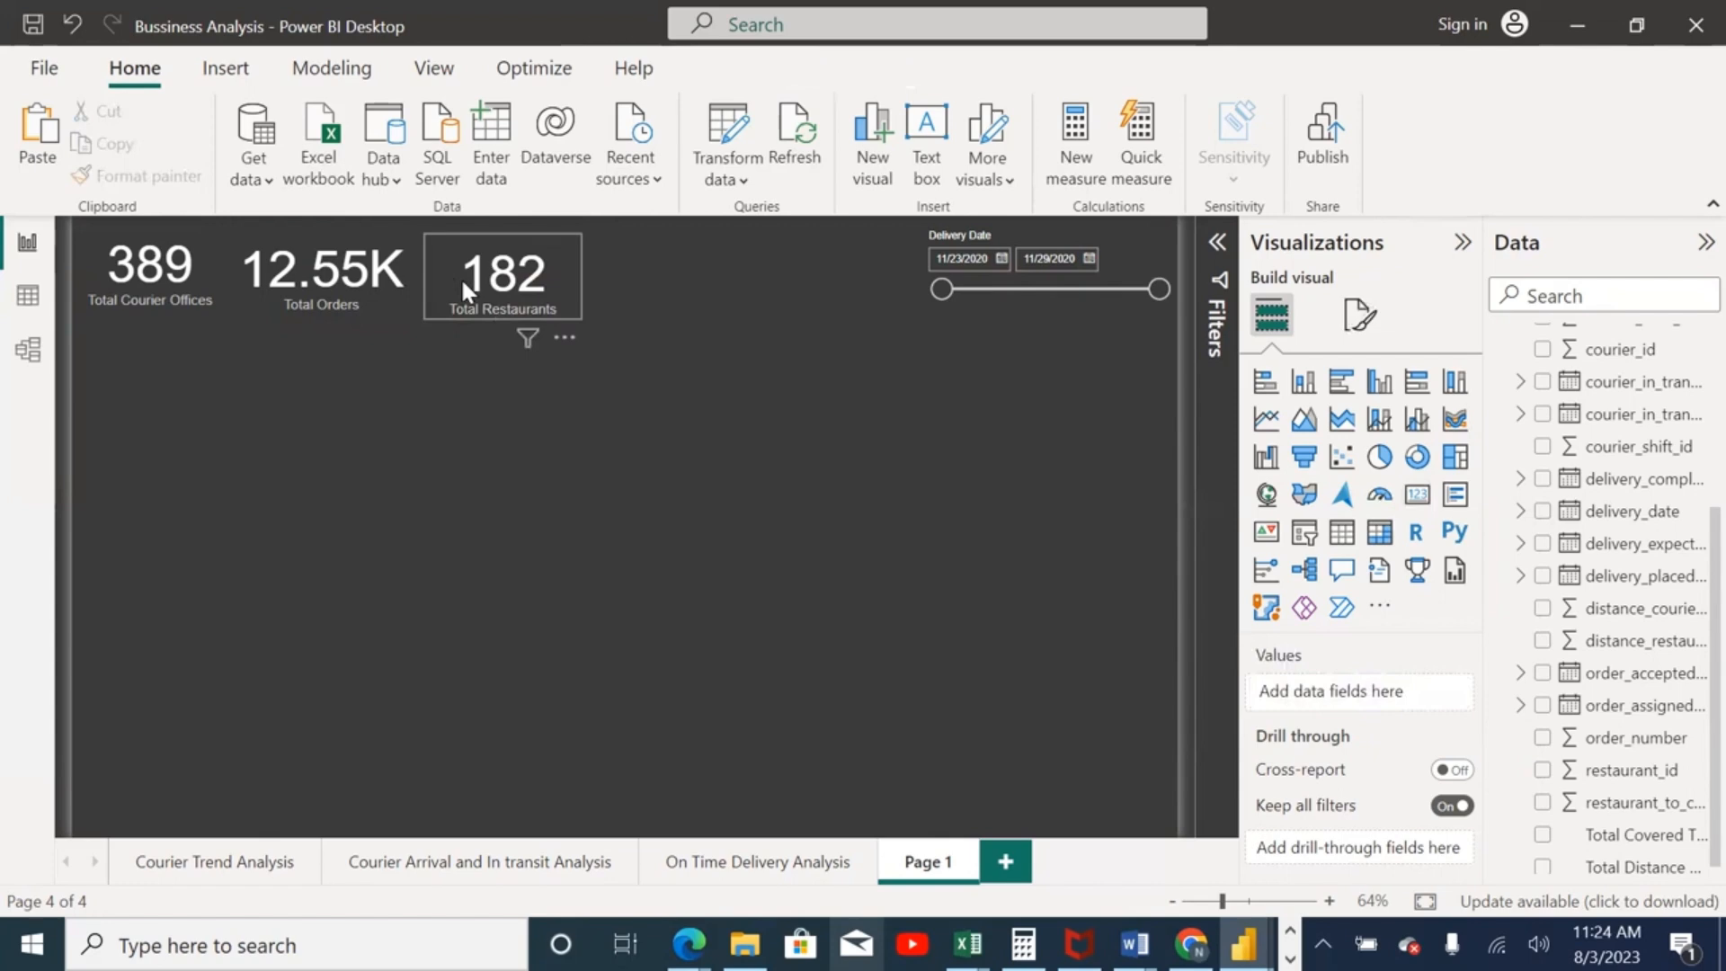
pyautogui.moveTo(444, 270); pyautogui.dragTo(442, 268)
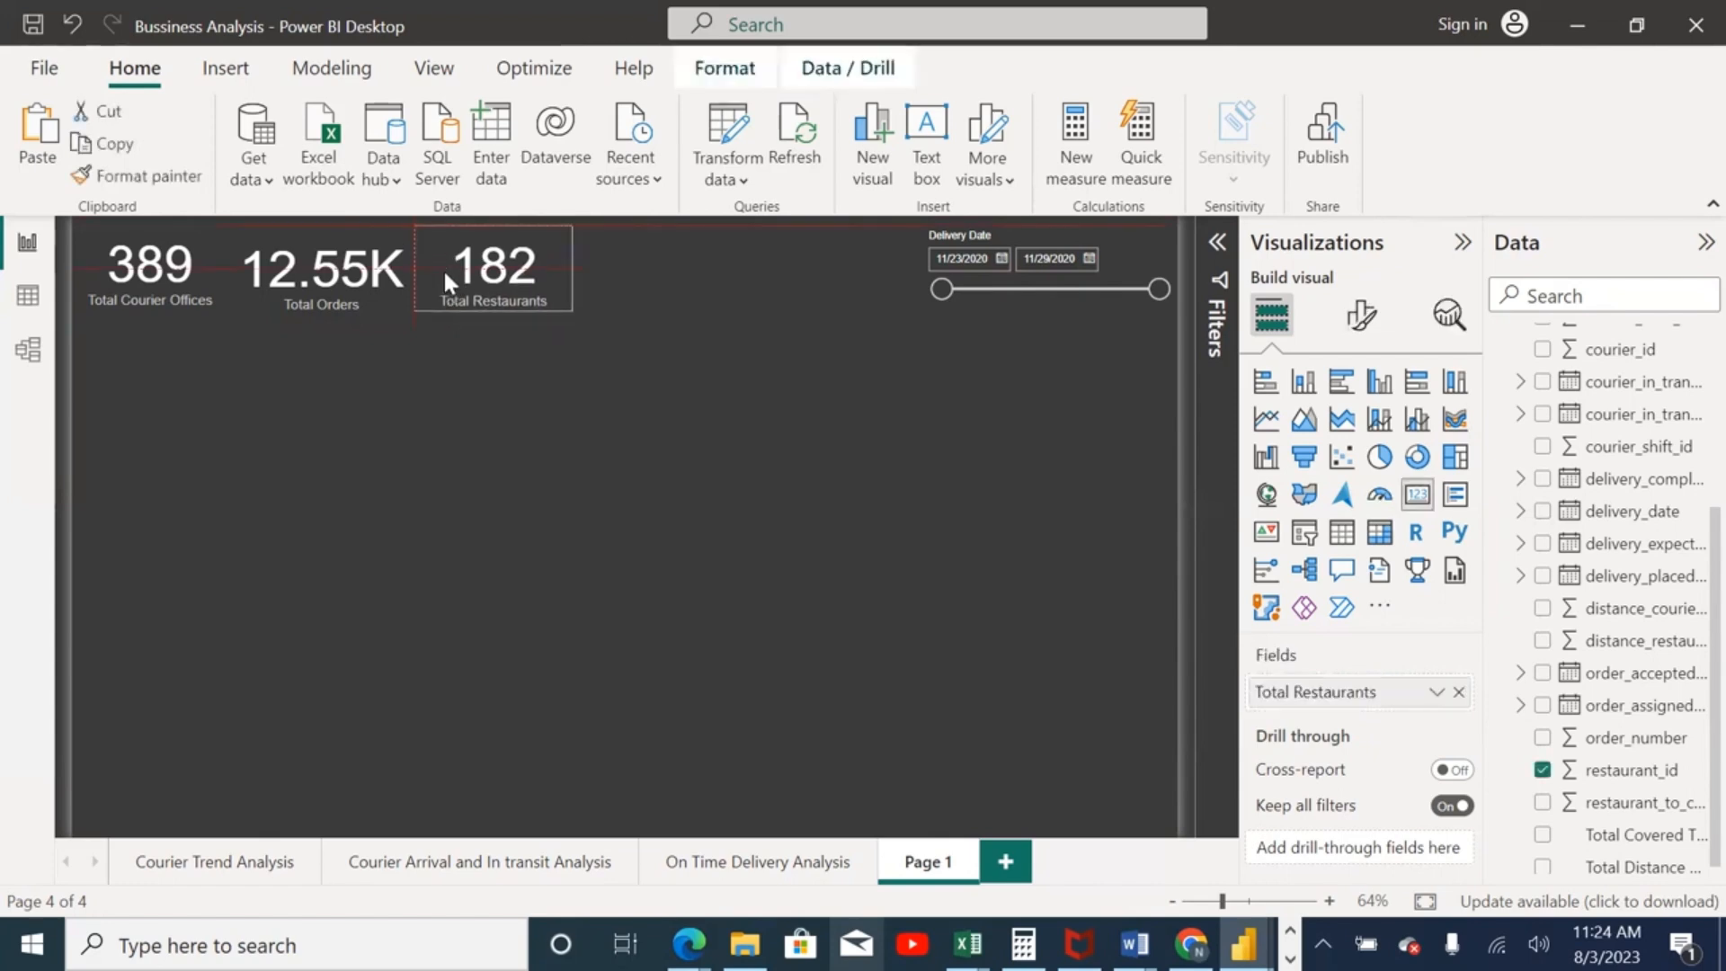
pyautogui.click(440, 416)
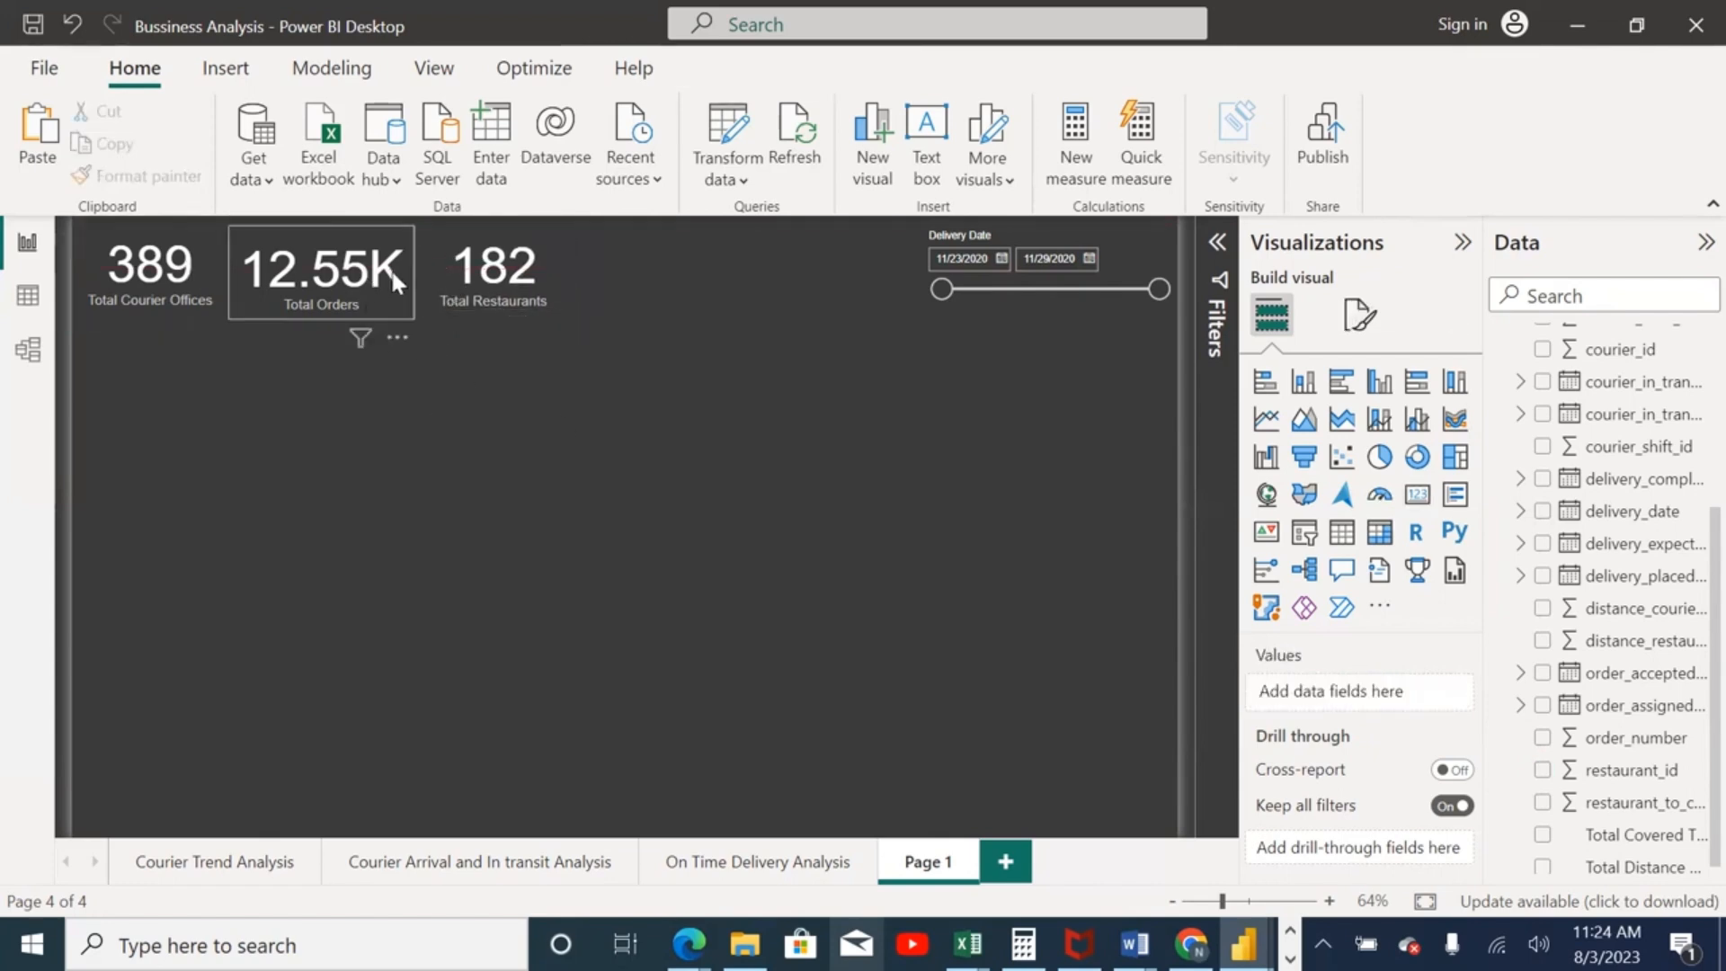
# Step: Try to level the Total Orders and Total Restaurants cards with the Total Courier Offices card
pyautogui.moveTo(392, 288); pyautogui.dragTo(392, 286)
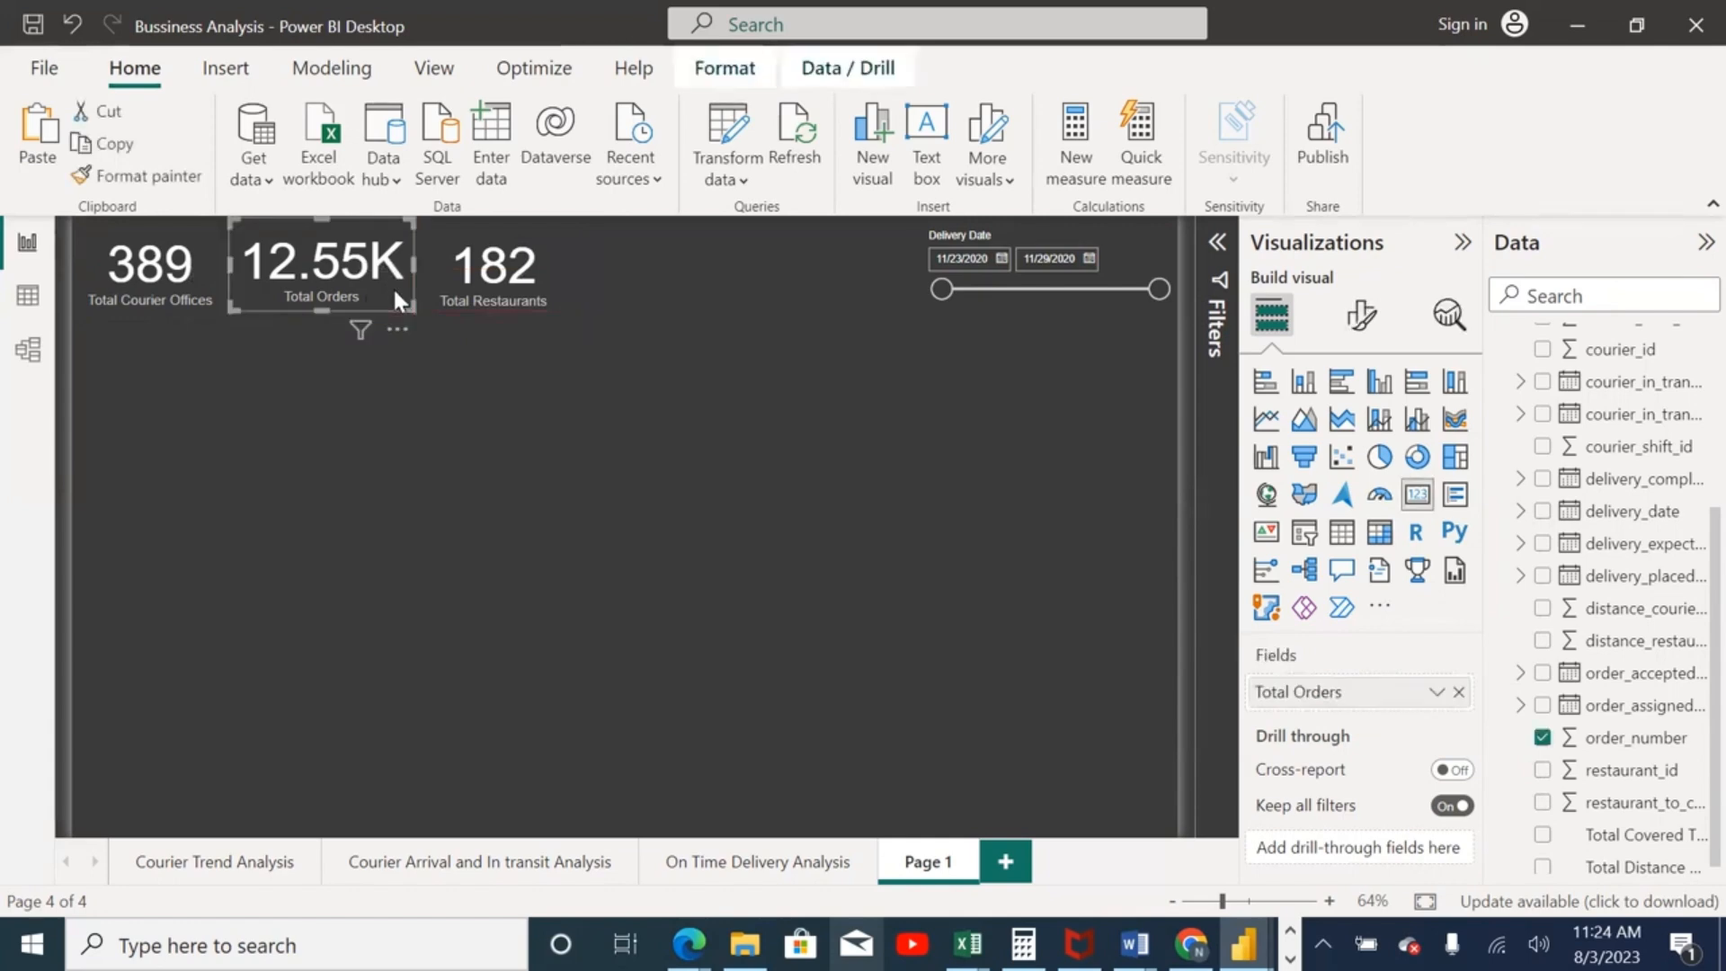
pyautogui.click(187, 278)
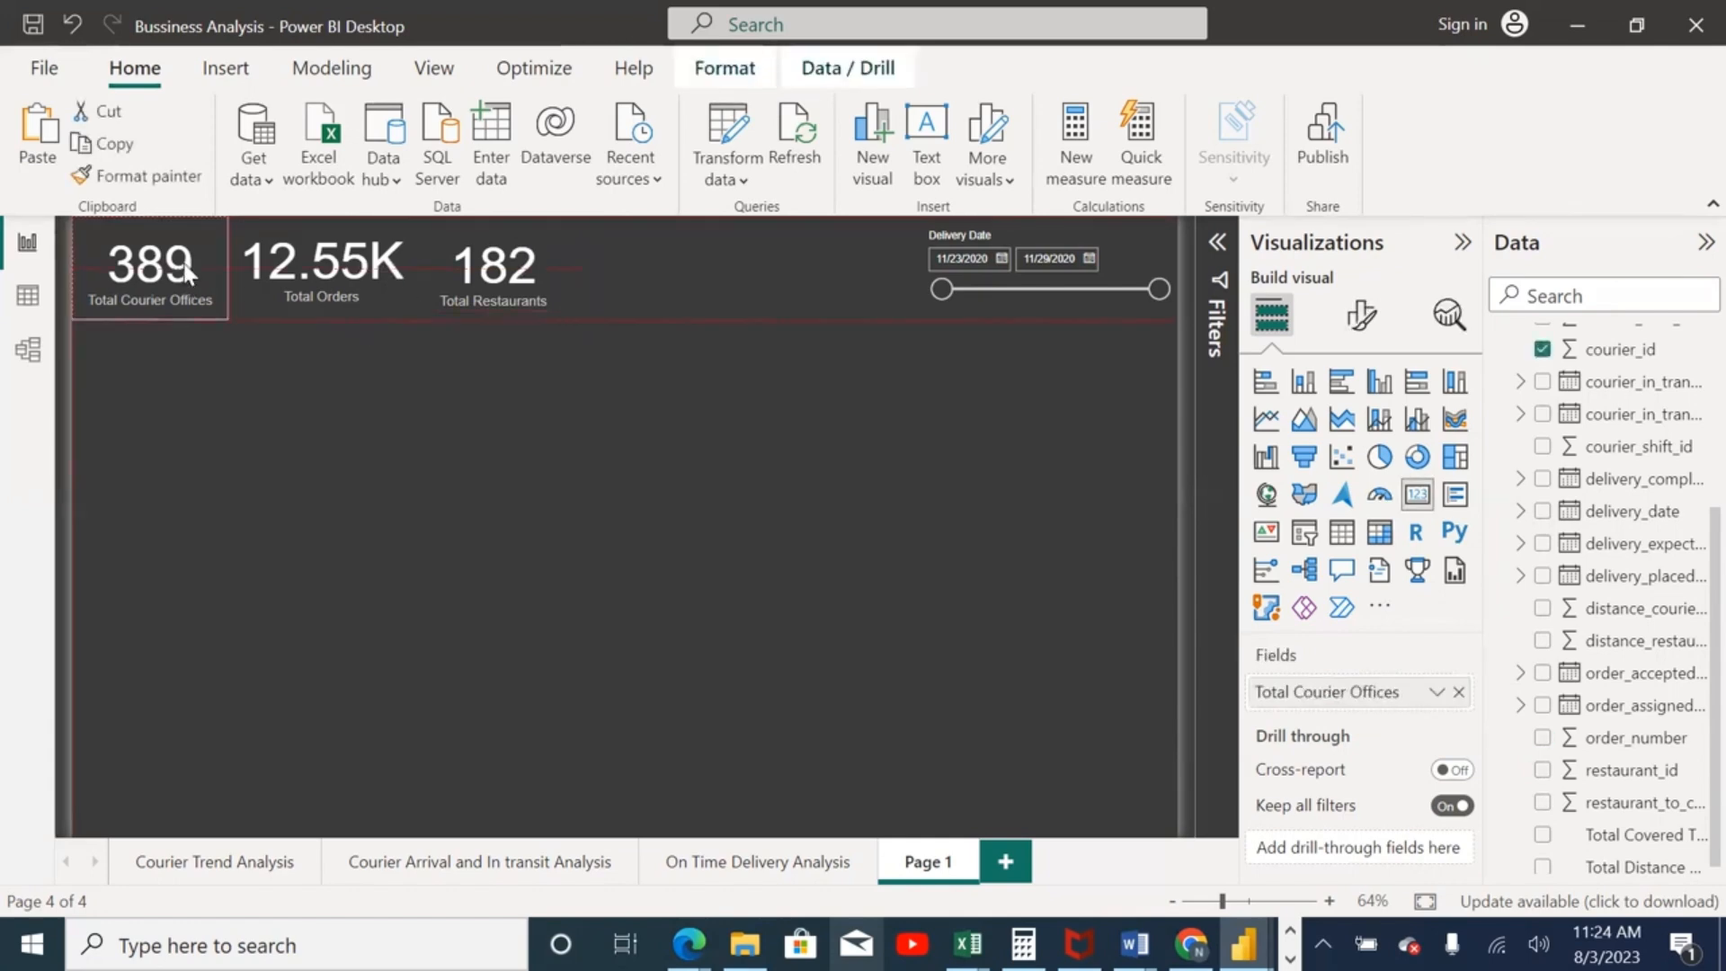
pyautogui.click(347, 444)
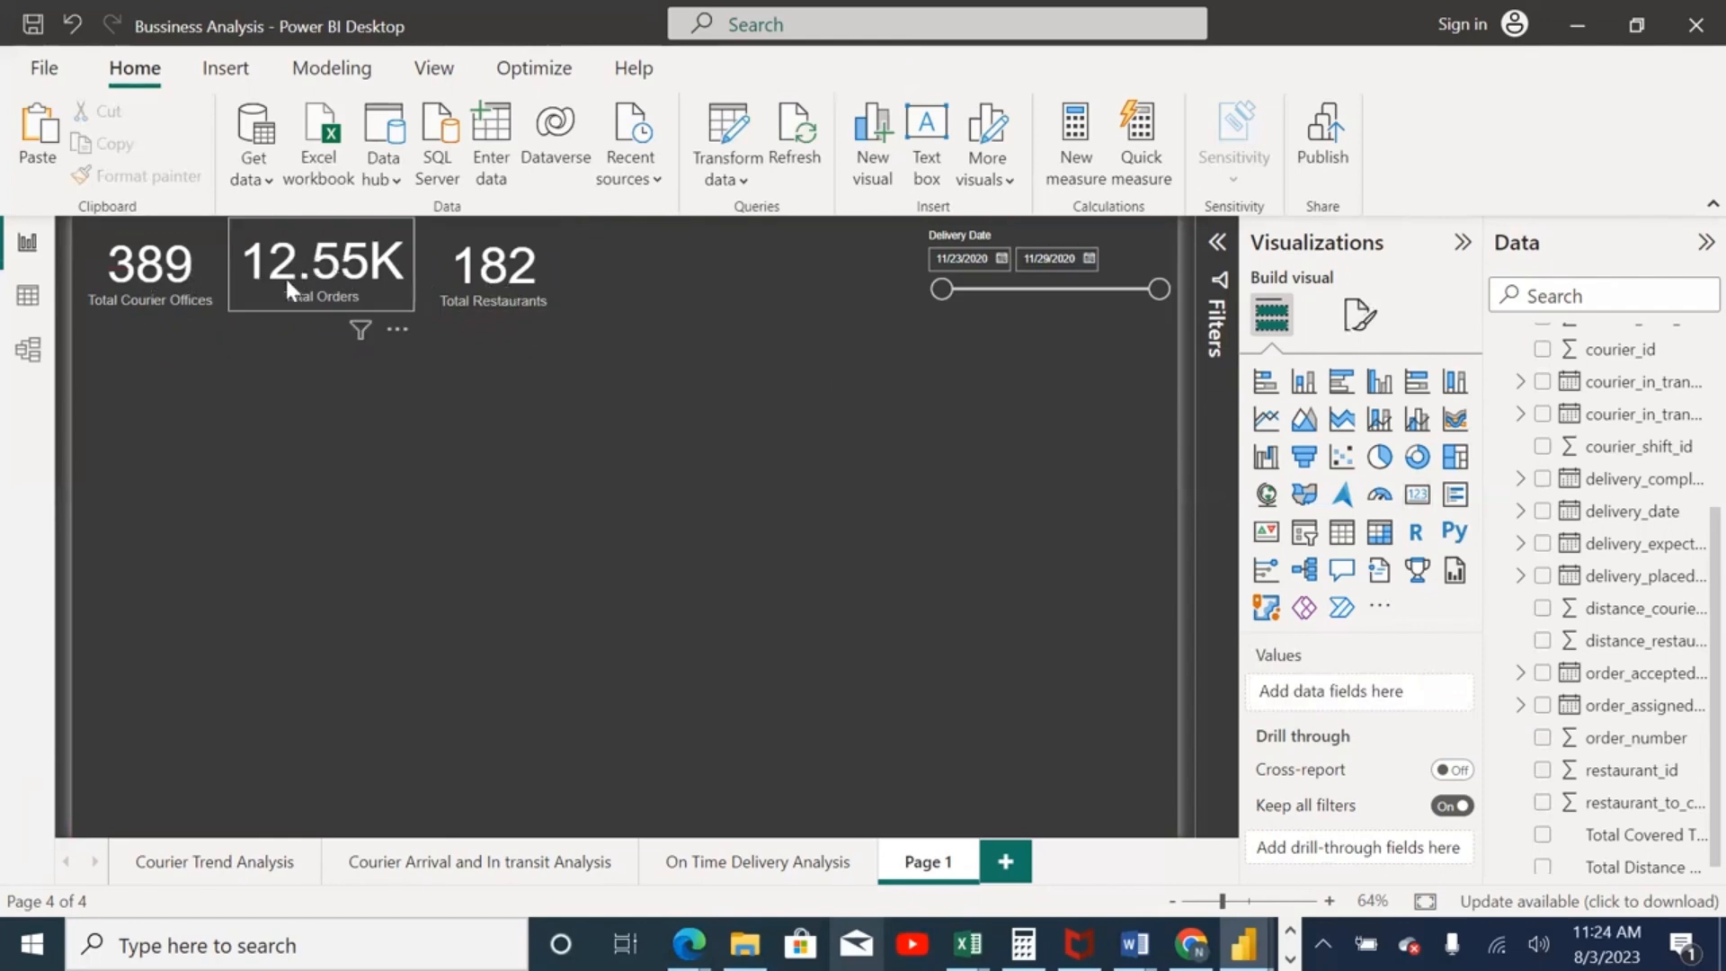
pyautogui.click(260, 311)
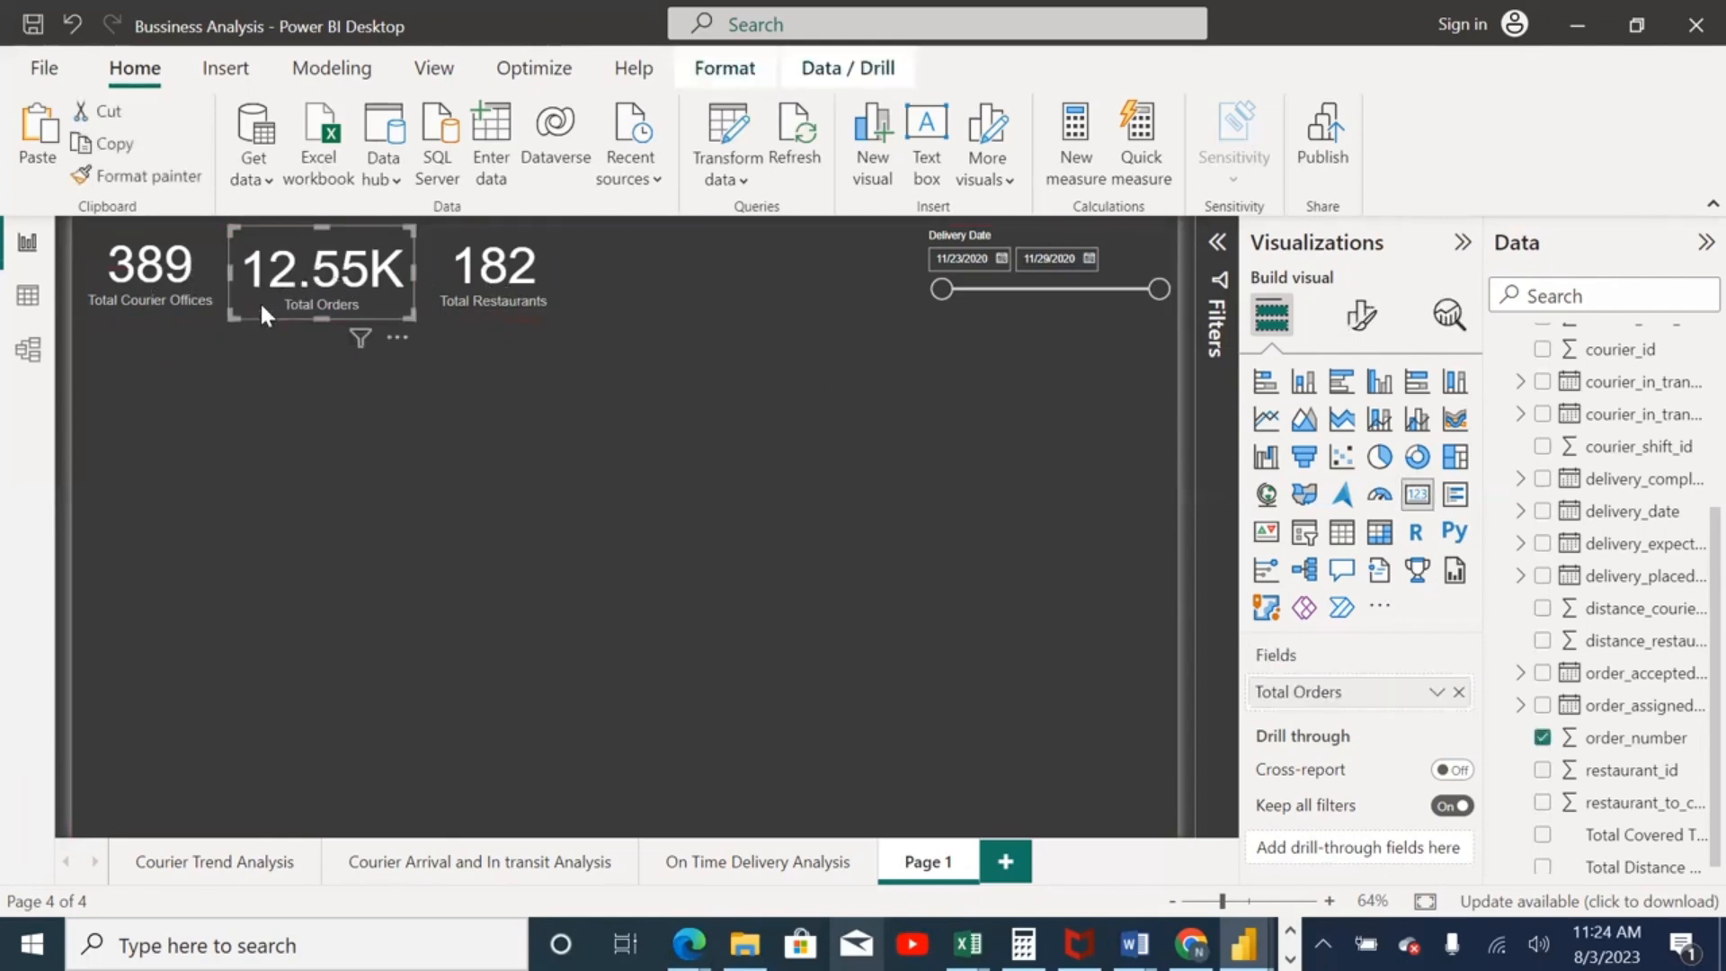
pyautogui.click(441, 295)
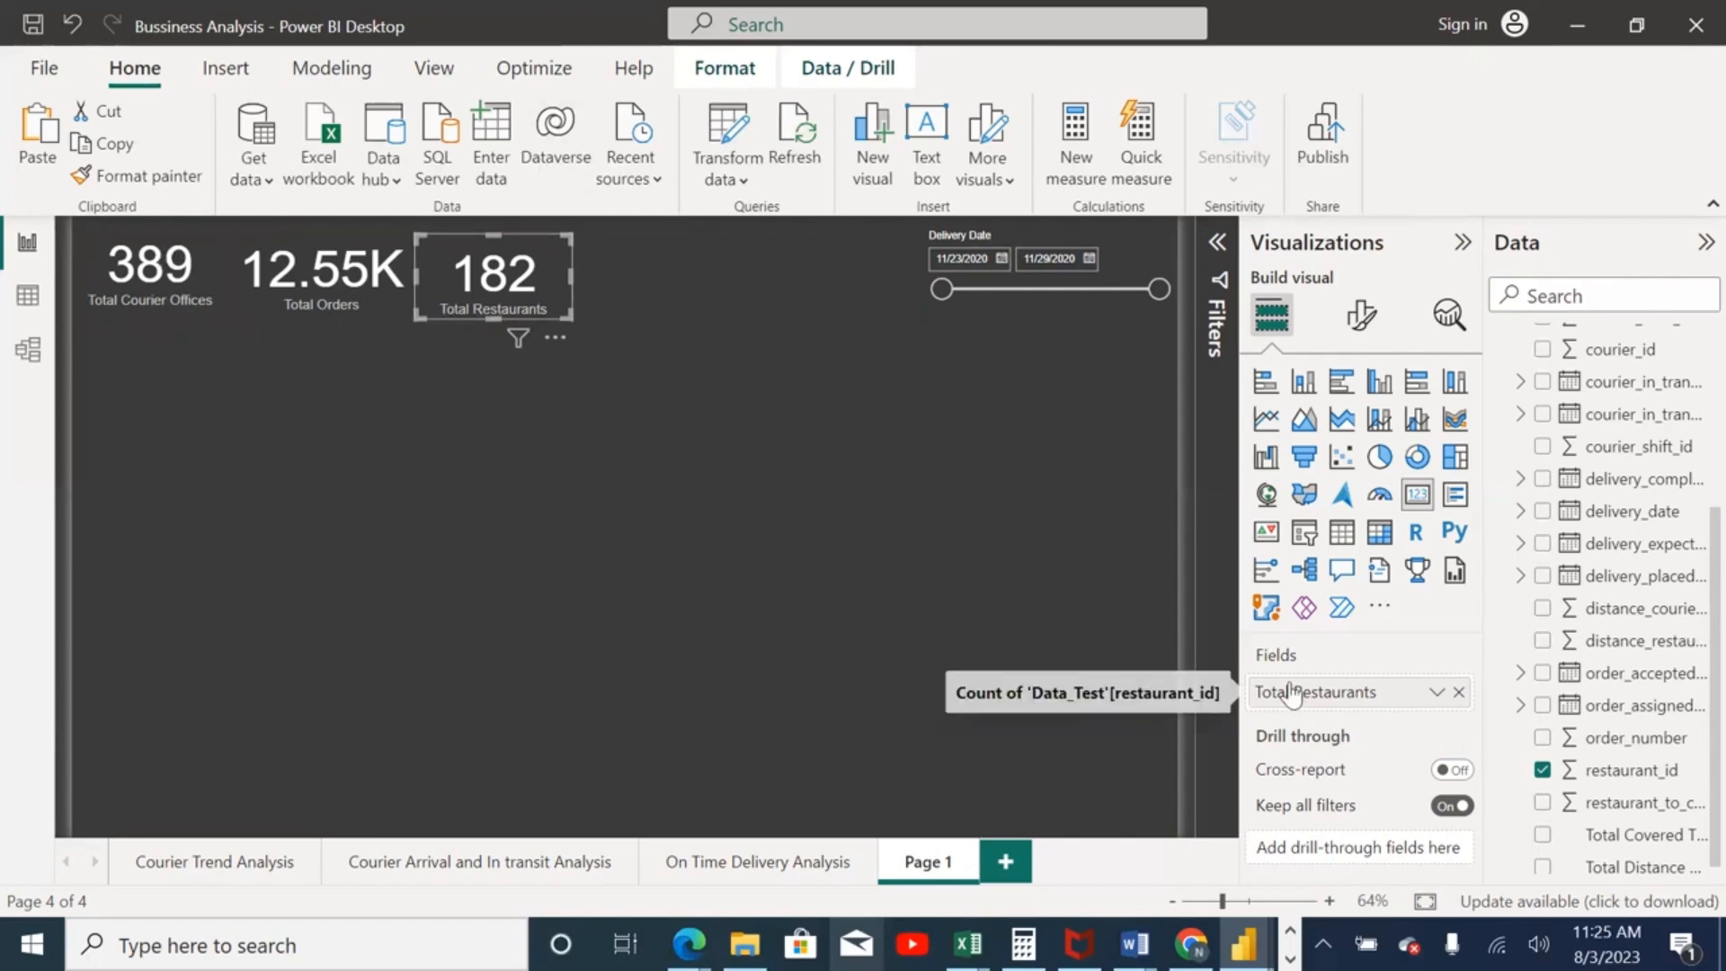
pyautogui.scroll(5, 1618, 630)
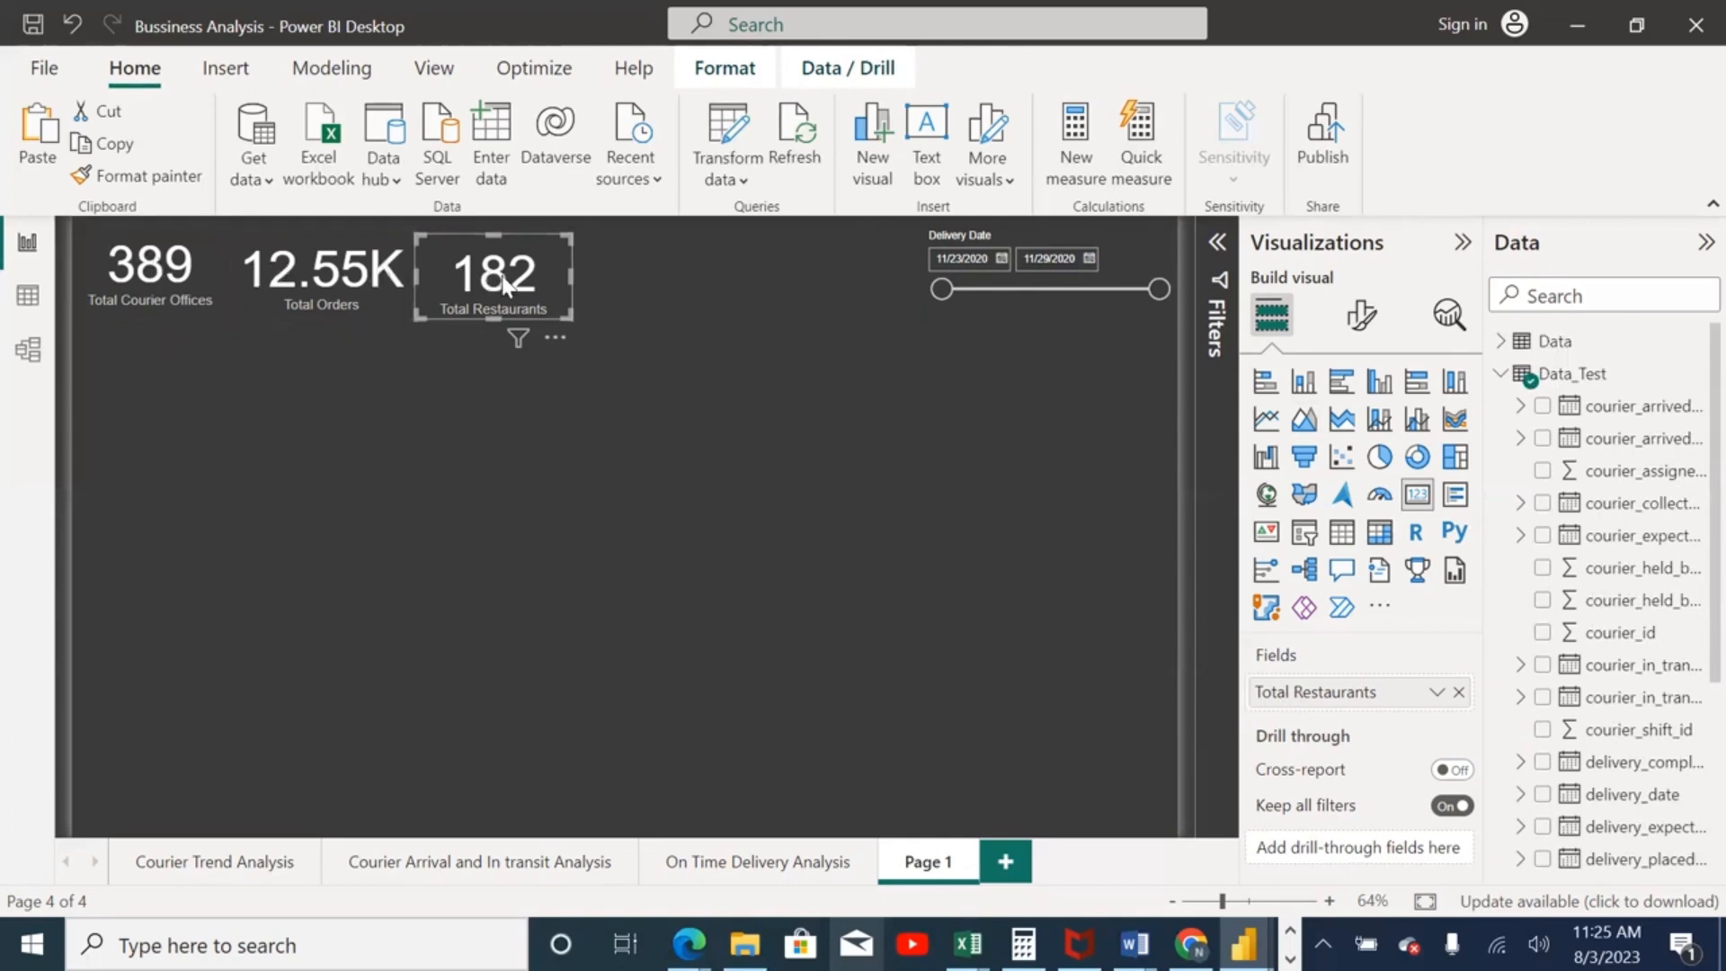
# Step: Duplicate the Total Courier Offices card and place the copy directly below the original
pyautogui.click(221, 286)
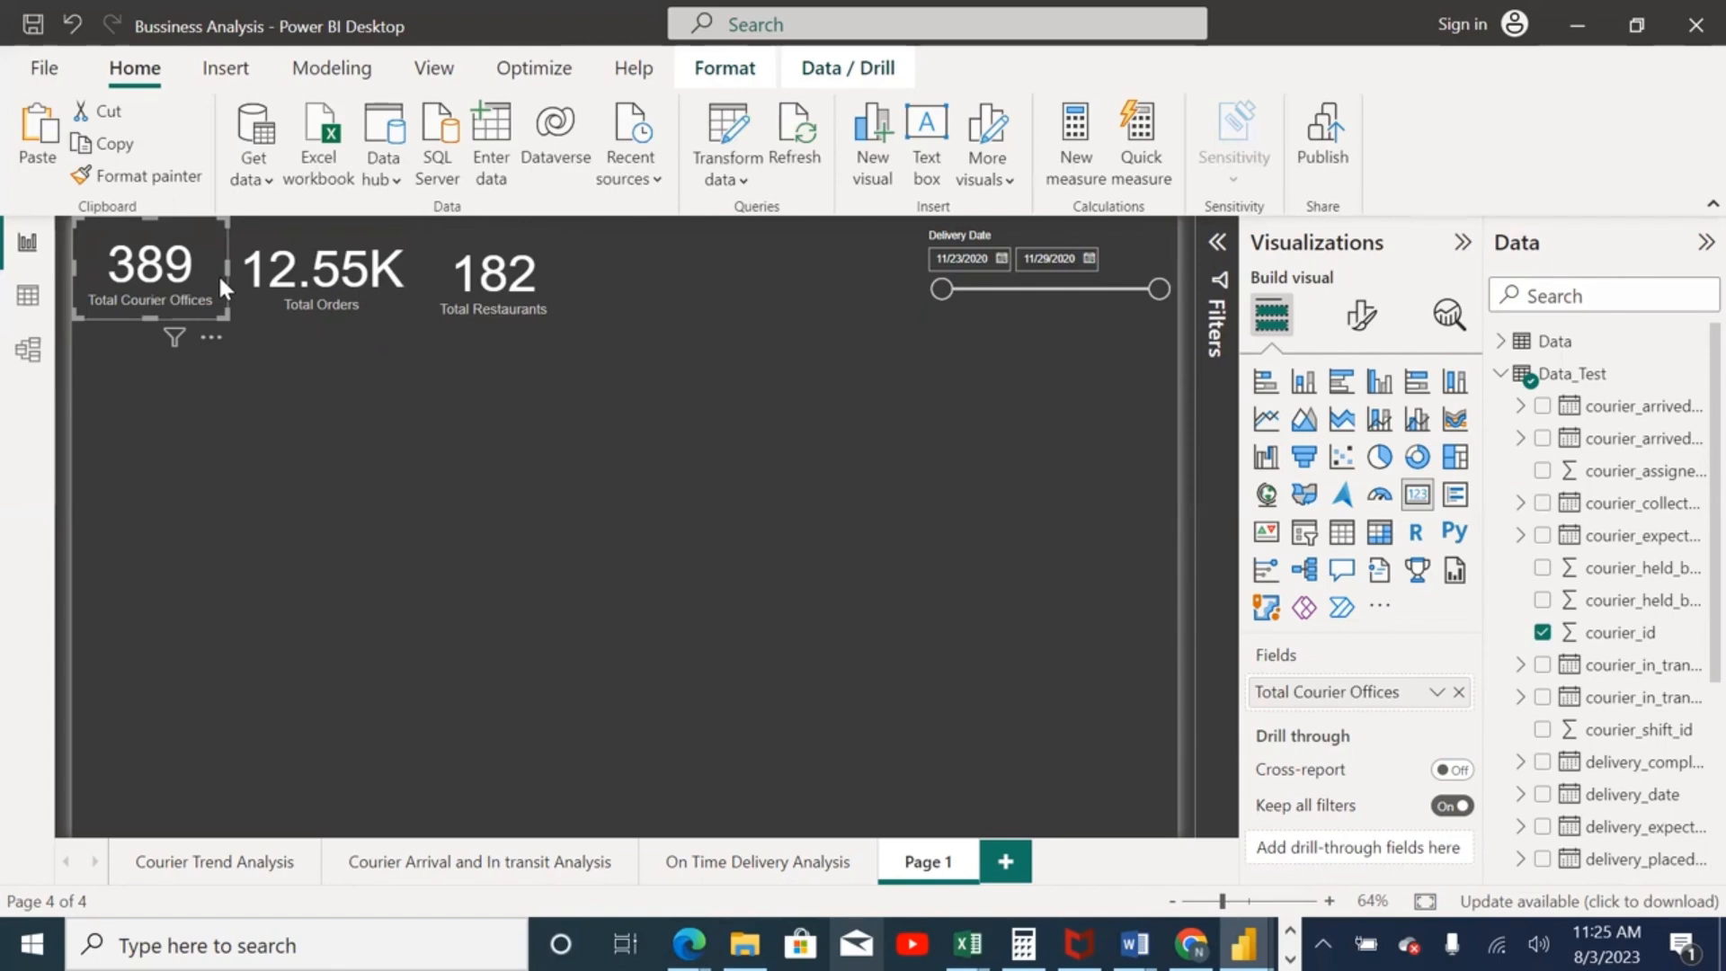
pyautogui.hotkey('ctrl', 'v')
pyautogui.moveTo(219, 278); pyautogui.dragTo(192, 403)
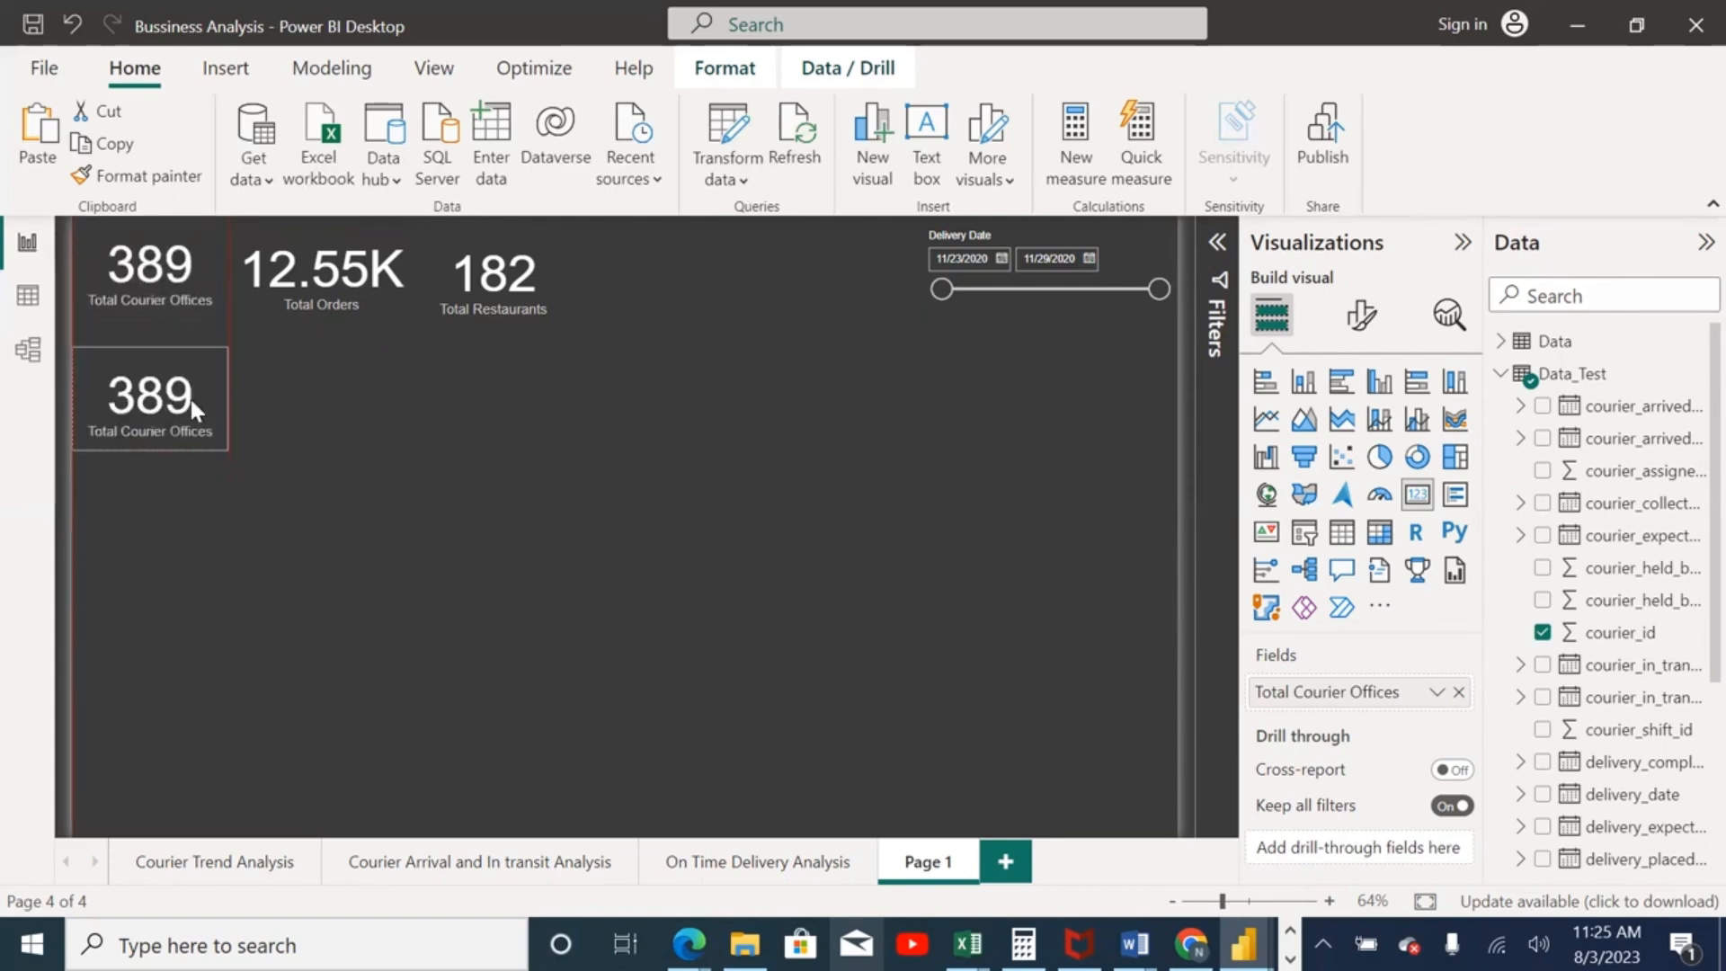
# Step: Align the three upper cards along the page's top edge and shorten the courier and orders cards to match the restaurants card's height
pyautogui.click(336, 282)
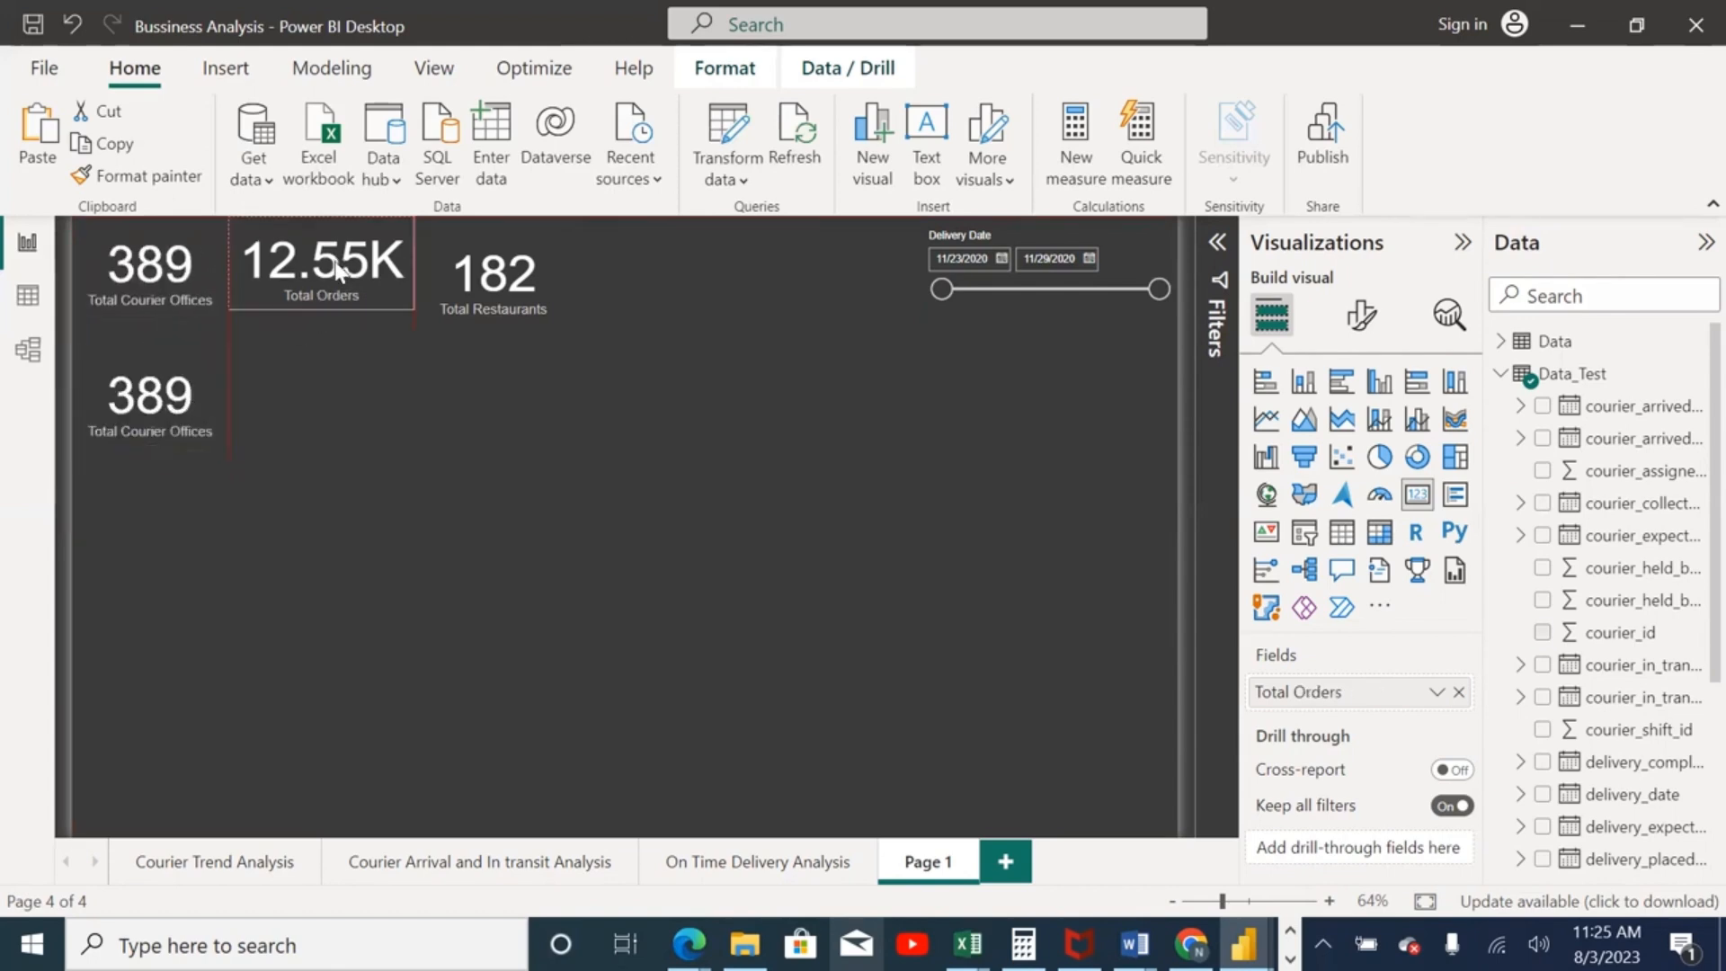
pyautogui.click(473, 256)
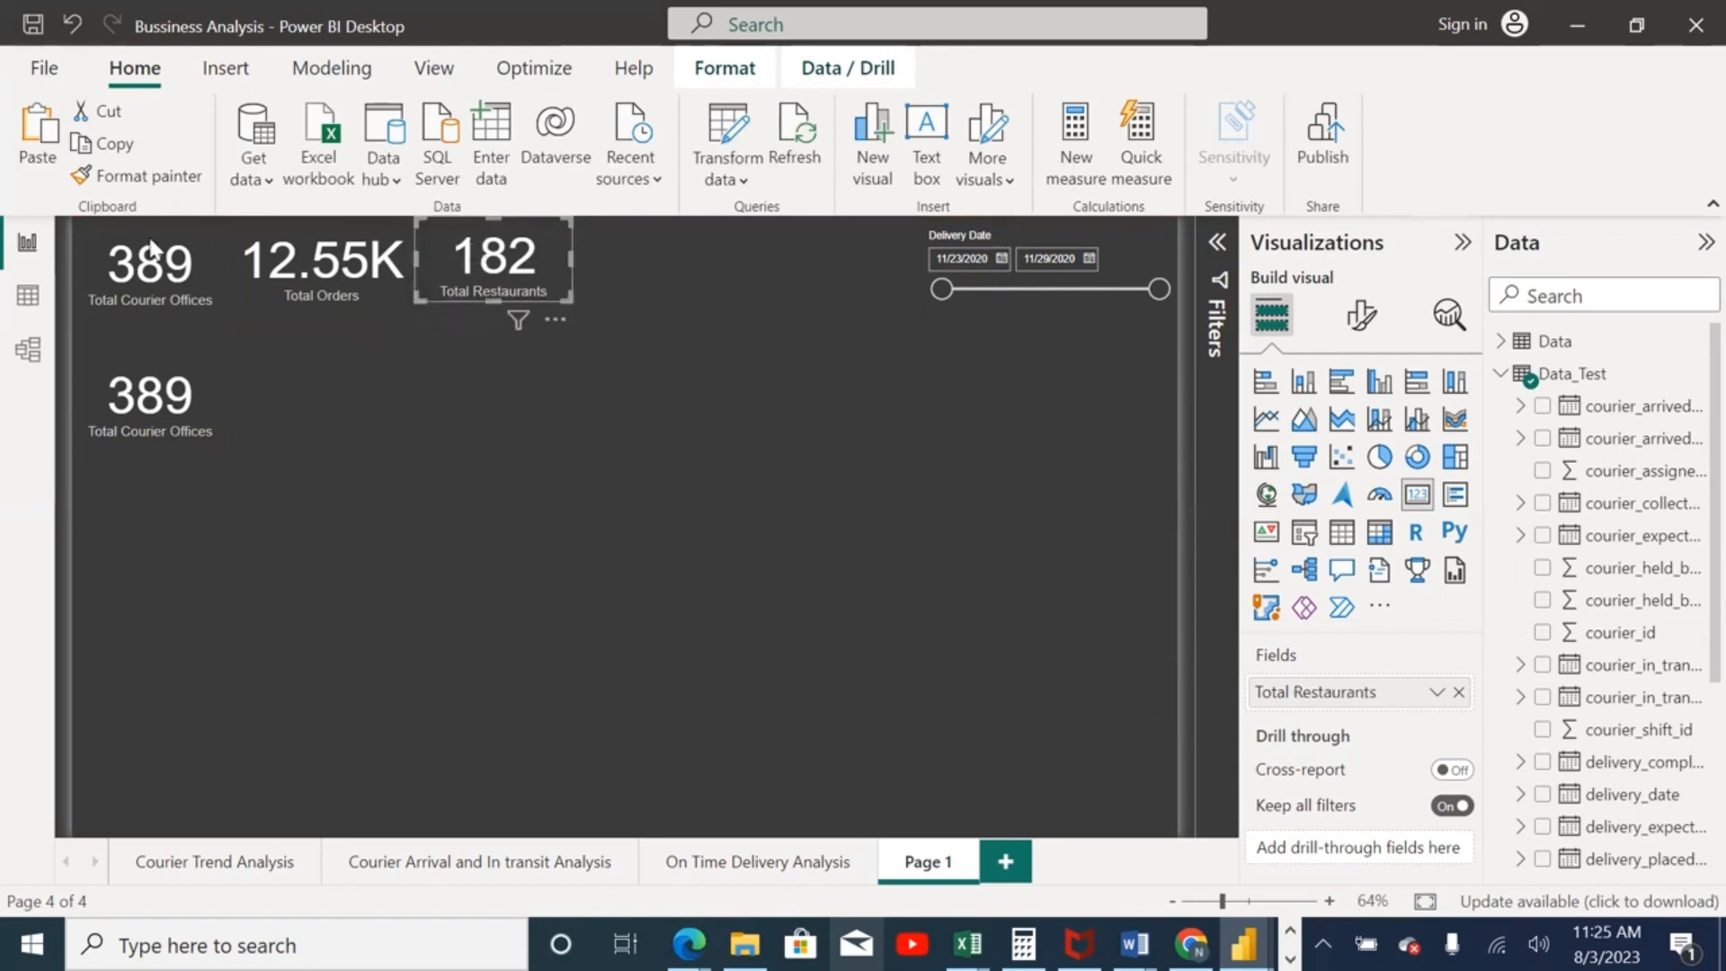
pyautogui.moveTo(149, 300); pyautogui.dragTo(149, 289)
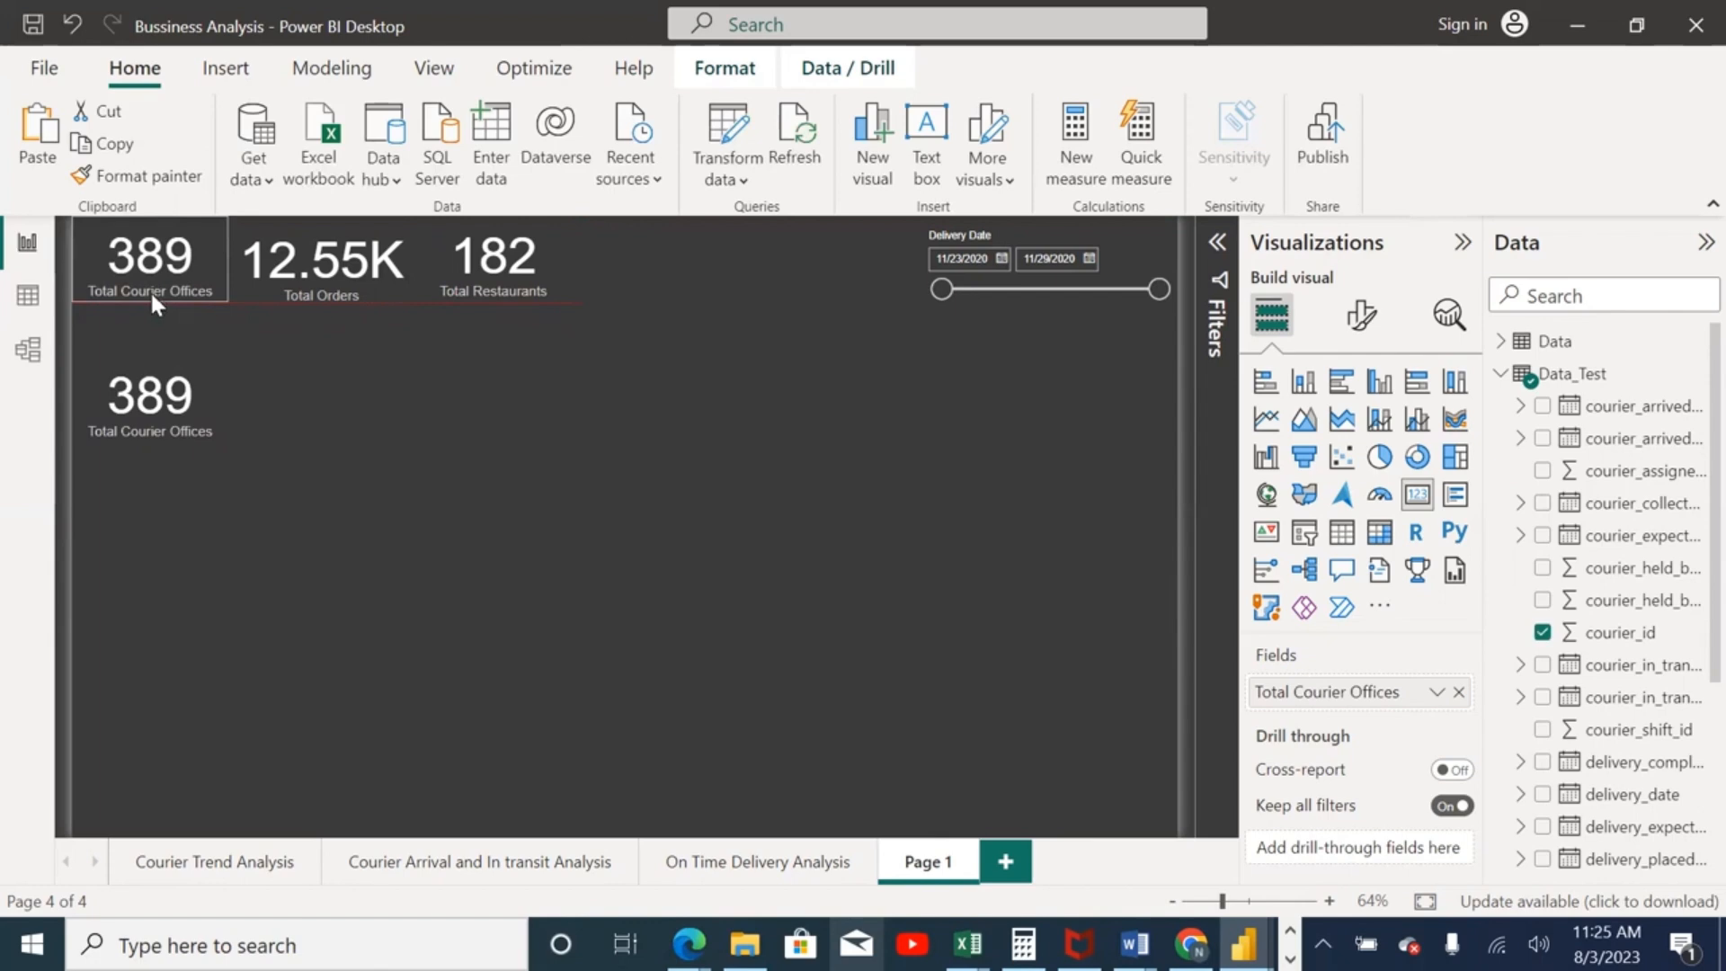
pyautogui.click(514, 493)
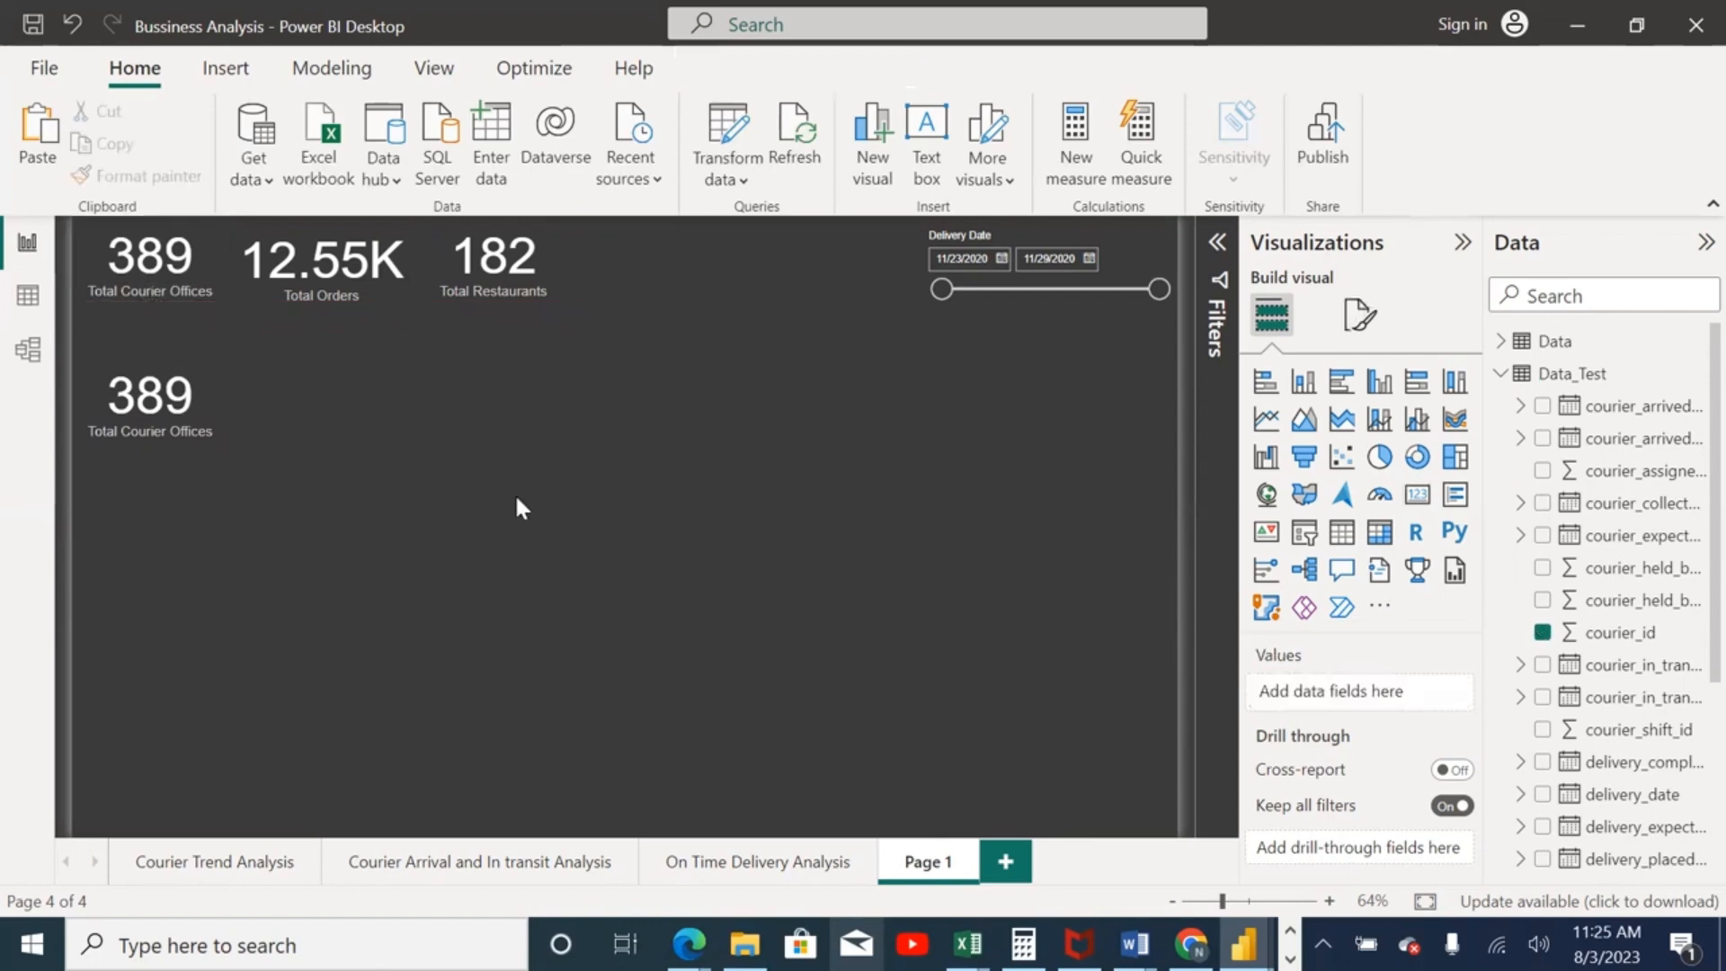
pyautogui.click(294, 301)
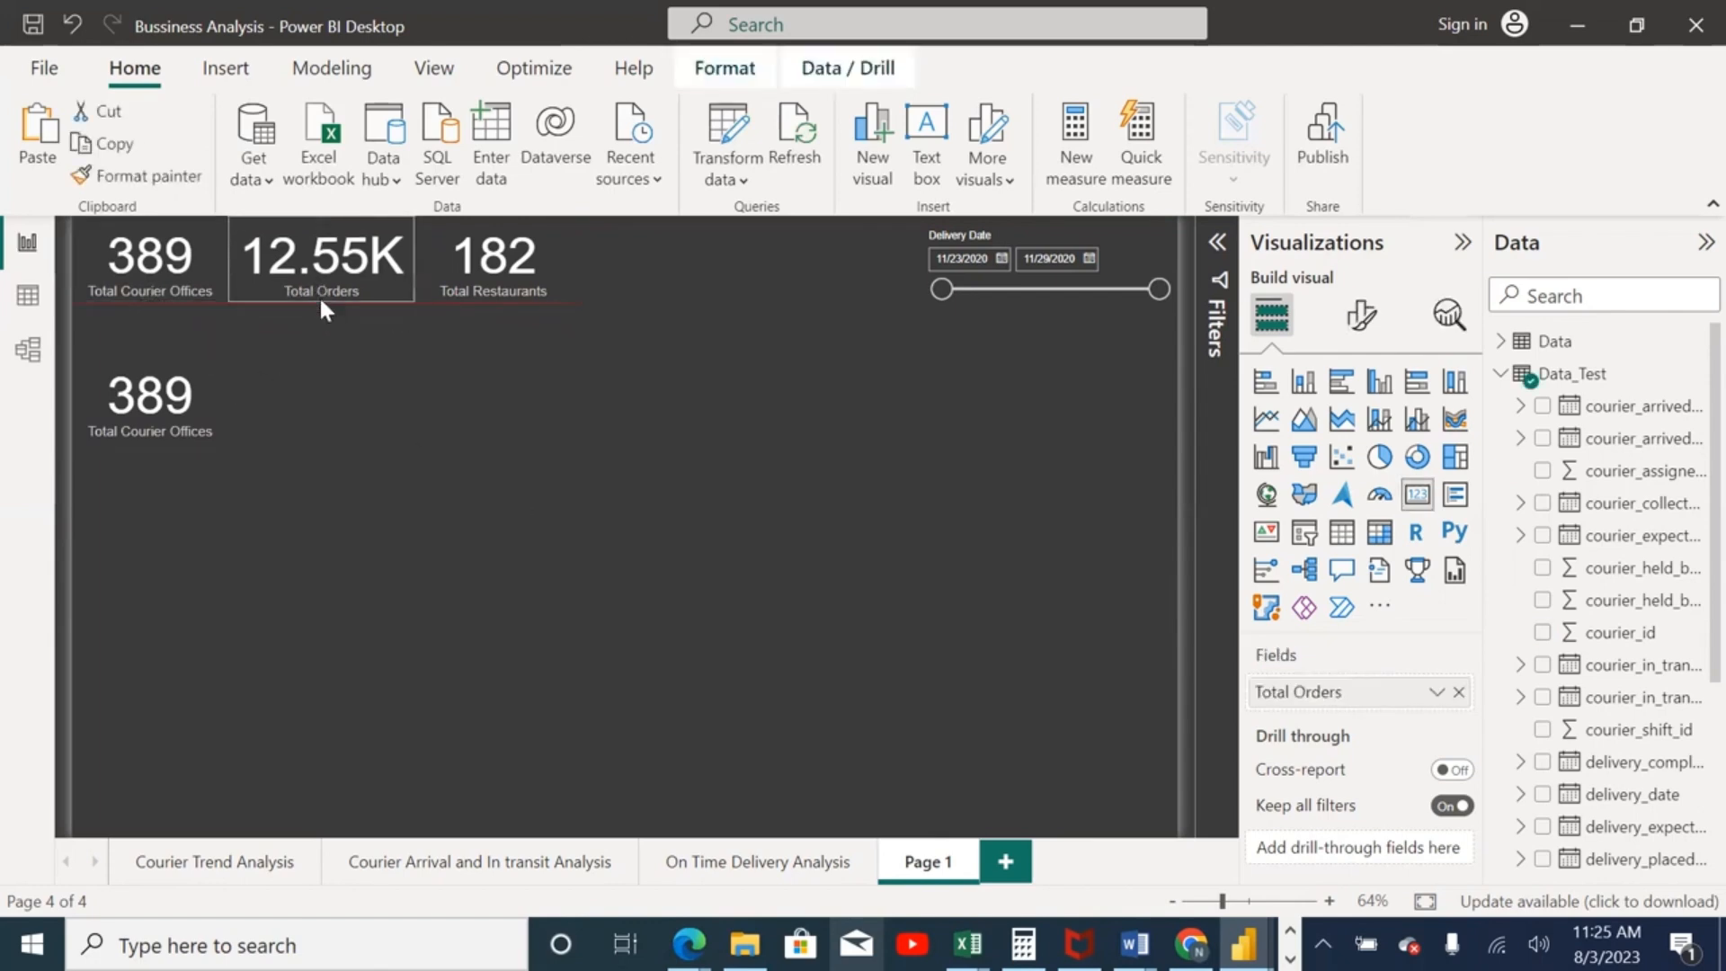
pyautogui.click(392, 460)
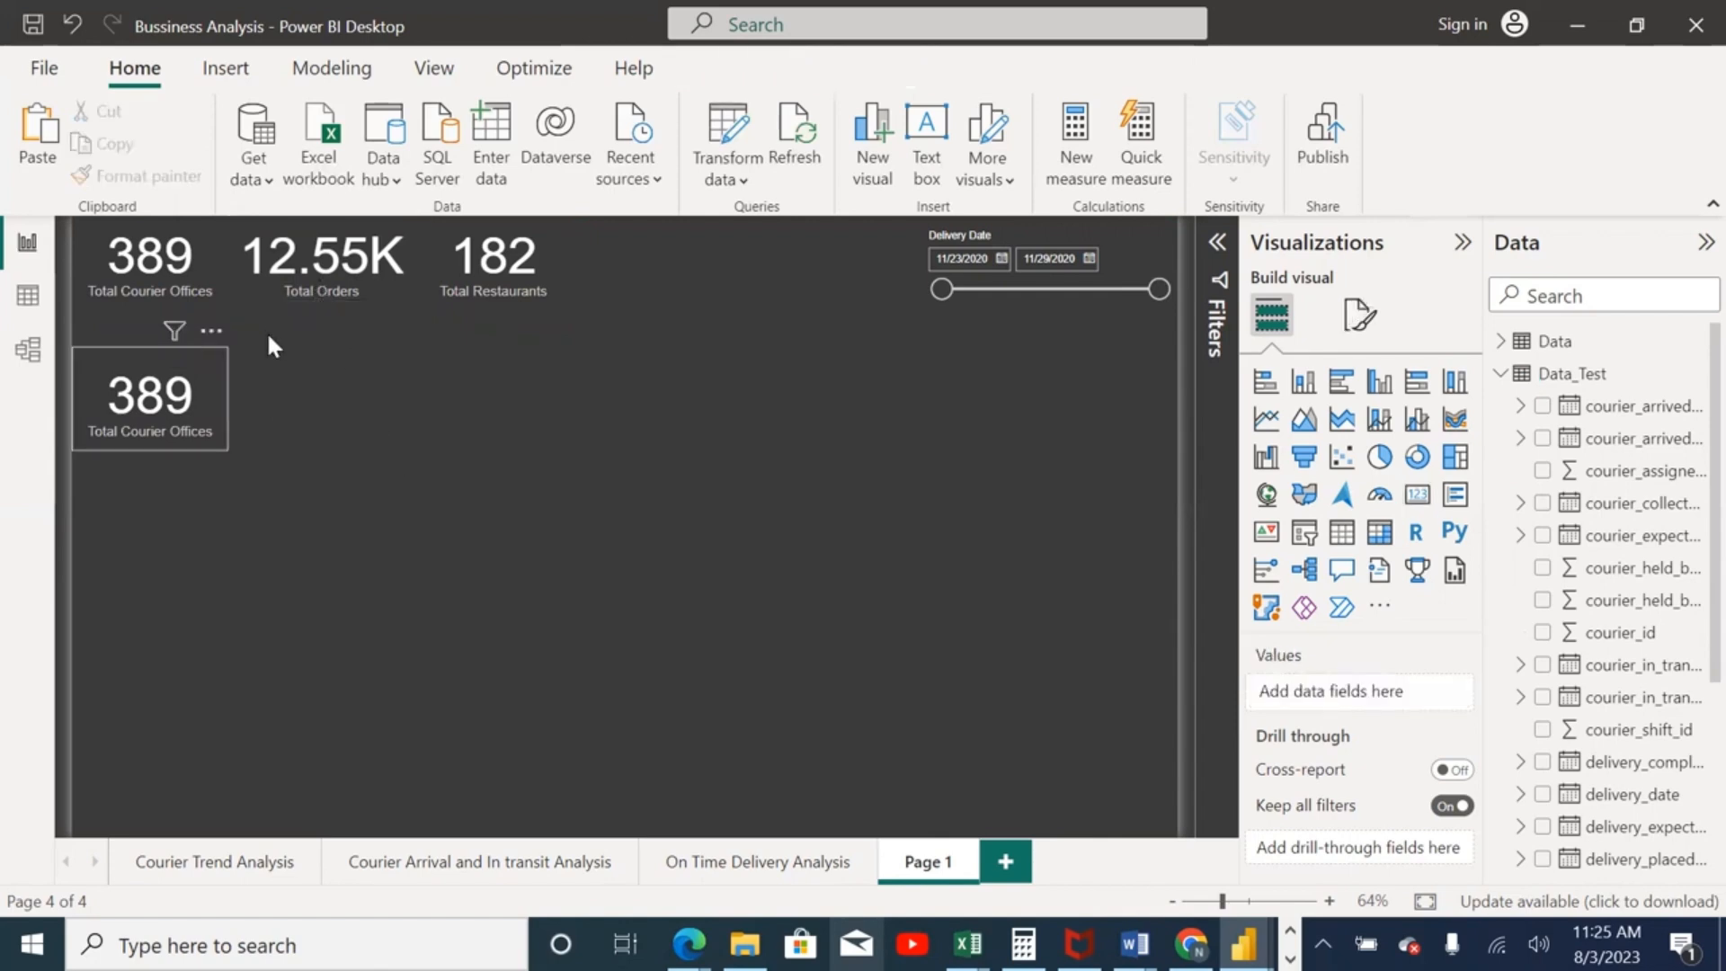
# Step: Create a new measure in the Data_Test table and name it TotalCO
pyautogui.click(160, 392)
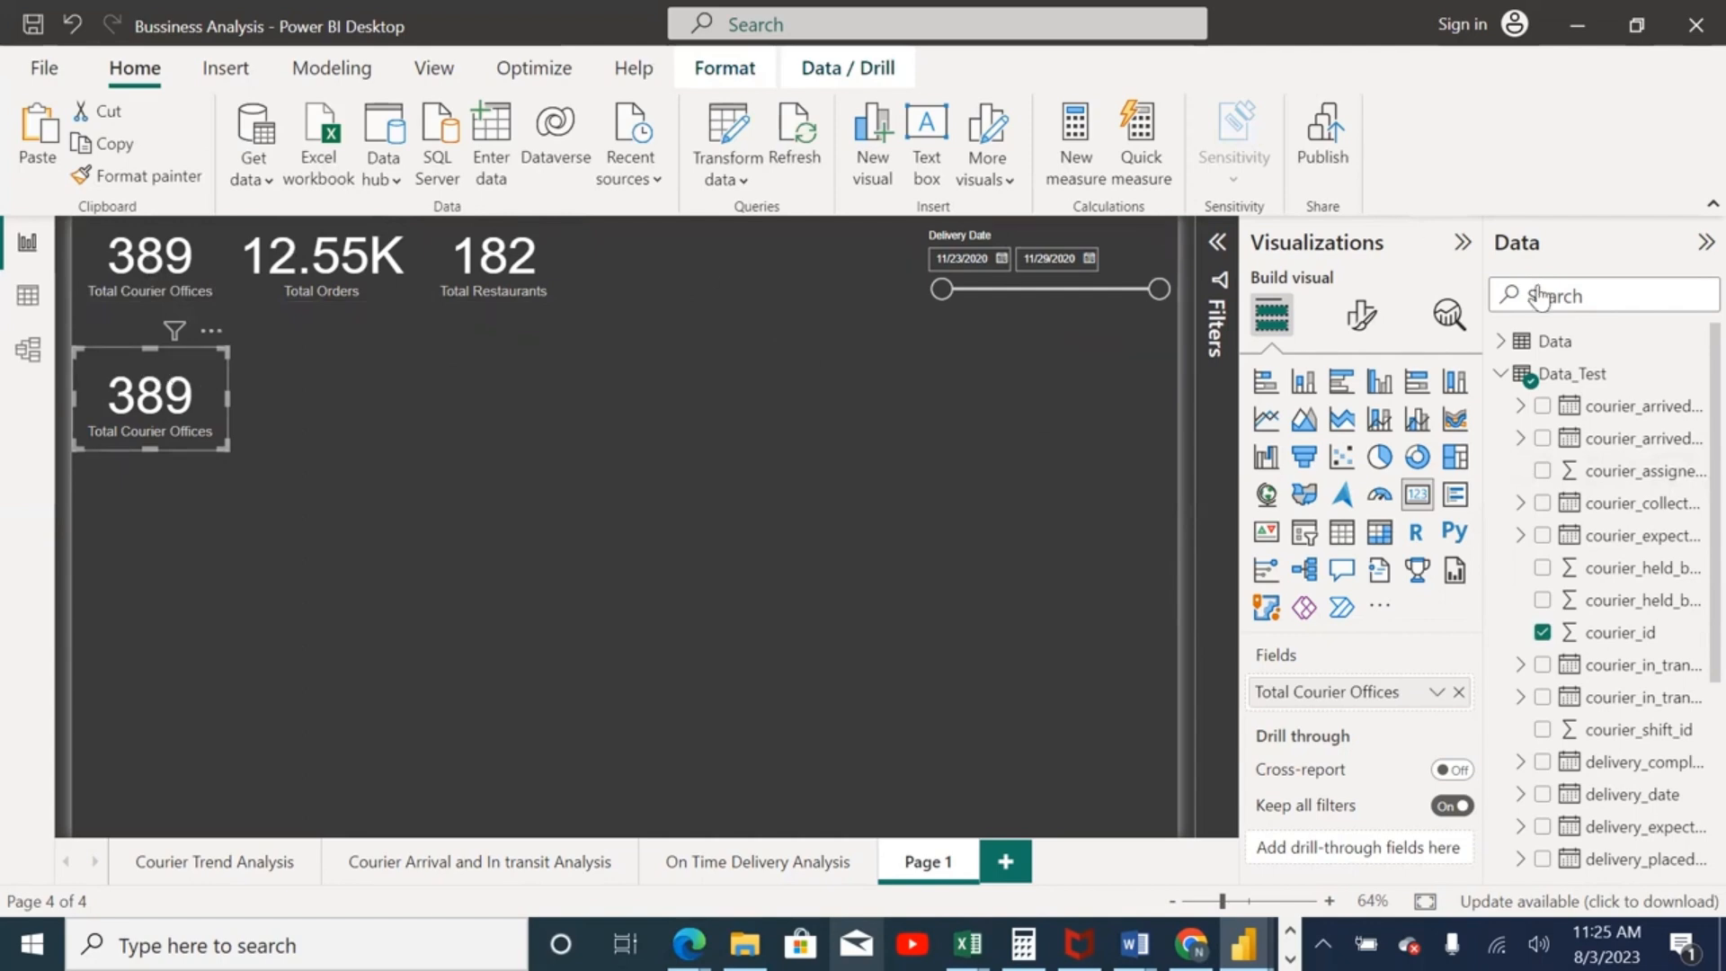
pyautogui.click(1570, 374)
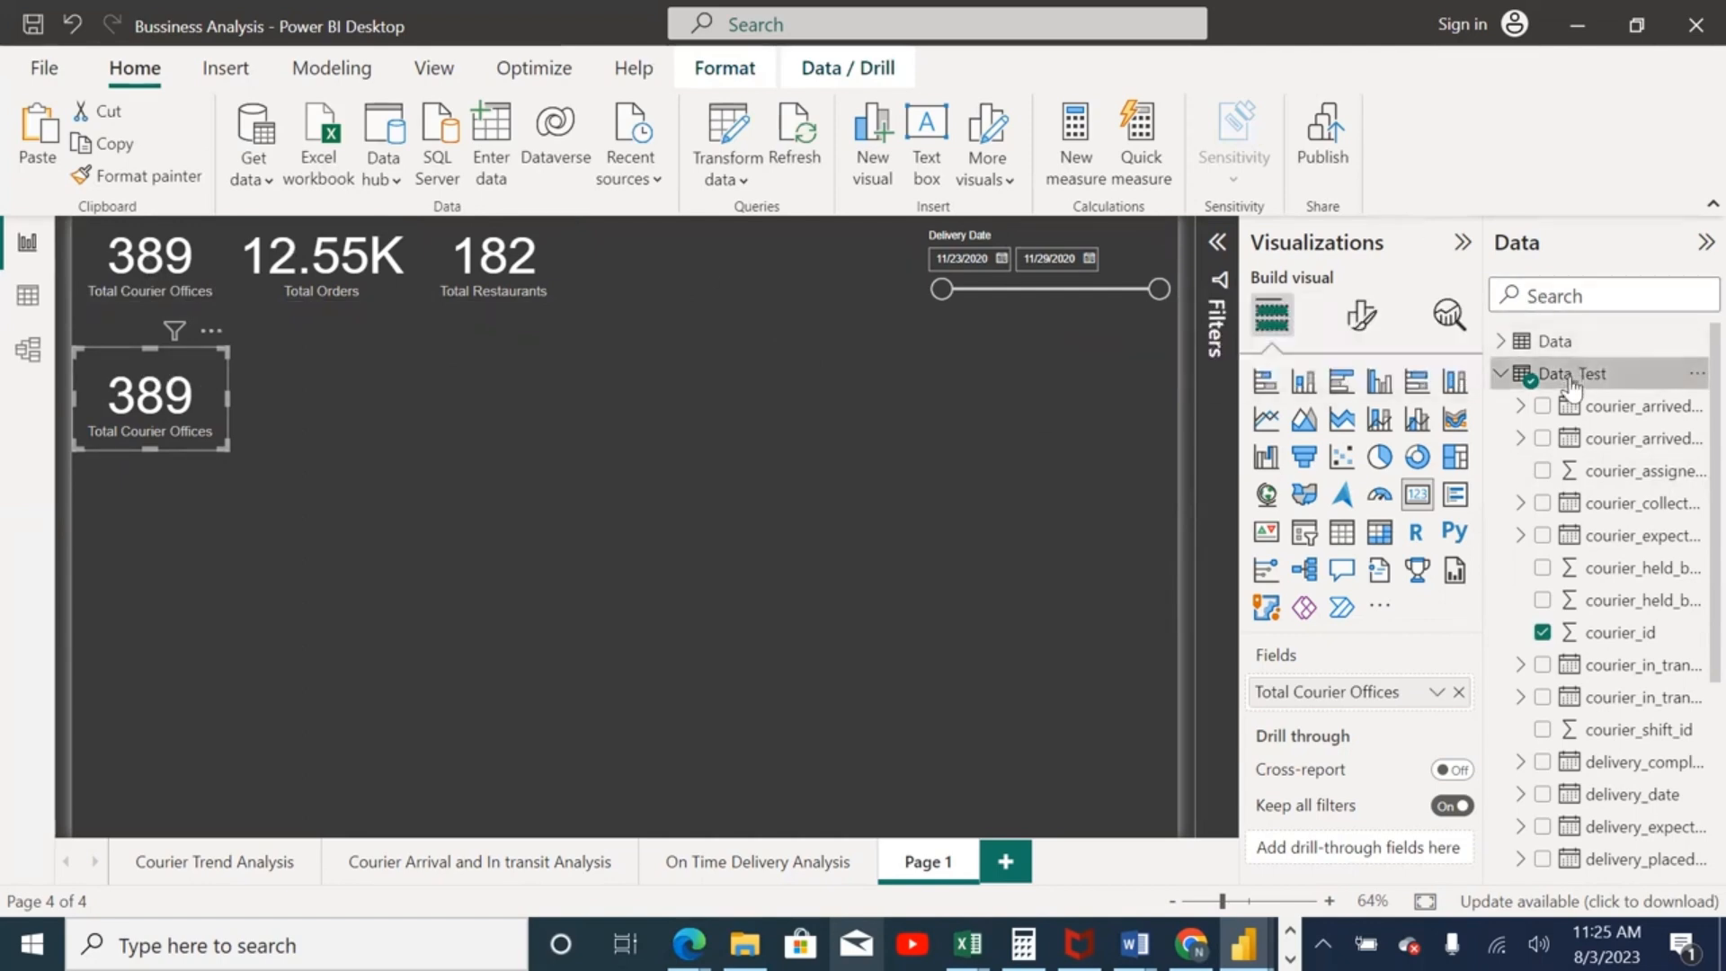
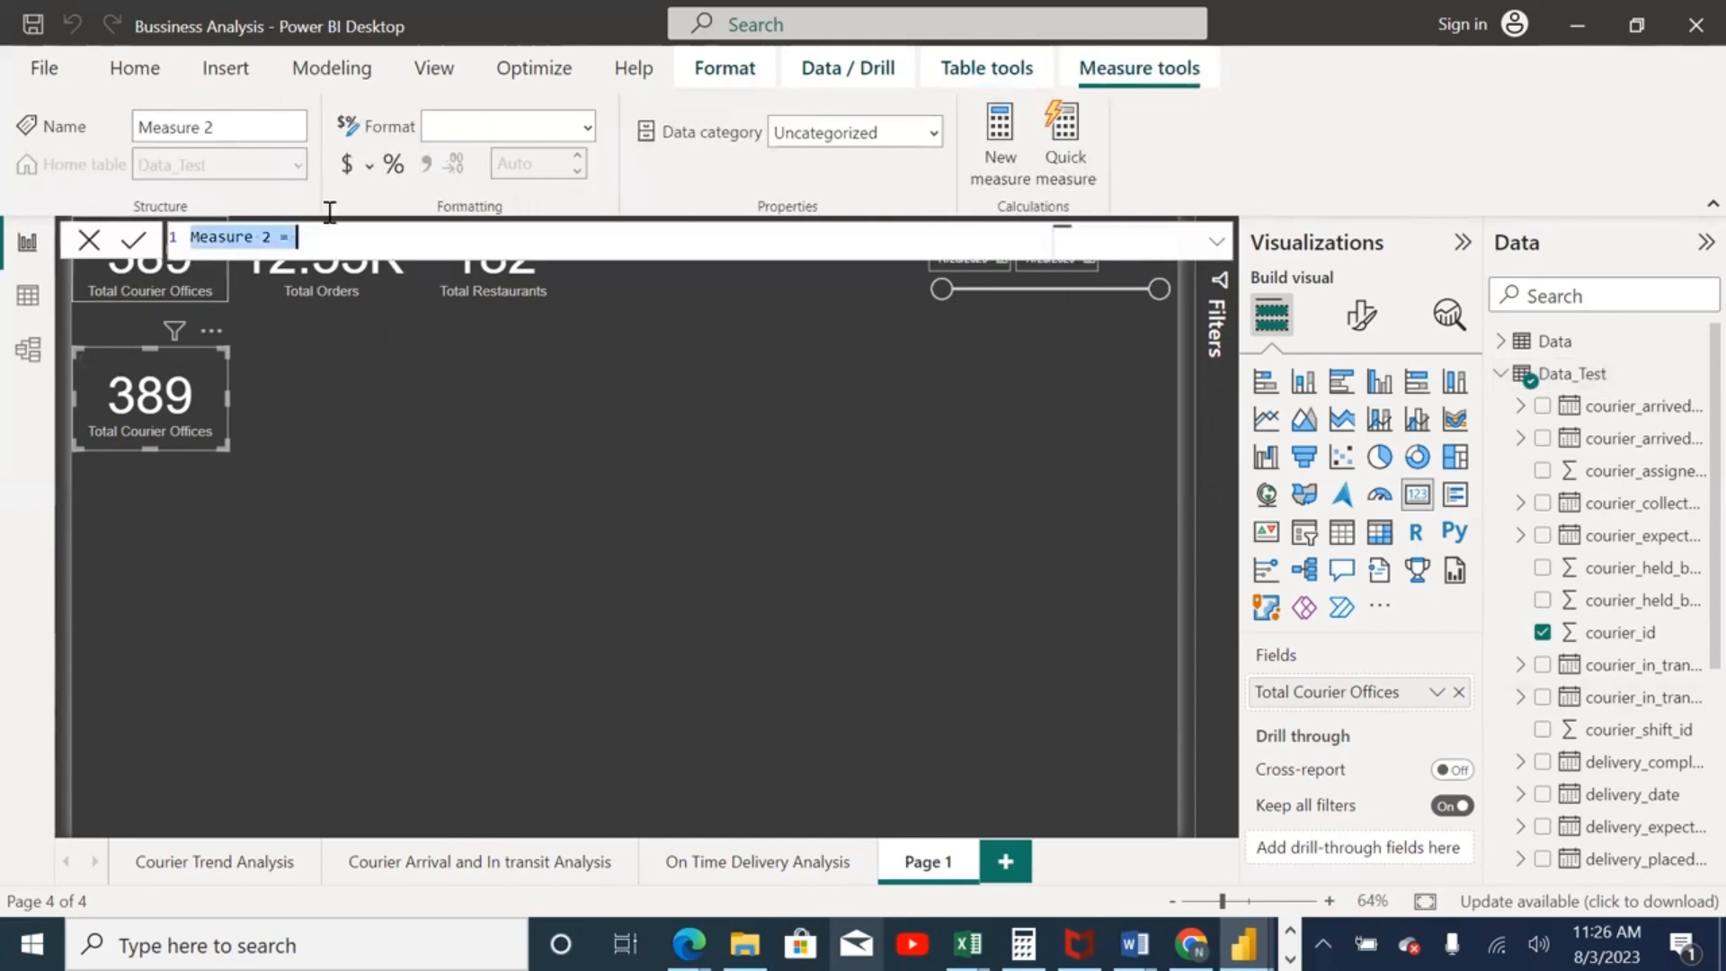
pyautogui.click(272, 235)
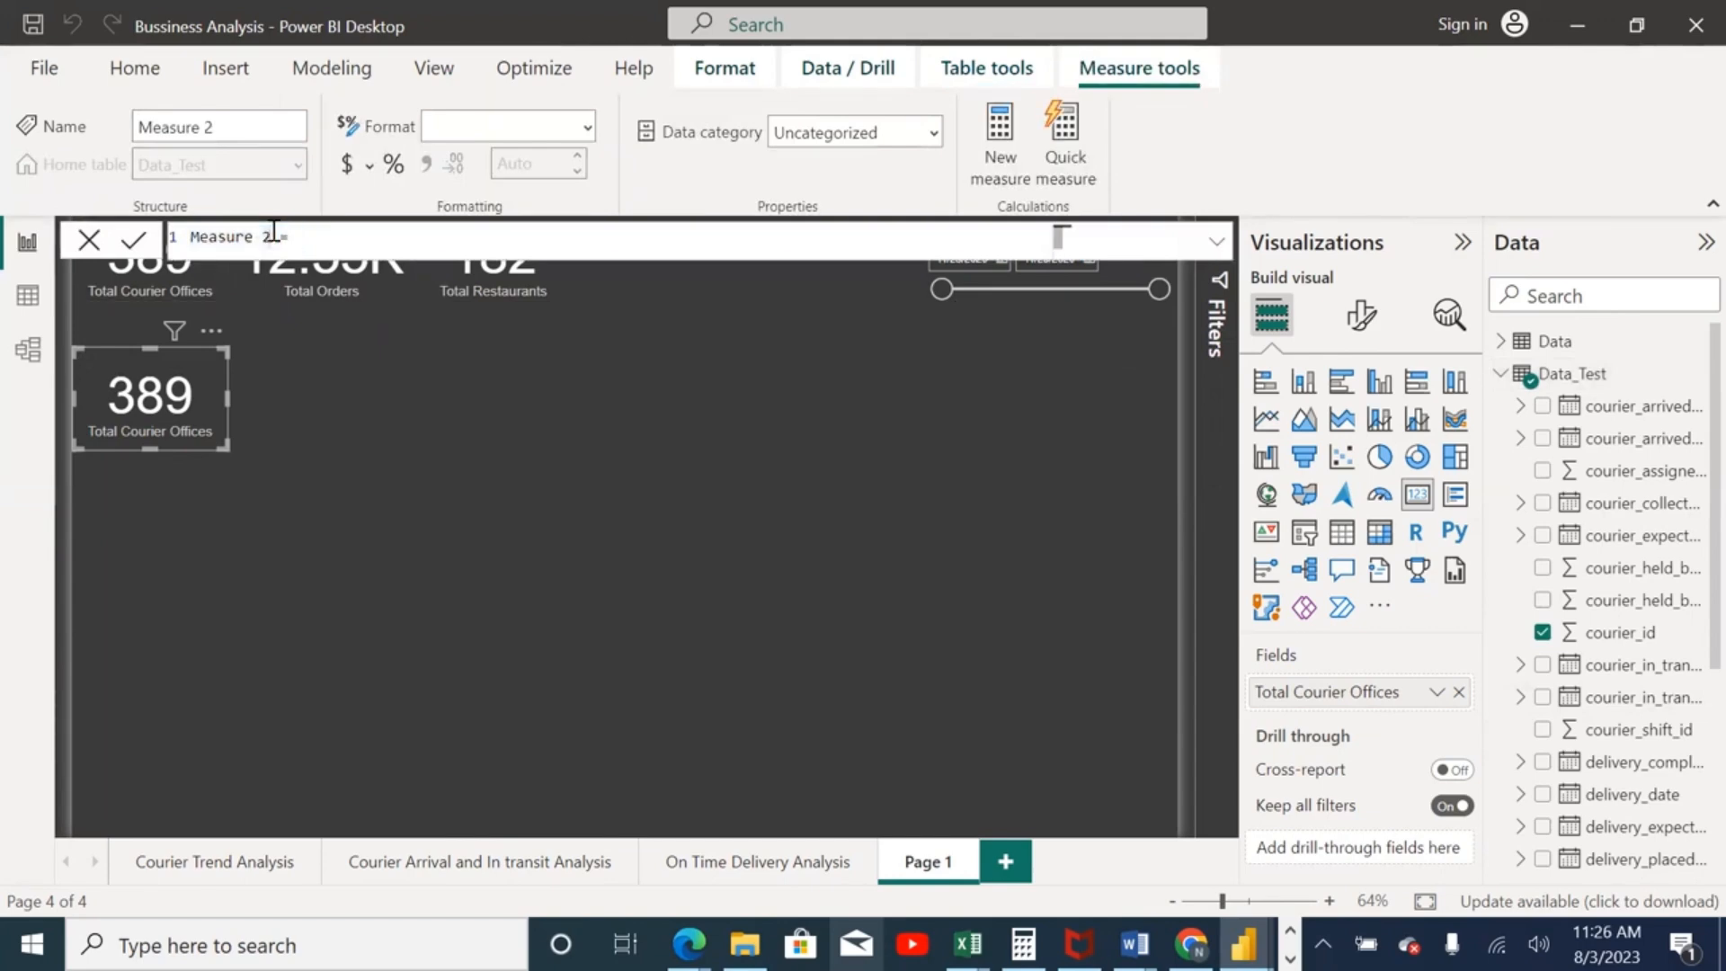
pyautogui.press('BackSpace')
pyautogui.press('BackSpace')
pyautogui.press('BackSpace')
pyautogui.press('BackSpace')
pyautogui.press('BackSpace')
pyautogui.press('BackSpace')
pyautogui.press('BackSpace')
pyautogui.press('BackSpace')
pyautogui.press('BackSpace')
pyautogui.write('TotalC')
pyautogui.write('o')
pyautogui.click(336, 235)
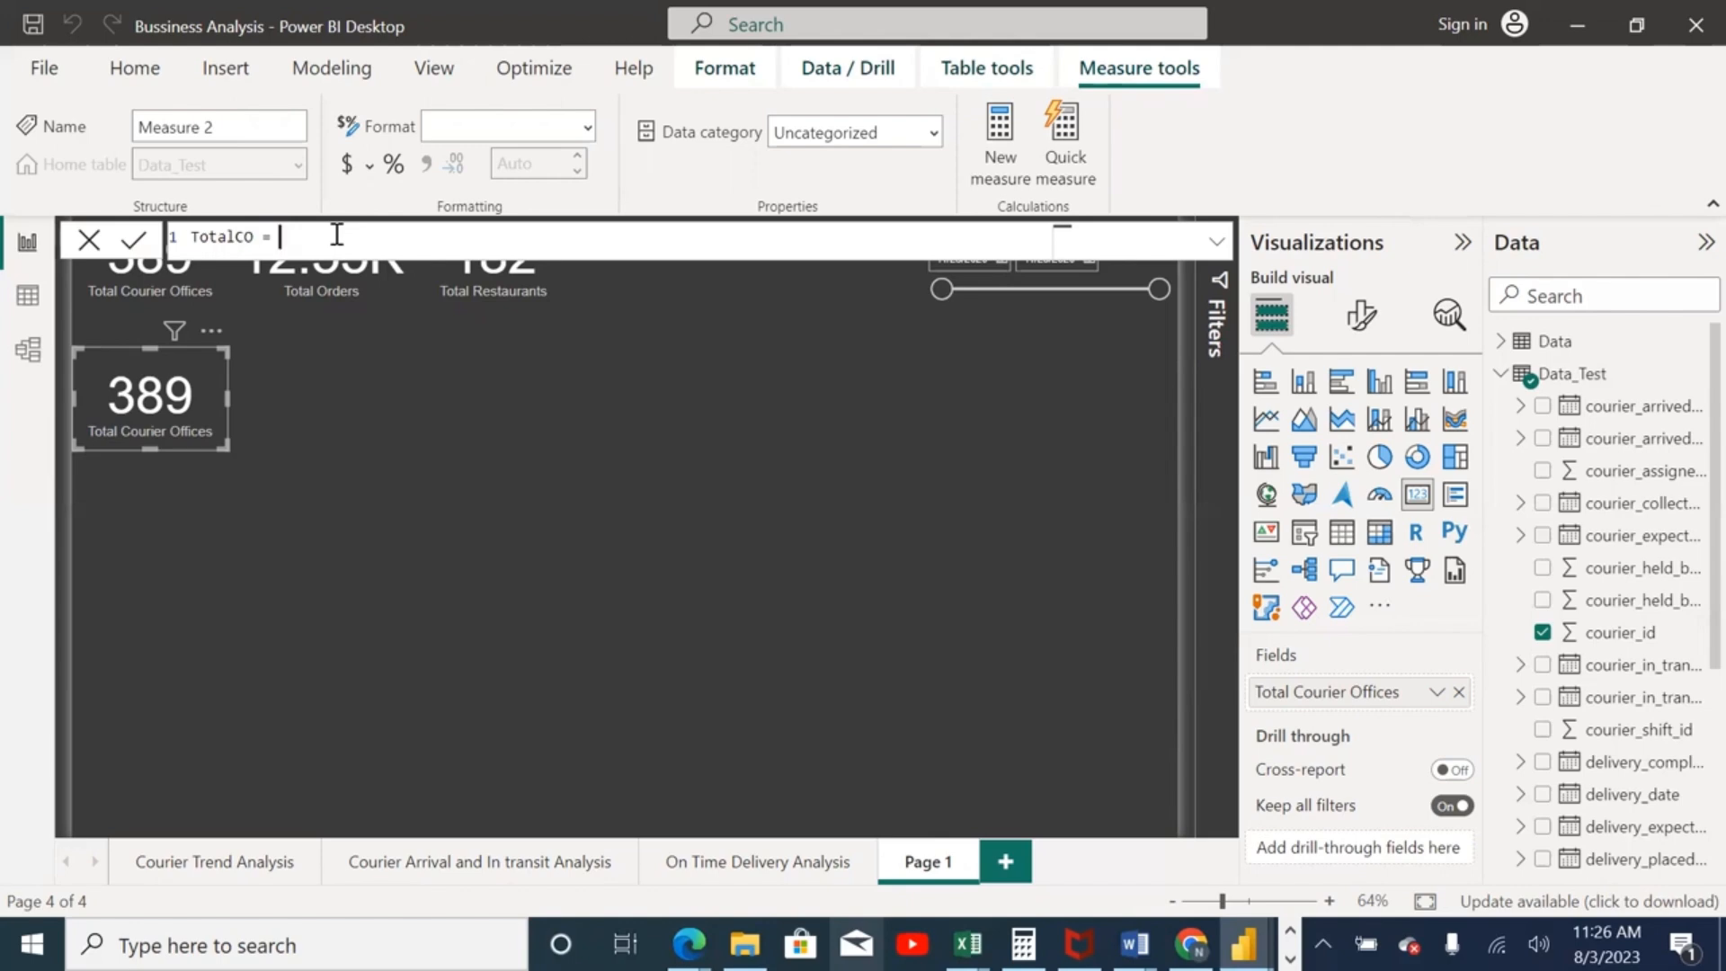
# Step: Define the TotalCO measure as DISTINCTCOUNT(Data[courier_id]) and commit the formula
pyautogui.write('dist')
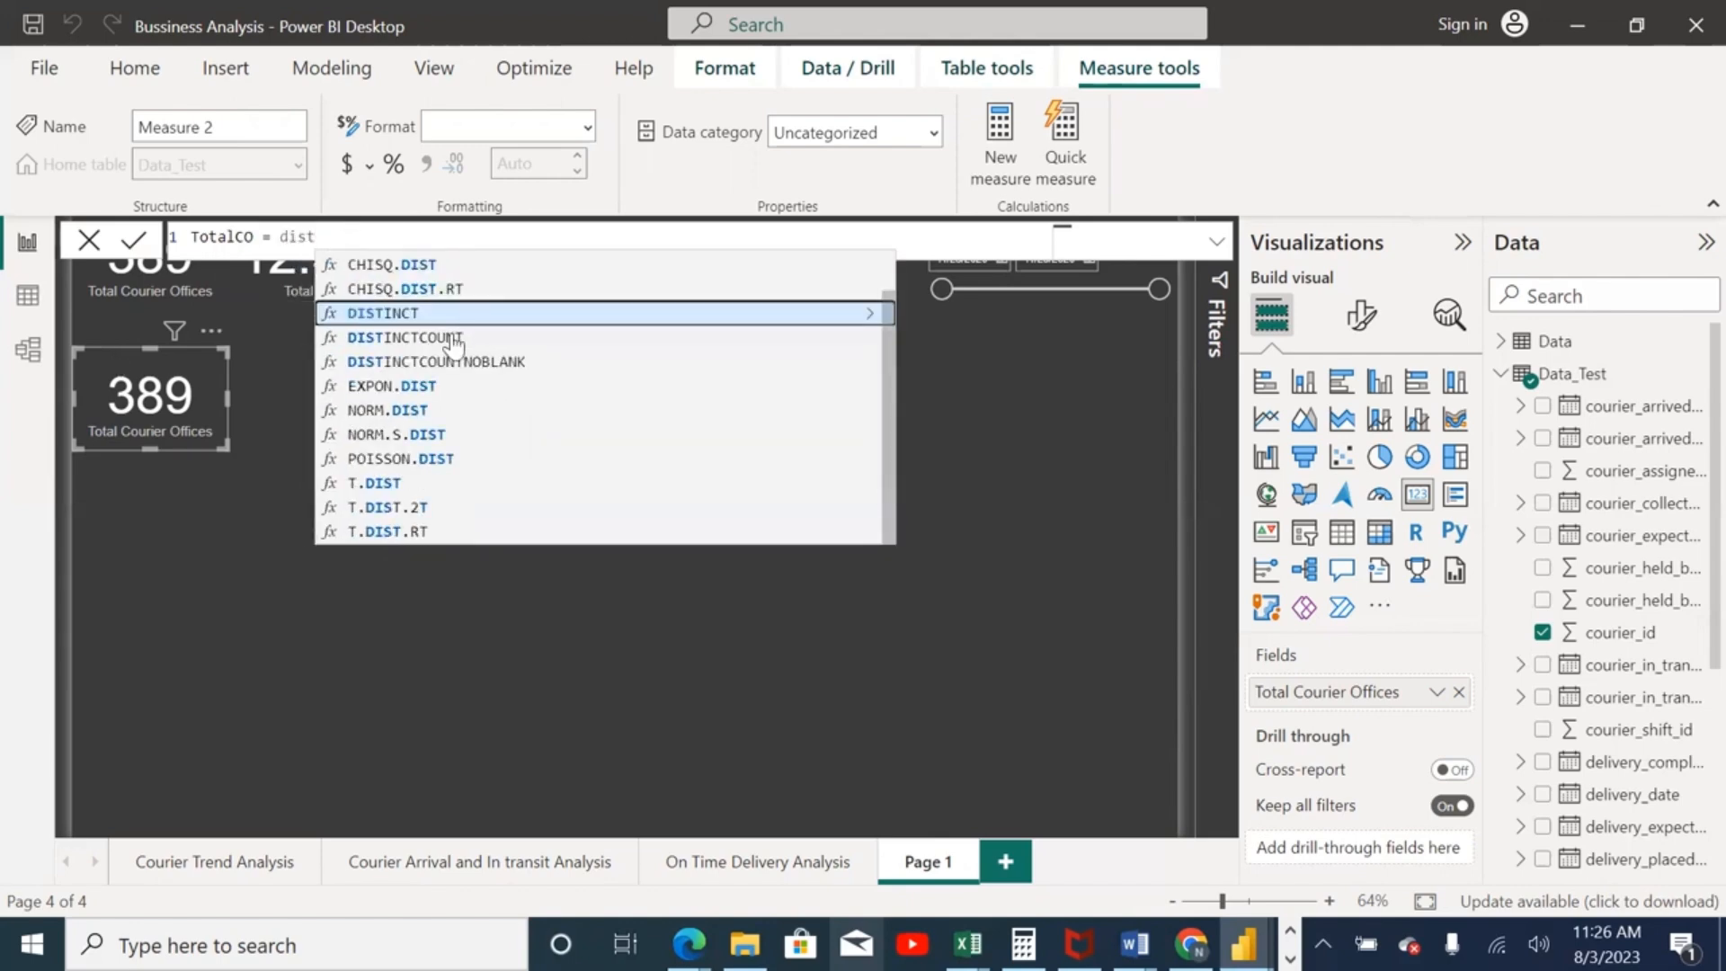
pyautogui.click(454, 337)
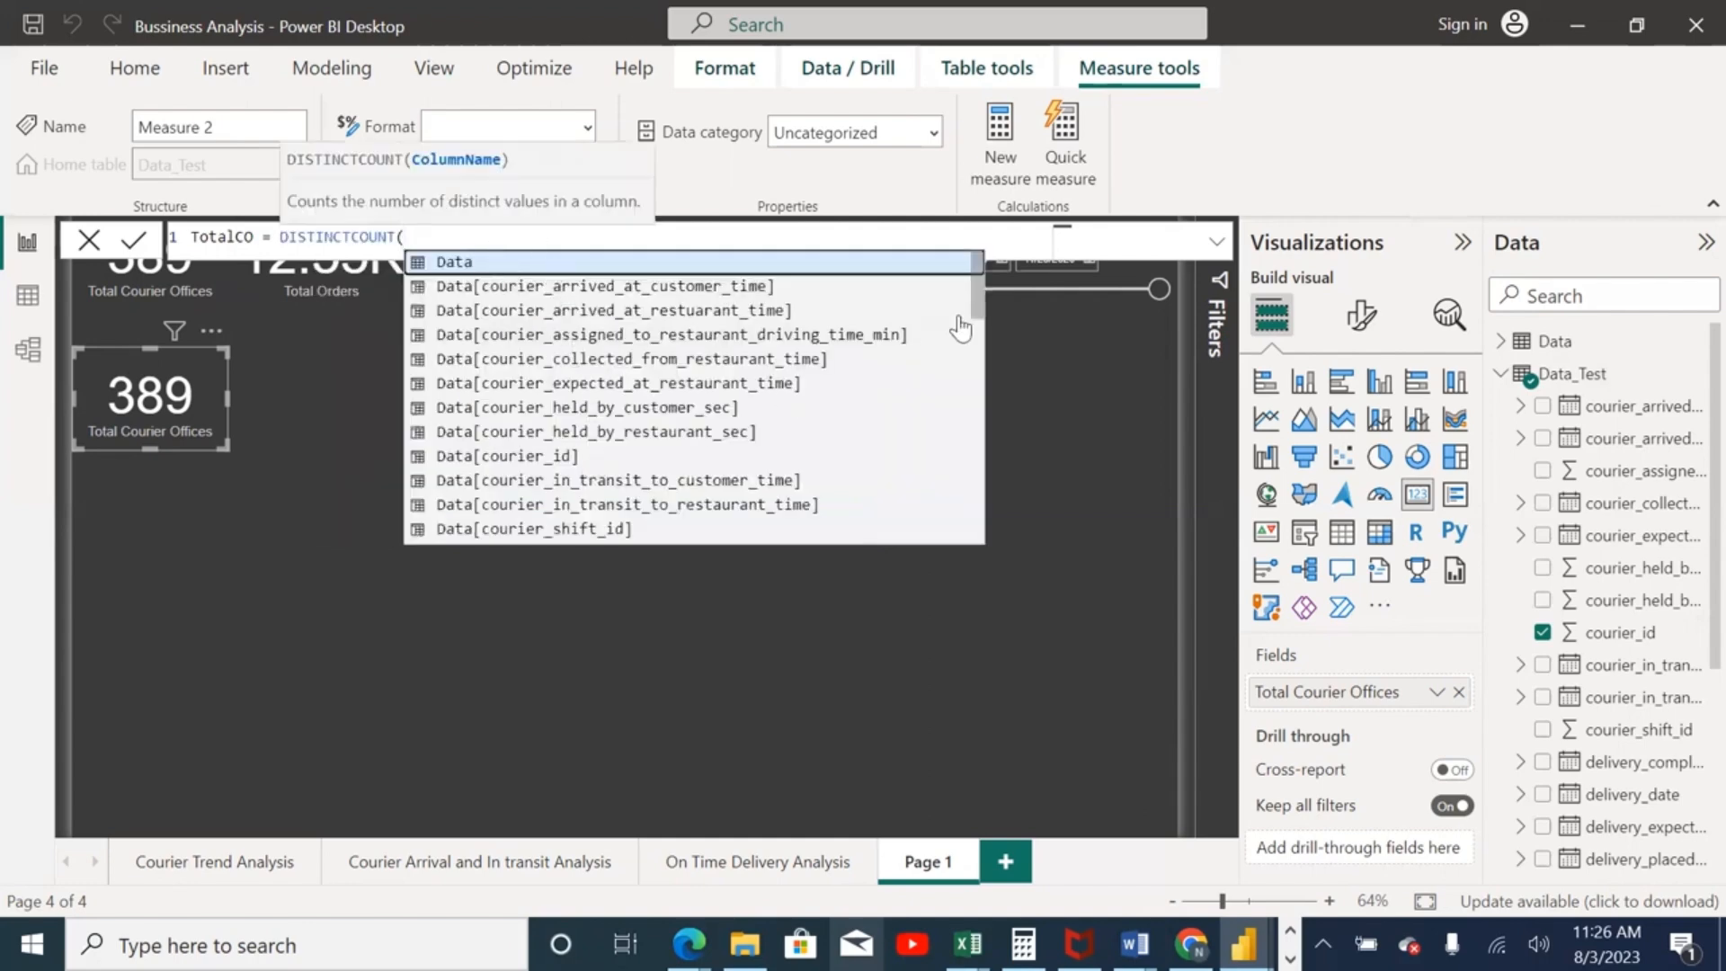
pyautogui.moveTo(979, 306)
pyautogui.mouseDown()
pyautogui.moveTo(980, 355)
pyautogui.moveTo(977, 322)
pyautogui.mouseUp()
pyautogui.click(516, 319)
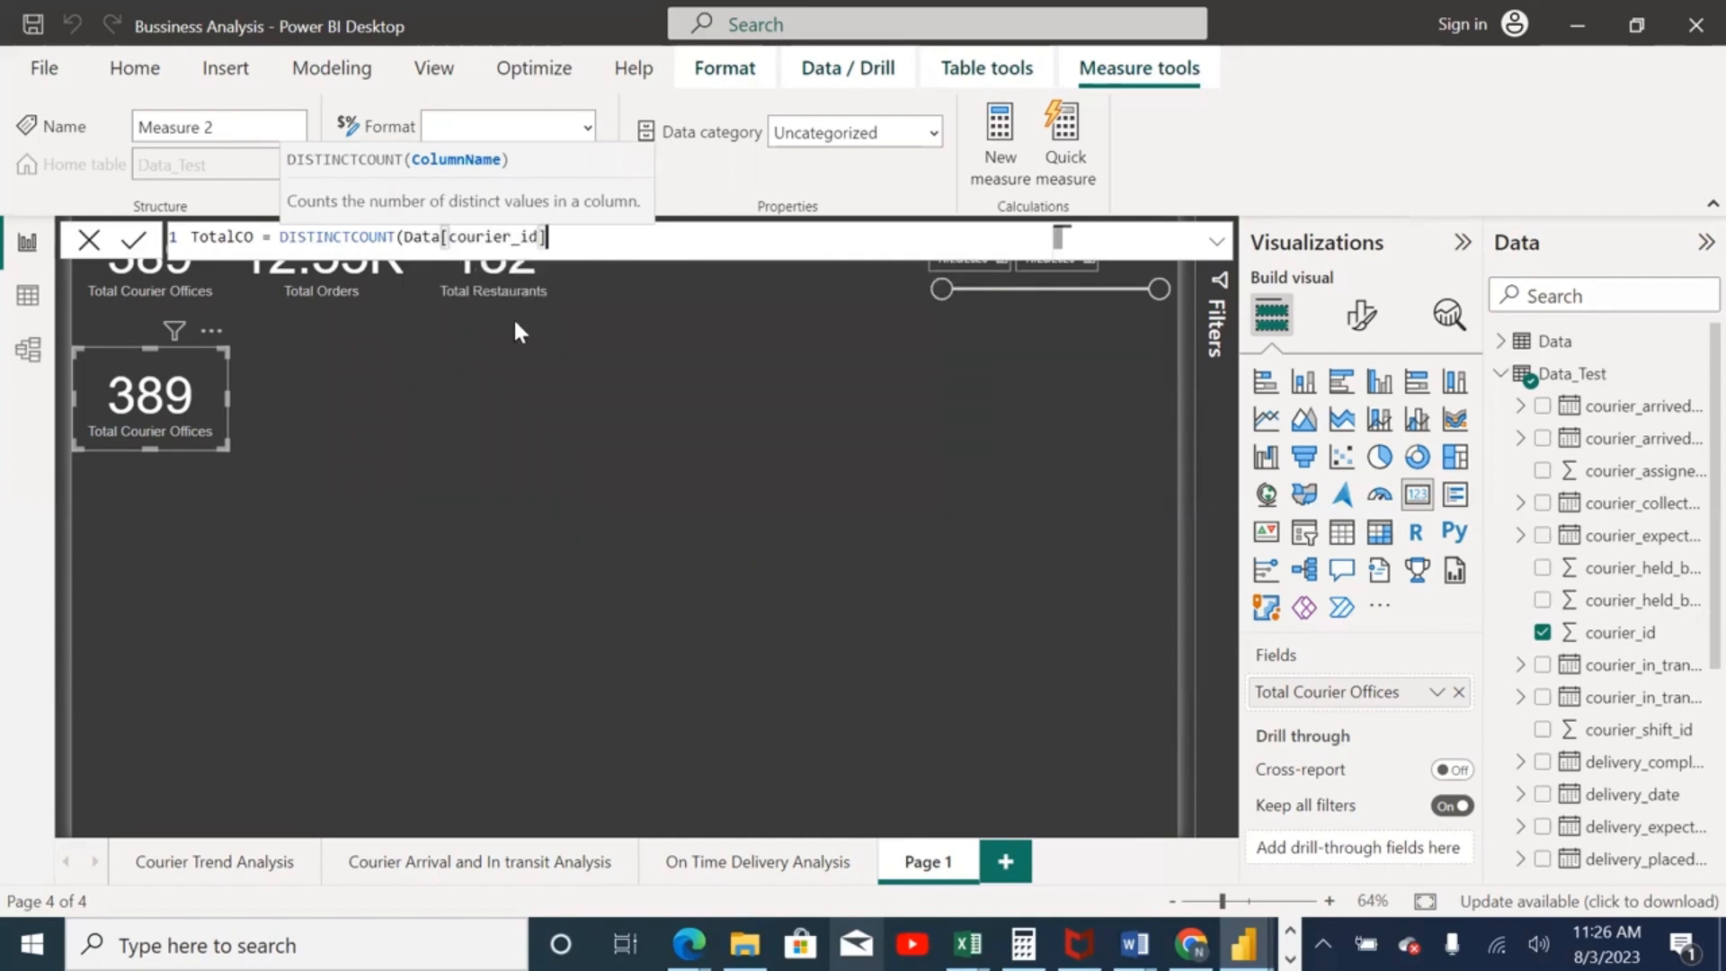
pyautogui.press('Return')
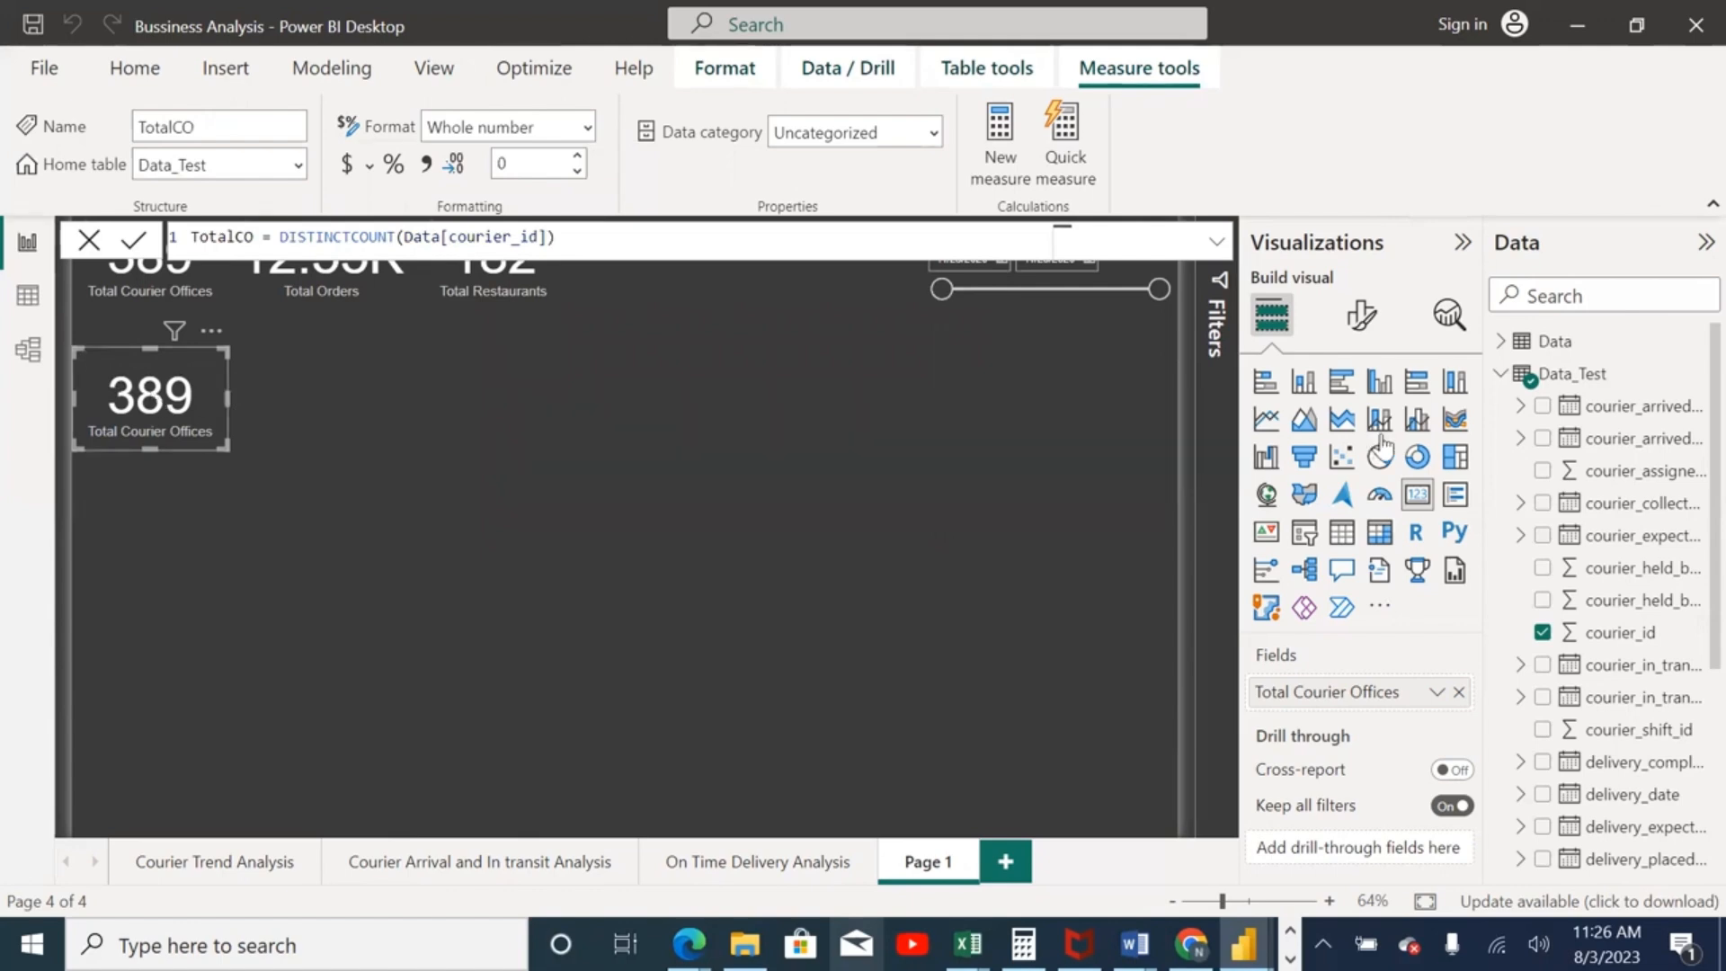
# Step: Replace the Total Courier Offices field in the lower copied card with the TotalCO measure
pyautogui.scroll(-3, 1679, 535)
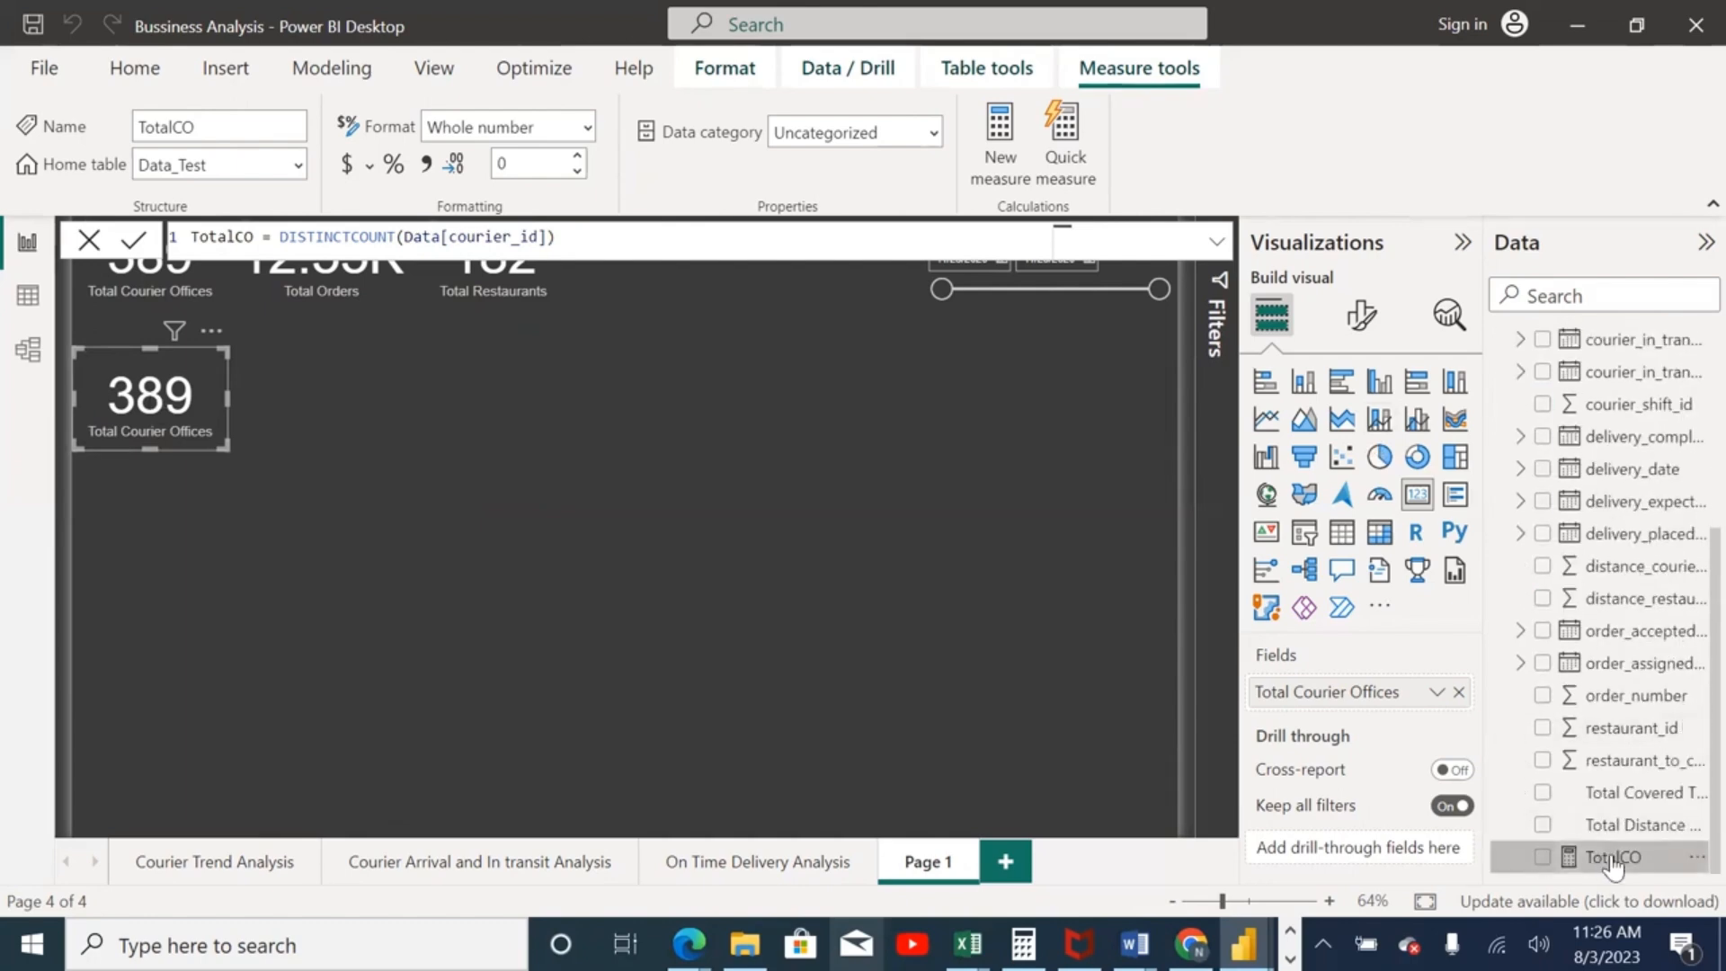
pyautogui.click(1459, 692)
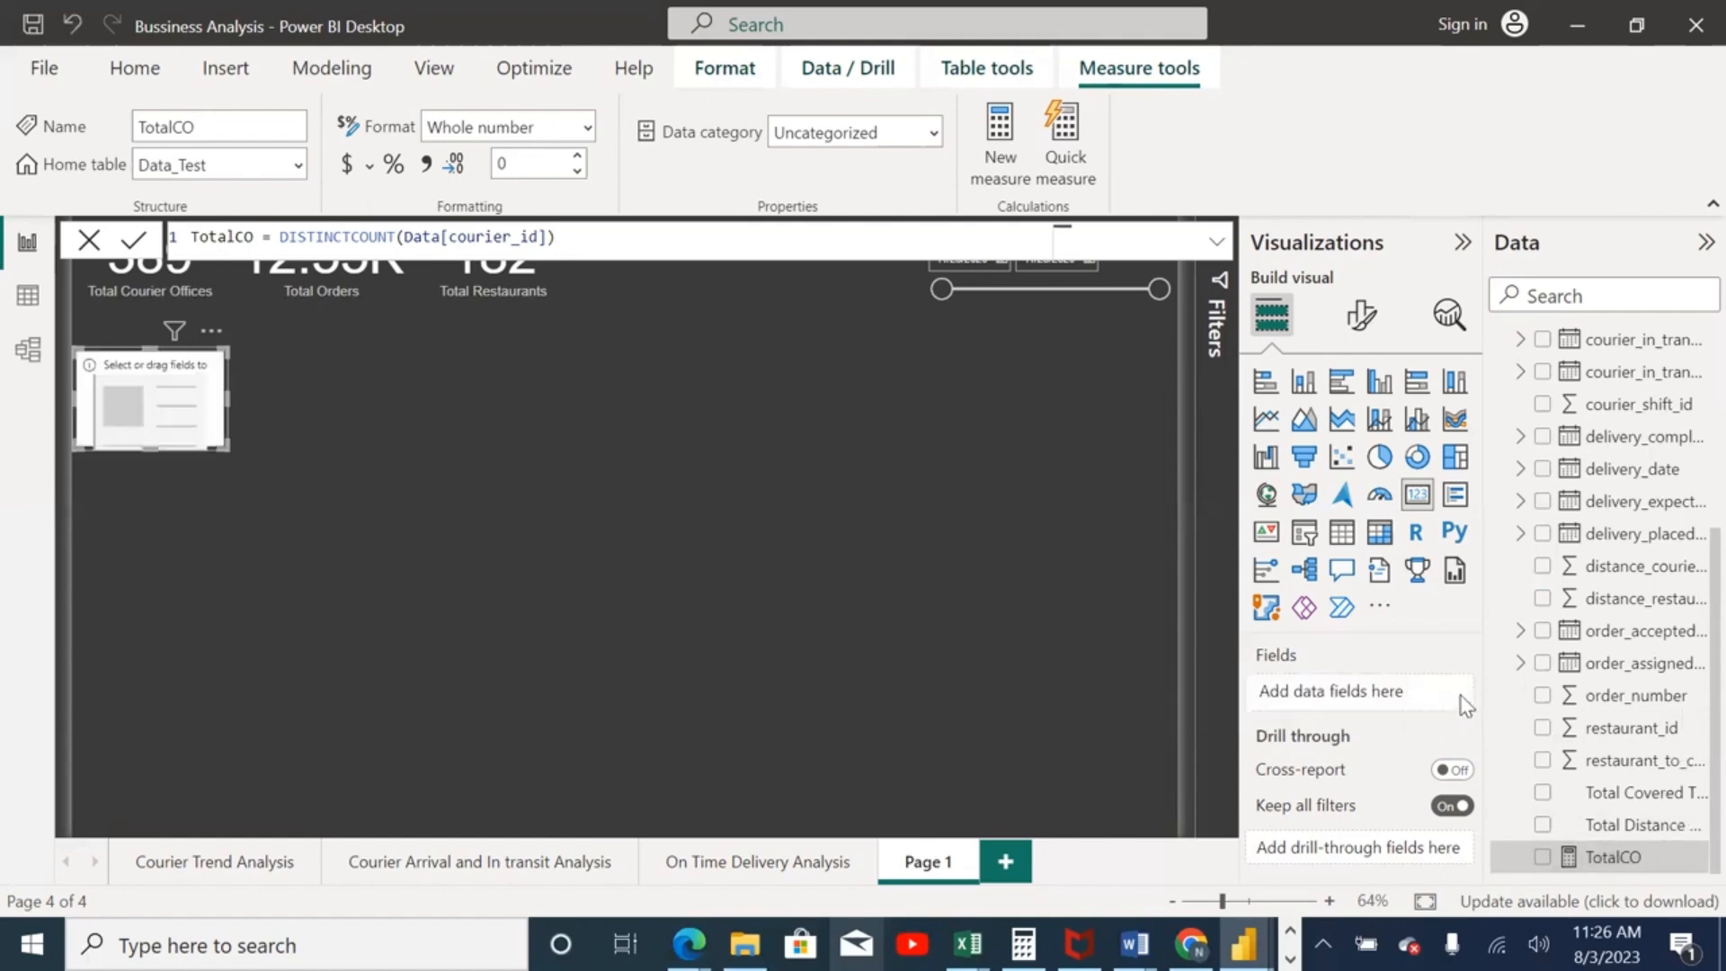
pyautogui.moveTo(1610, 857); pyautogui.dragTo(1356, 690)
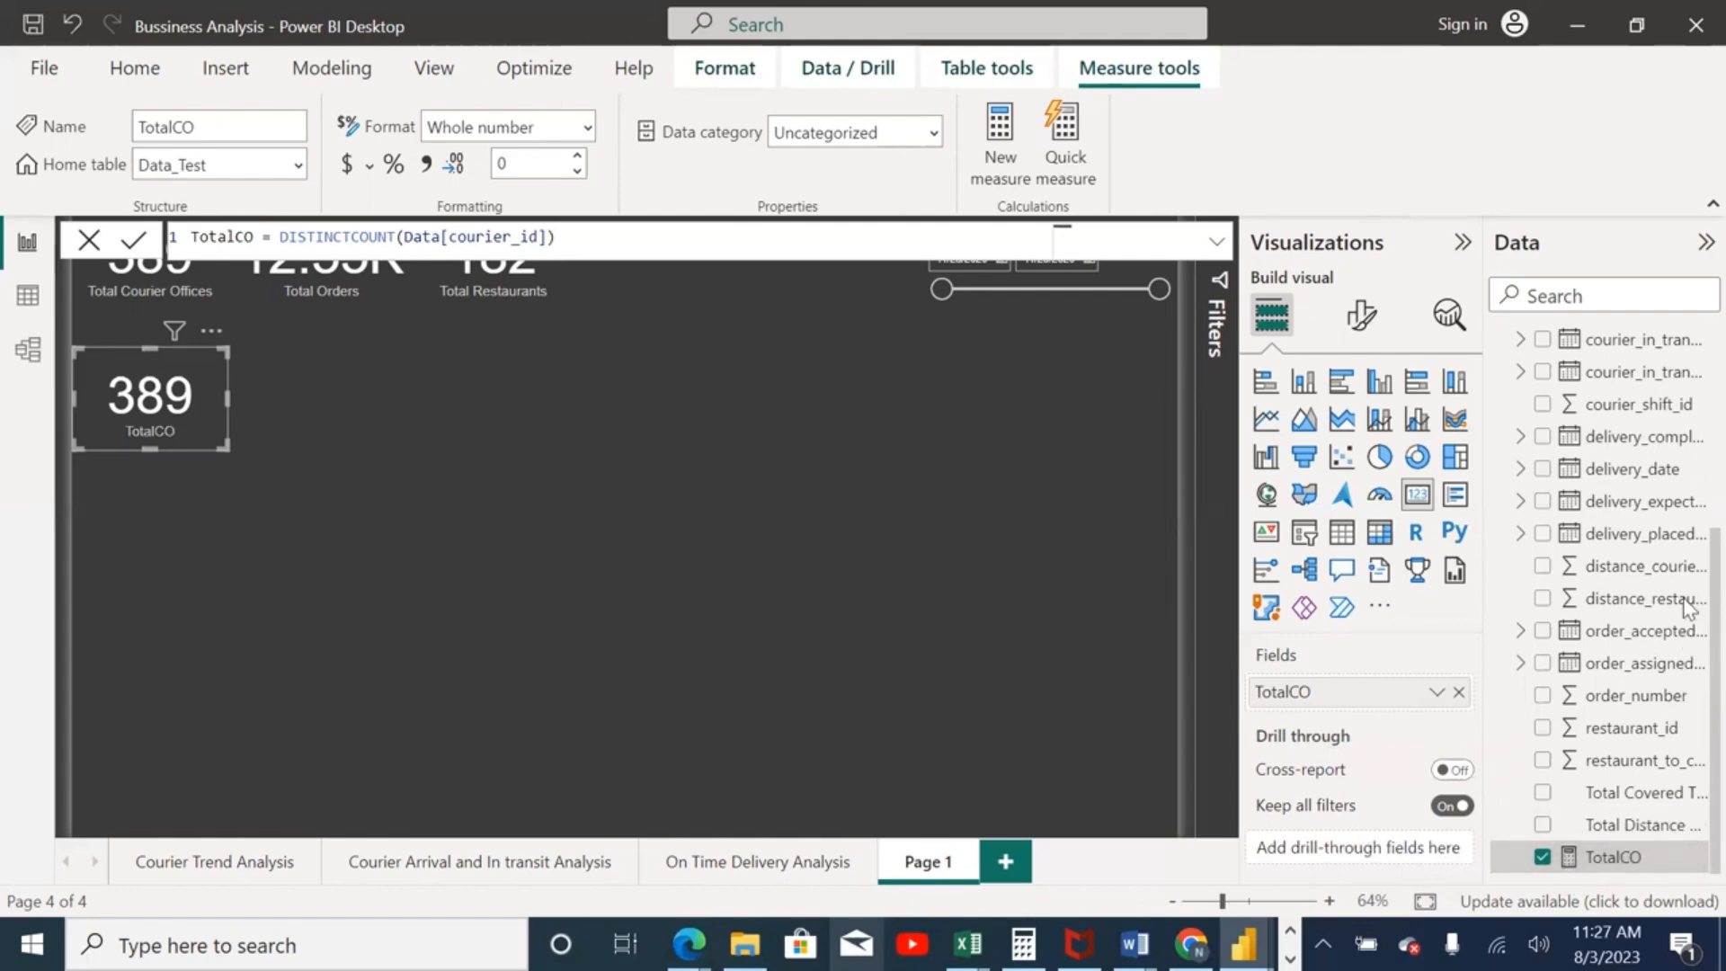
pyautogui.scroll(5, 1686, 584)
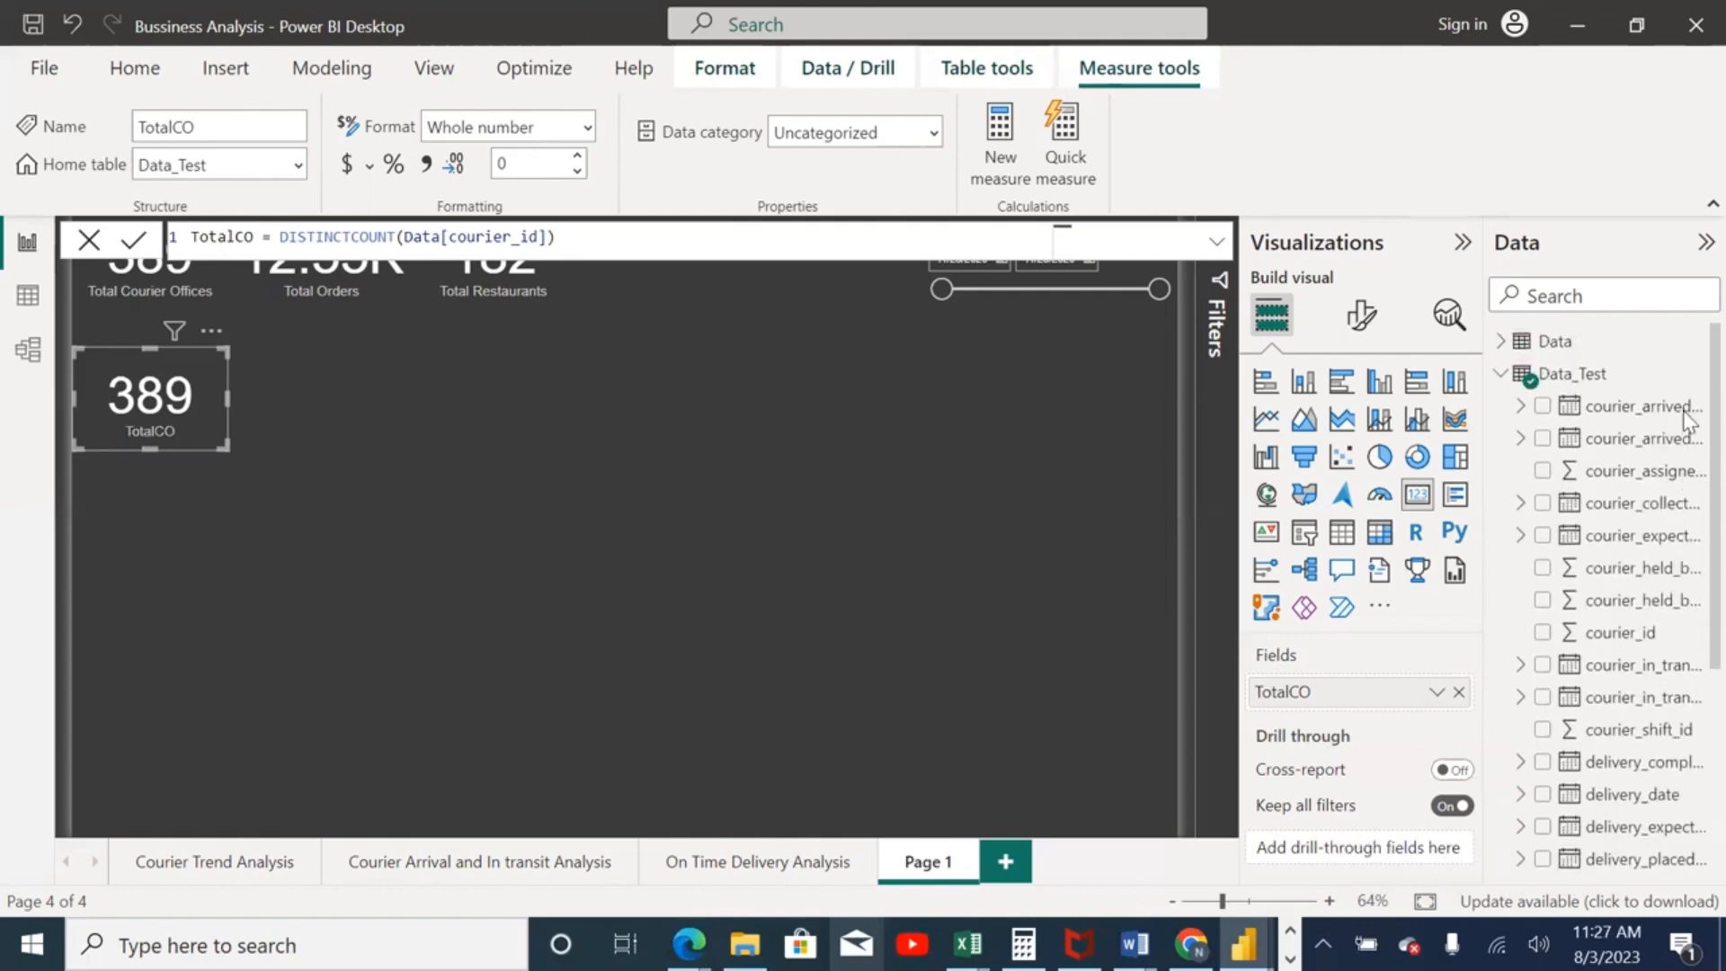
pyautogui.scroll(-1, 1689, 454)
pyautogui.scroll(-5, 1691, 461)
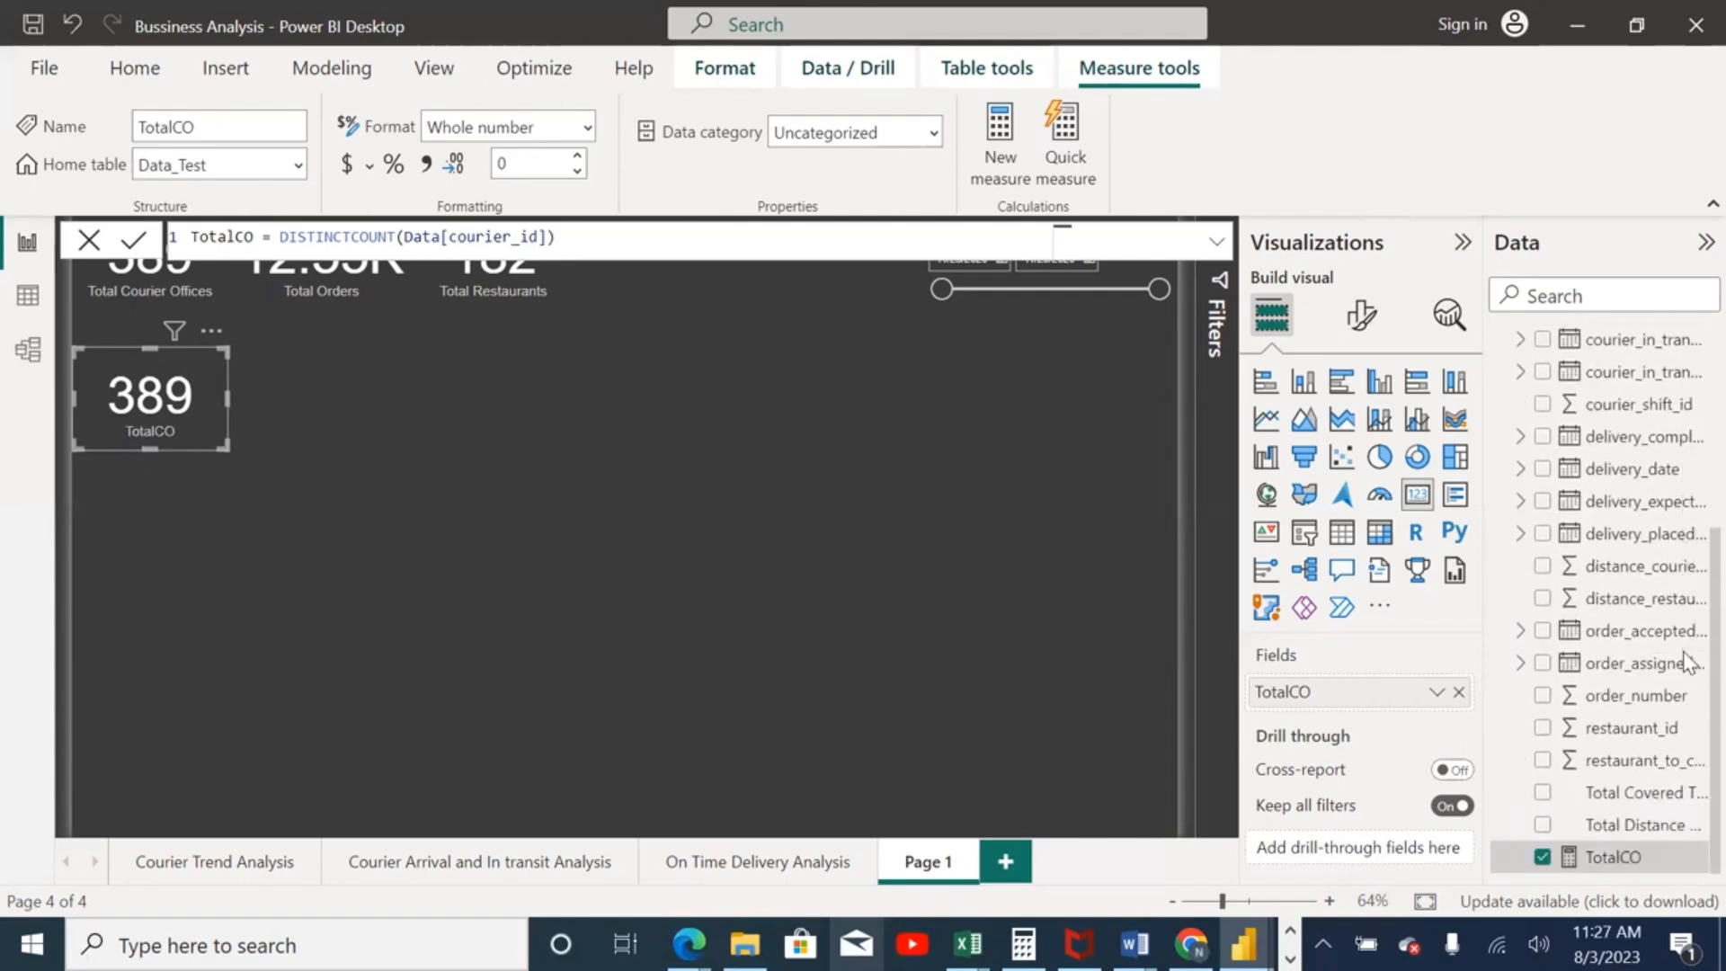
pyautogui.scroll(2, 1685, 645)
pyautogui.scroll(-2, 1687, 646)
pyautogui.scroll(5, 1687, 630)
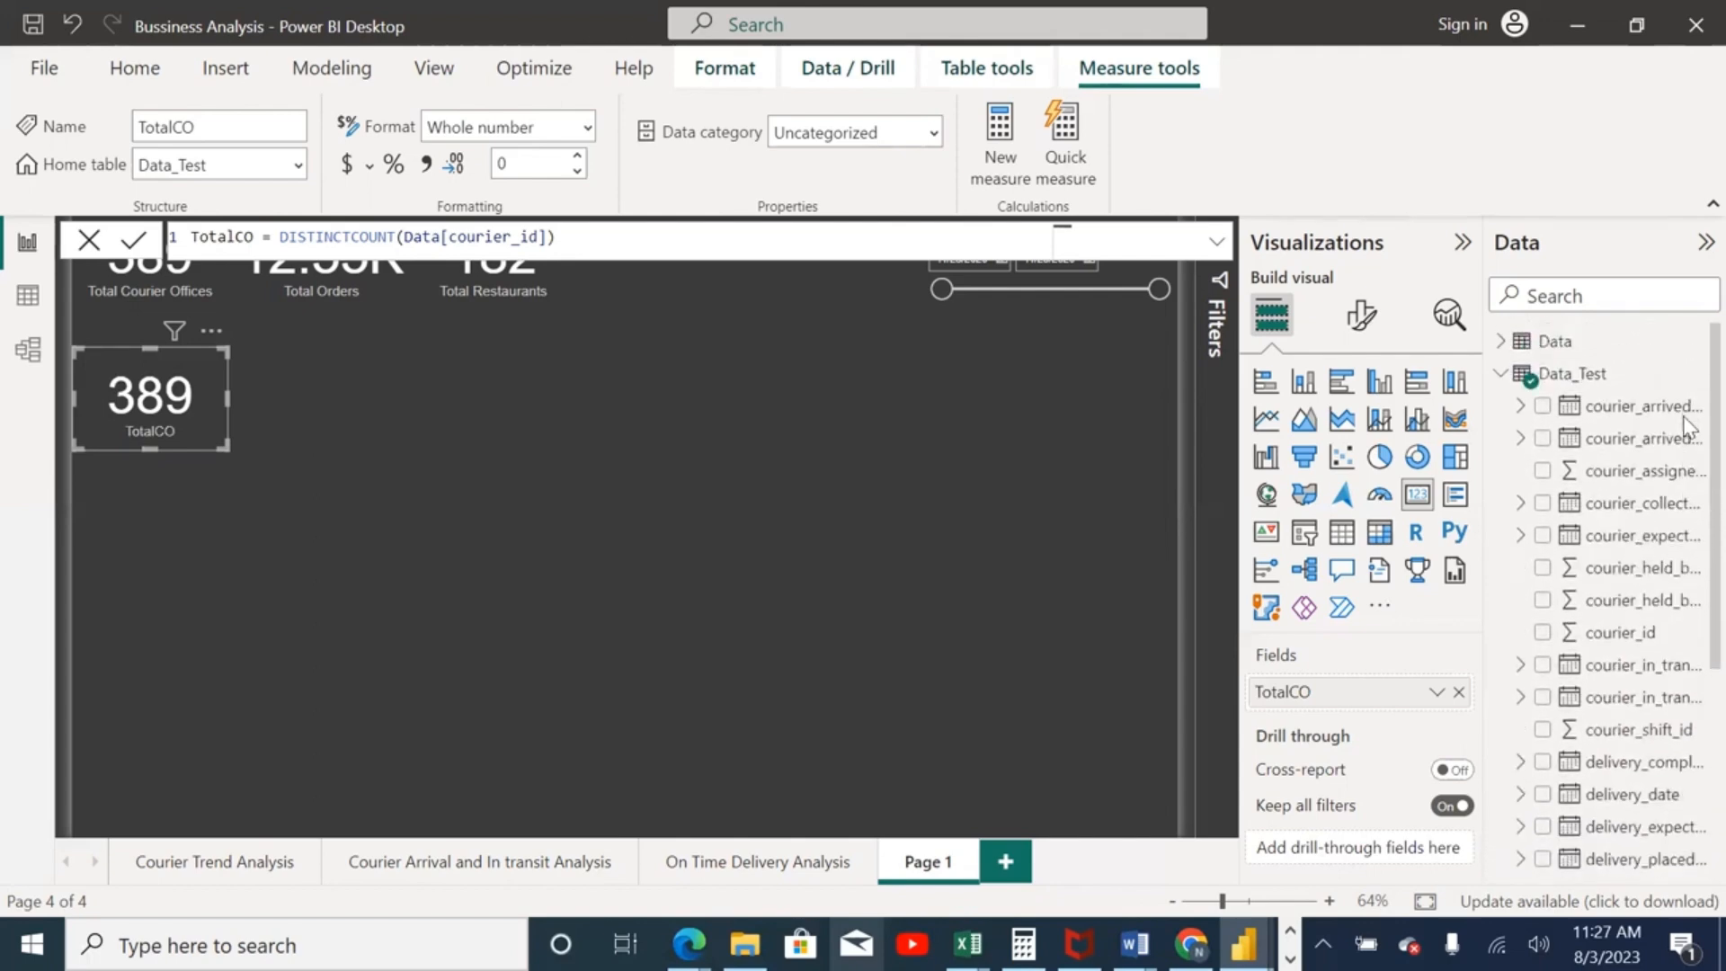
pyautogui.scroll(-1, 1684, 425)
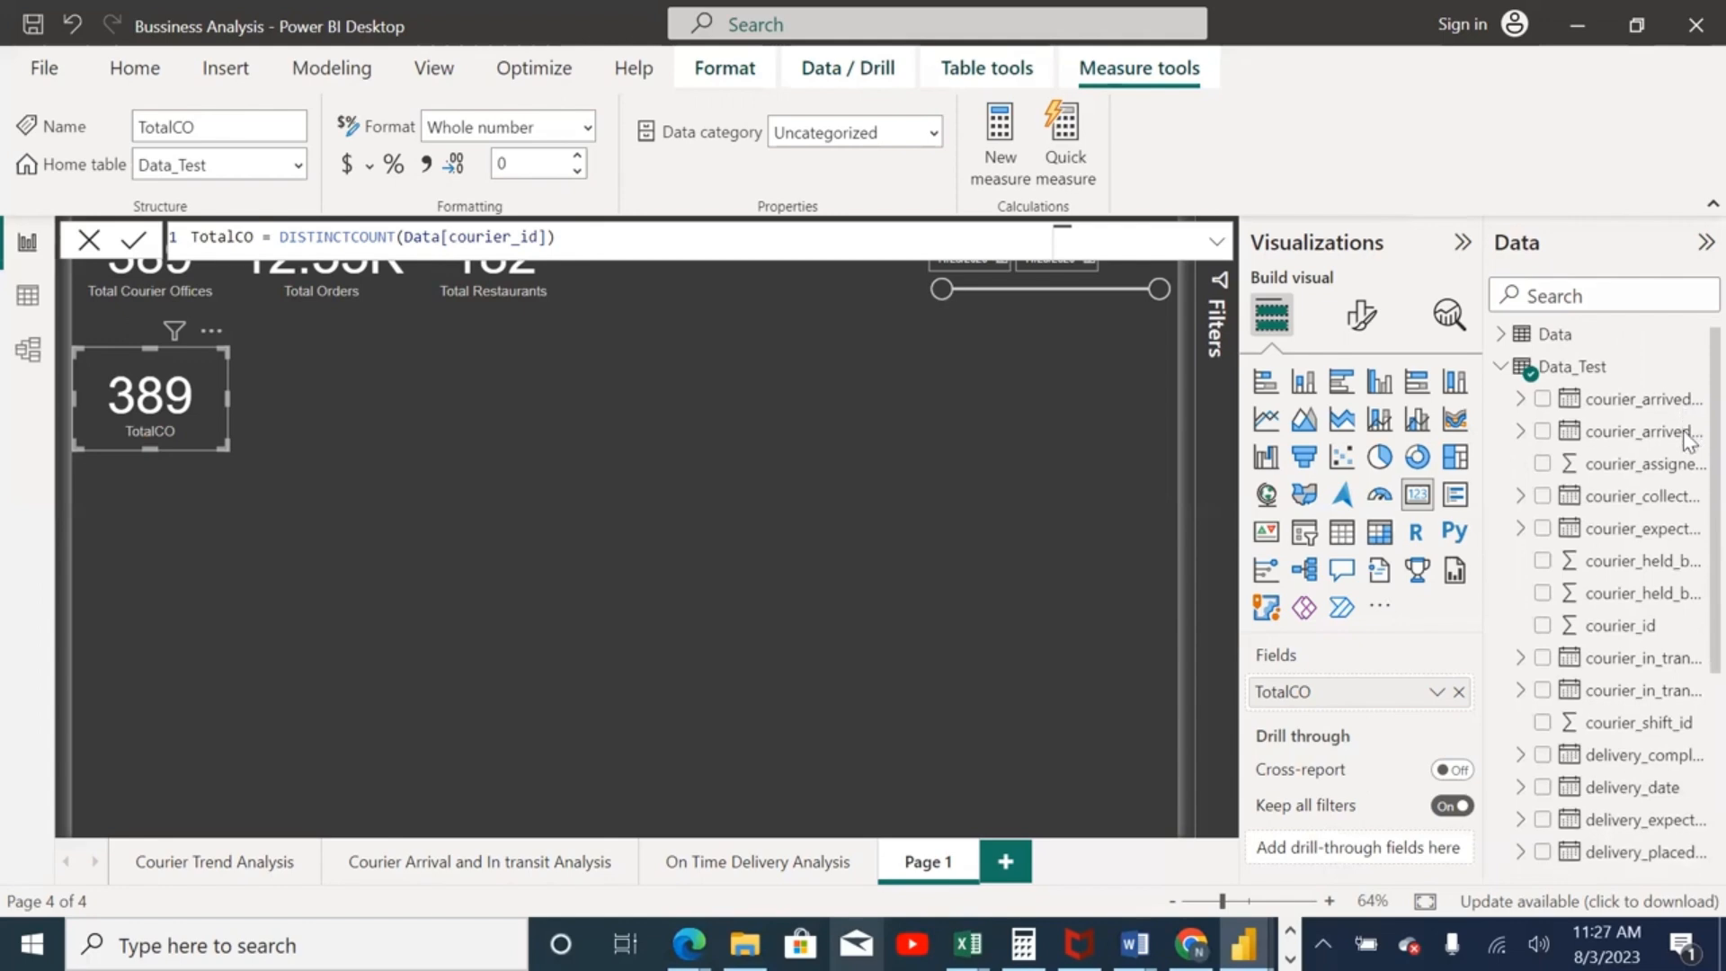
# Step: Close the TotalCO formula editor and duplicate the Total Orders card, placing the copy beside the TotalCO card
pyautogui.click(1216, 247)
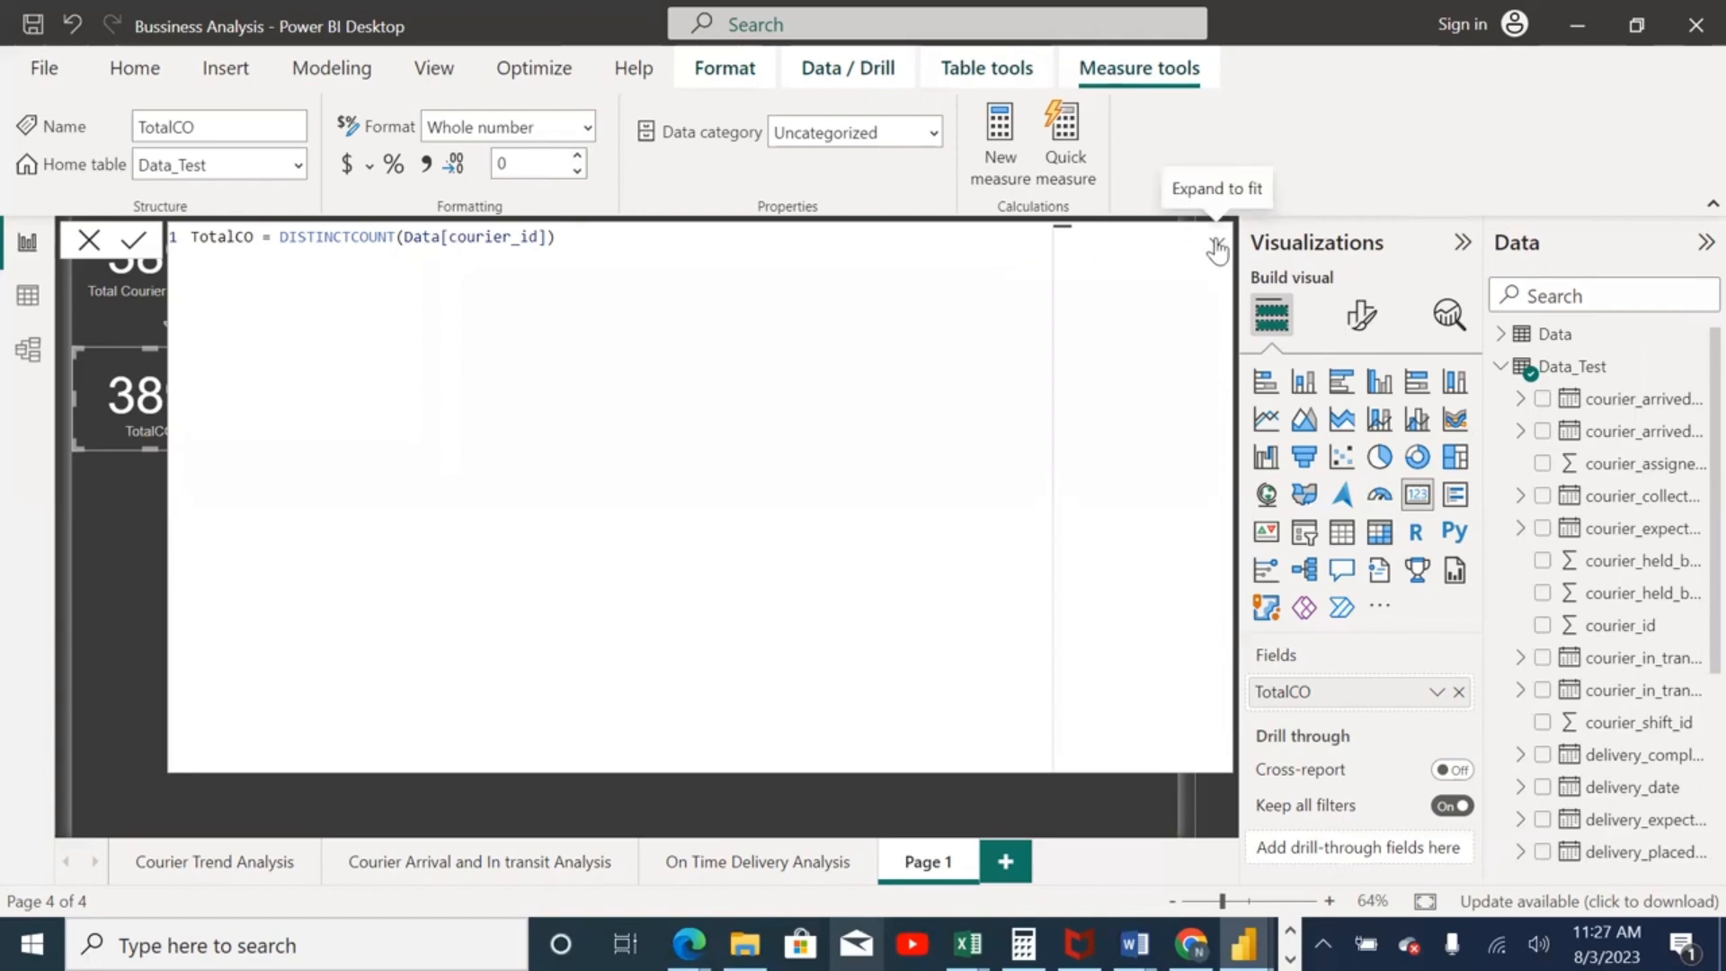
pyautogui.click(1216, 246)
pyautogui.click(95, 246)
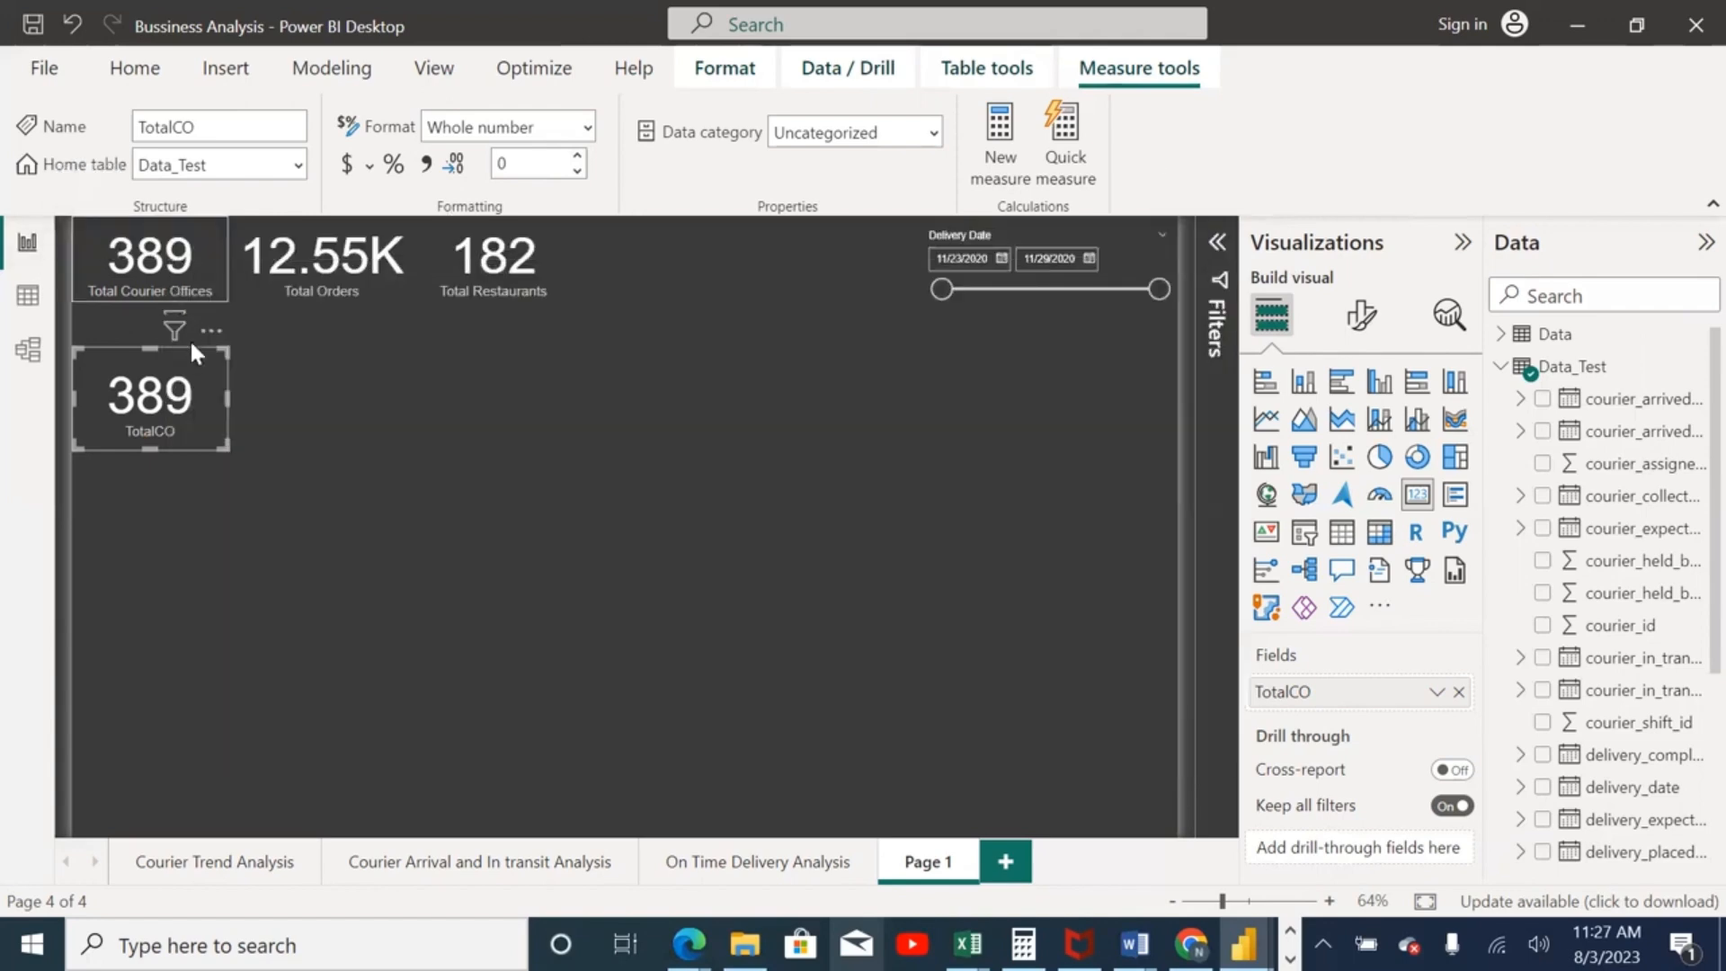
pyautogui.click(347, 277)
pyautogui.hotkey('ctrl', 'c')
pyautogui.hotkey('ctrl', 'v')
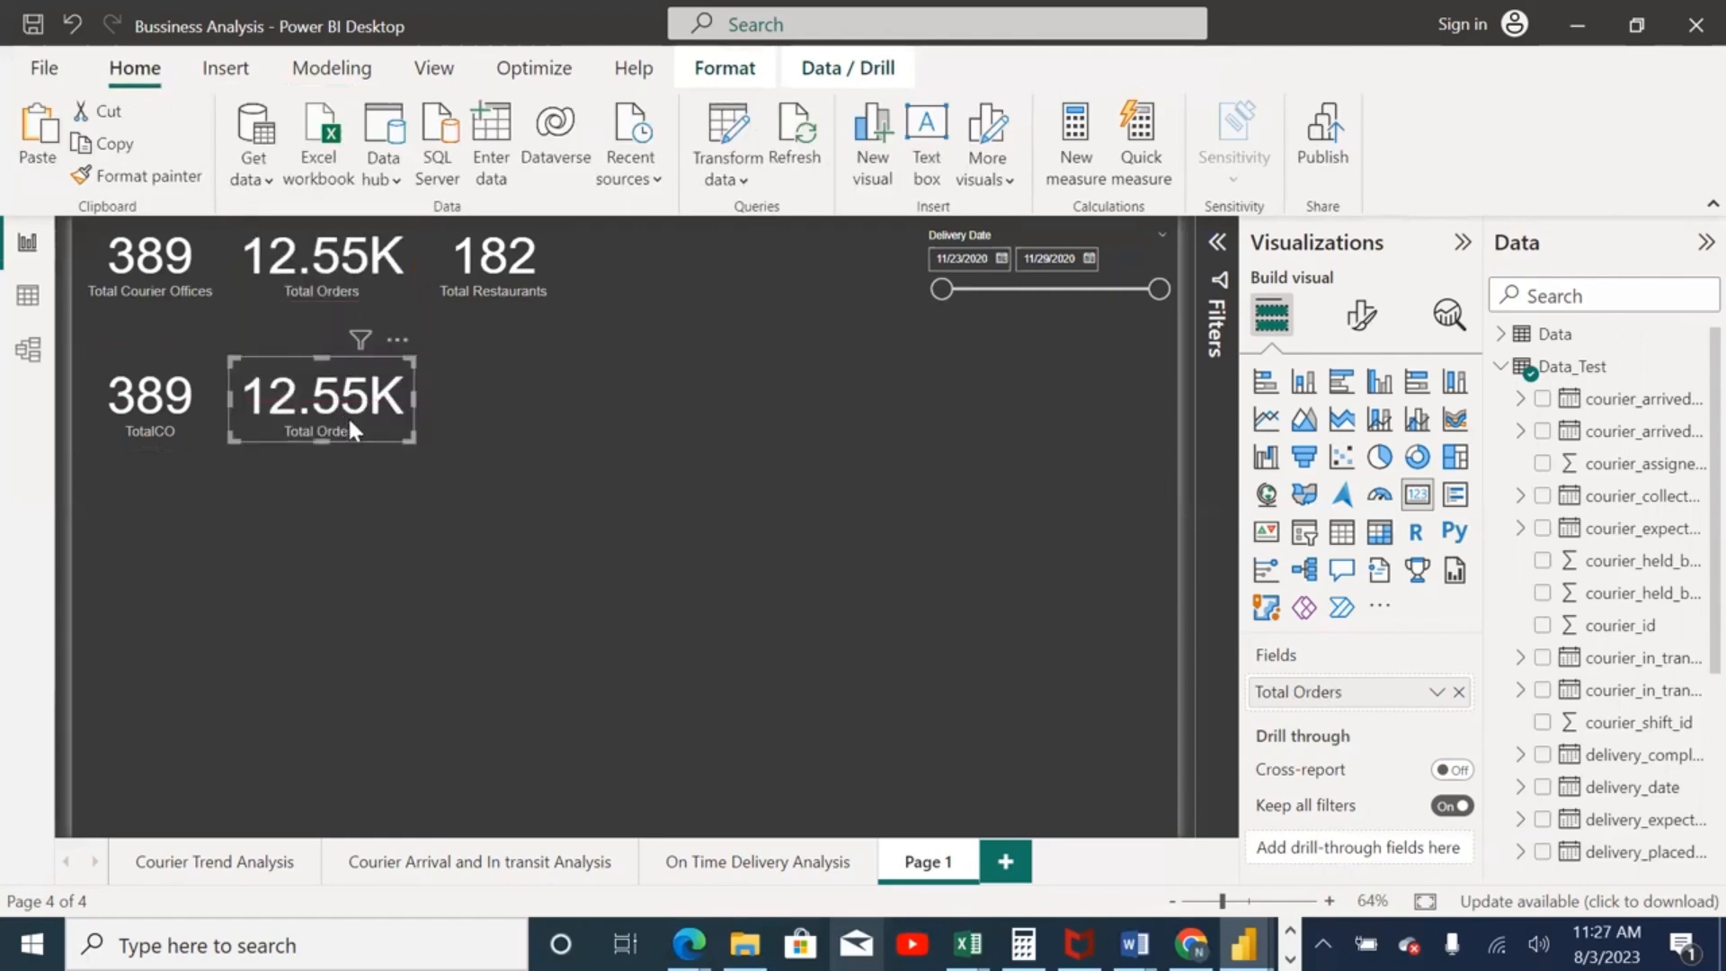
# Step: Create a new measure in the Data_Test table and name it TotalO
pyautogui.click(1585, 365)
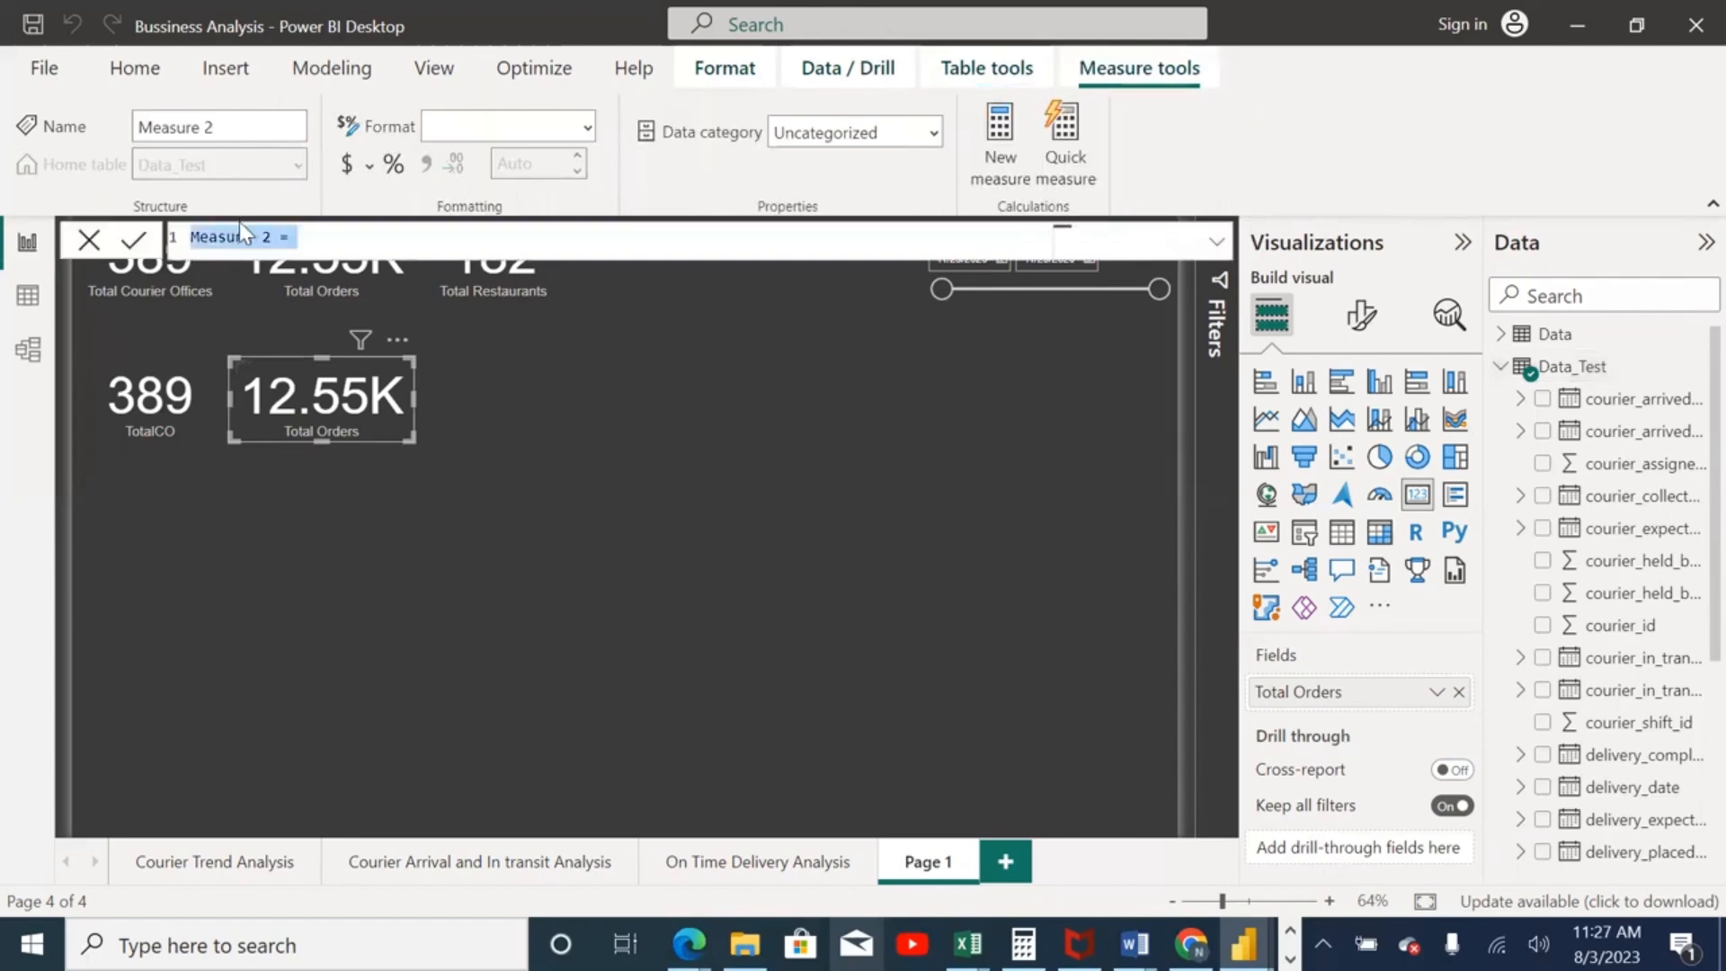
pyautogui.click(270, 235)
pyautogui.moveTo(271, 235); pyautogui.dragTo(186, 245)
pyautogui.write('TotalO')
pyautogui.click(349, 237)
# Step: Enter a COUNT formula for TotalO that references Data_Test[order_number] and commit it
pyautogui.write('count')
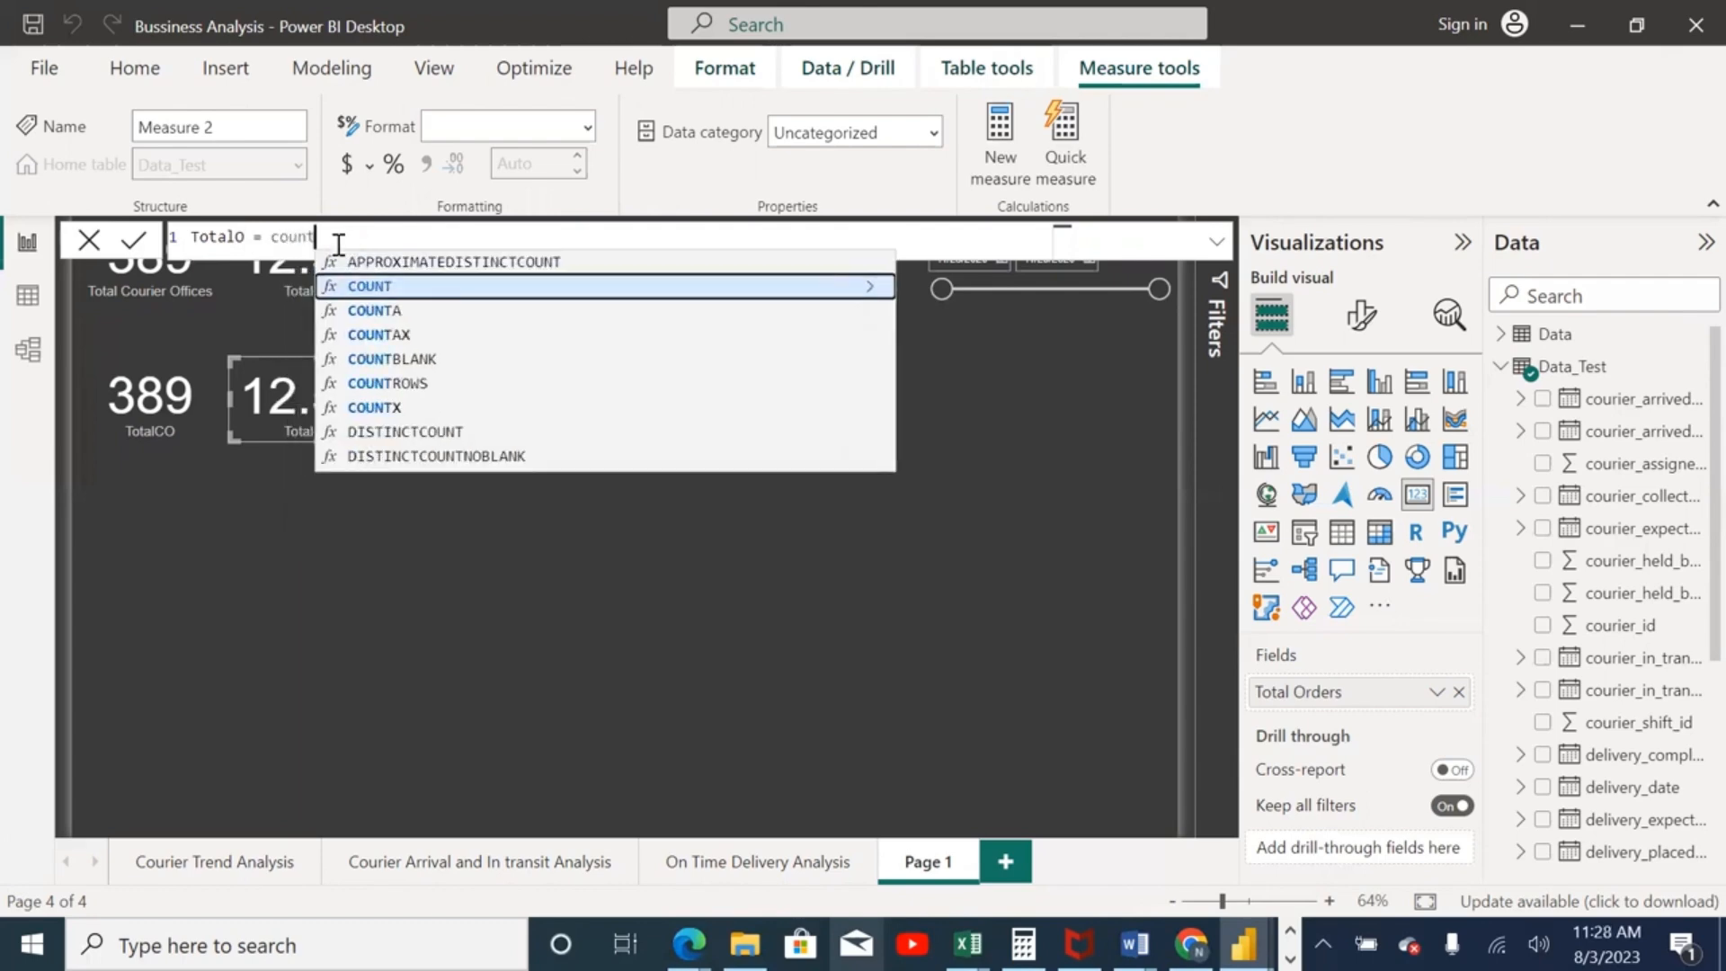
pyautogui.doubleClick(405, 286)
pyautogui.moveTo(902, 306); pyautogui.dragTo(903, 386)
pyautogui.doubleClick(385, 417)
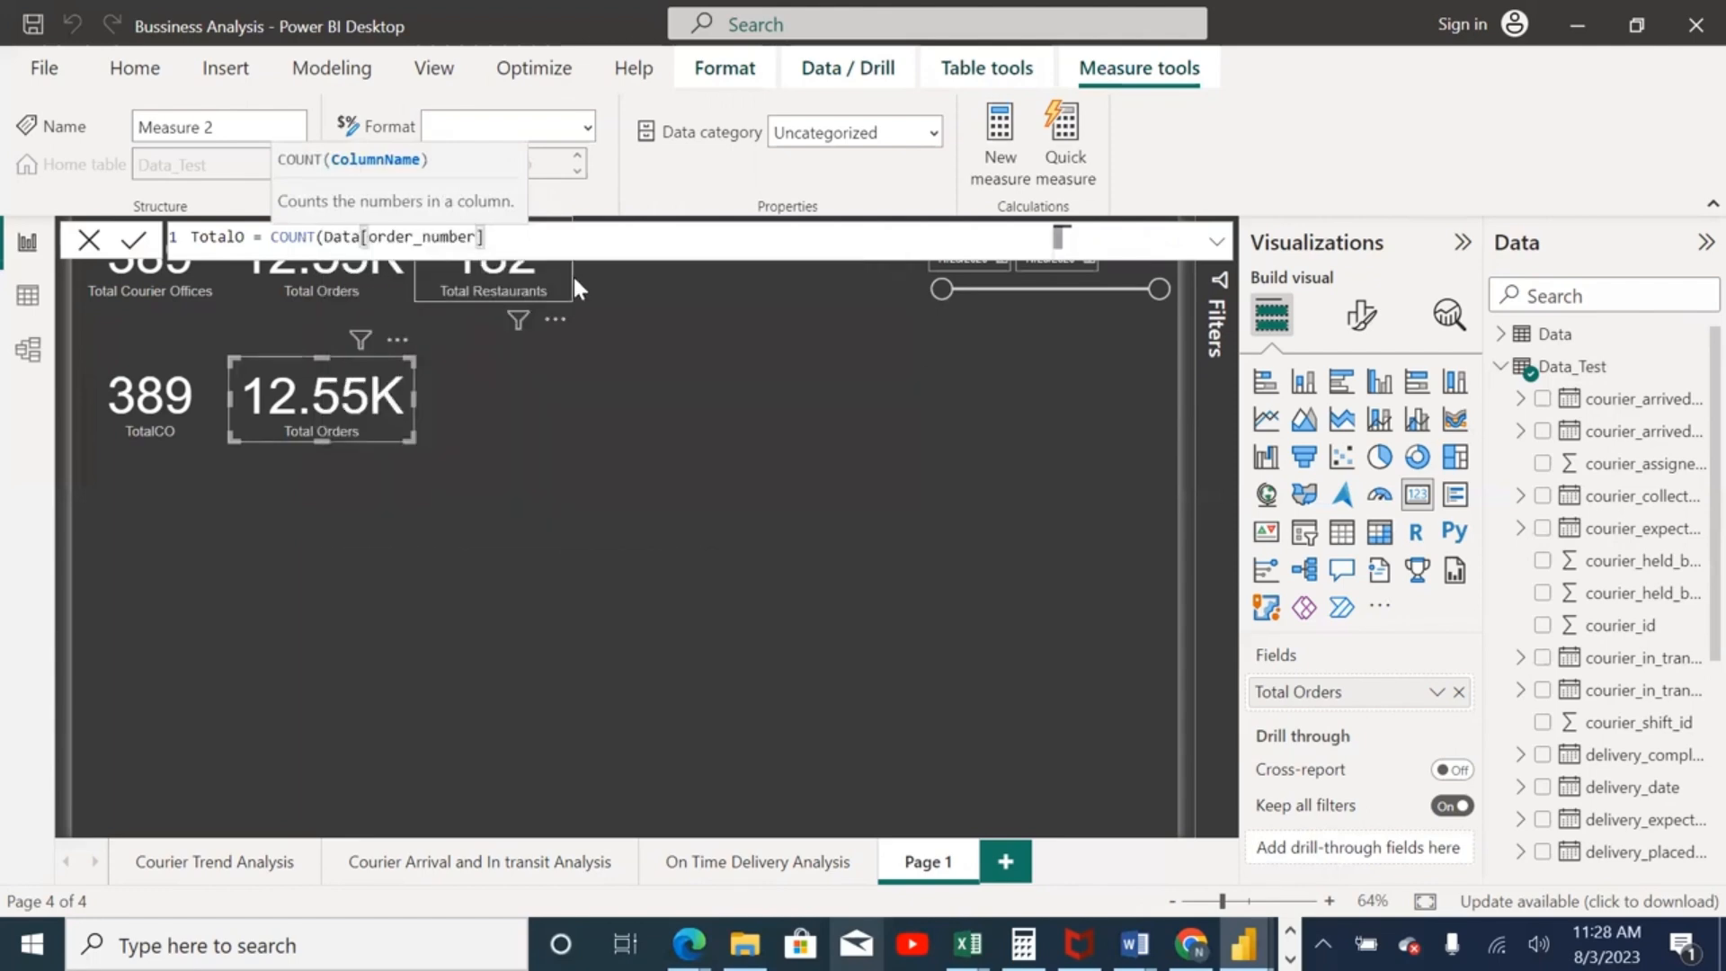
pyautogui.click(362, 238)
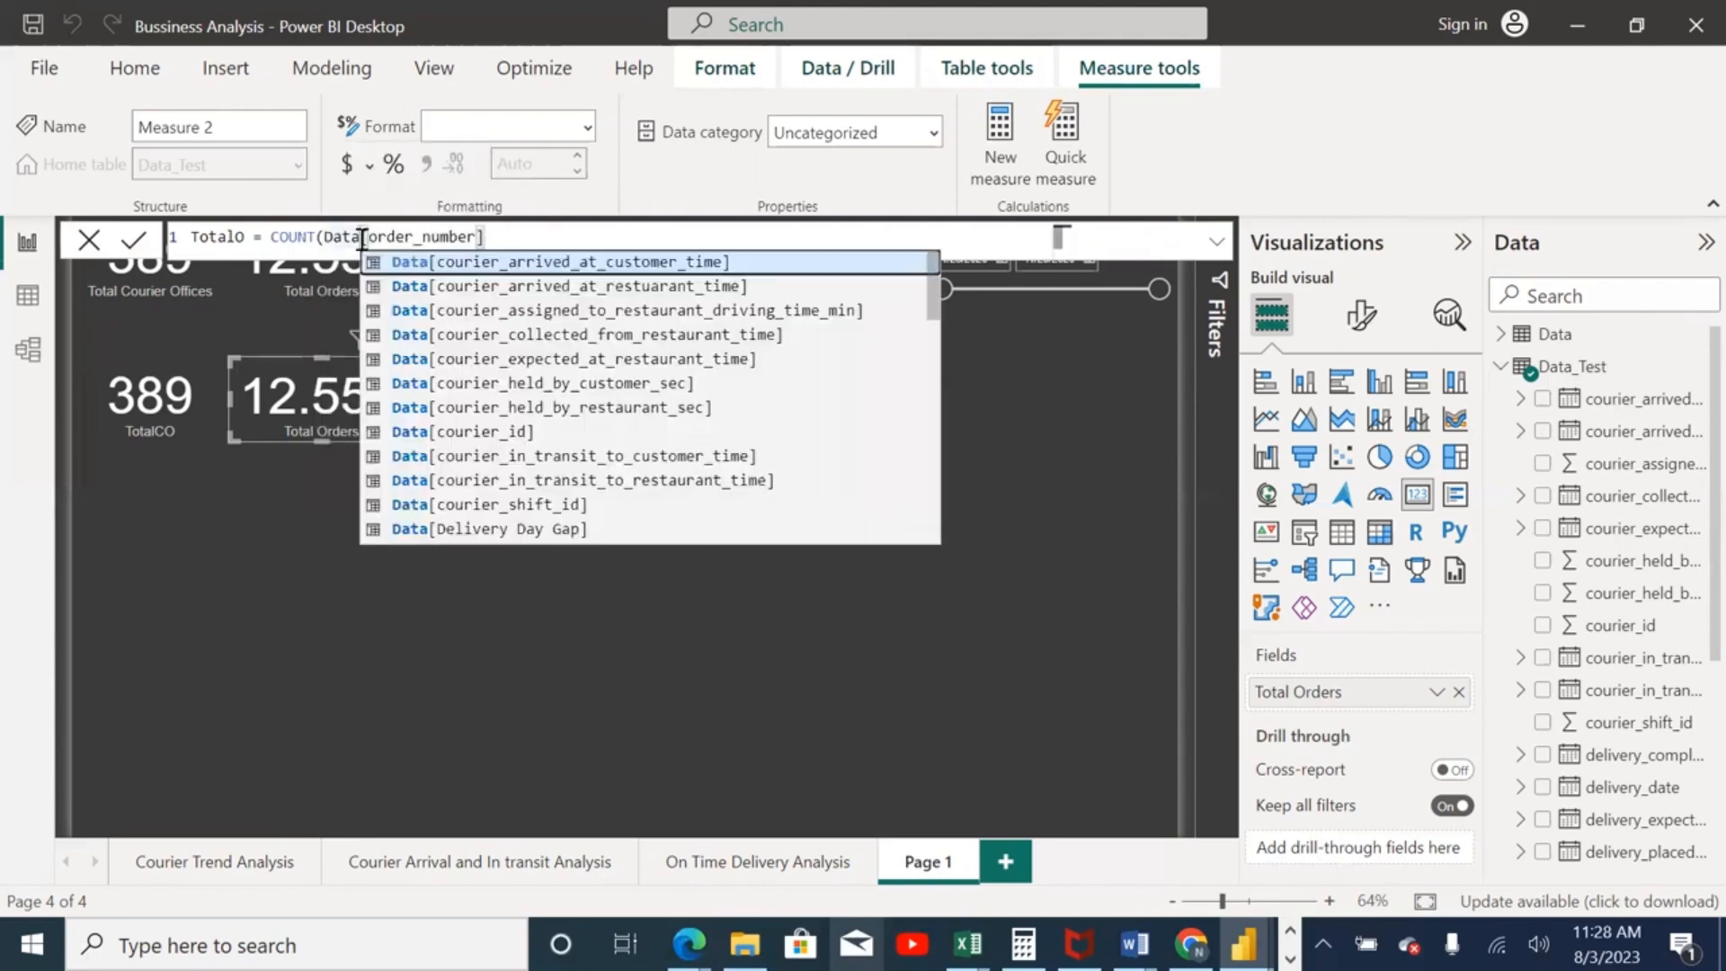
pyautogui.scroll(-5, 938, 479)
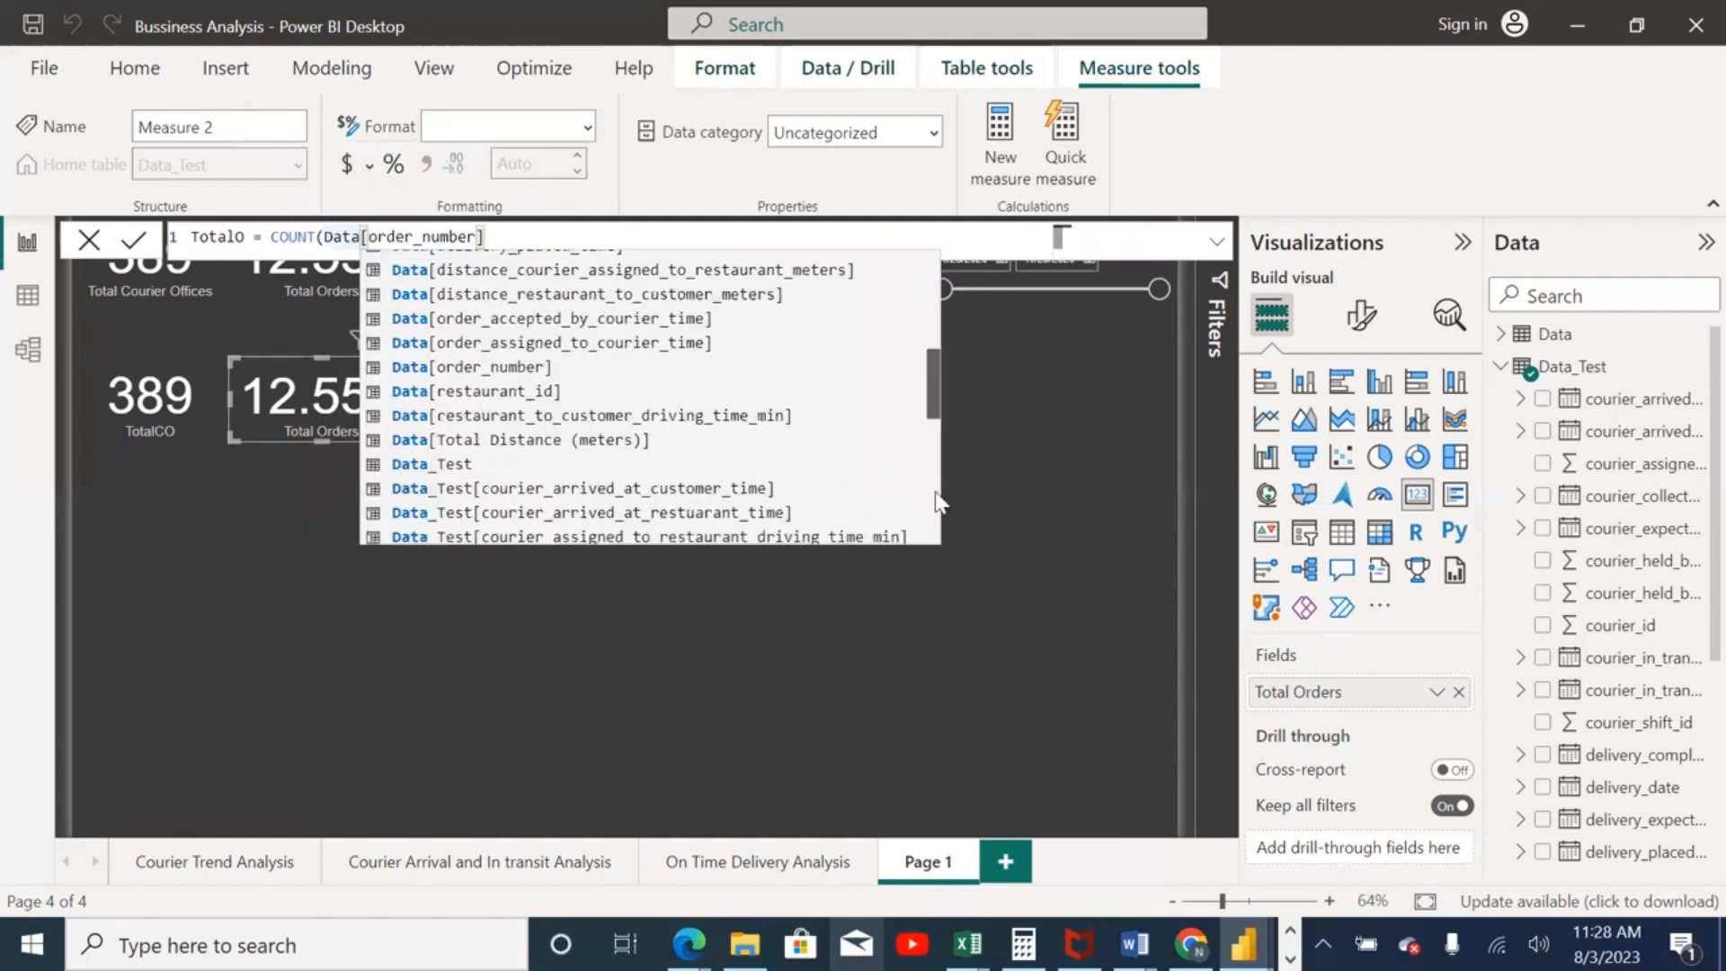
pyautogui.scroll(-5, 936, 503)
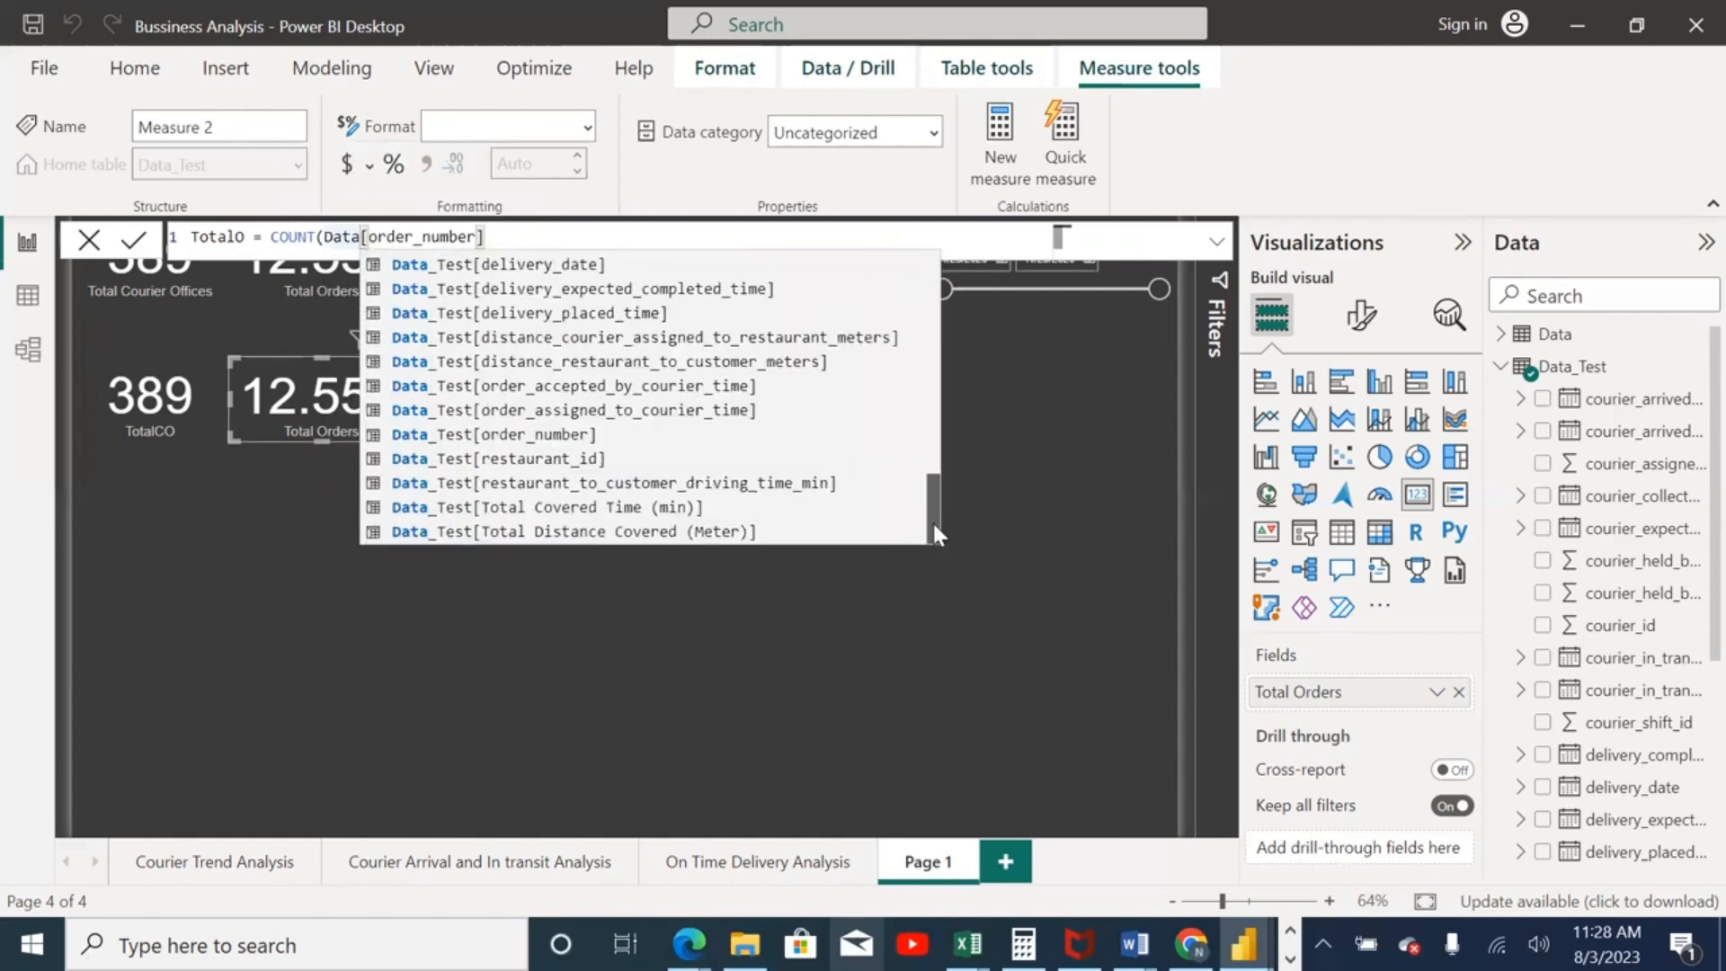
pyautogui.click(410, 434)
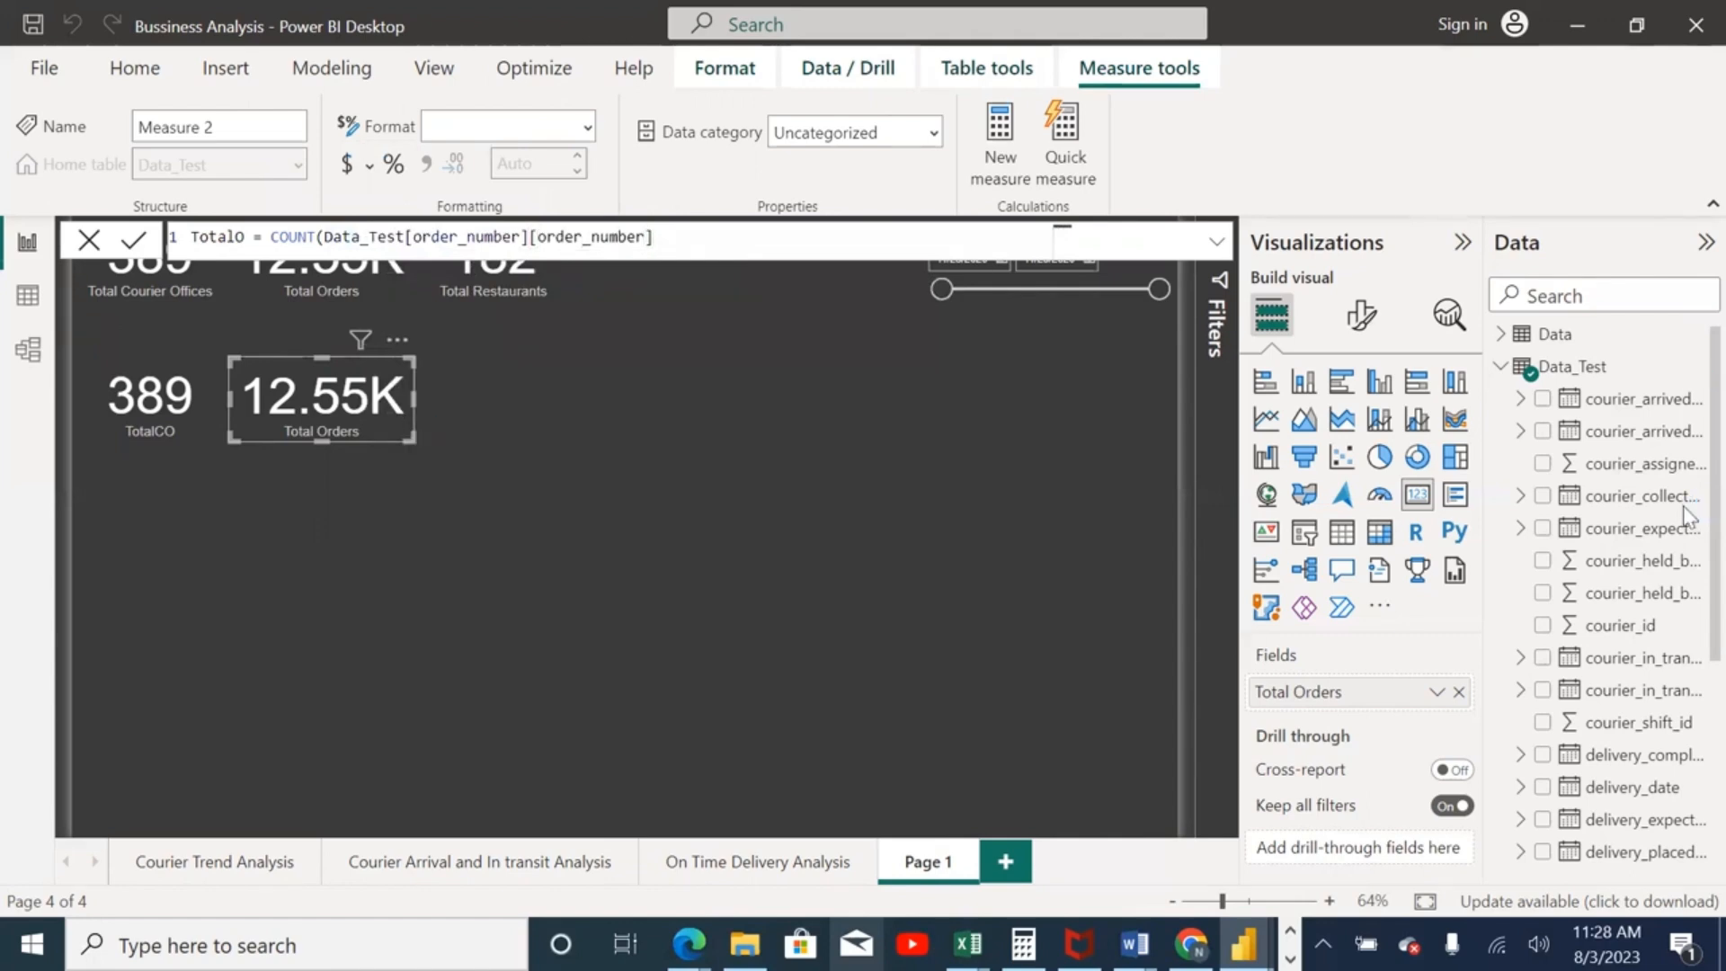
pyautogui.press('Return')
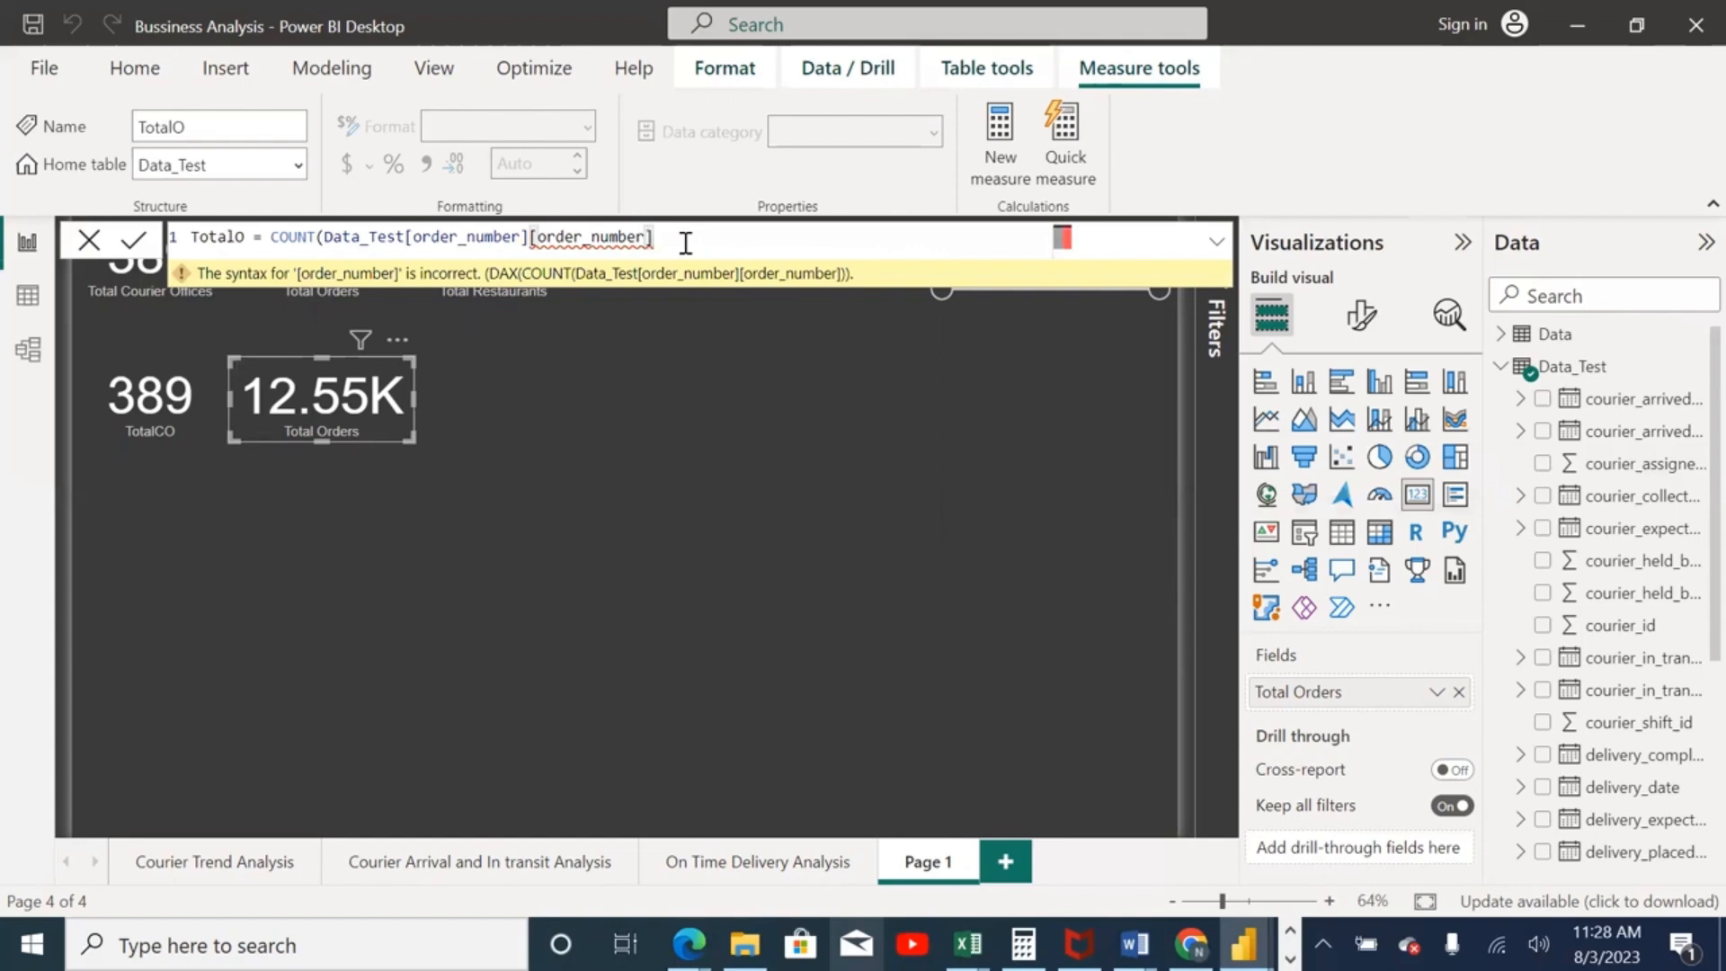
# Step: Remove the duplicate [order_number] reference so TotalO is defined as COUNT(Data_Test[order_number])
pyautogui.press('BackSpace')
pyautogui.press('BackSpace')
pyautogui.press('BackSpace')
pyautogui.press('BackSpace')
pyautogui.press('BackSpace')
pyautogui.press('BackSpace')
pyautogui.press('BackSpace')
pyautogui.press('BackSpace')
pyautogui.press('BackSpace')
pyautogui.press('BackSpace')
pyautogui.press('BackSpace')
pyautogui.press('BackSpace')
pyautogui.press('BackSpace')
pyautogui.press('BackSpace')
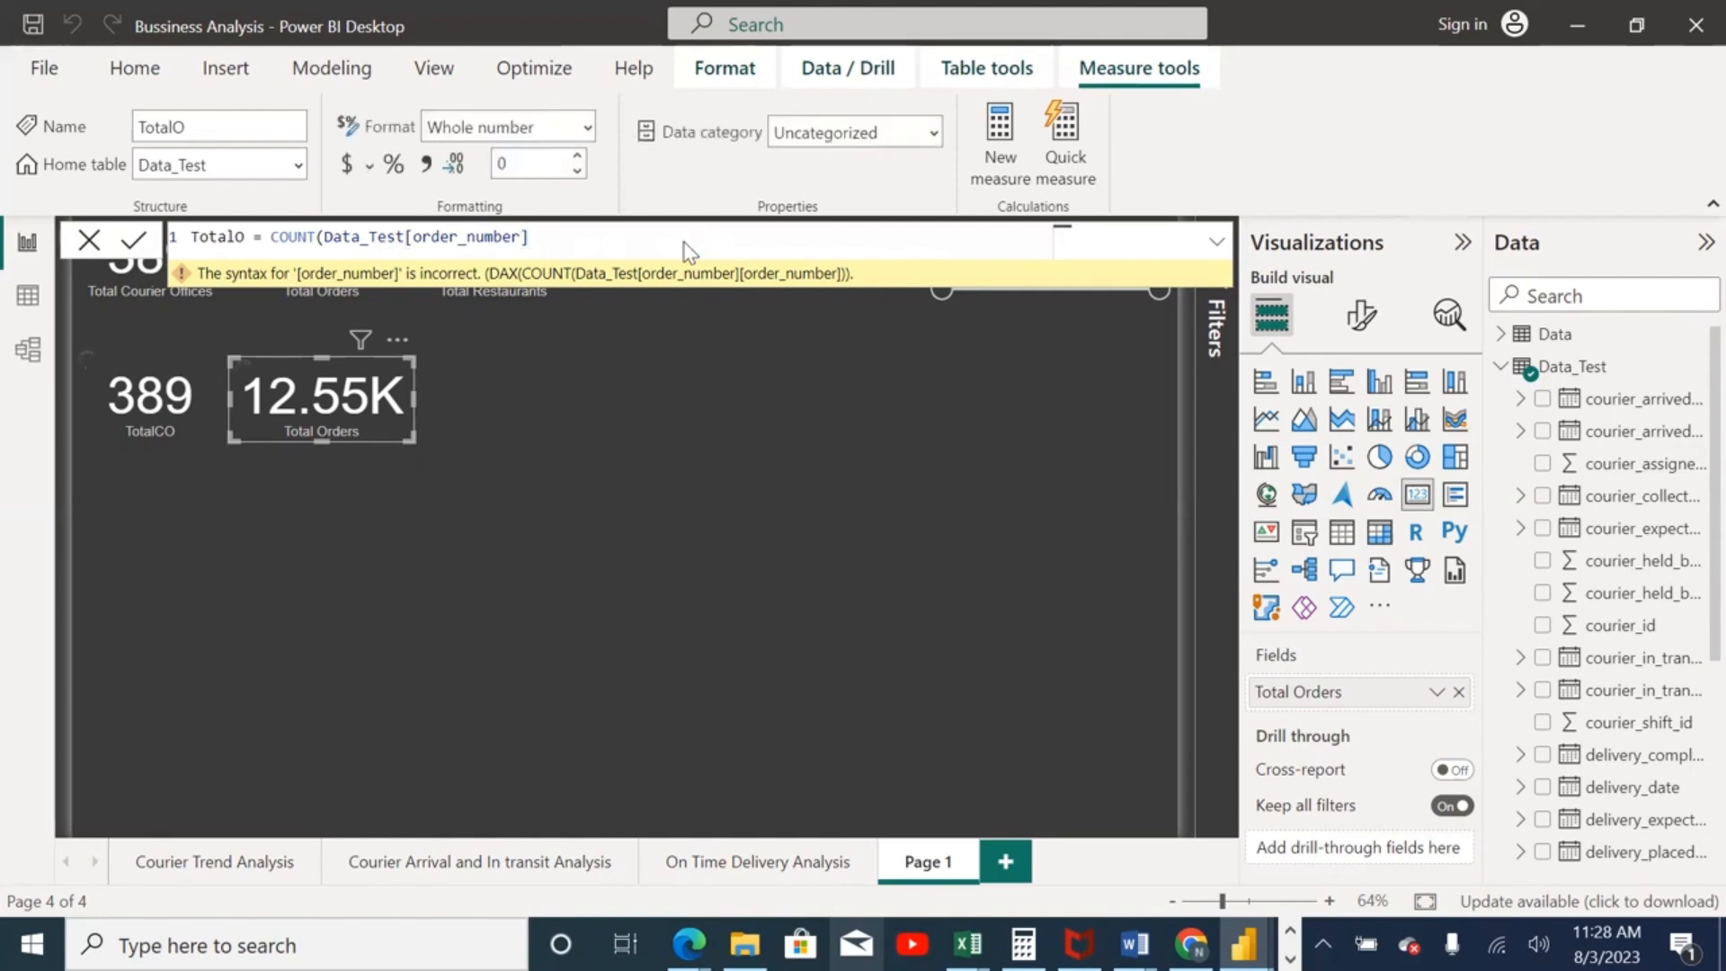
pyautogui.write(')')
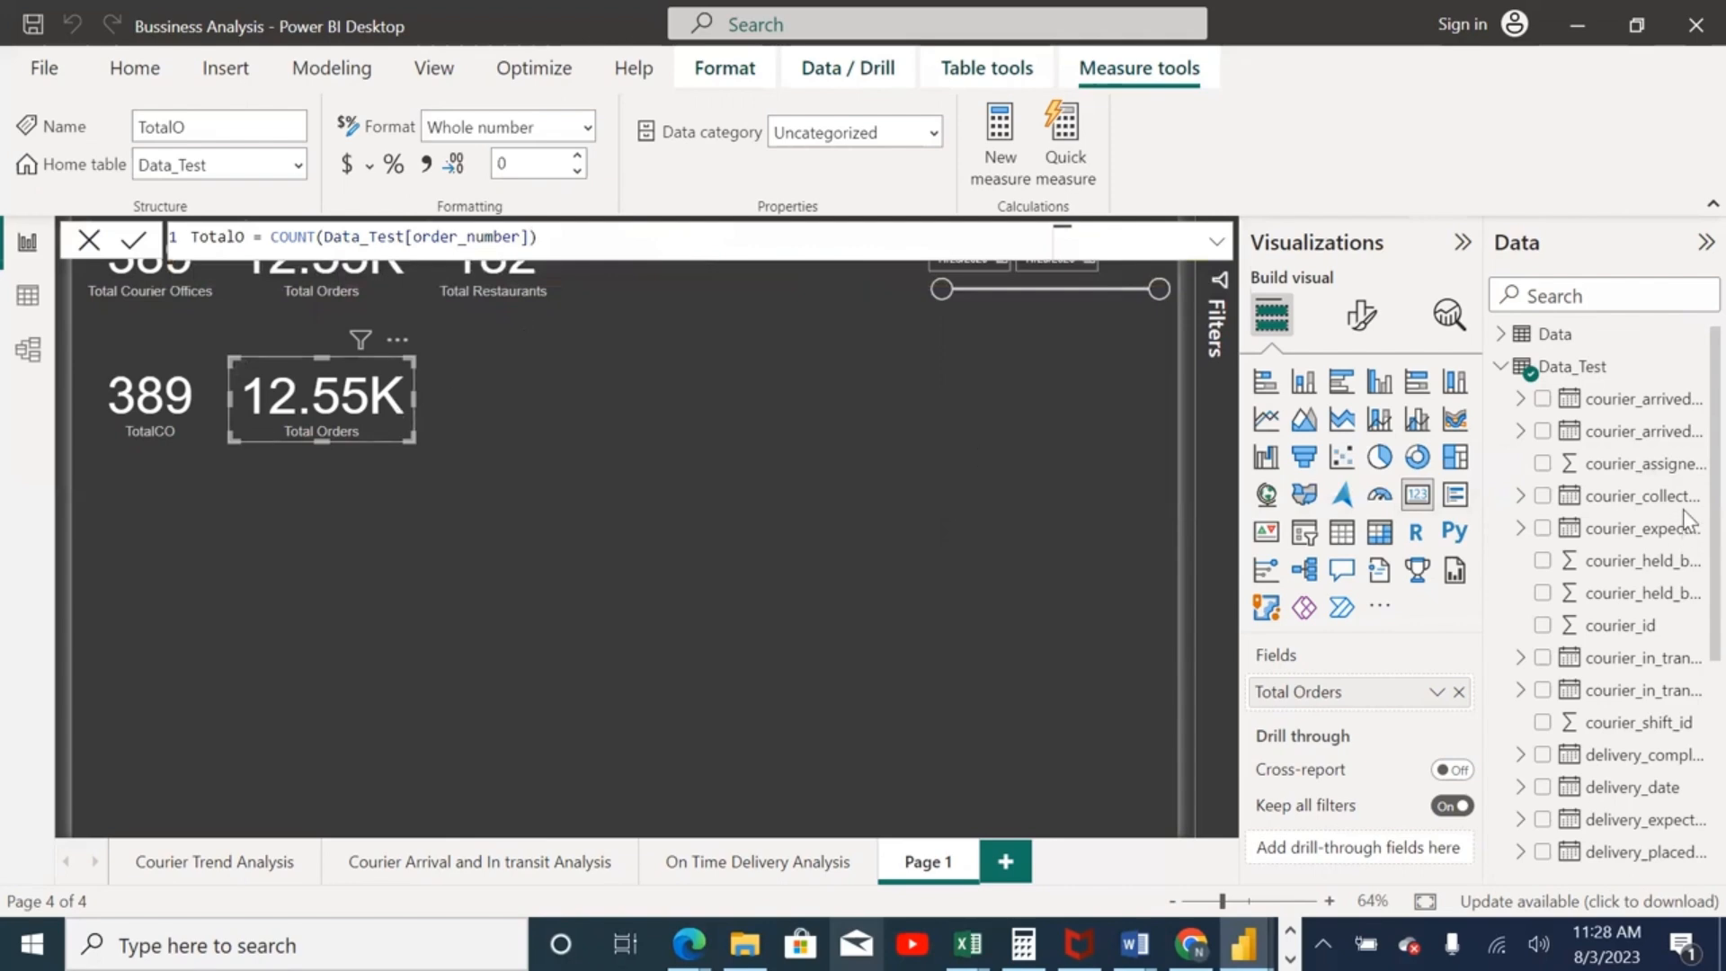
# Step: Replace the Total Orders field in the lower copied card with the TotalO measure and close the formula editor
pyautogui.scroll(-4, 1689, 665)
pyautogui.moveTo(1624, 856); pyautogui.dragTo(1425, 728)
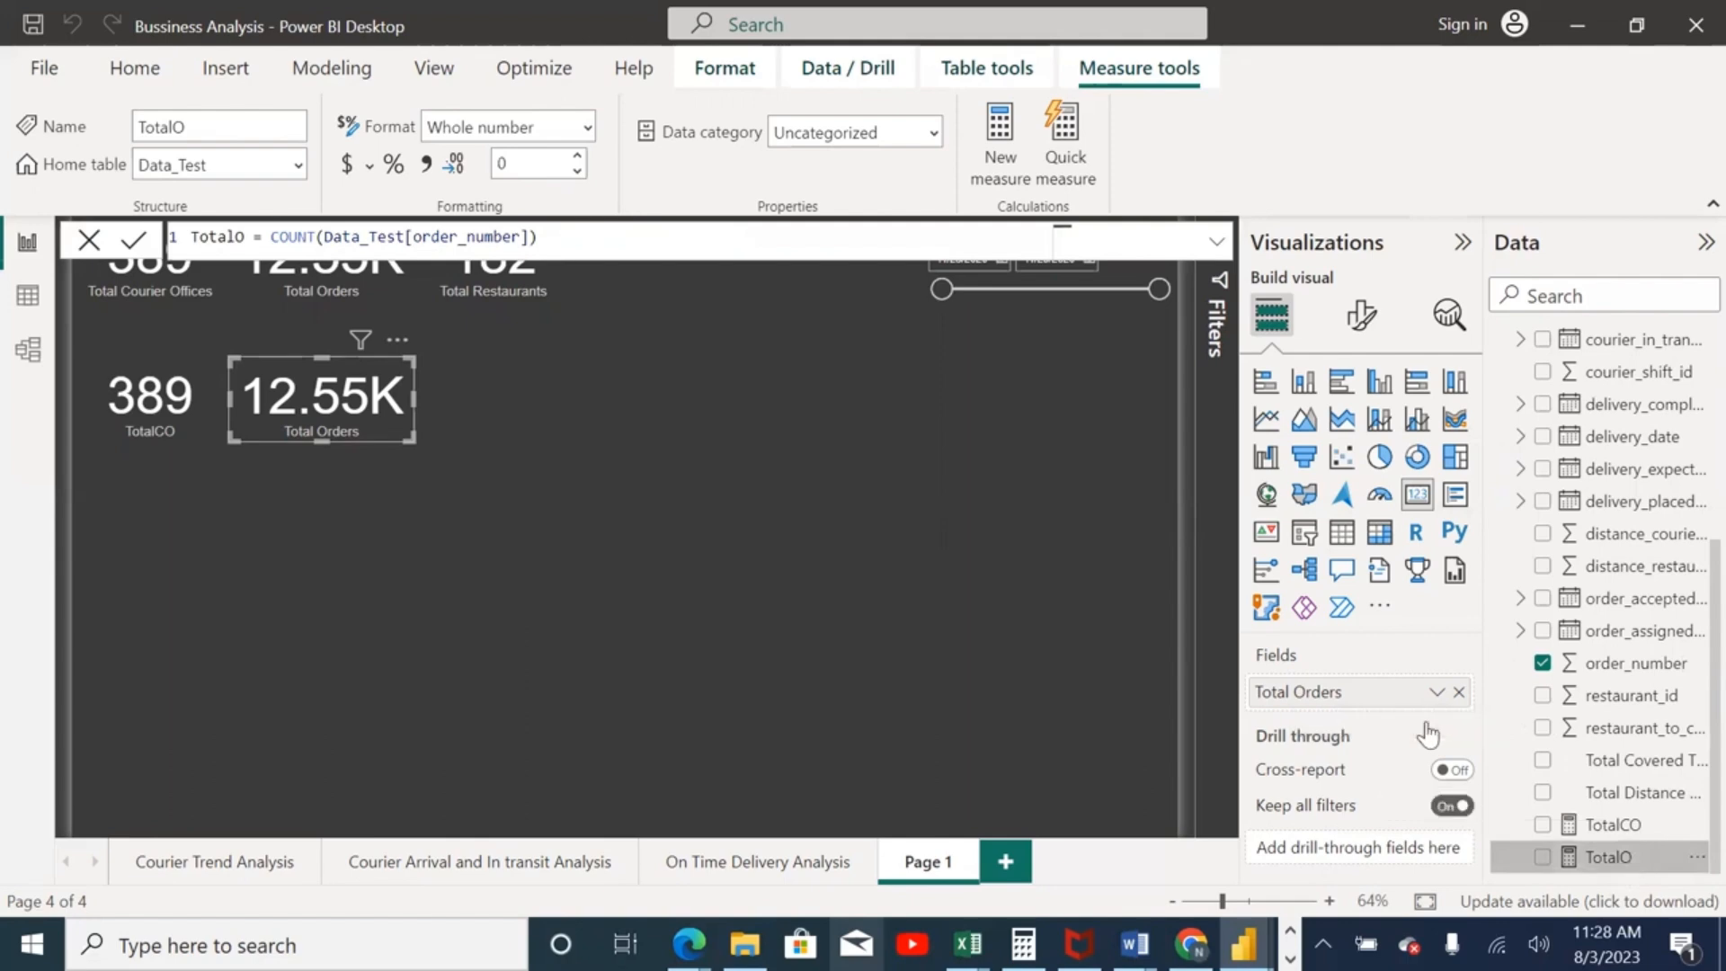
pyautogui.click(1459, 693)
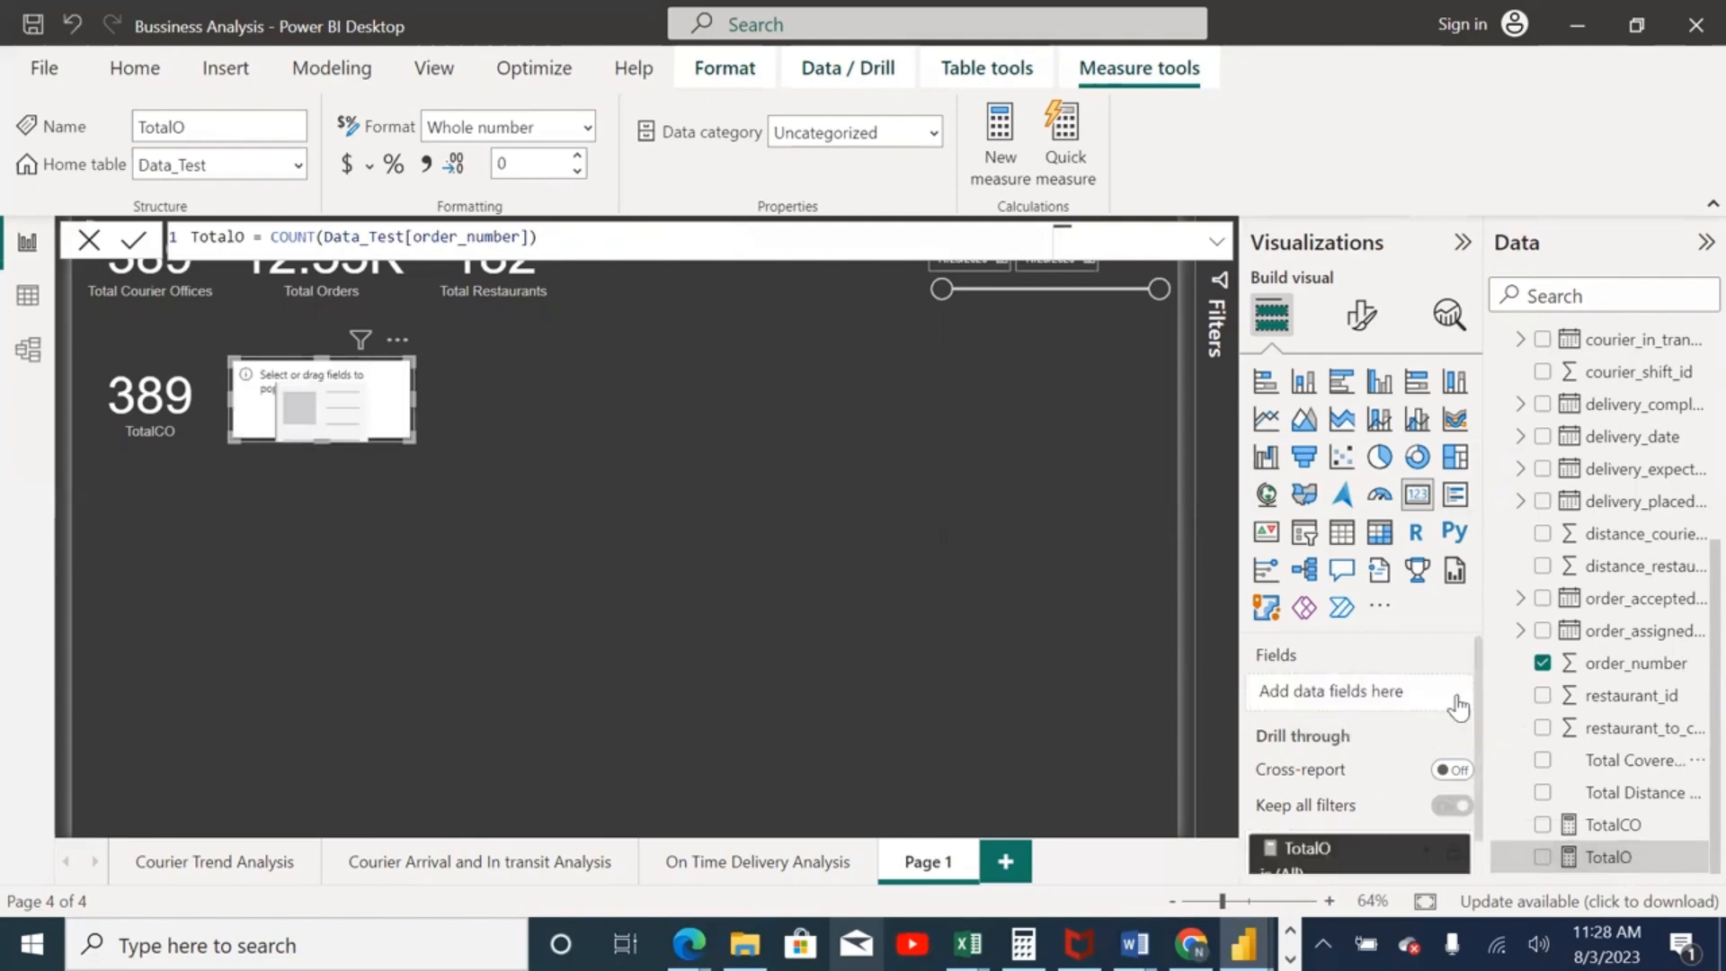
pyautogui.click(1447, 849)
pyautogui.moveTo(1596, 859); pyautogui.dragTo(1366, 690)
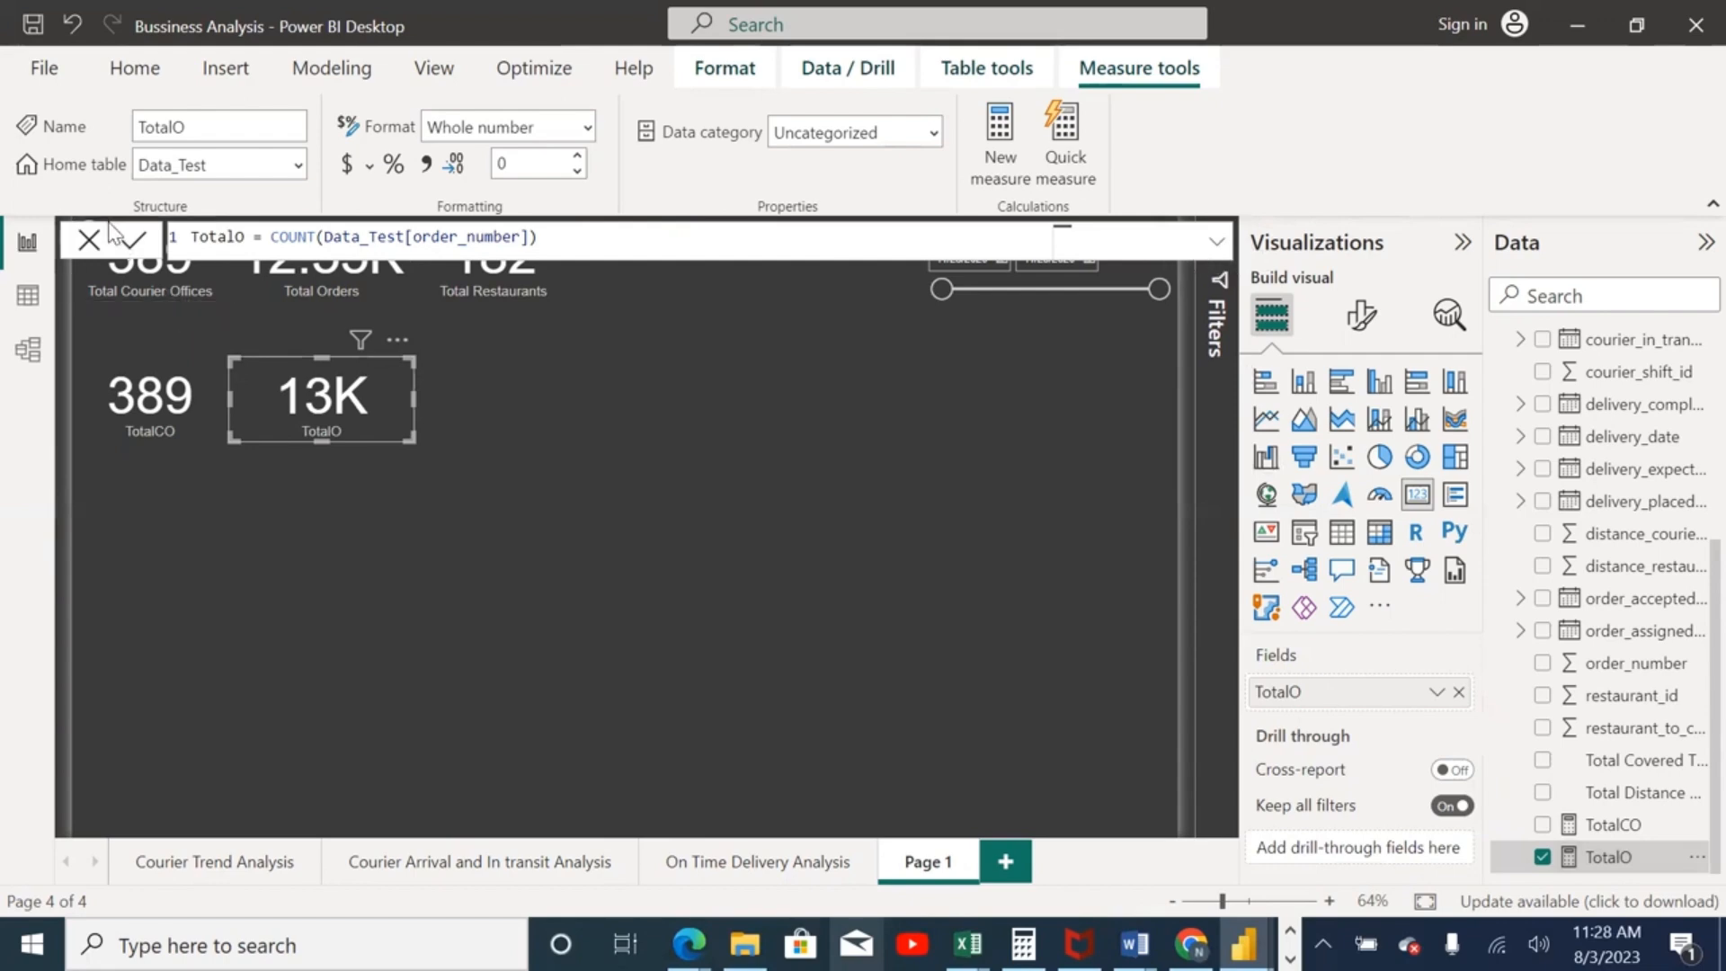
pyautogui.click(90, 243)
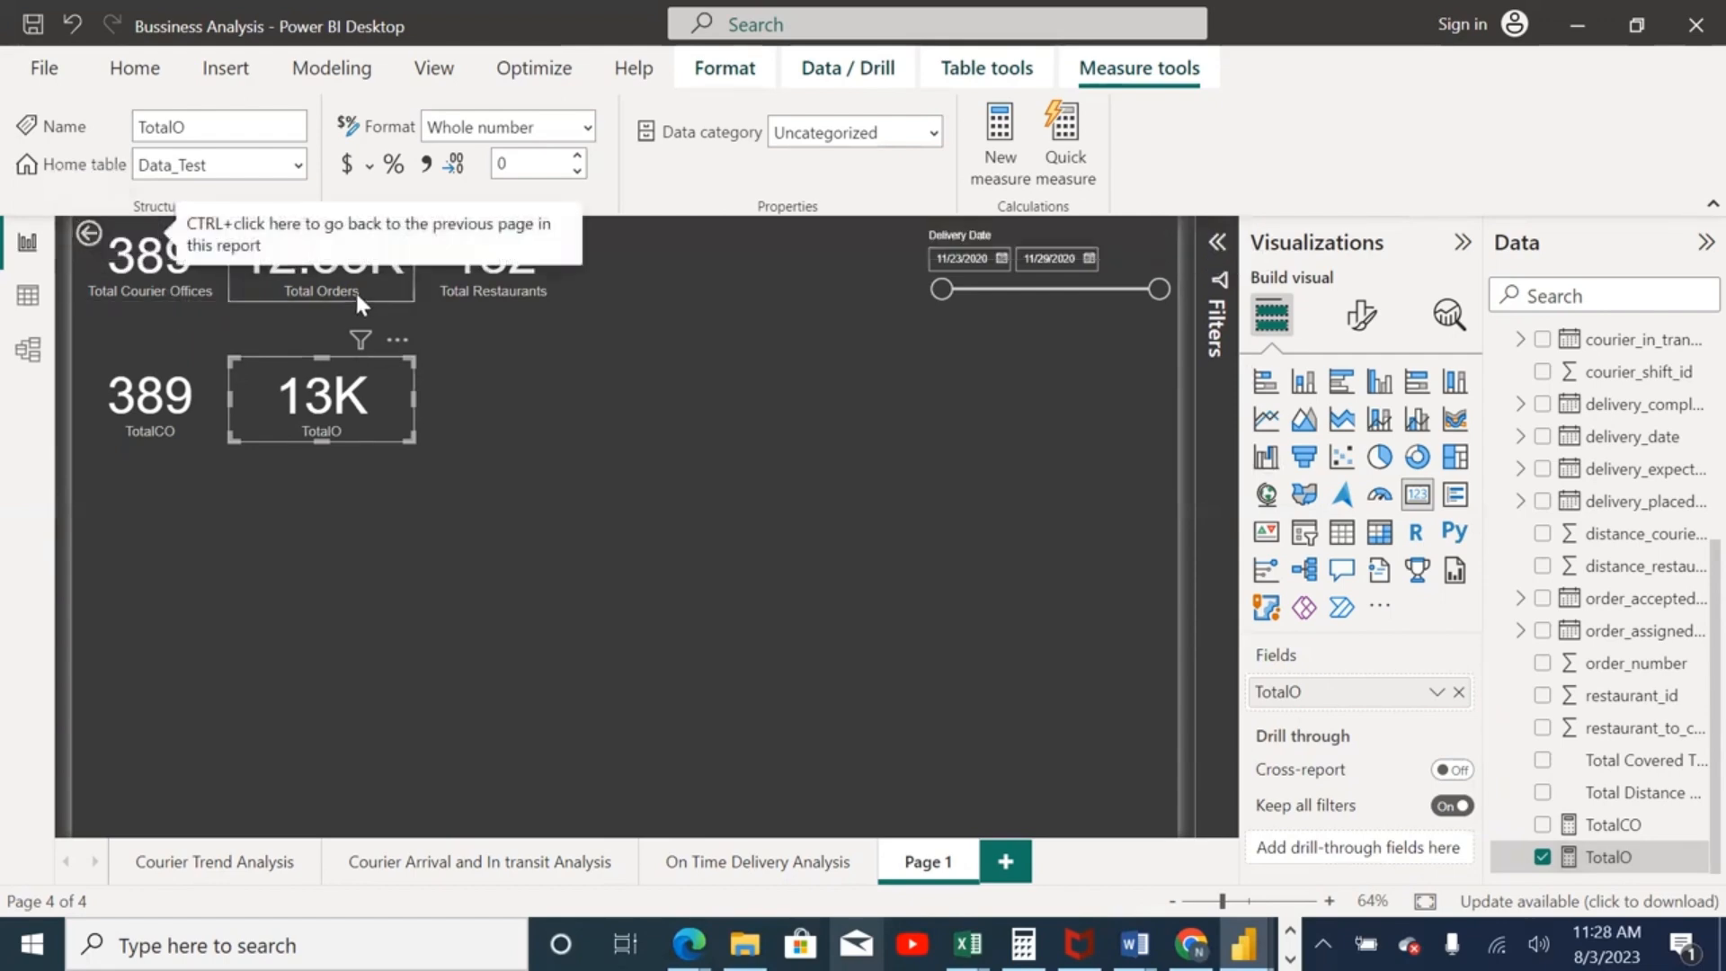
# Step: Duplicate the Total Restaurants card and place the copy in the lower row beside the TotalO card
pyautogui.click(502, 274)
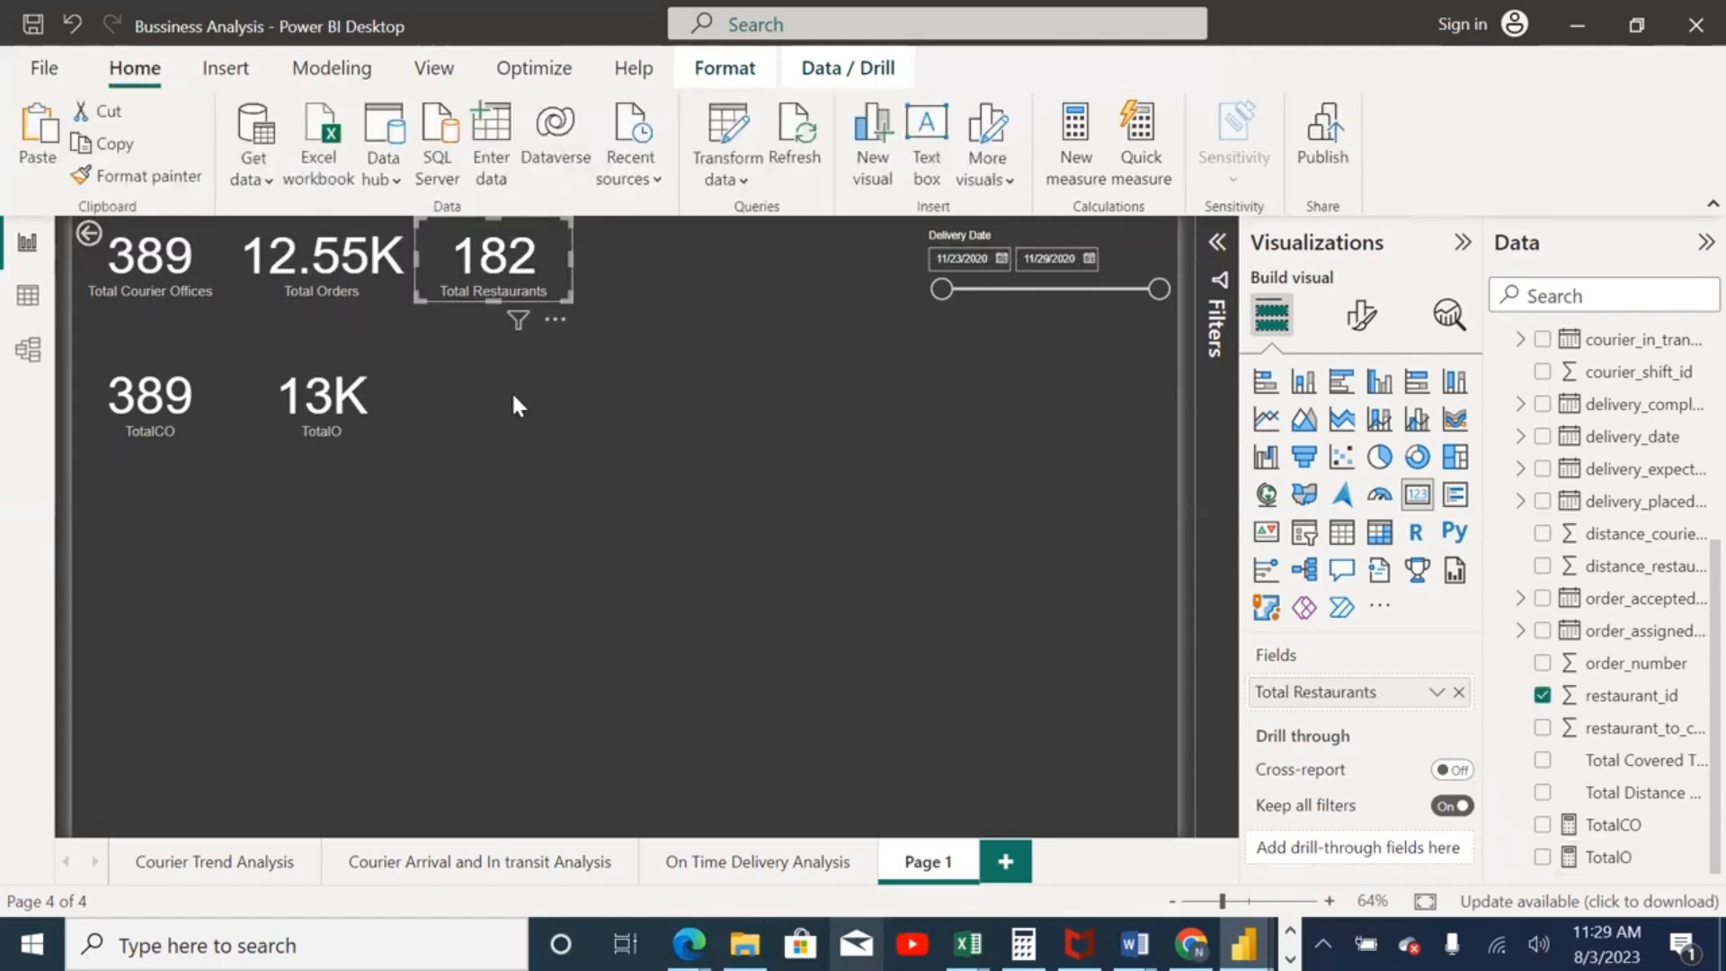
pyautogui.hotkey('ctrl', 'c')
pyautogui.hotkey('ctrl', 'v')
pyautogui.moveTo(454, 273); pyautogui.dragTo(450, 388)
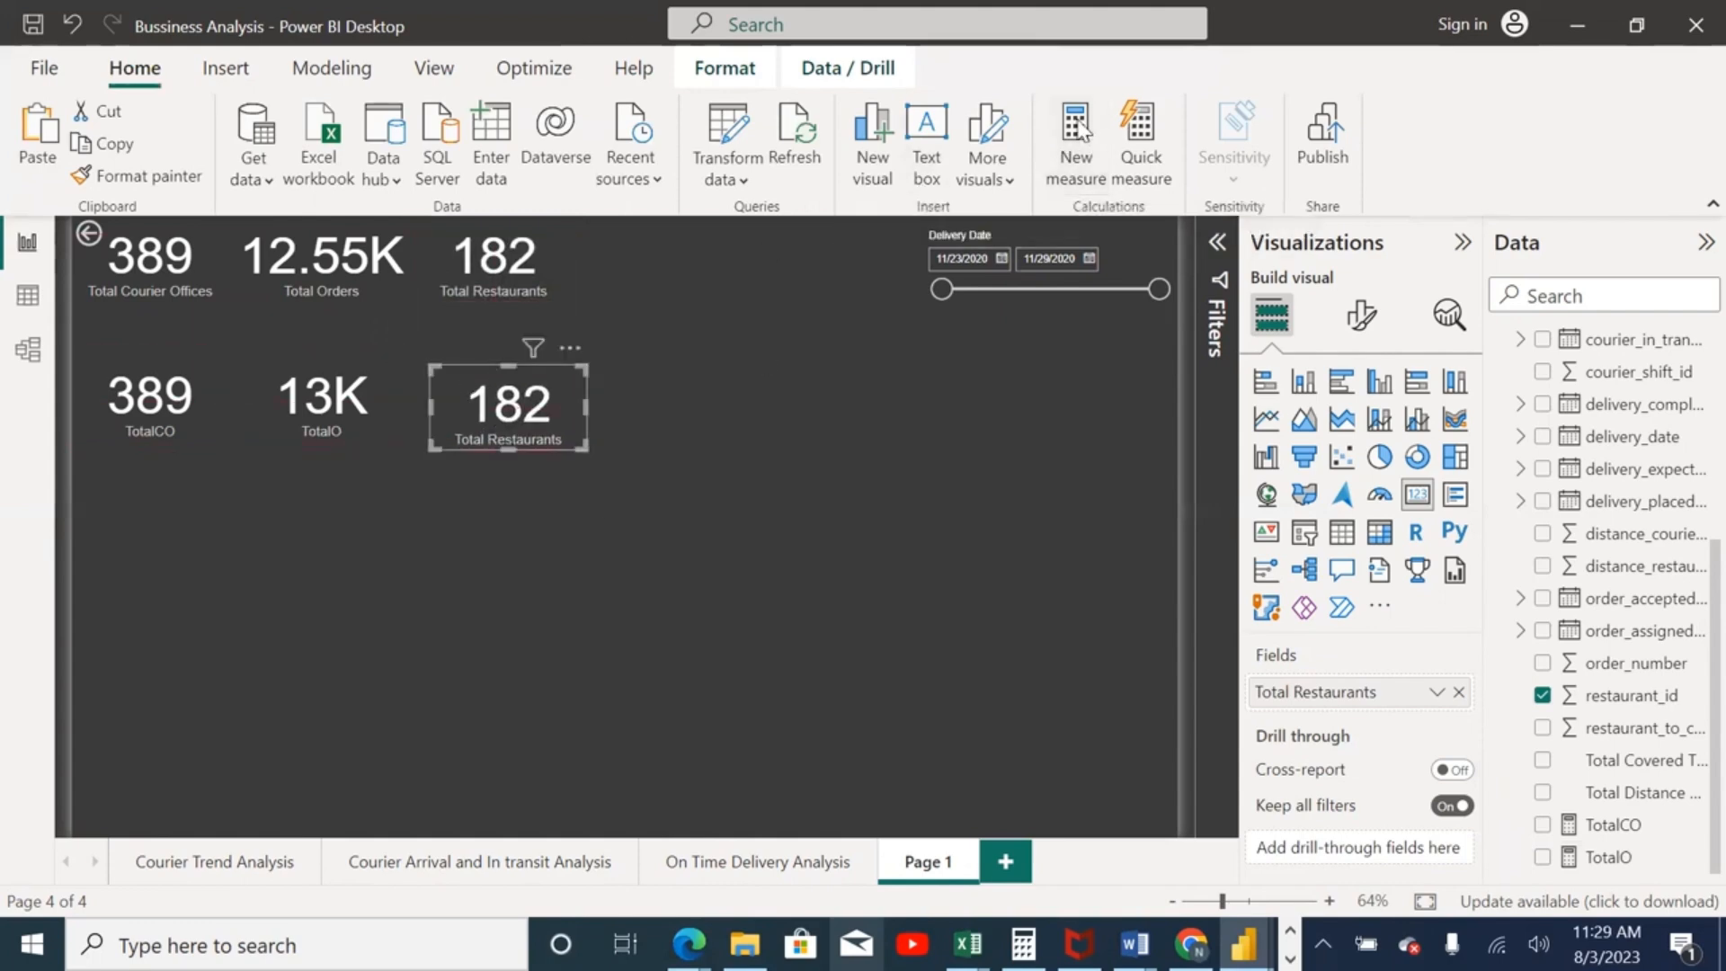
# Step: Create a new measure in the Data table and name it TotalR
pyautogui.click(866, 184)
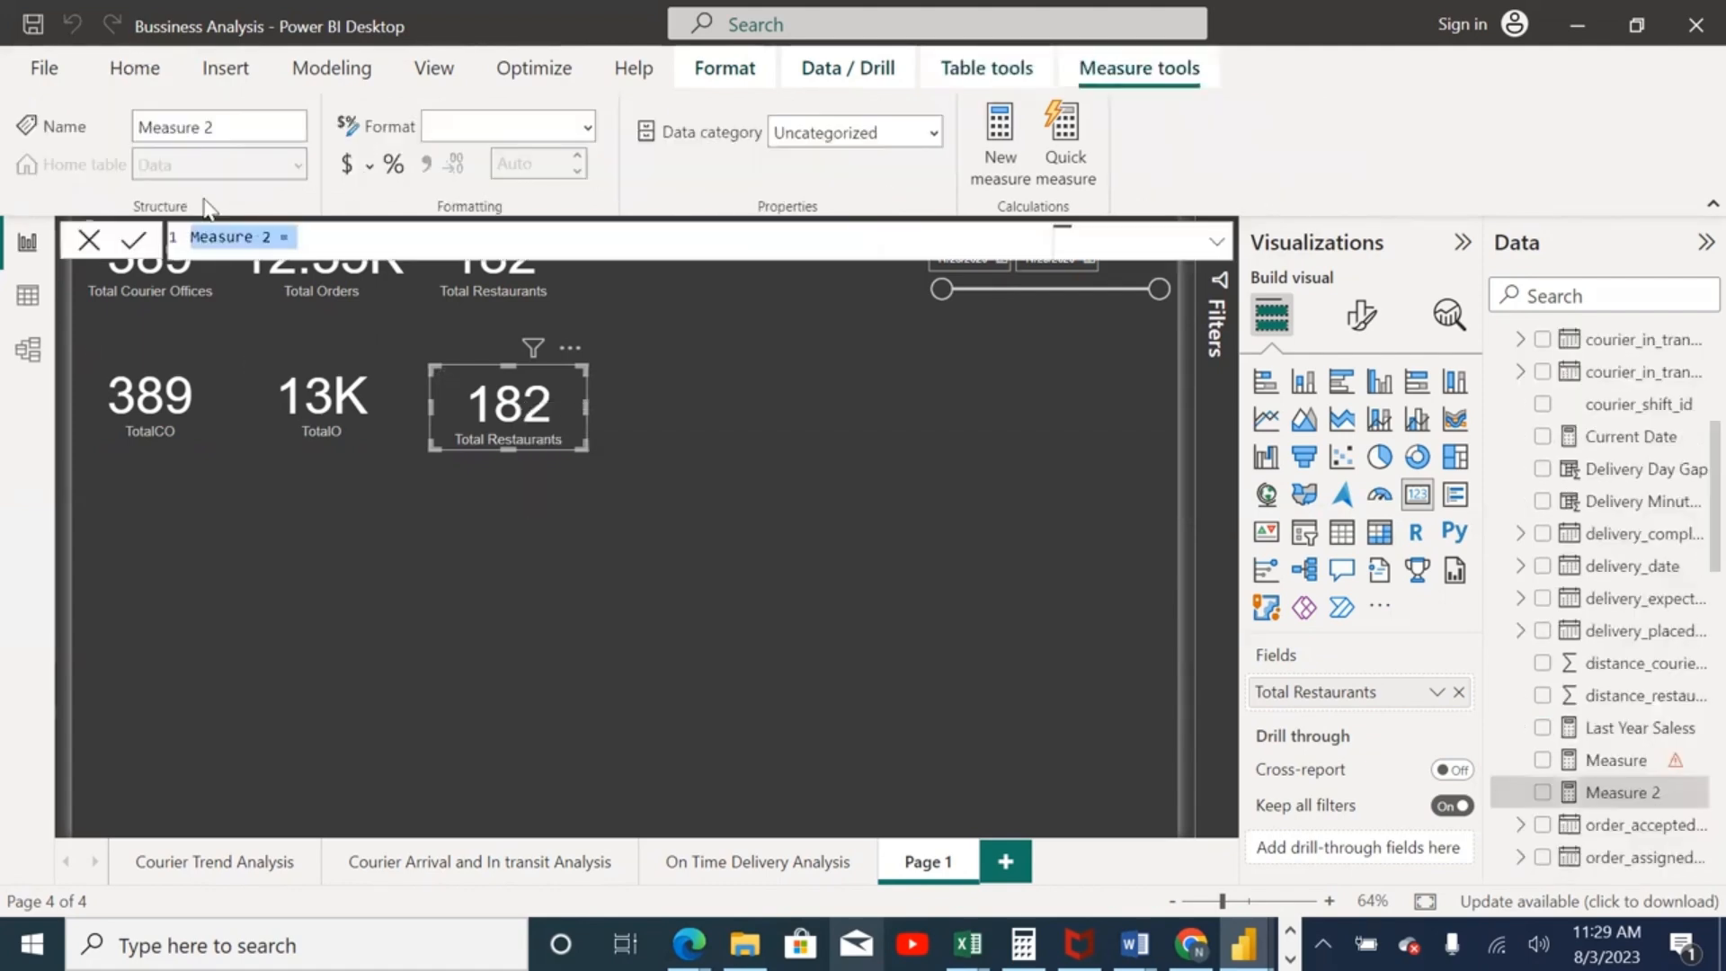
pyautogui.click(275, 241)
pyautogui.press('BackSpace')
pyautogui.press('BackSpace')
pyautogui.press('BackSpace')
pyautogui.press('BackSpace')
pyautogui.press('BackSpace')
pyautogui.press('BackSpace')
pyautogui.press('BackSpace')
pyautogui.press('BackSpace')
pyautogui.press('BackSpace')
pyautogui.write('TotalR = ')
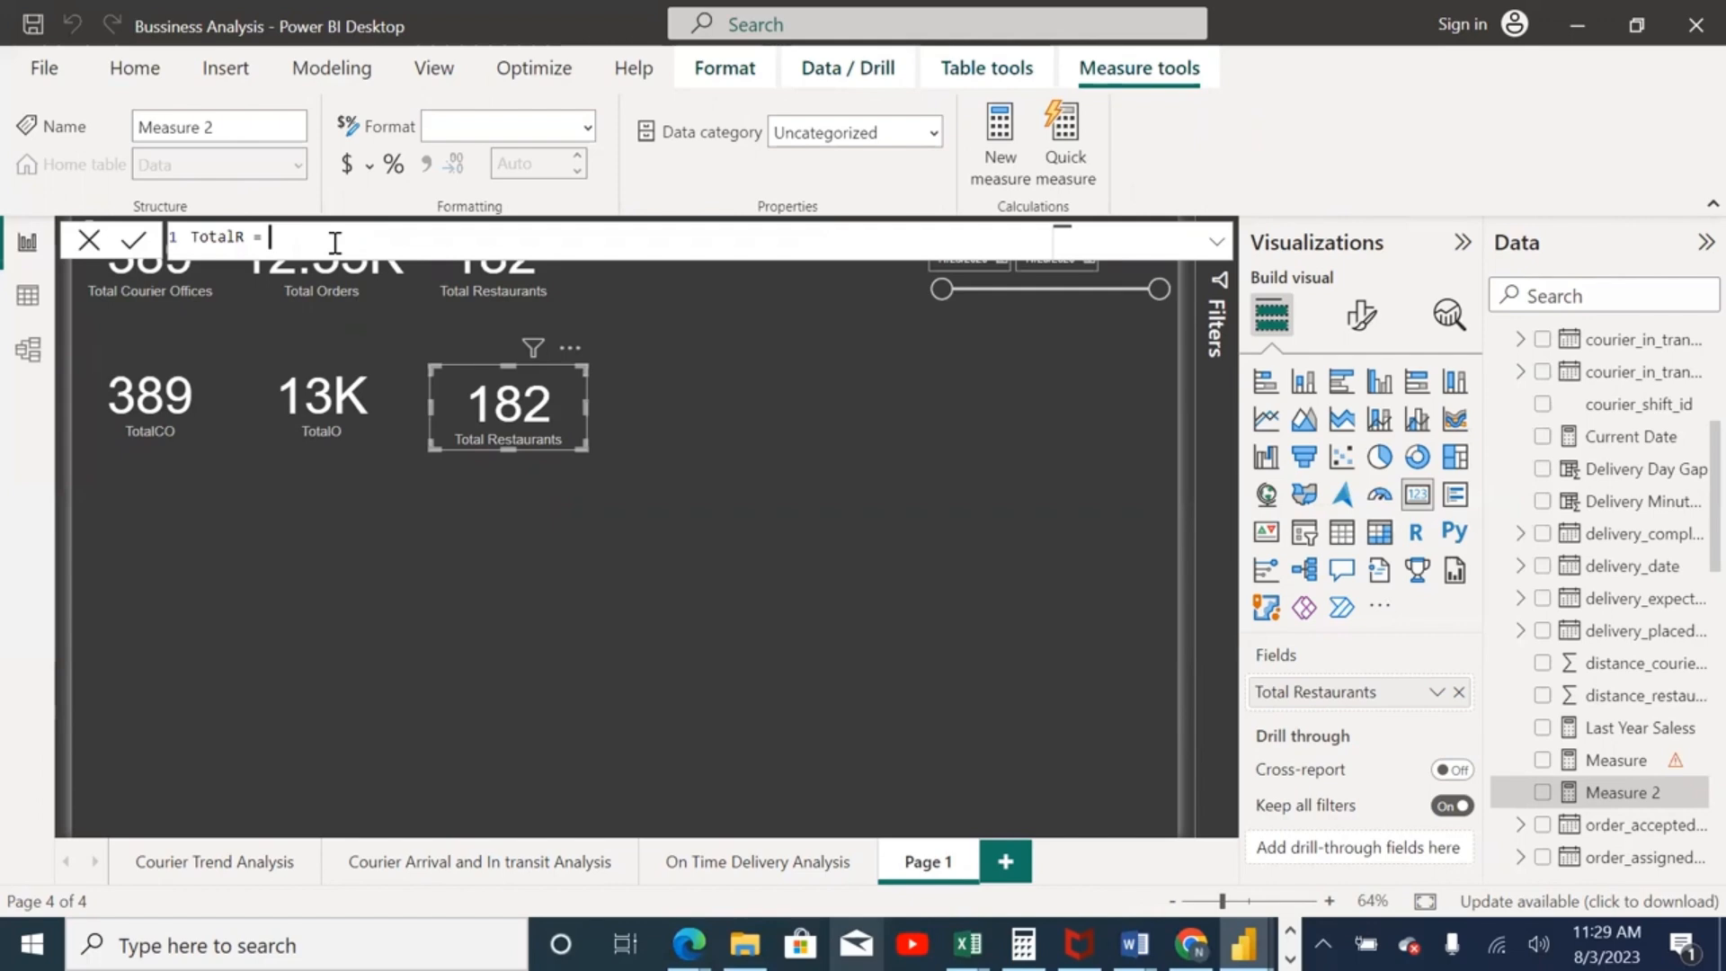
# Step: Define the TotalR measure as DISTINCTCOUNT(Data_Test[restaurant_id]) and commit the formula
pyautogui.write('dist')
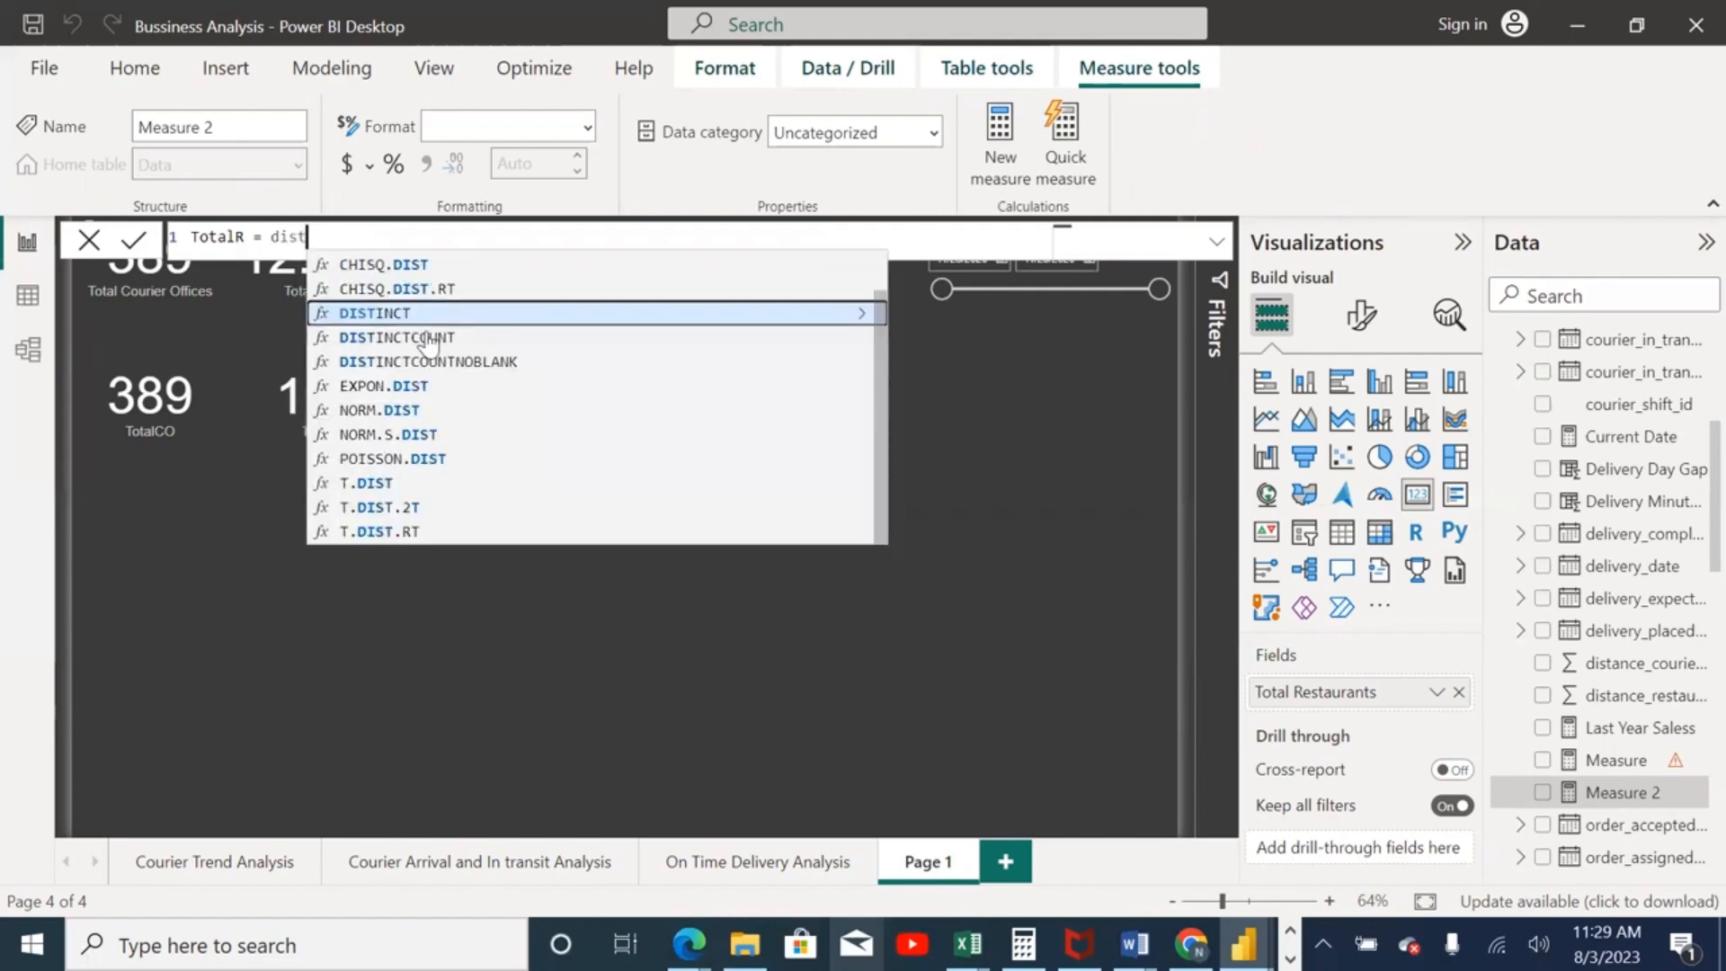
pyautogui.click(428, 340)
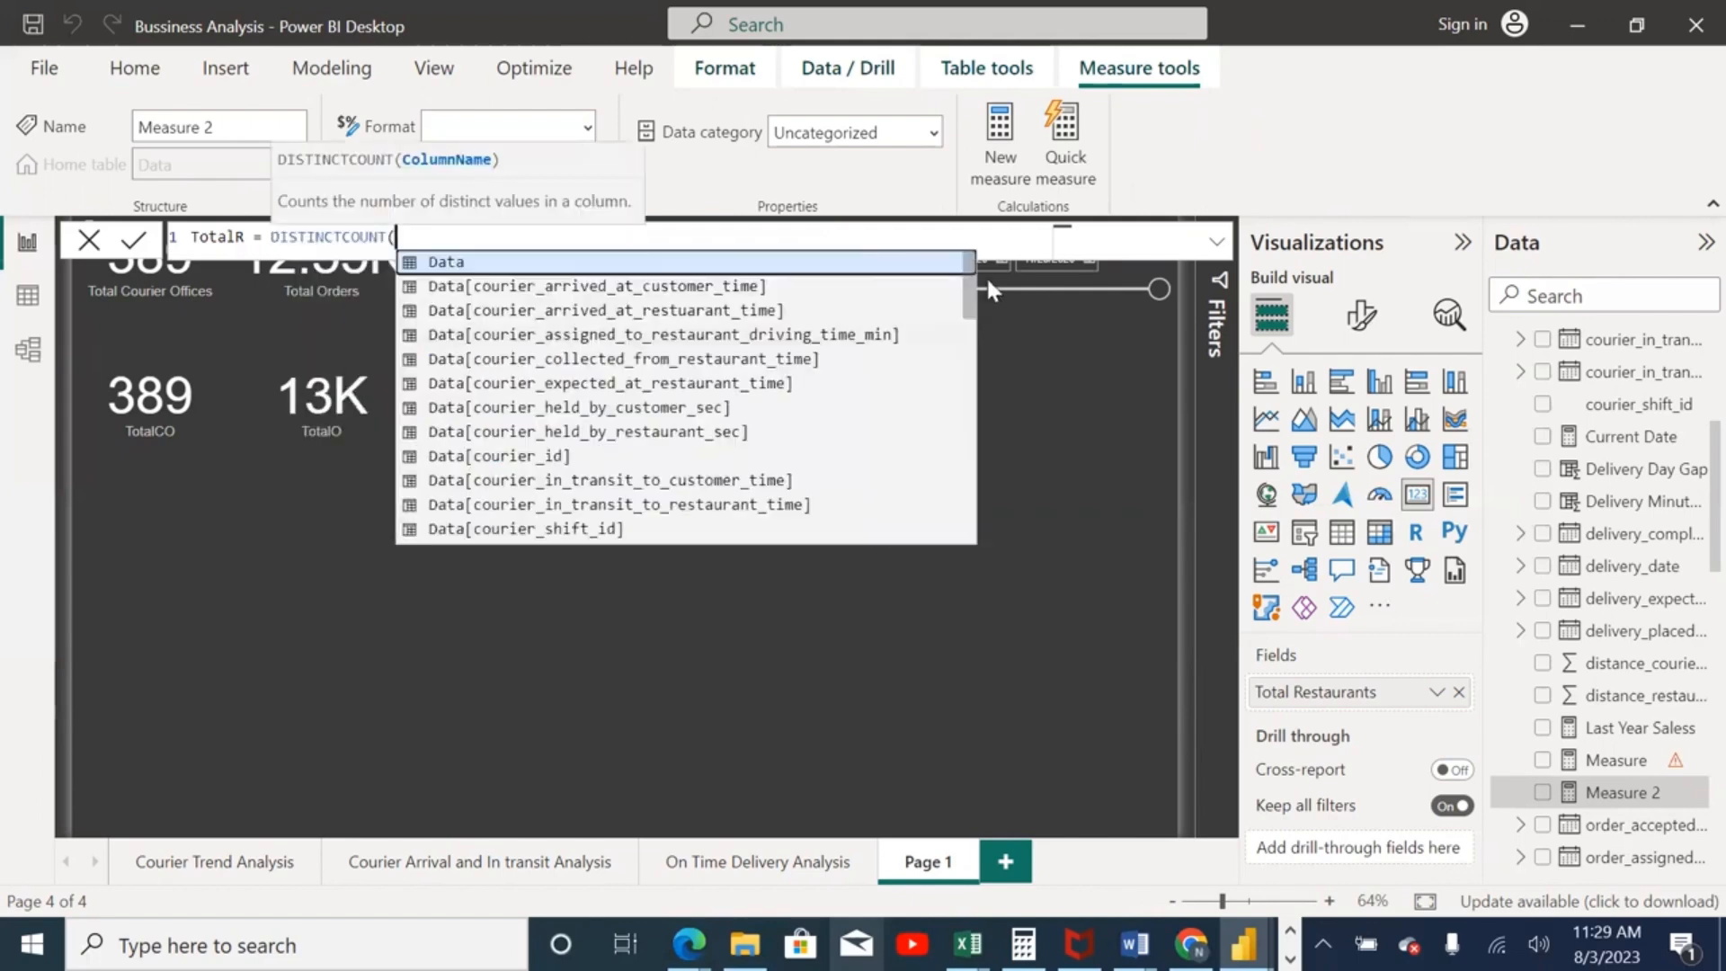
pyautogui.scroll(-5, 987, 458)
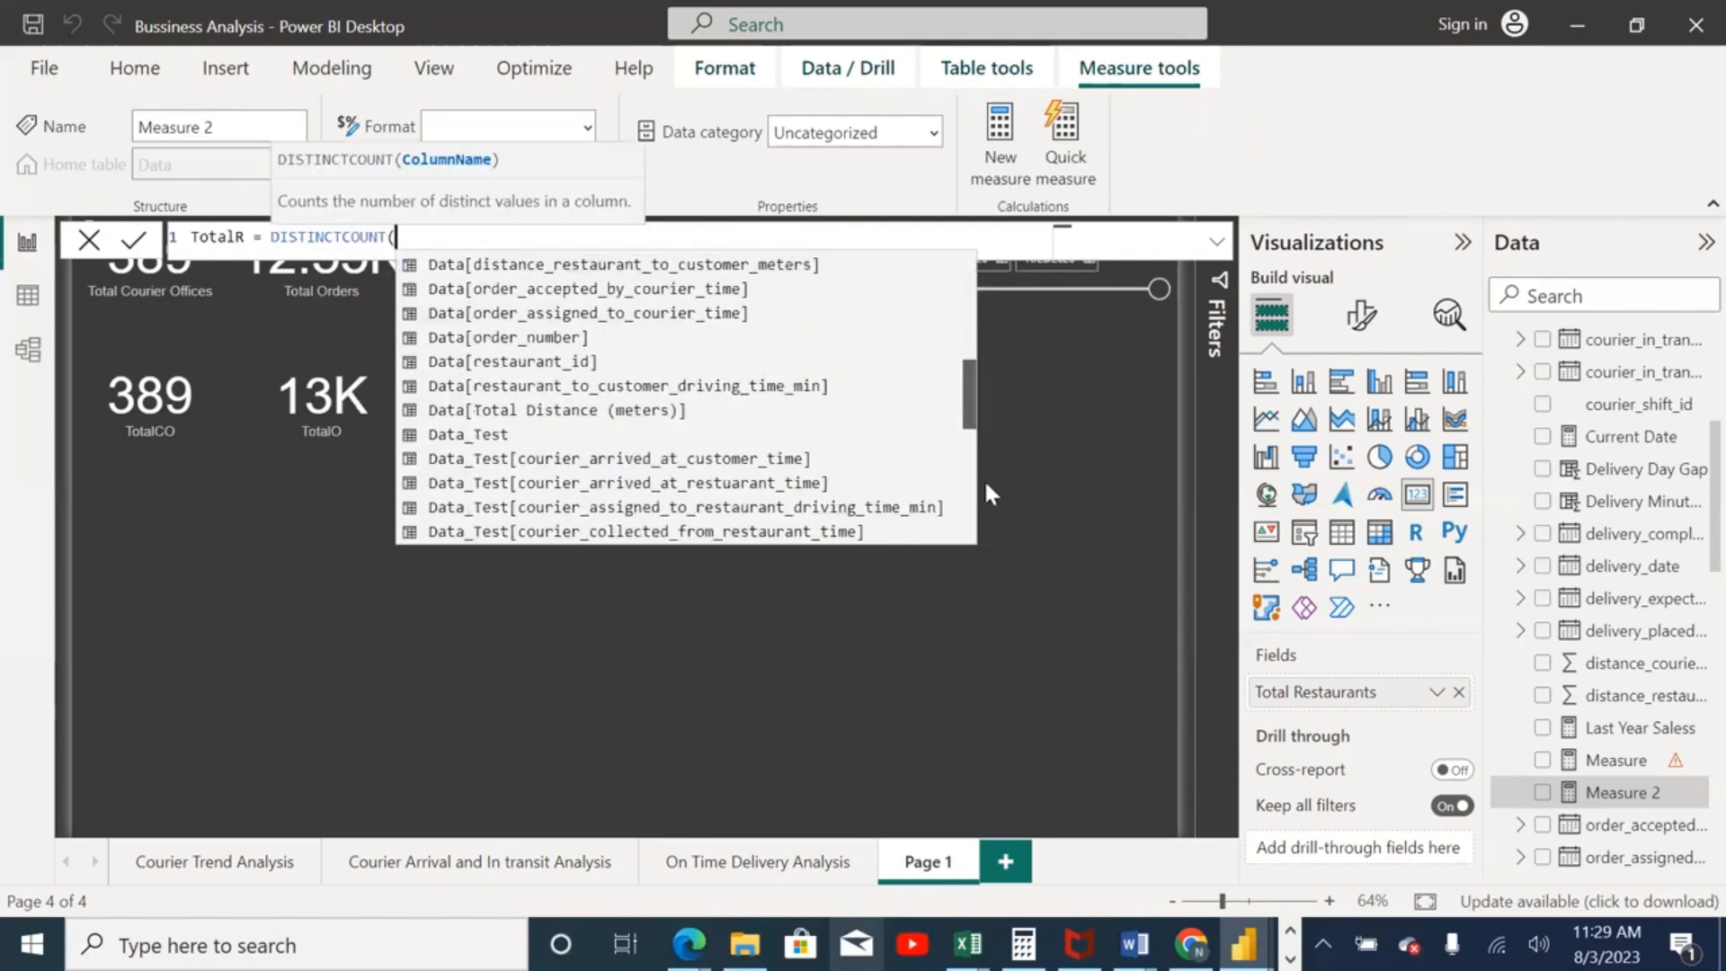
pyautogui.scroll(-4, 984, 478)
pyautogui.scroll(-1, 432, 530)
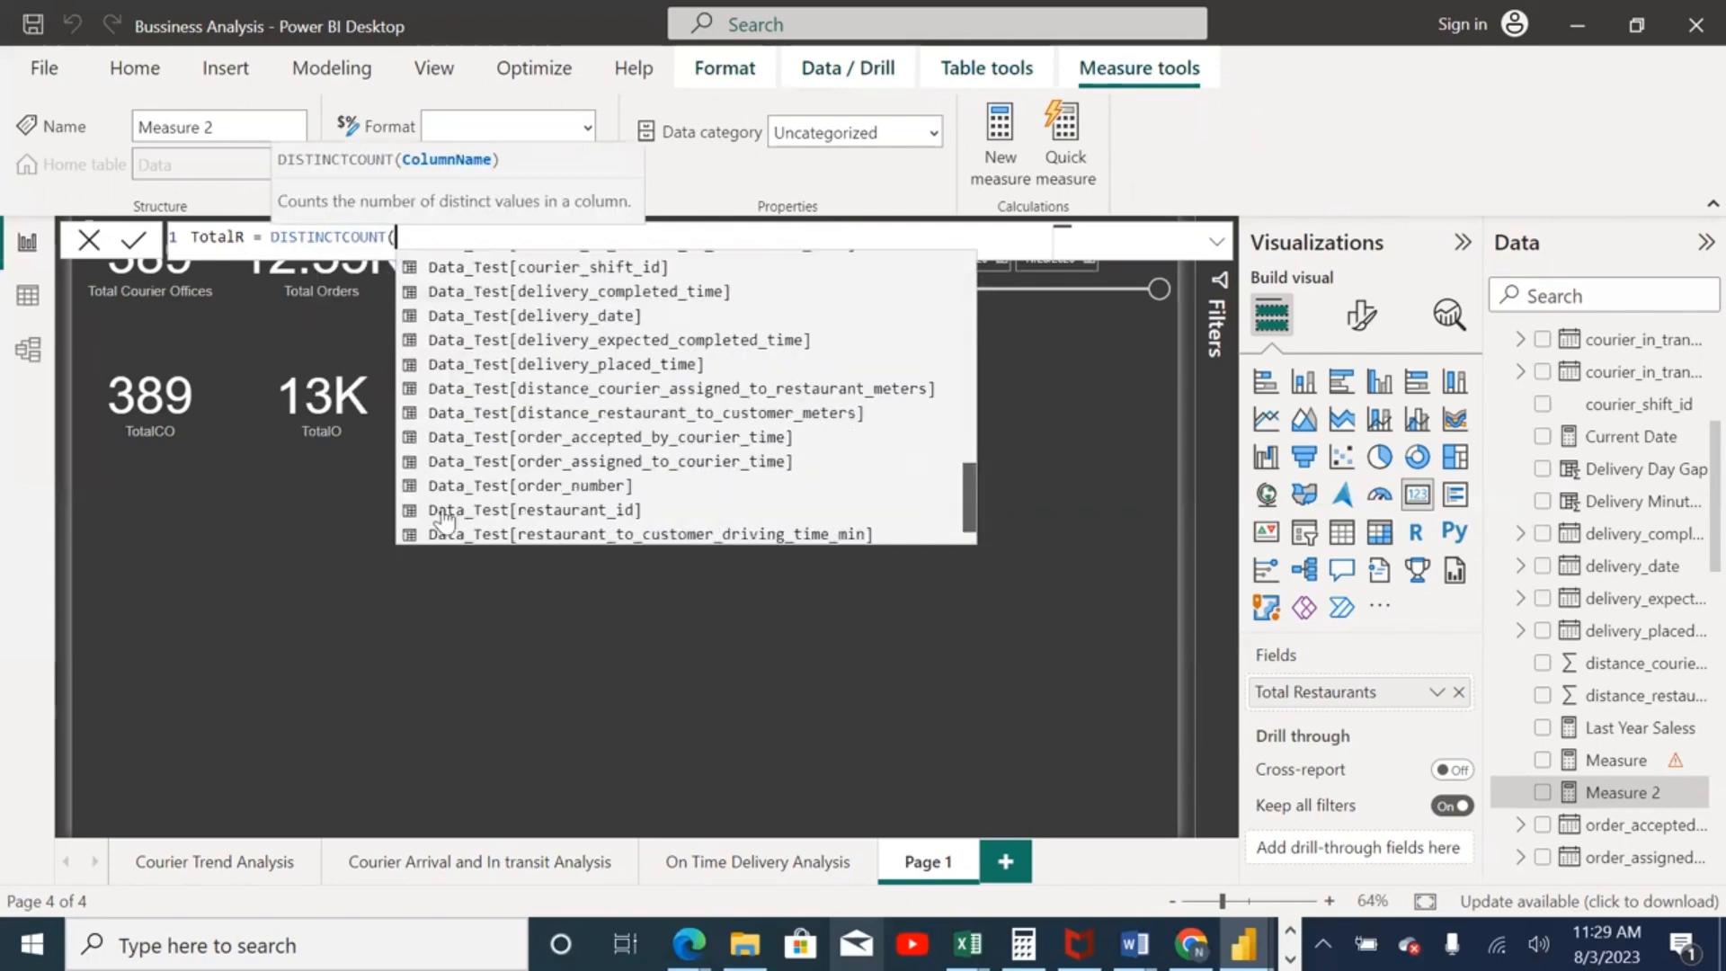
pyautogui.click(450, 510)
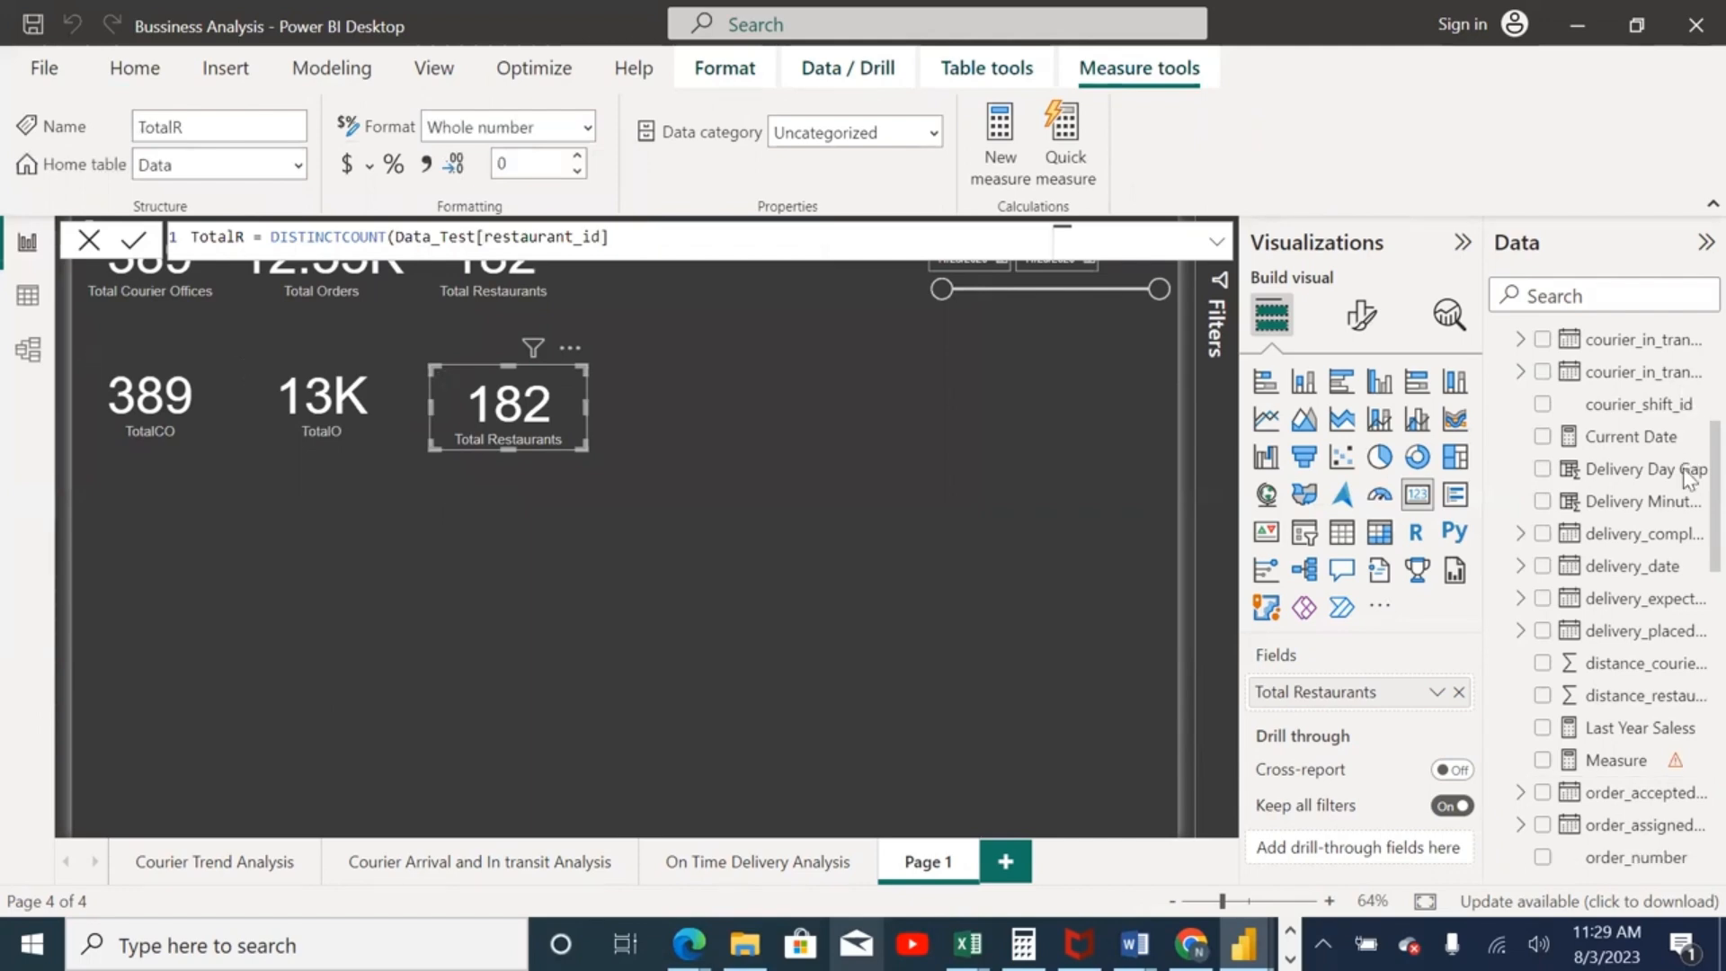
pyautogui.write(')')
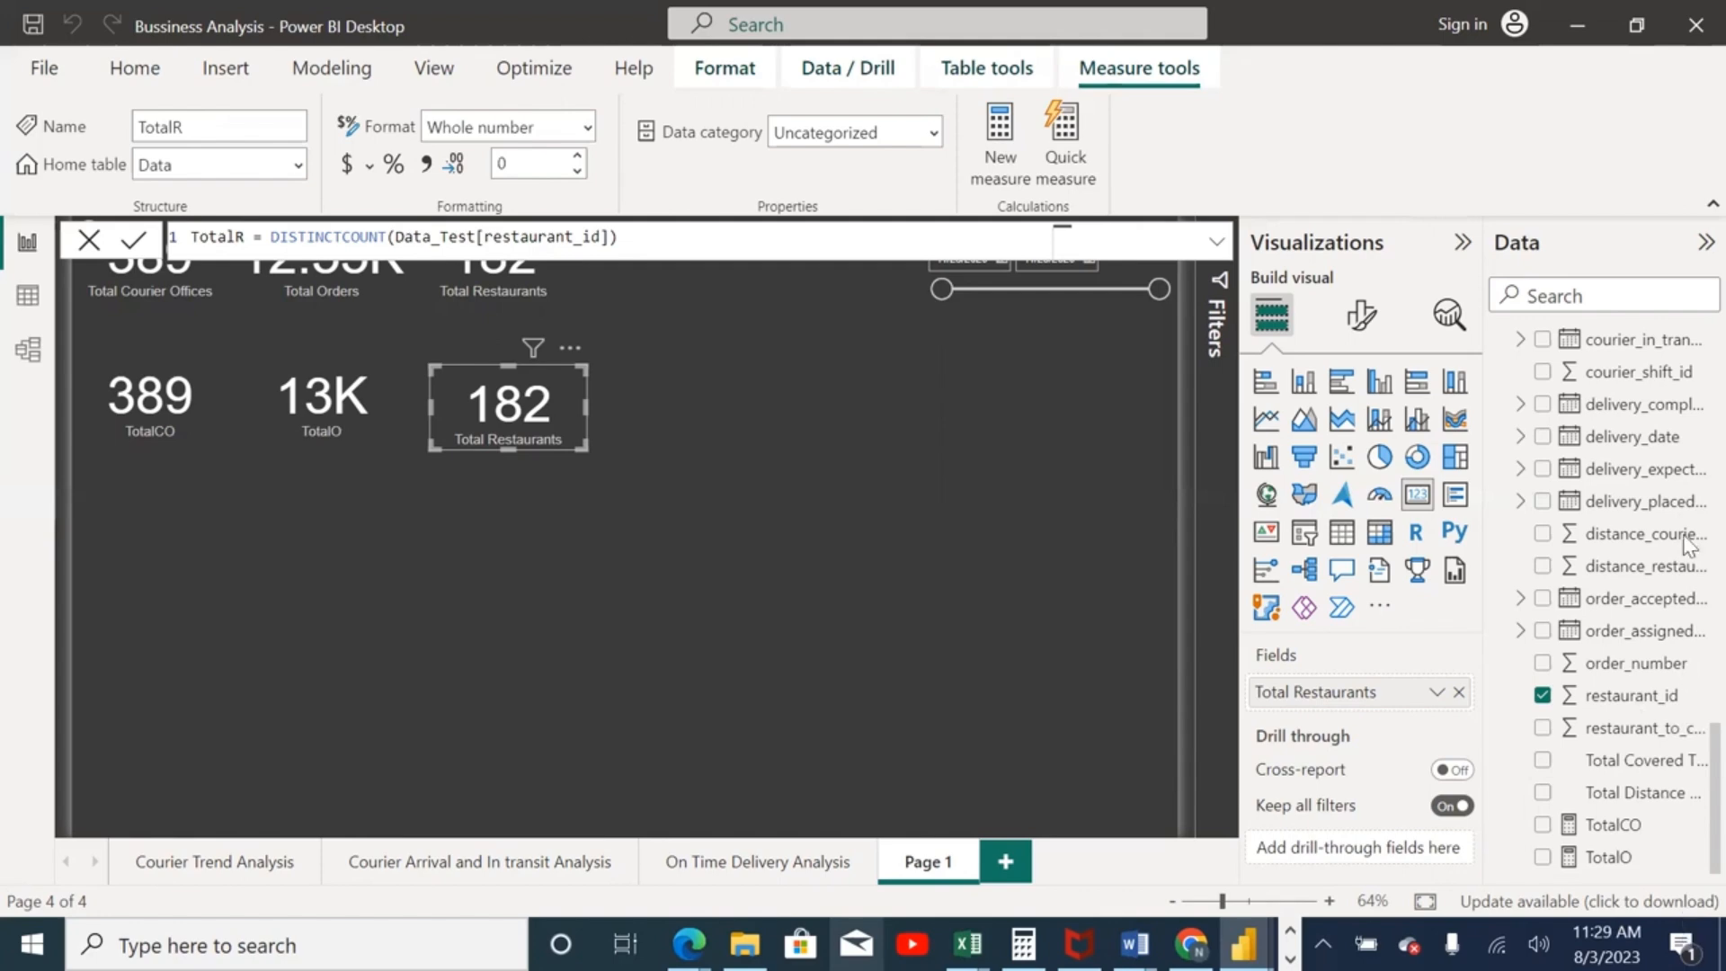
# Step: Replace the Total Restaurants field in the lower copied card with the TotalR measure from the Data table
pyautogui.scroll(5, 1689, 544)
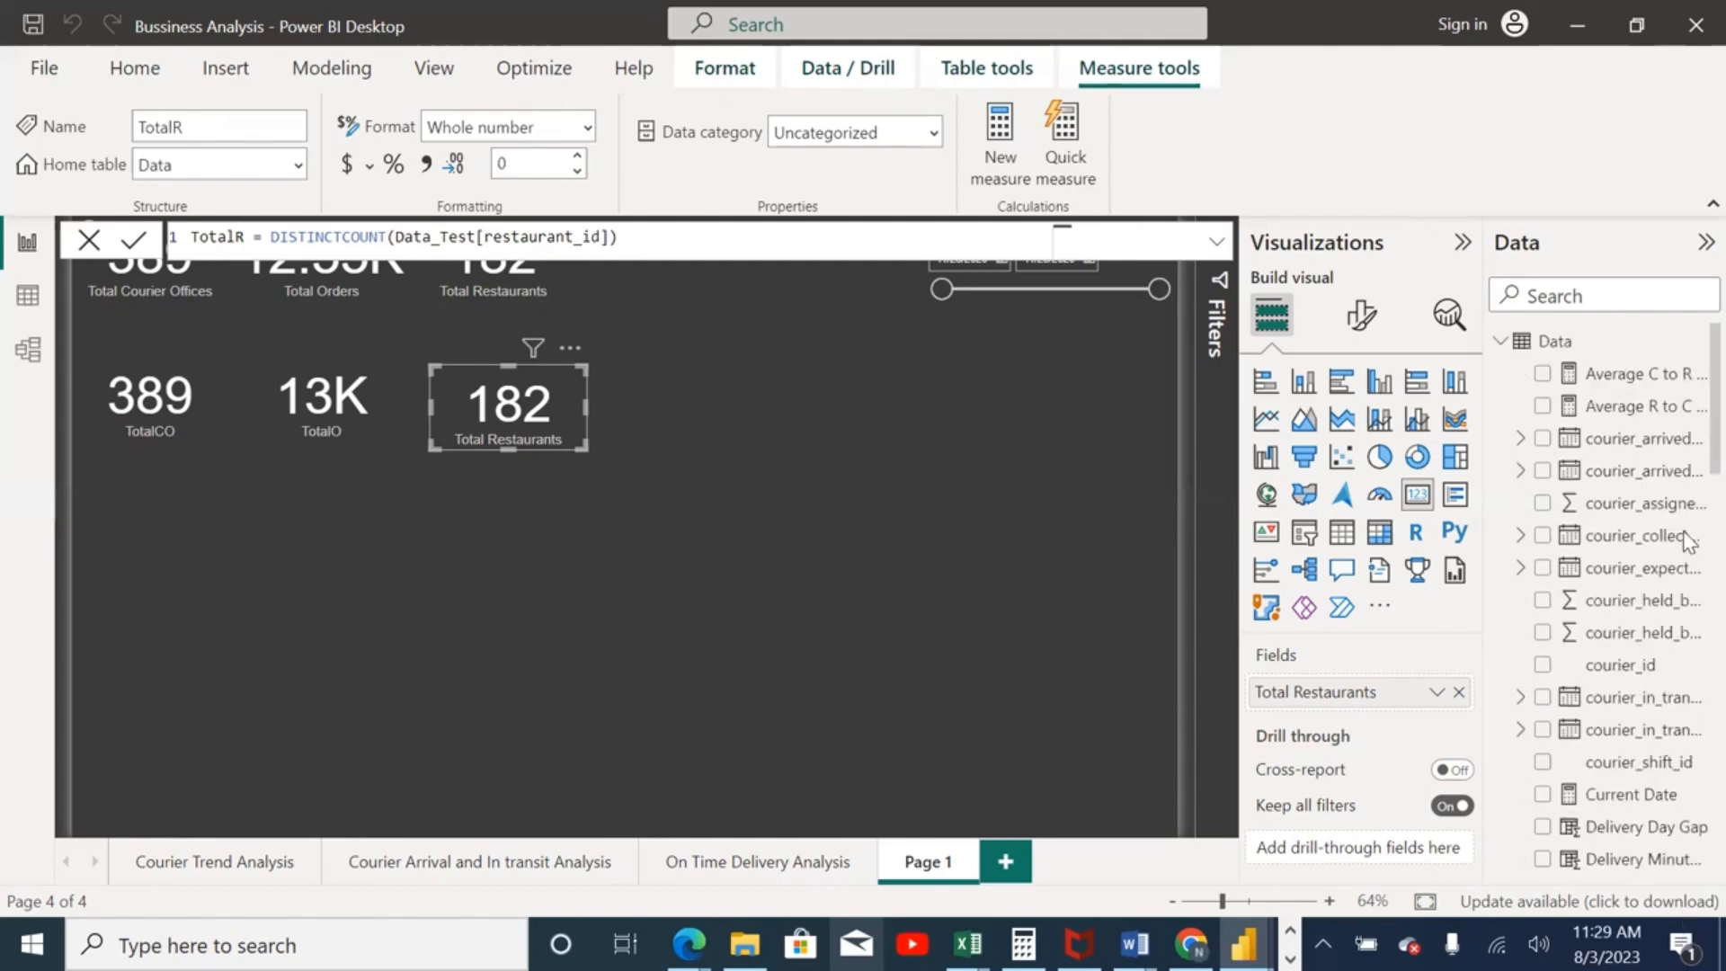
pyautogui.scroll(-1, 1687, 557)
pyautogui.scroll(-5, 1684, 612)
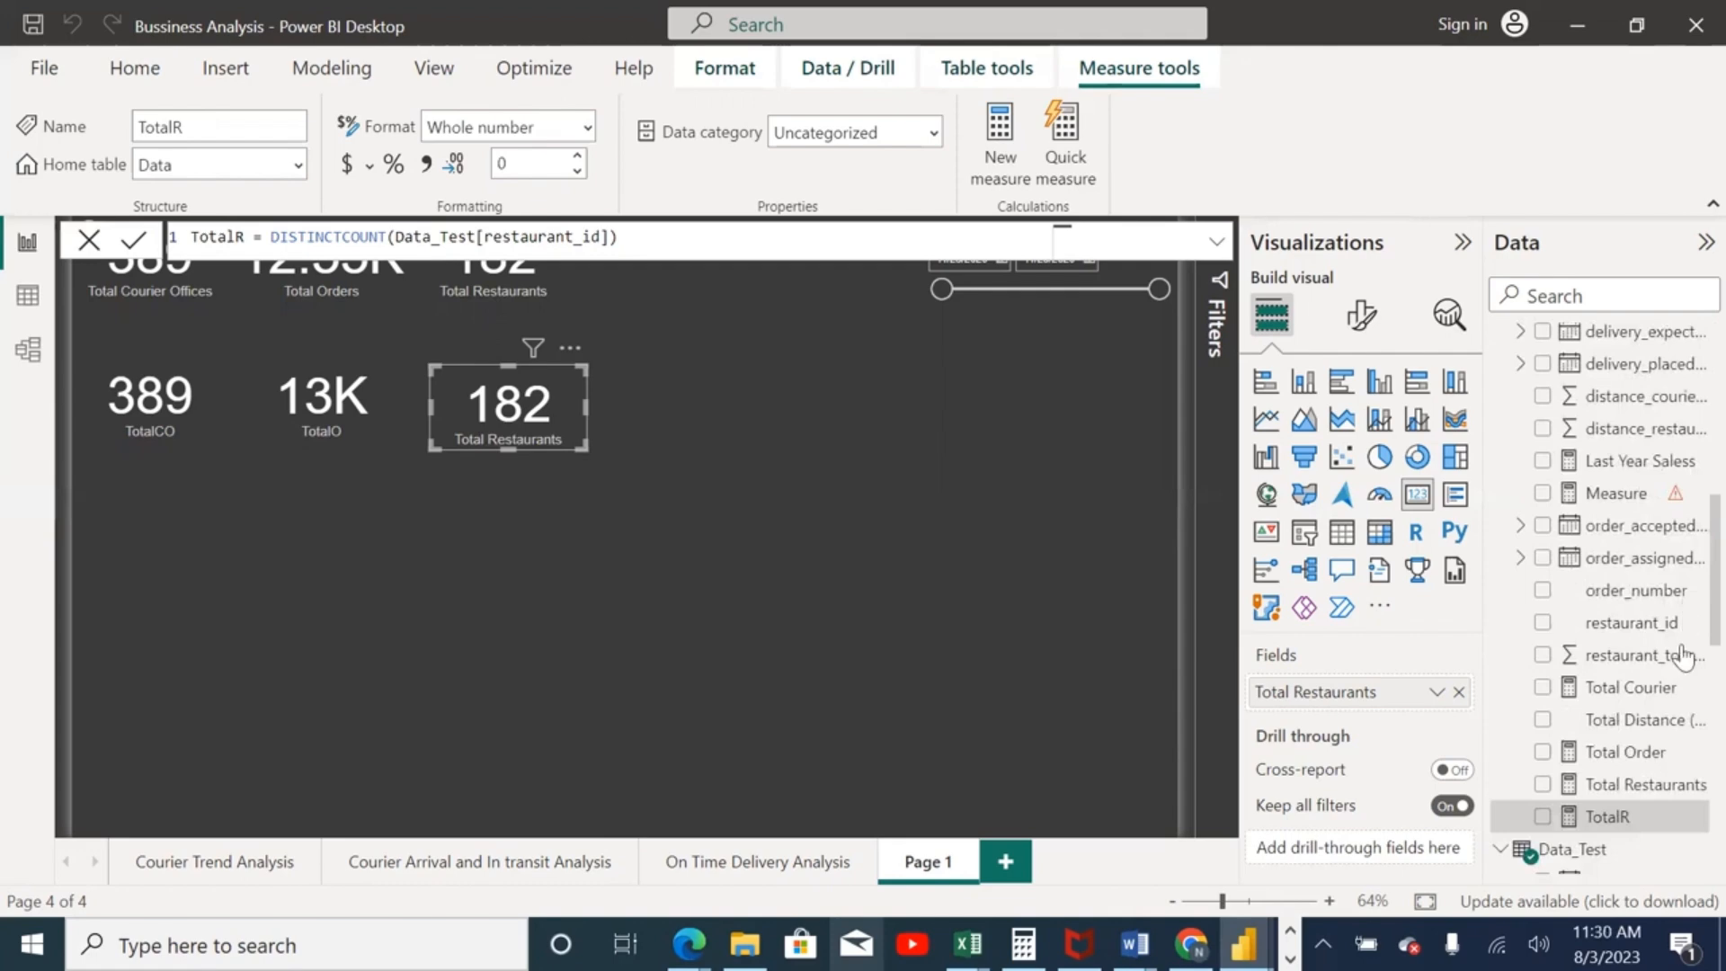
pyautogui.scroll(-1, 1685, 657)
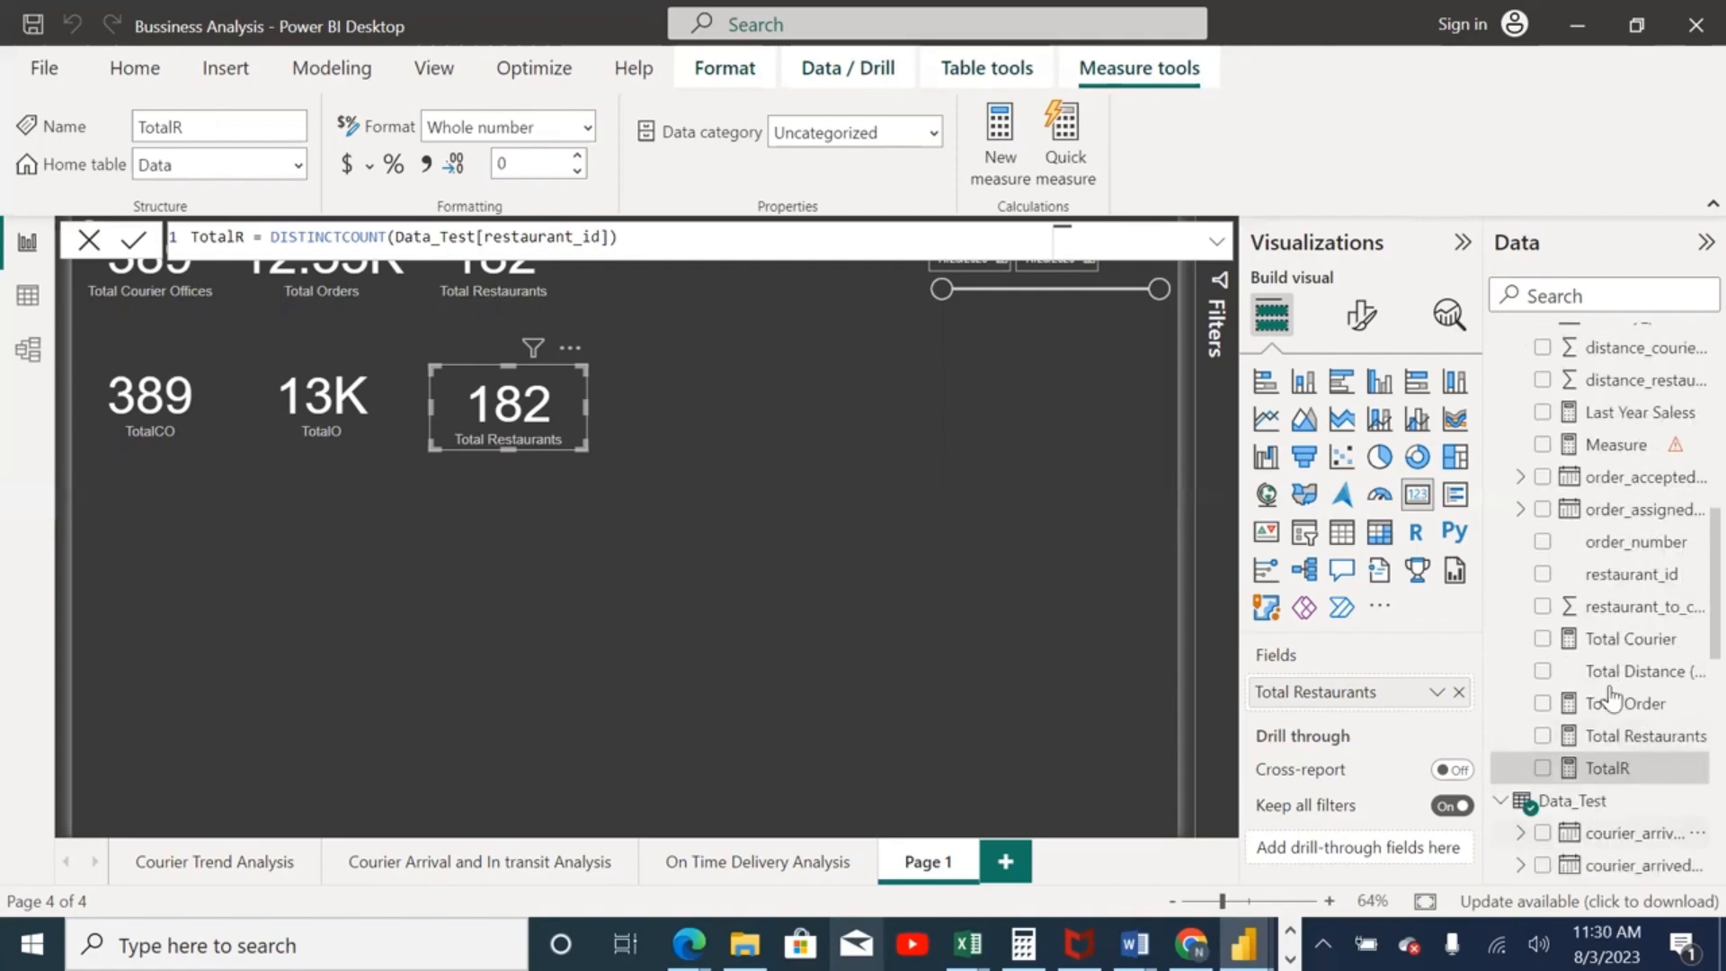
pyautogui.moveTo(1612, 697); pyautogui.dragTo(1464, 704)
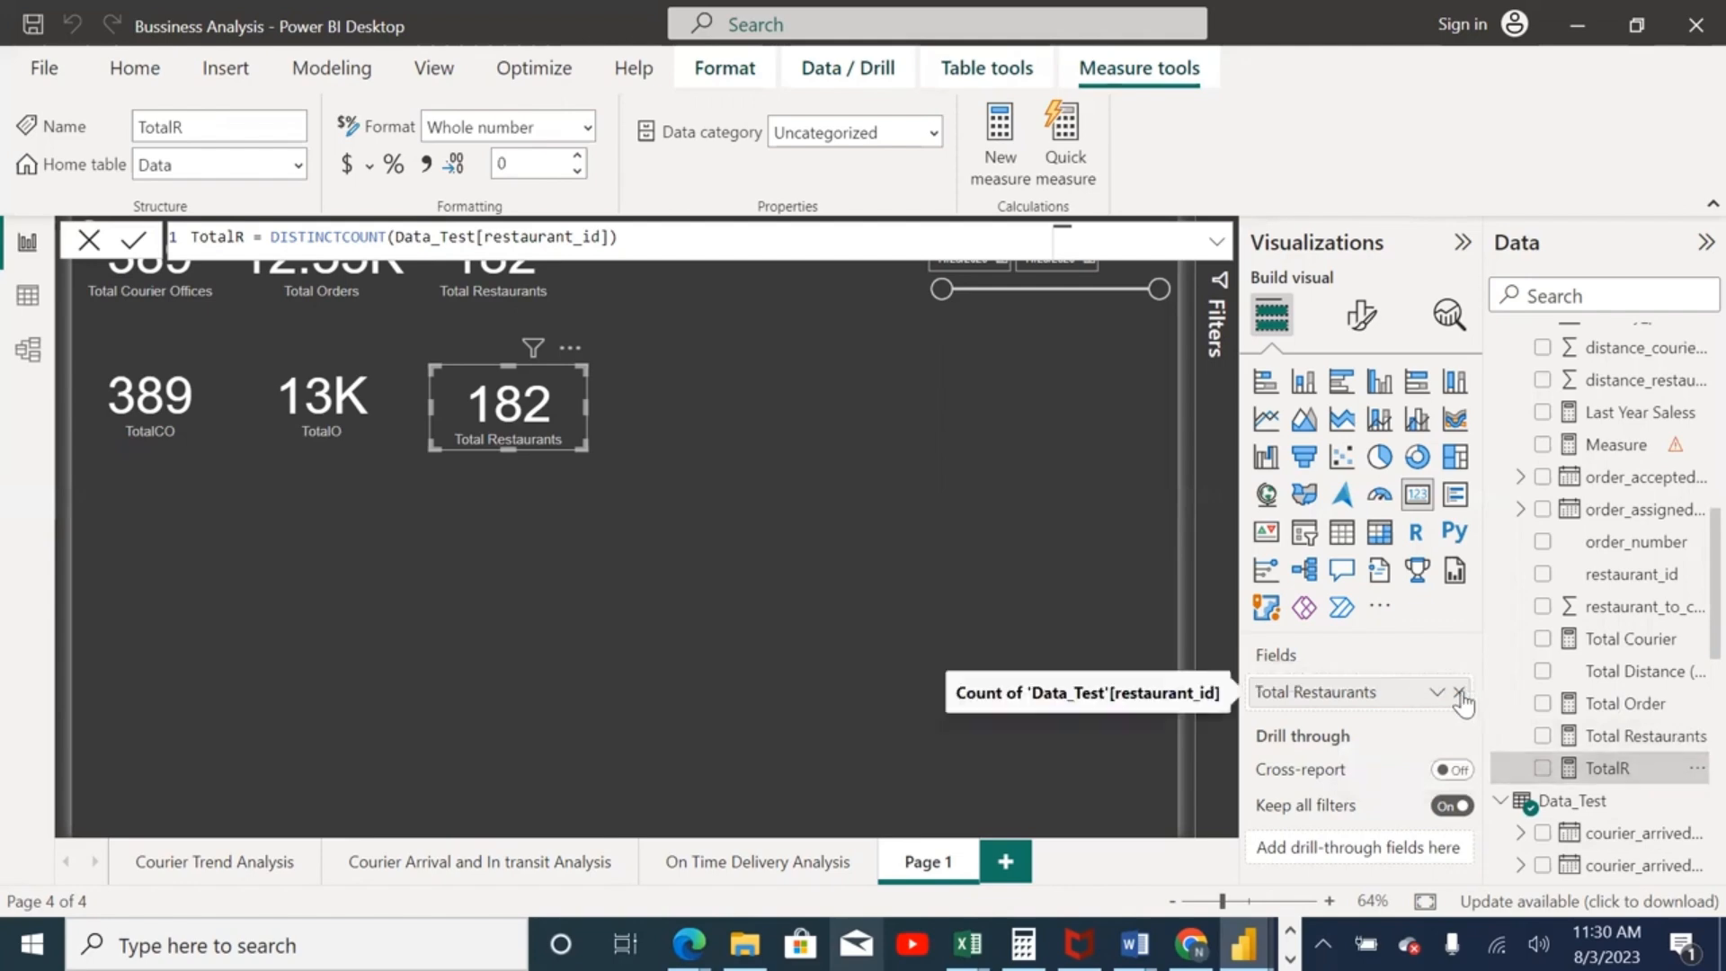
pyautogui.click(1461, 694)
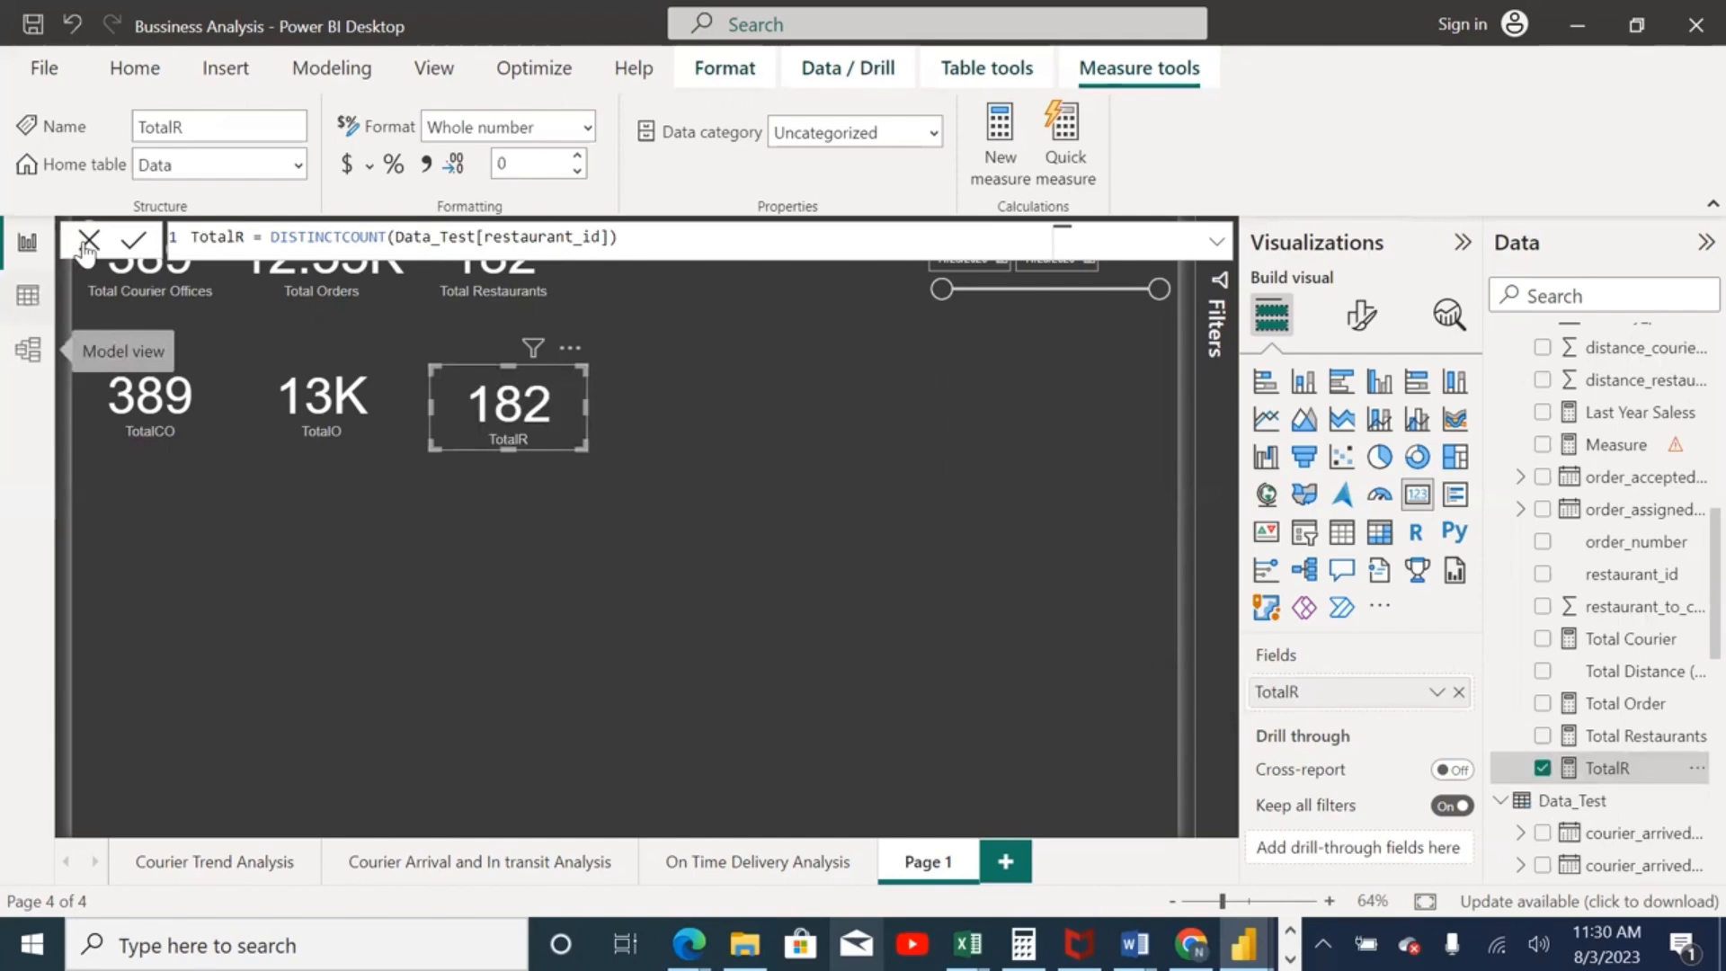
# Step: Close the formula editor and align the TotalR card beneath the Total Restaurants card, level with the TotalCO and TotalO cards
pyautogui.click(627, 412)
pyautogui.click(756, 498)
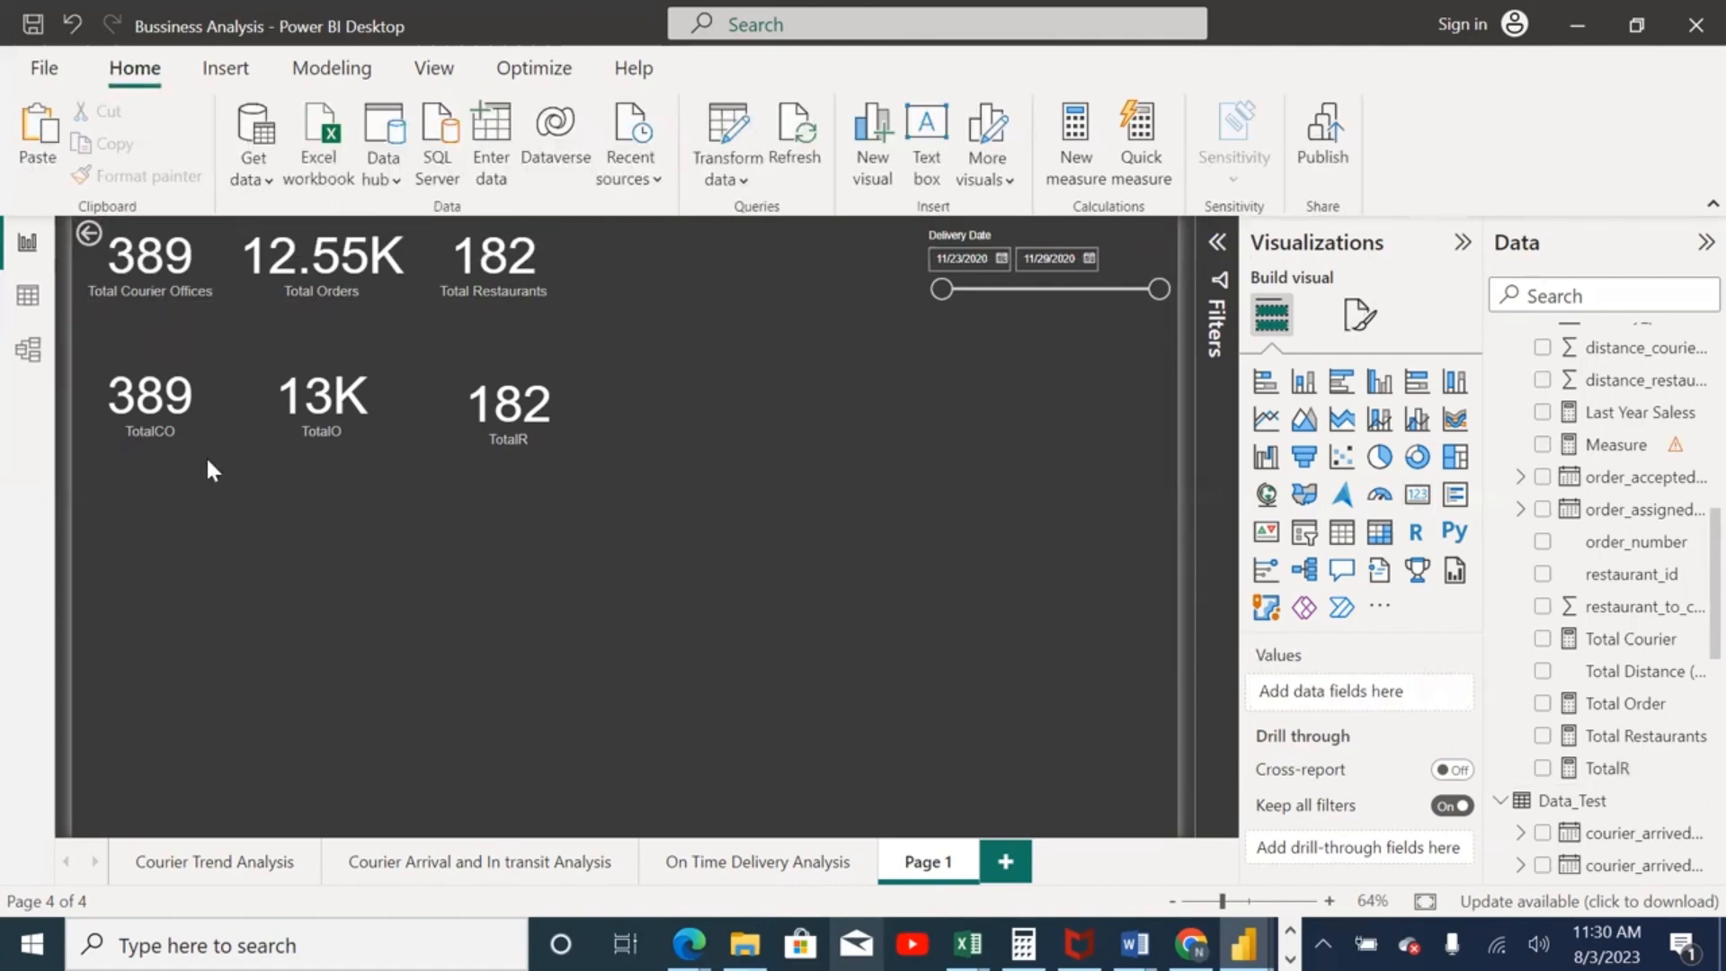
pyautogui.click(533, 412)
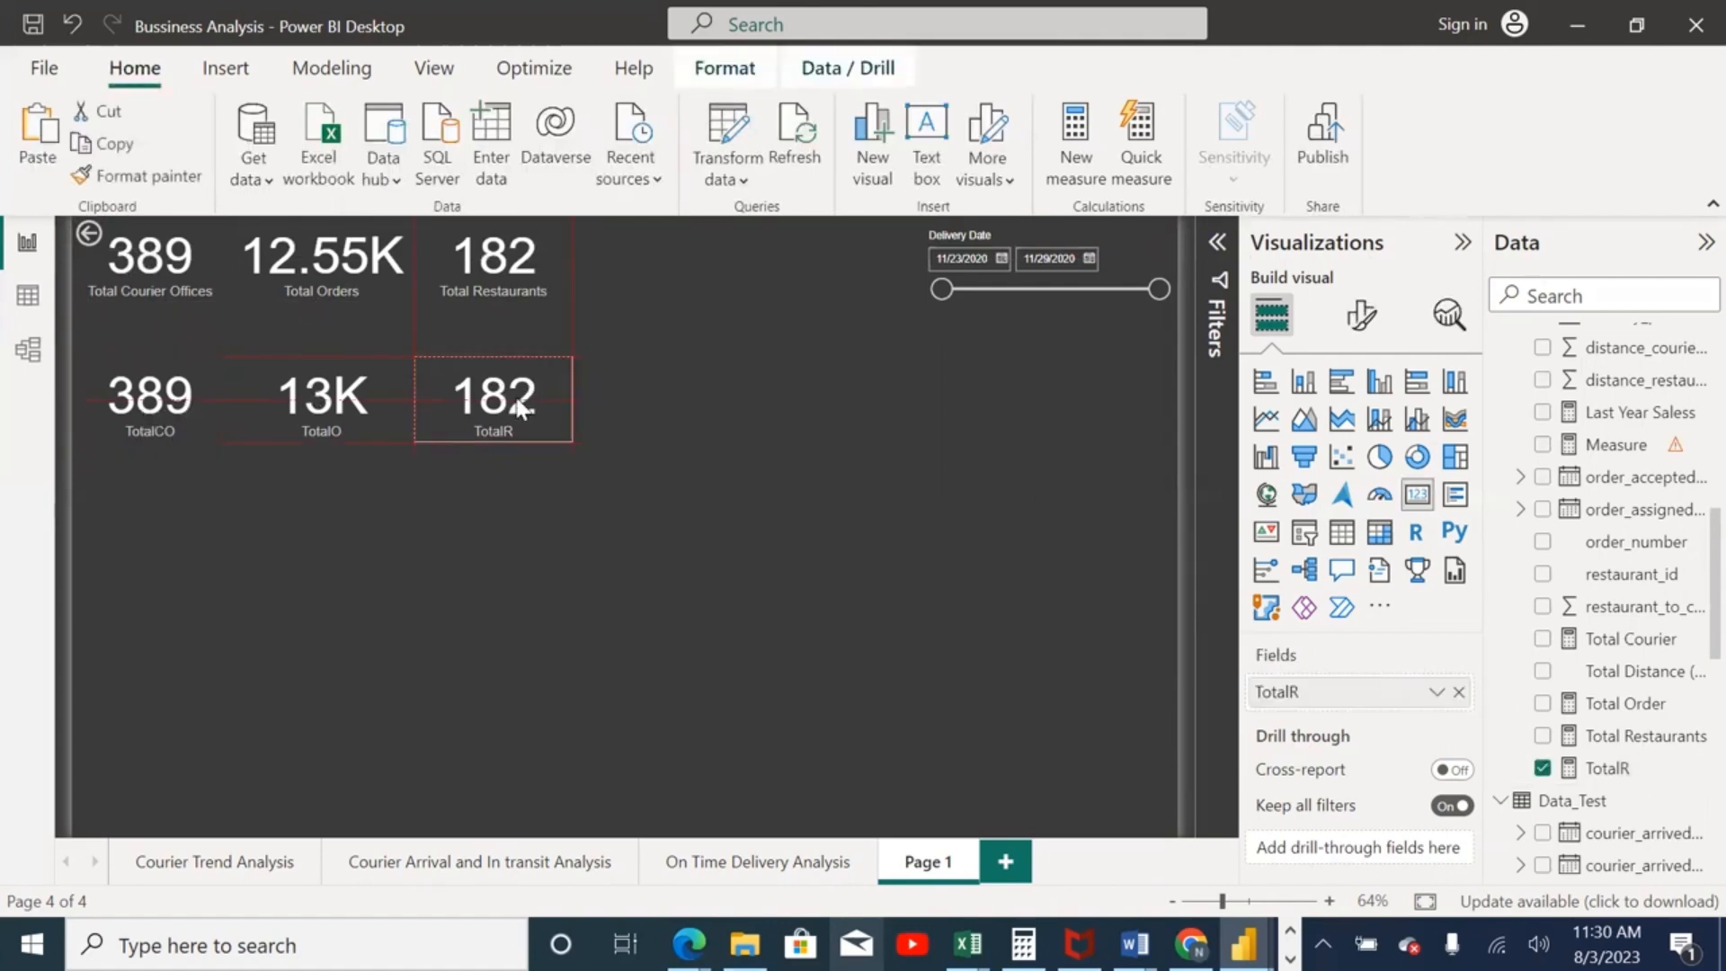
pyautogui.click(484, 568)
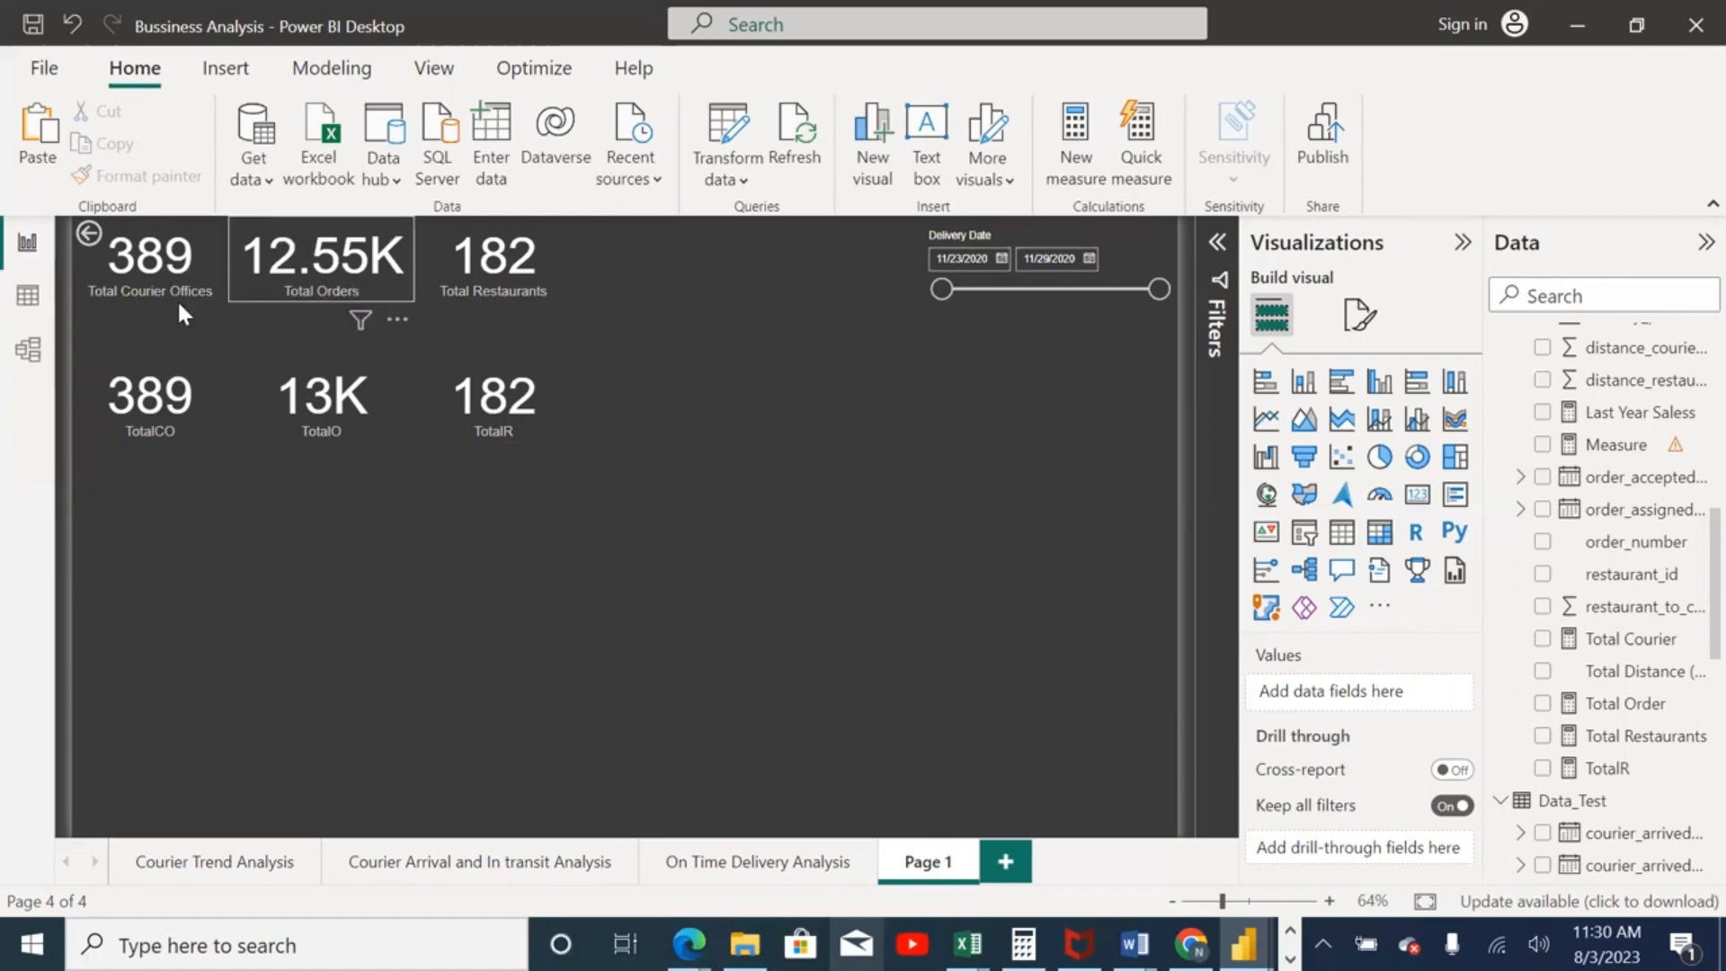
# Step: Compare the original cards with the measure-based cards below them, and review the fields of the Data and Data_Test tables
pyautogui.click(139, 286)
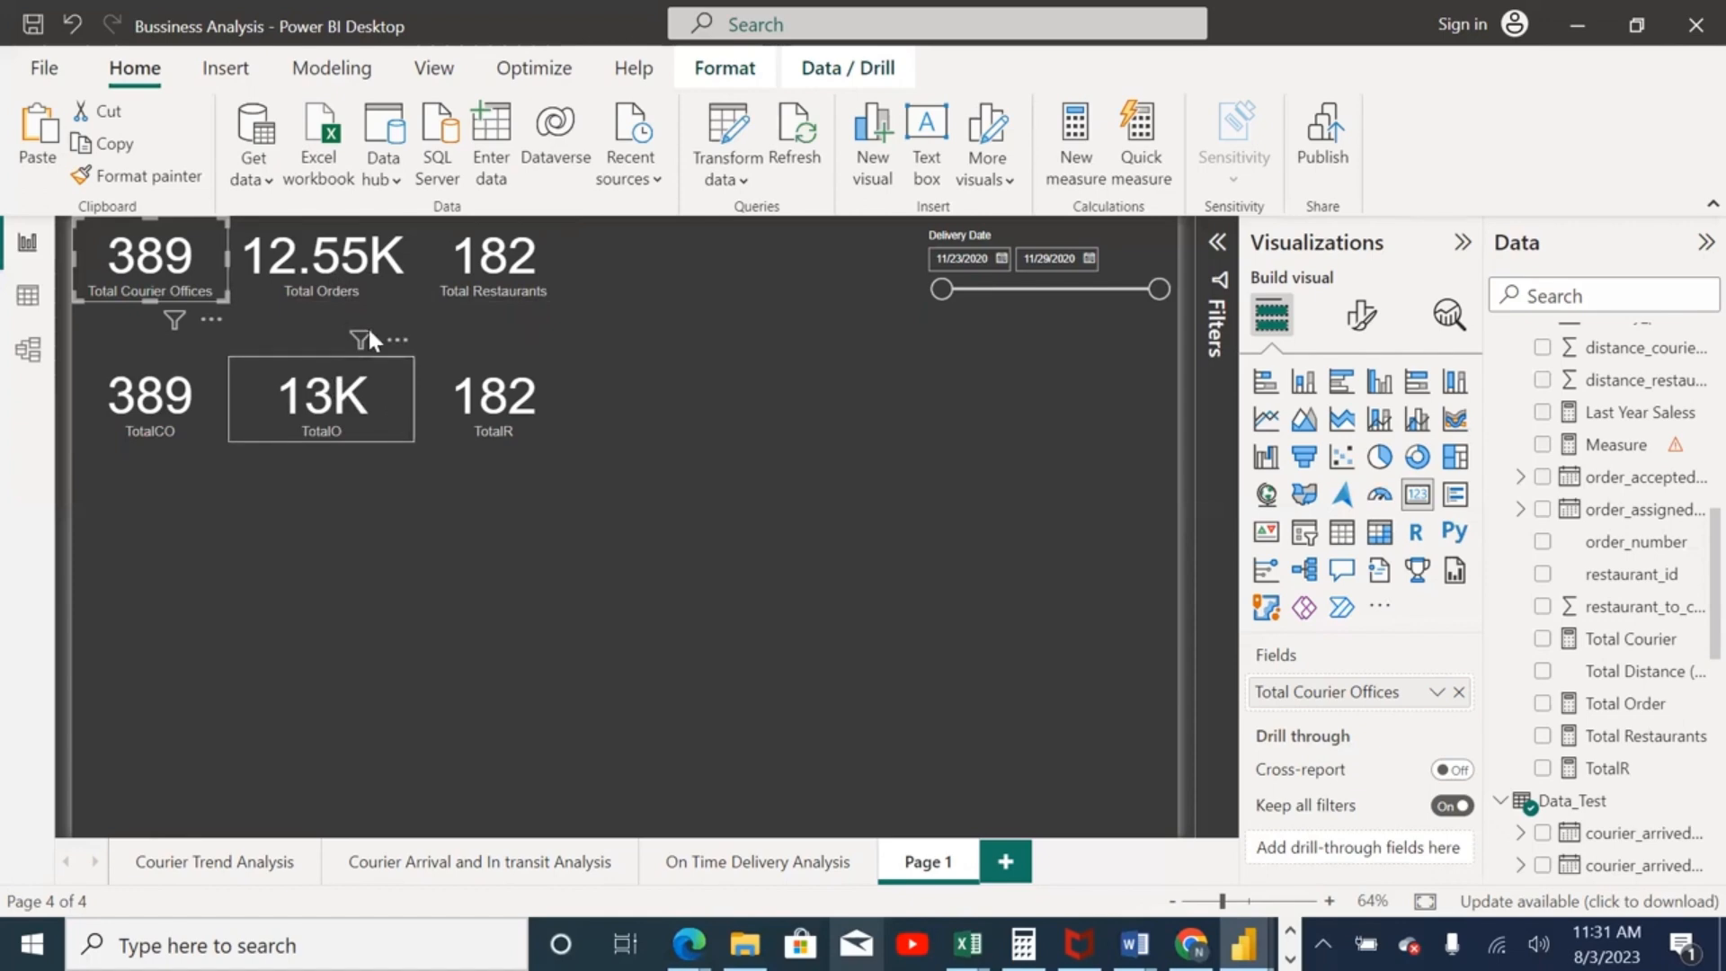
pyautogui.click(189, 415)
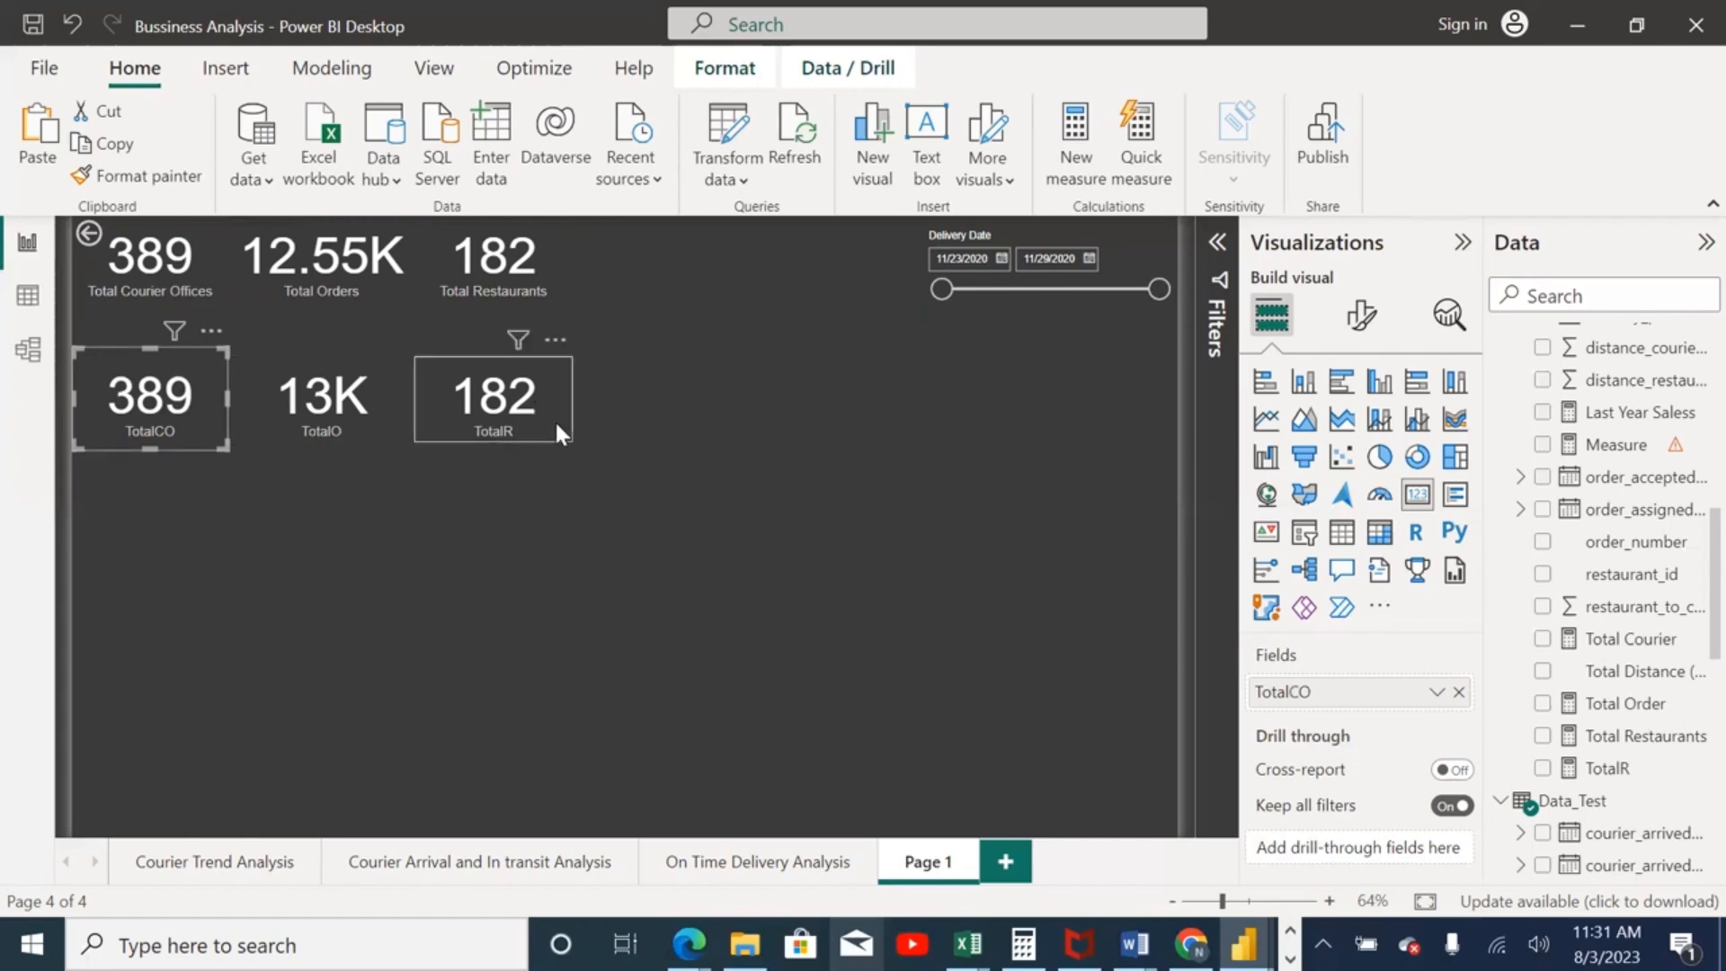
pyautogui.click(637, 580)
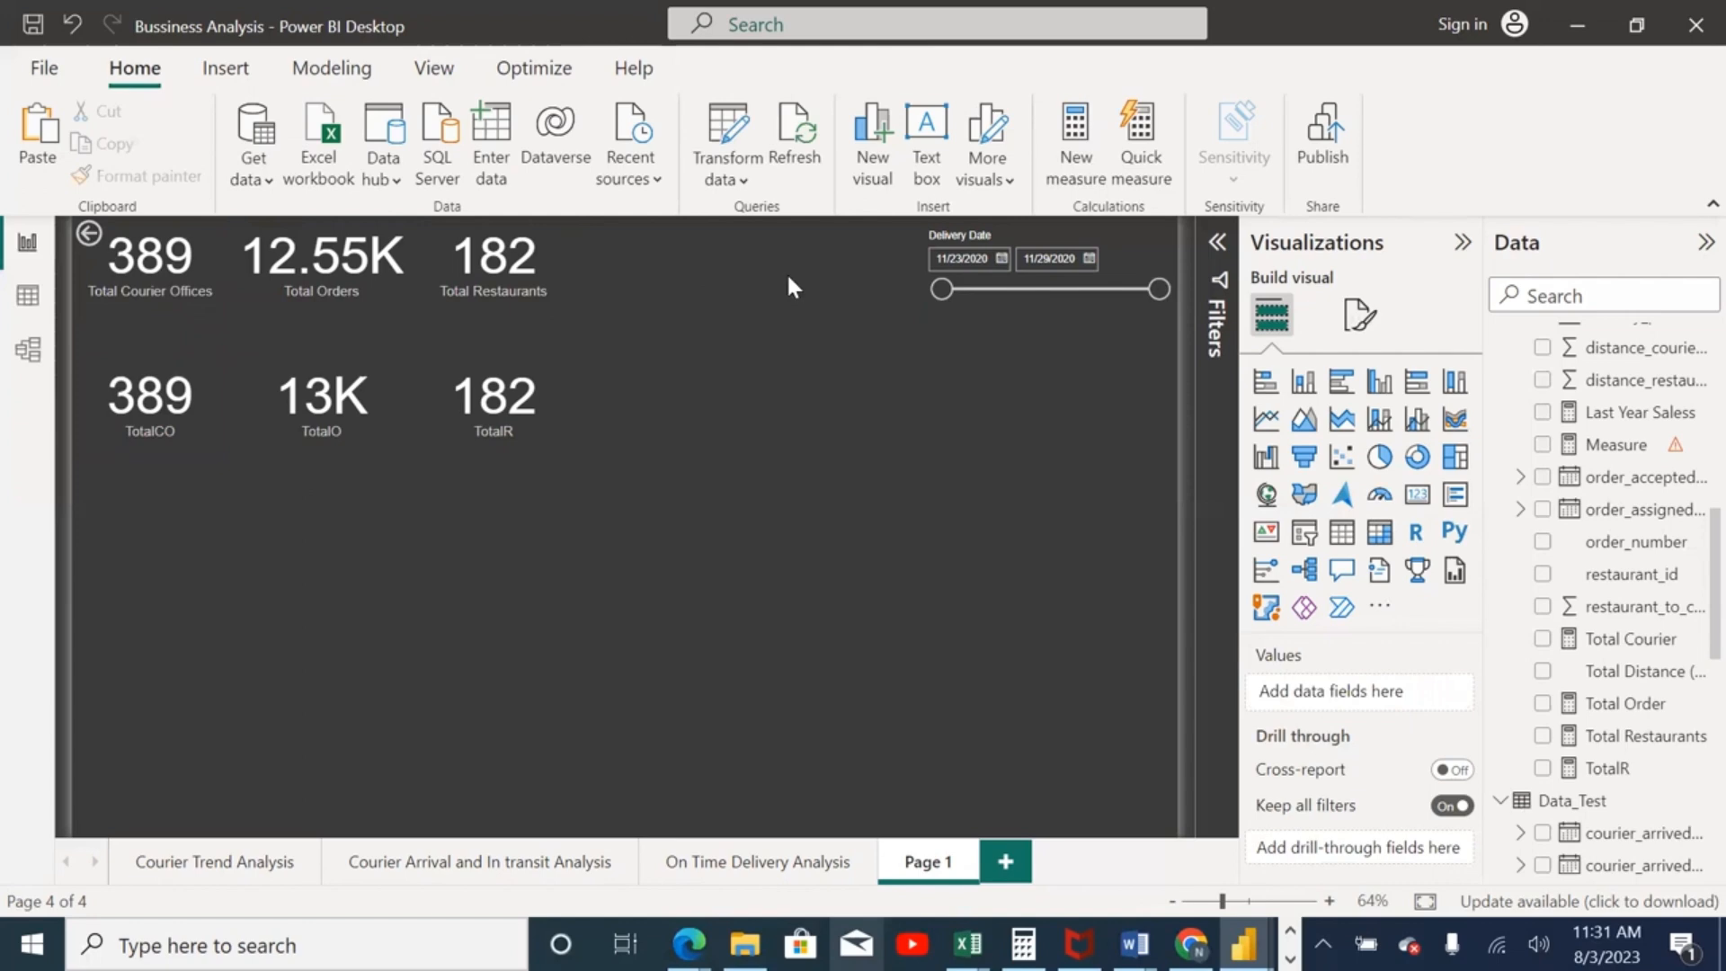
pyautogui.moveTo(694, 399); pyautogui.dragTo(225, 221)
pyautogui.click(267, 629)
pyautogui.scroll(10, 1683, 587)
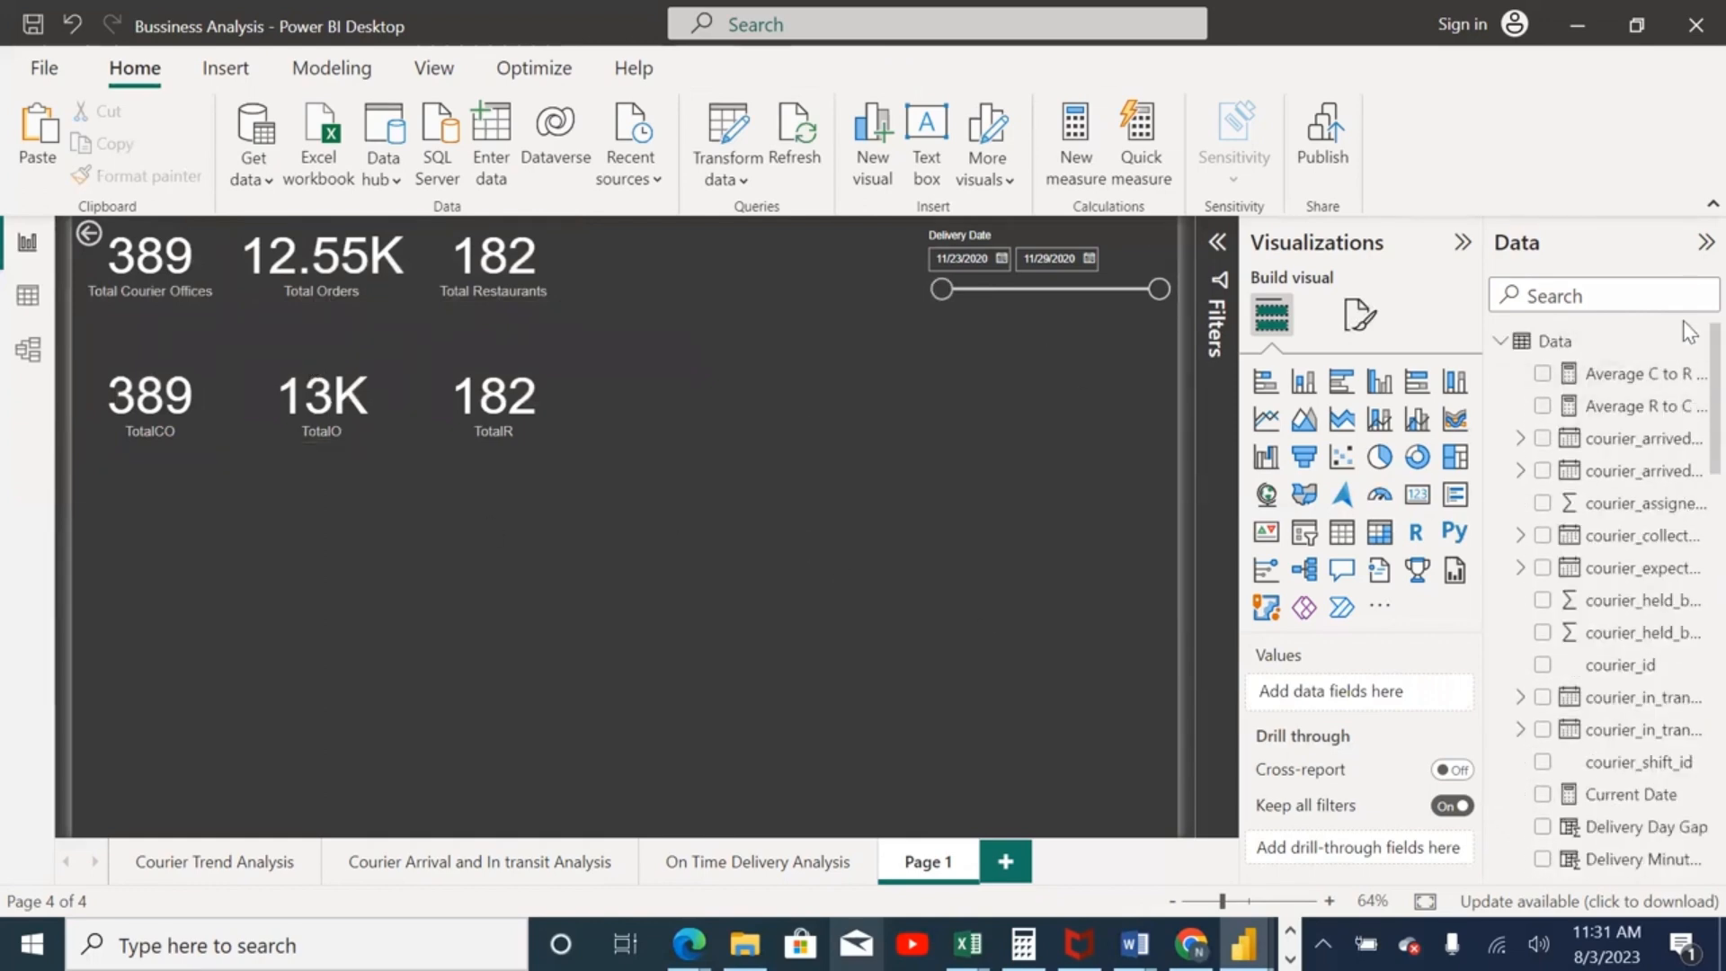
pyautogui.scroll(-10, 1680, 370)
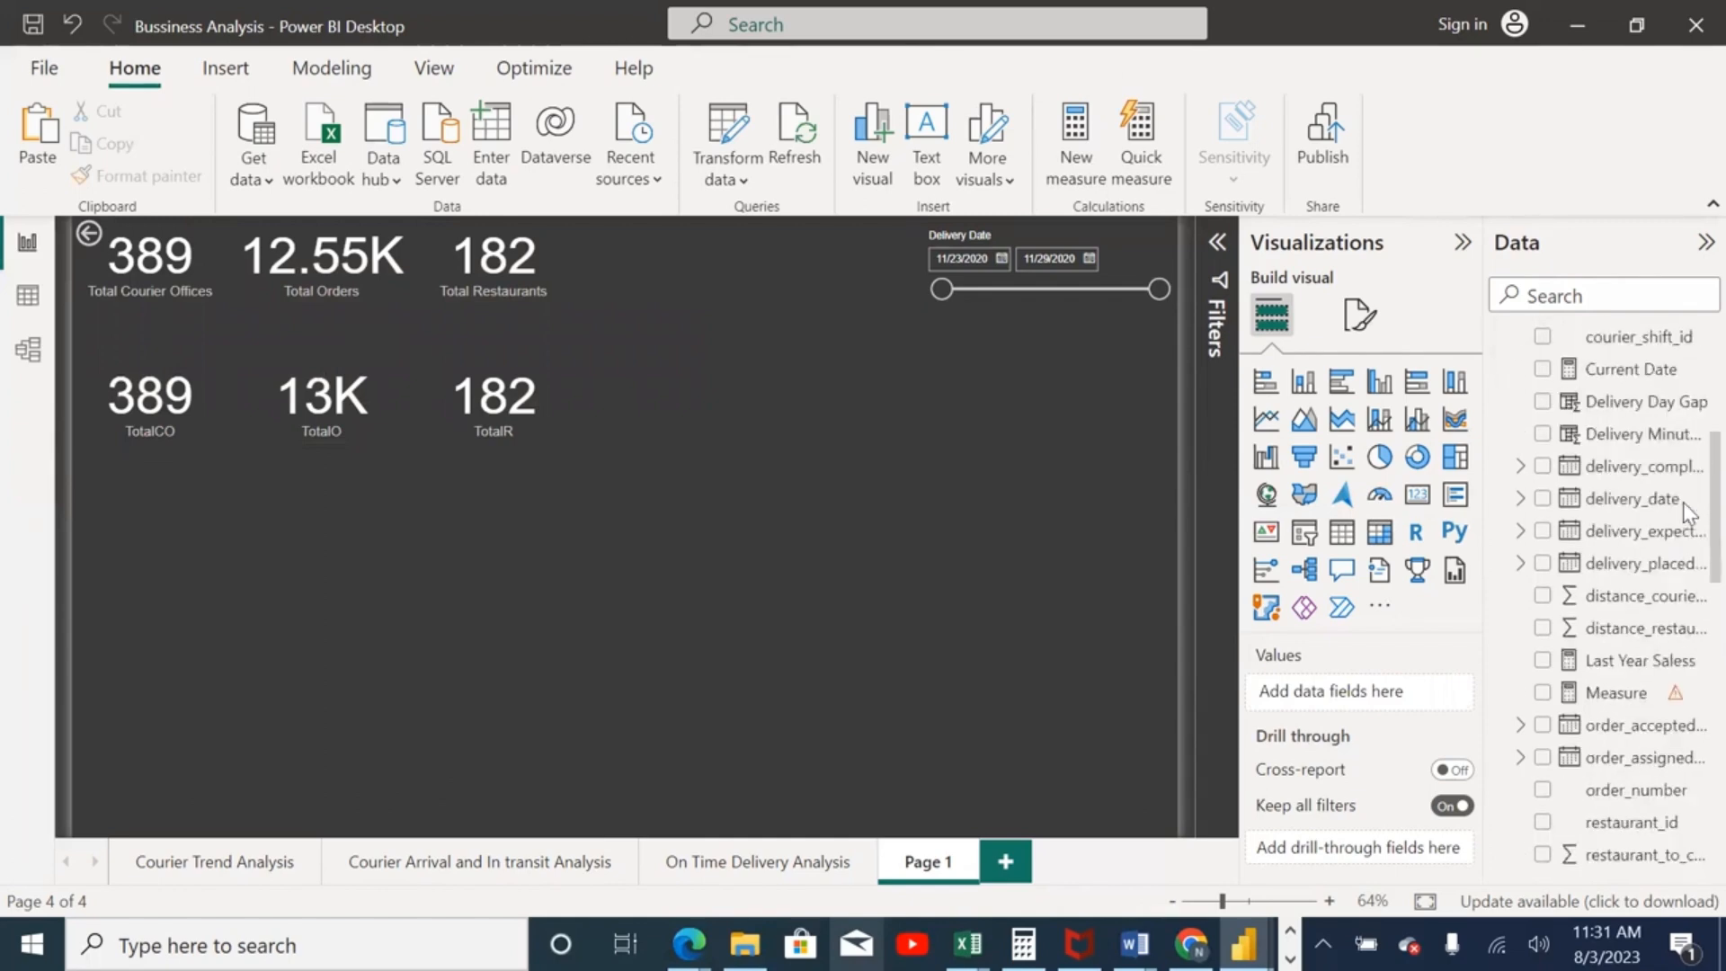
pyautogui.scroll(-5, 1686, 639)
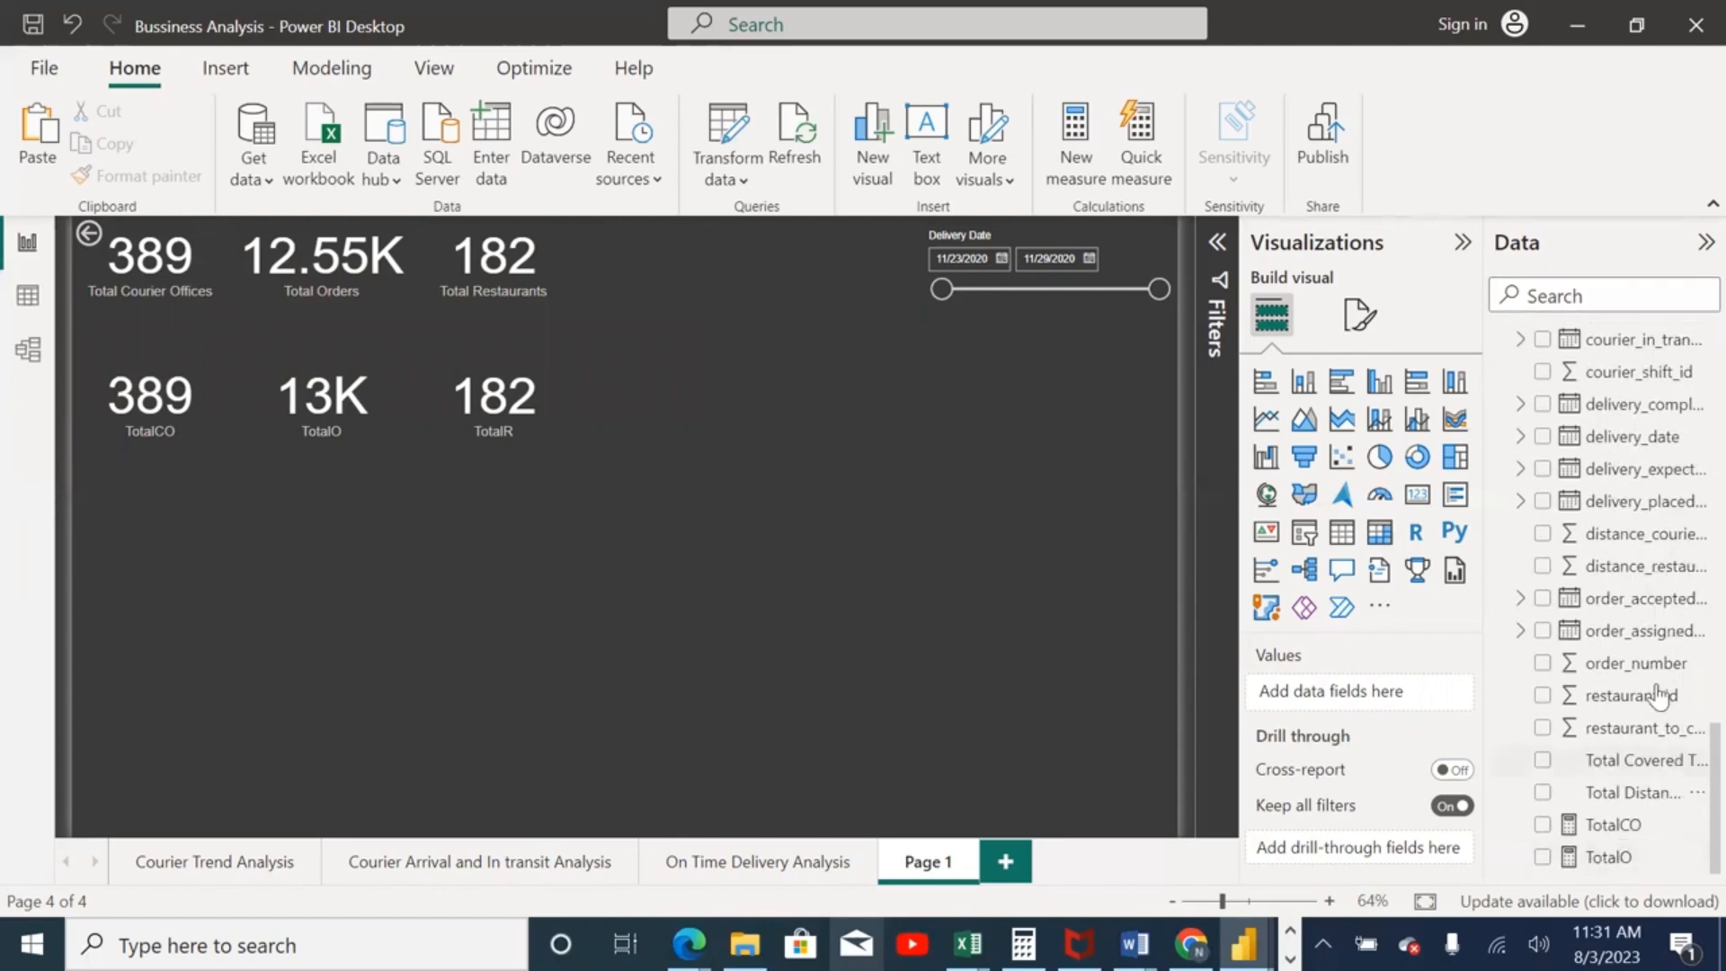
pyautogui.scroll(15, 1676, 423)
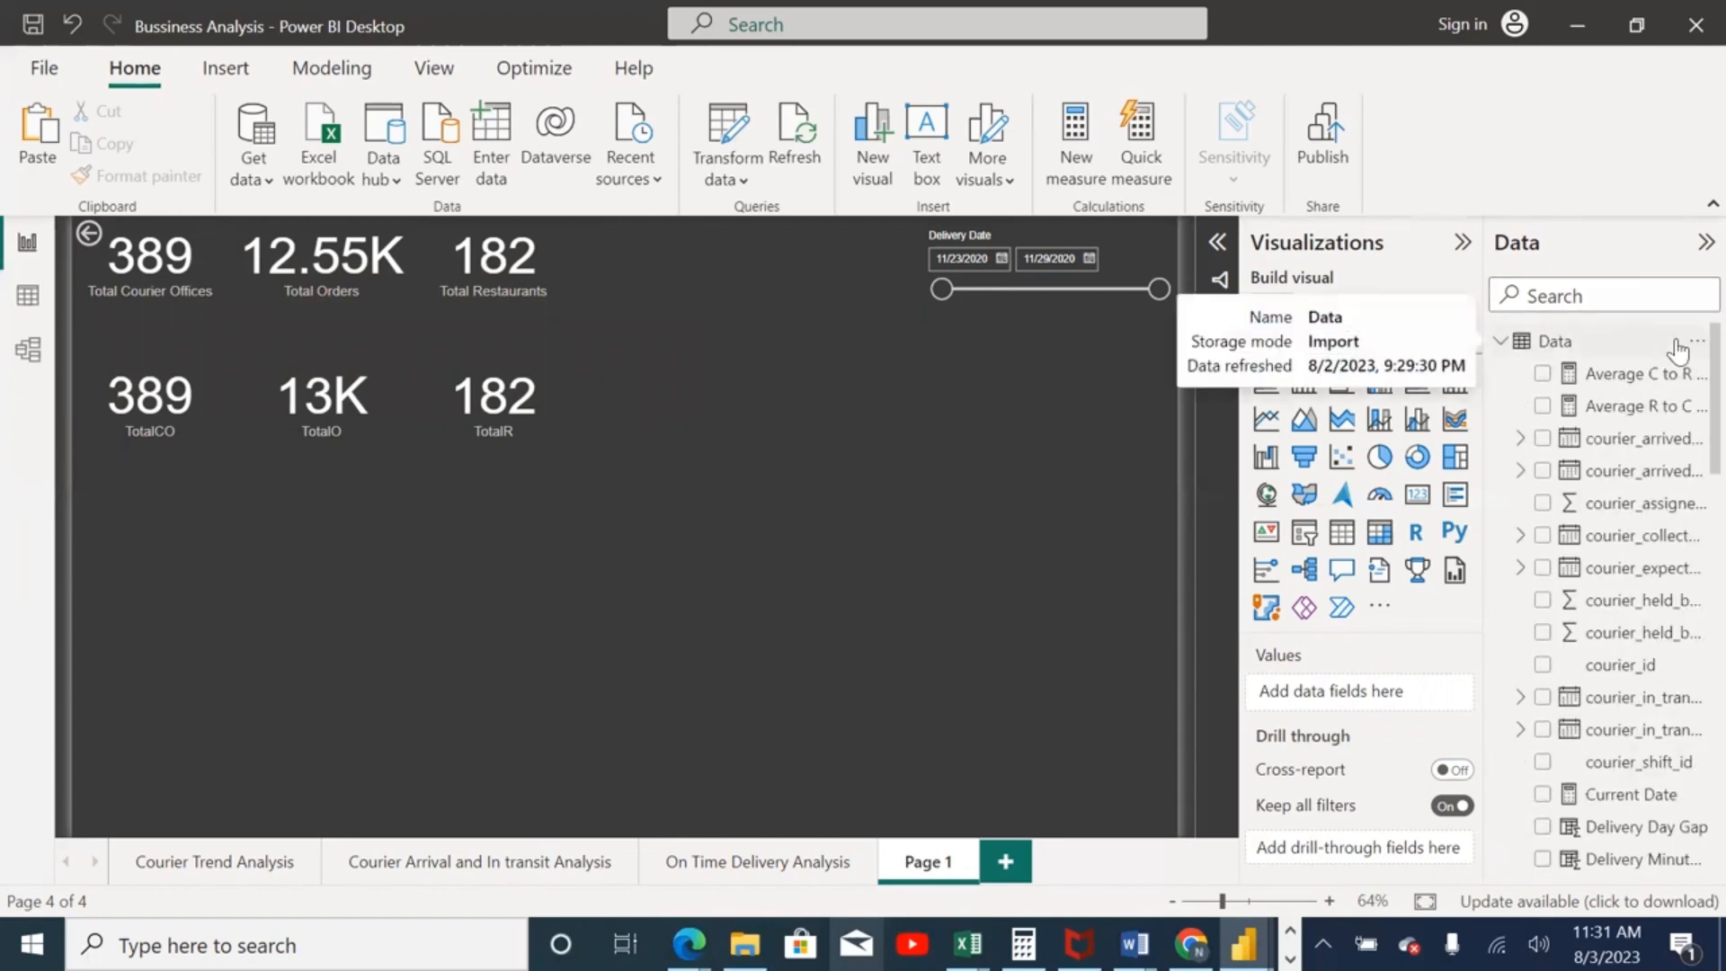
# Step: Delete the back-arrow button overlapping the Total Courier Offices card on Page 1
pyautogui.click(94, 237)
pyautogui.press('Delete')
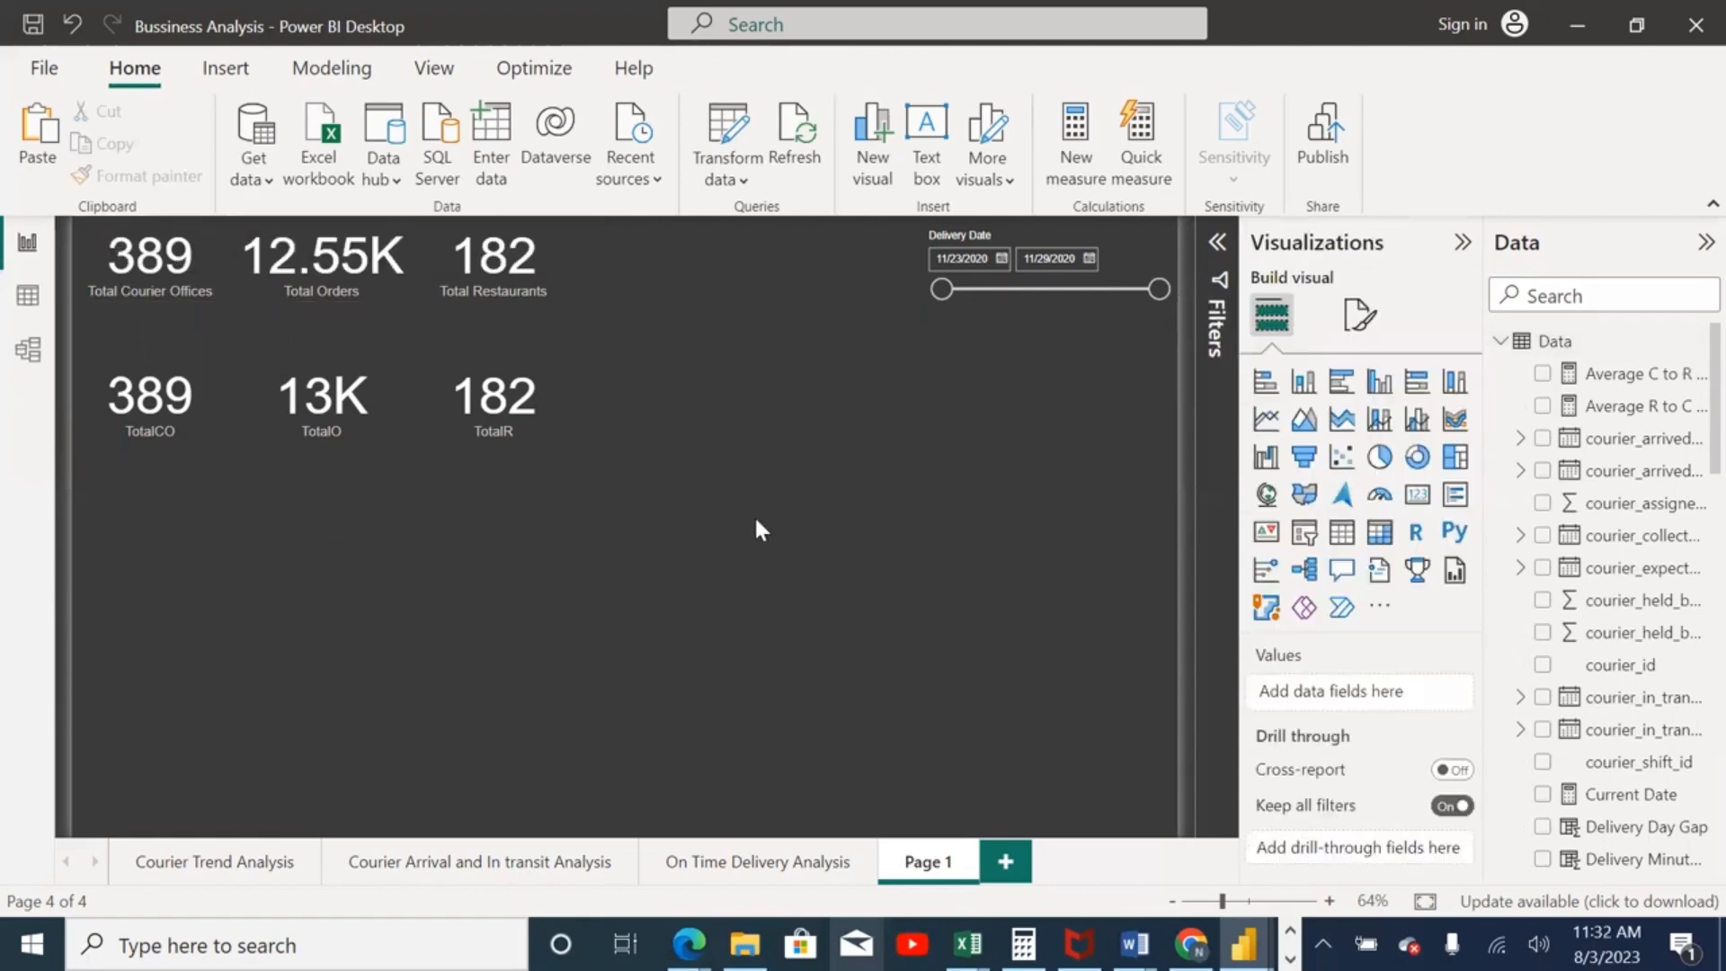